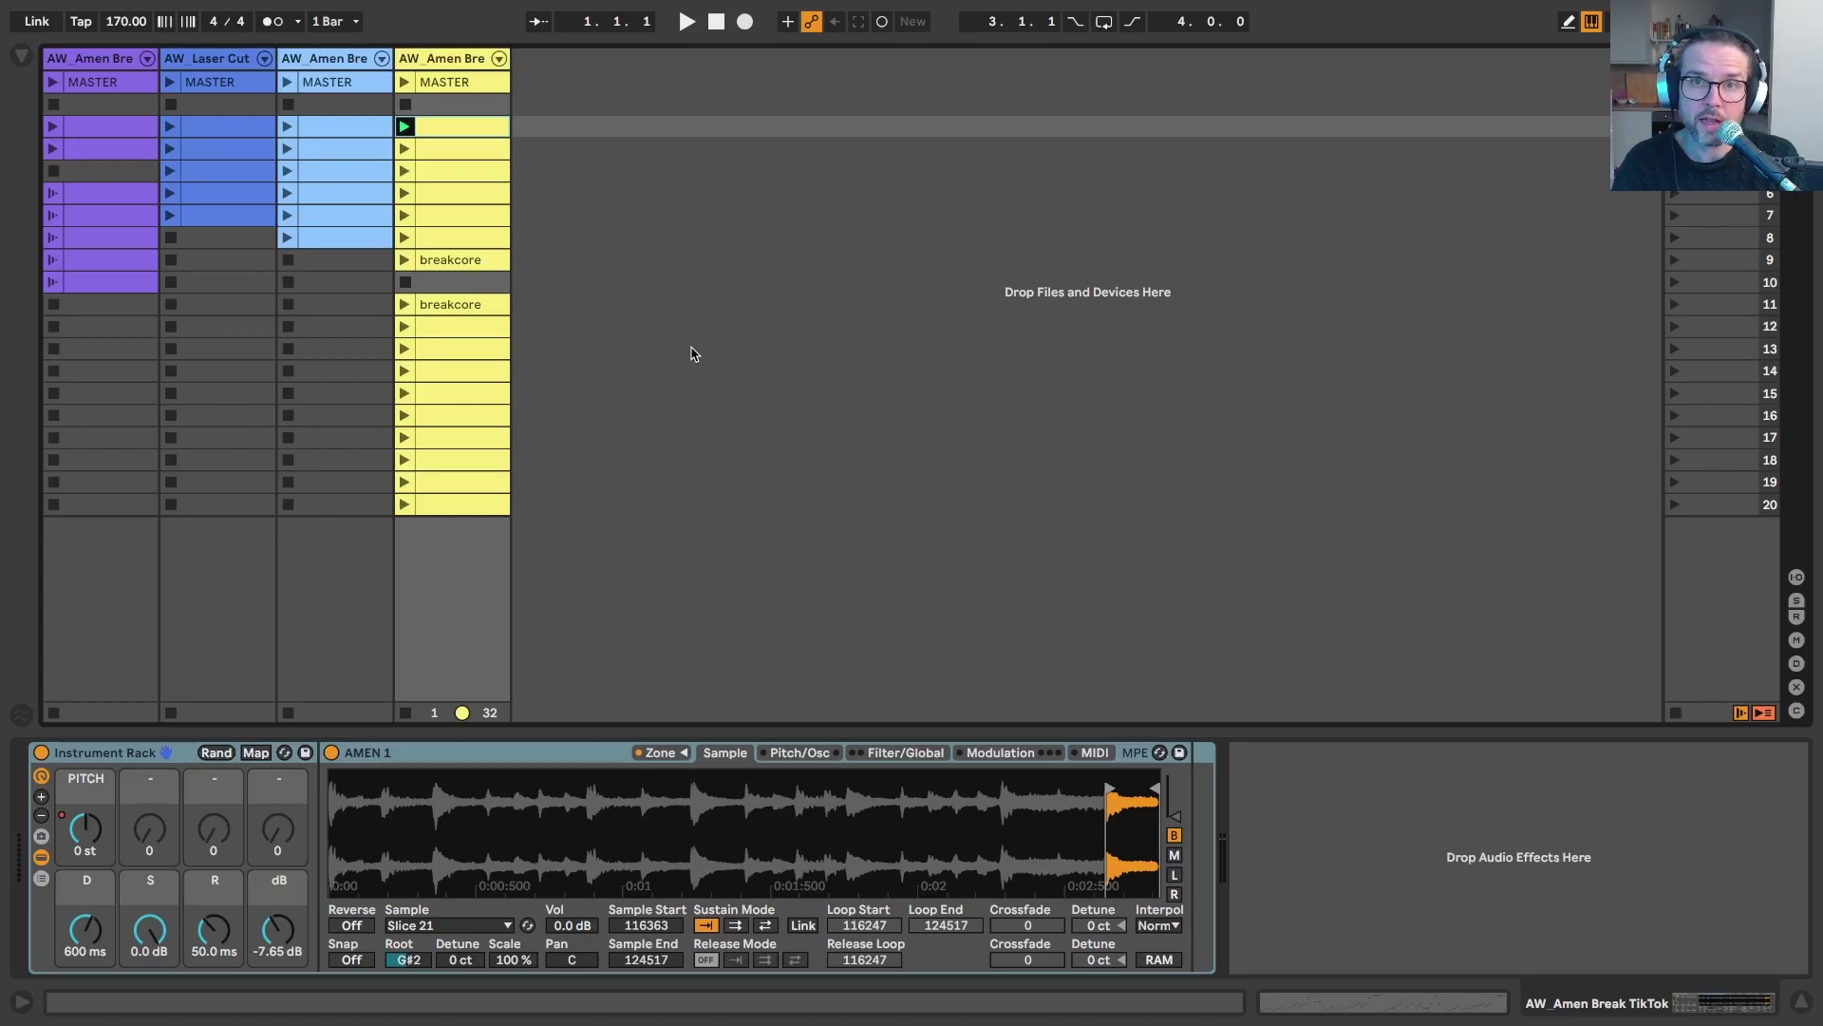
Play the Amen break clip on the yellow track to hear it, and stop that track.
key(space)
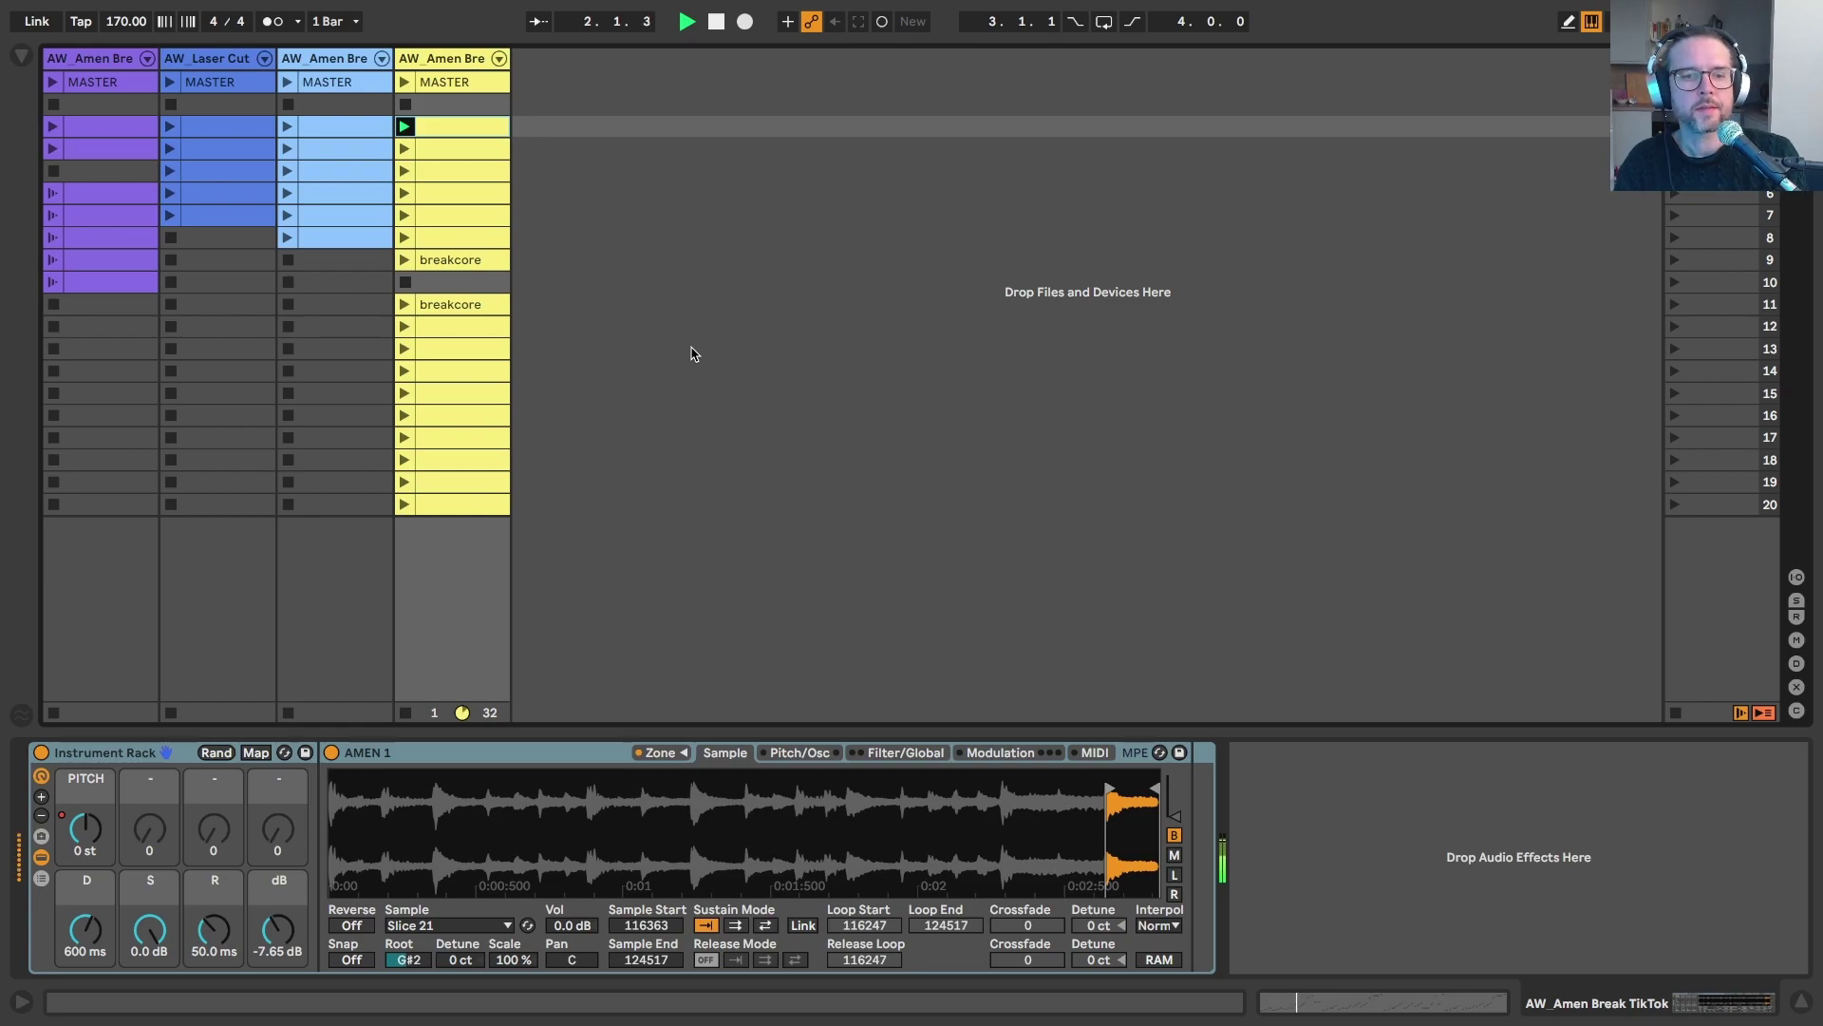
click(404, 285)
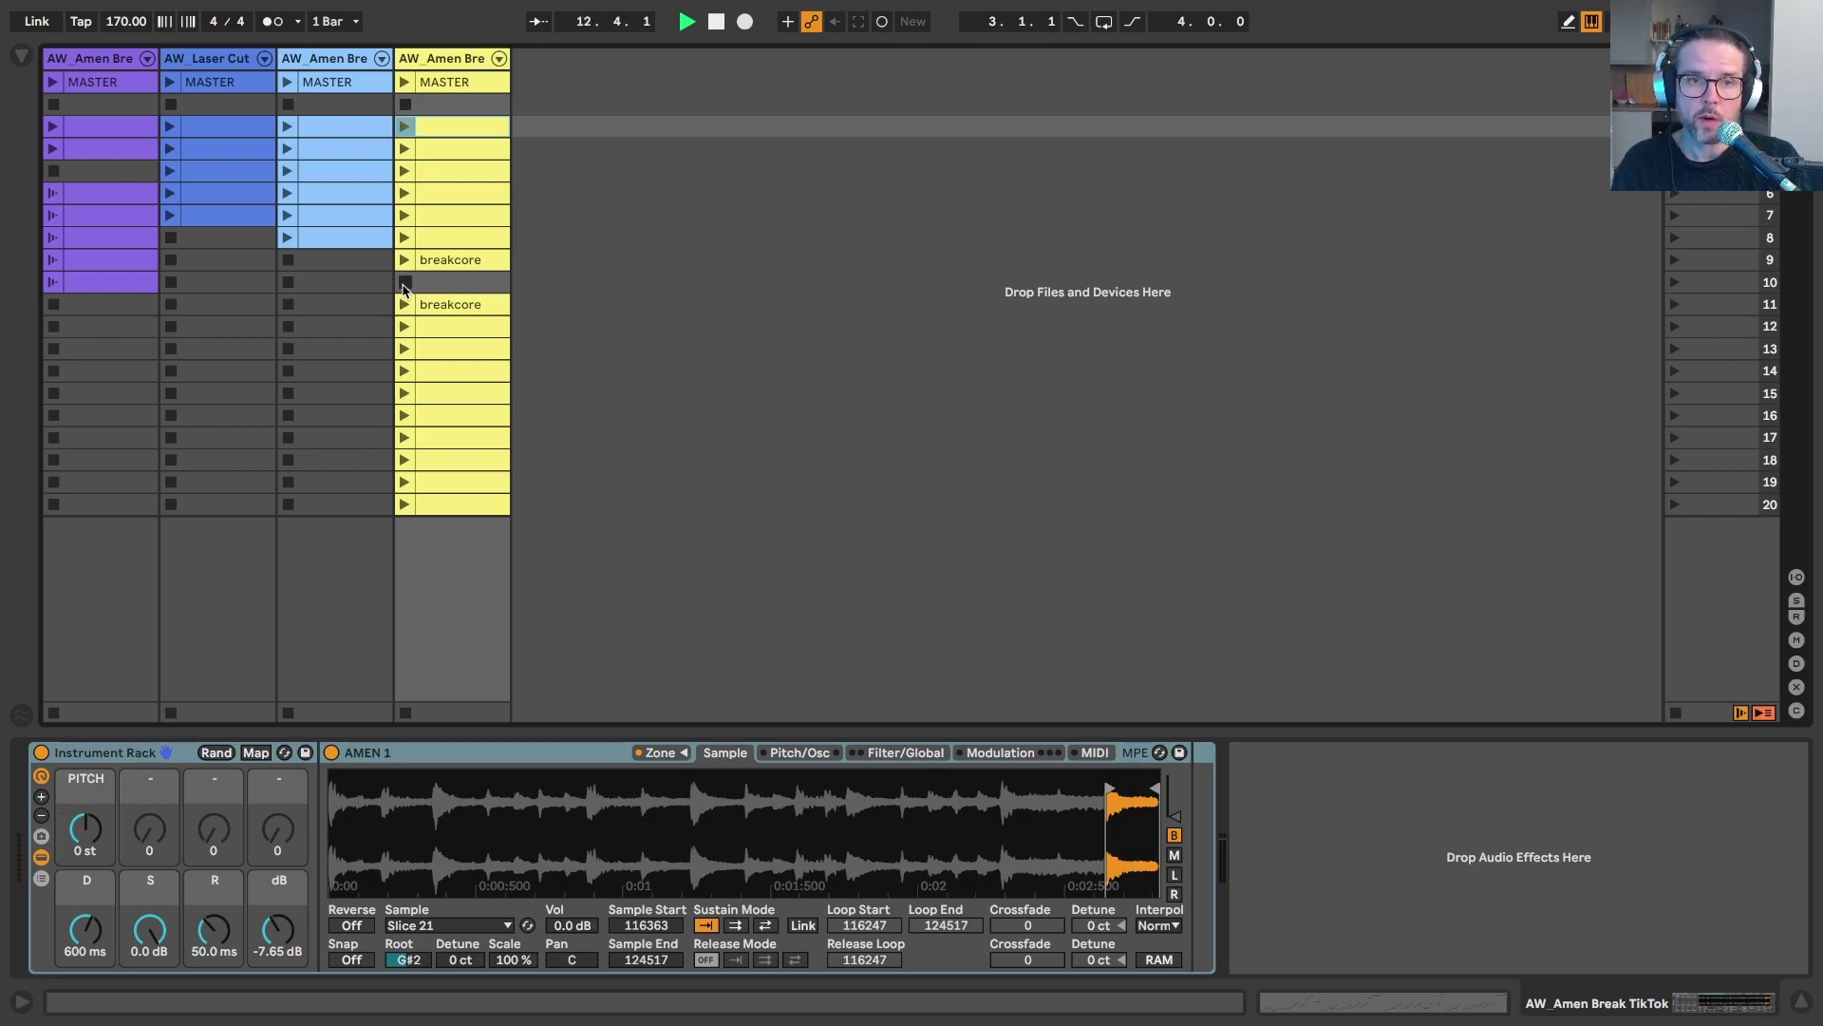
Add the AMEN-cassette 1 sample from the Fanu folder to the second scene of a new audio track, and hide the browser.
click(21, 55)
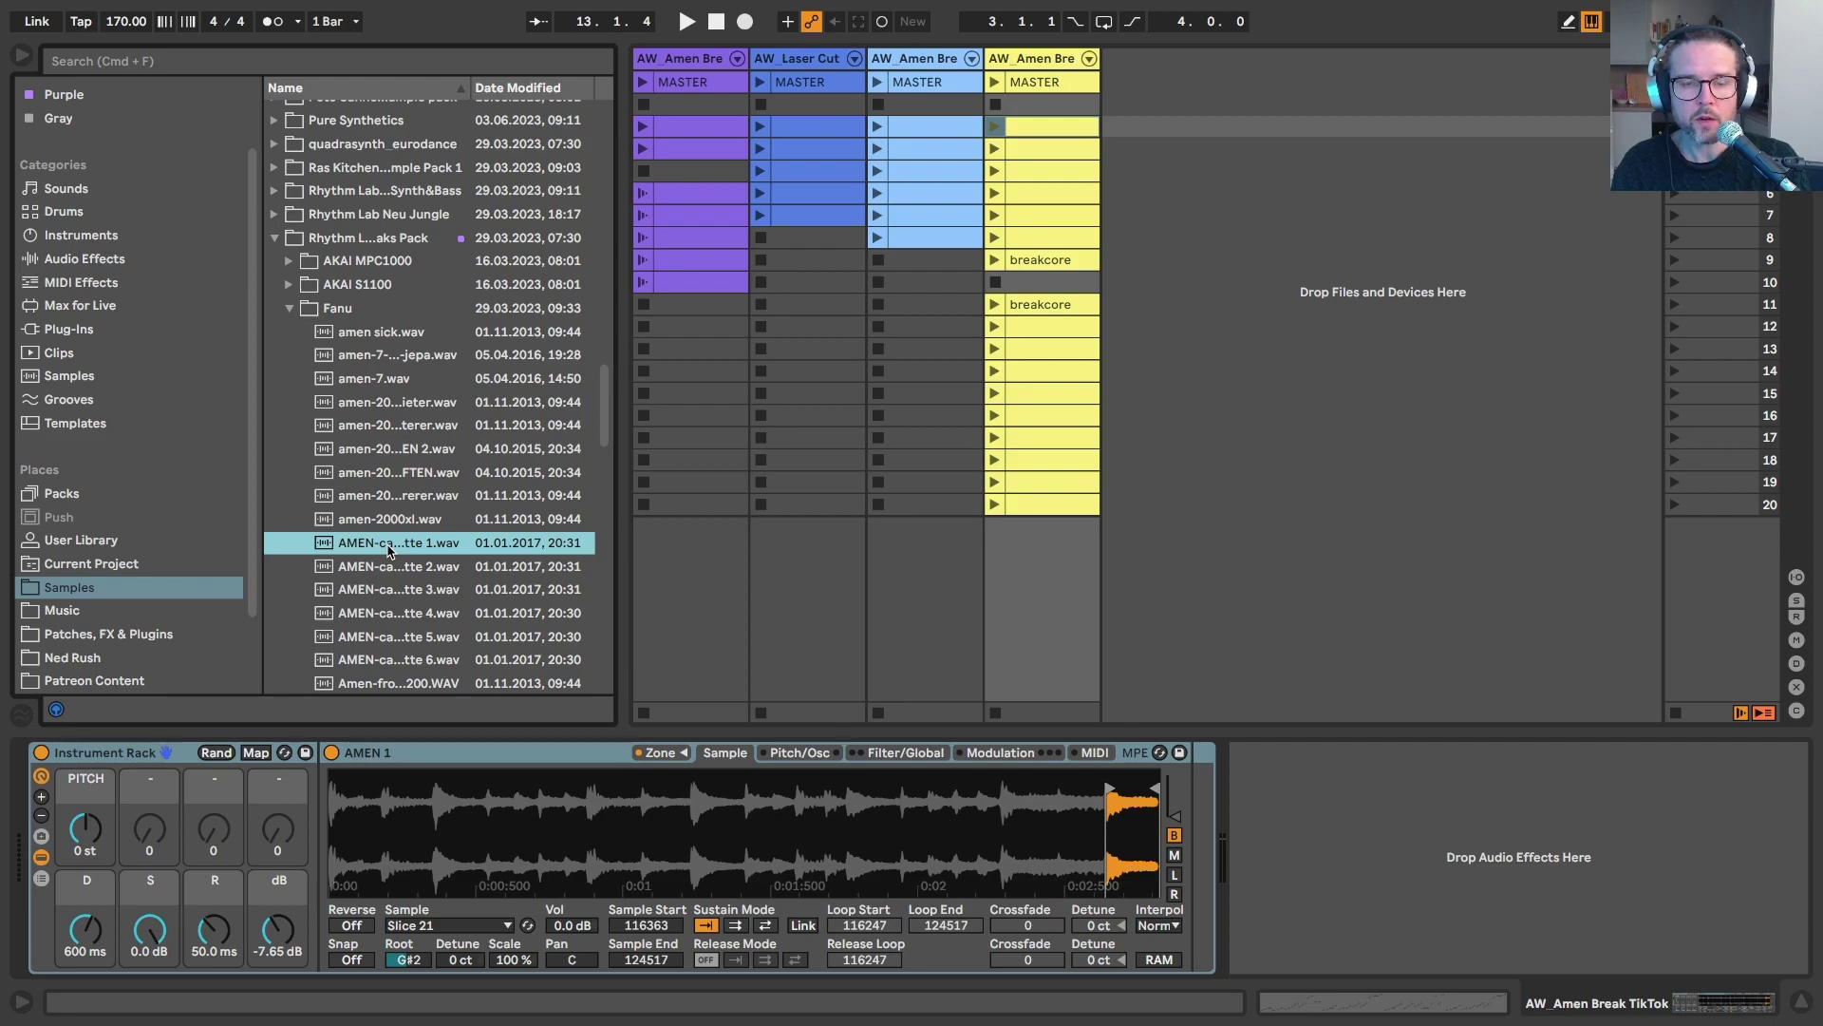
drag(387, 549, 1140, 105)
key(super+alt+b)
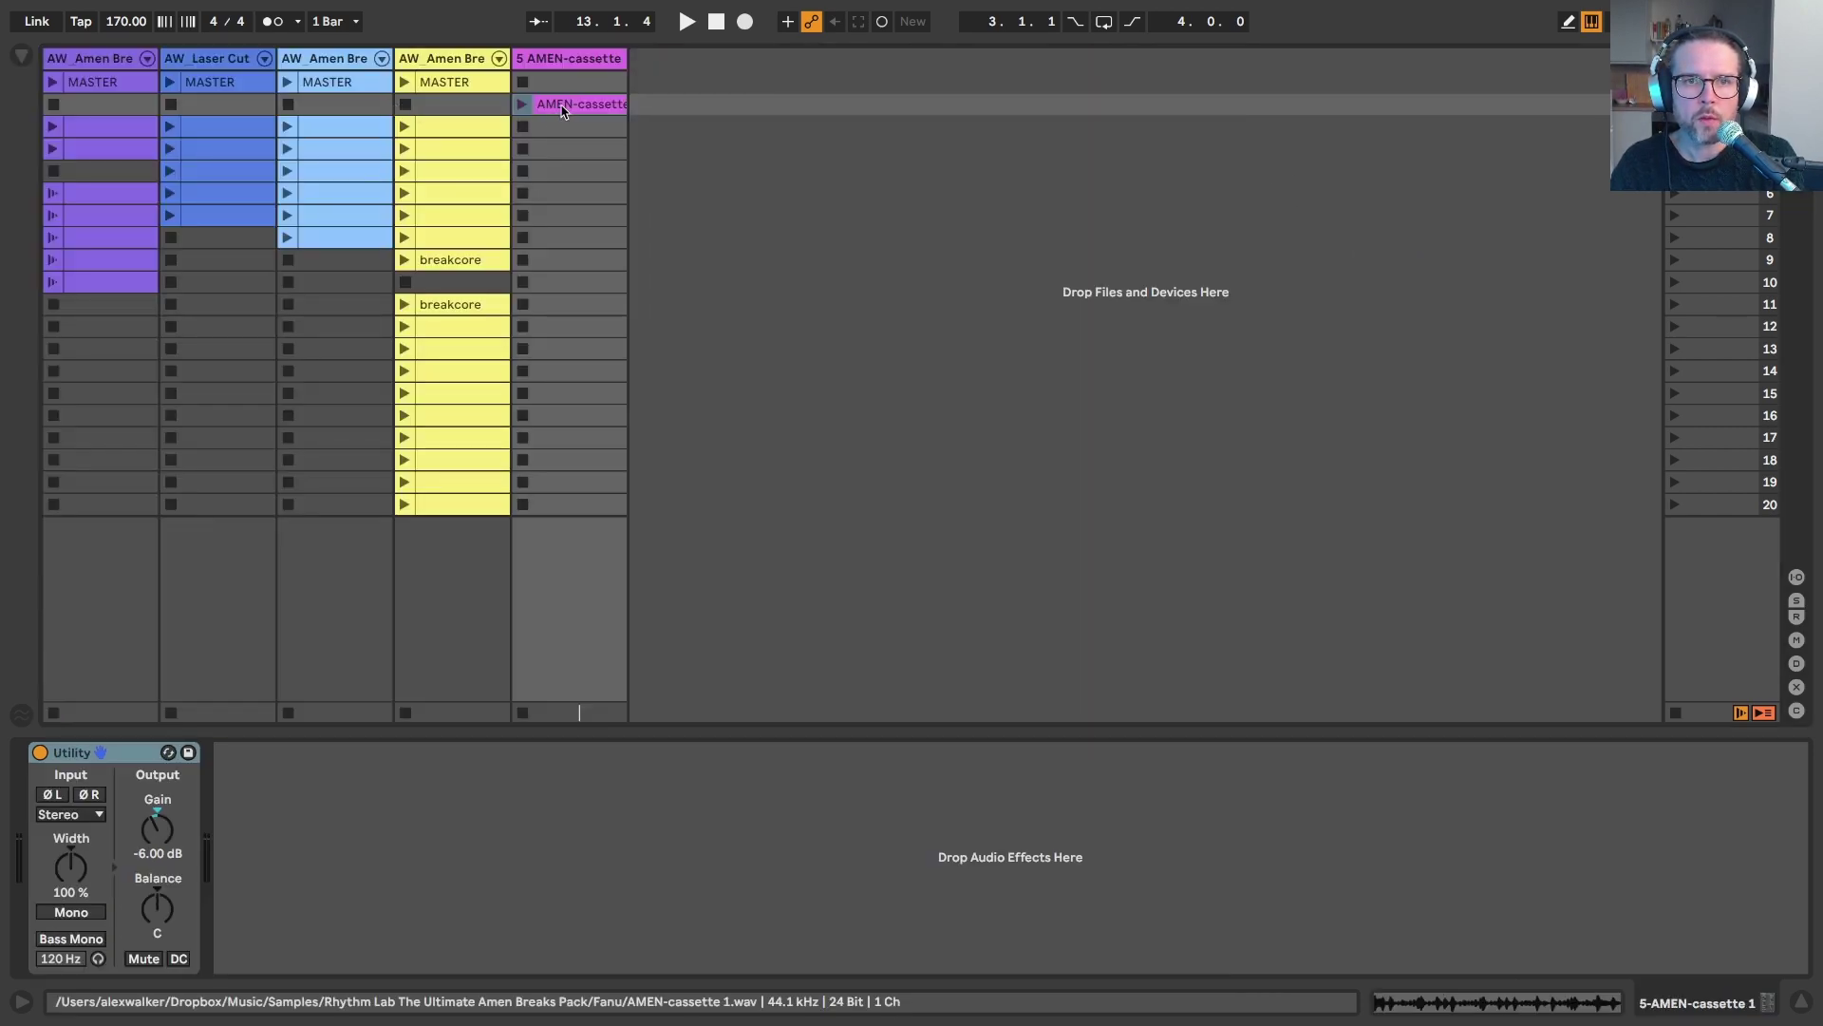
Move the AMEN-cassette 1 clip's start to the downbeat transient of bar 3 and set 1.1.1 there.
double_click(557, 105)
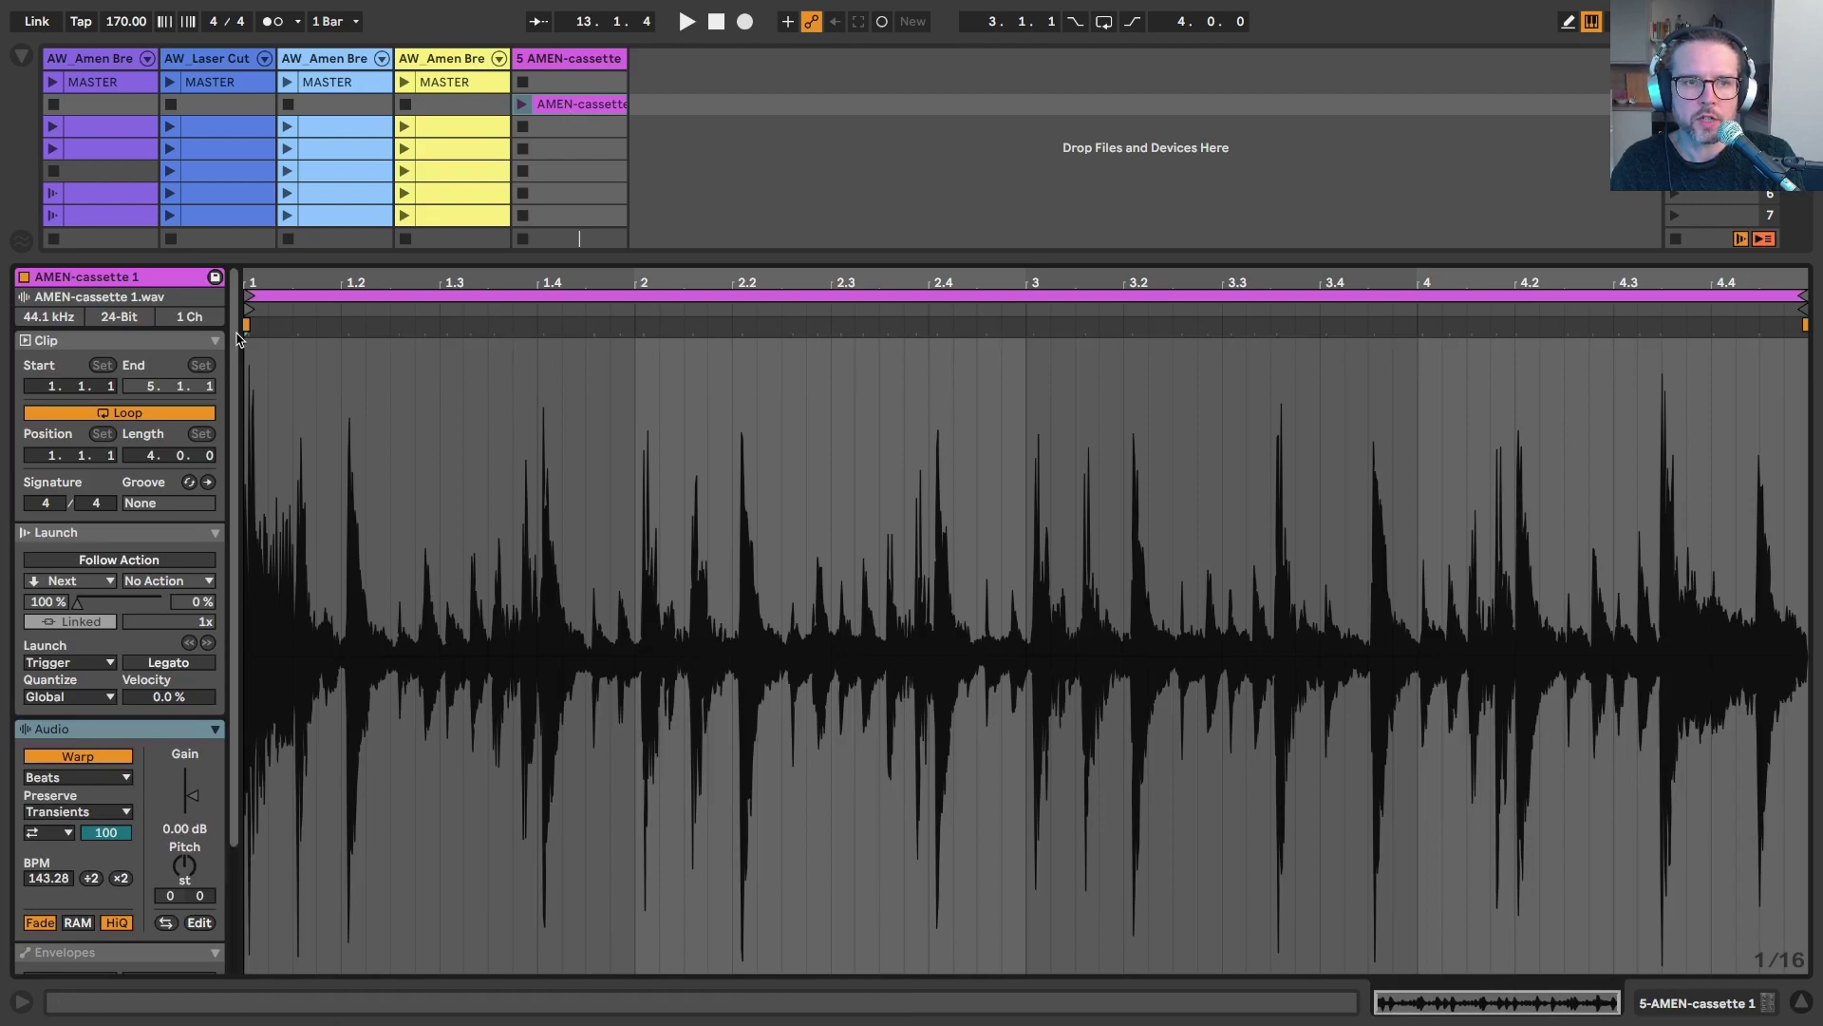
mouse_move(248, 297)
mouse_down()
mouse_move(1042, 281)
mouse_move(700, 412)
mouse_up()
right_click(600, 310)
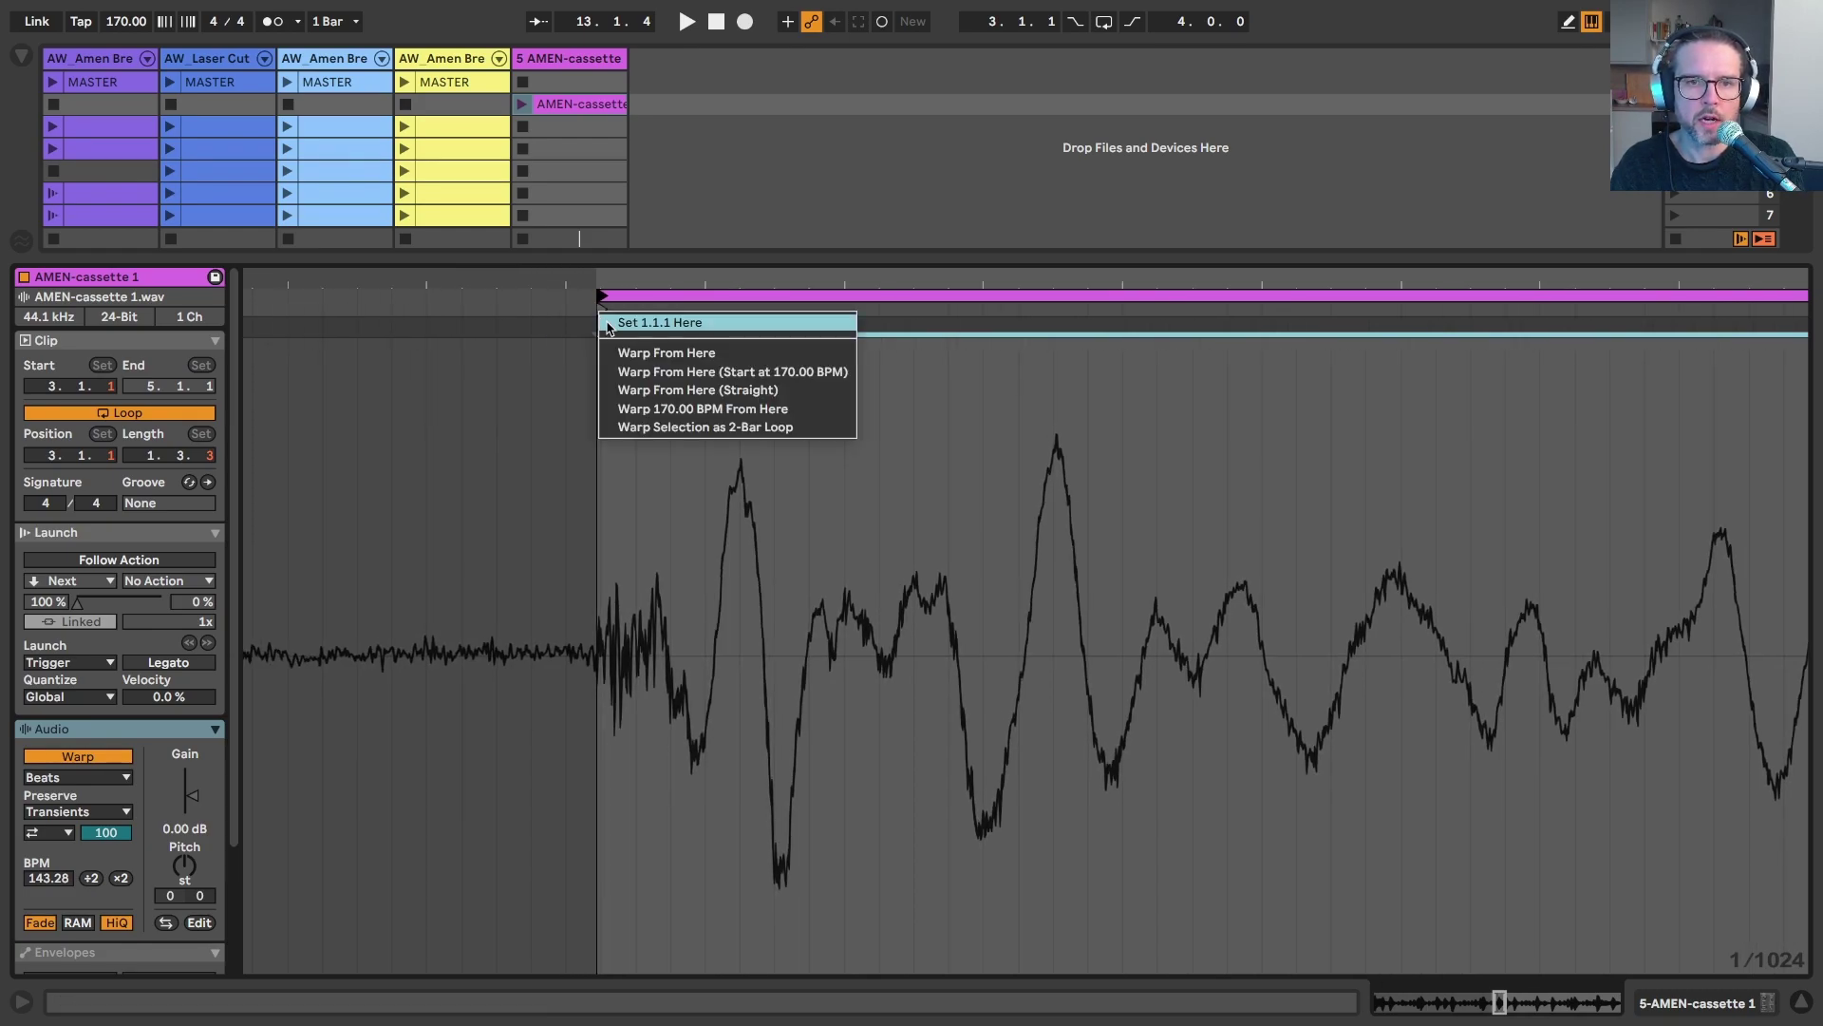
click(636, 316)
drag(637, 287, 637, 114)
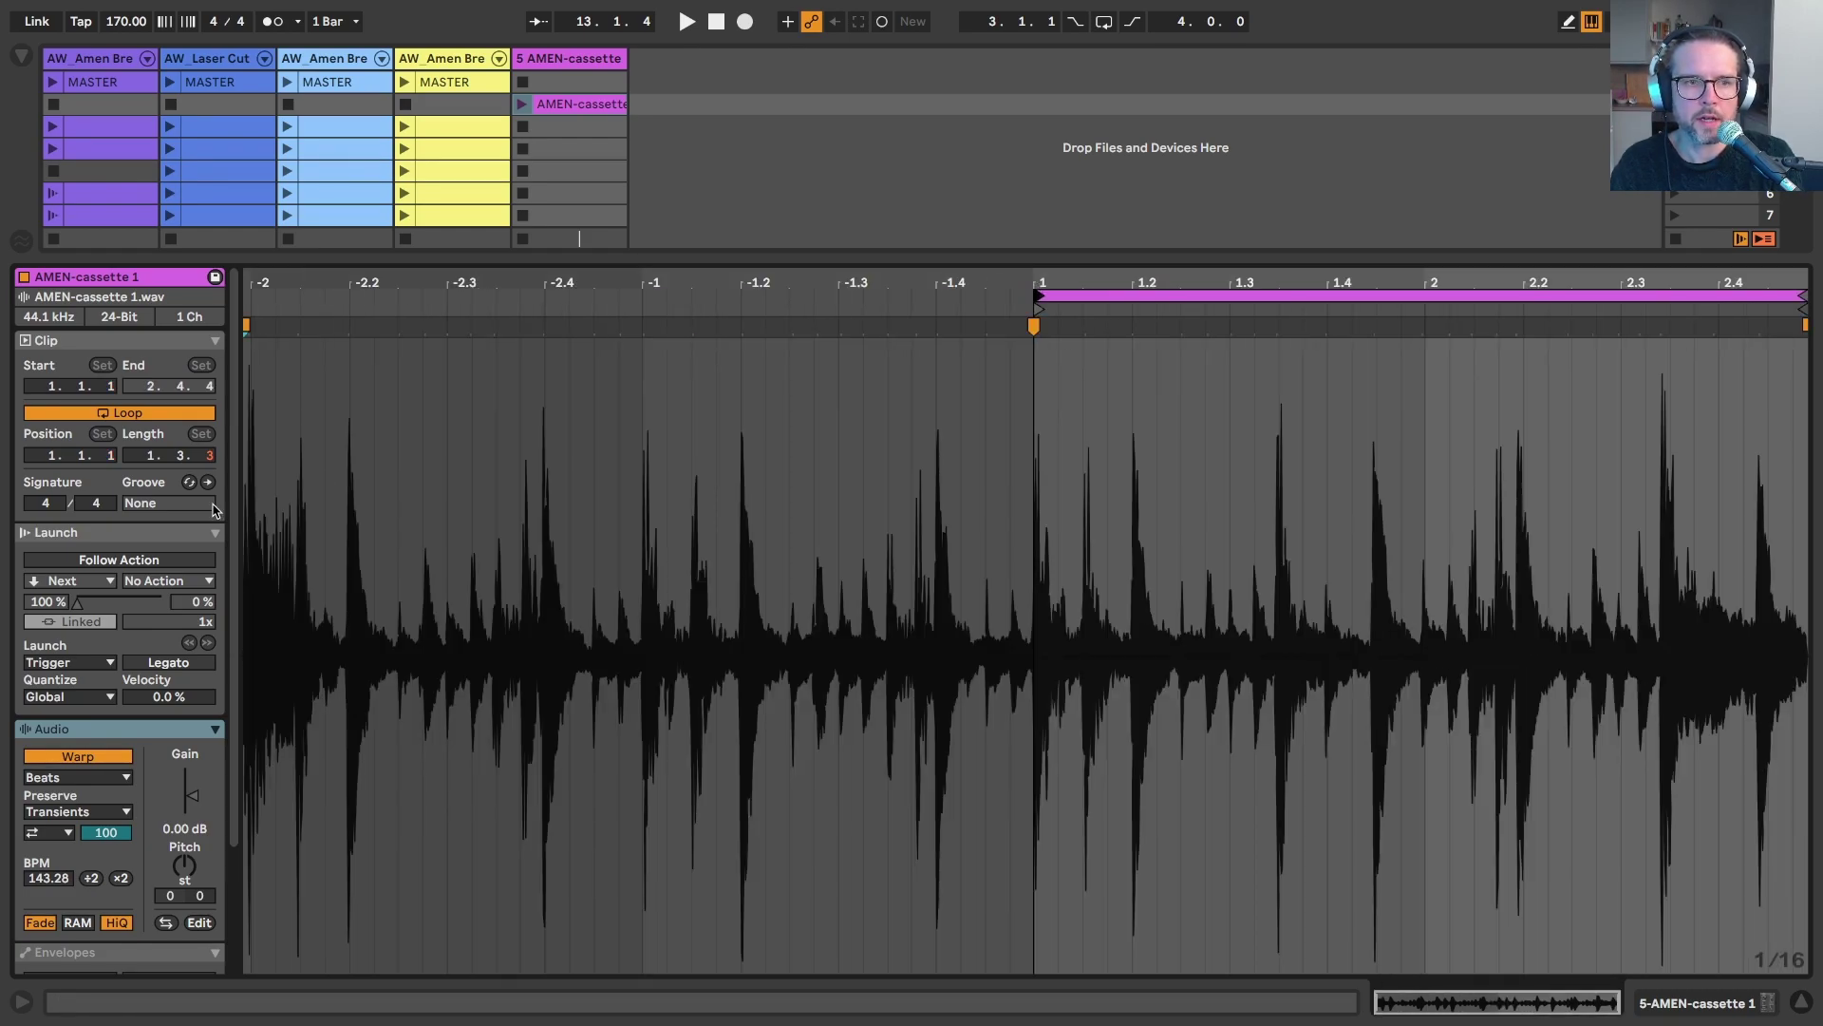
Make the clip's loop 2 bars long and stretch the last warp marker to the loop end at 3.1.1.
key(z)
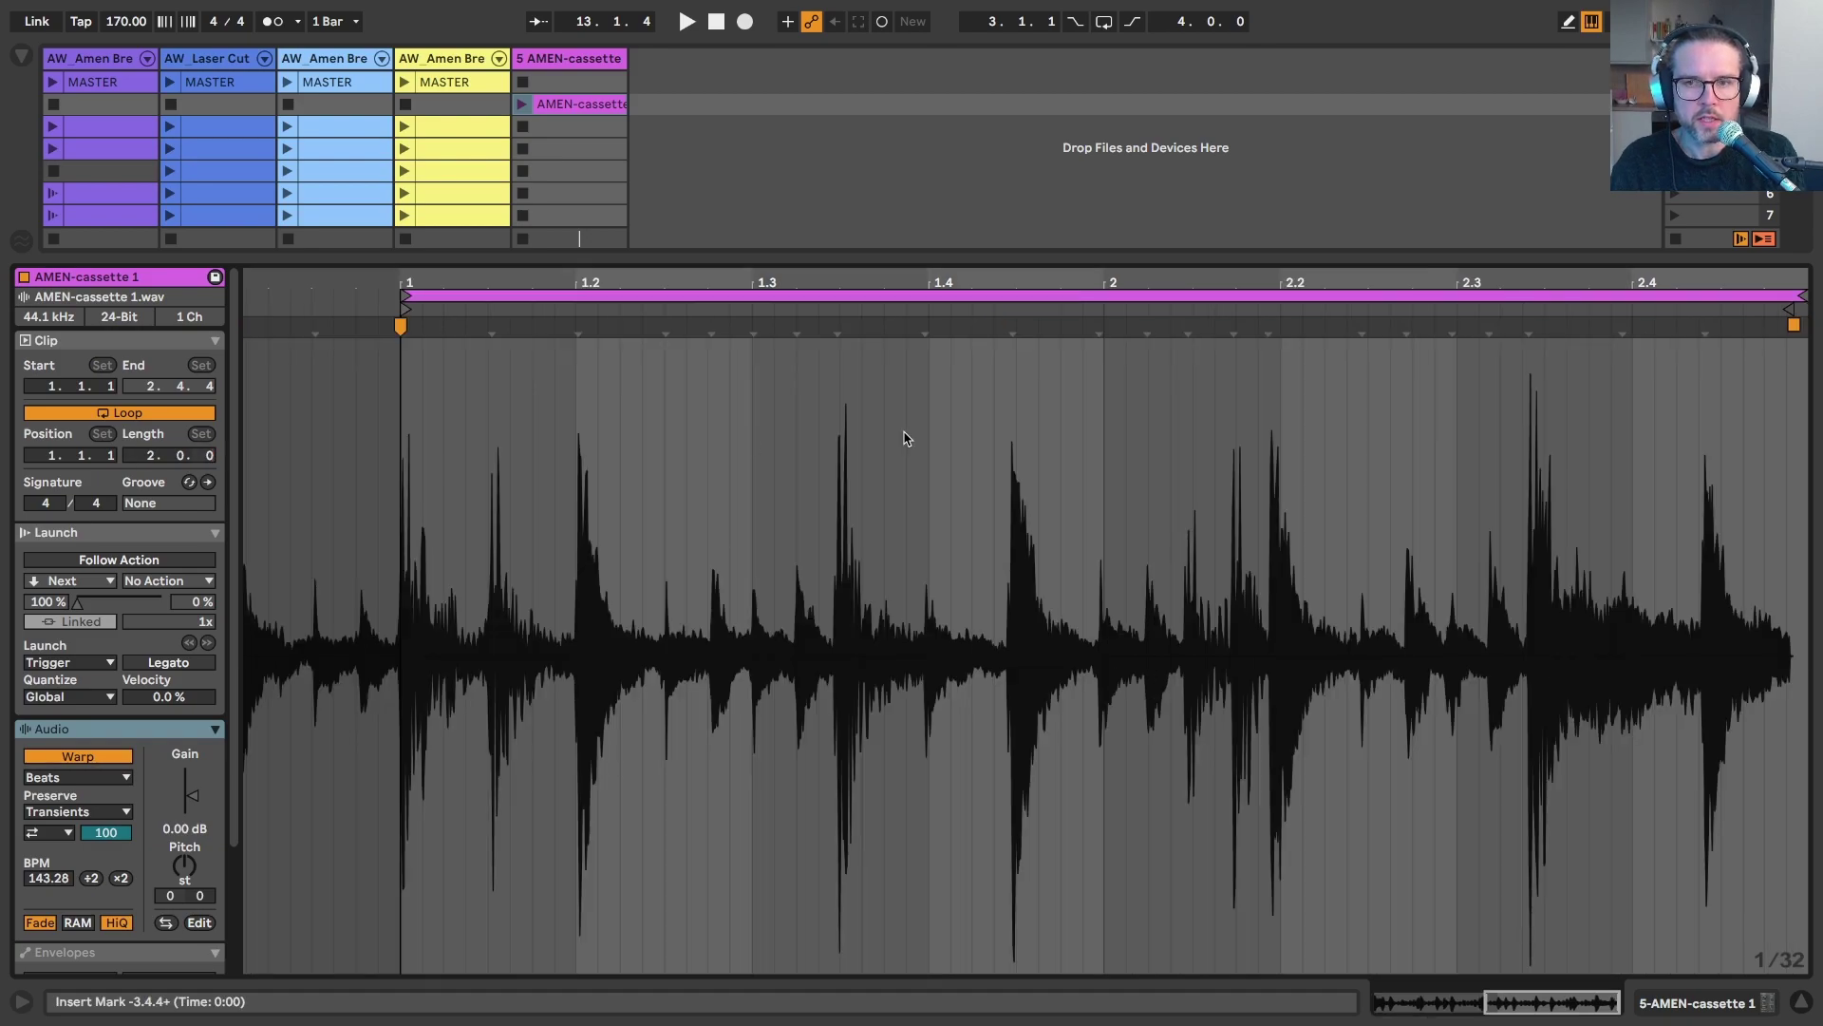
click(1795, 327)
drag(1795, 326, 1811, 326)
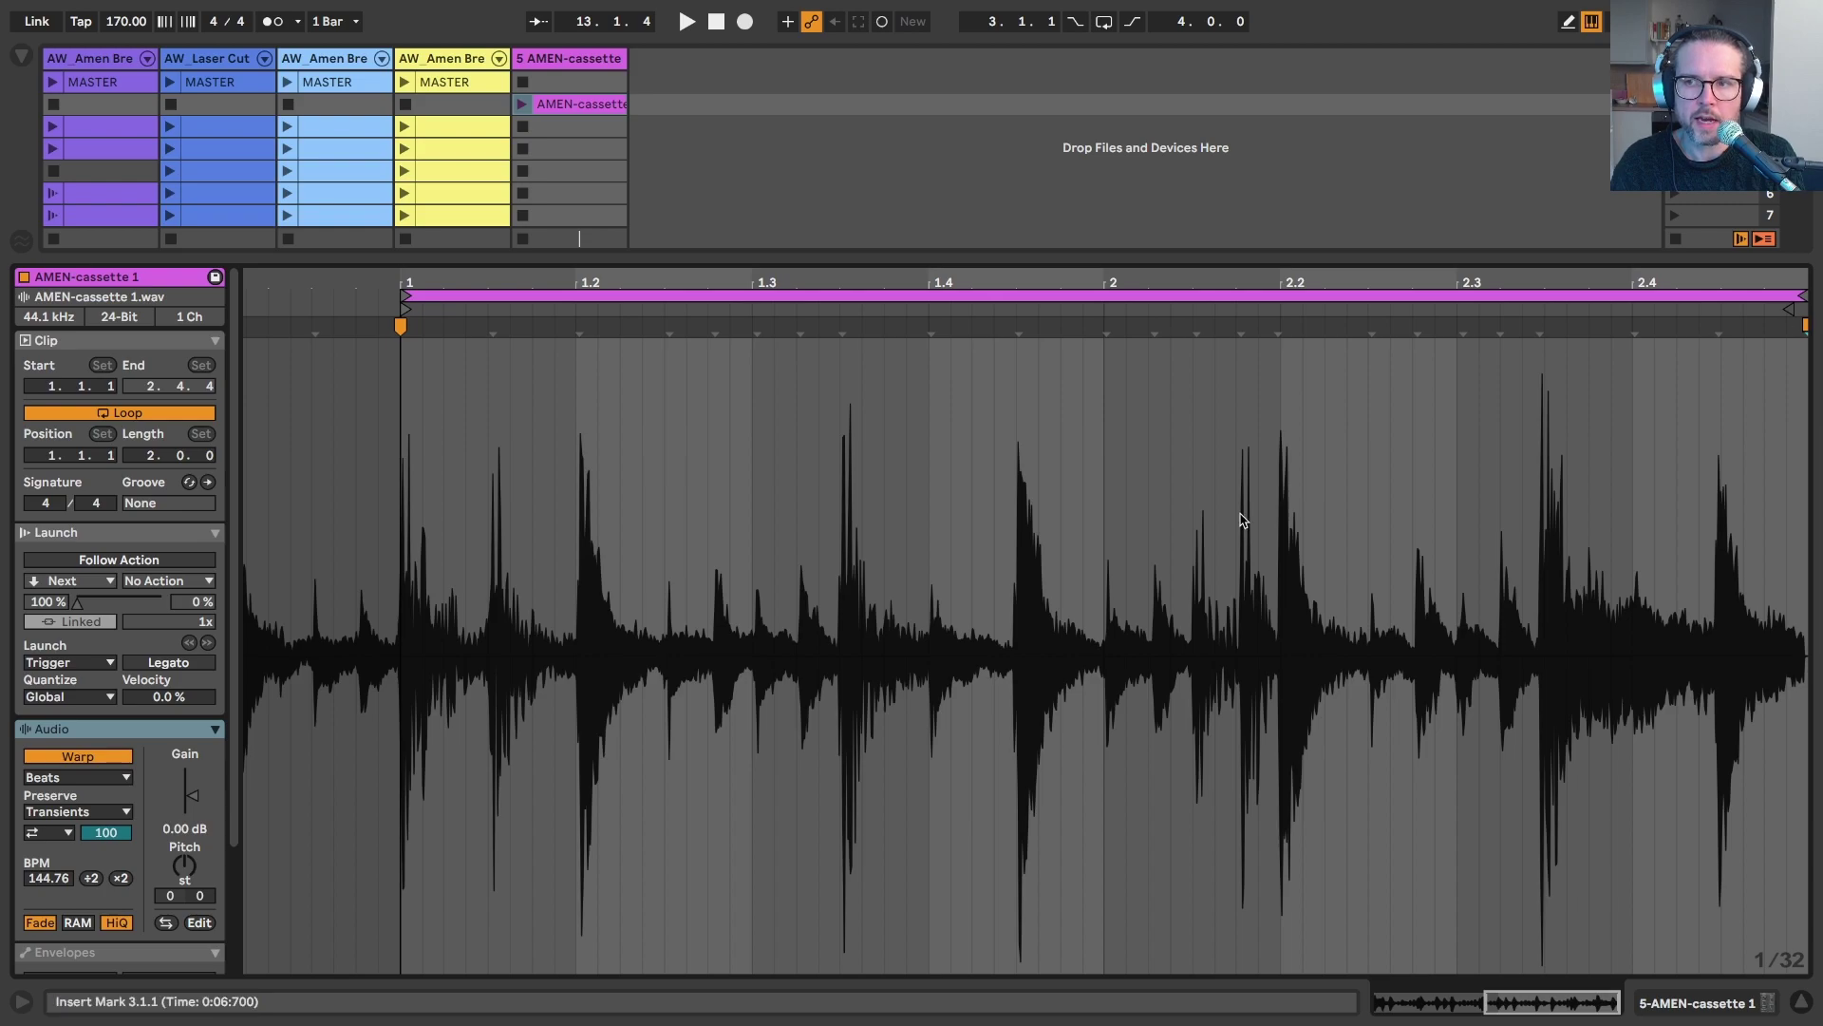
Set the clip's warp mode to Re-Pitch, crop the sample to the loop, and return to the track's devices.
click(43, 779)
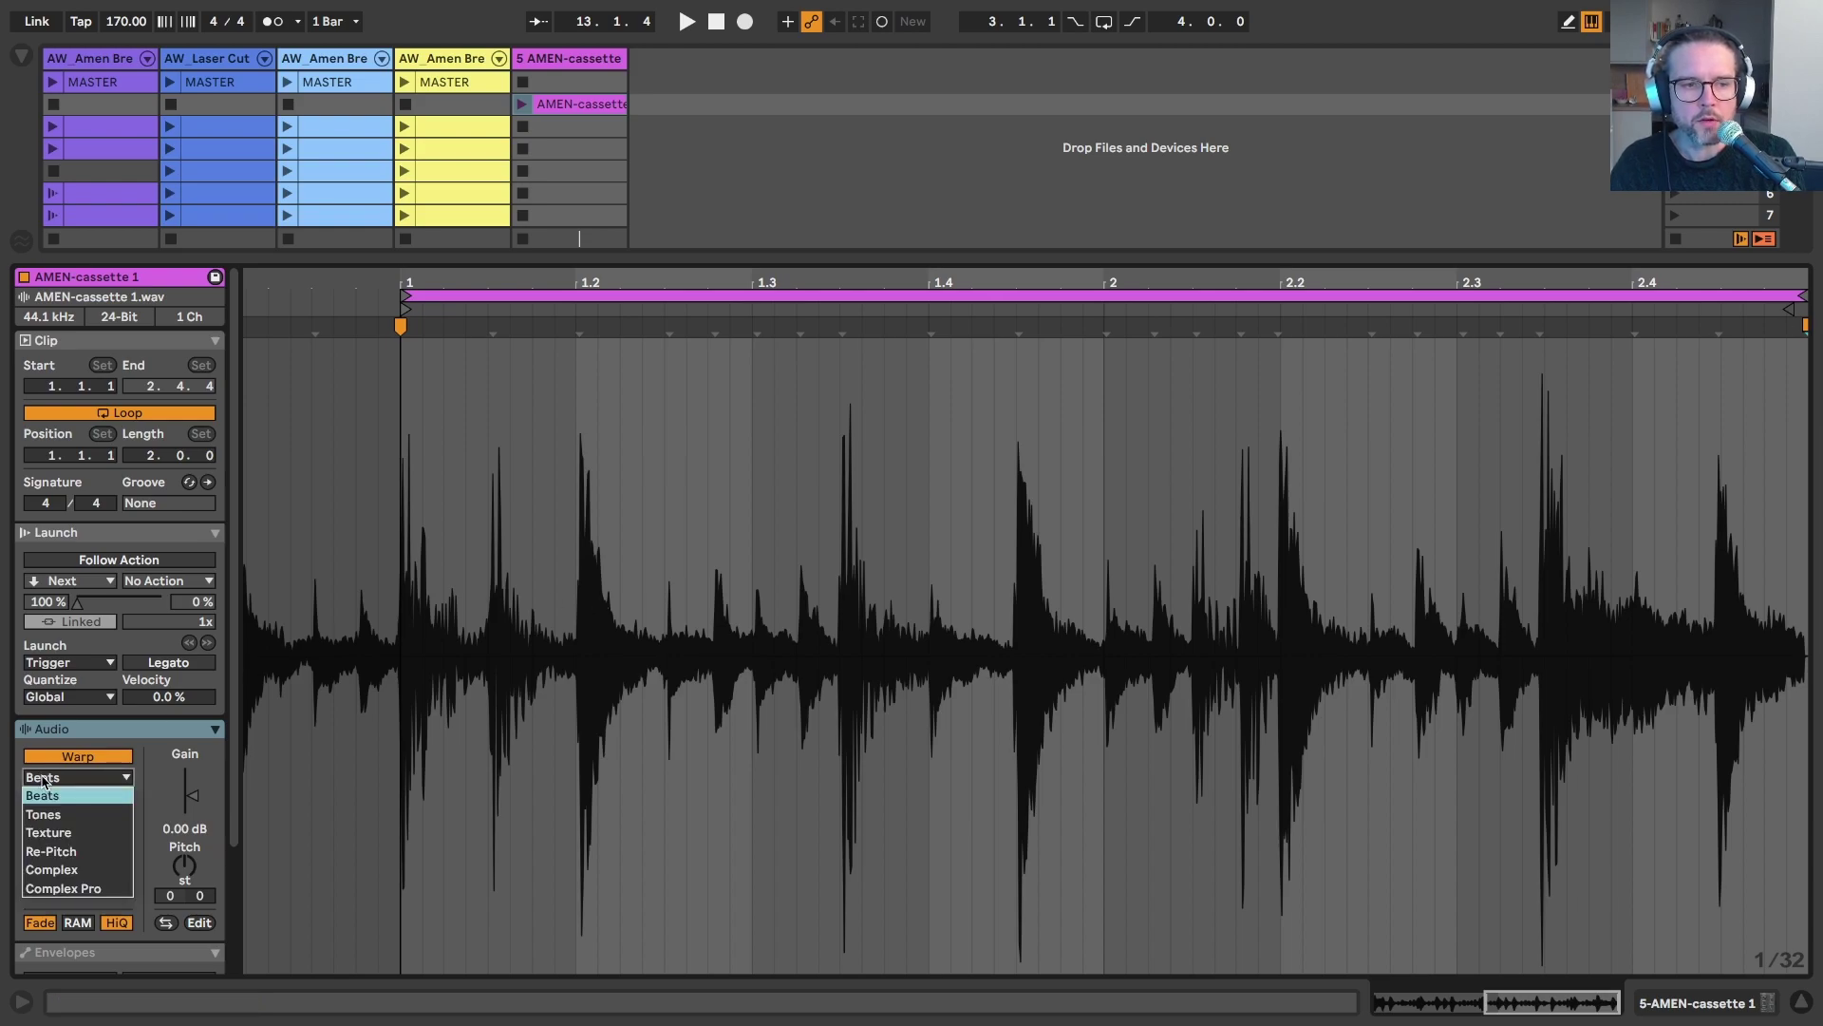
click(57, 836)
right_click(817, 519)
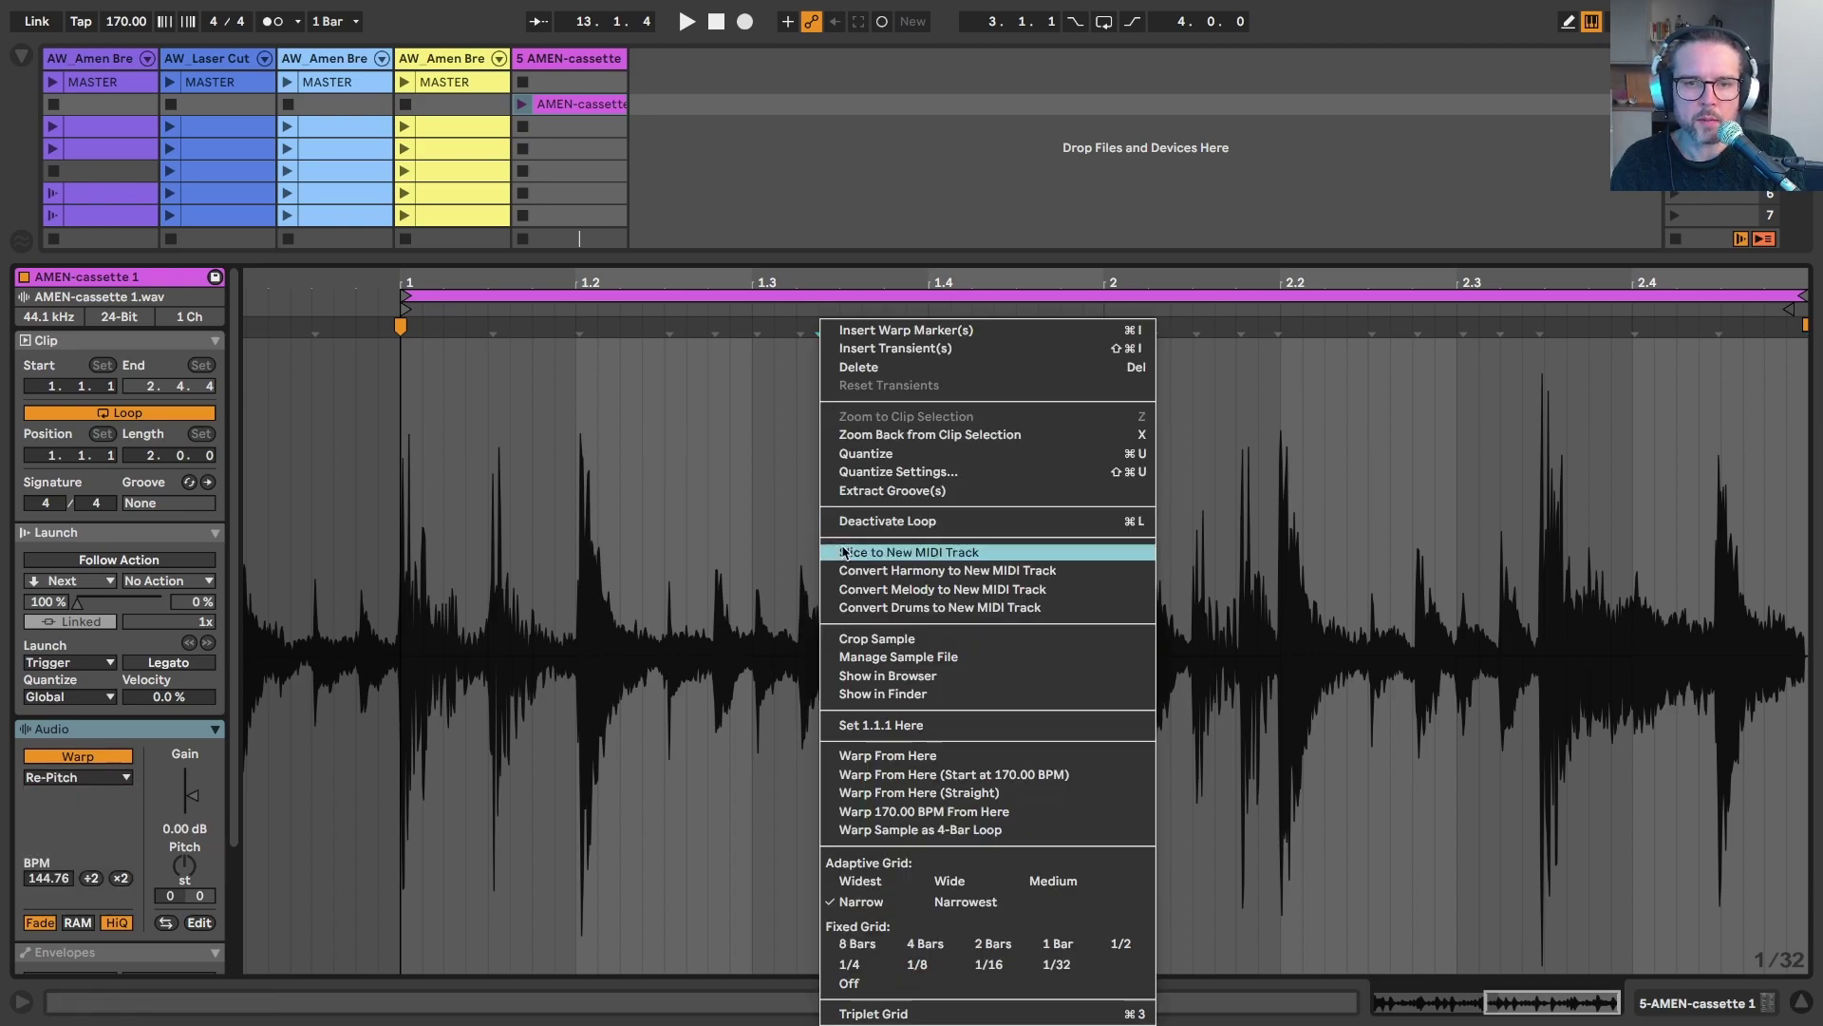
click(879, 636)
key(shift+Tab)
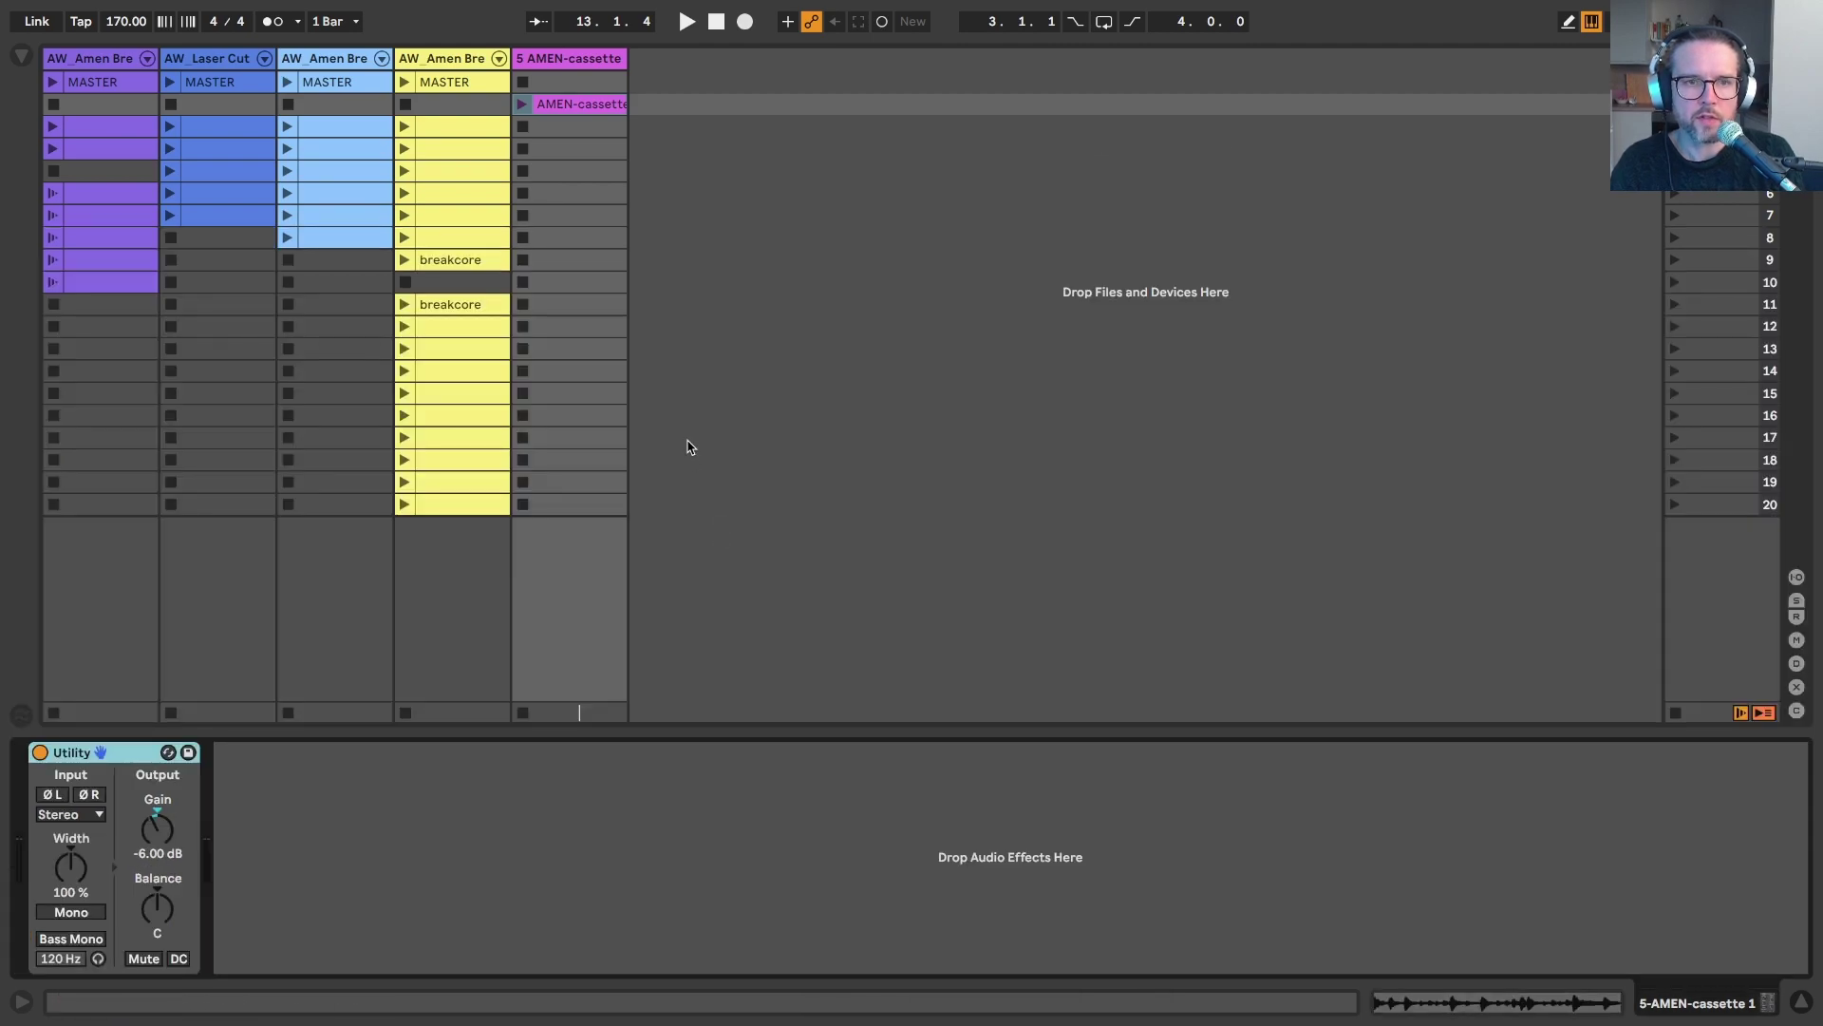
Show the mixer and raise the Utility gain to -2.00 dB while checking the playback level.
key(super+alt+m)
key(space)
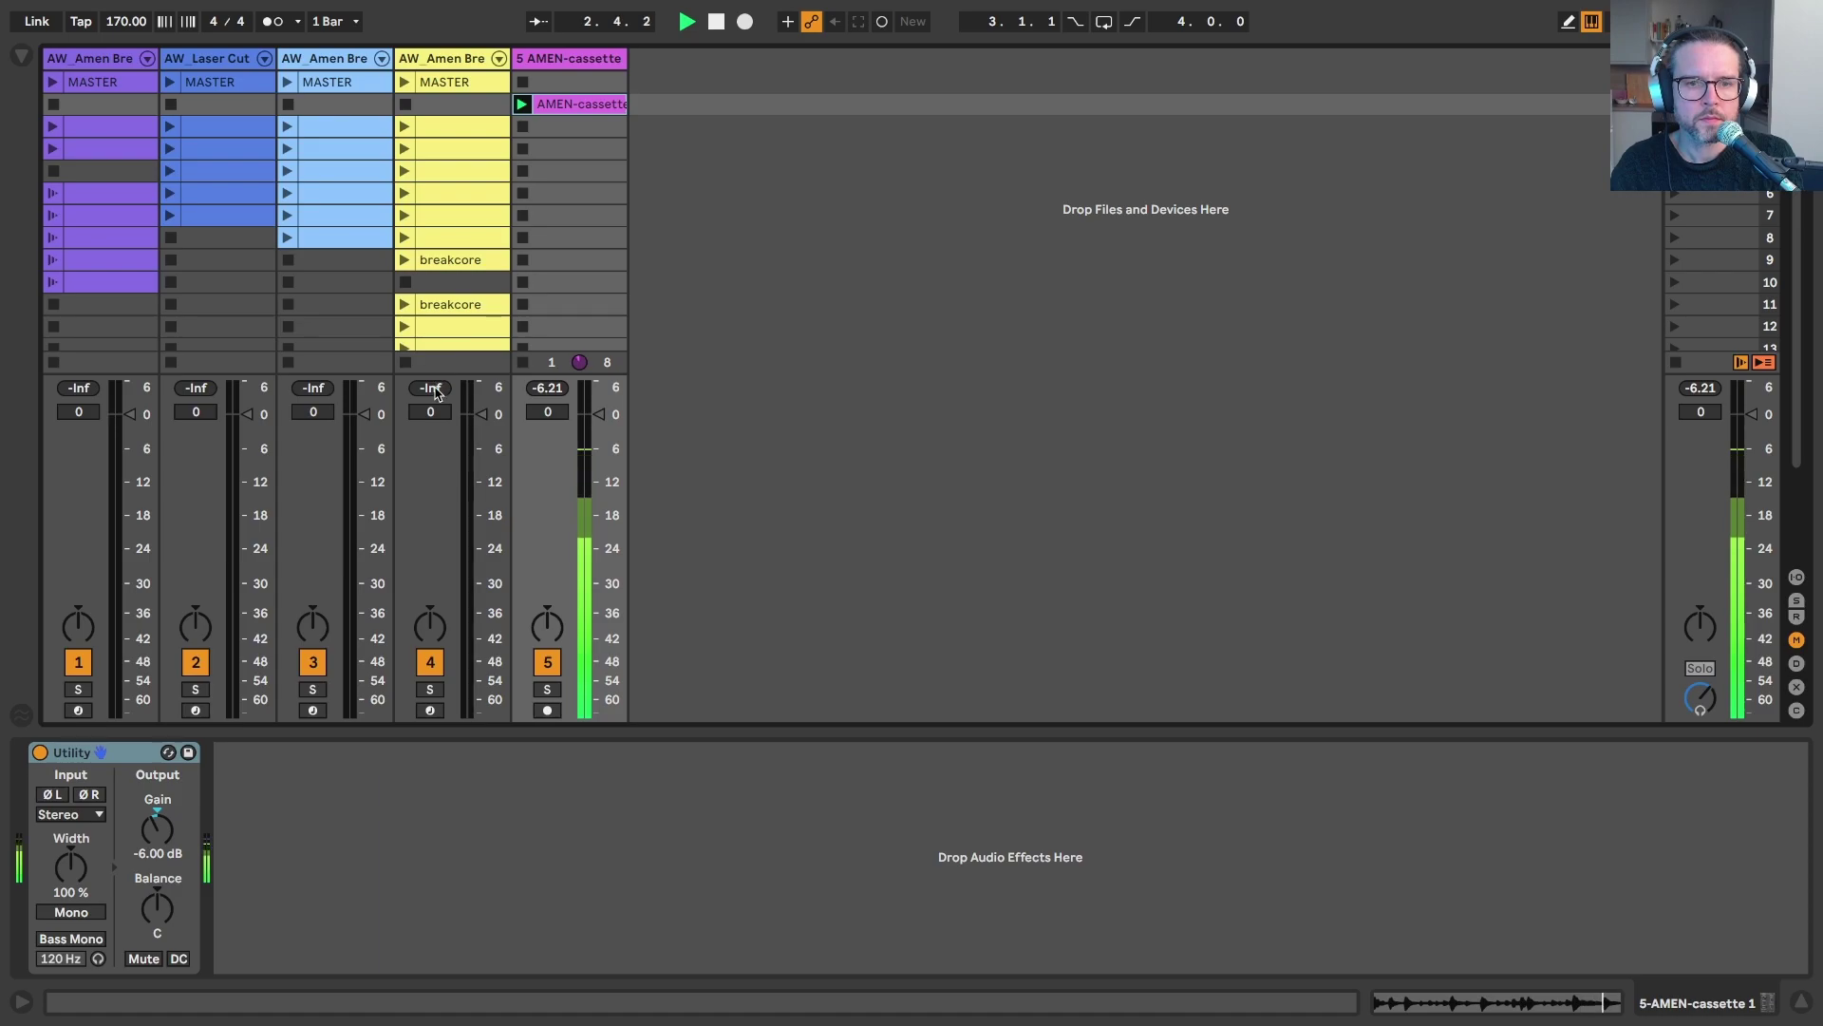
key(space)
drag(157, 838, 158, 819)
key(space)
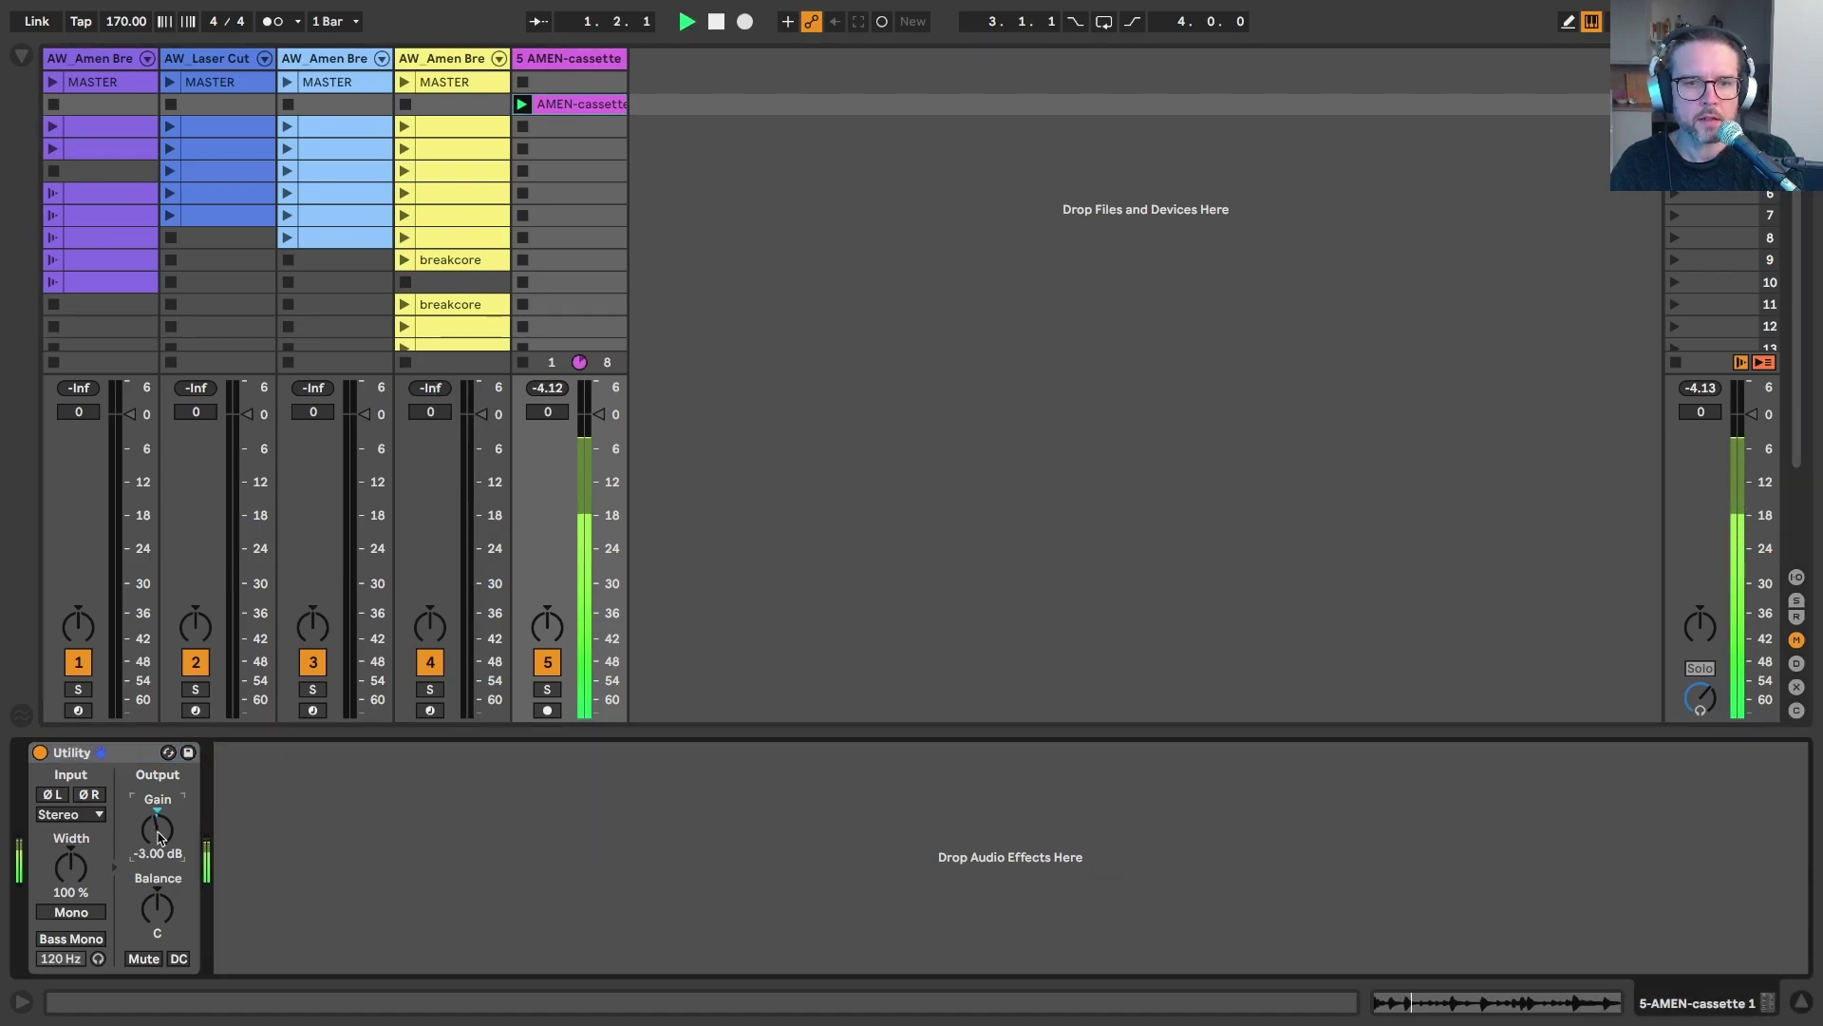
key(Up)
key(Up)
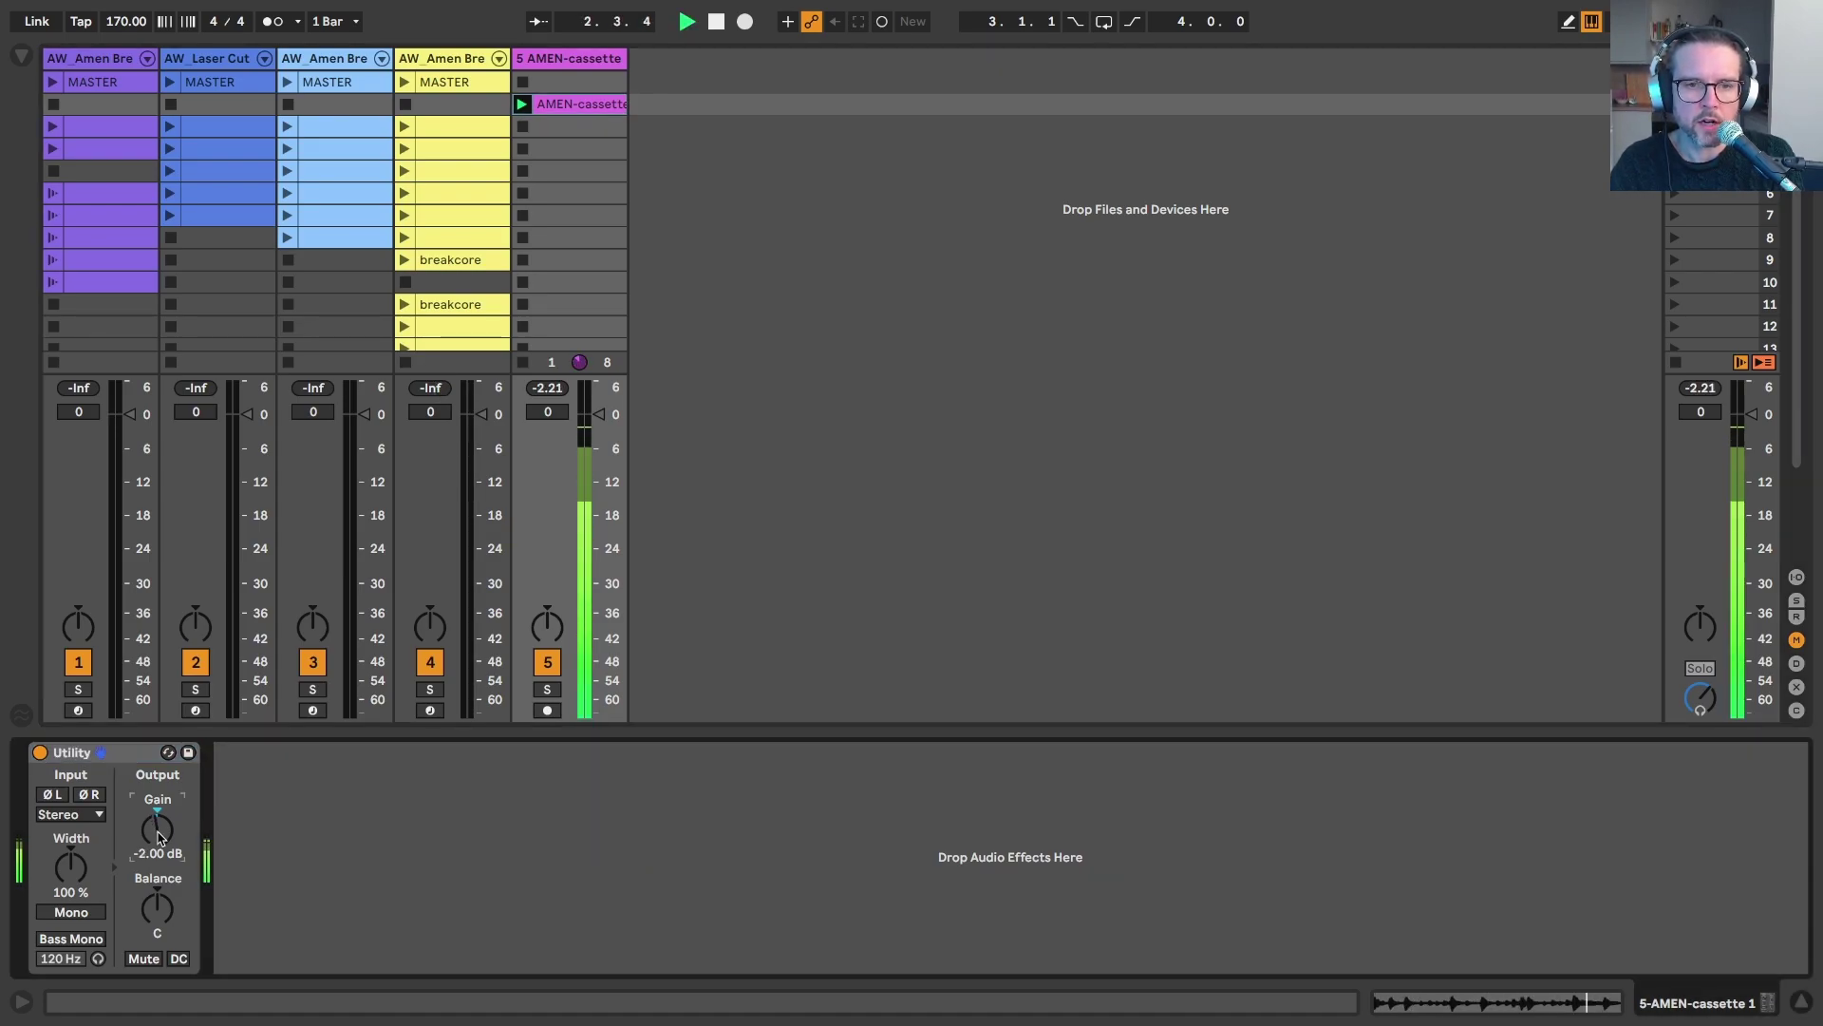
Add a Channel EQ from the EQ & Filters audio effects after Utility on the AMEN-cassette track.
click(22, 58)
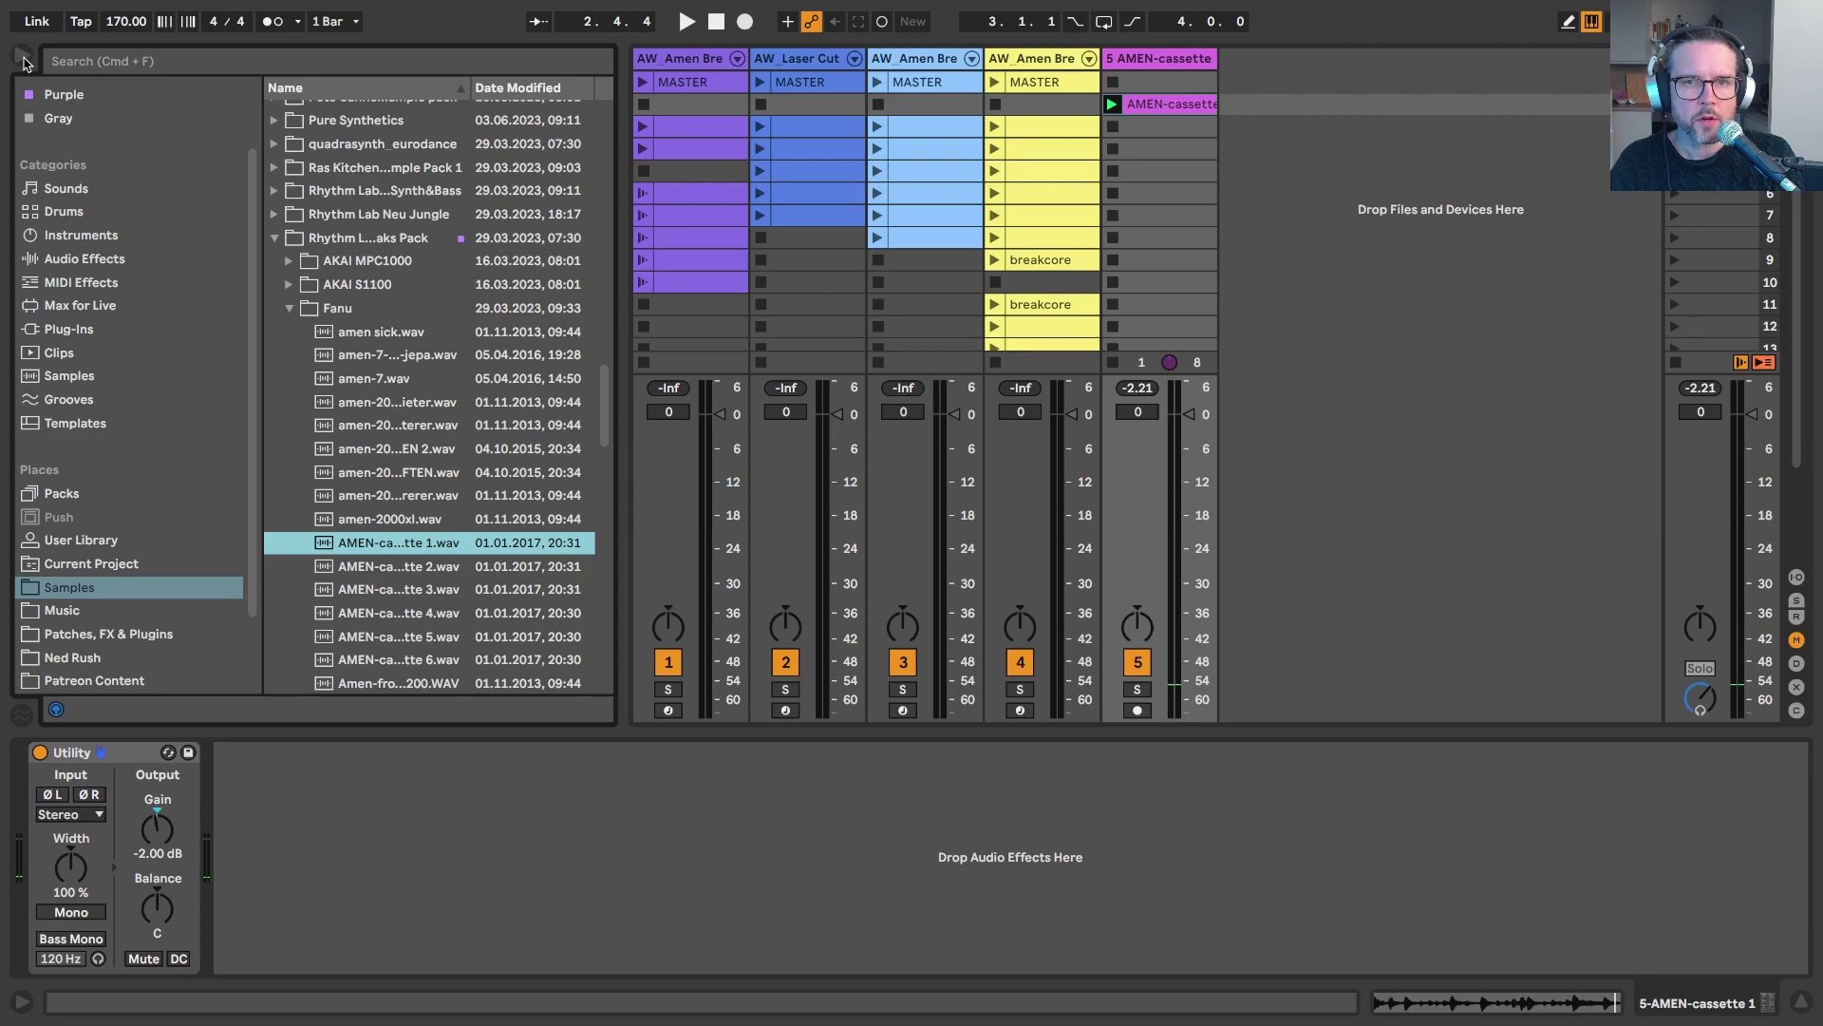
click(80, 262)
click(273, 181)
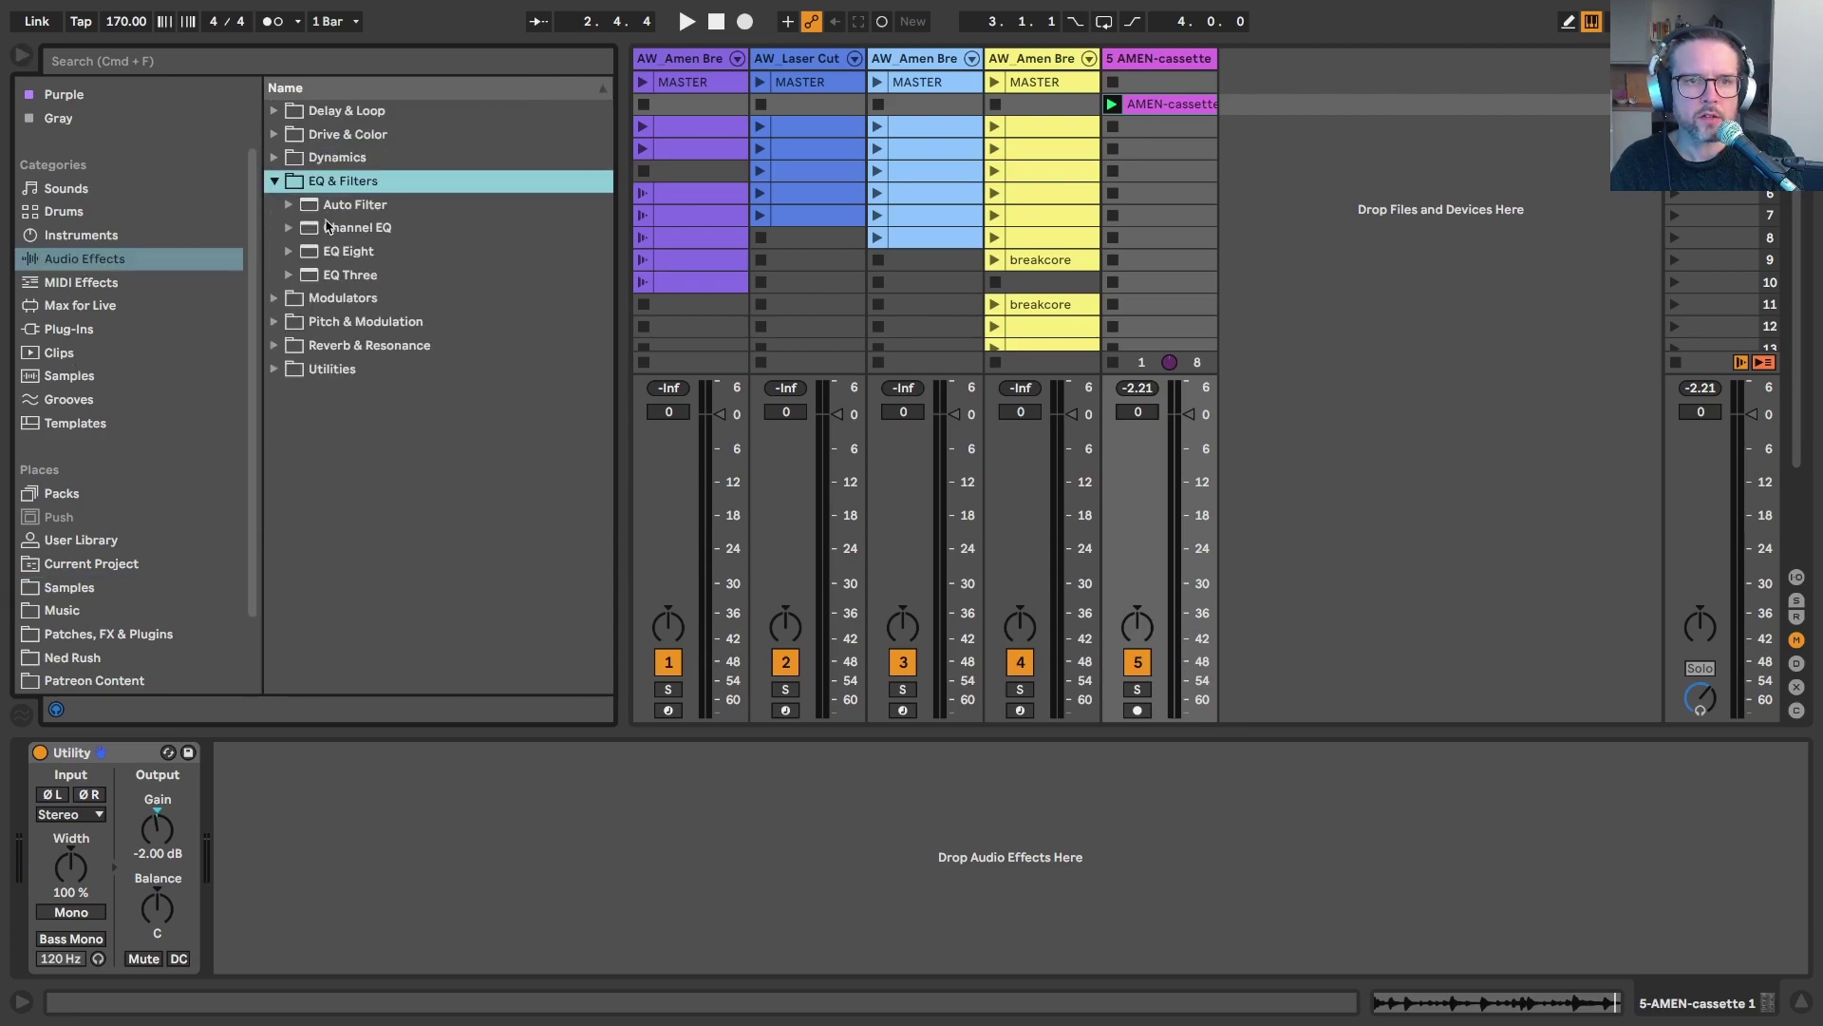
click(337, 228)
drag(336, 228, 328, 752)
Add a Glue Compressor from the Dynamics effects after the Channel EQ.
click(273, 180)
click(273, 156)
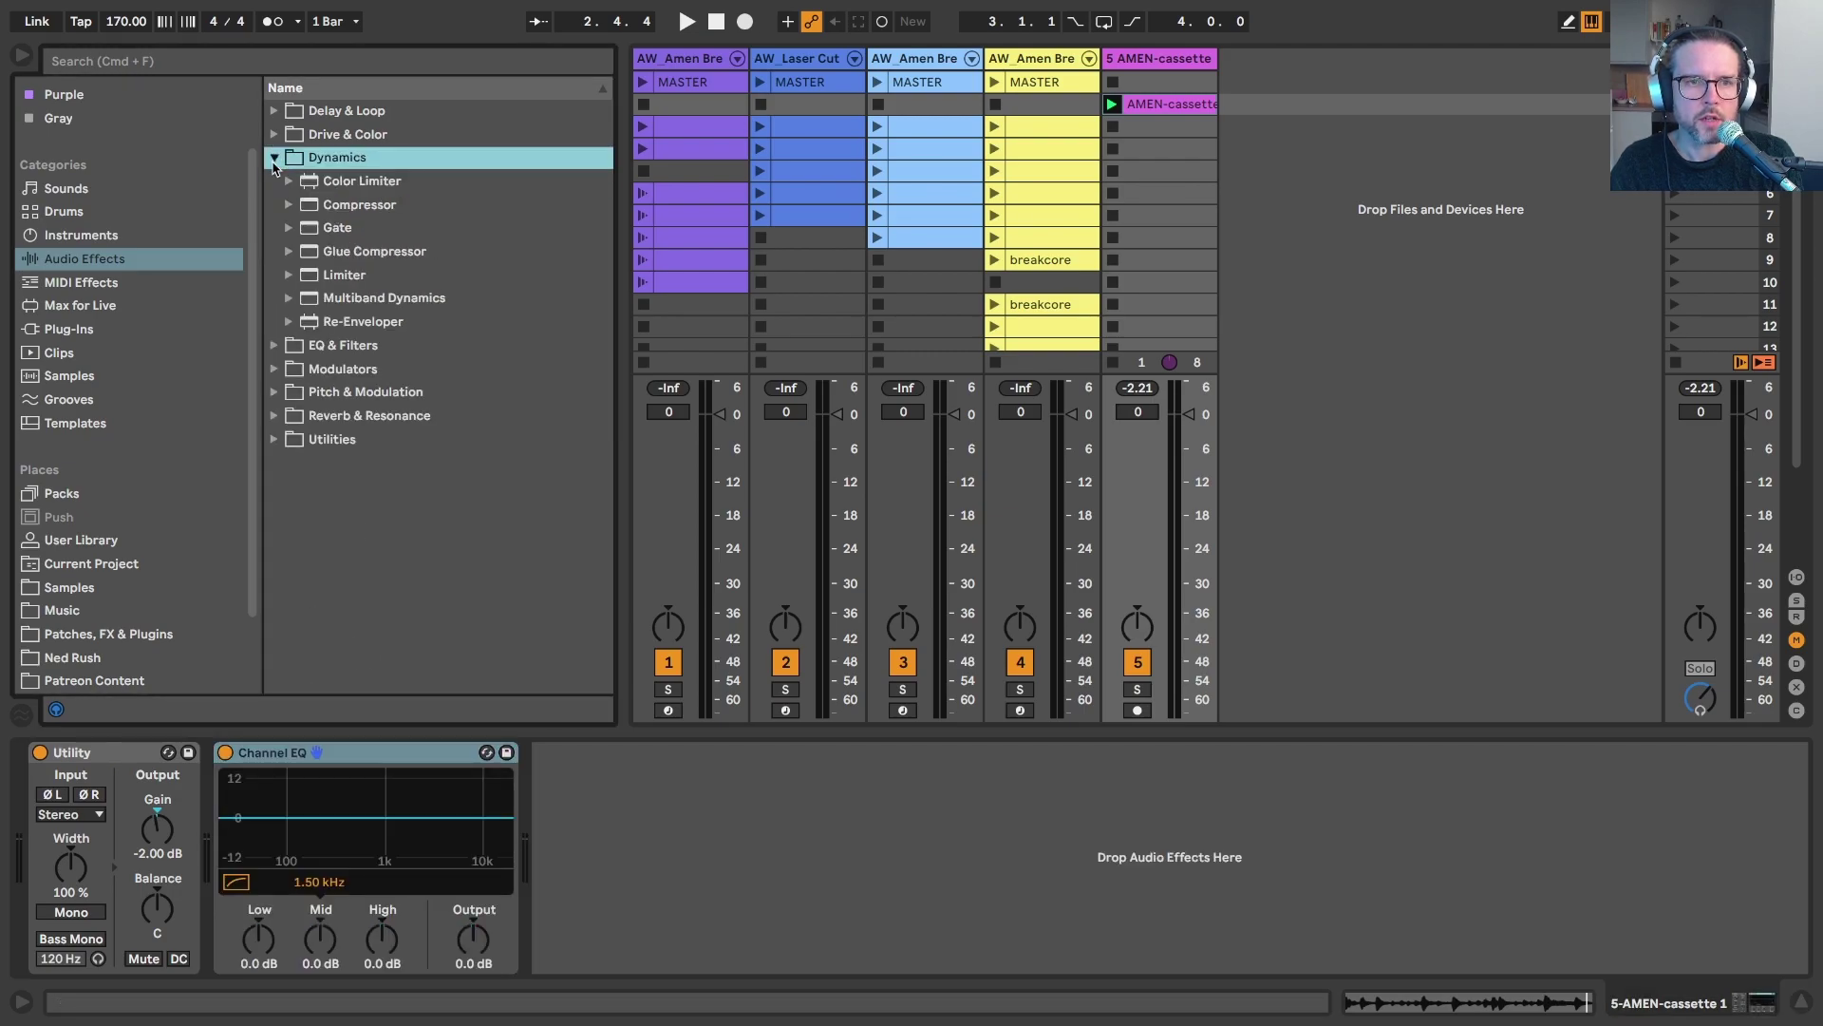
drag(329, 253, 582, 773)
Add the Inphonik RX950 plug-in after the Glue Compressor and move its window clear of the device chain.
click(69, 328)
click(332, 207)
drag(331, 209, 869, 818)
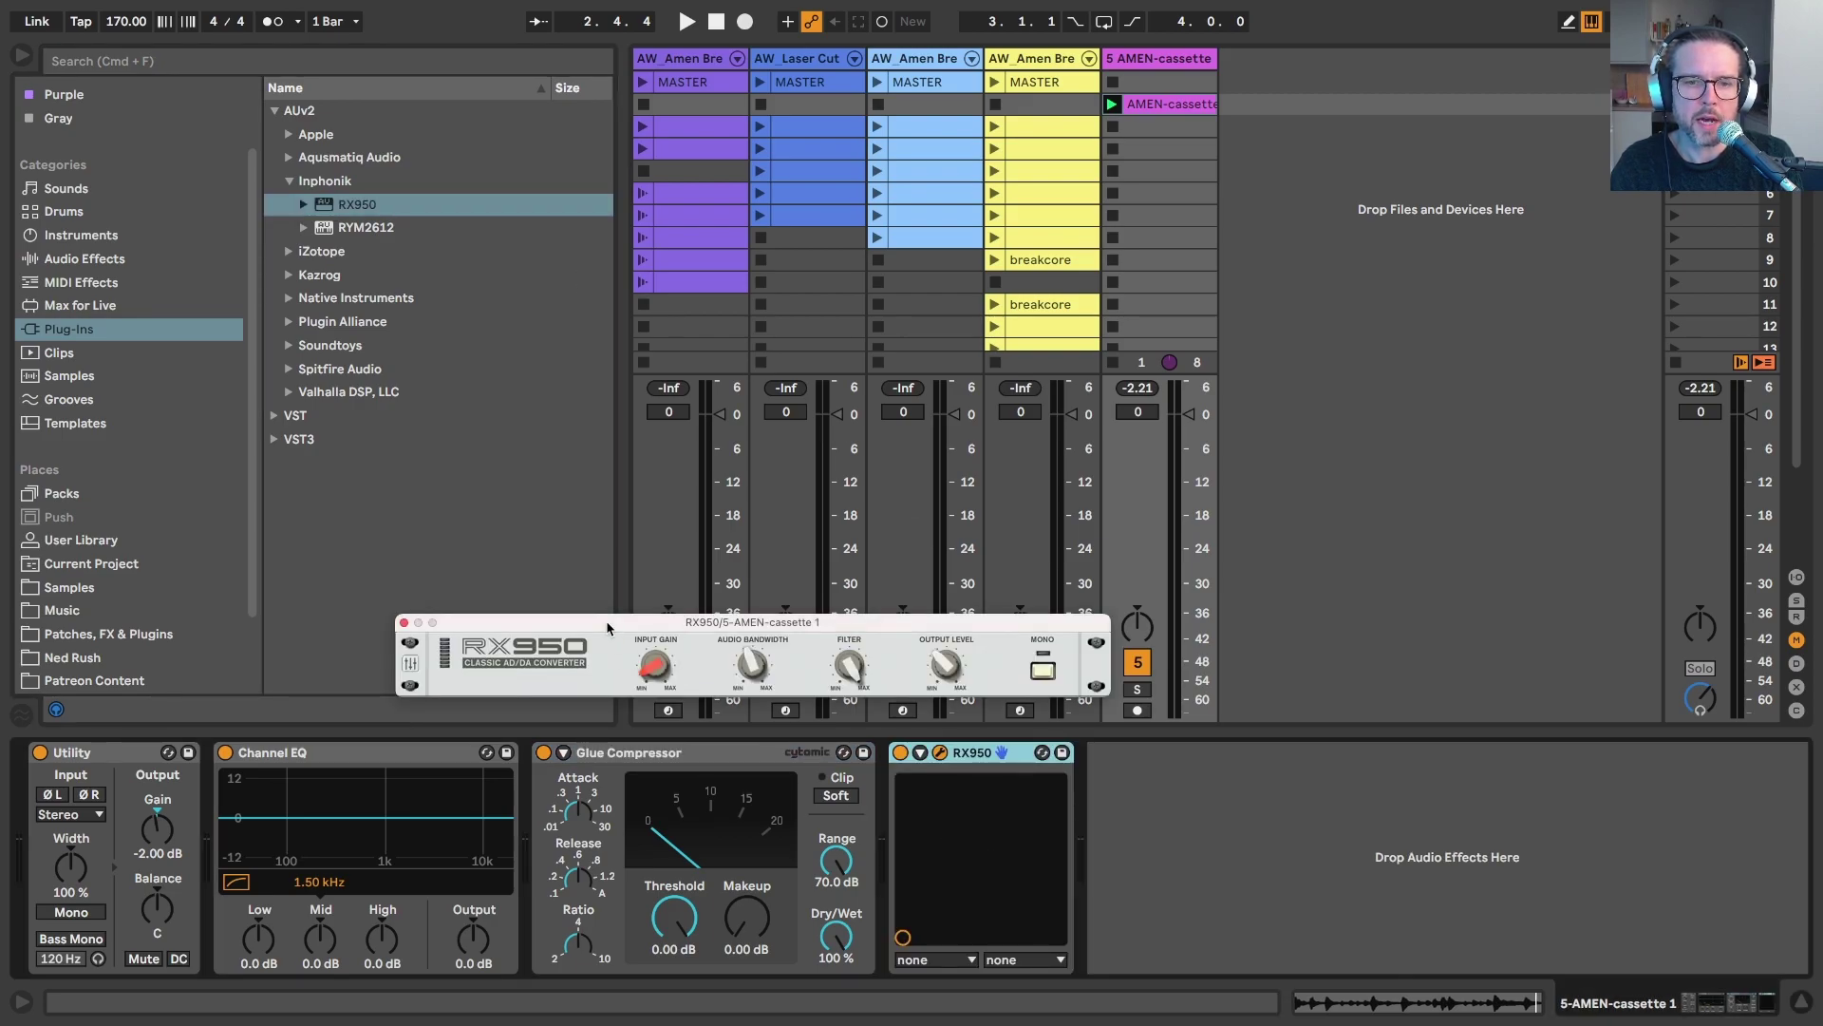
drag(606, 622, 558, 256)
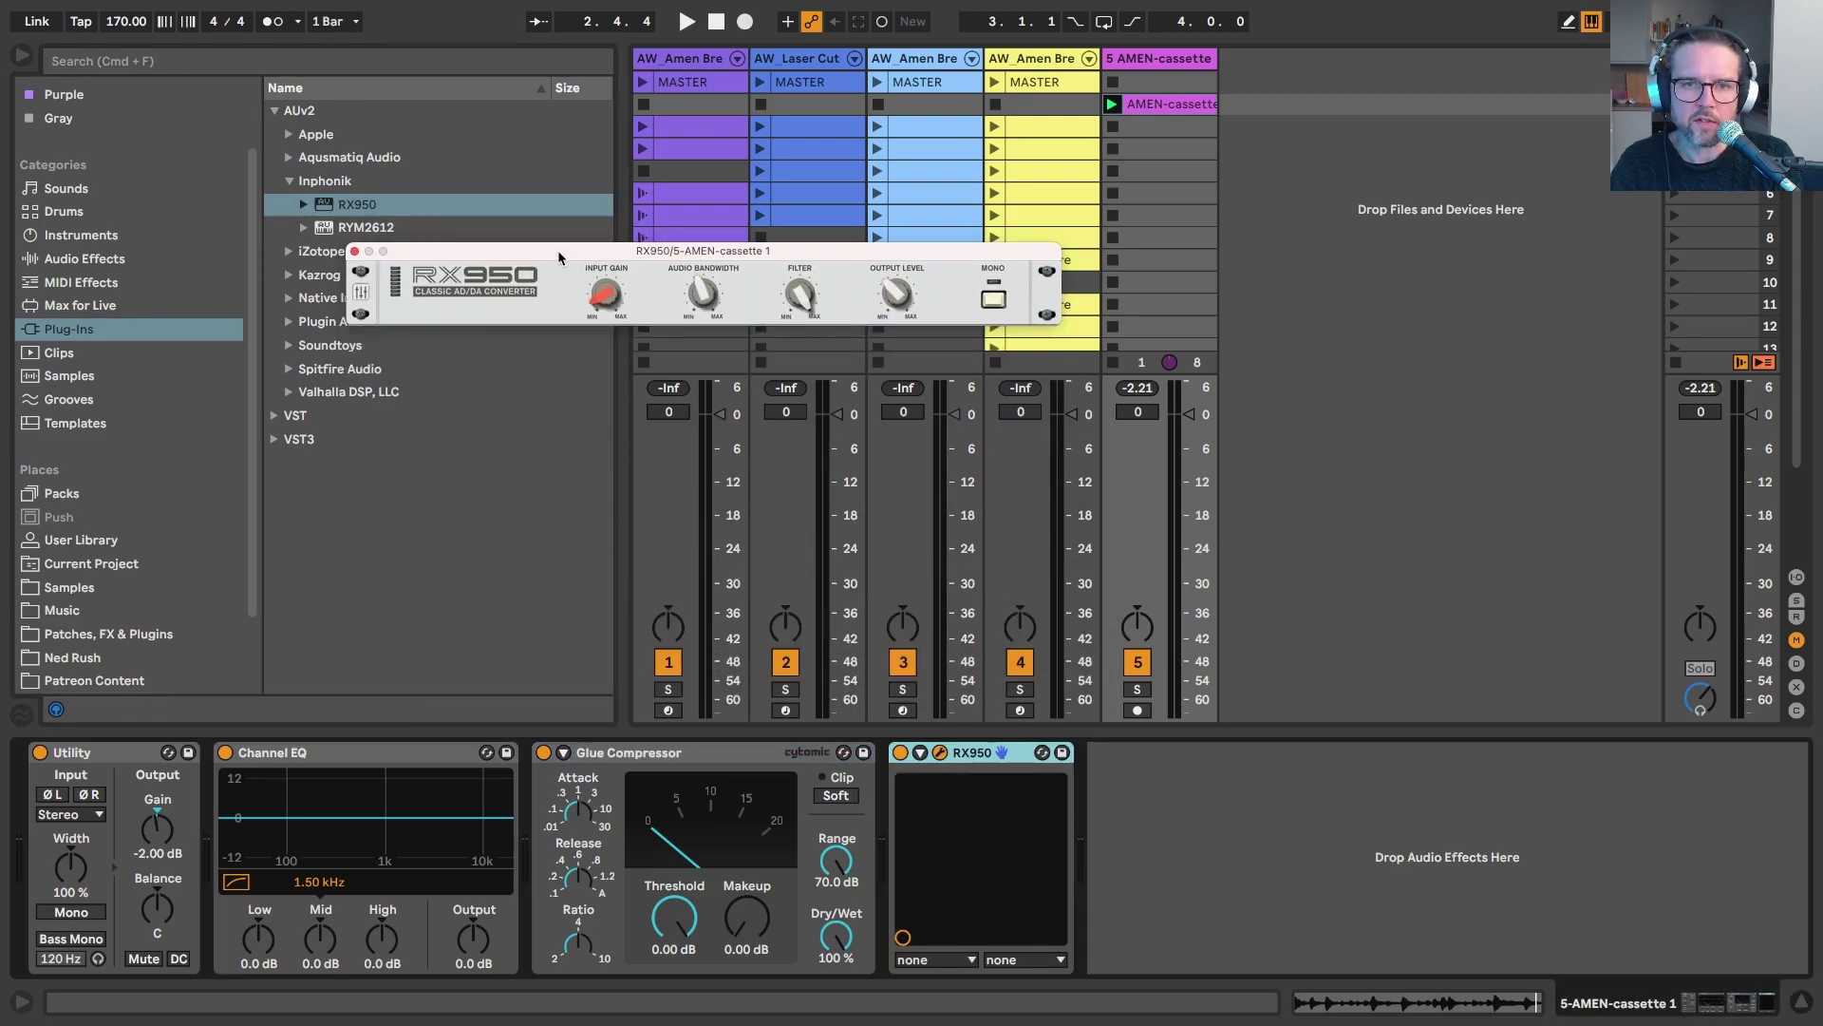
With Glue Compressor and RX950 switched off, enable the Channel EQ's high-pass filter and set Mid to -9.0 dB at 410 Hz.
click(231, 884)
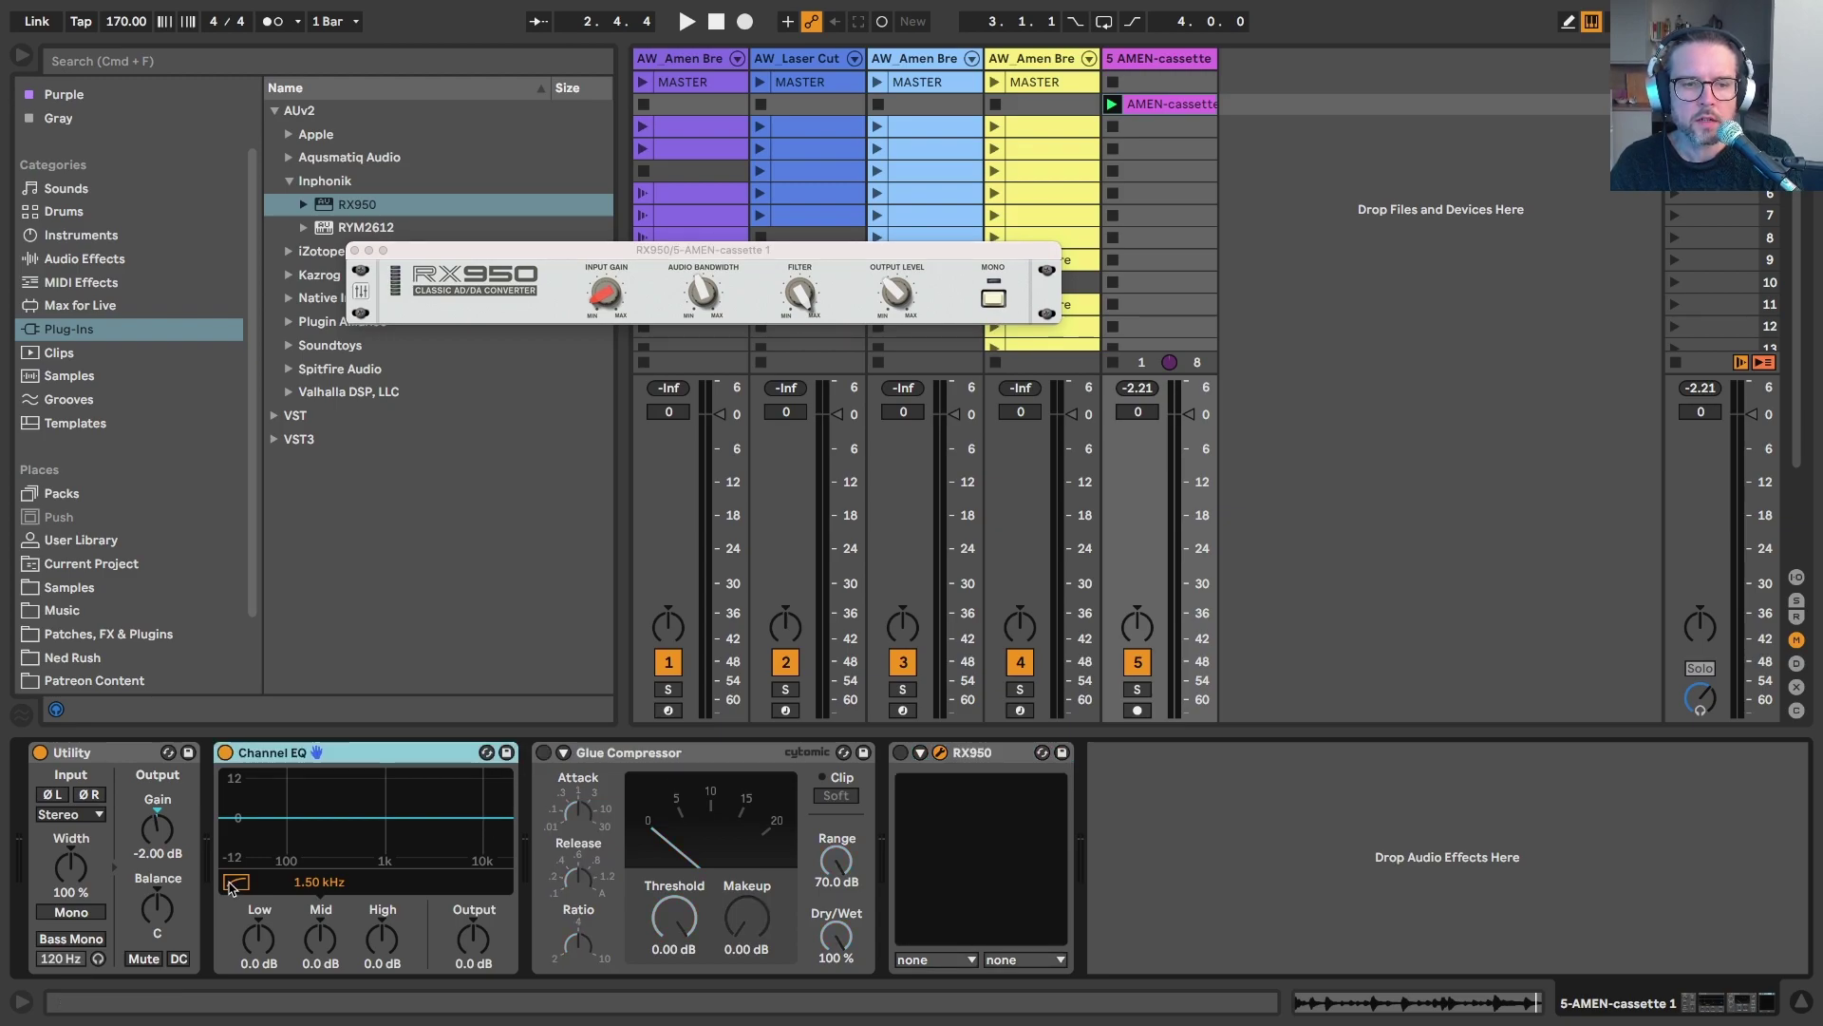
click(231, 884)
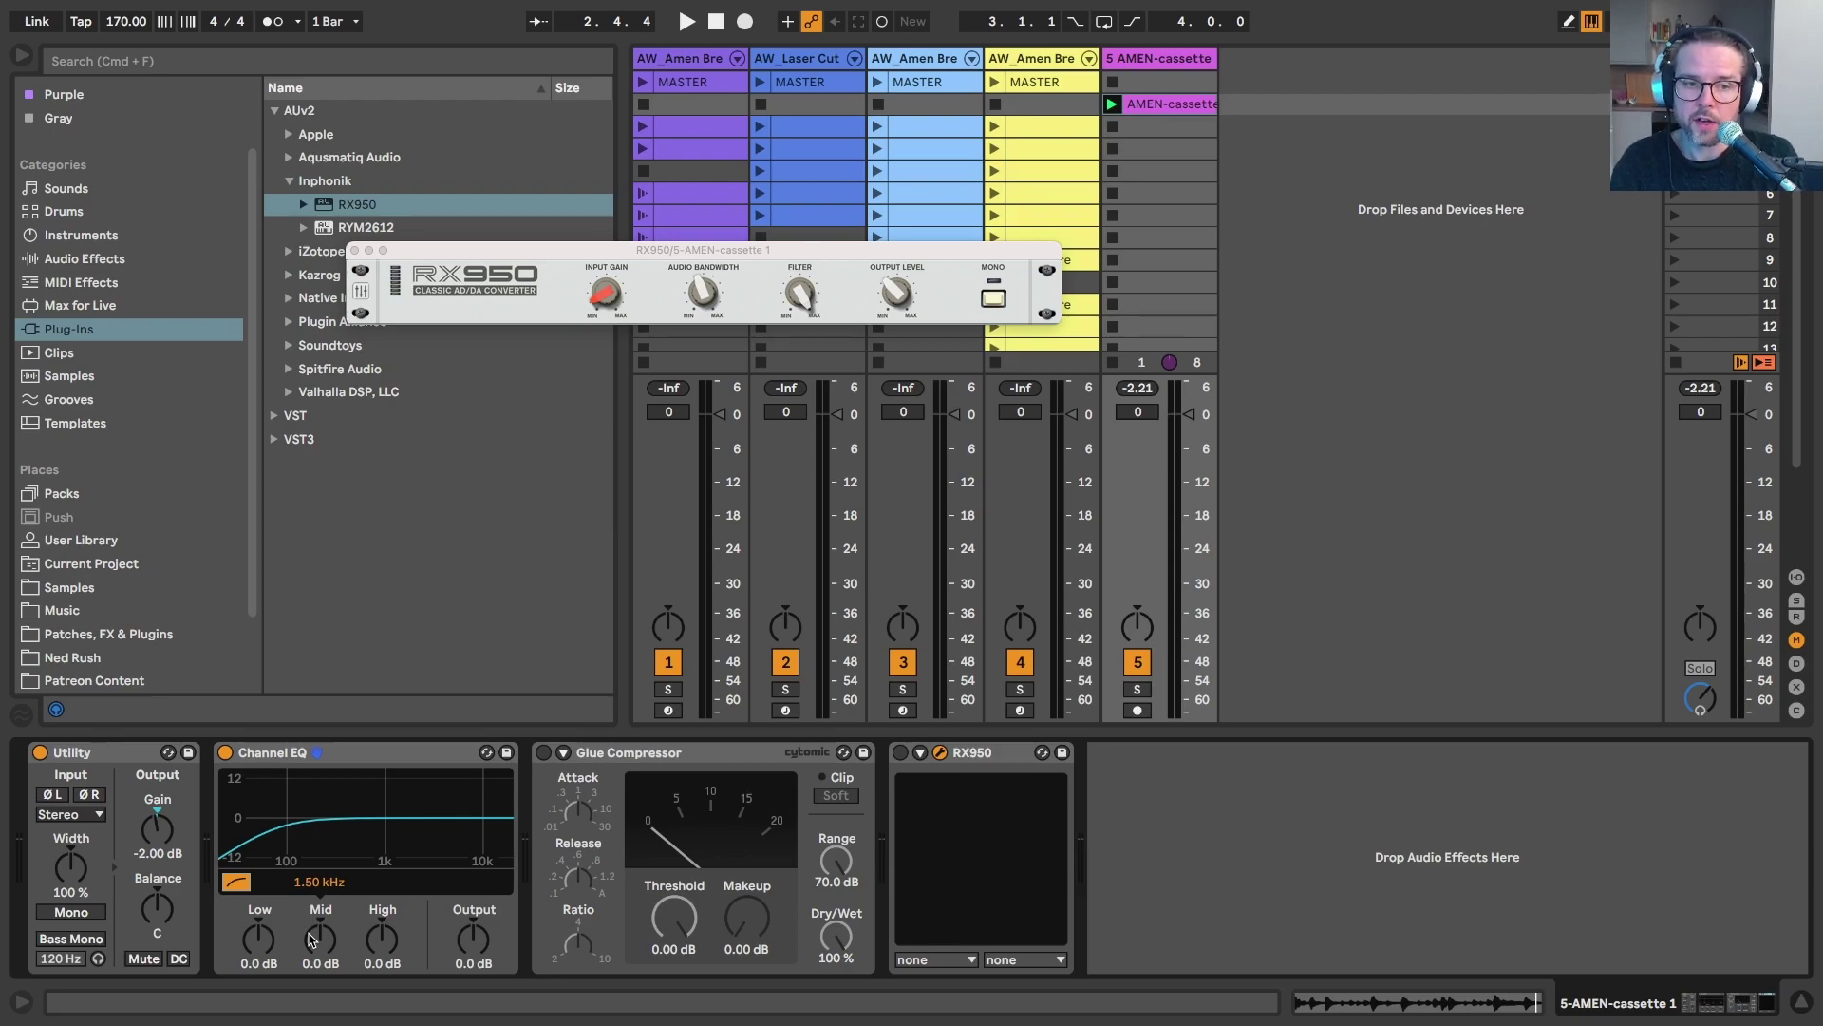
drag(324, 940, 324, 1008)
drag(319, 882, 319, 923)
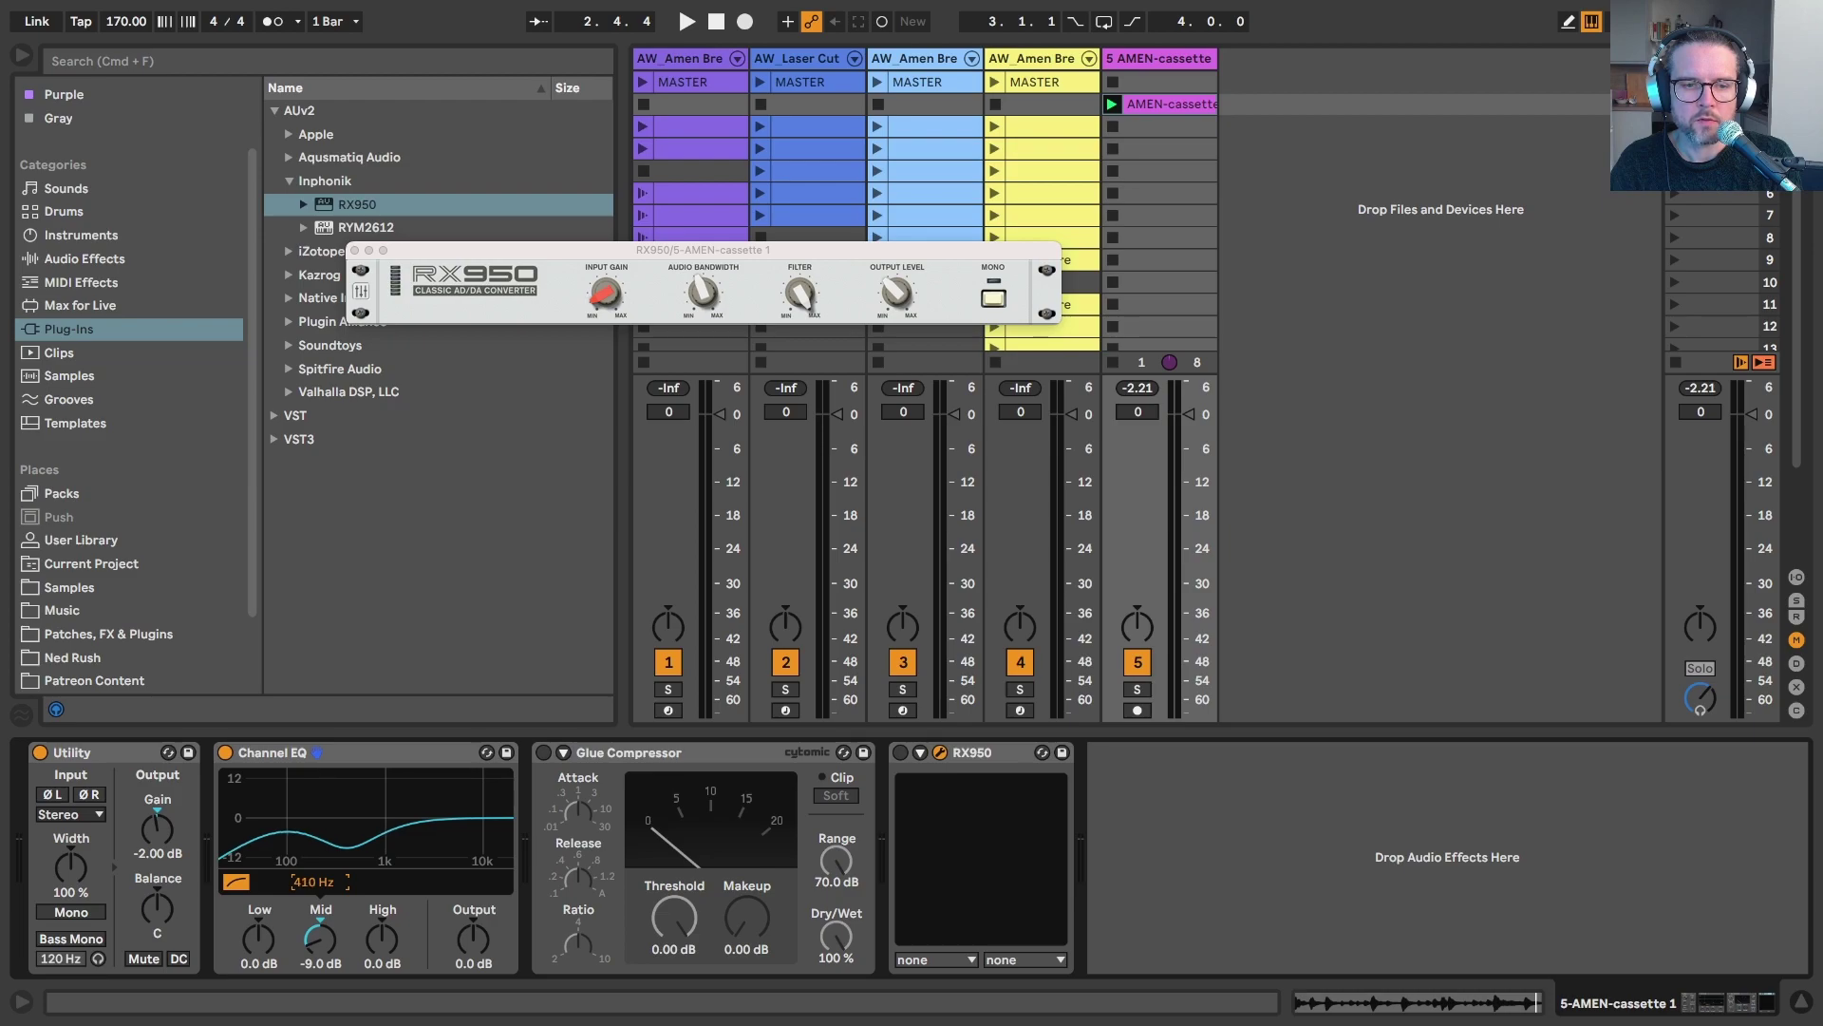
During playback, set the Channel EQ's Low to 3.1 dB, High to 1.5 dB and Output to 3.0 dB, and compare against bypass.
key(space)
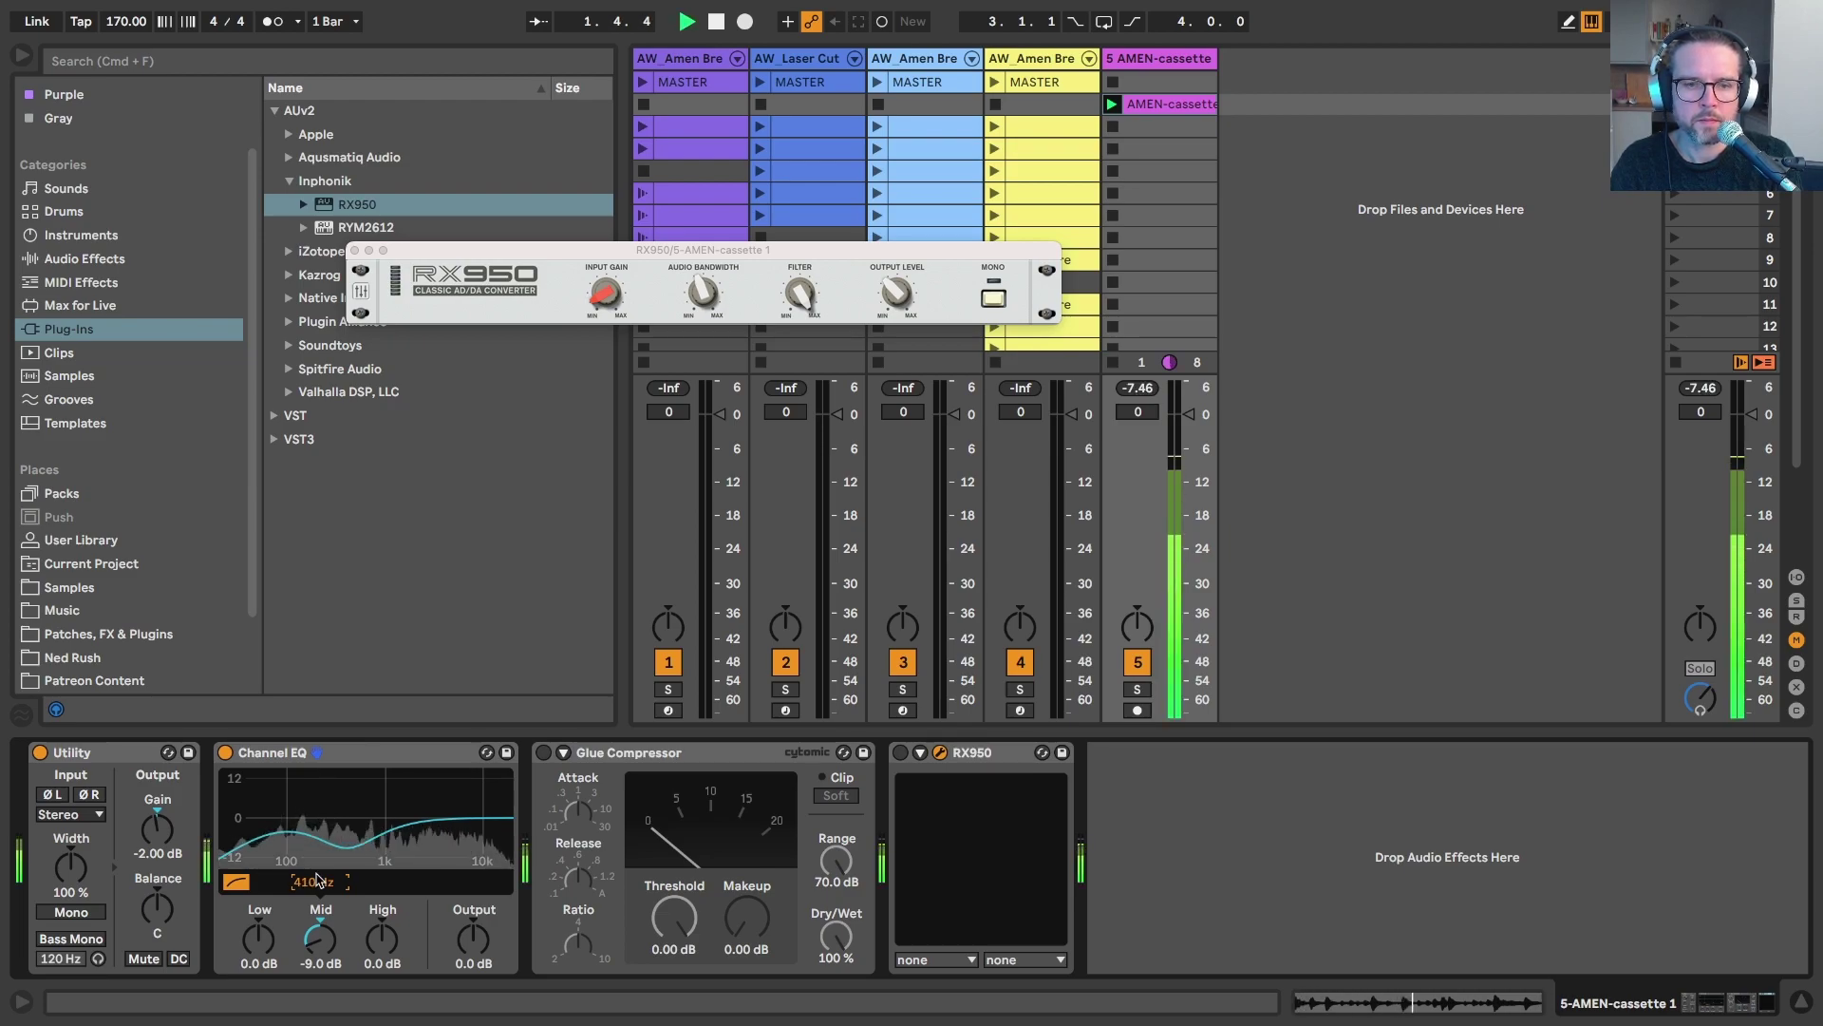
drag(255, 942, 254, 920)
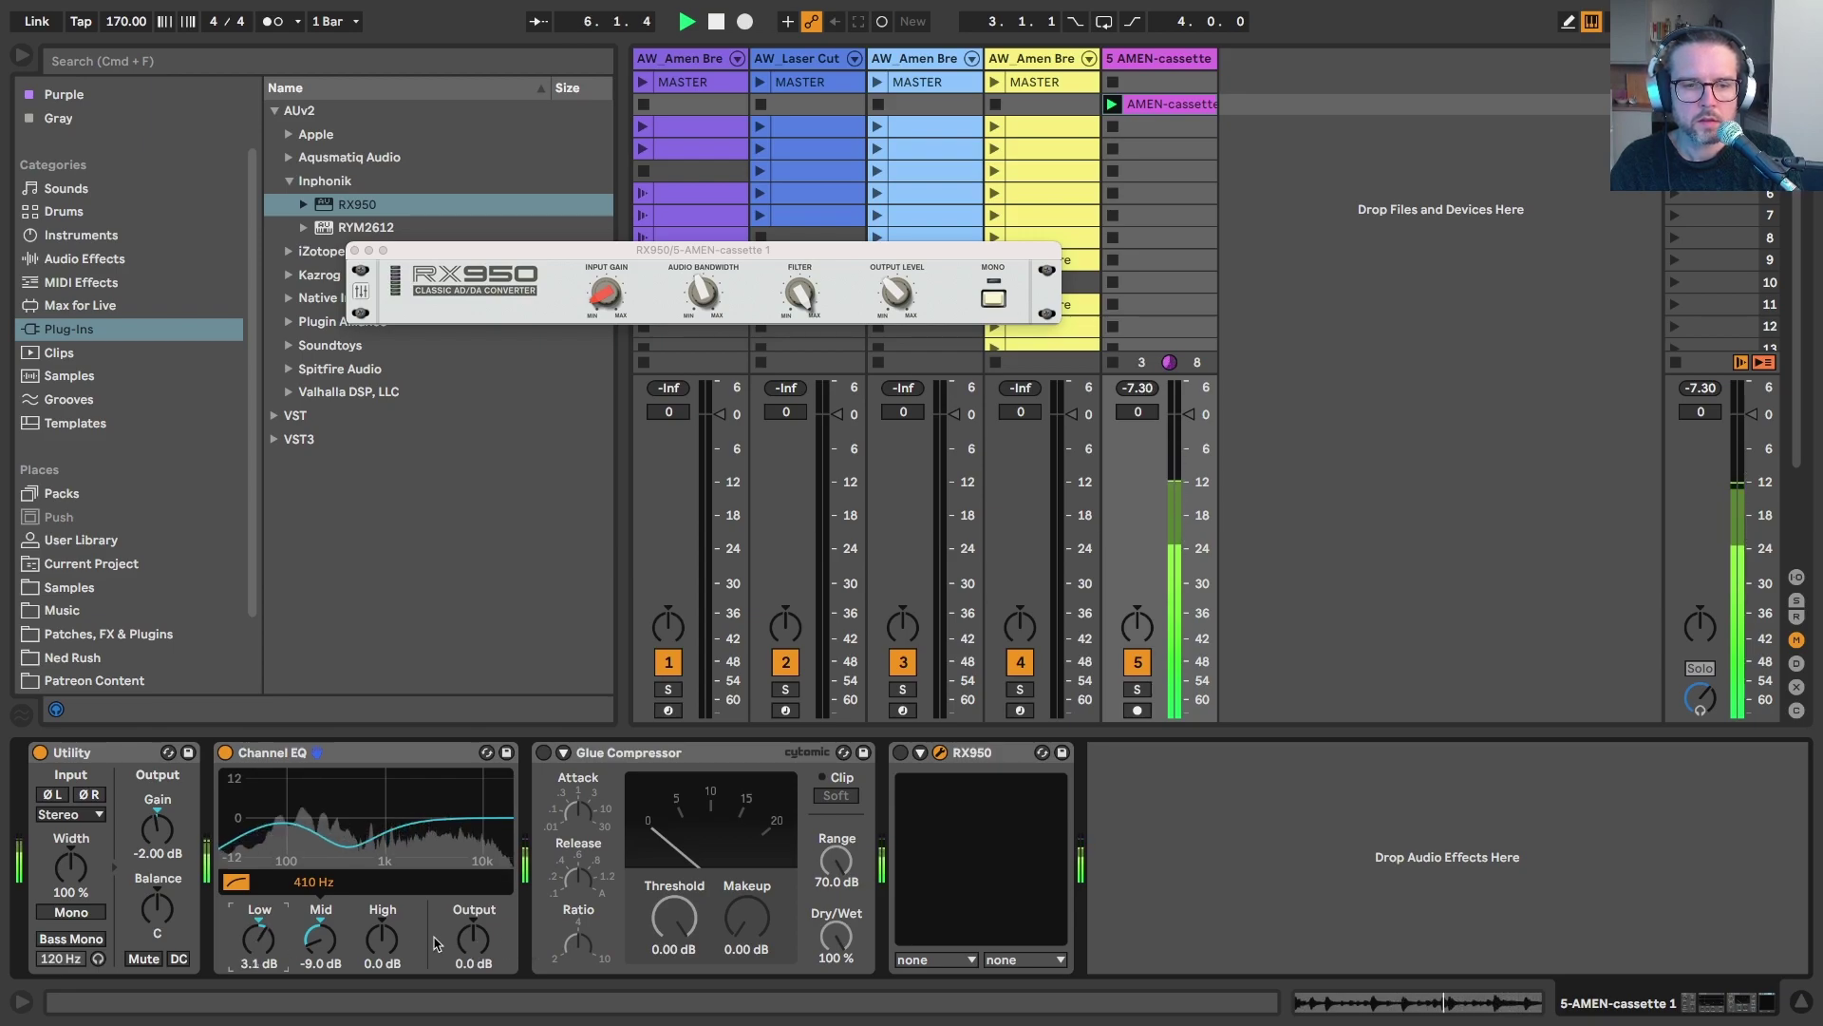
drag(380, 940, 379, 934)
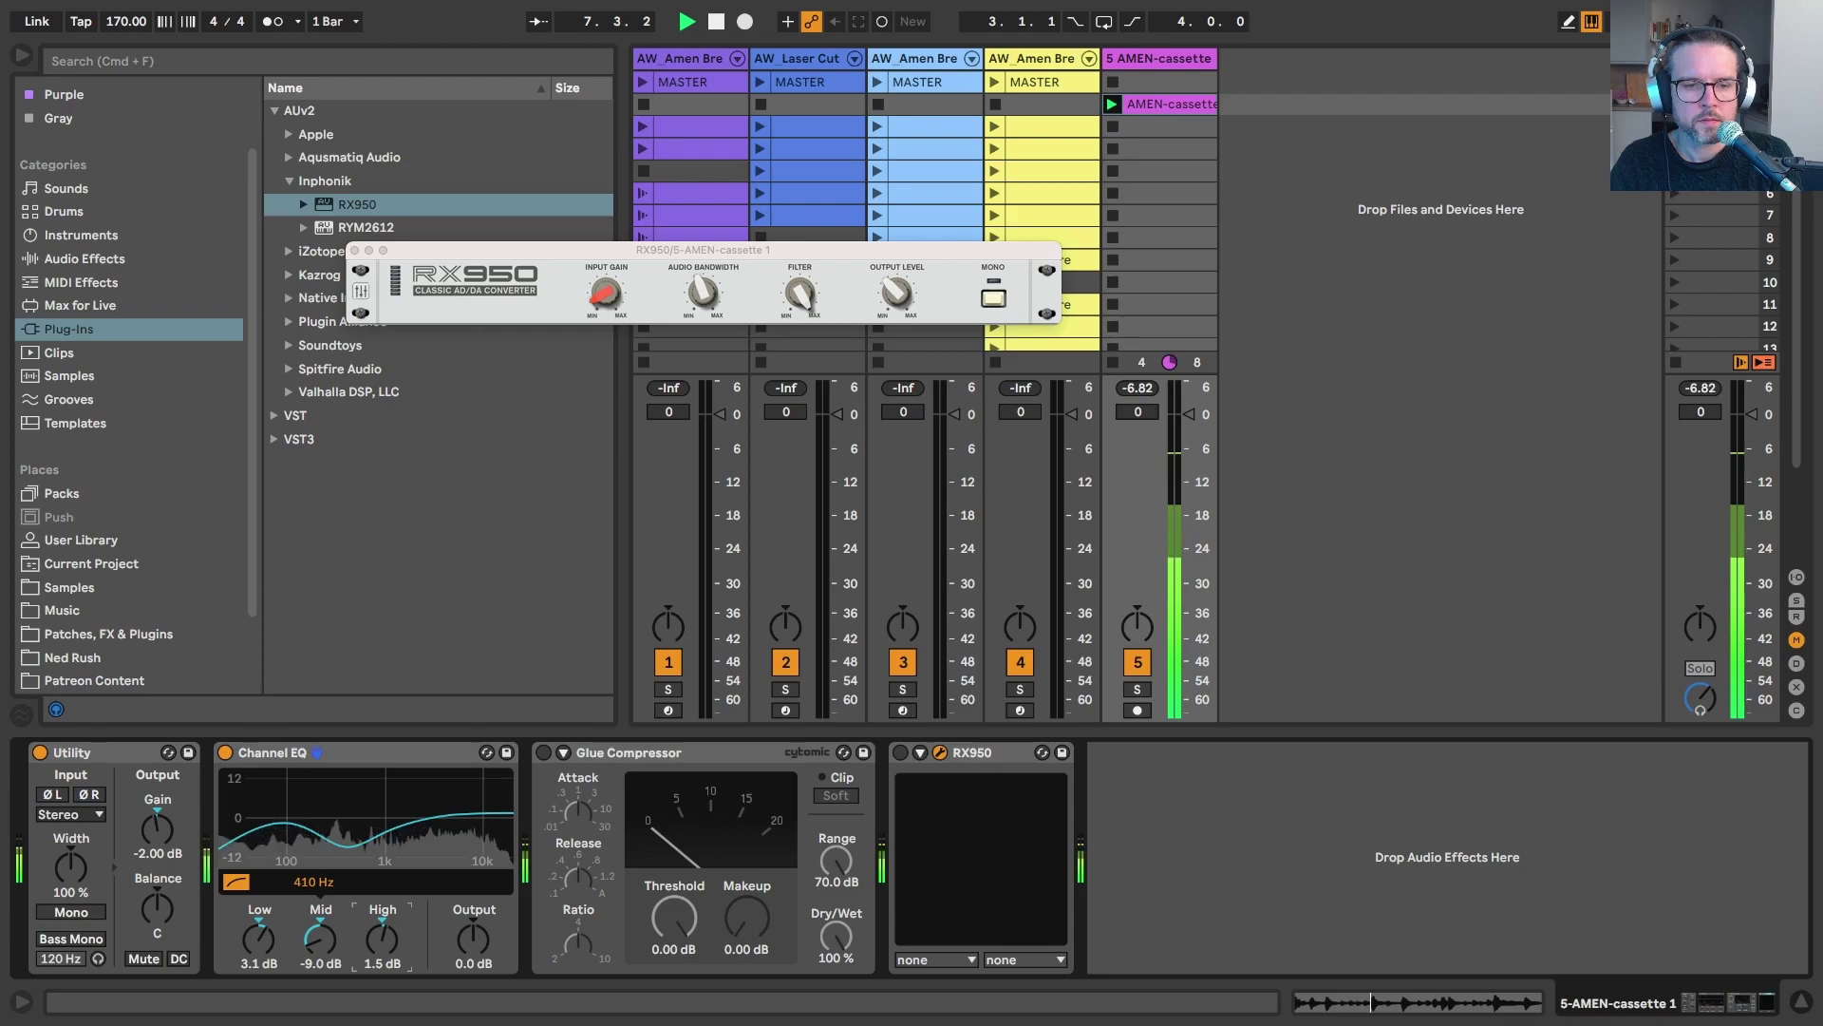
click(470, 940)
drag(470, 943, 470, 937)
key(Up)
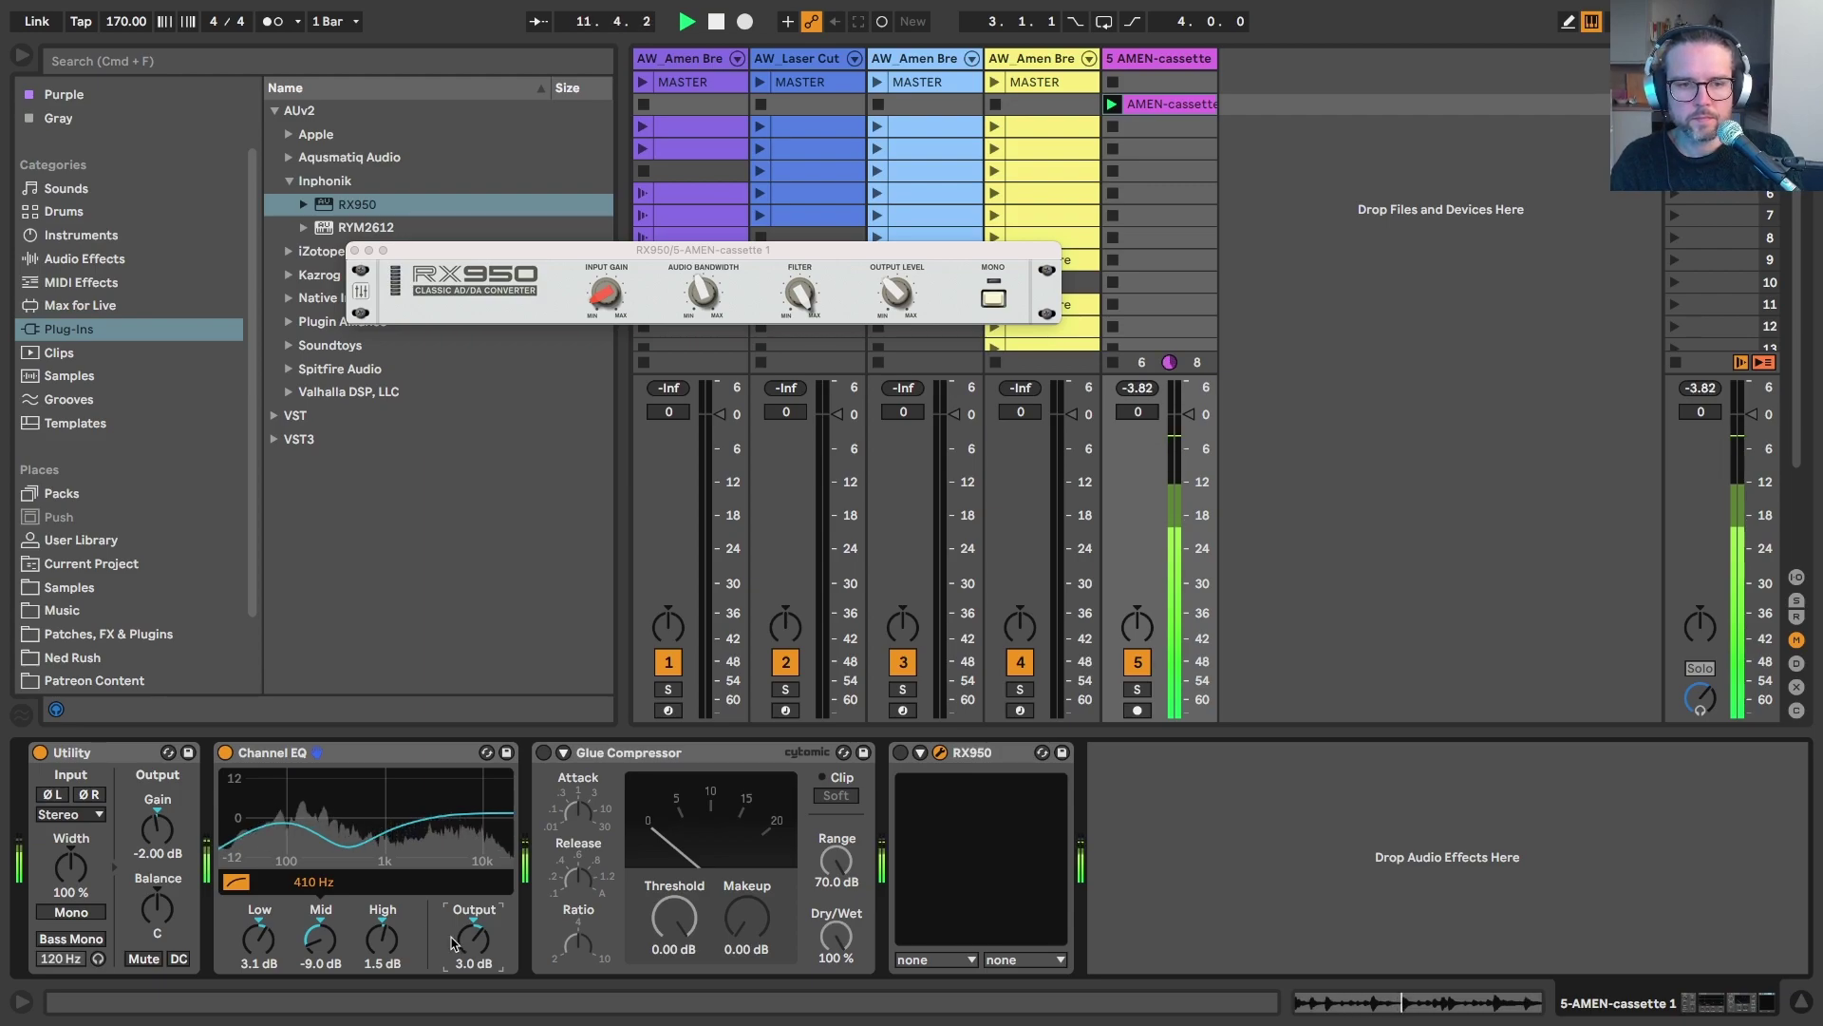
click(223, 752)
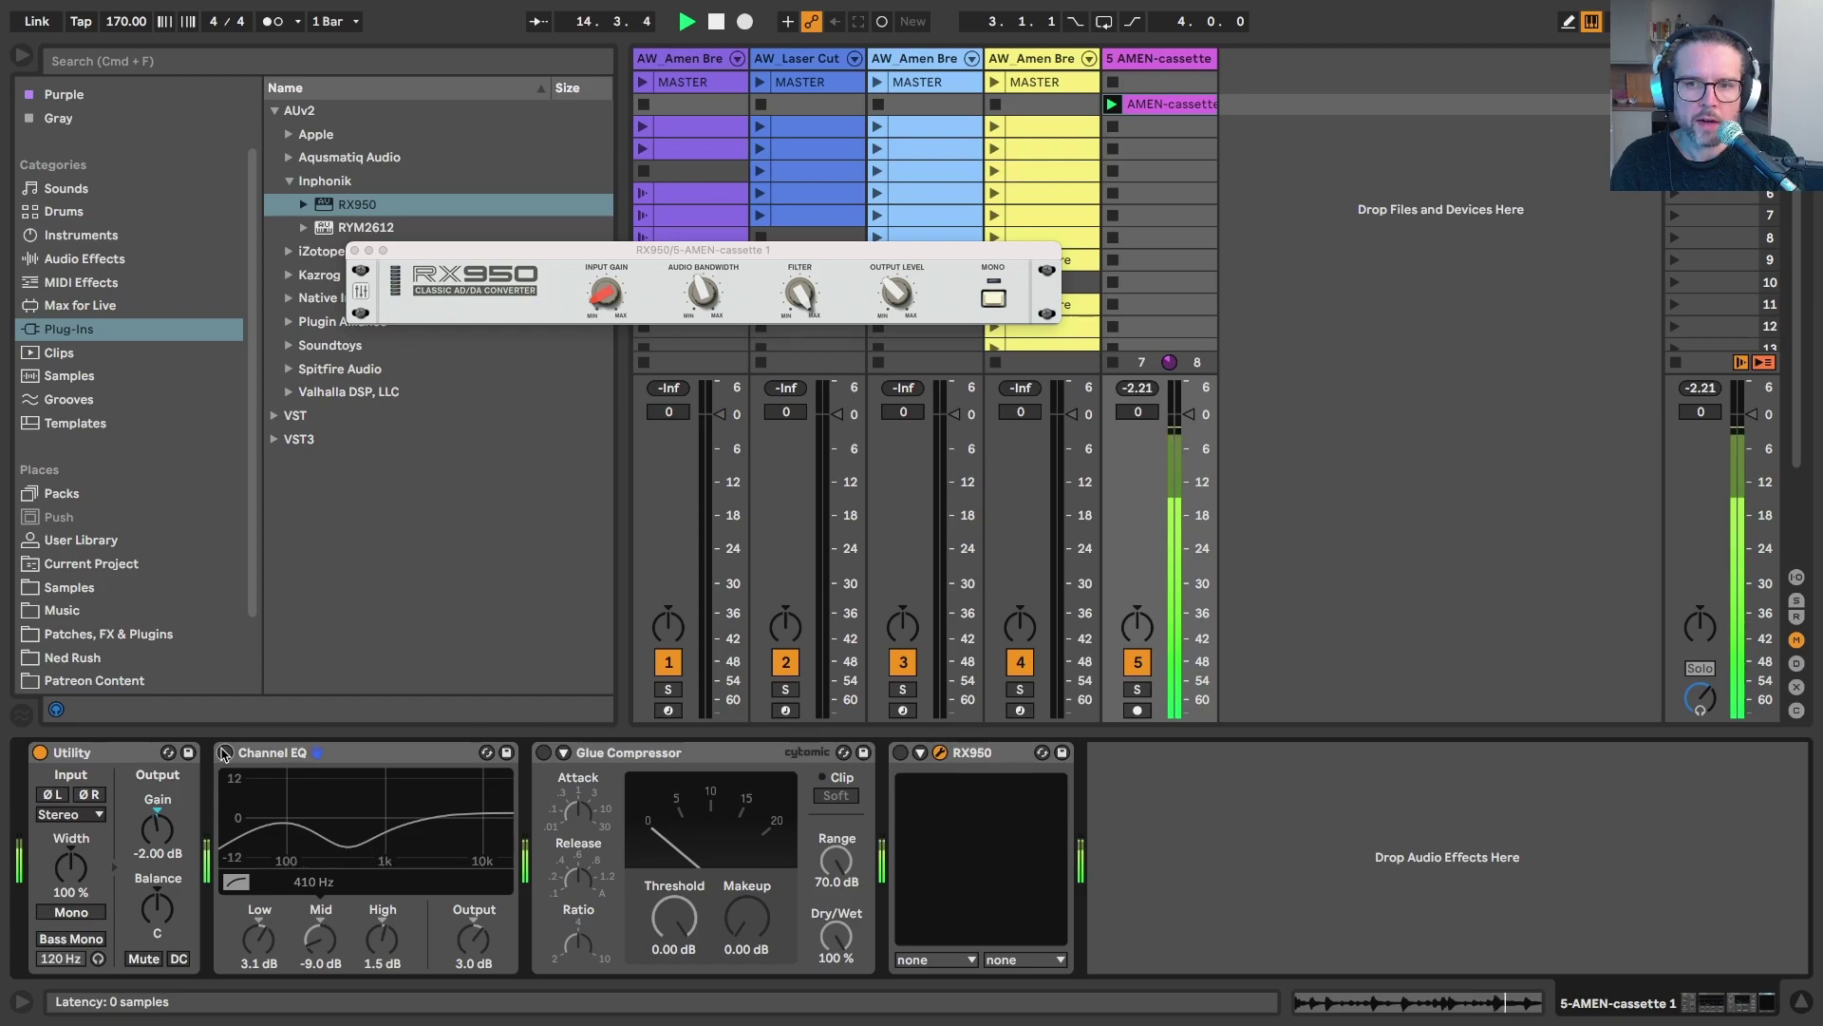
click(224, 752)
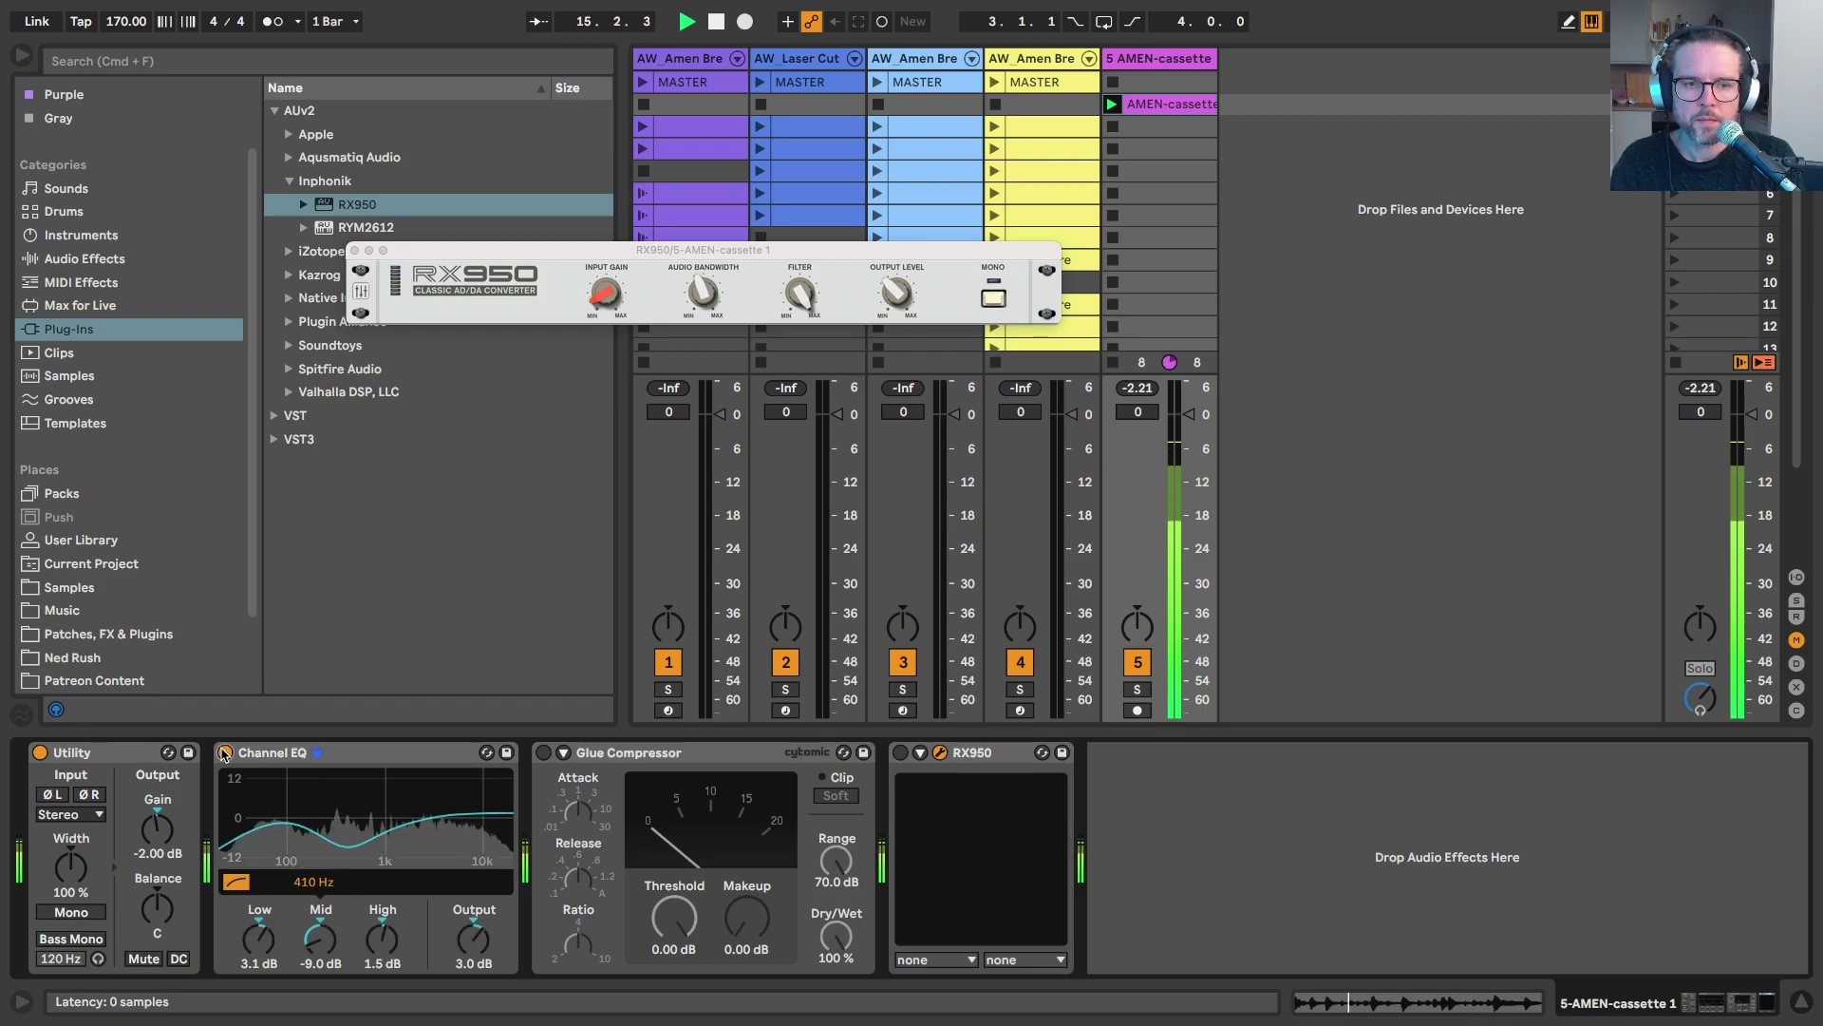
Switch on the Glue Compressor and set its Threshold to -40.0 dB and Makeup to 10.5 dB, checking the level in playback.
click(544, 753)
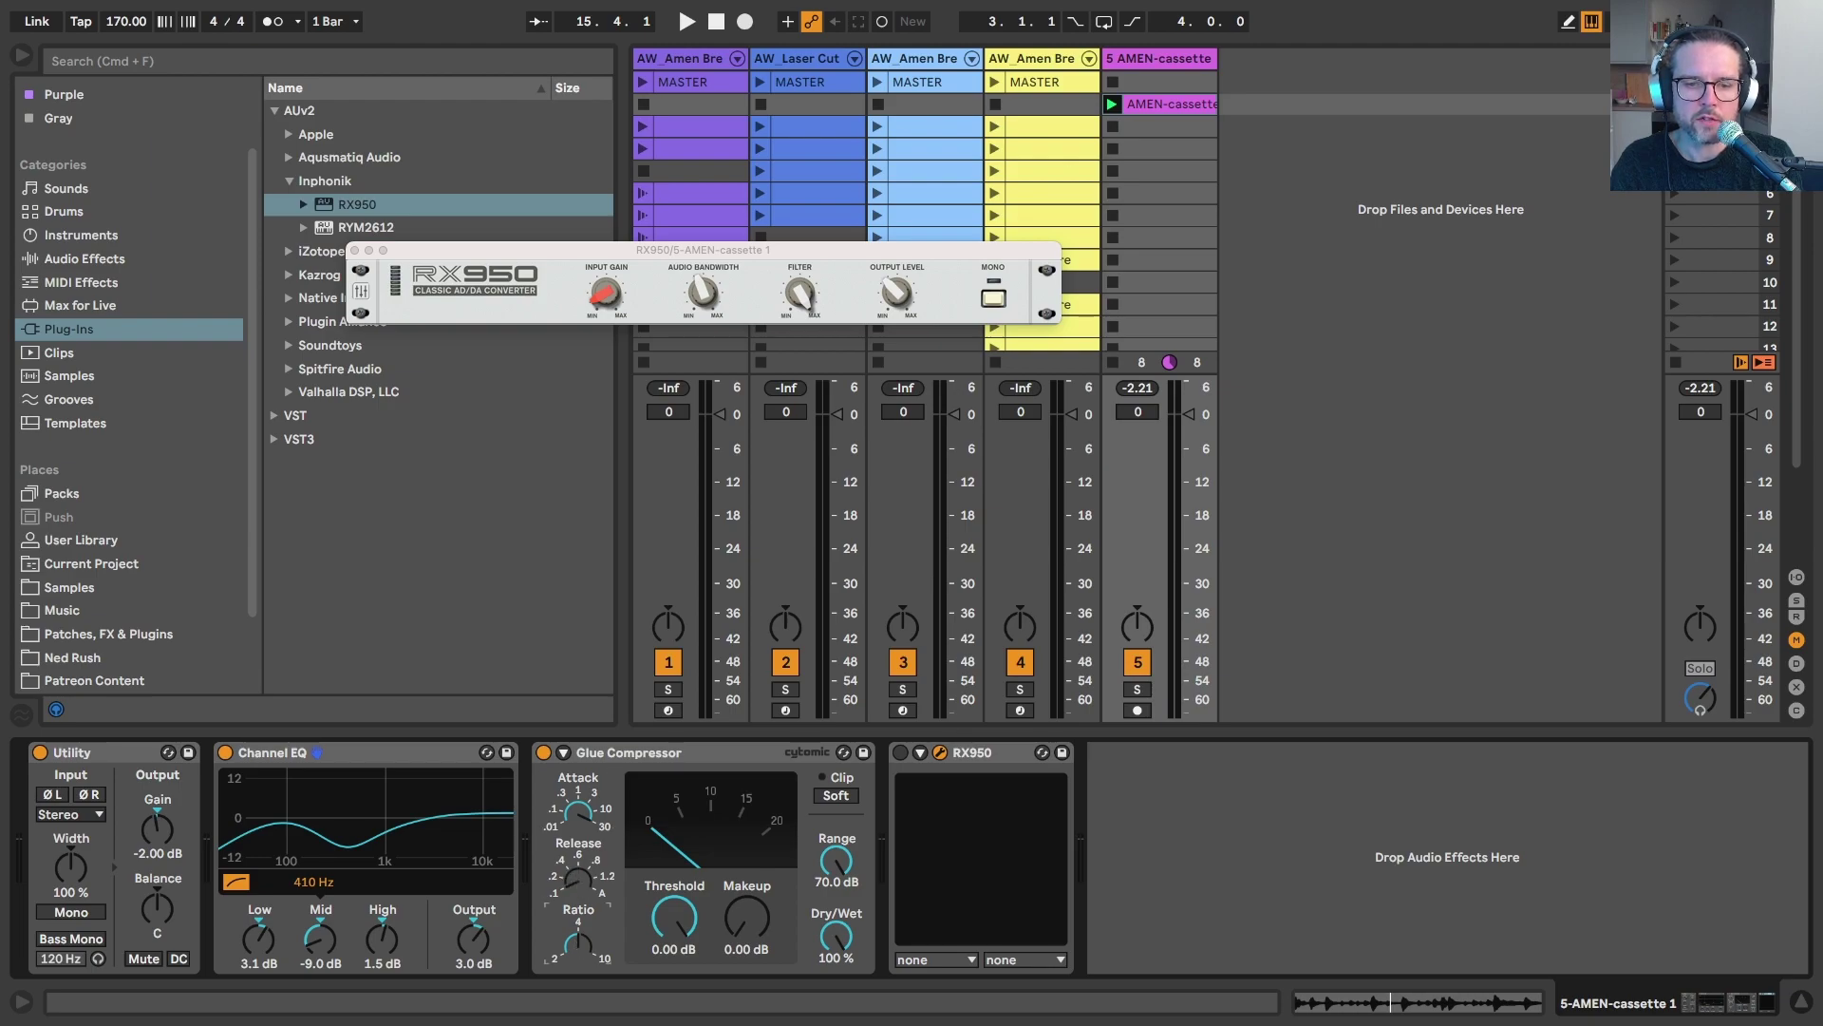
drag(673, 919, 675, 927)
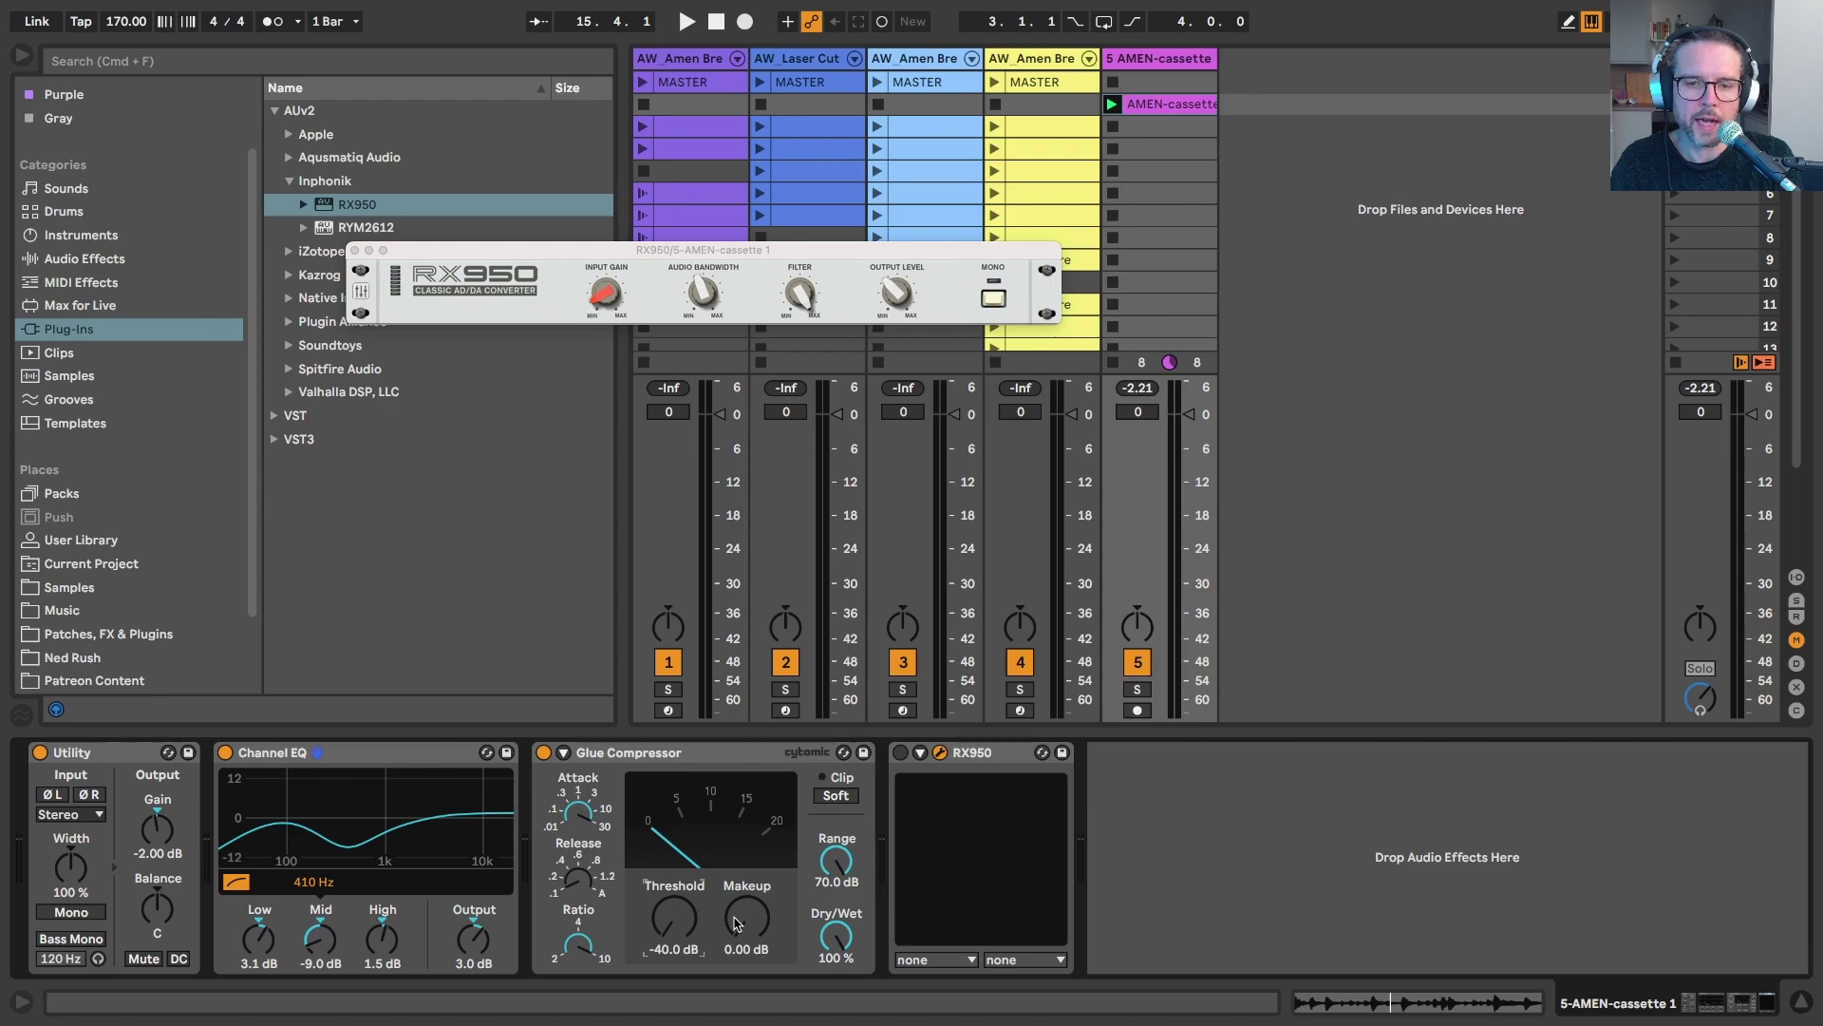
key(space)
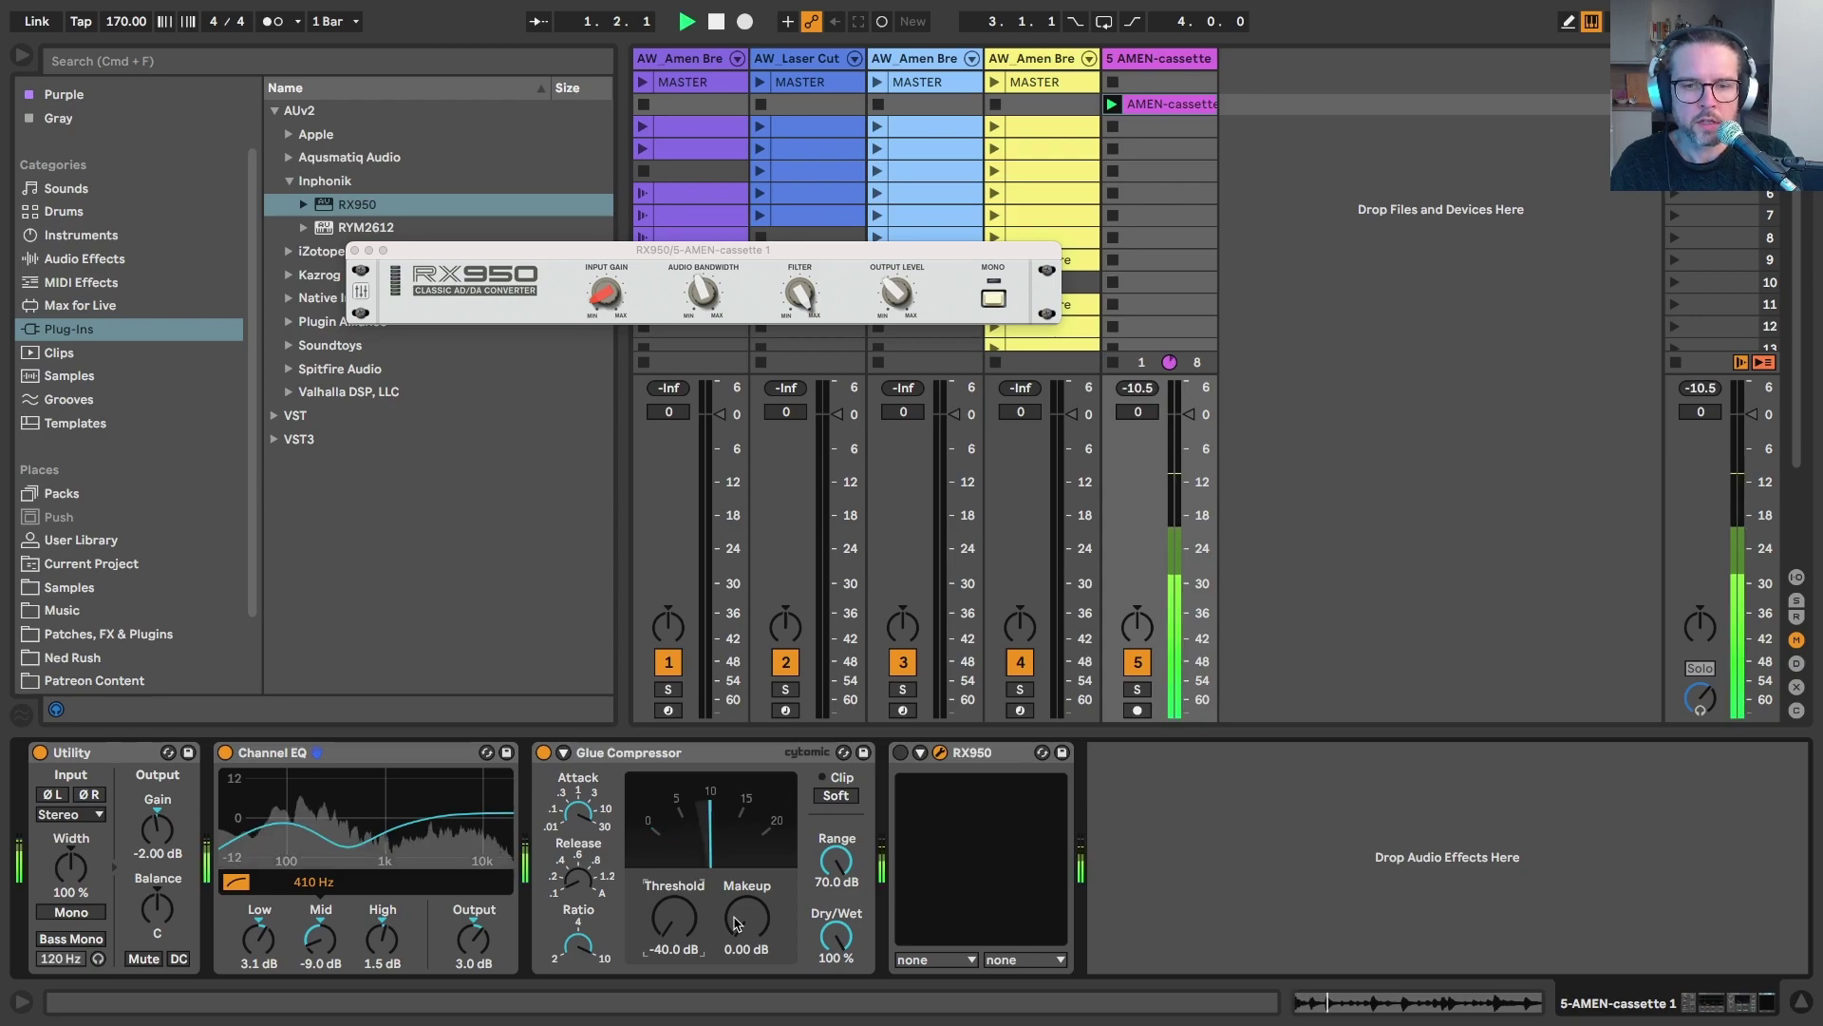
drag(736, 923, 736, 892)
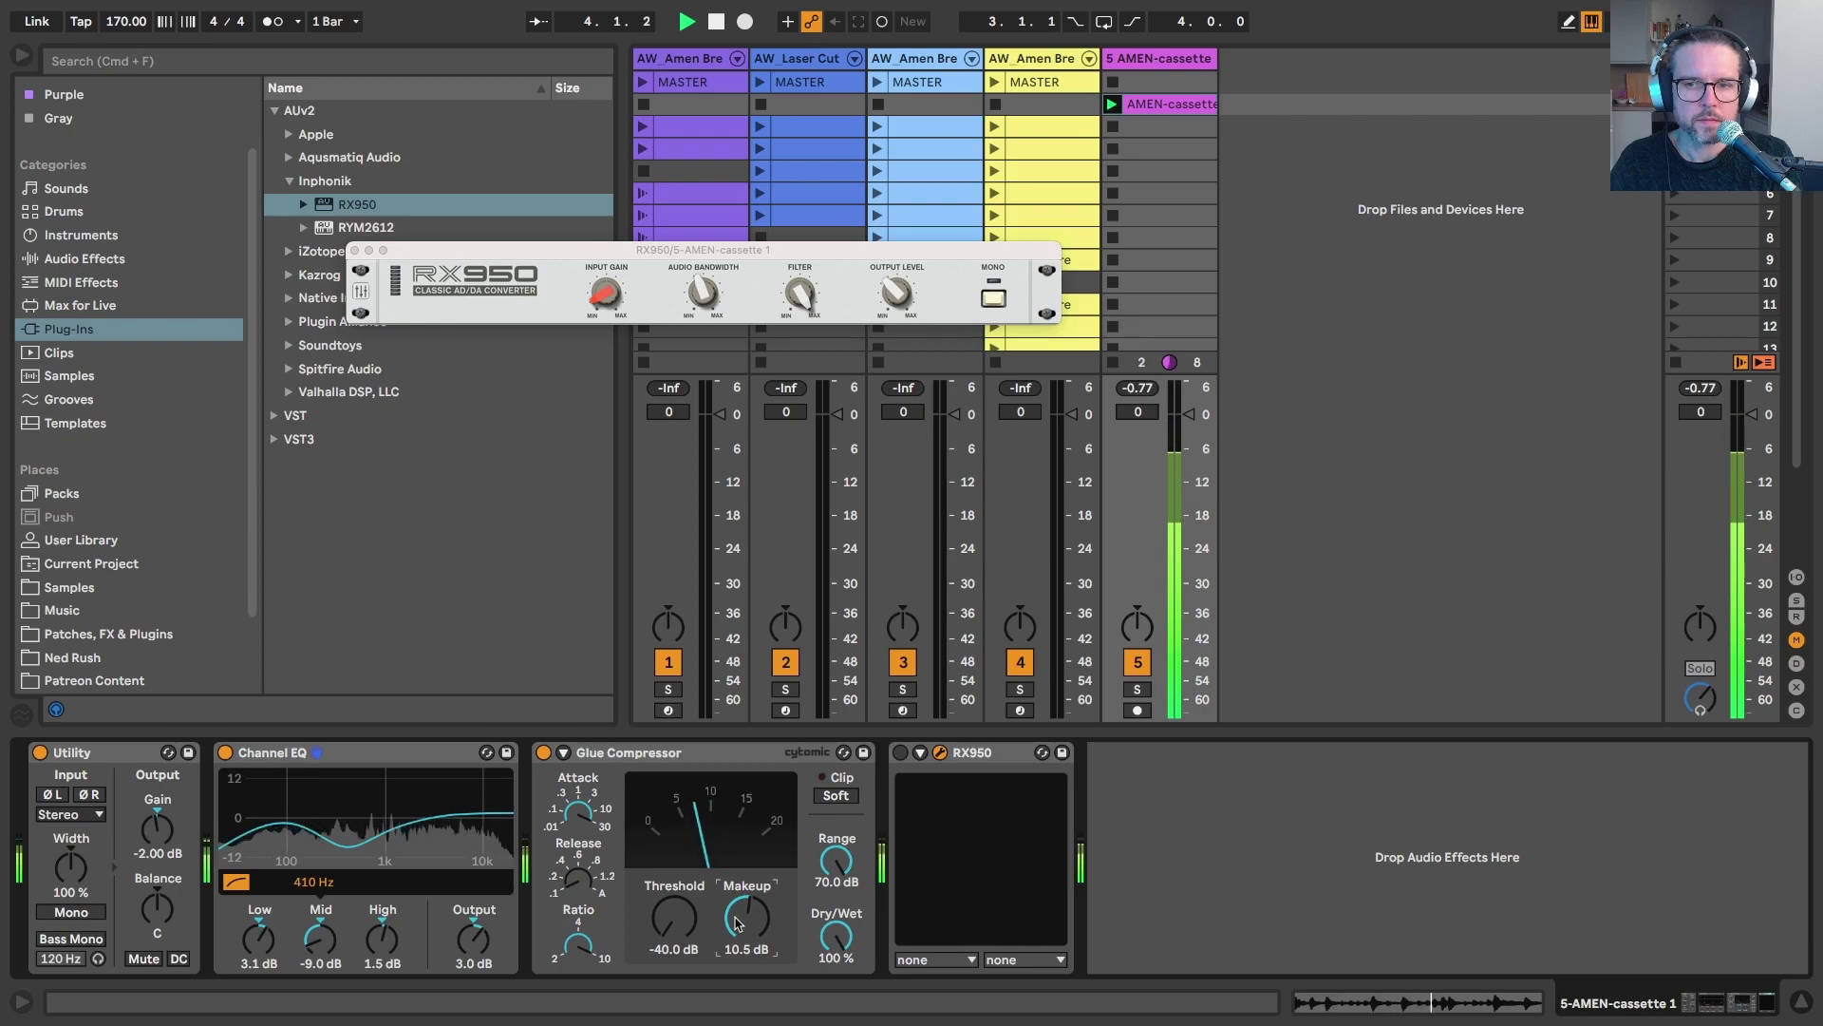
key(space)
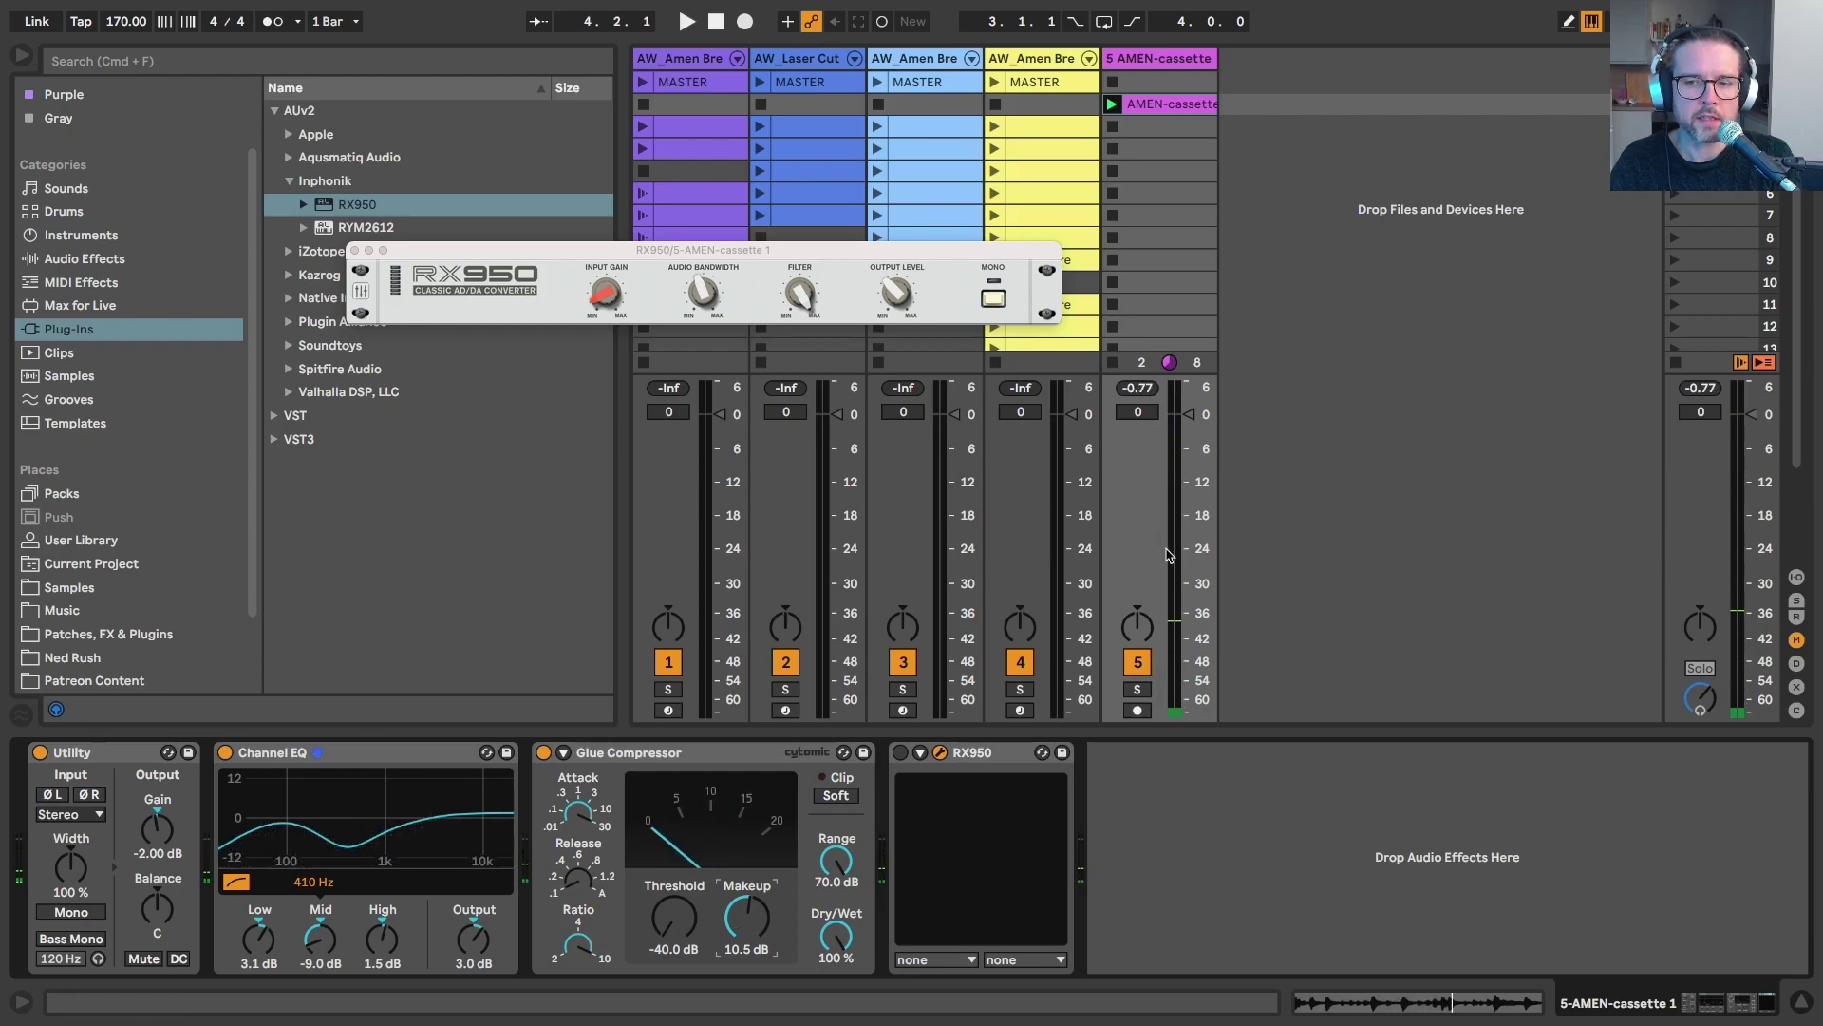
Compare the Glue Compressor against bypass in playback and set its Dry/Wet to 55%, listening to the result.
key(space)
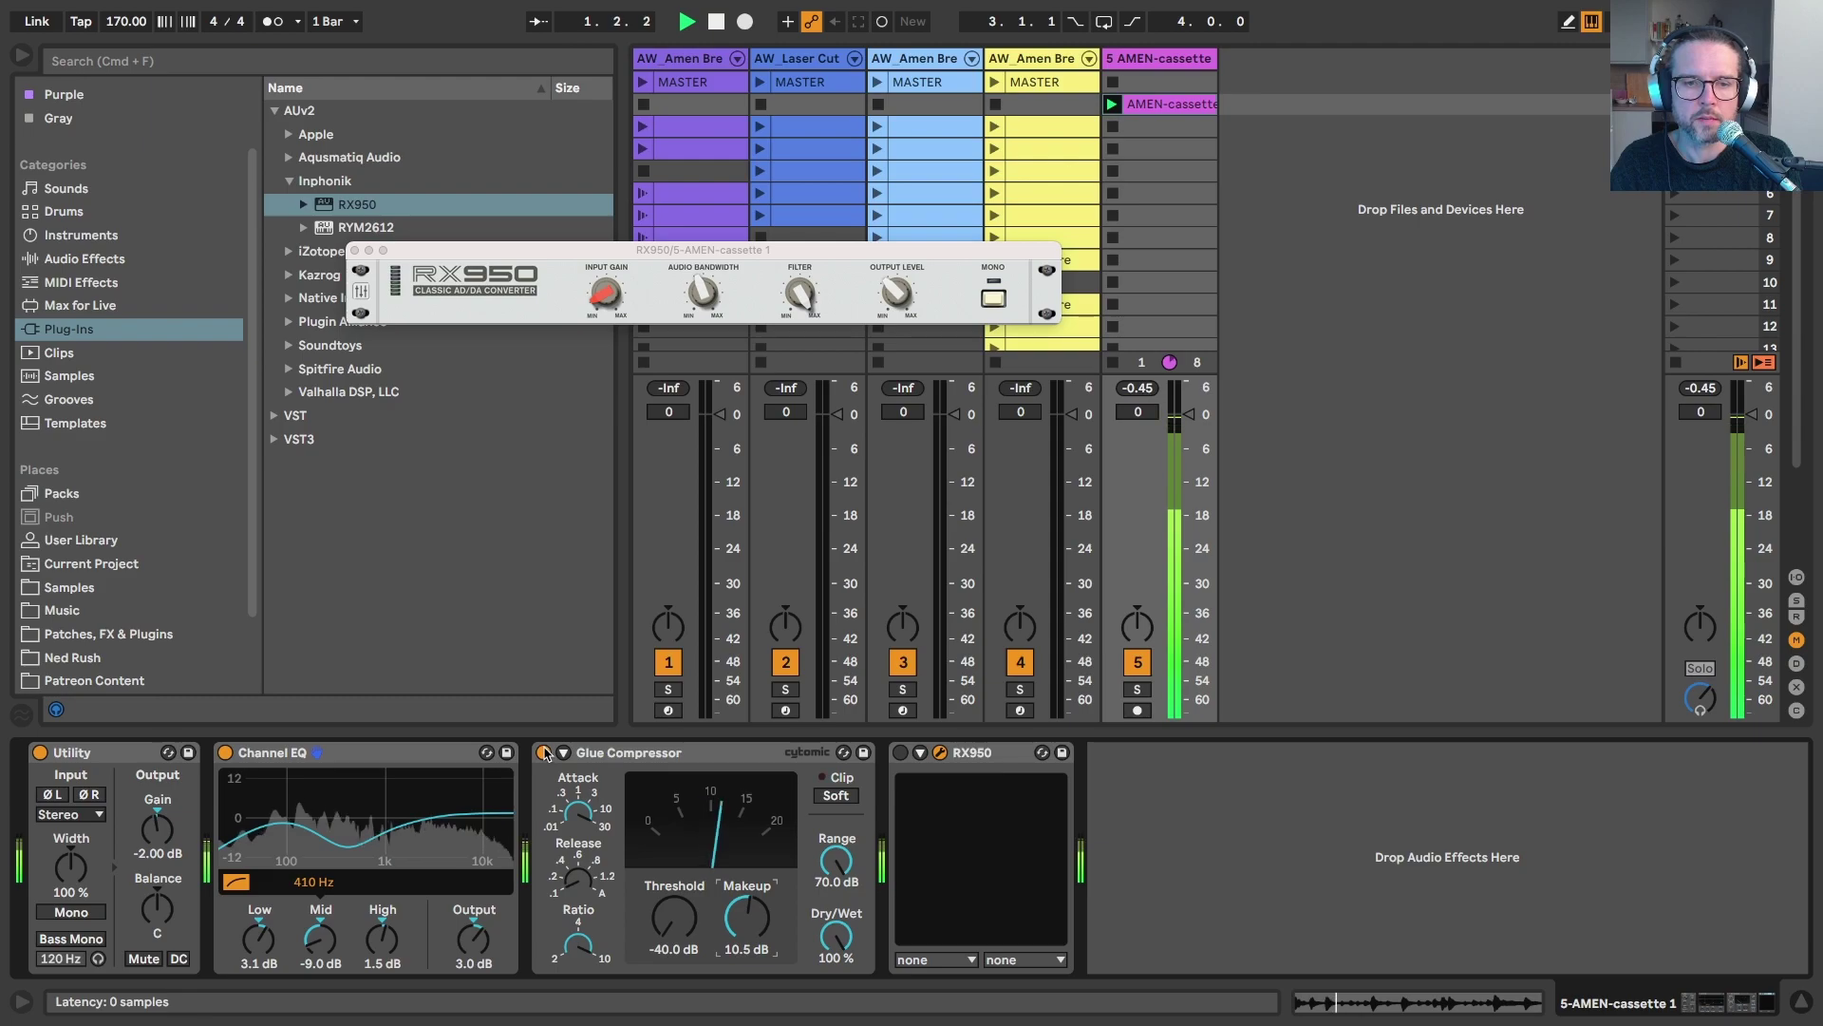
click(544, 752)
click(544, 752)
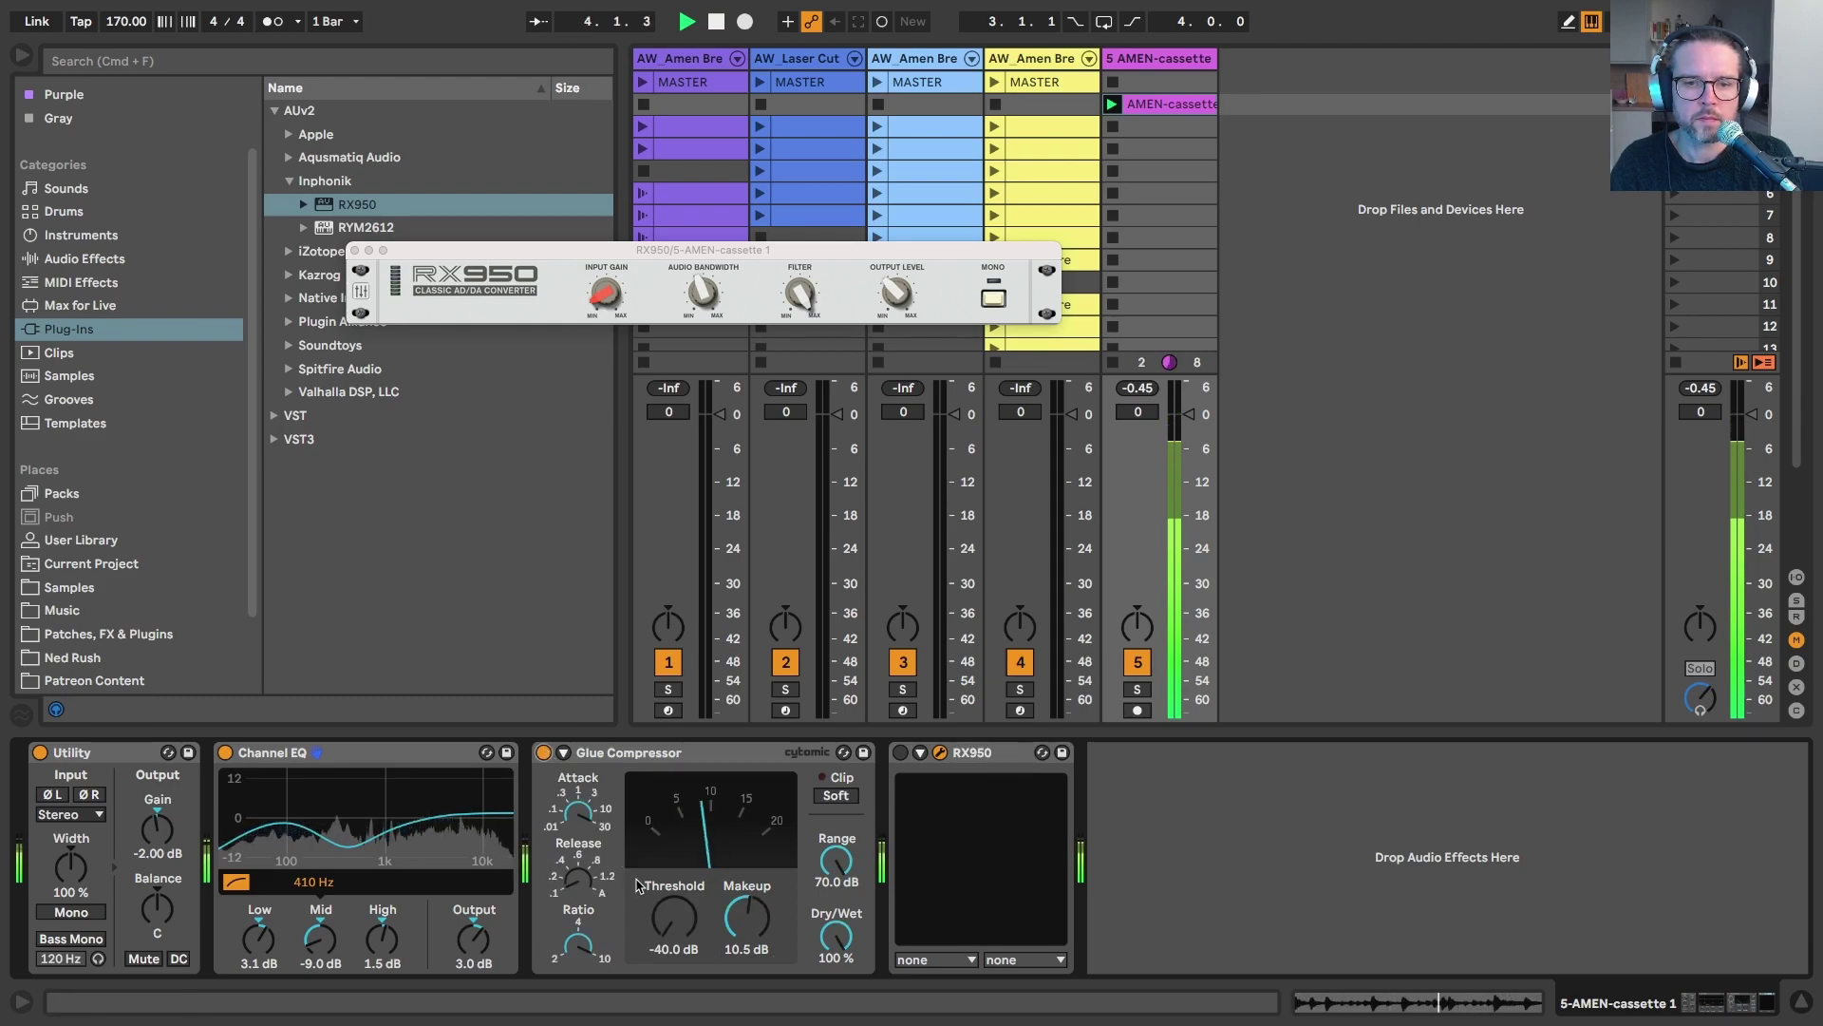
key(space)
drag(836, 937, 836, 959)
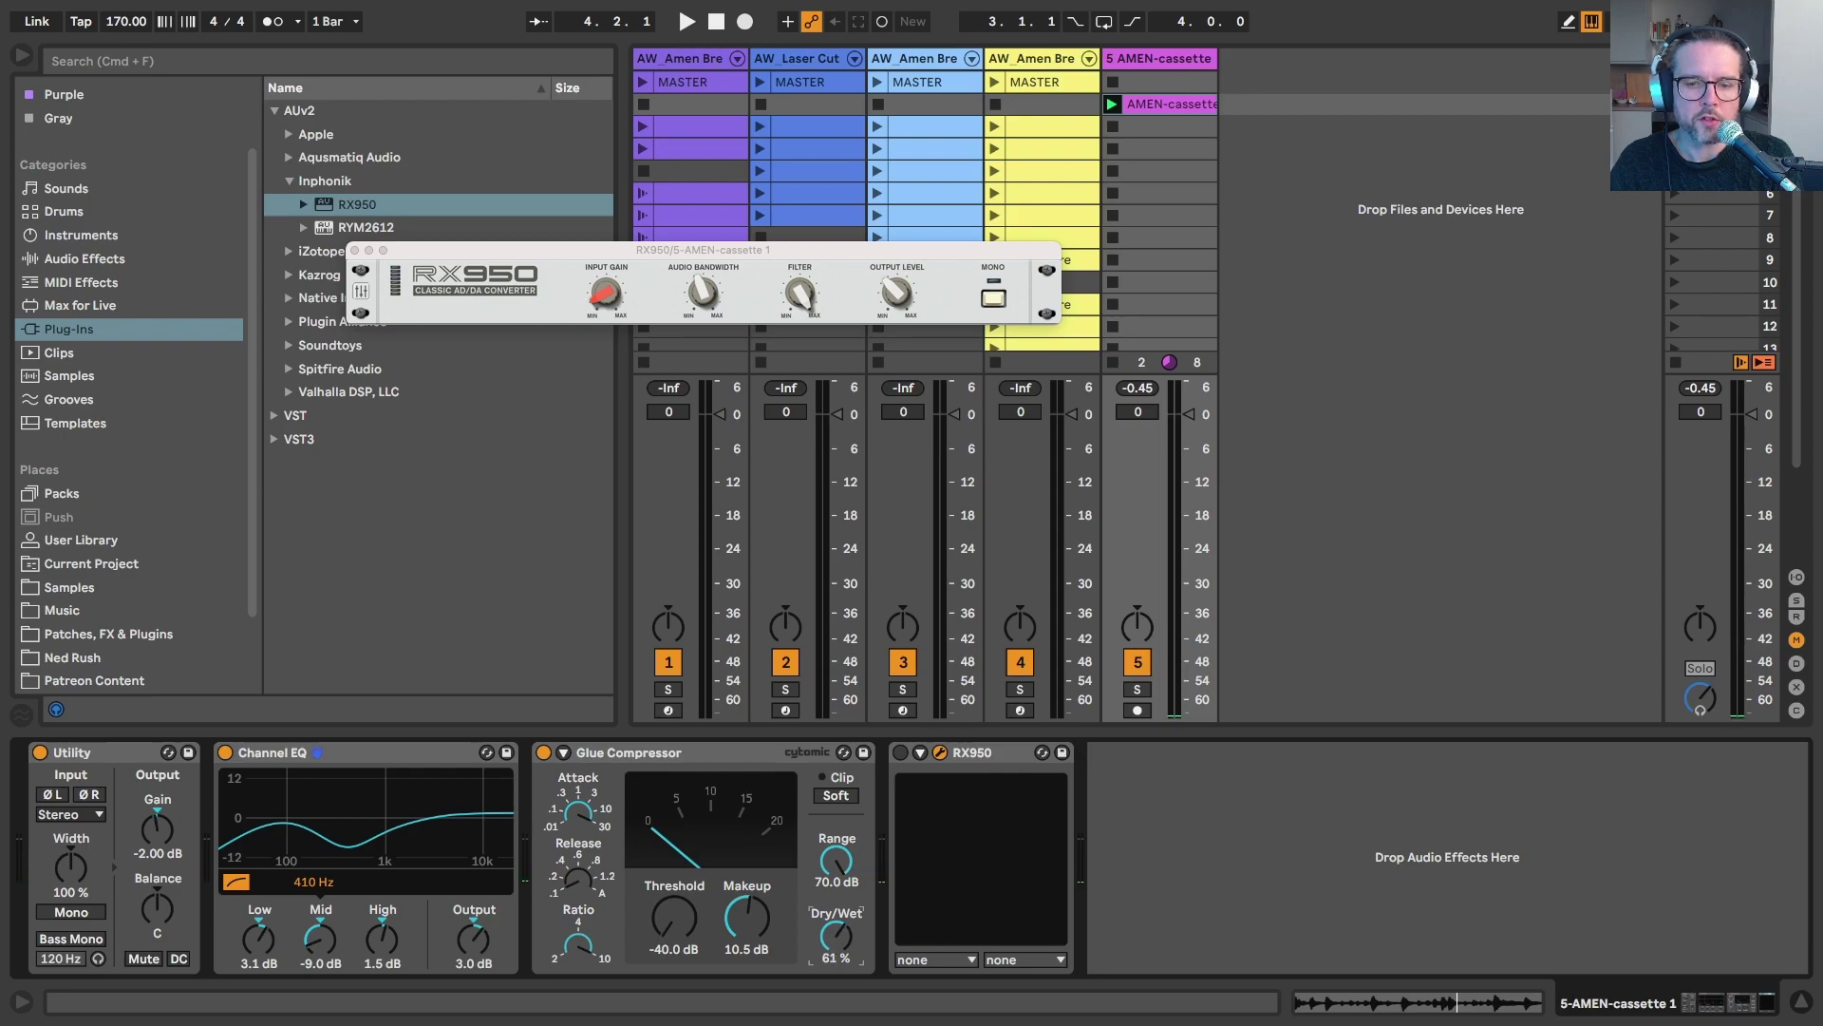
key(space)
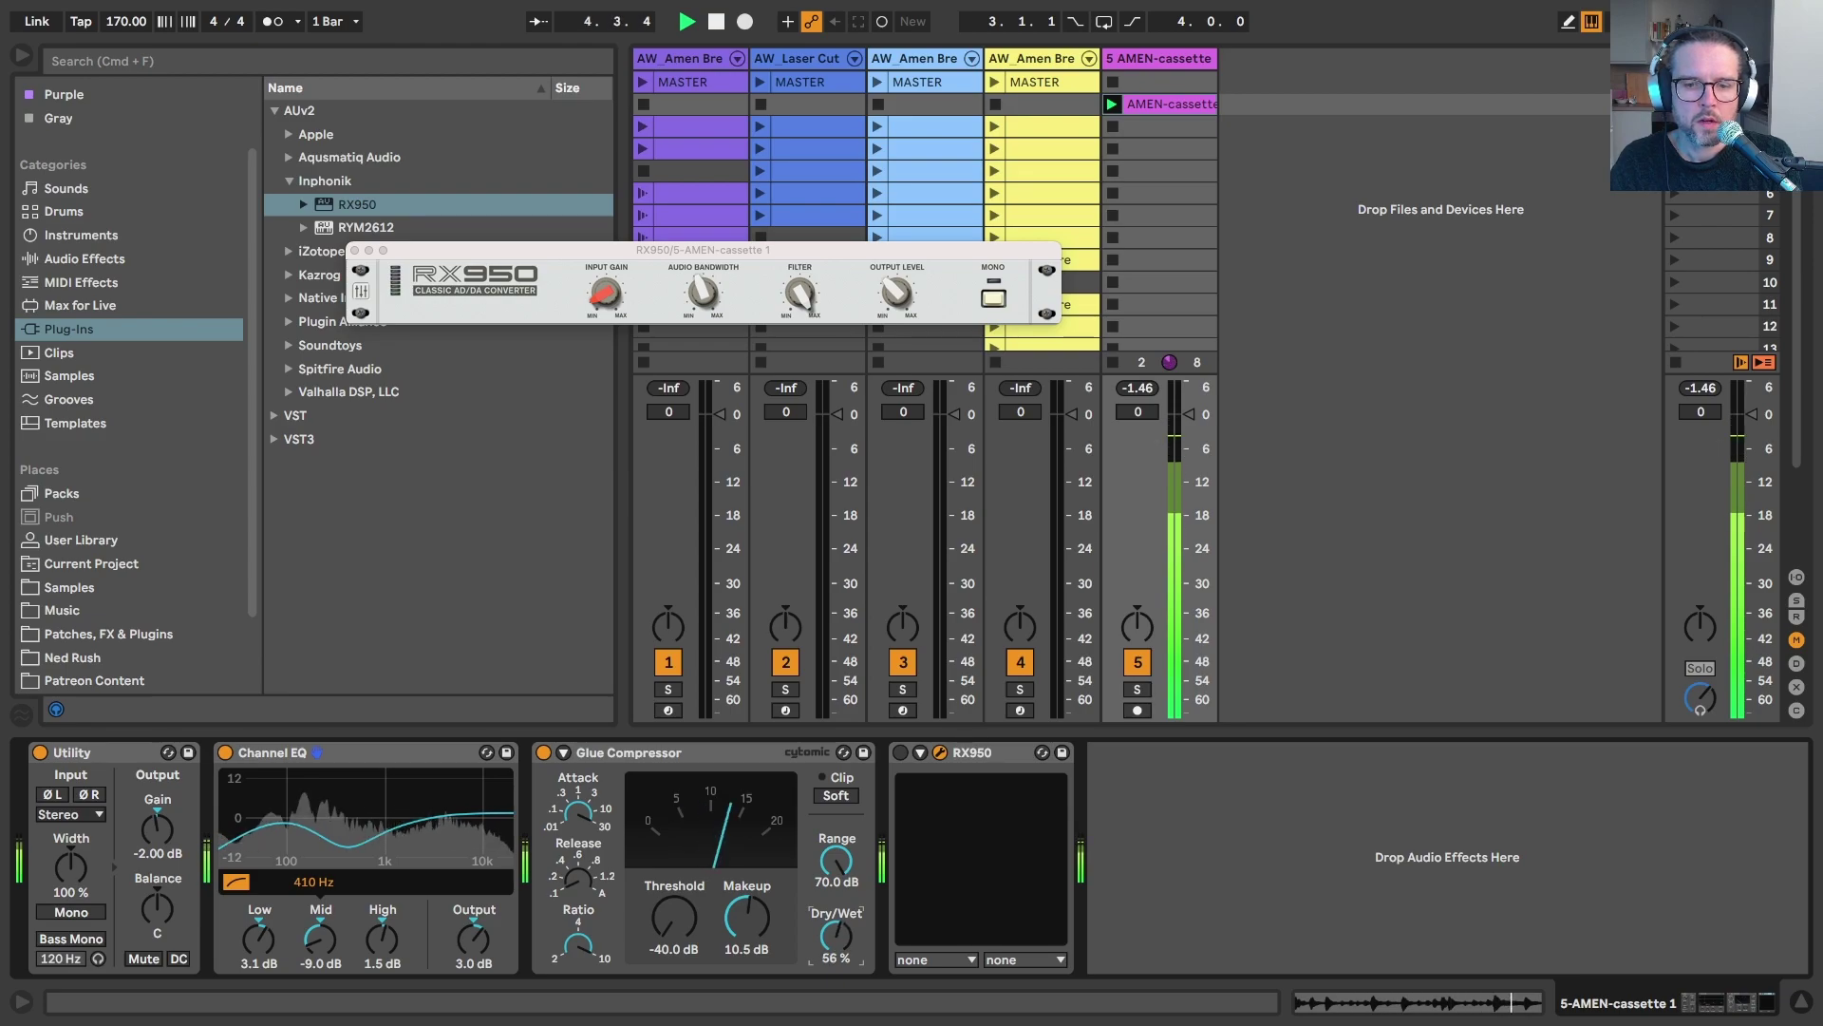
key(space)
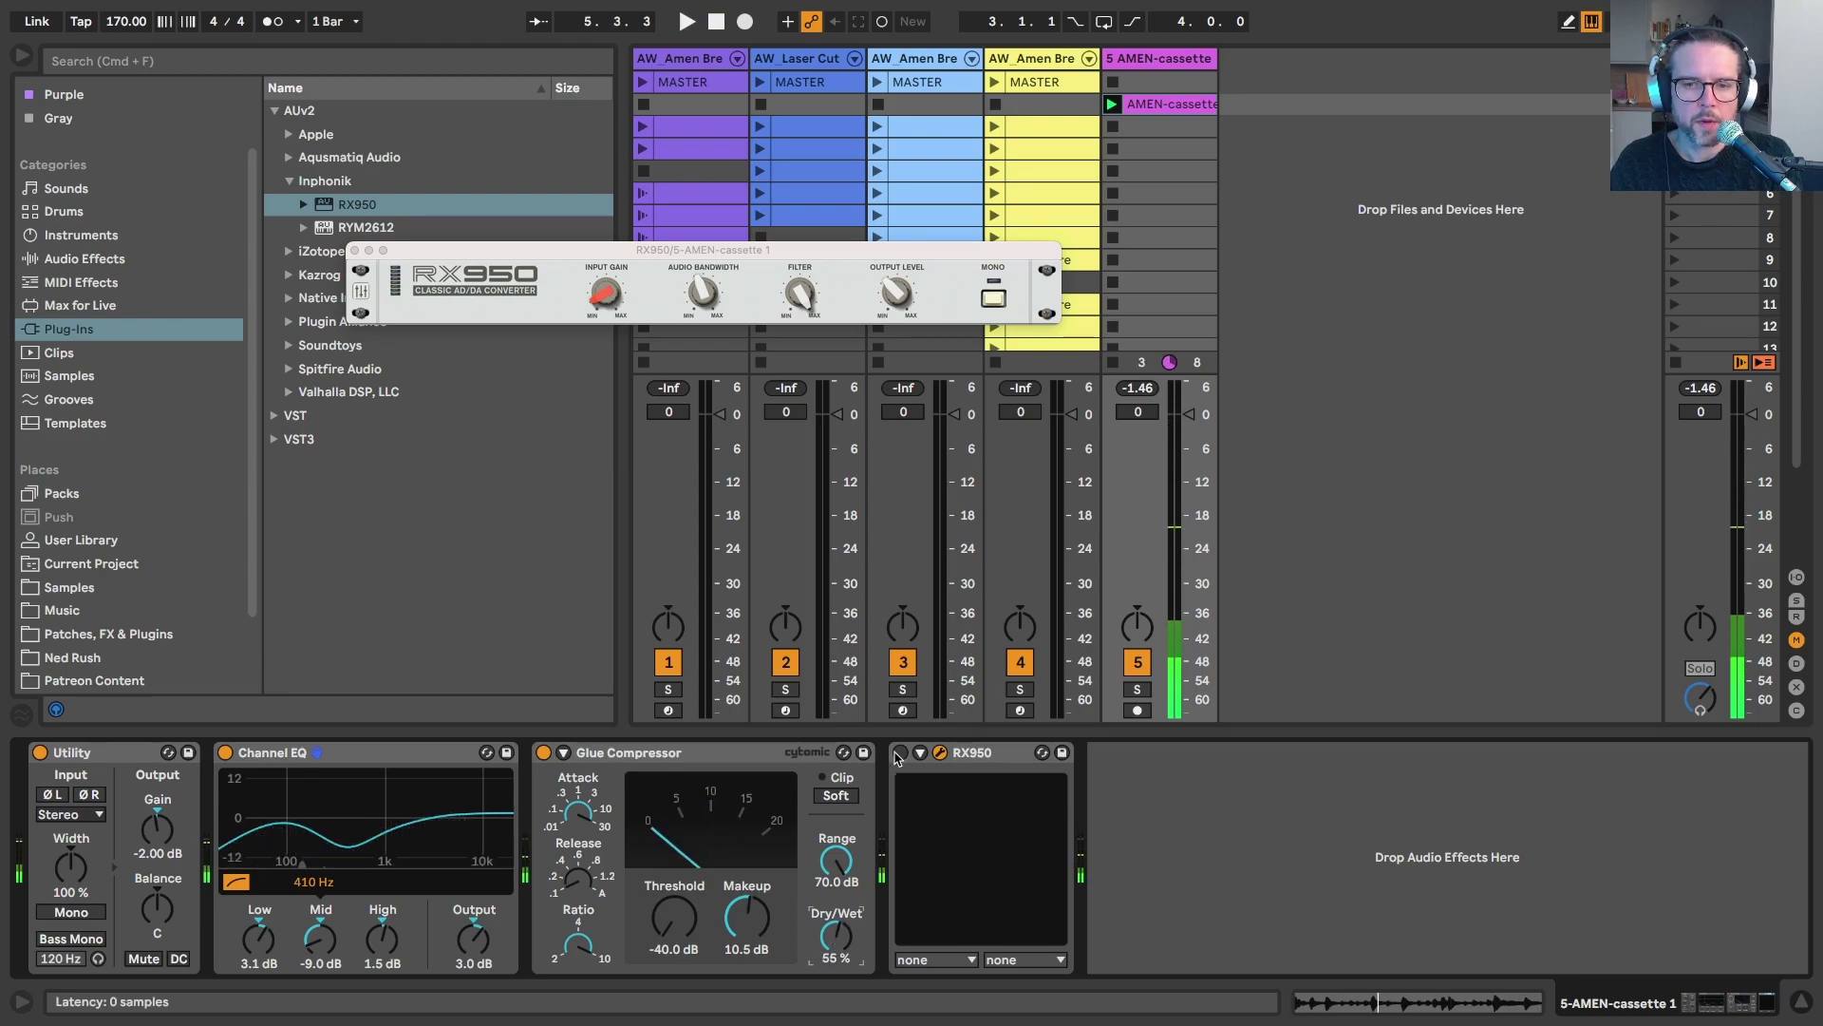
Switch on the RX950 and, during playback, raise its Audio Bandwidth, slightly lower Output Level and slightly raise Input Gain.
click(900, 753)
mouse_move(696, 292)
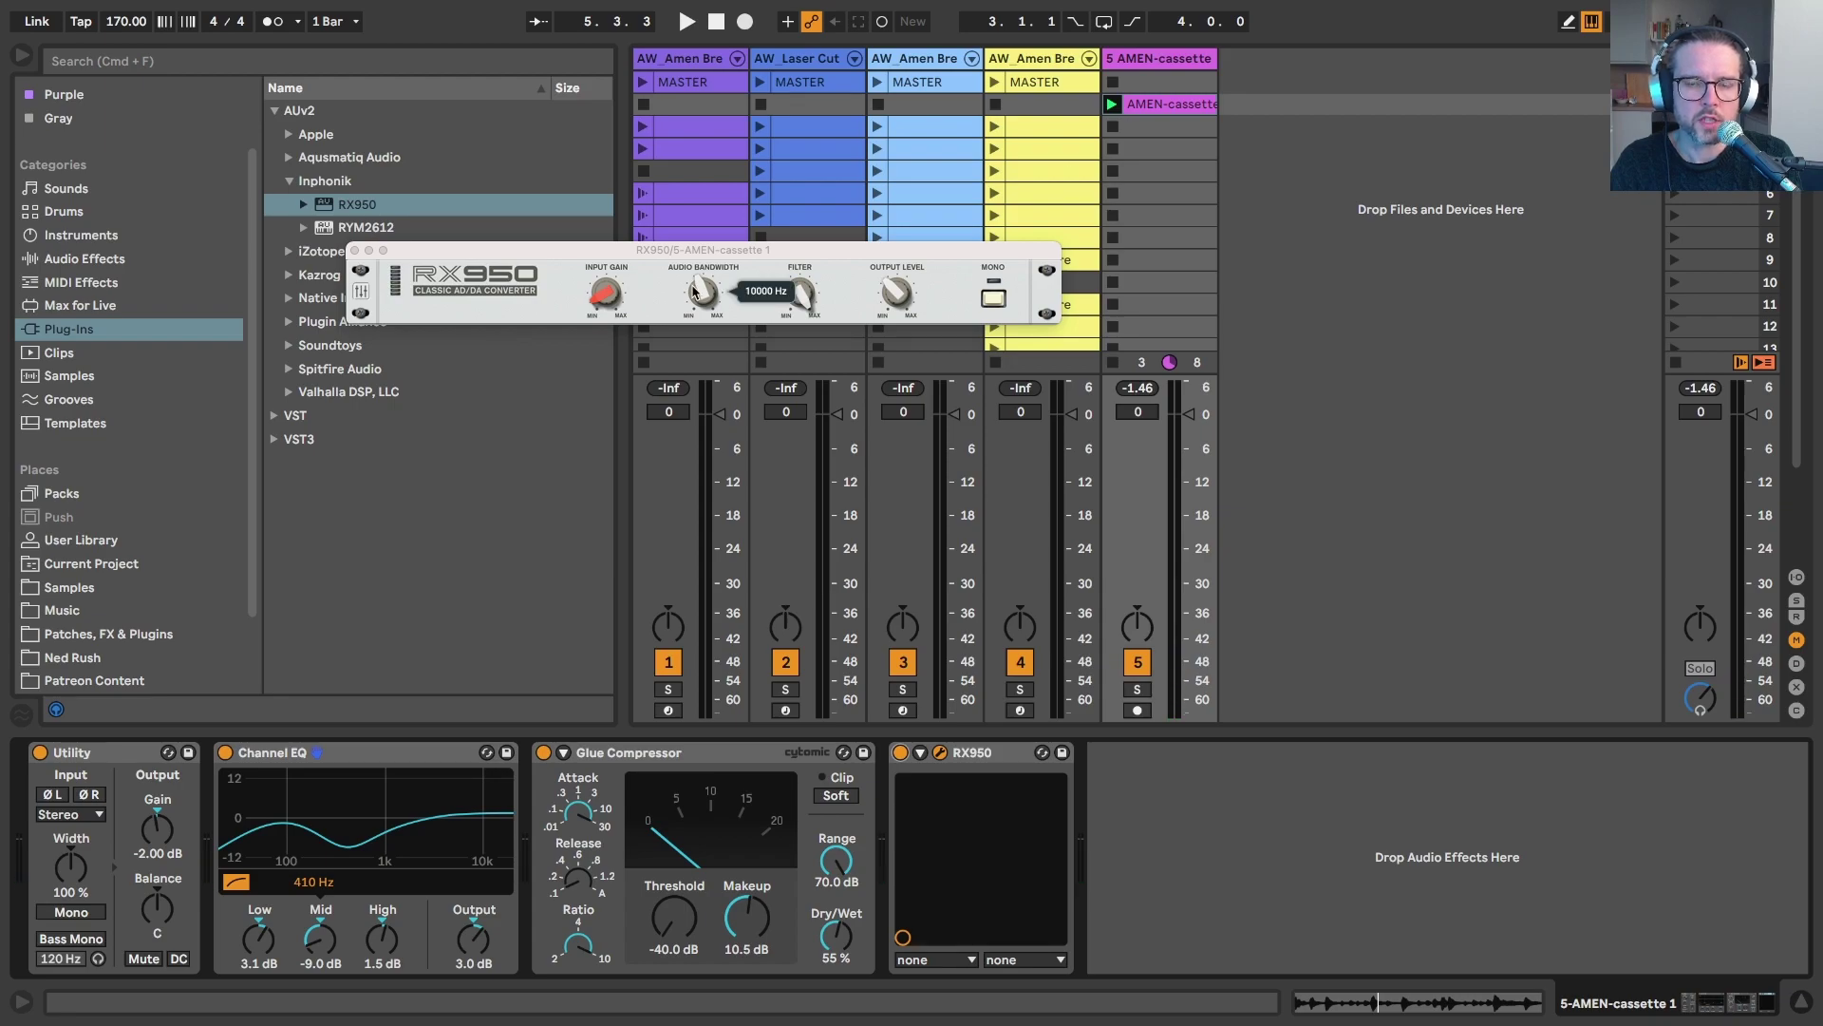
key(space)
drag(696, 291, 686, 181)
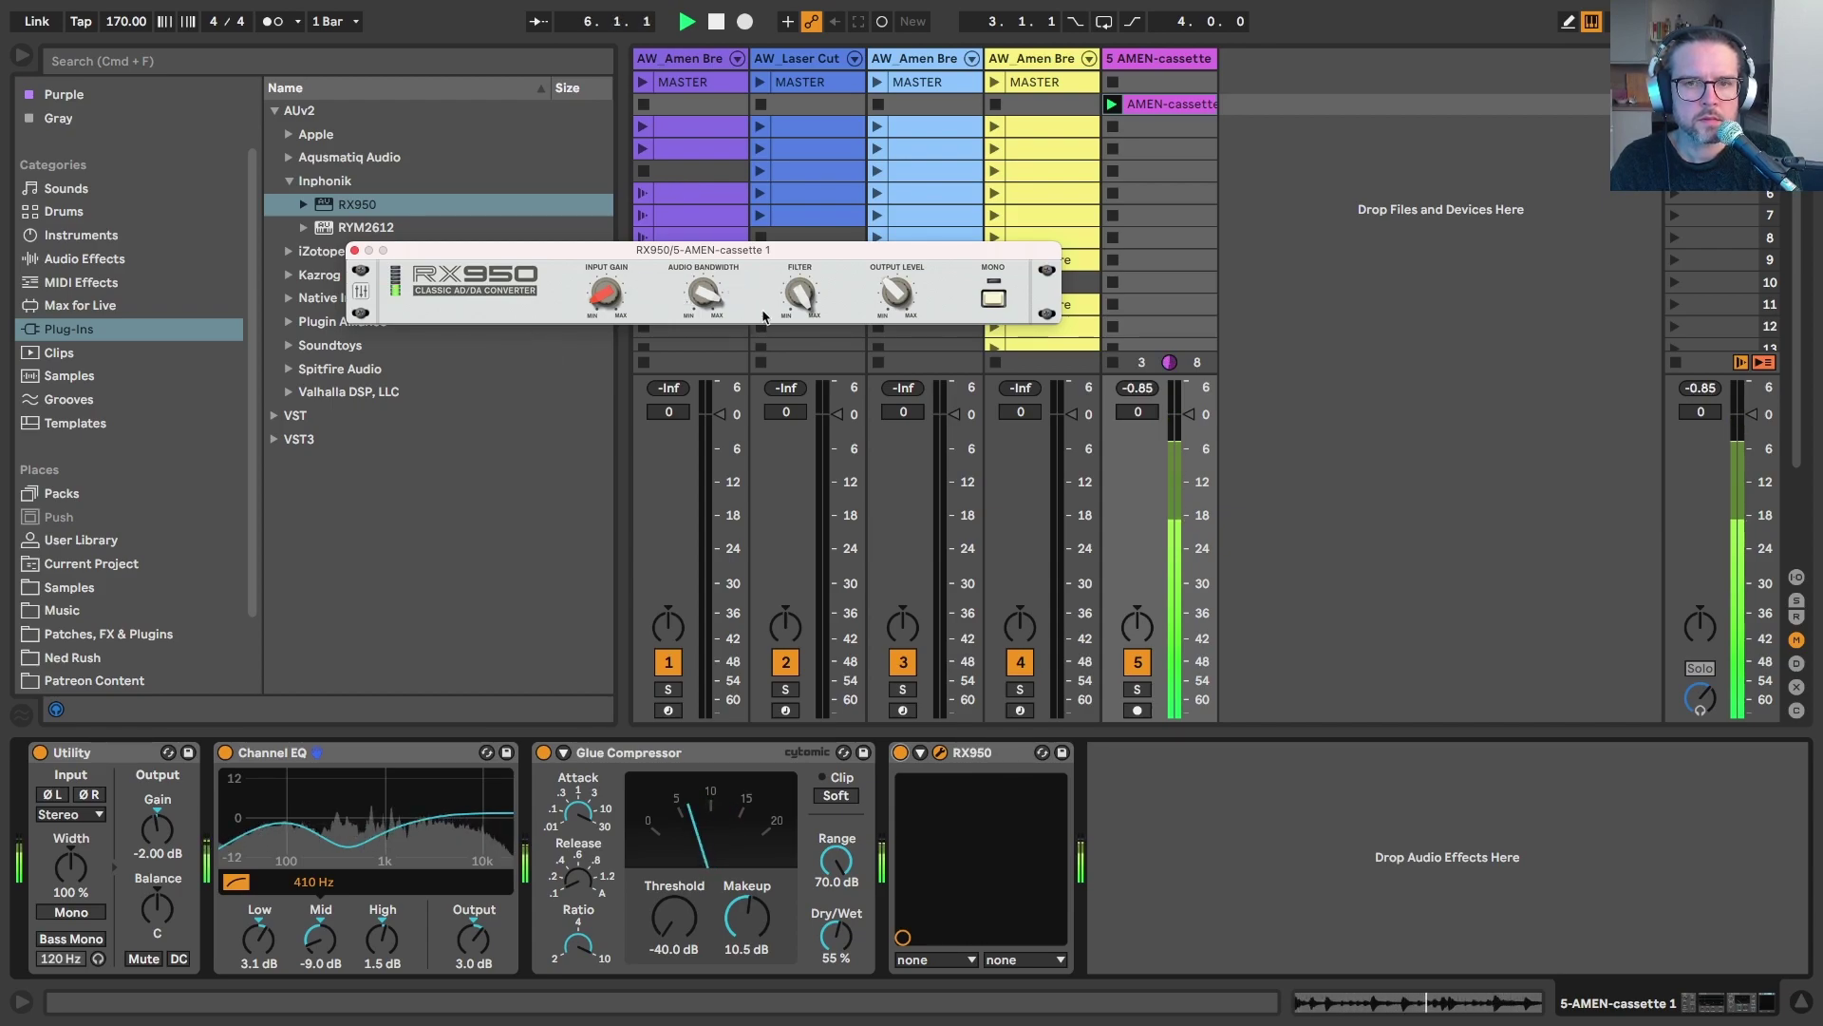
drag(881, 293, 870, 319)
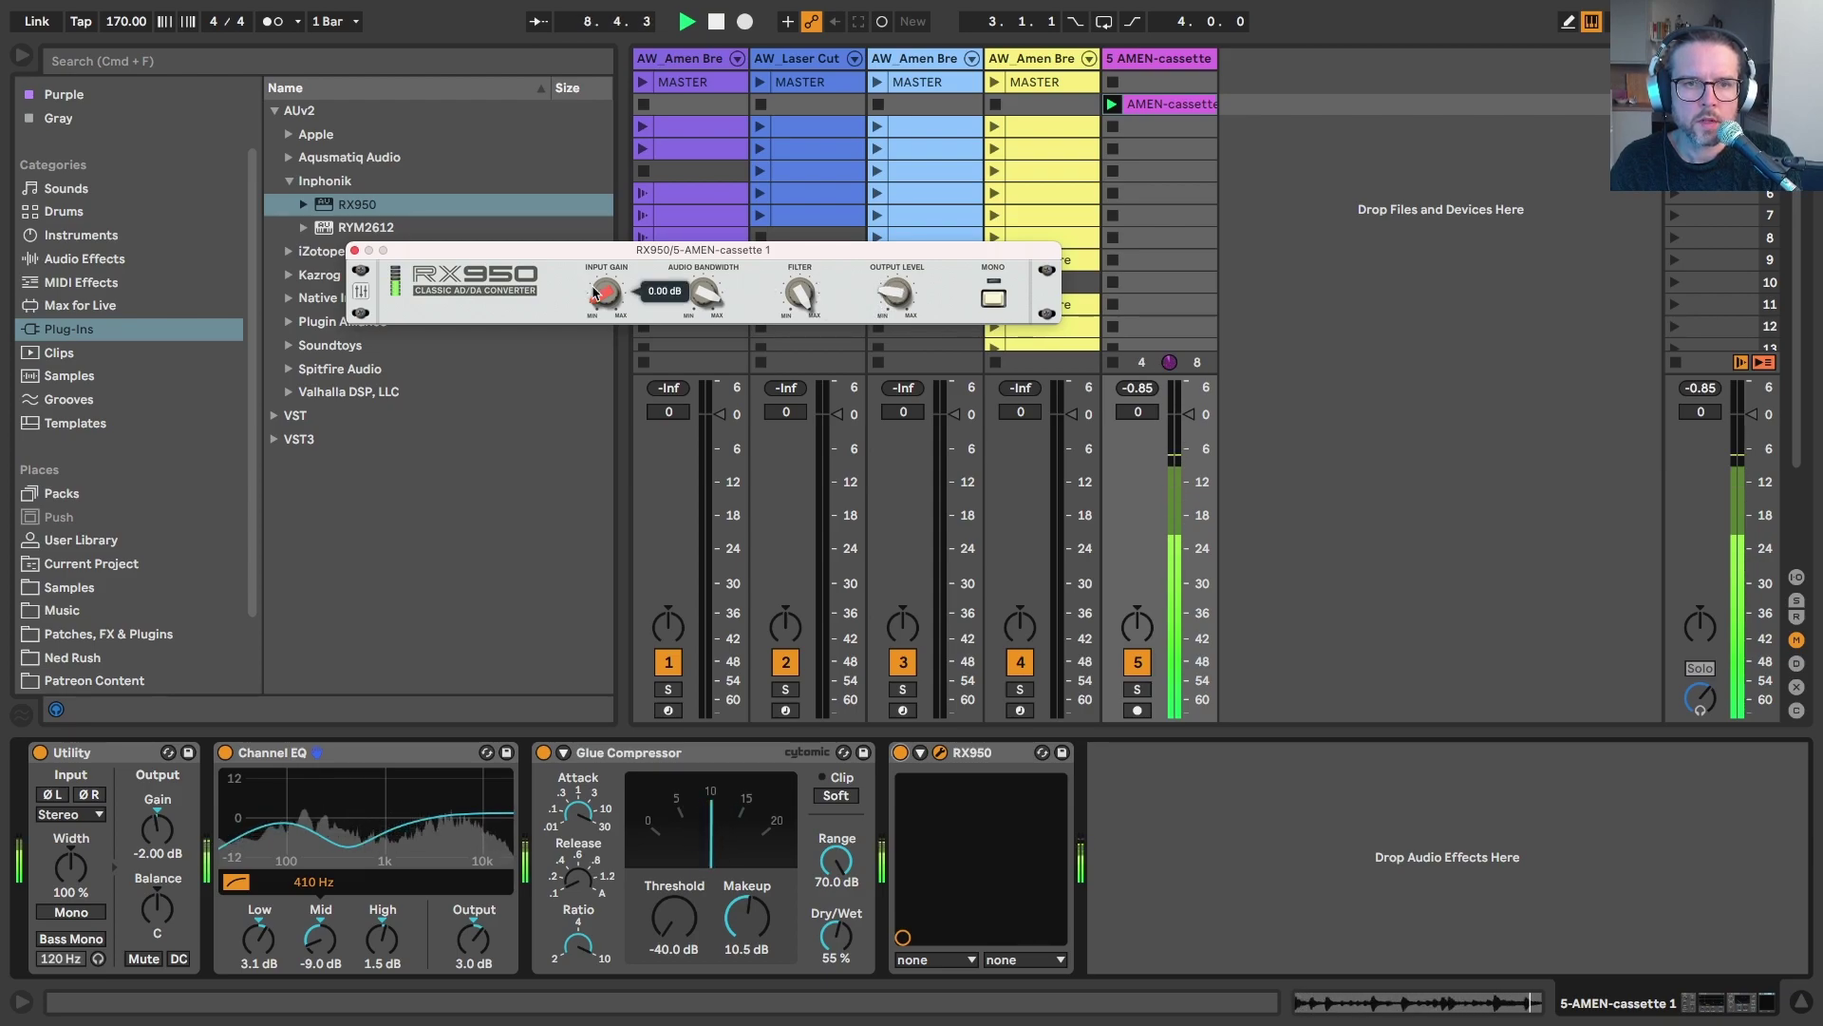
drag(599, 293, 587, 279)
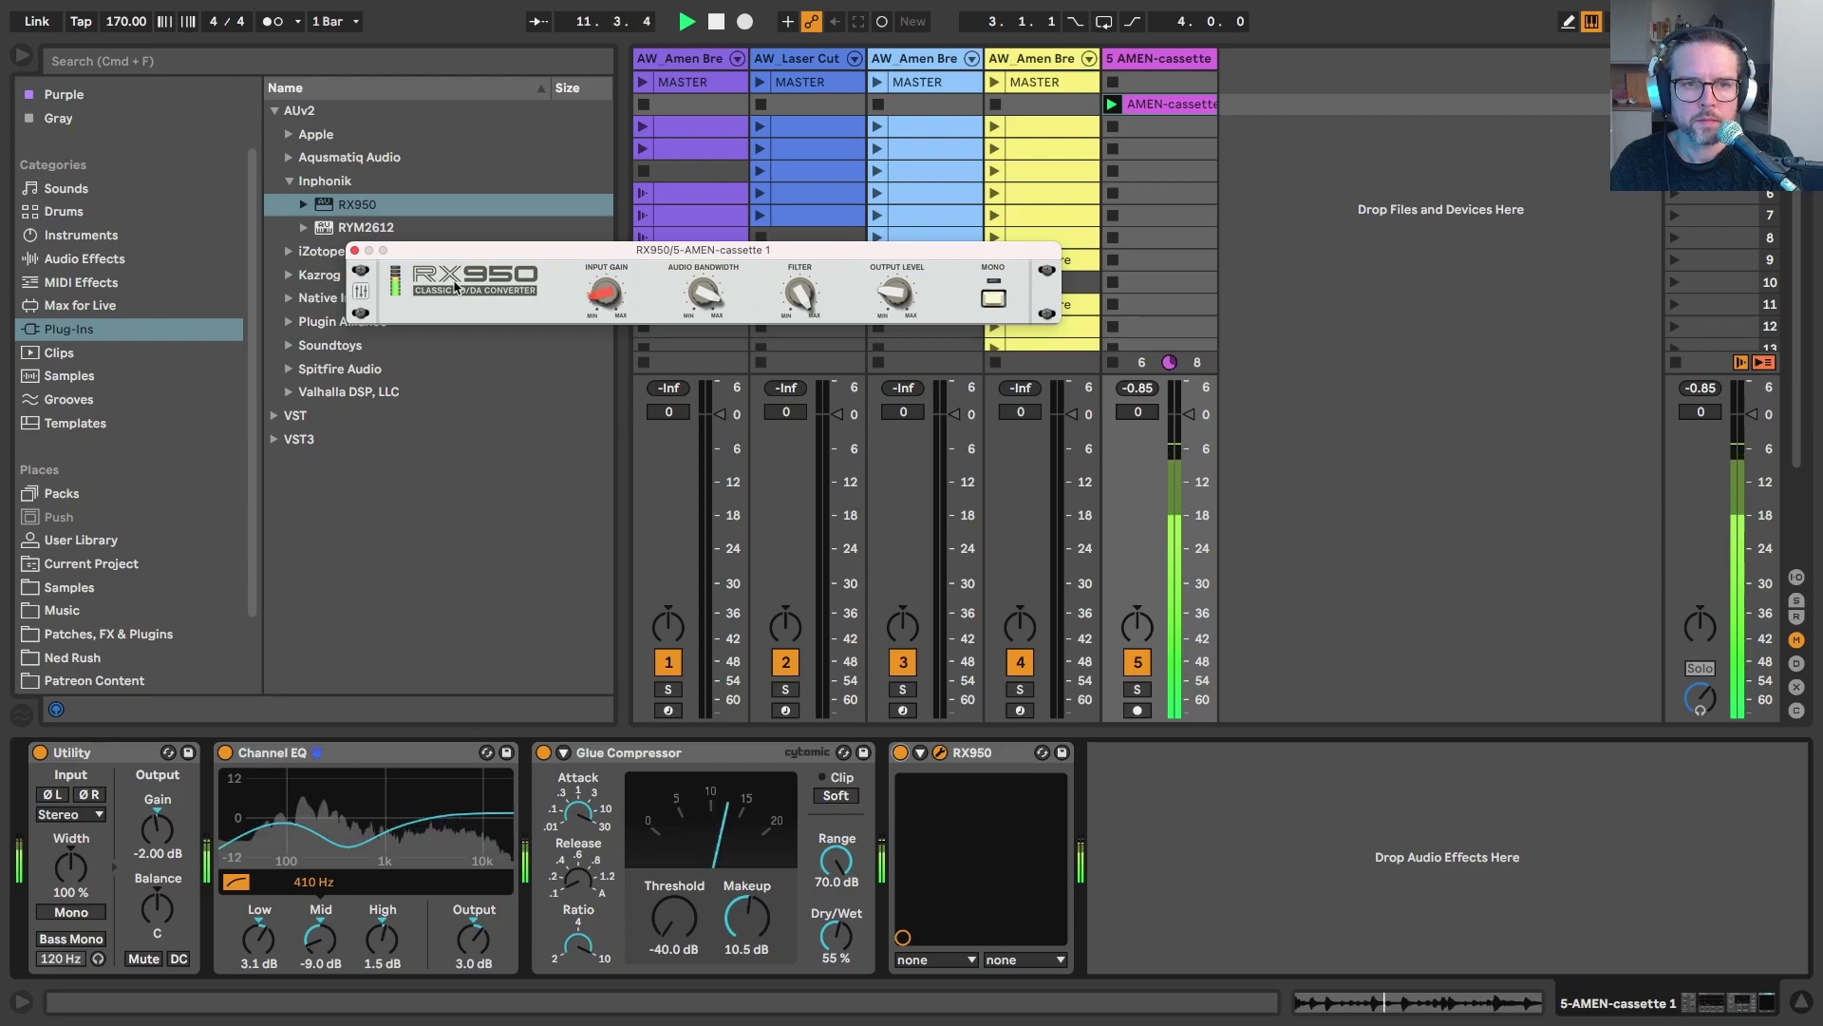
key(space)
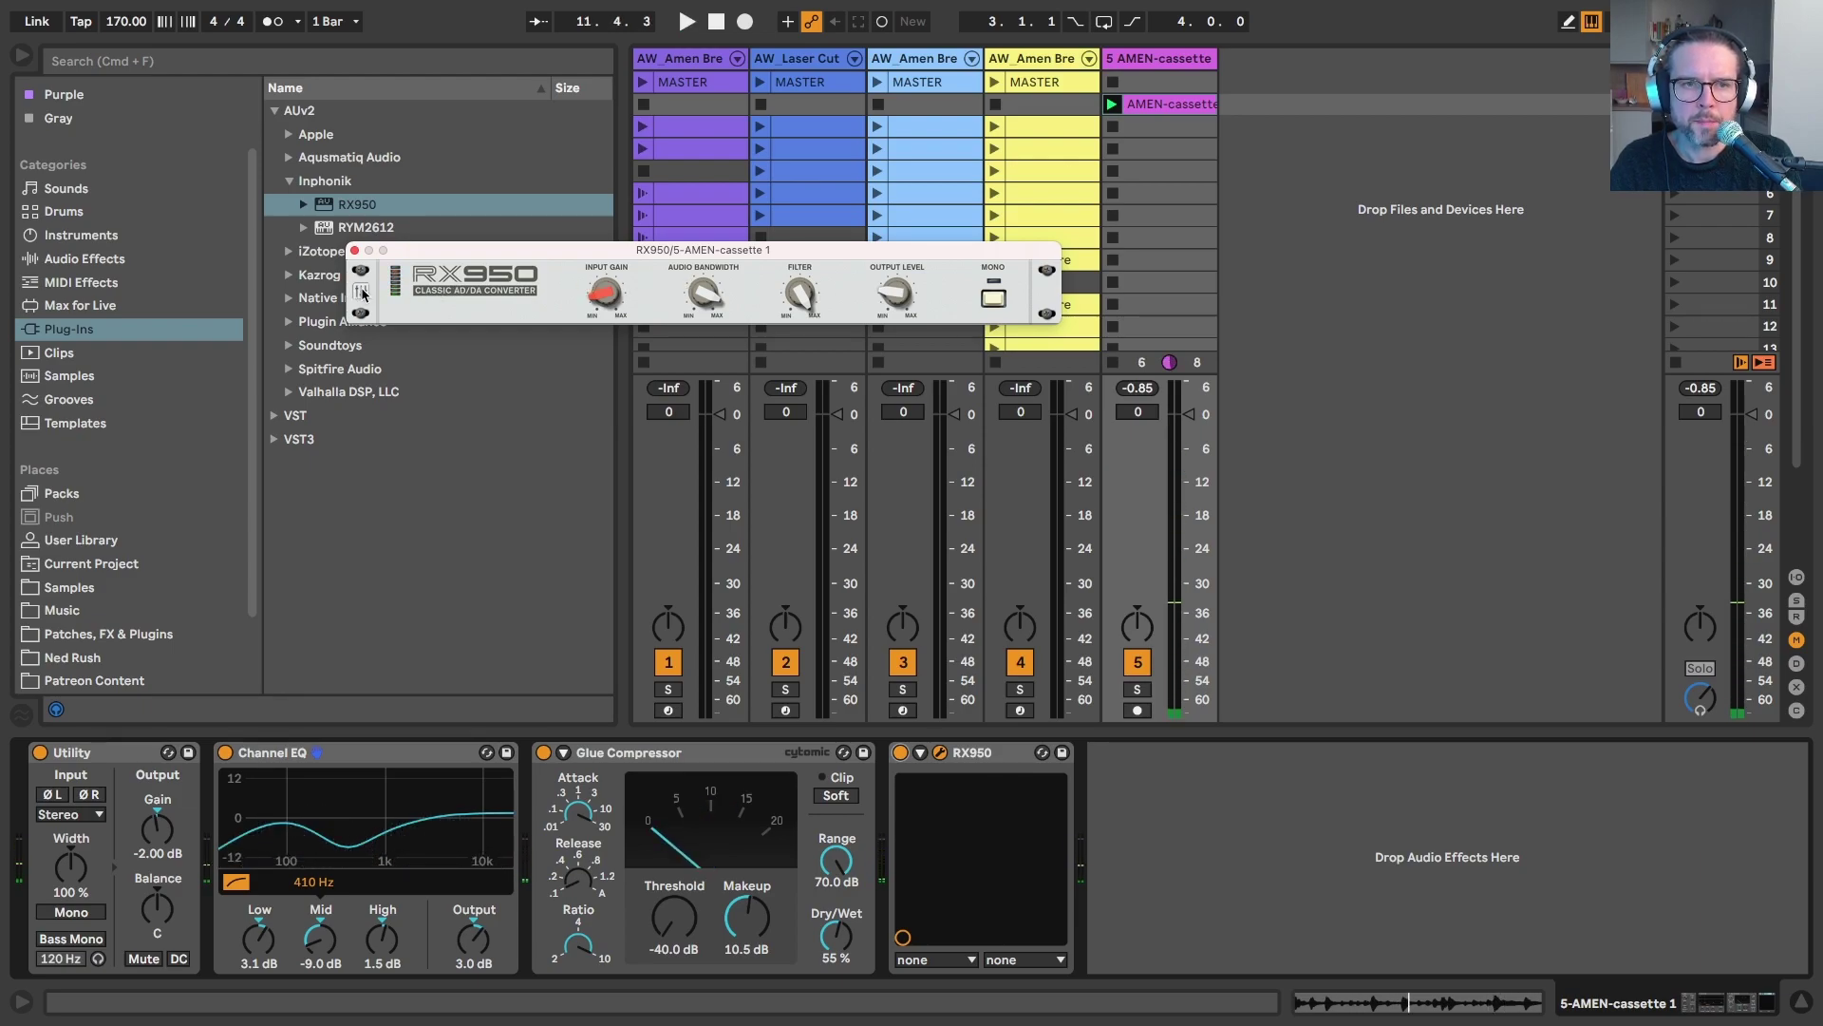
Adjust the Brilliance in the RX950's settings while listening to the loop, and close the plug-in window.
click(361, 293)
mouse_move(662, 302)
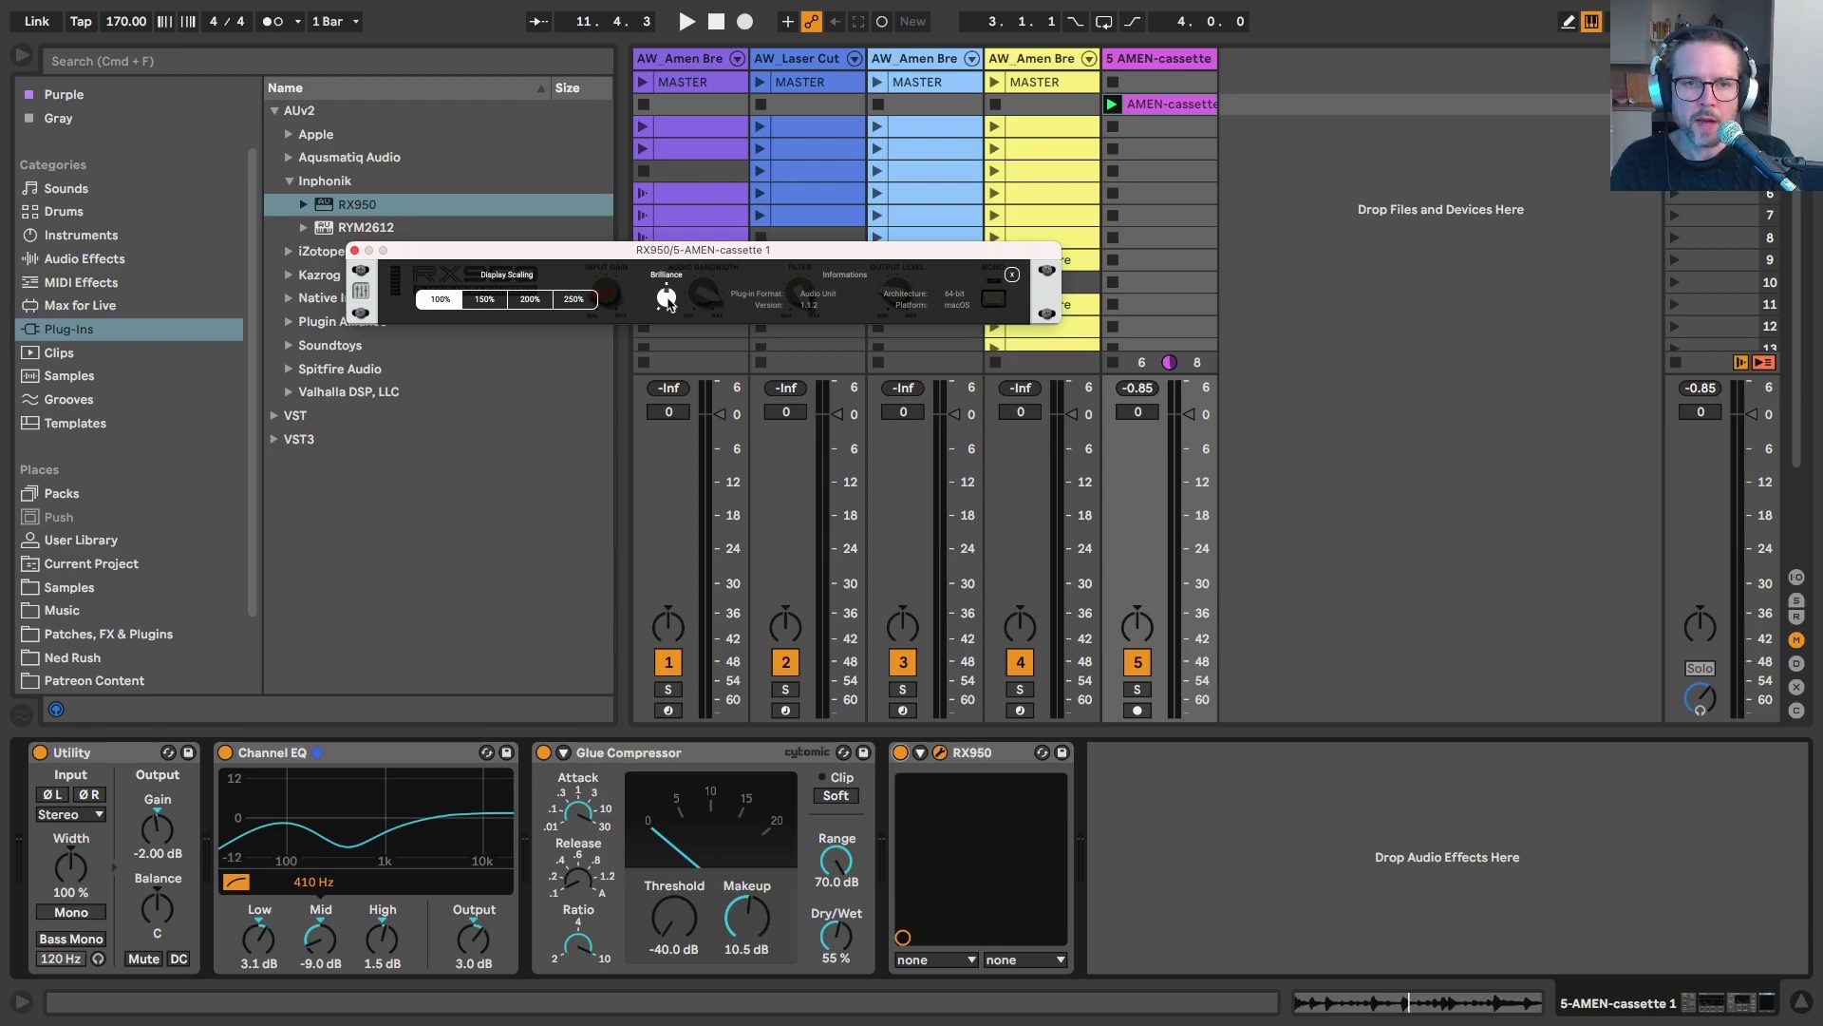
key(space)
drag(668, 301, 668, 276)
key(space)
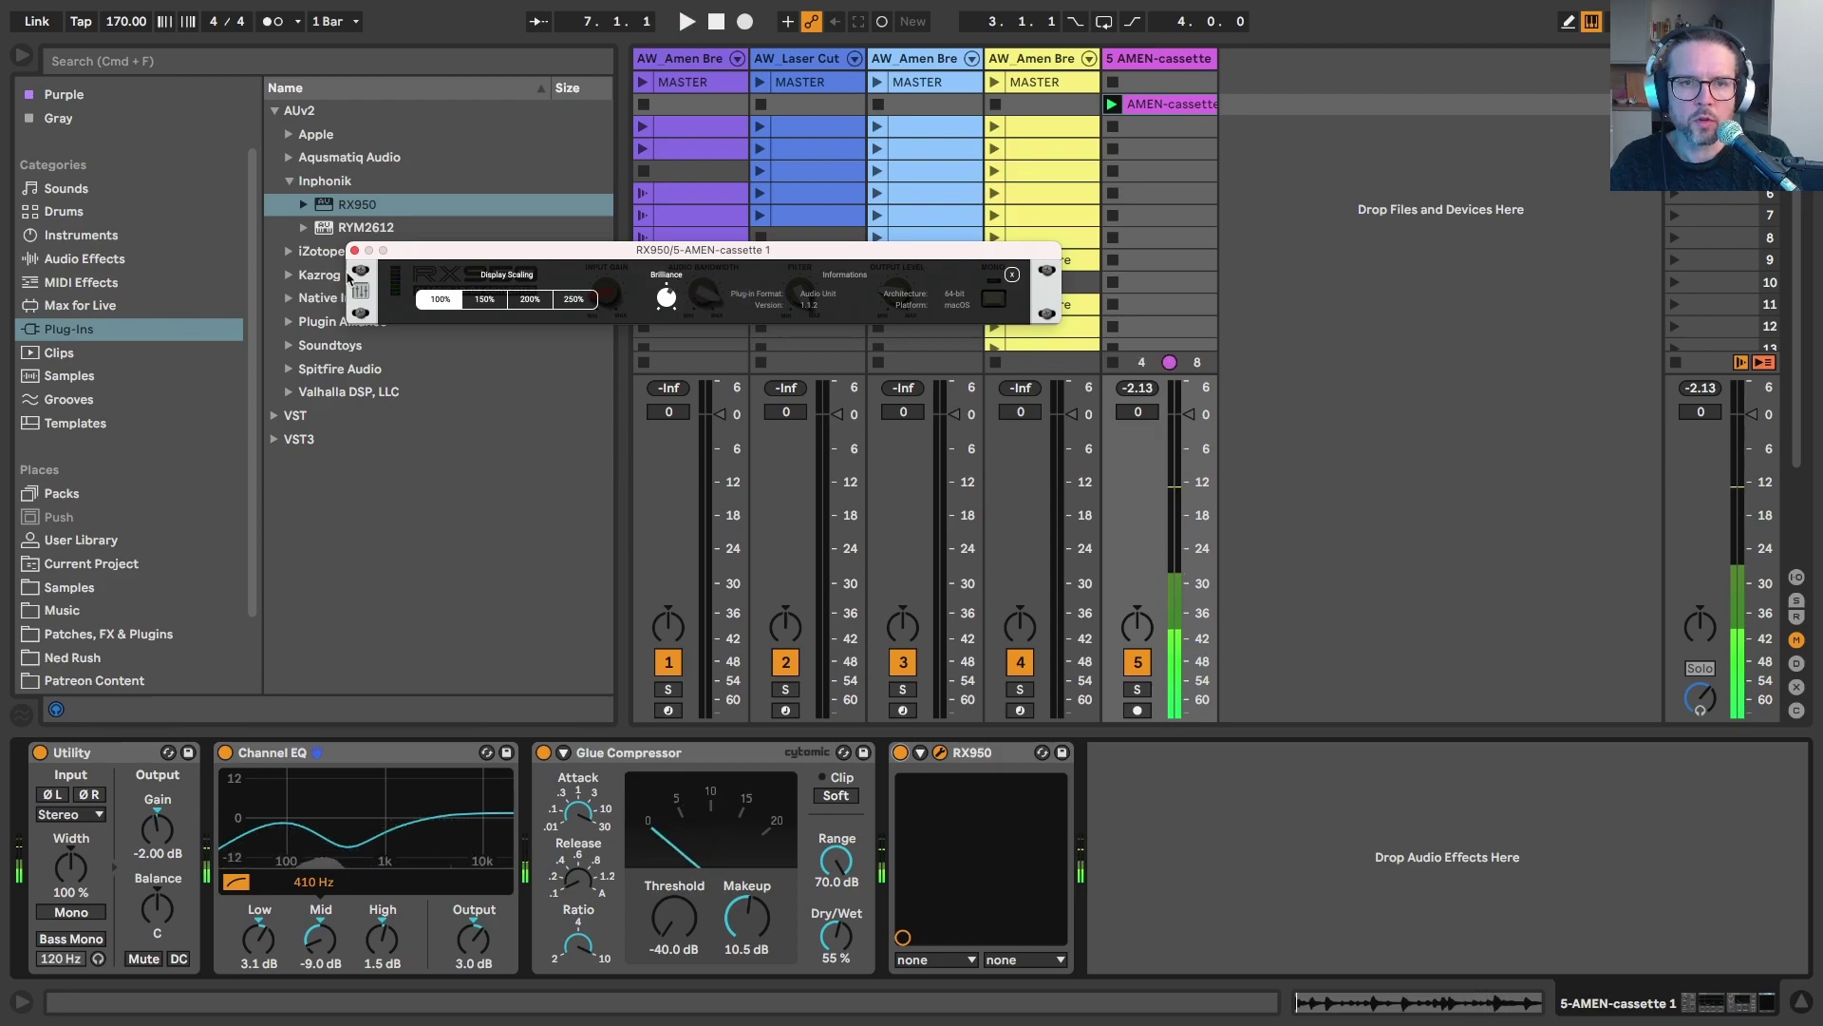
click(354, 249)
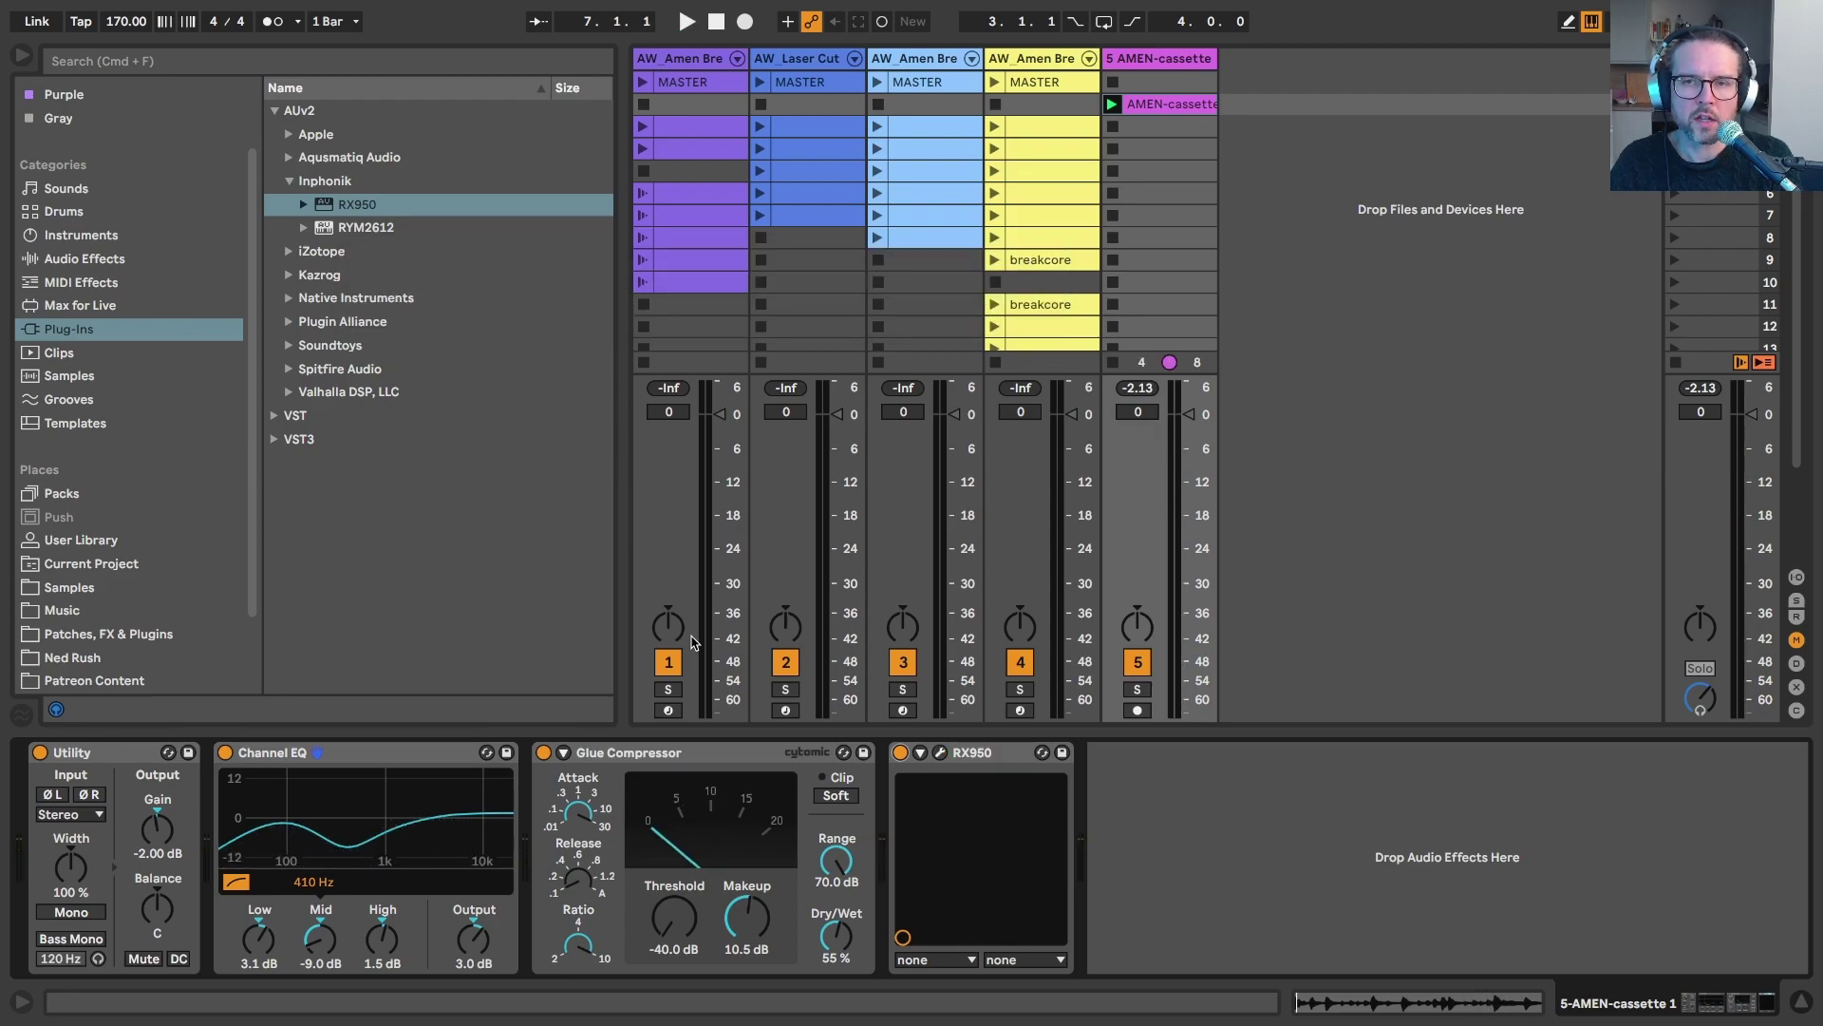
Insert an audio track after AMEN-cassette, reveal the track routing, arm the new track with Resampling input and name it AMEN.
click(1141, 56)
key(super+t)
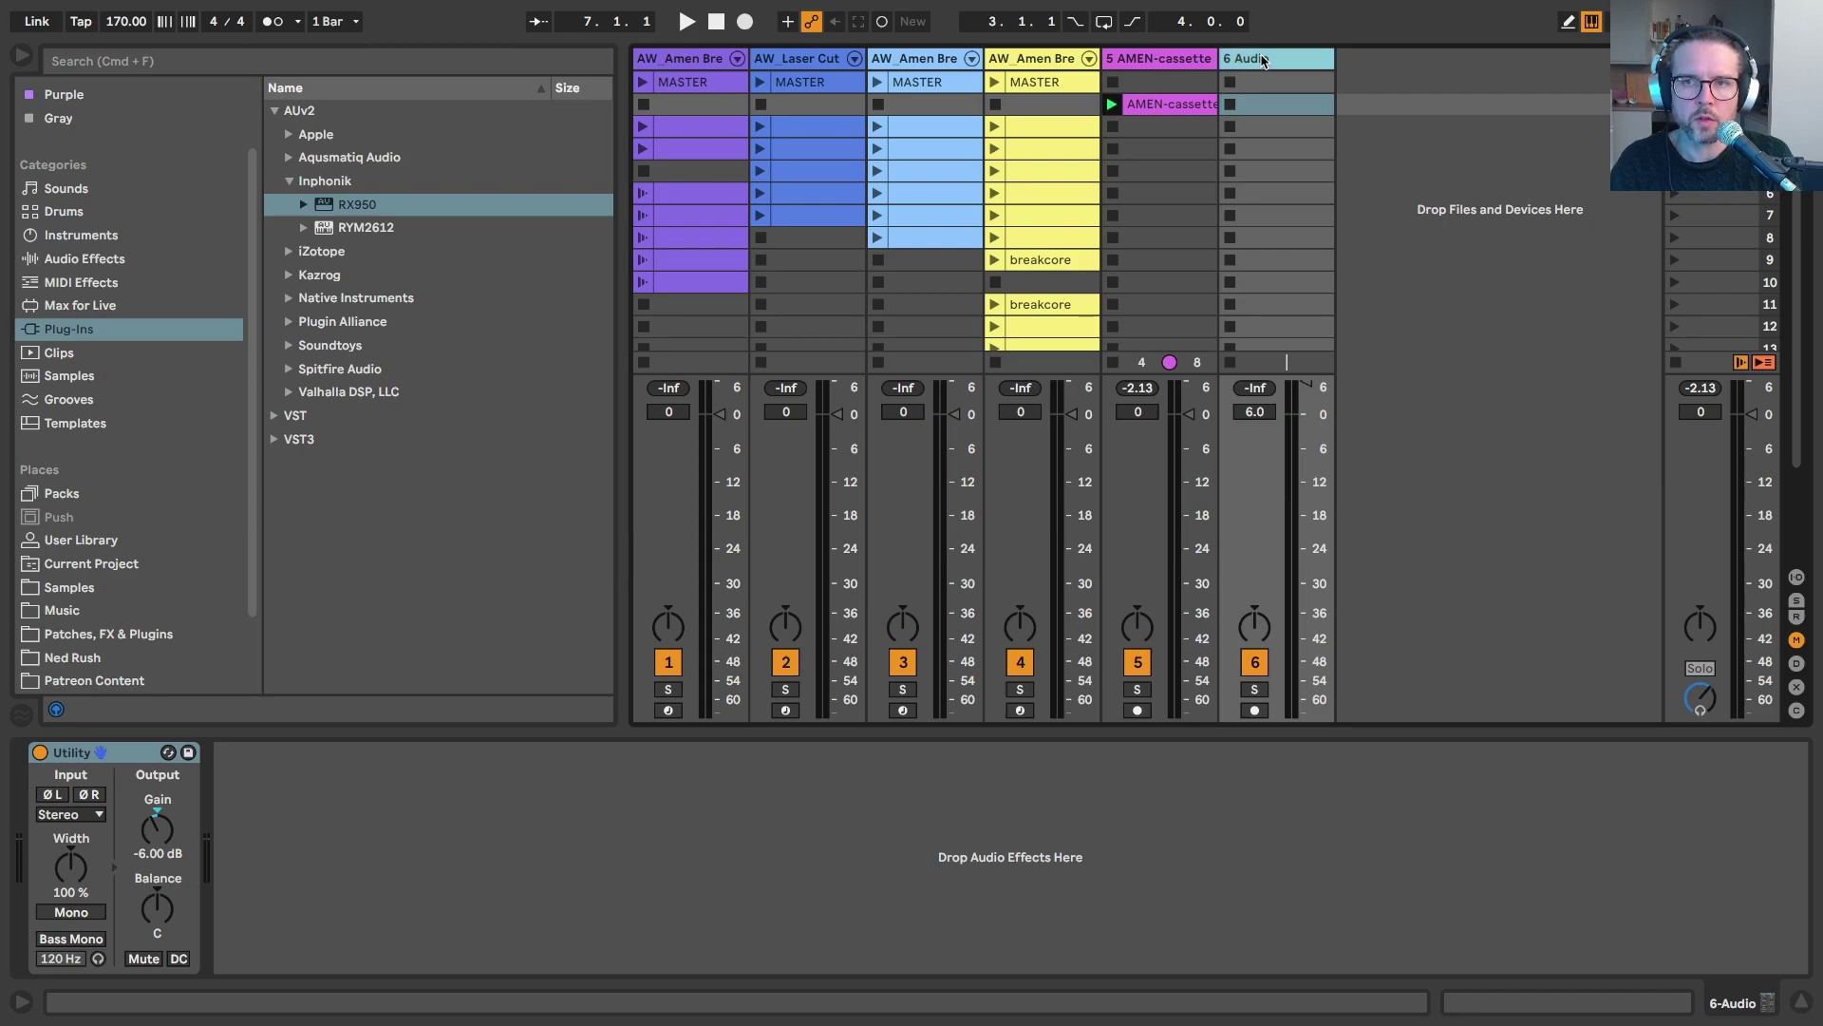
key(super+alt+i)
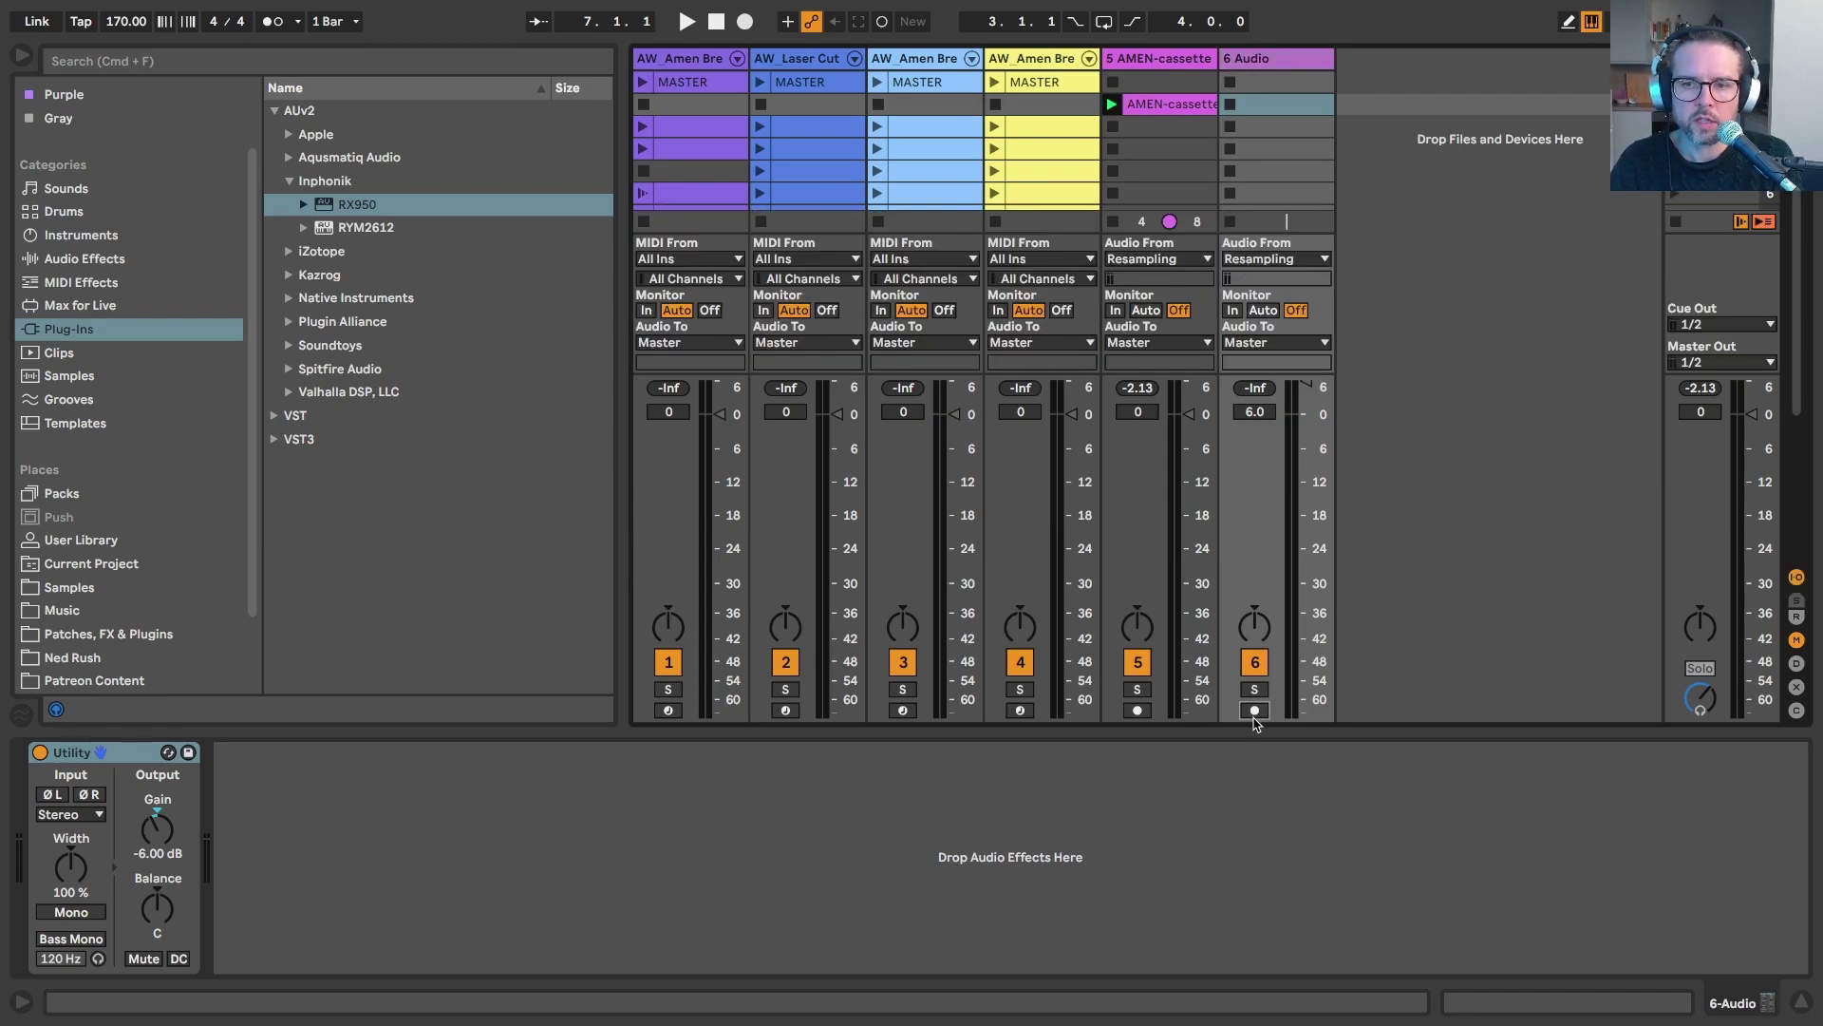
click(1250, 60)
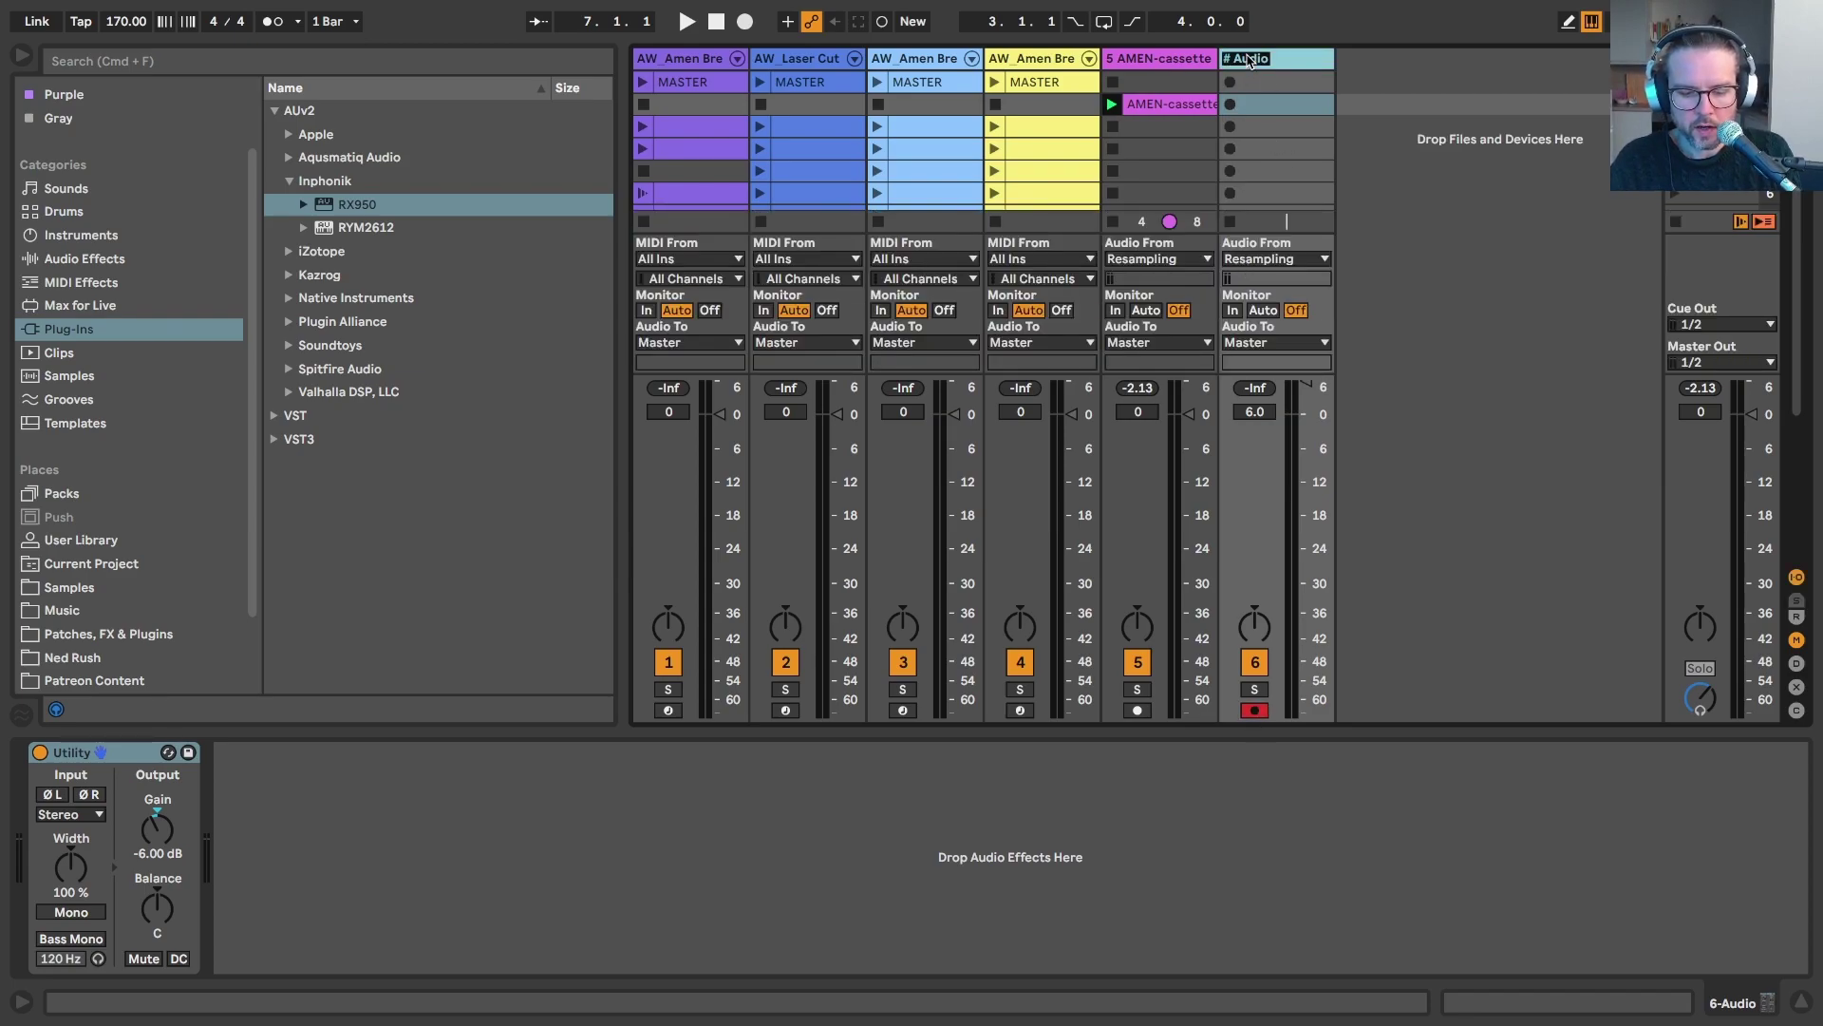
text(AMEN)
key(Return)
Record the processed break into the AMEN track's second clip slot and look over the commands available for the recorded clip.
click(1230, 104)
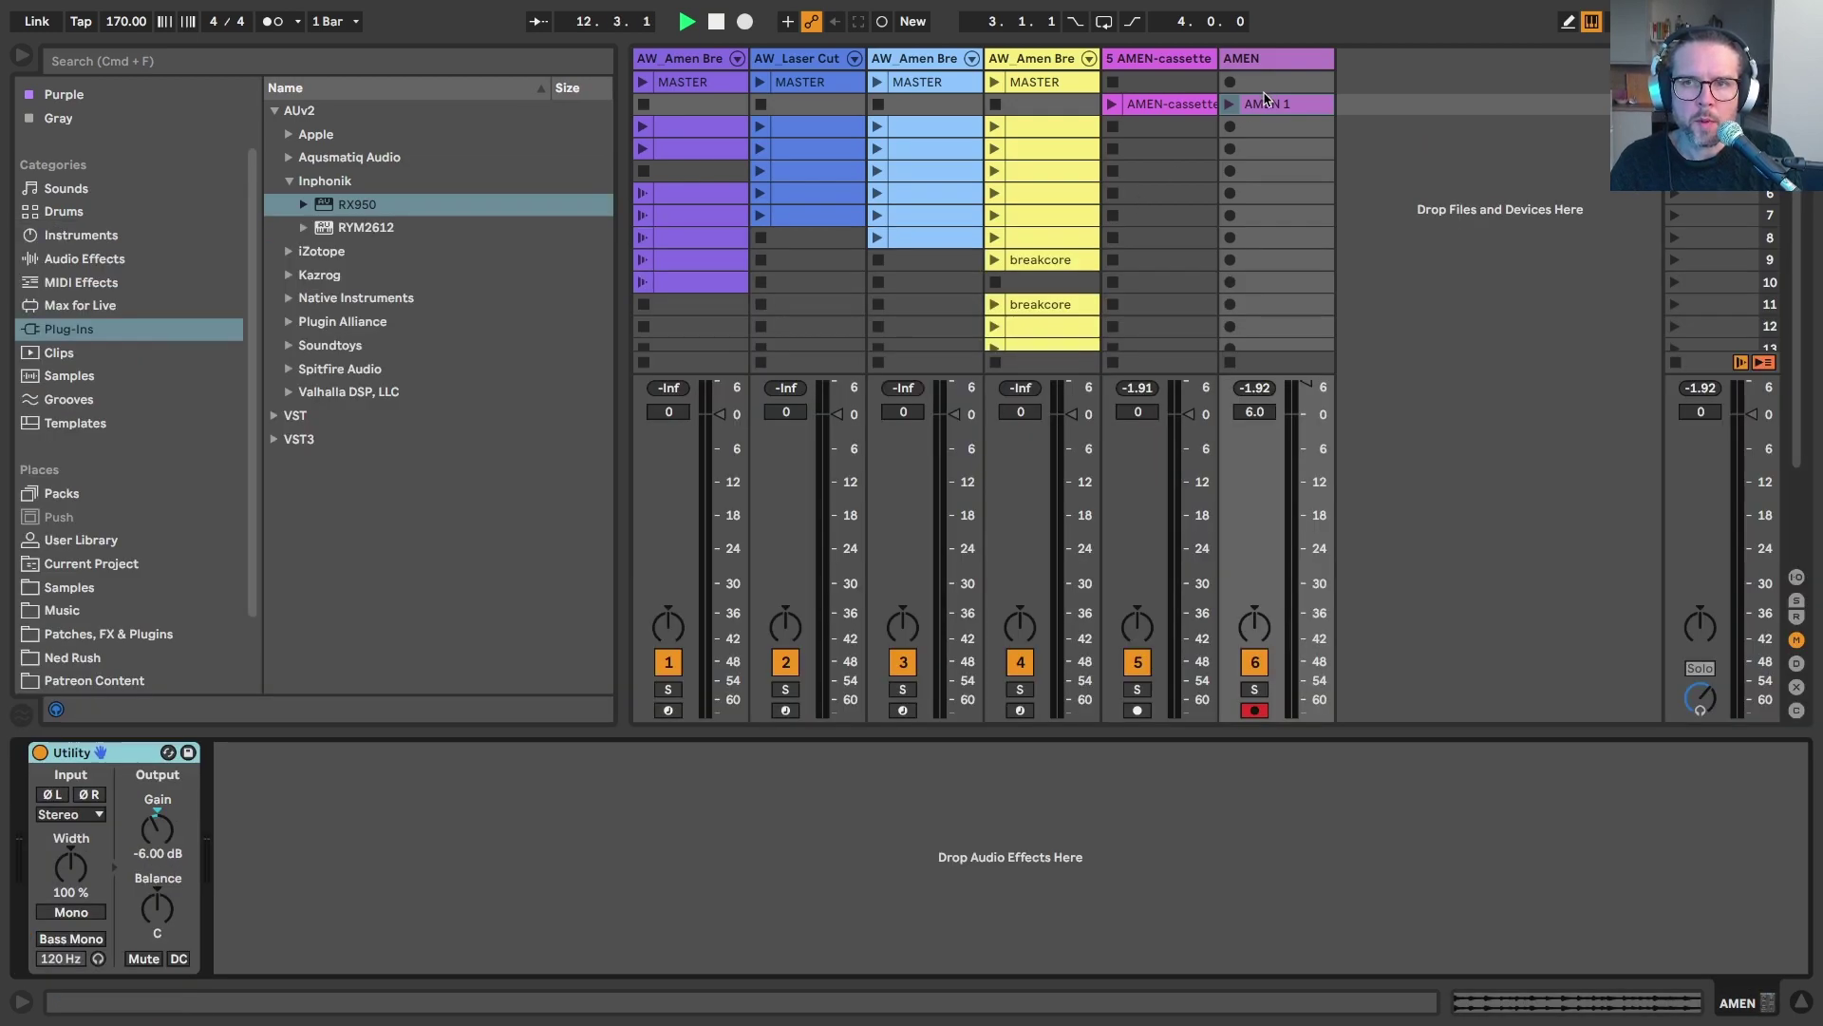
right_click(1264, 106)
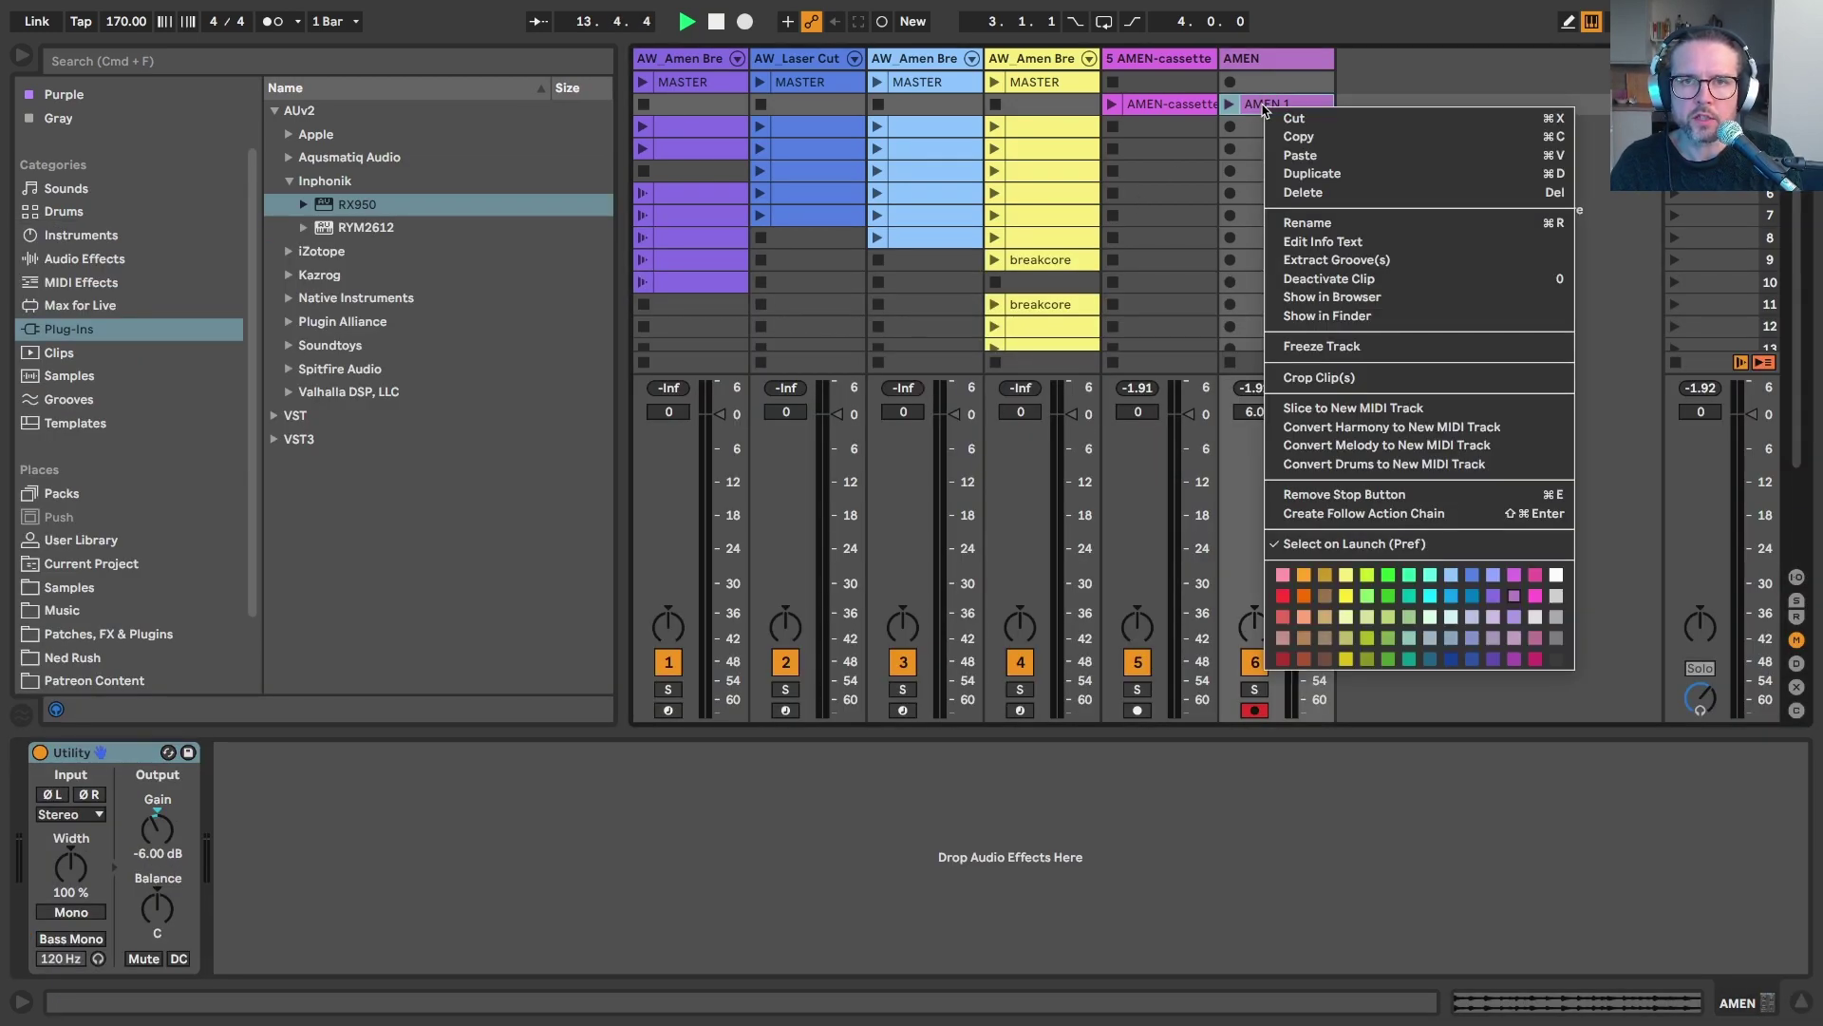
key(Escape)
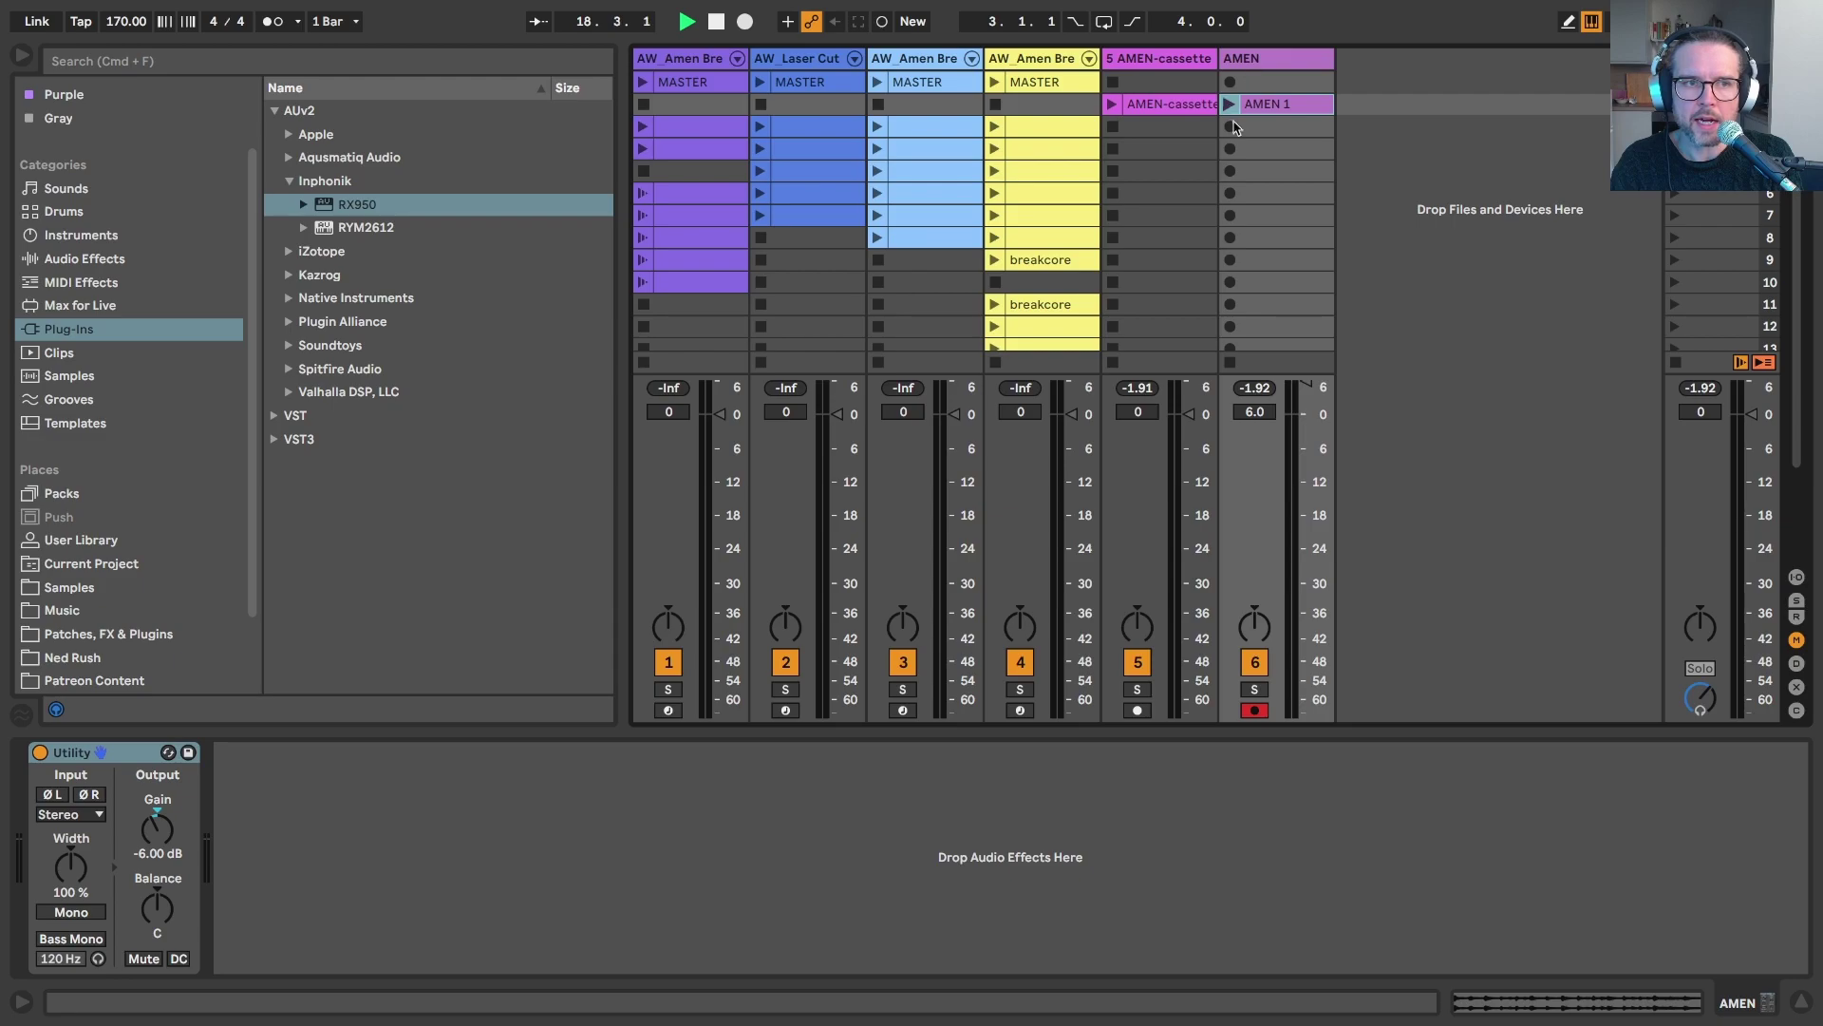
Add a Sampler on a new track, turn off its filter and set its Voices to 2.
click(81, 234)
drag(332, 415, 1398, 225)
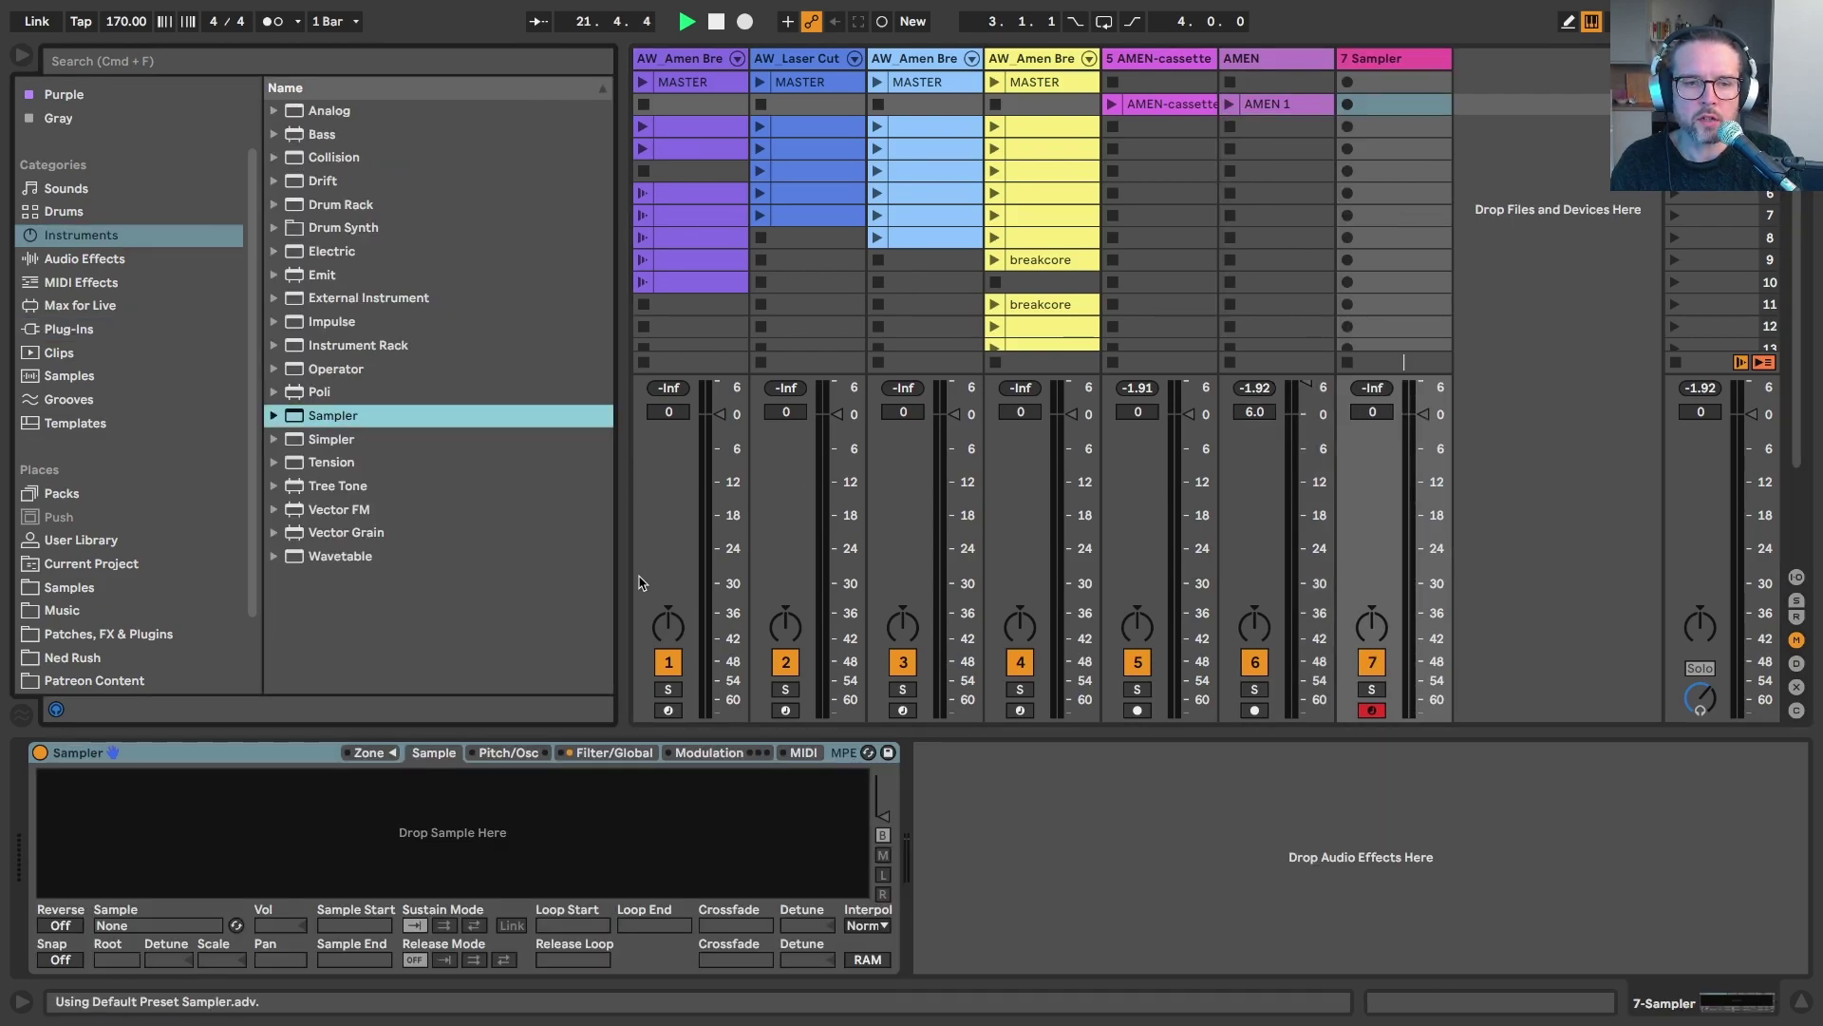
click(598, 755)
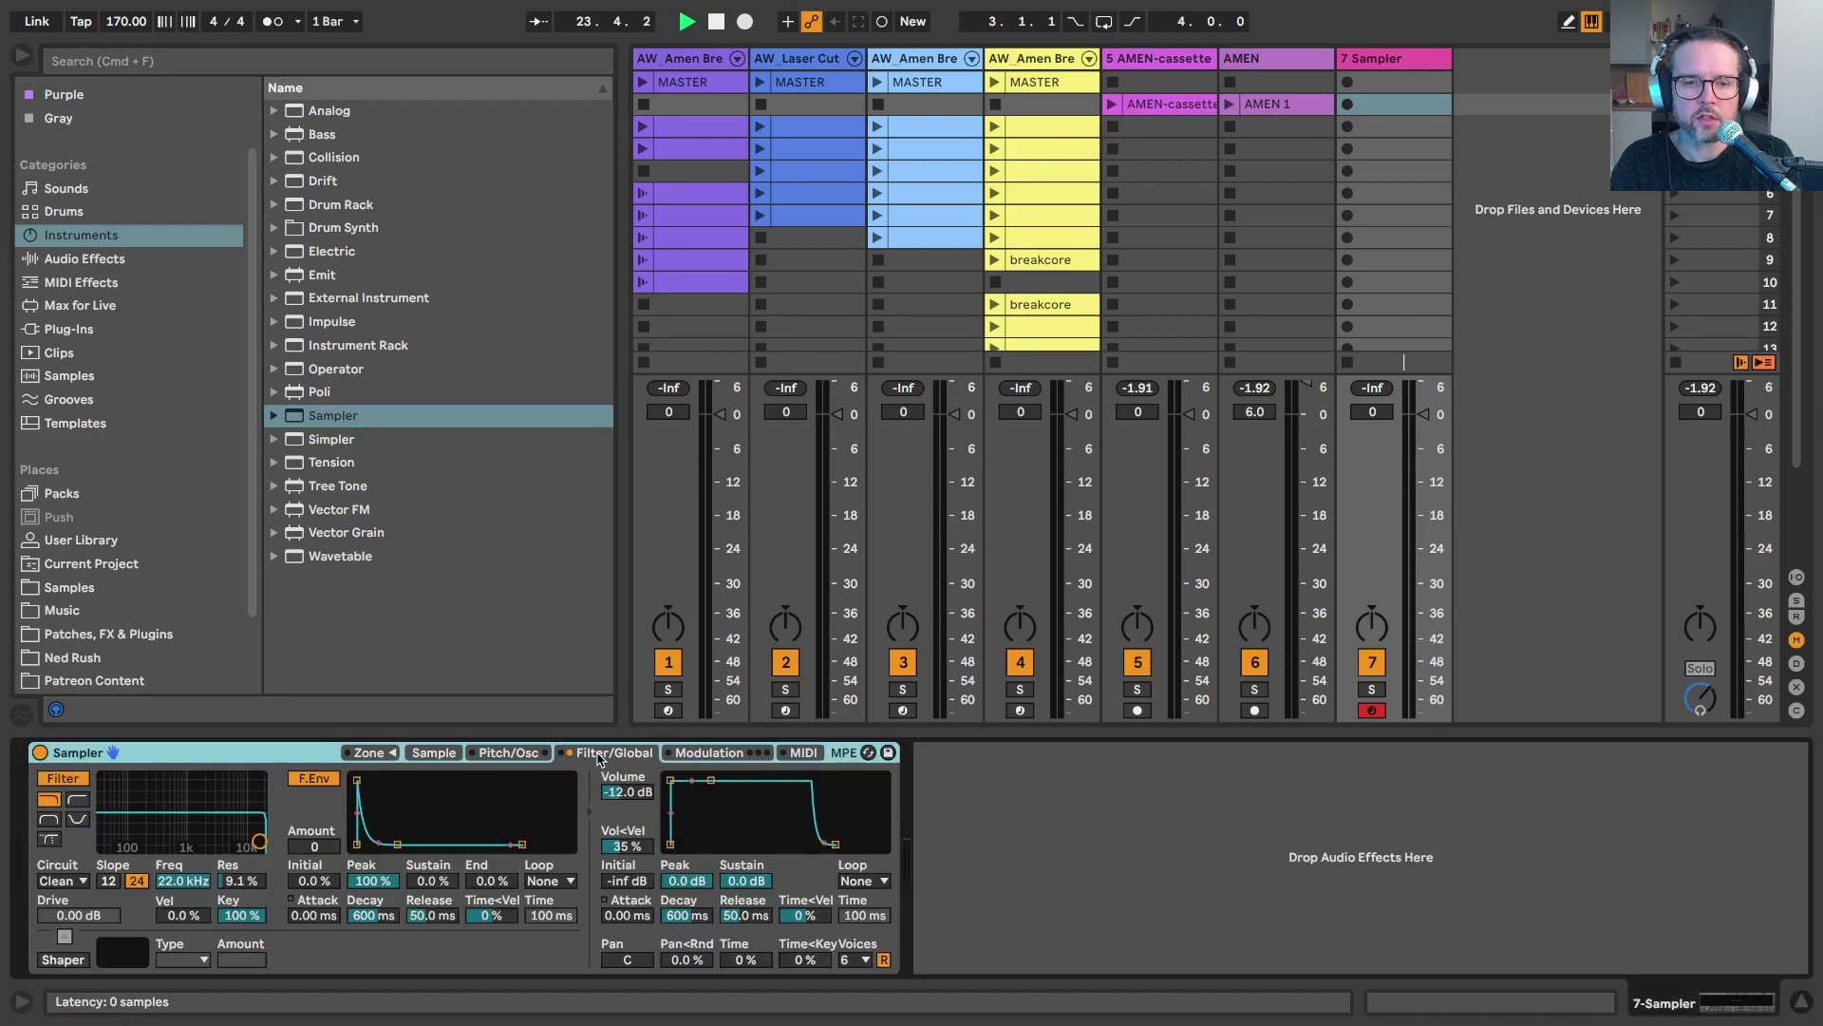
click(59, 780)
click(851, 960)
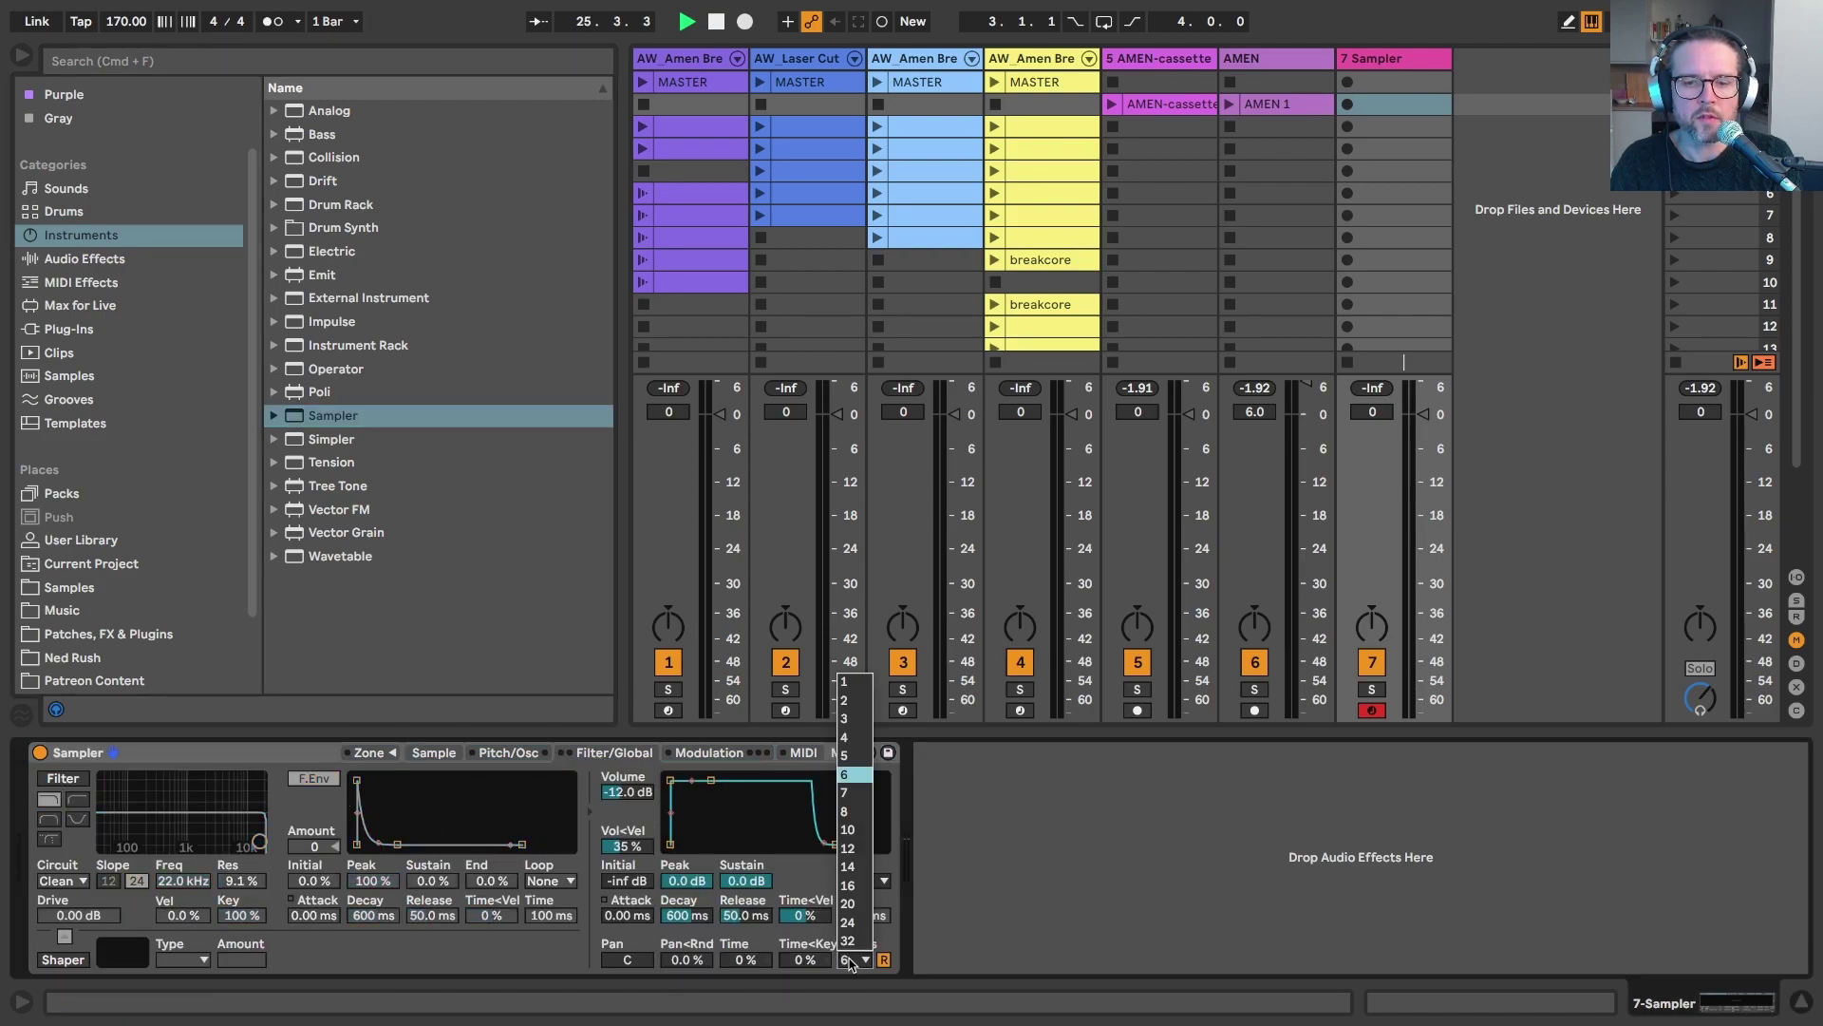
click(859, 703)
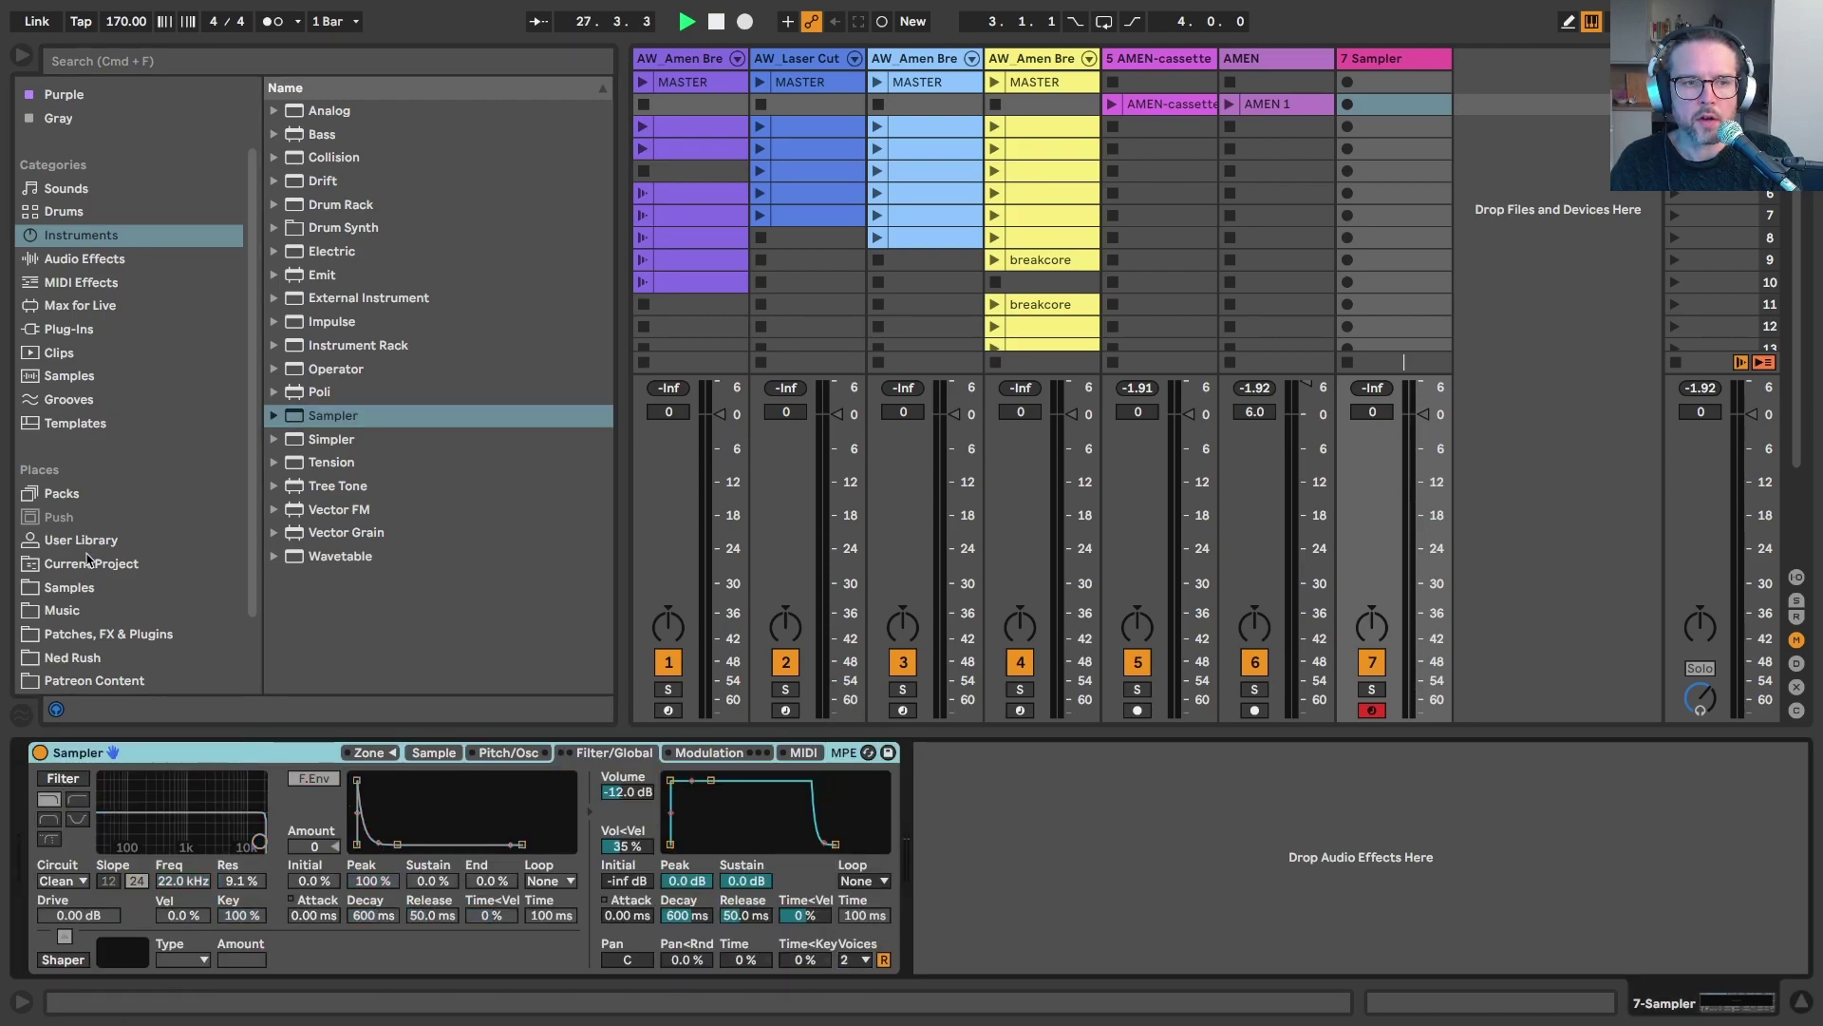
Try storing the Sampler as a preset in the User Library's Defaults > Slicing folder, and delete the Sampler track.
click(81, 539)
click(313, 301)
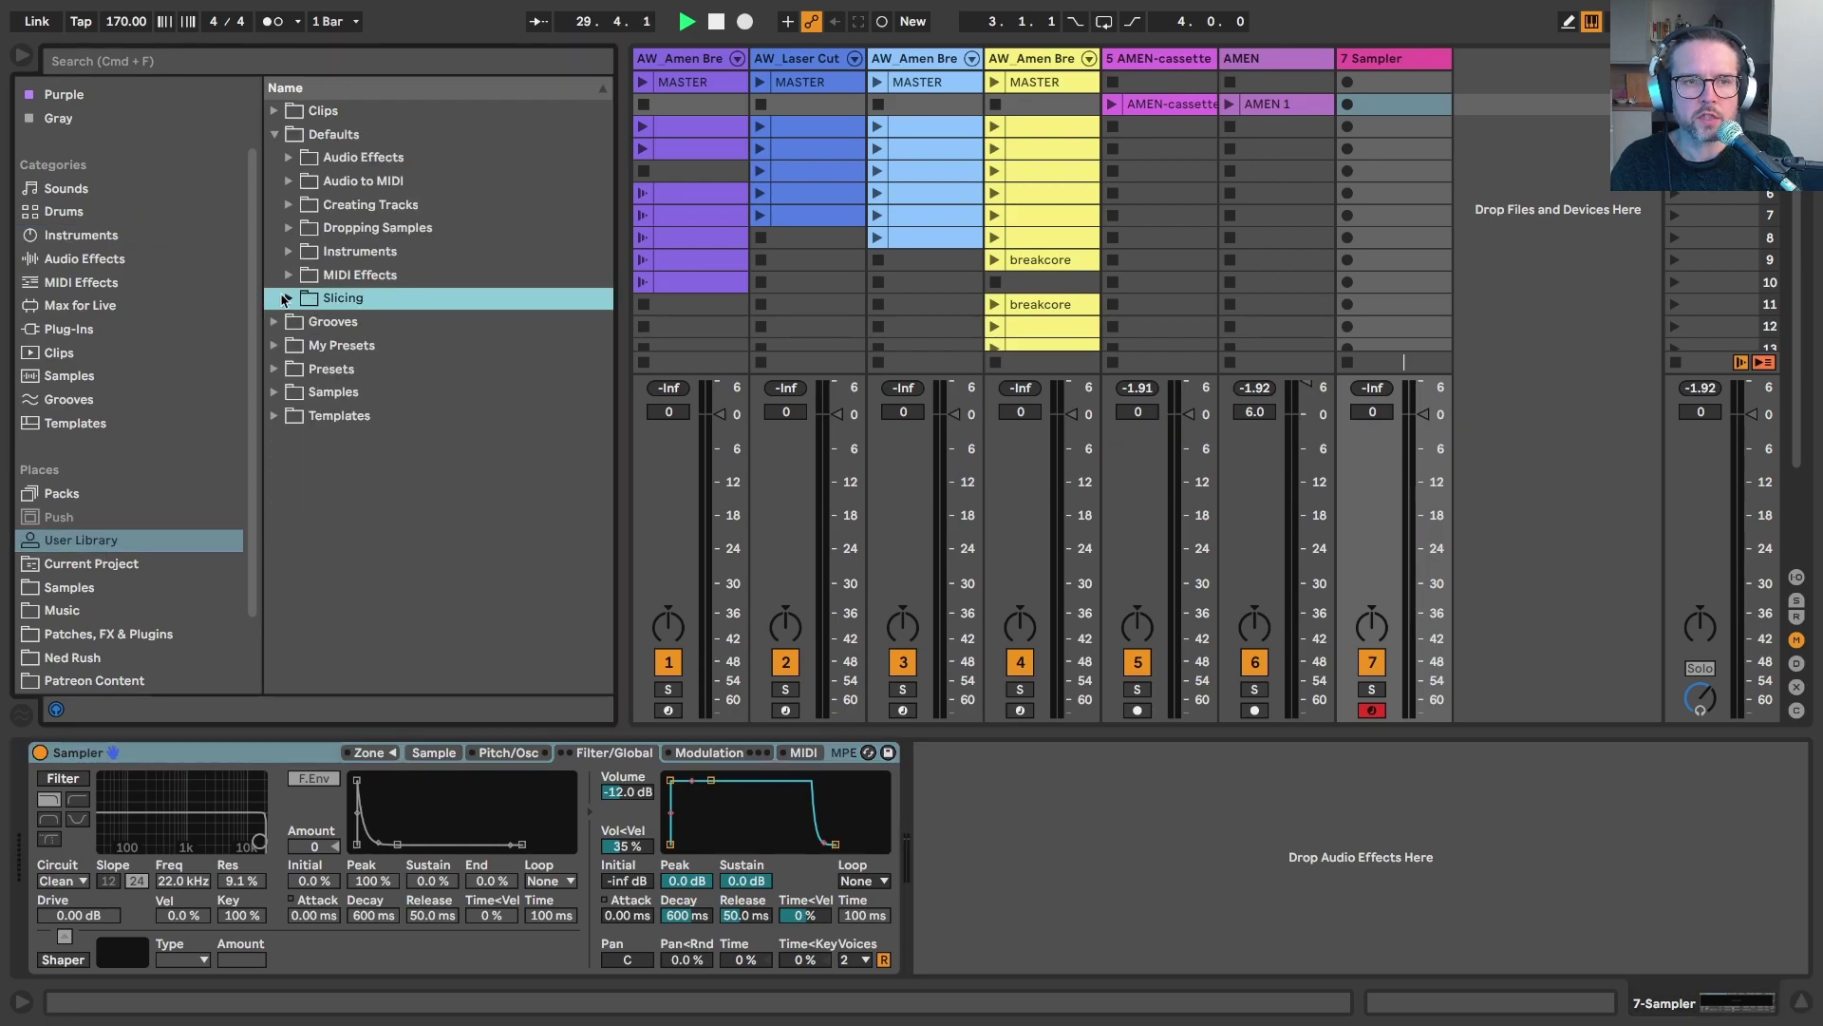
click(286, 298)
drag(251, 753, 351, 332)
key(Escape)
click(1345, 59)
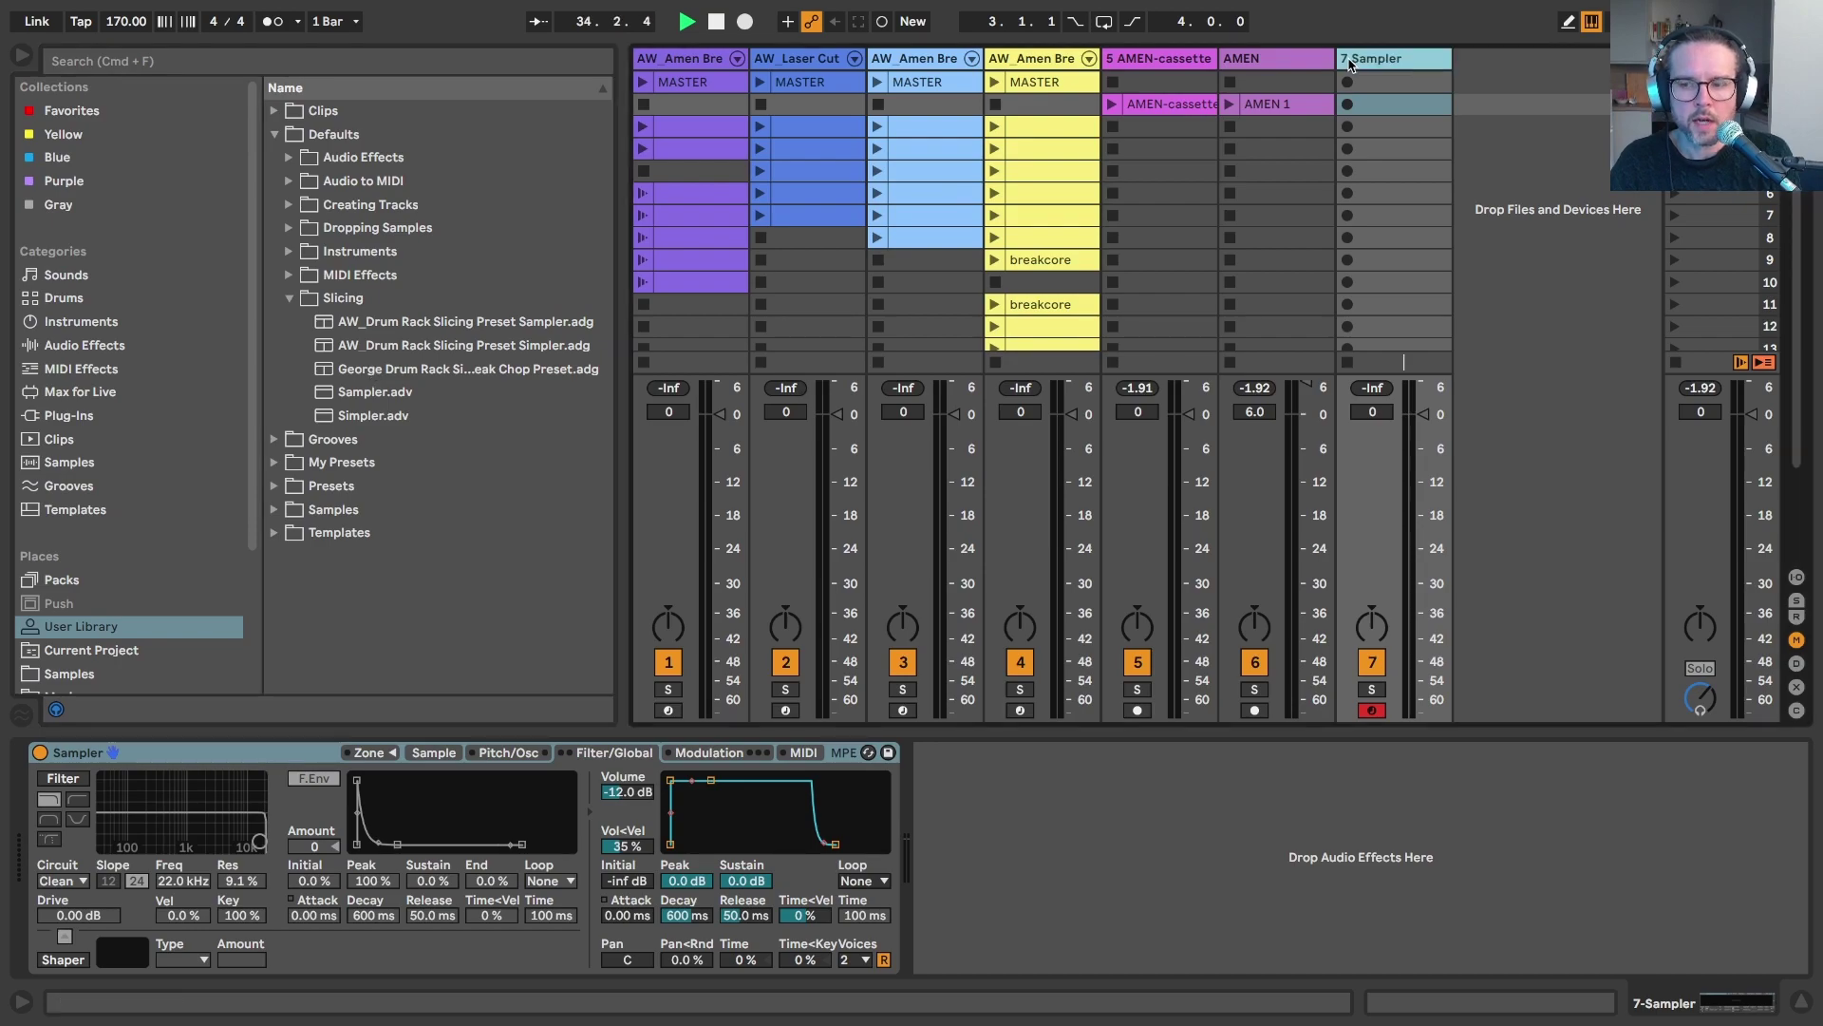
key(Delete)
Stop playback, open the AMEN 1 audio clip and delete the transient at 2.4.
key(space)
double_click(1290, 105)
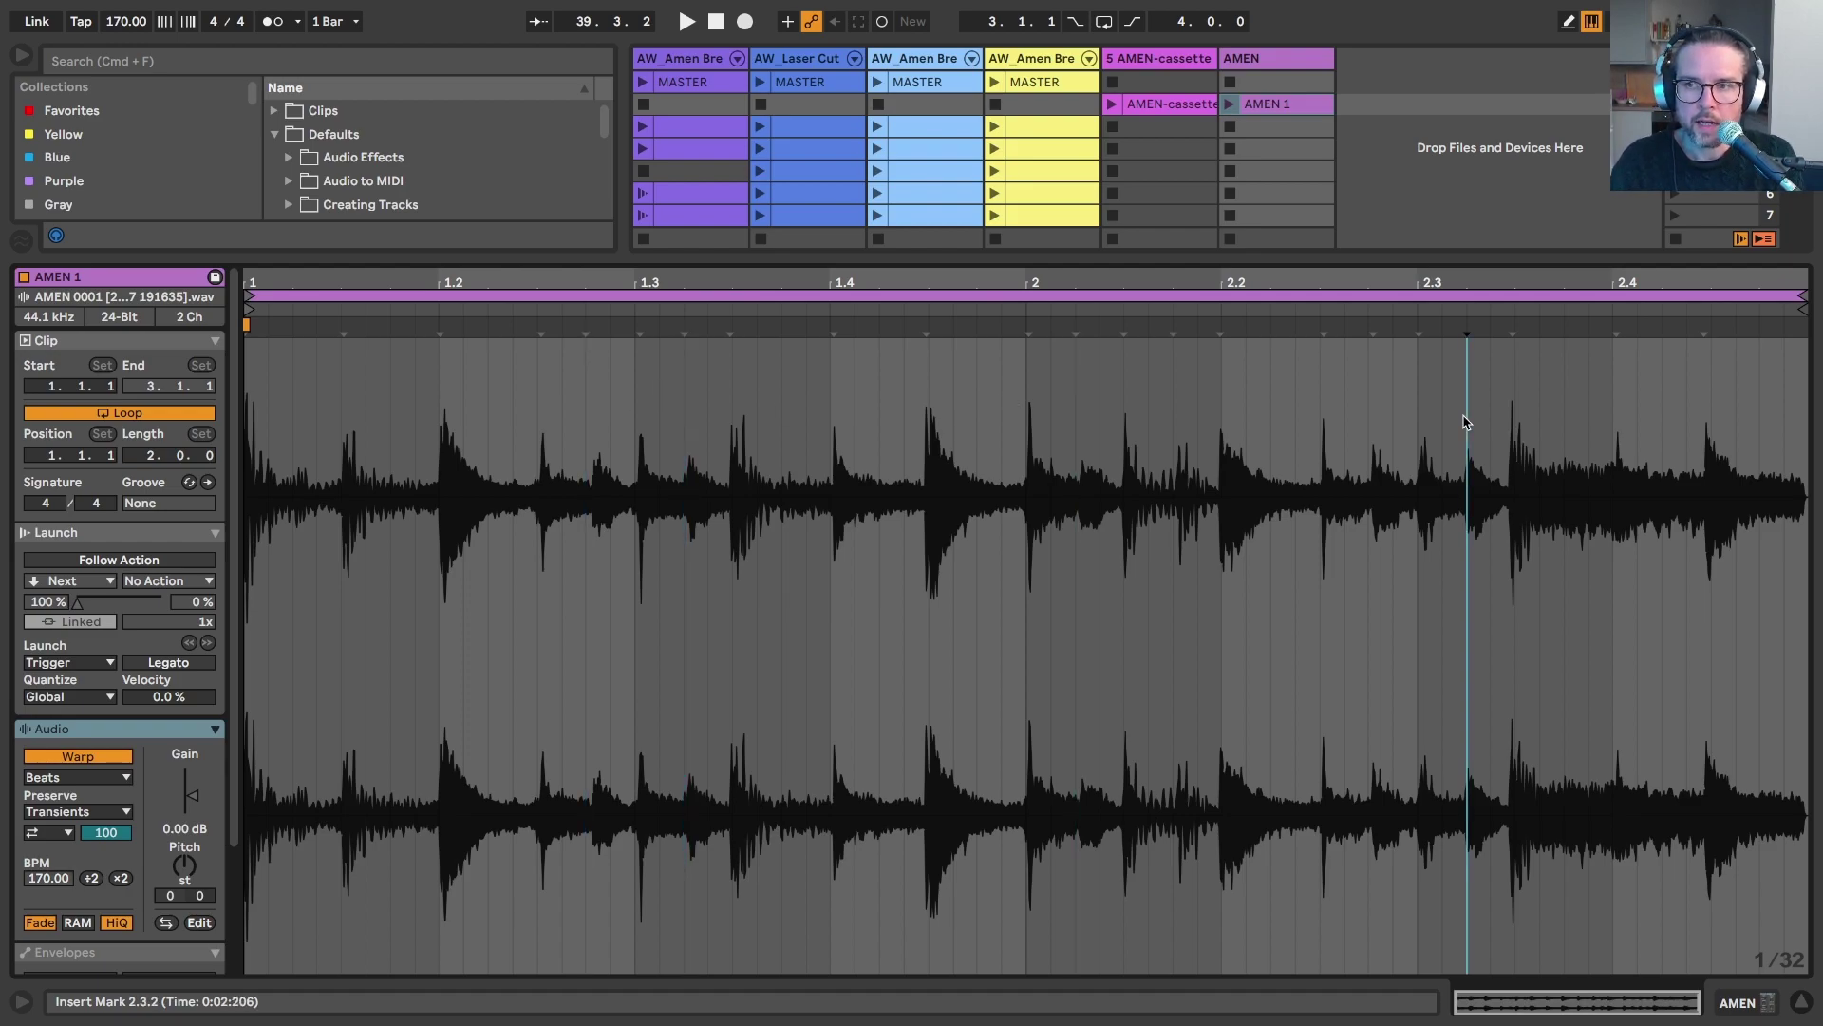
drag(1661, 407, 1579, 406)
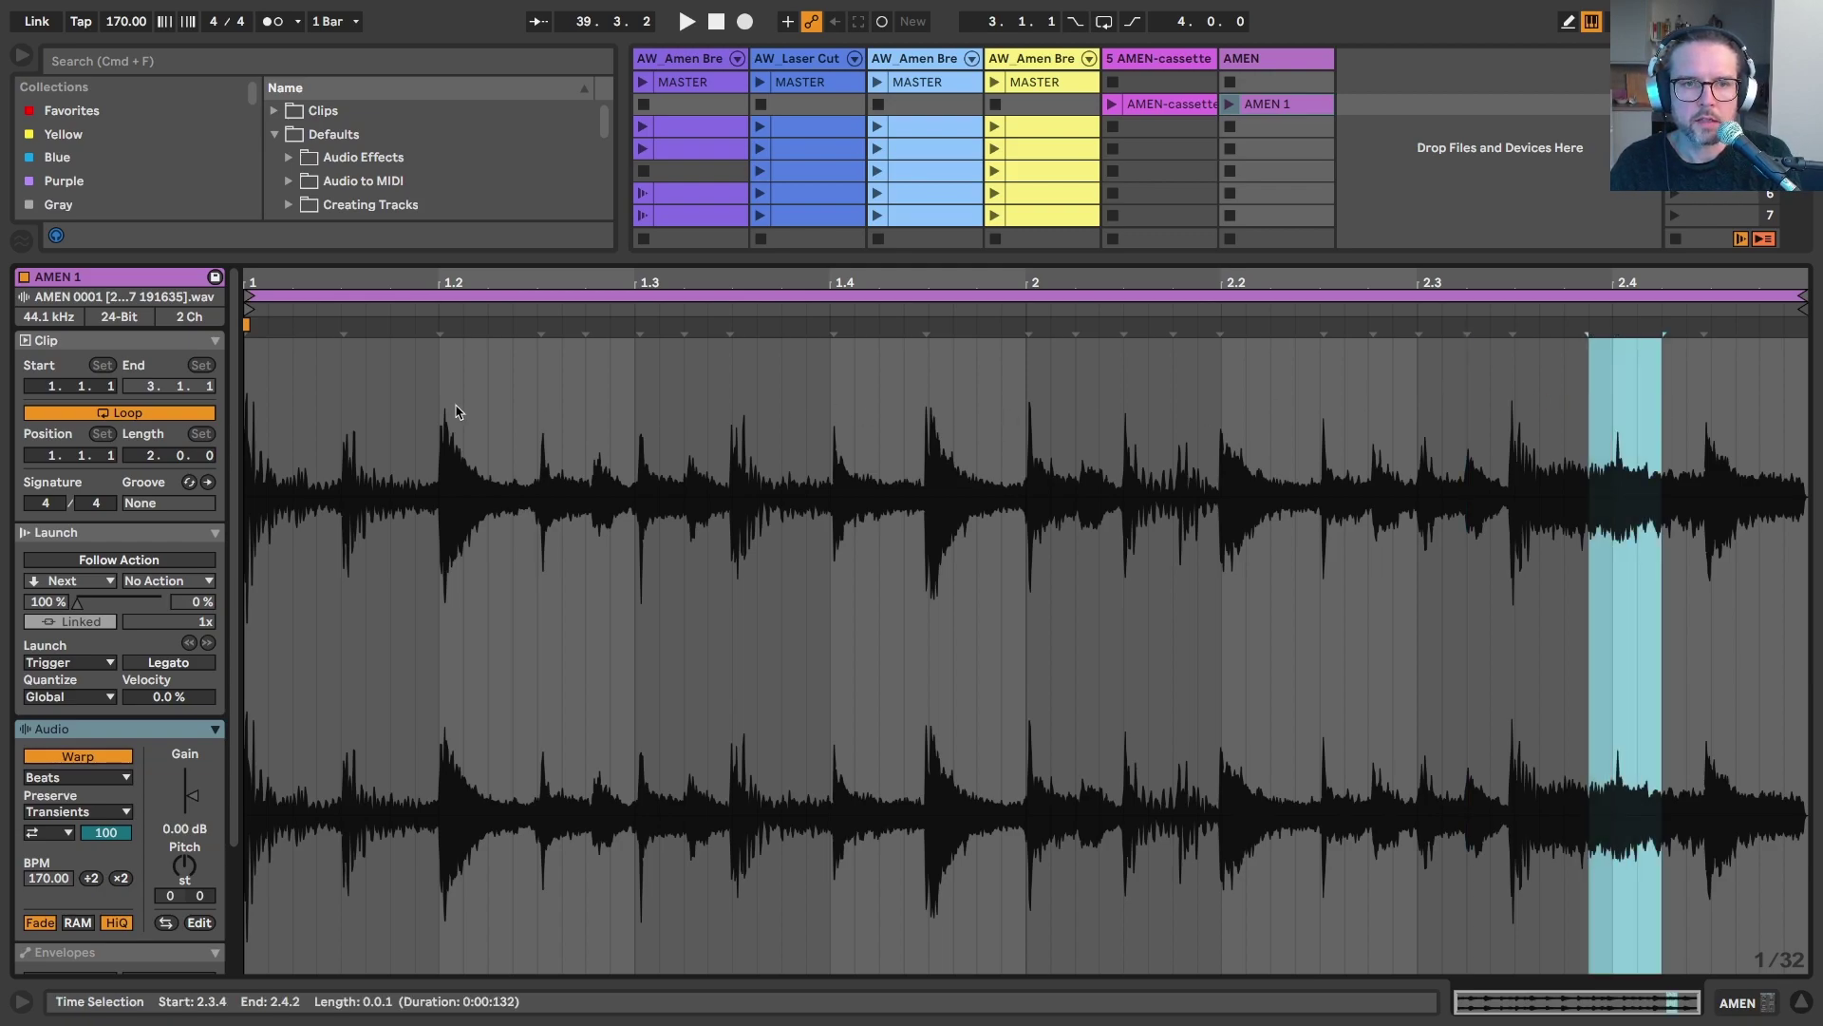
Slice the AMEN 1 clip to a new MIDI track per Transient with the Sampler preset, and delete the AMEN audio track.
right_click(693, 436)
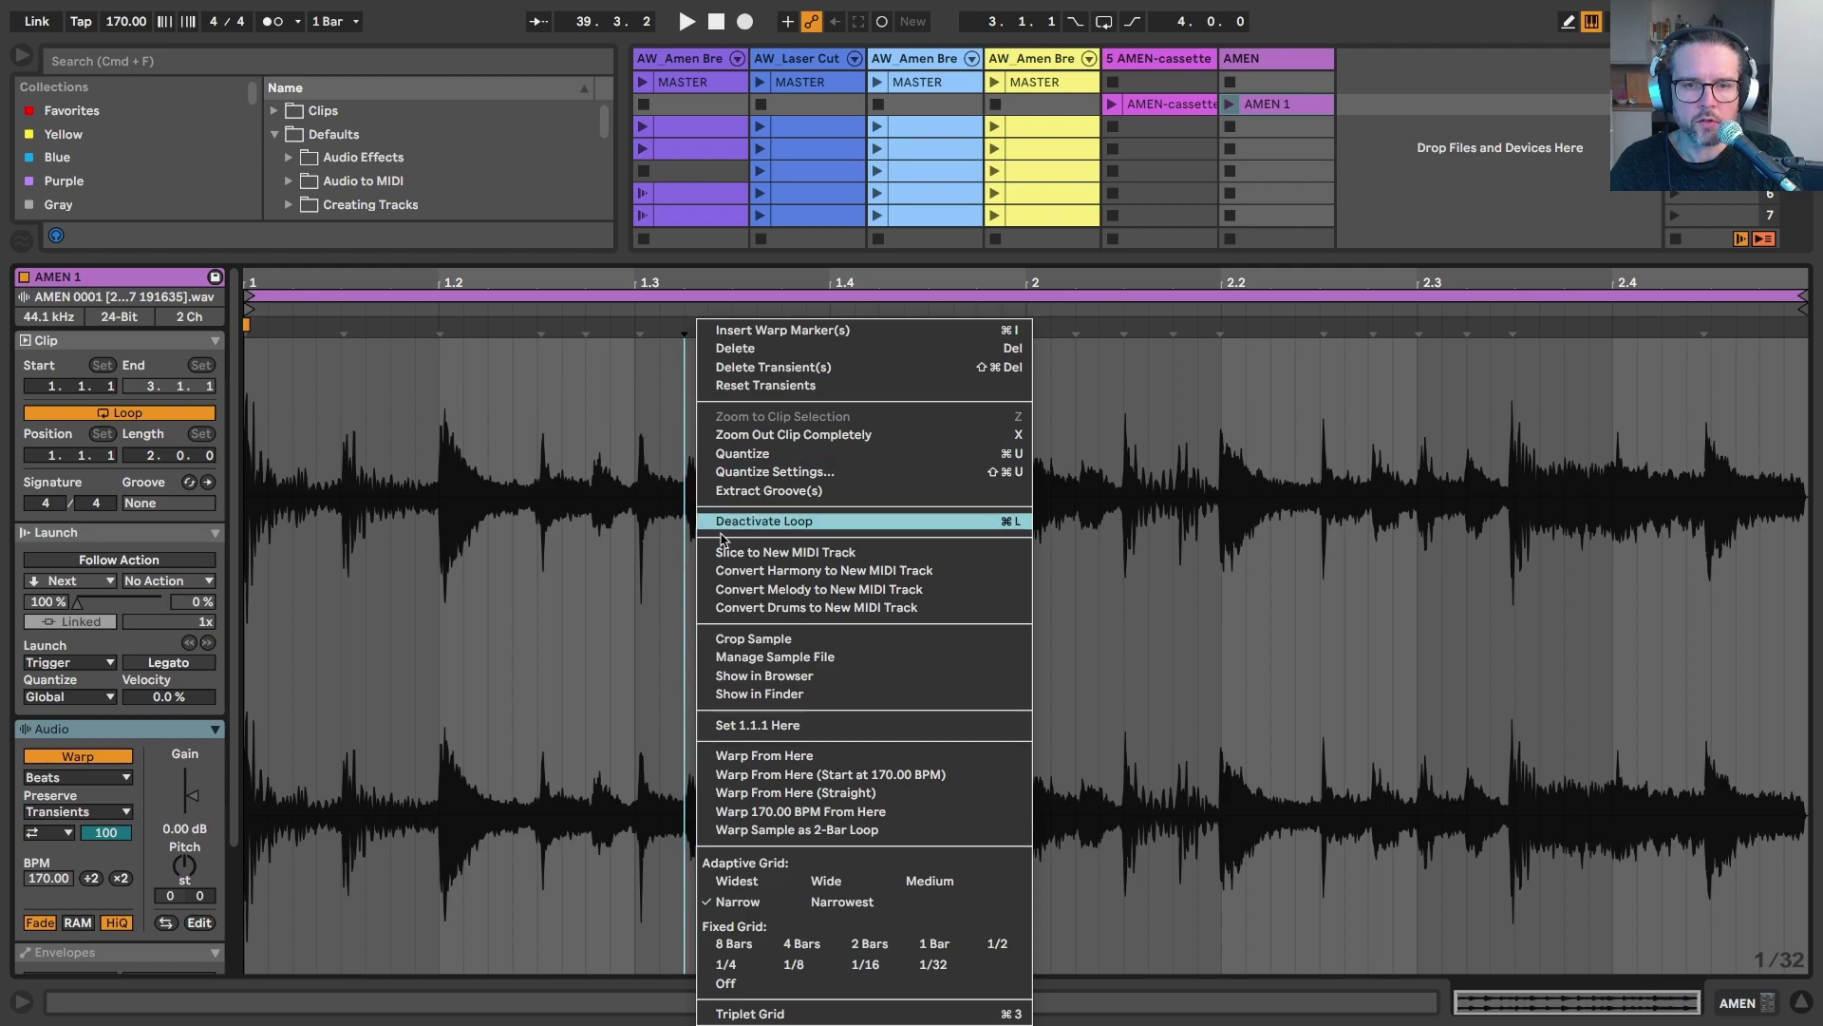
click(752, 569)
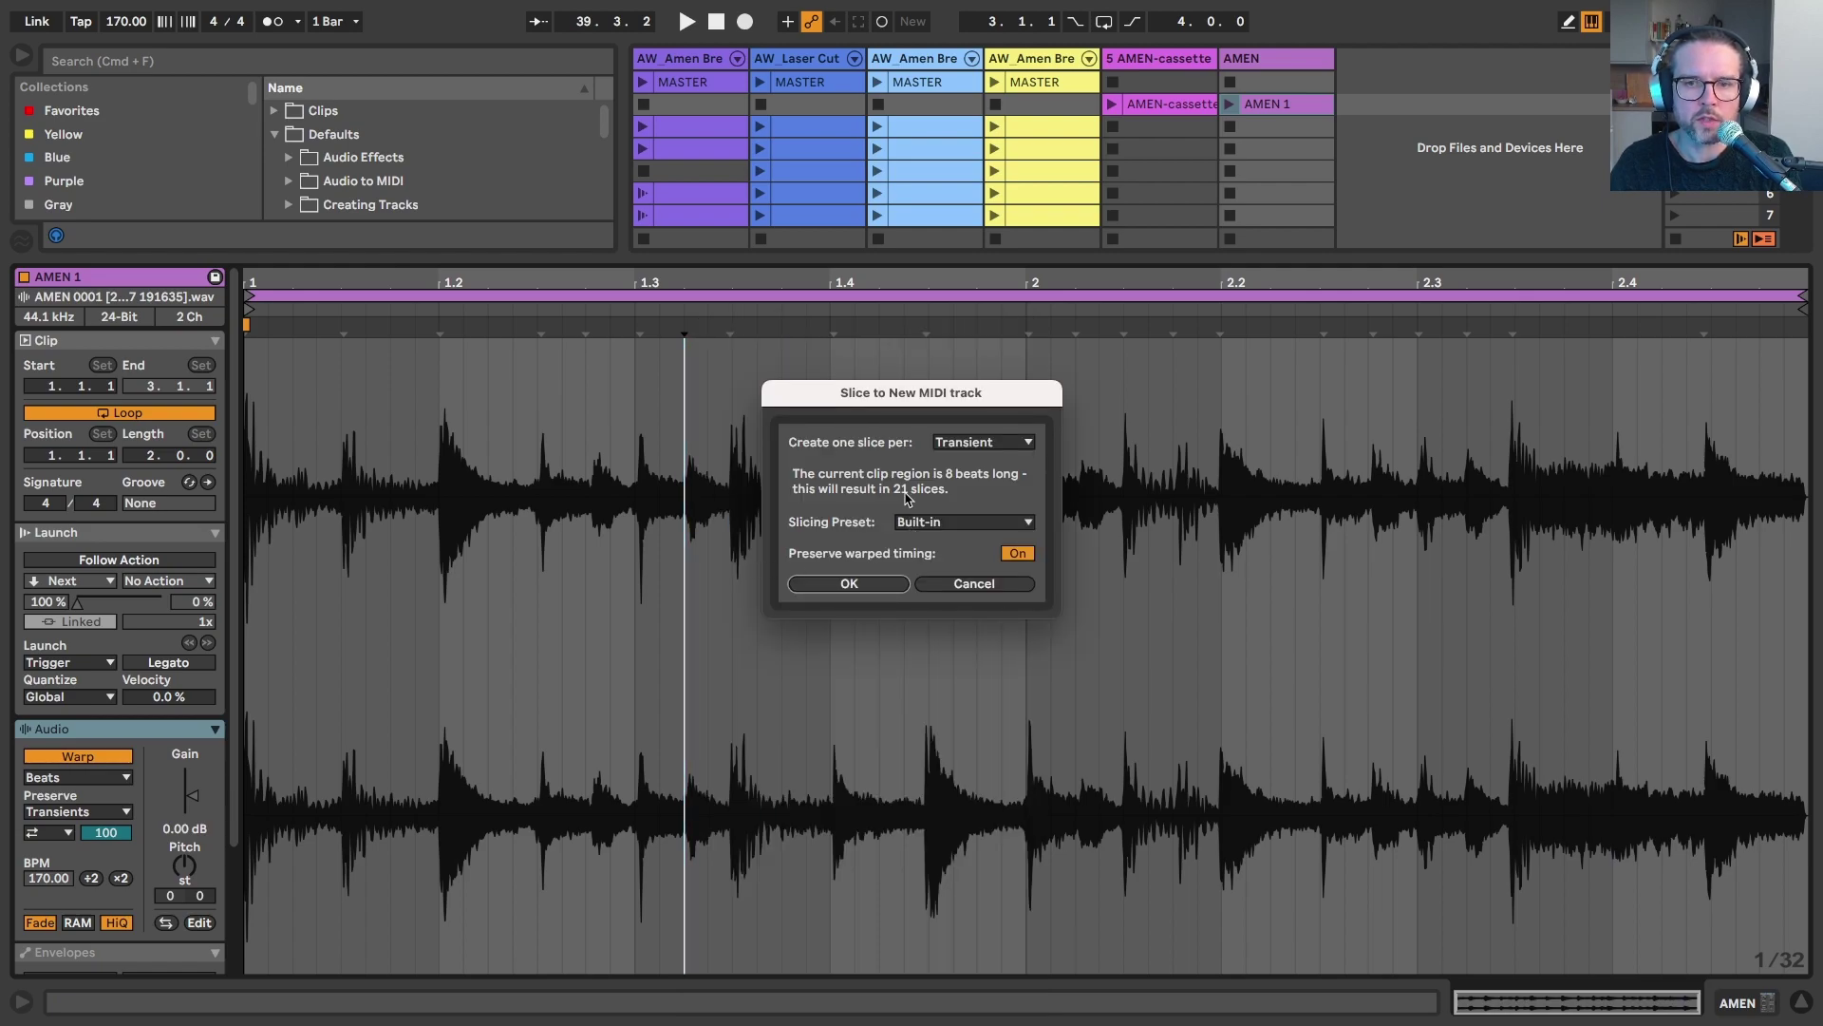
click(924, 528)
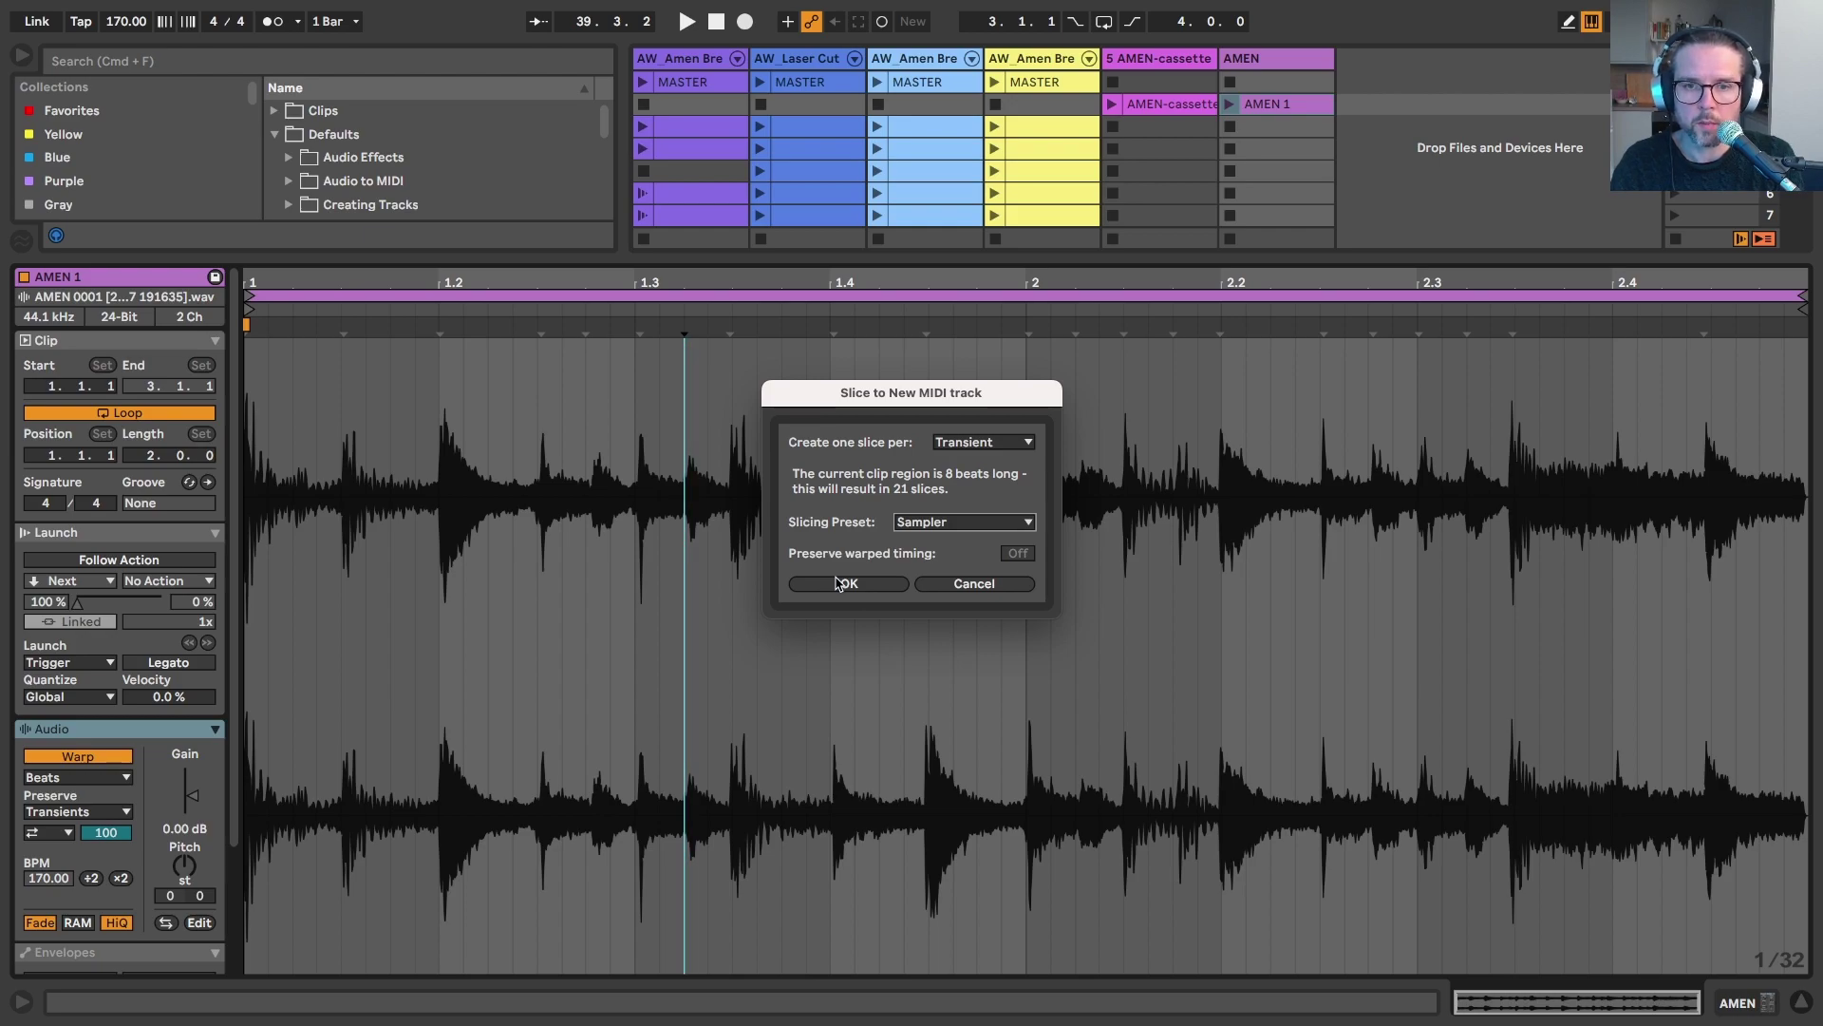
click(841, 583)
click(1244, 72)
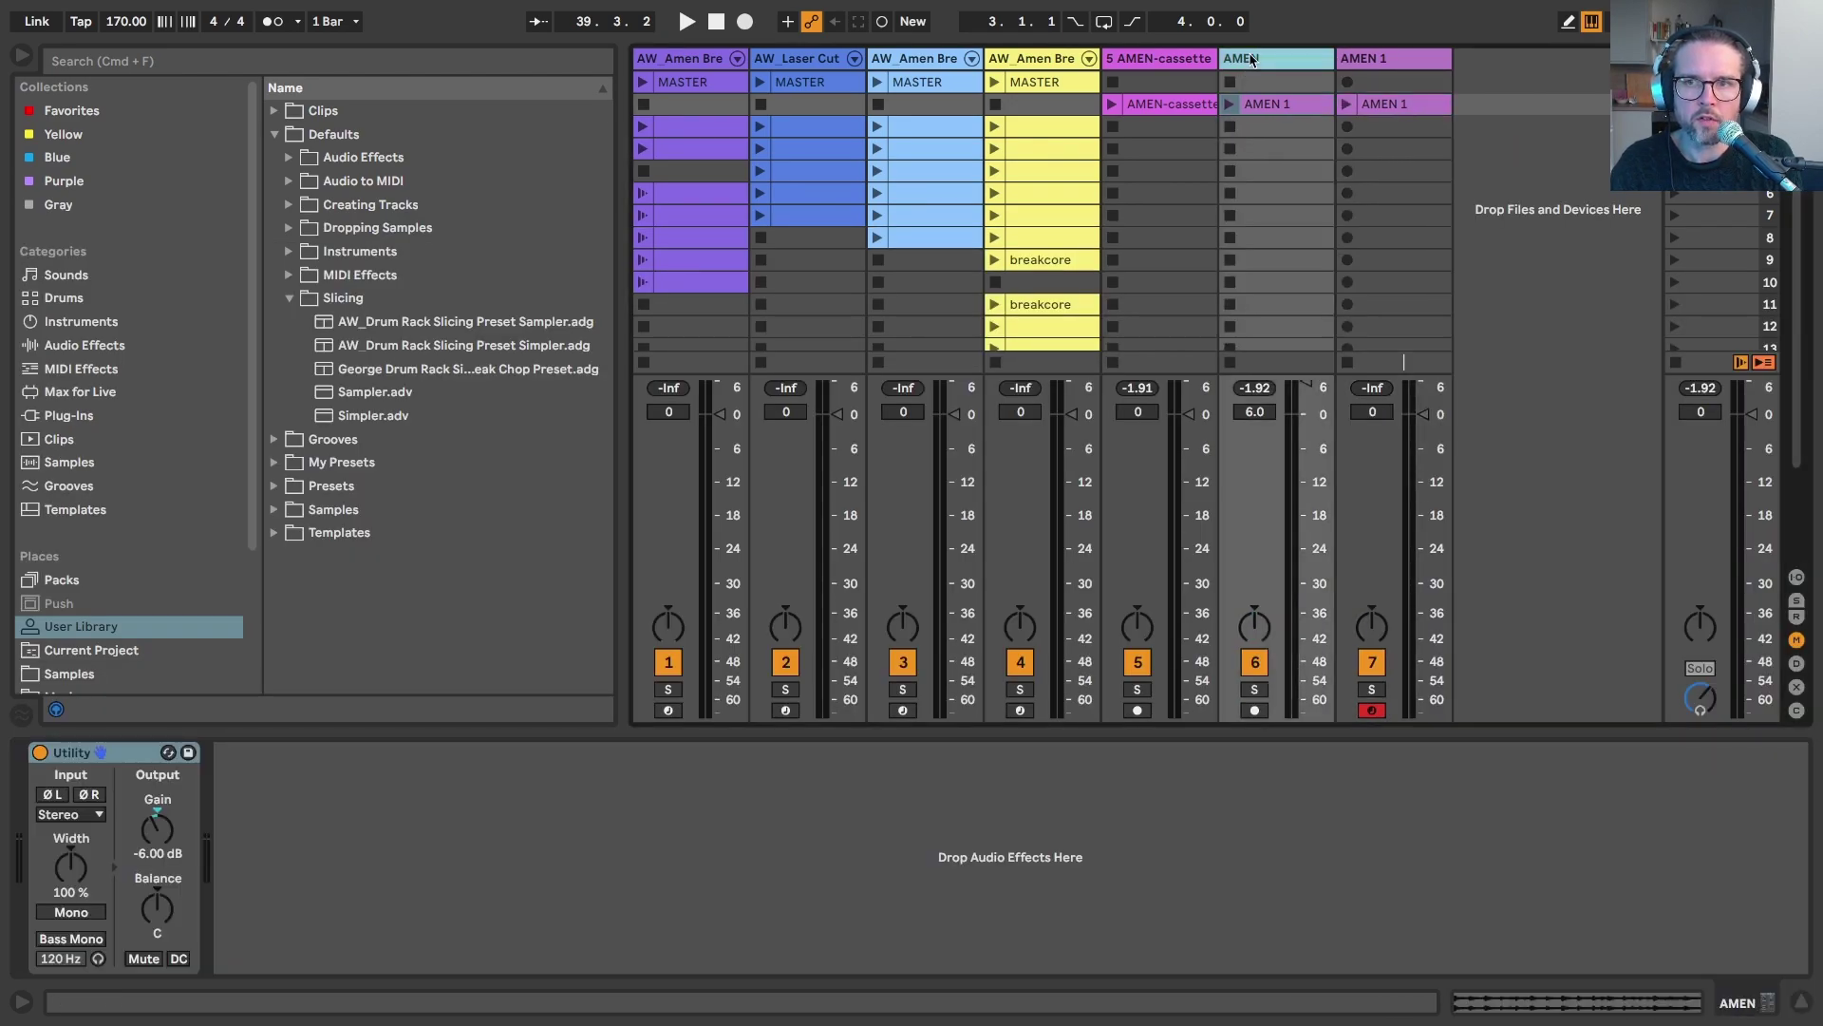
key(Delete)
Quantize all notes in the AMEN 1 MIDI clip to 1/16 at 100% and raise their velocities.
double_click(1246, 103)
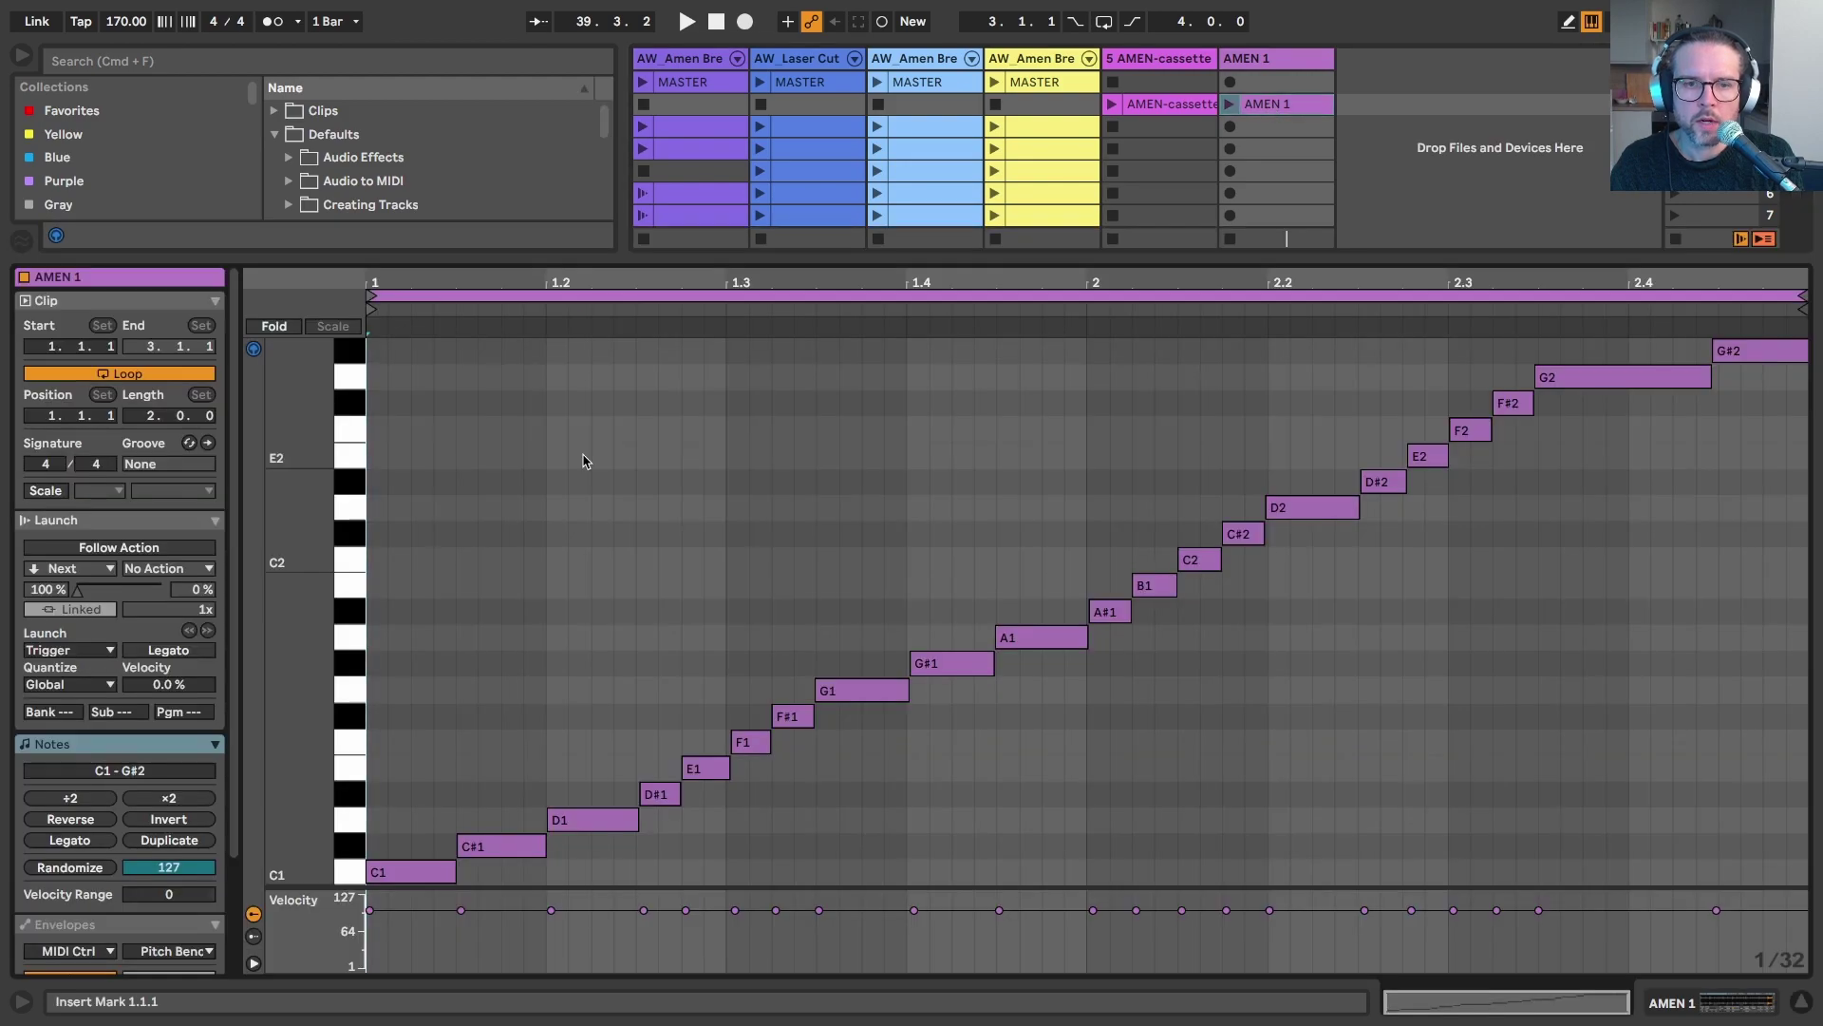
click(566, 641)
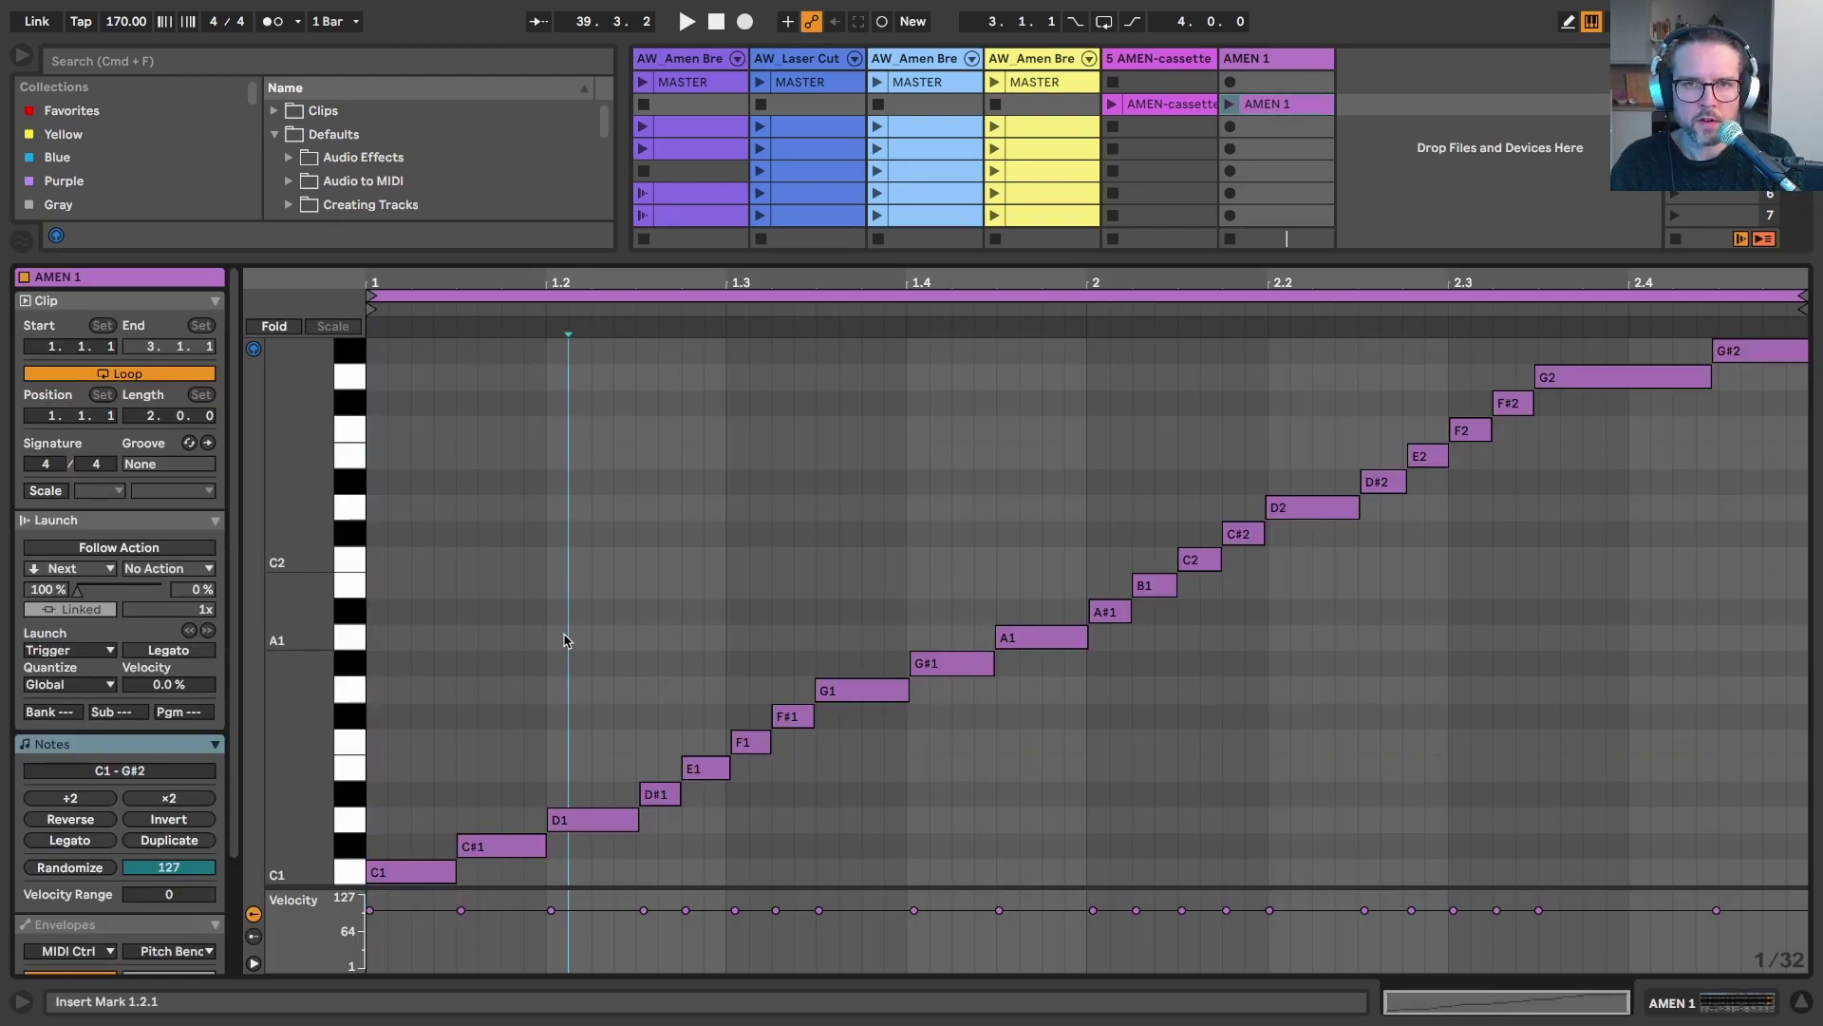
key(super+a)
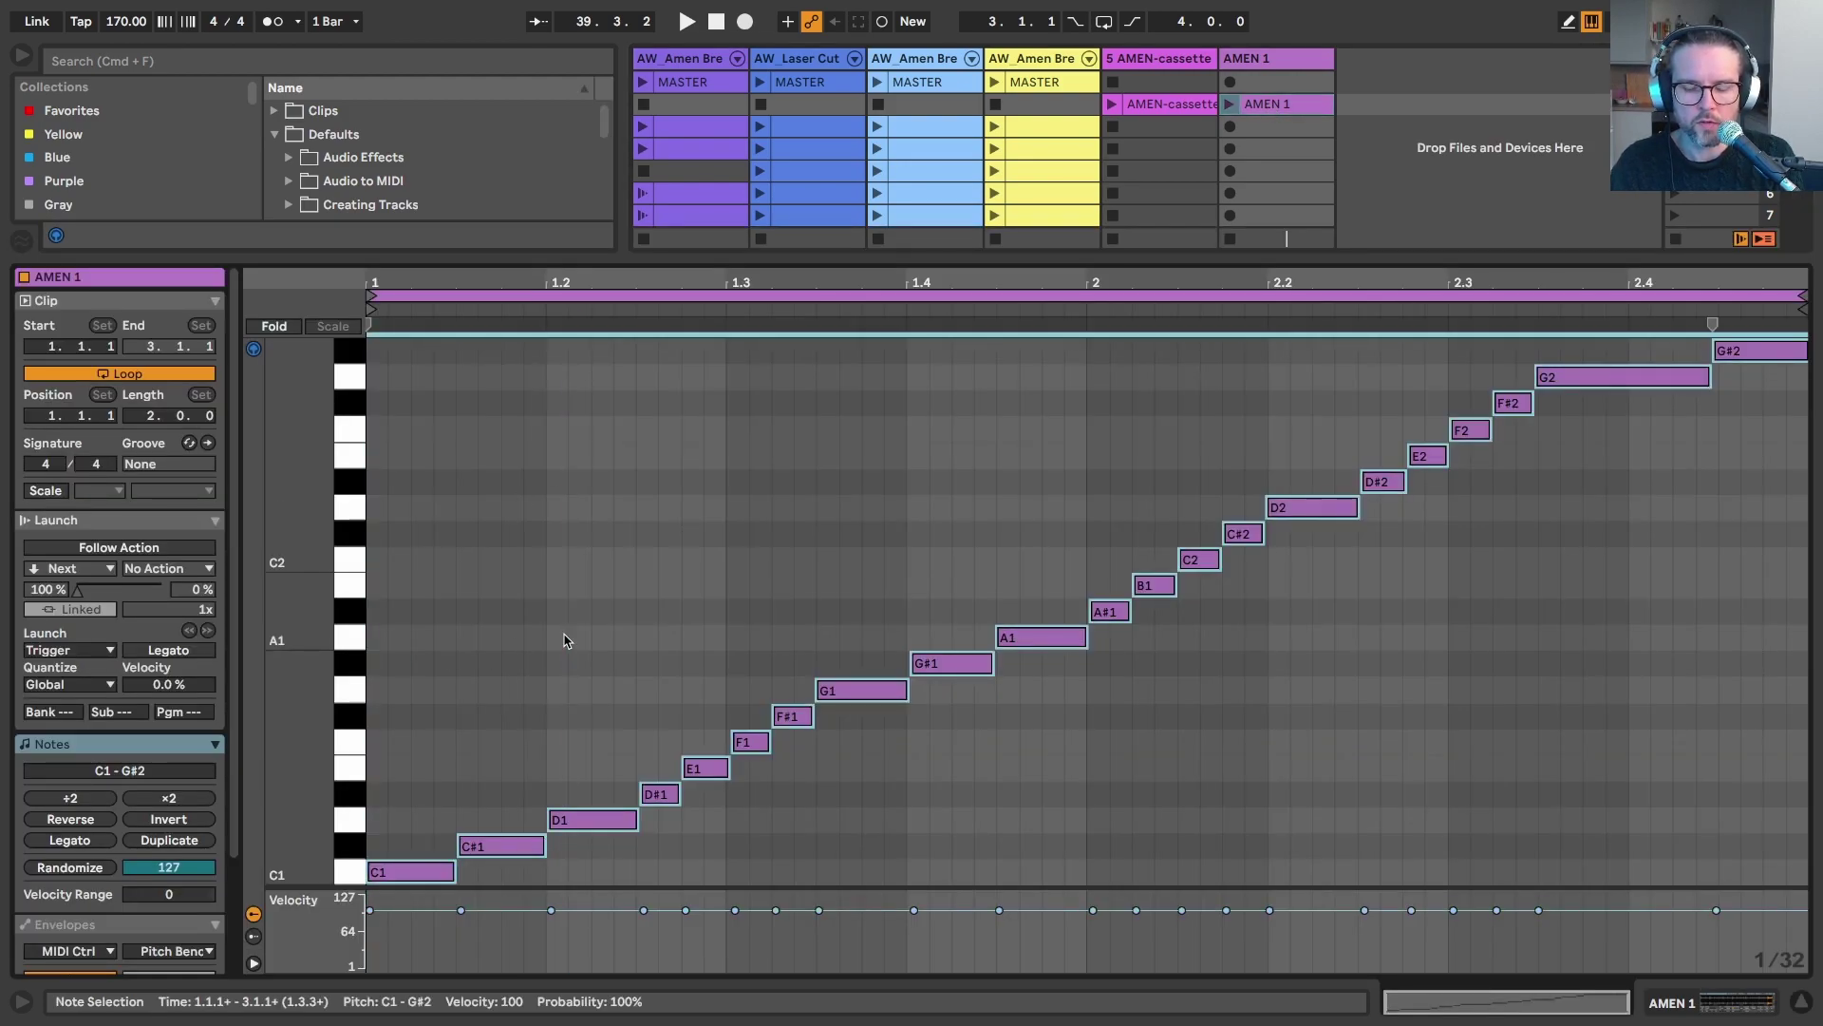
key(super+shift+u)
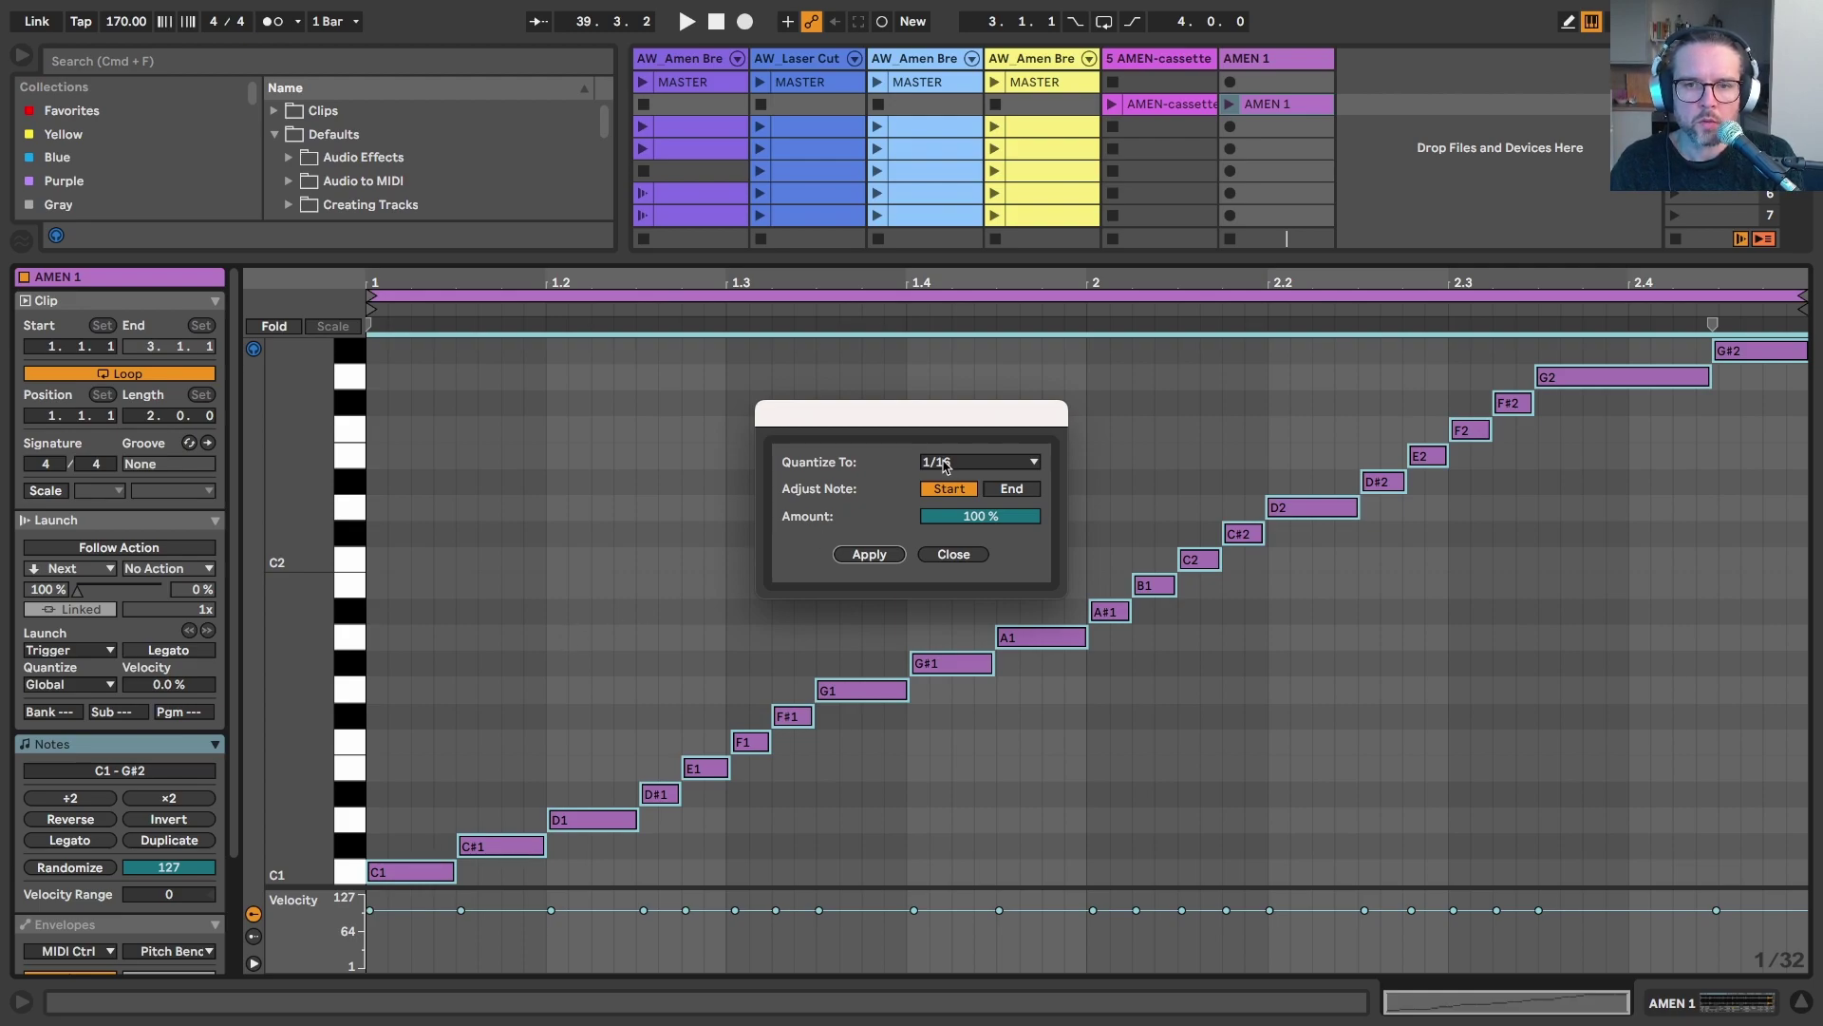
click(870, 553)
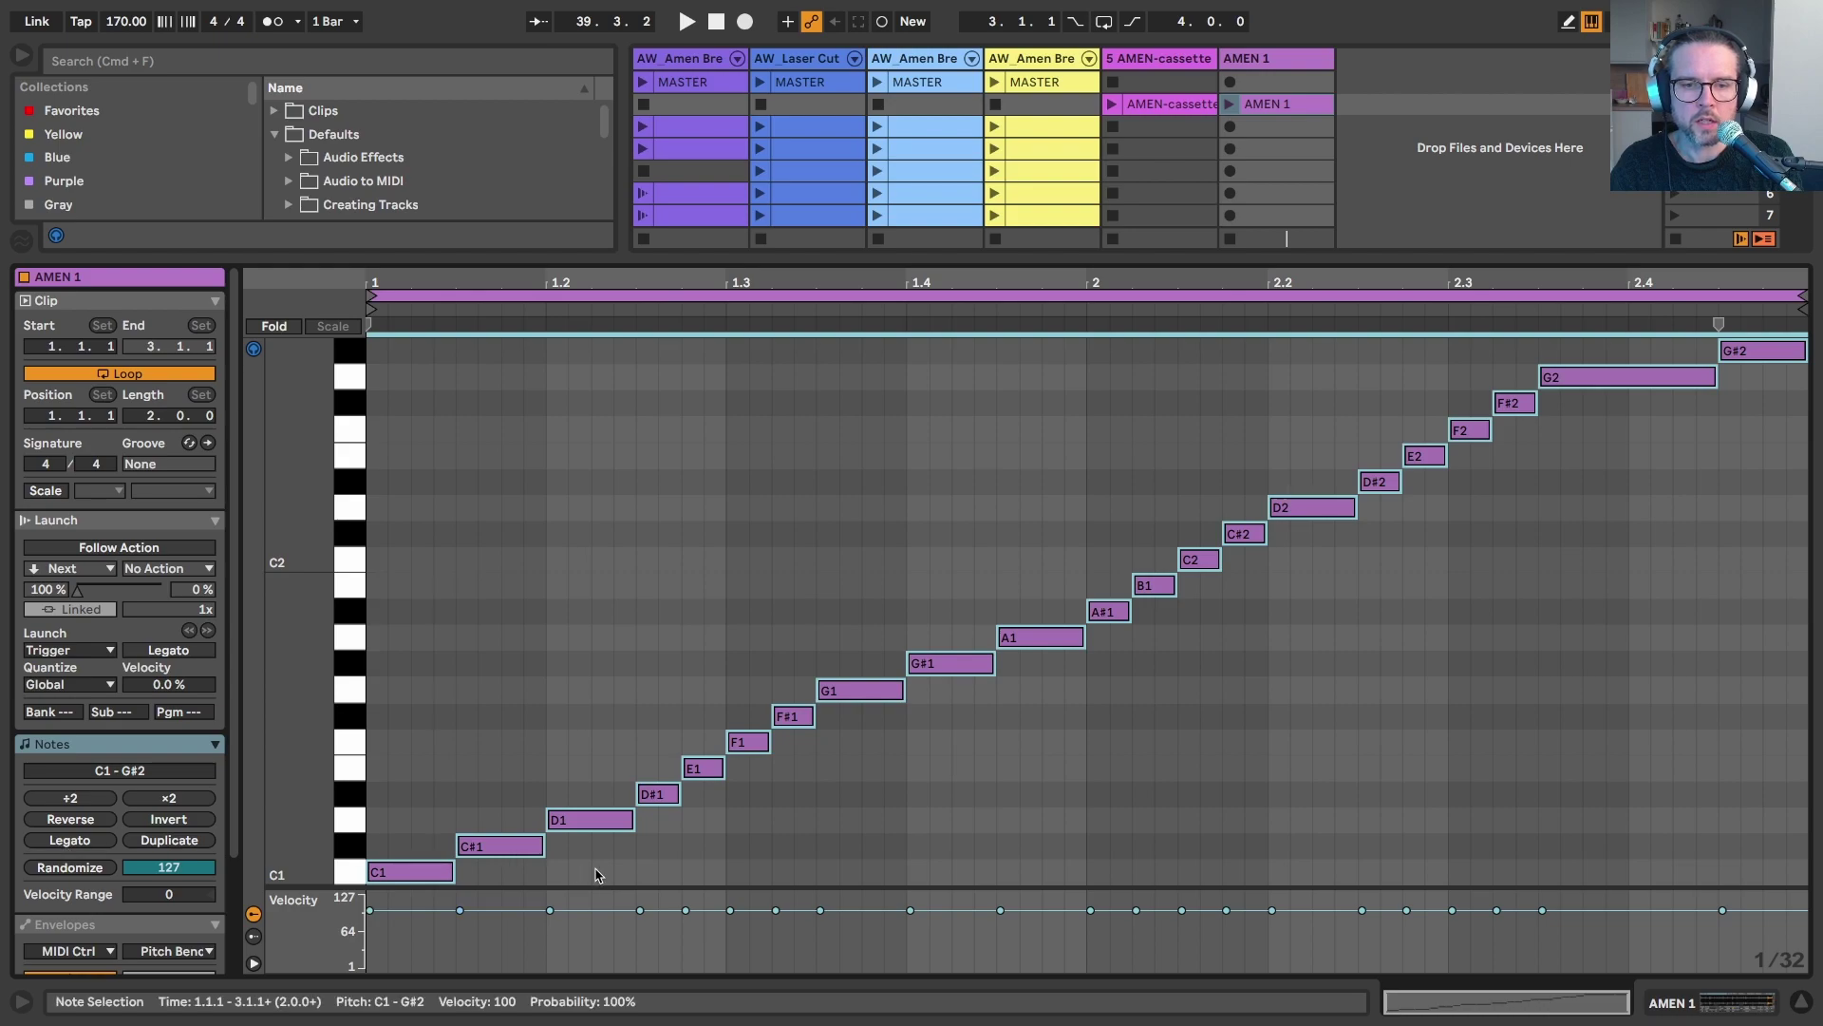
drag(597, 914, 598, 891)
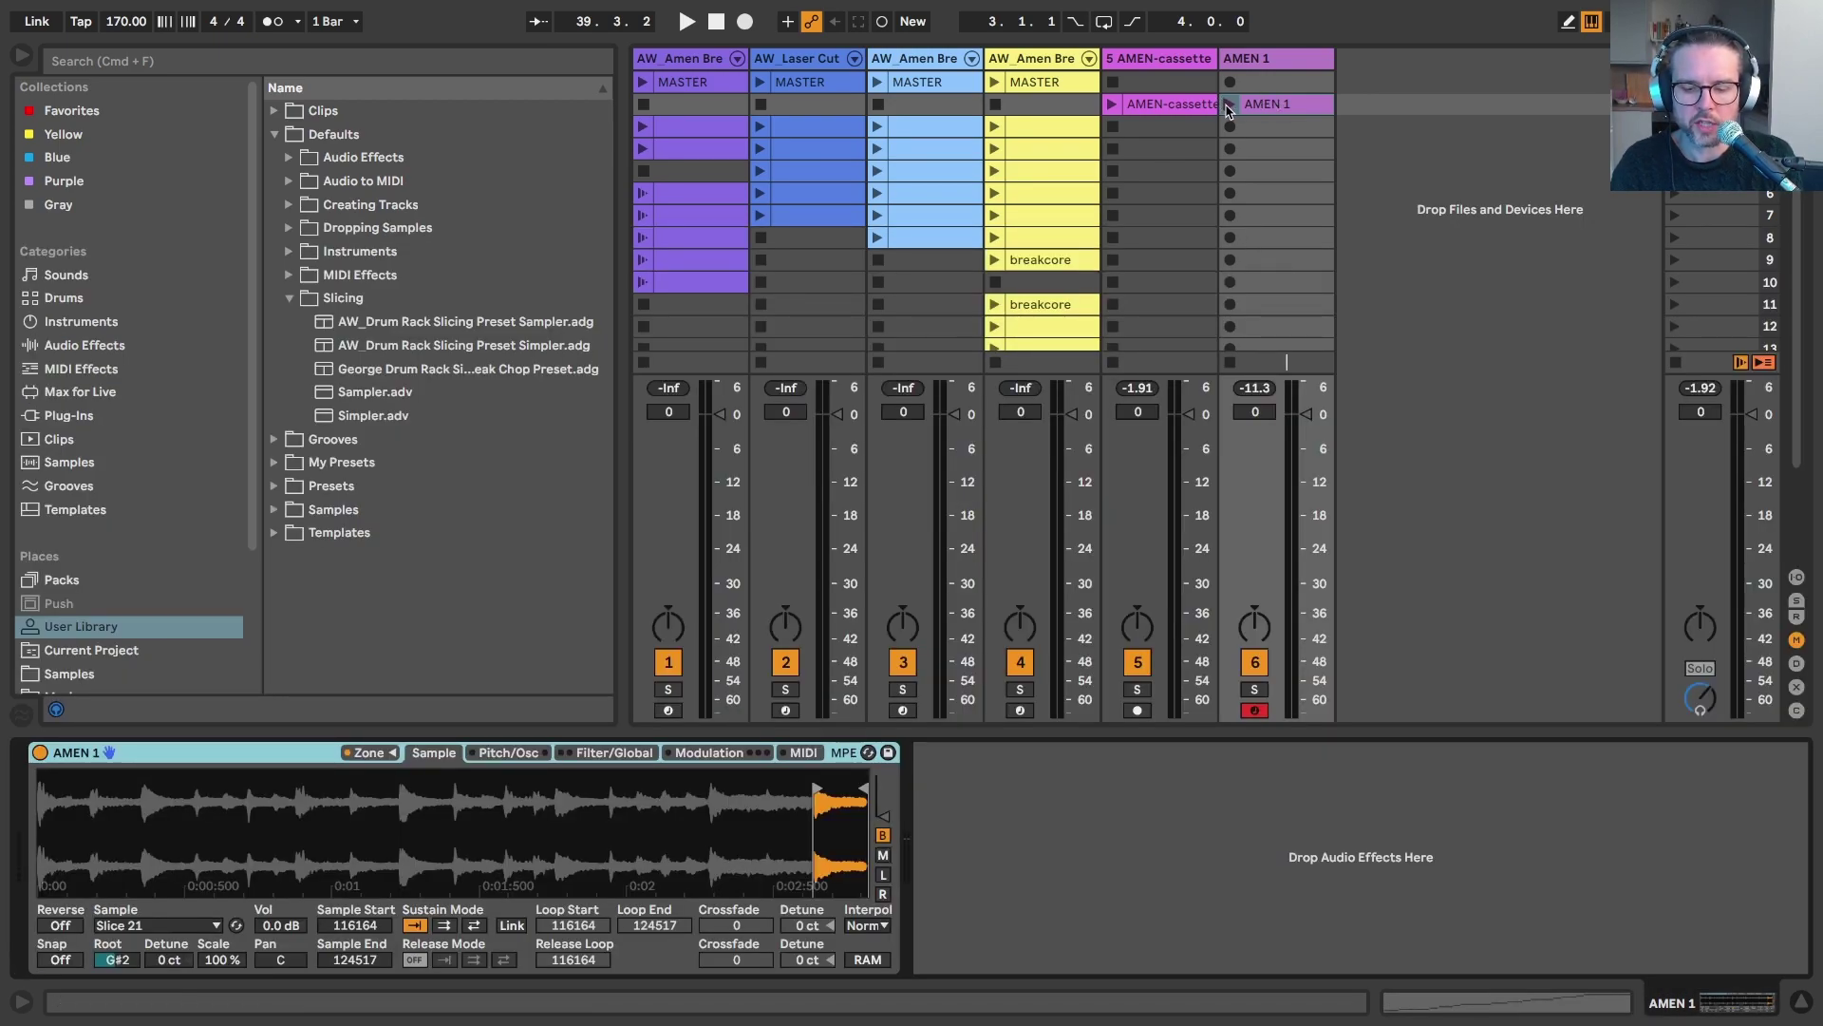
click(1227, 106)
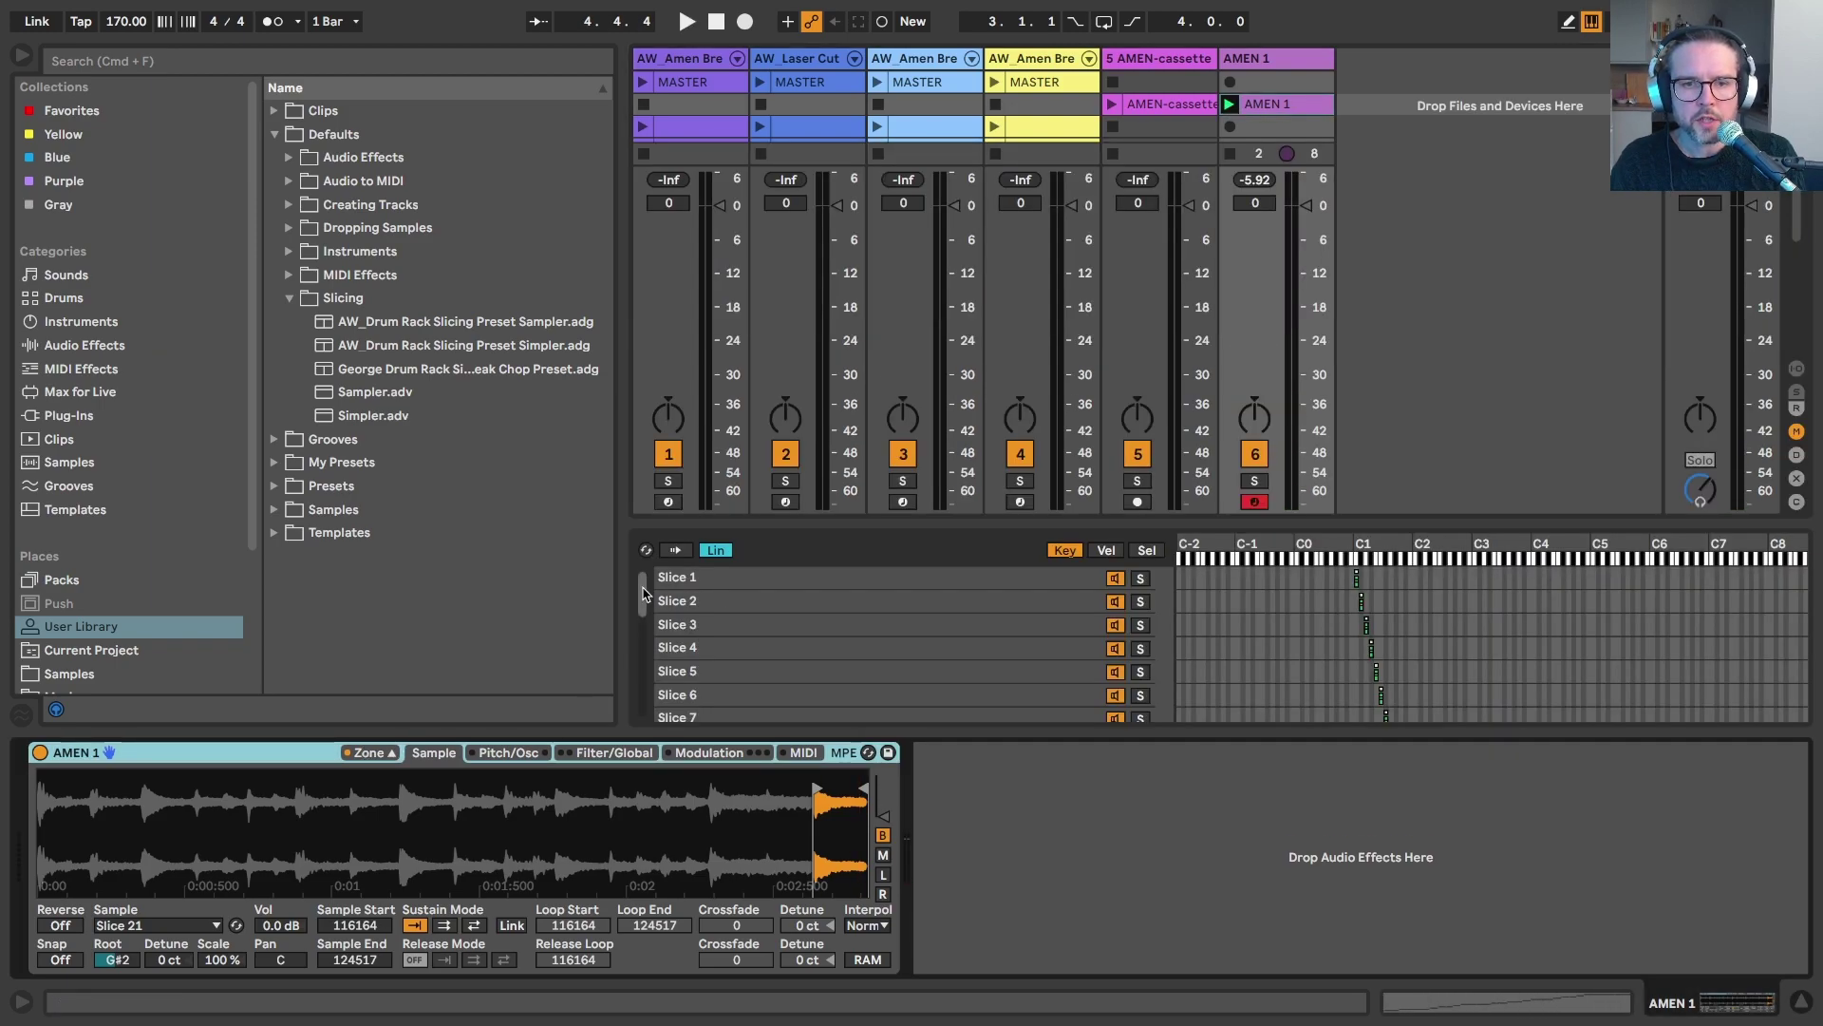
Select Slice 1 in the Sampler's zone list and fine-tune its sample start and end markers on the waveform.
click(686, 580)
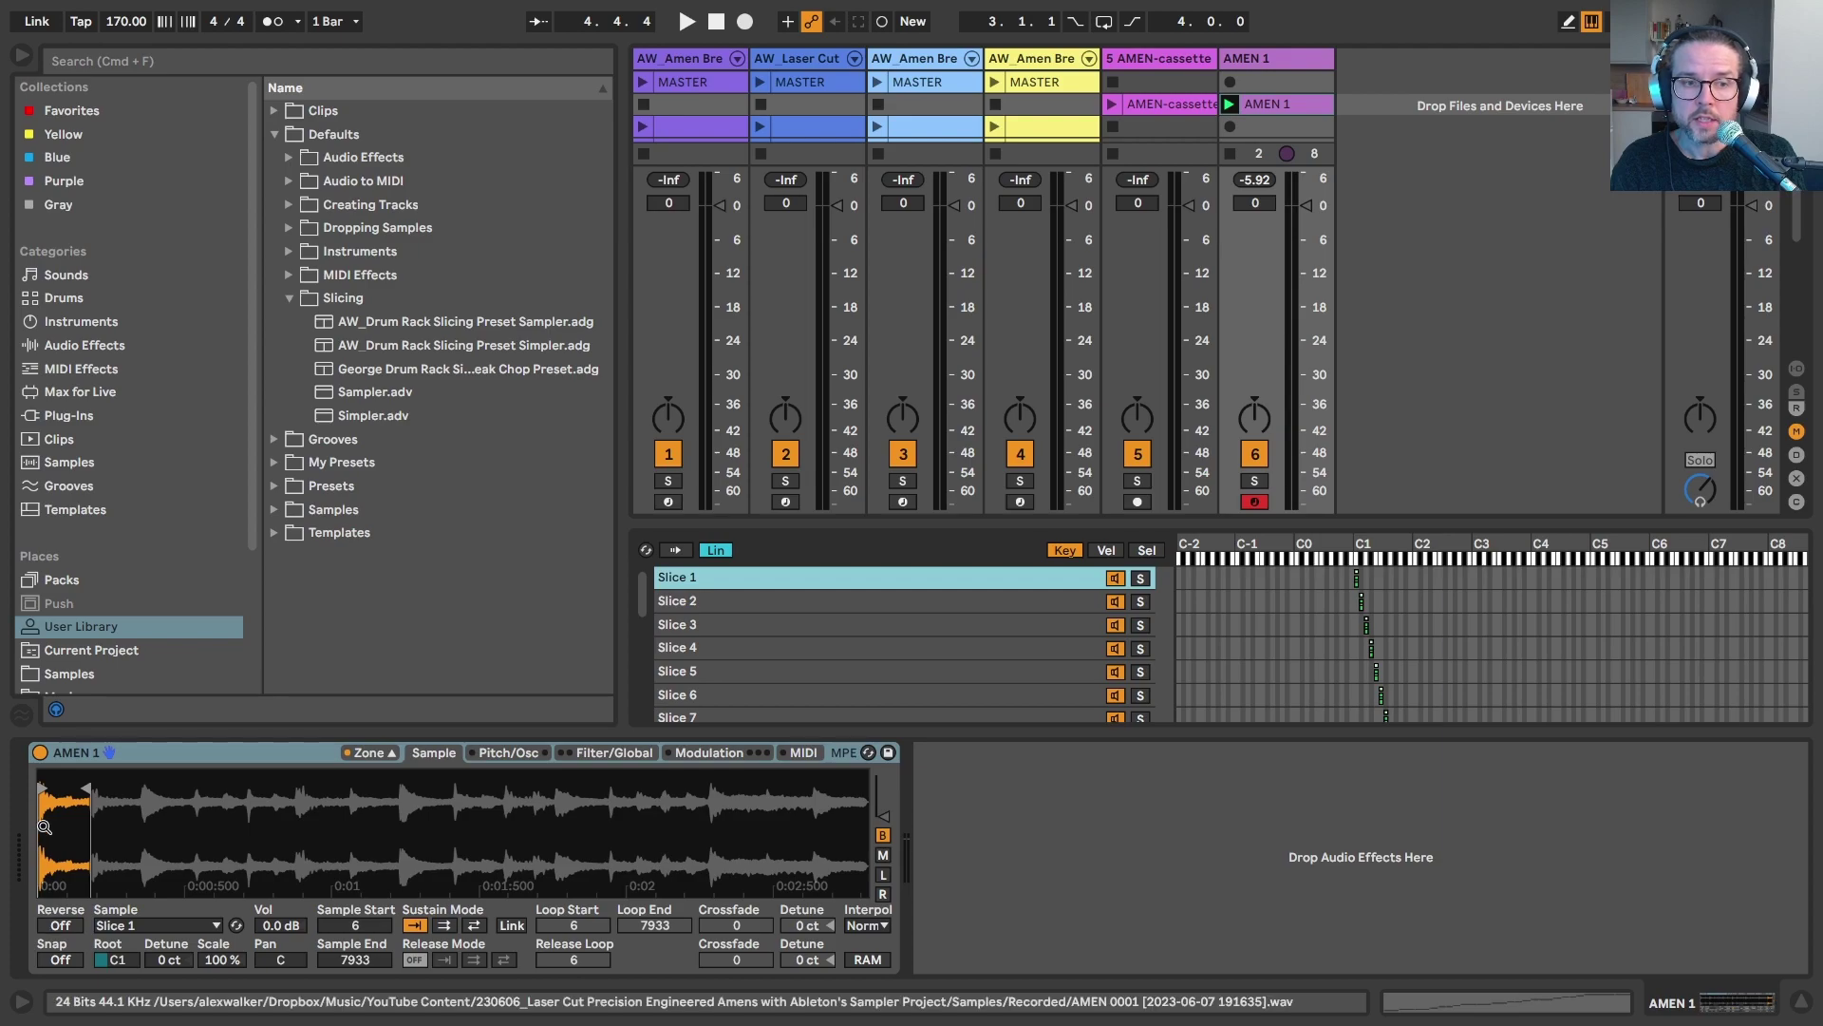
drag(42, 817, 42, 887)
scroll(39, 822, down, 4)
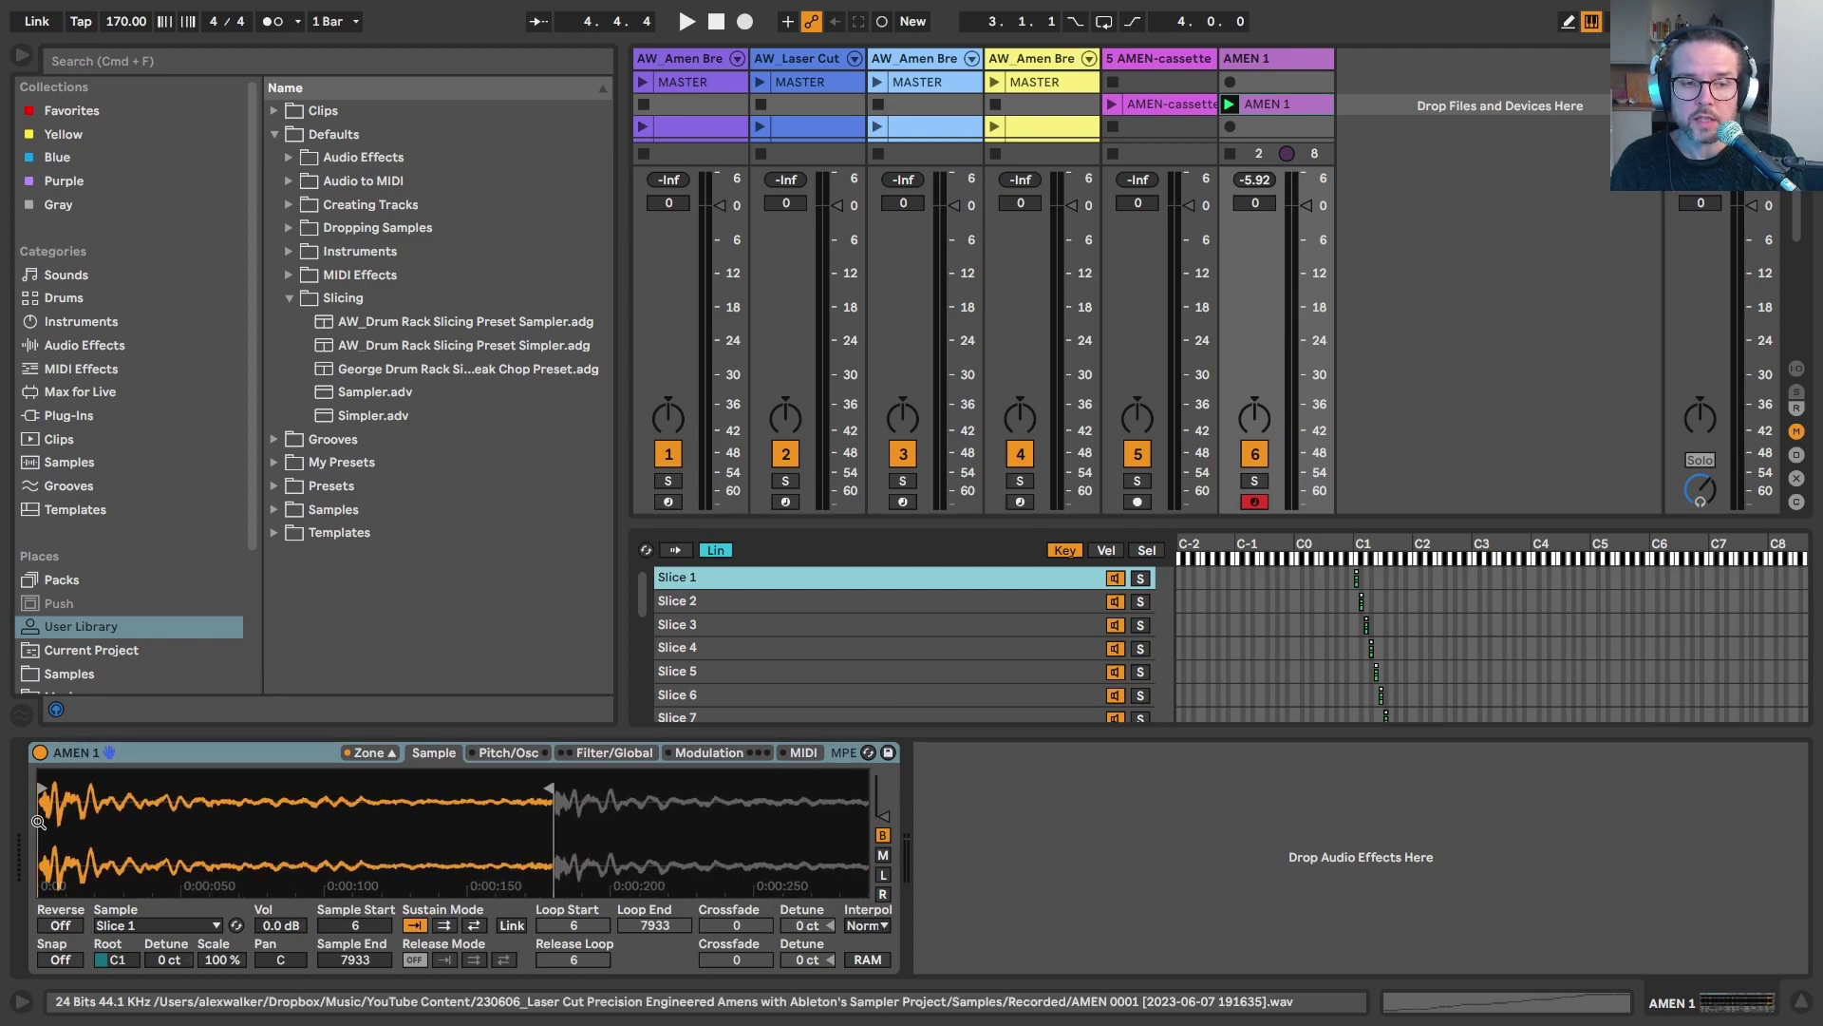
scroll(536, 856, up, 6)
mouse_move(628, 788)
mouse_down()
mouse_move(652, 790)
mouse_move(594, 760)
mouse_up()
Go through Slices 2 to 6 and tighten their sample start and end markers around each drum hit.
key(Down)
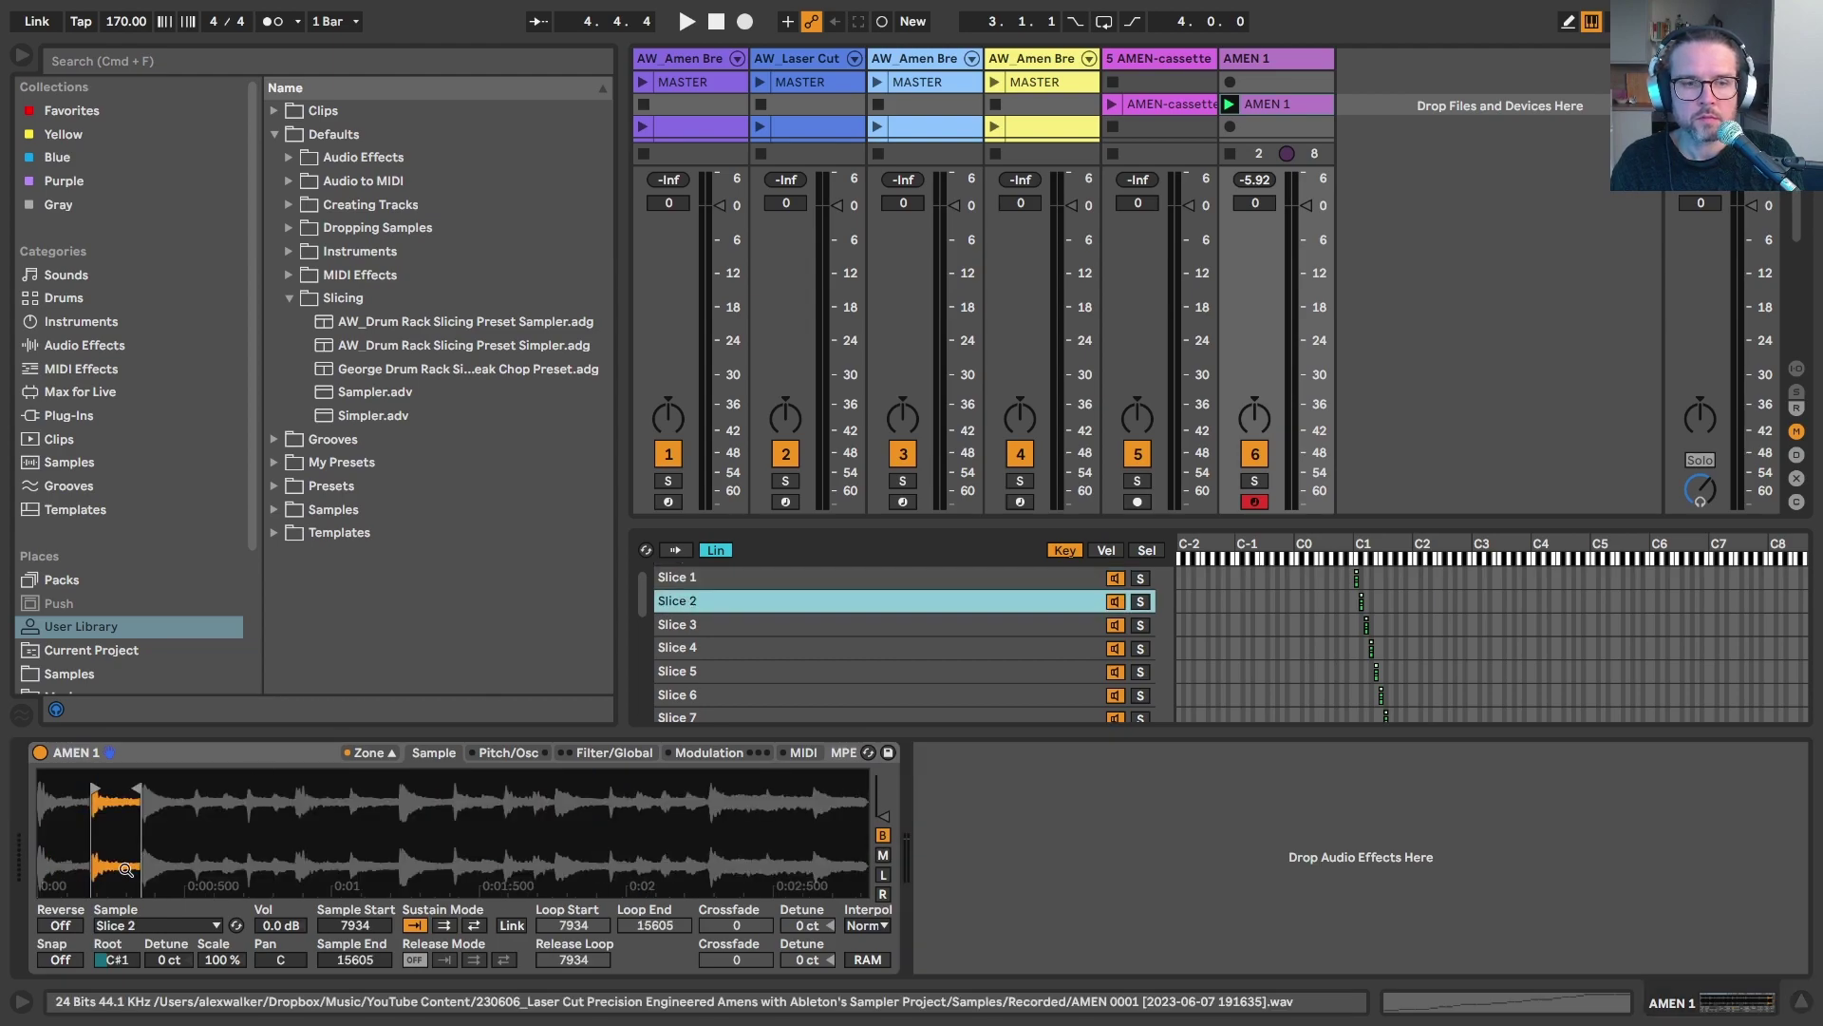
key(Down)
key(Down)
key(Down)
key(Down)
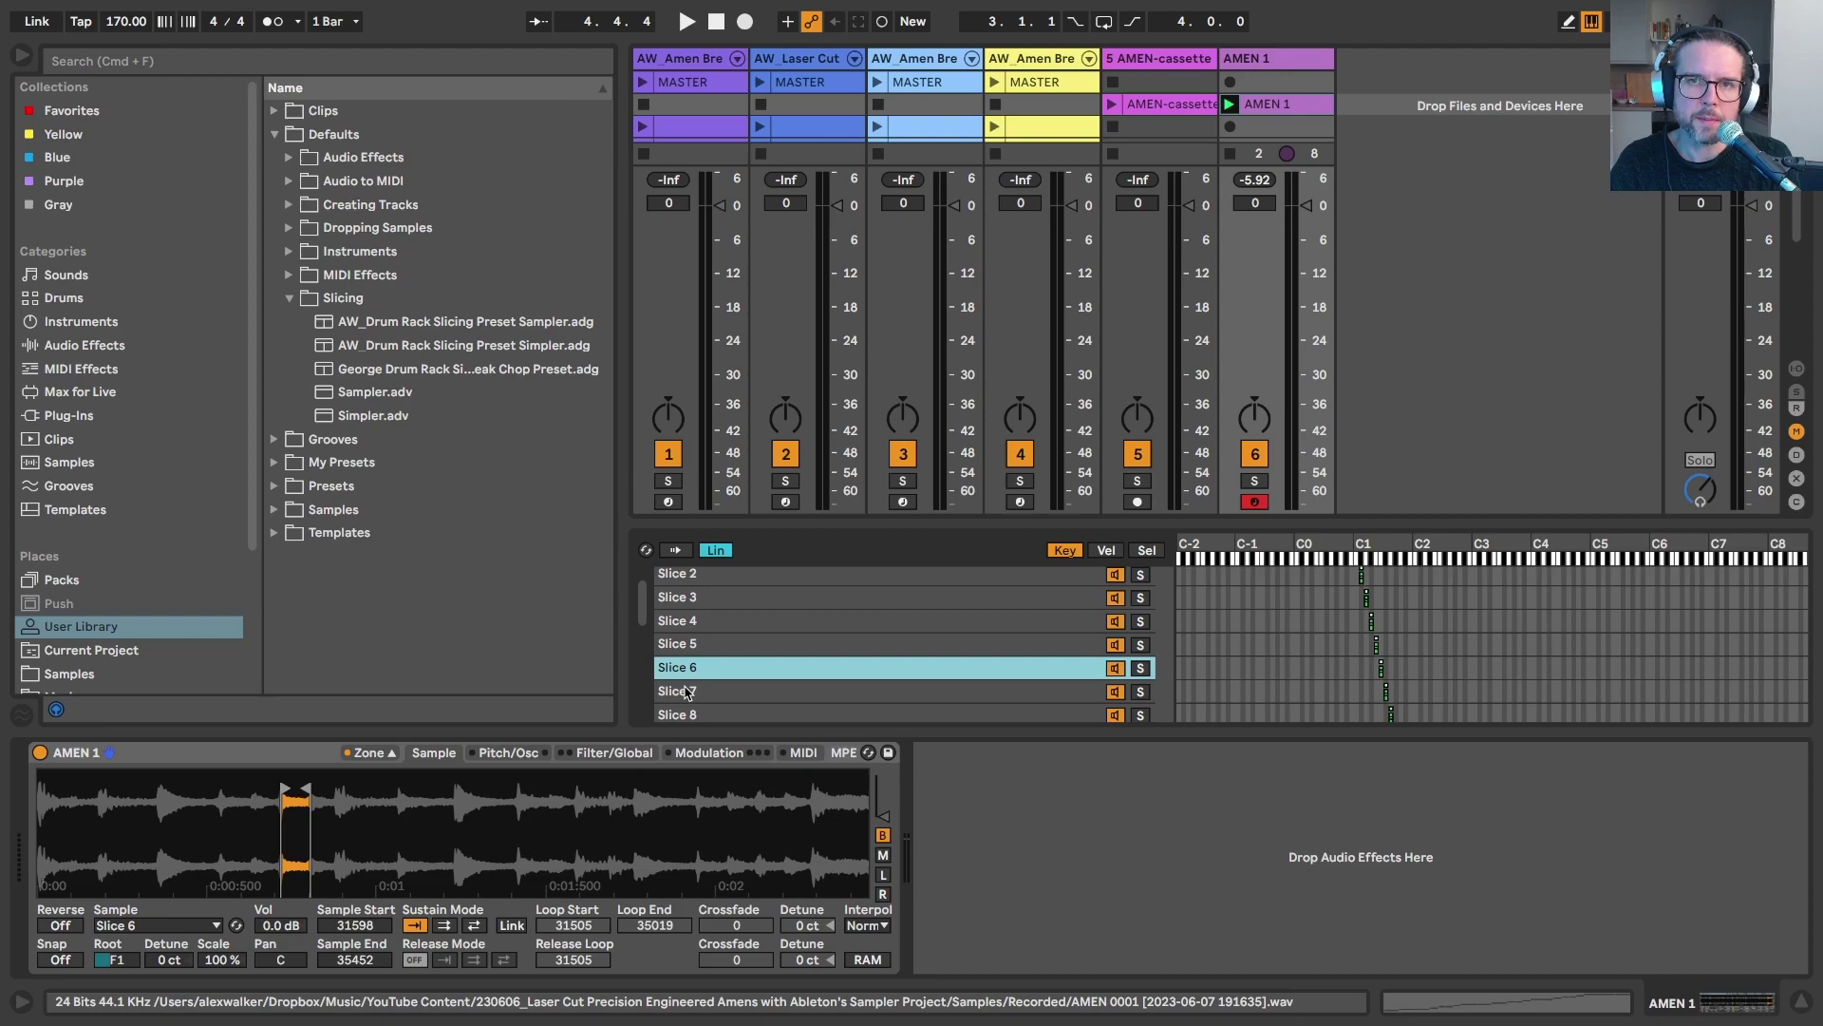
Continue through Slices 7 to 12, aligning each sample start and end with its transient.
key(Down)
key(Down)
key(Down)
key(Down)
key(Down)
key(Down)
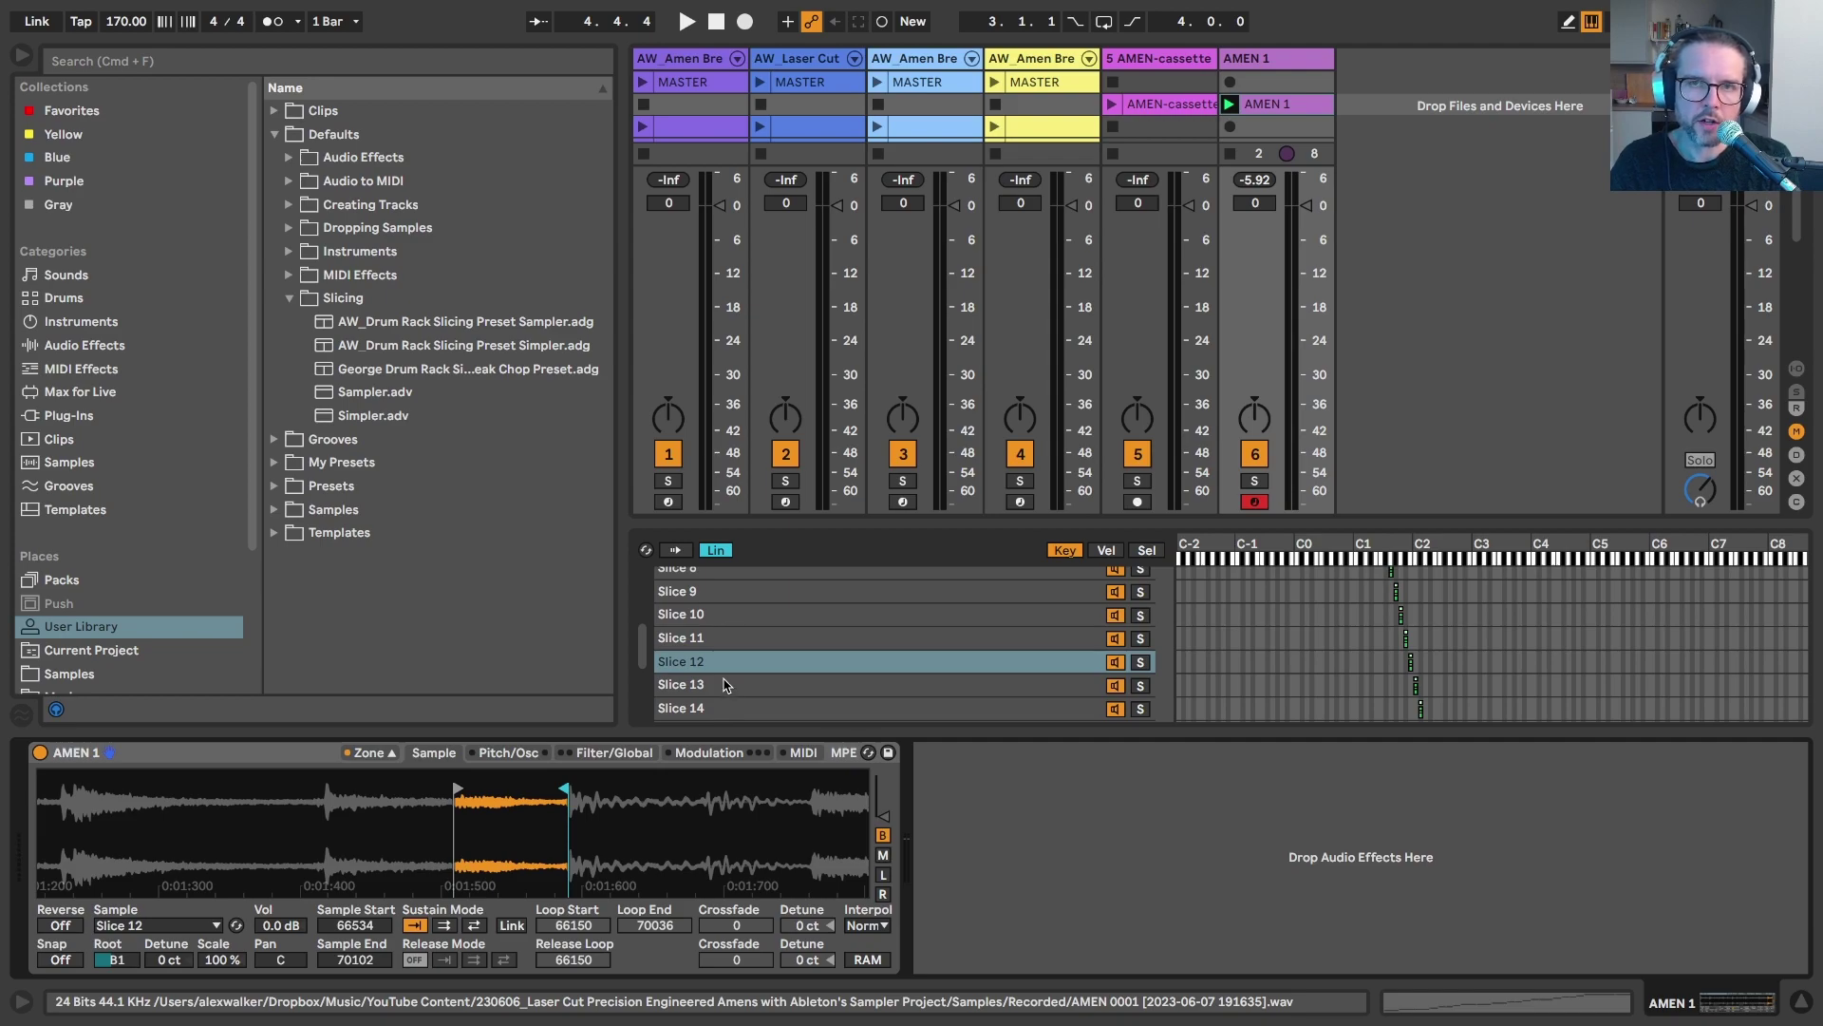
Refine the sample start and end markers of Slices 13 to 16 against the waveform.
key(Down)
key(Down)
key(Down)
key(Down)
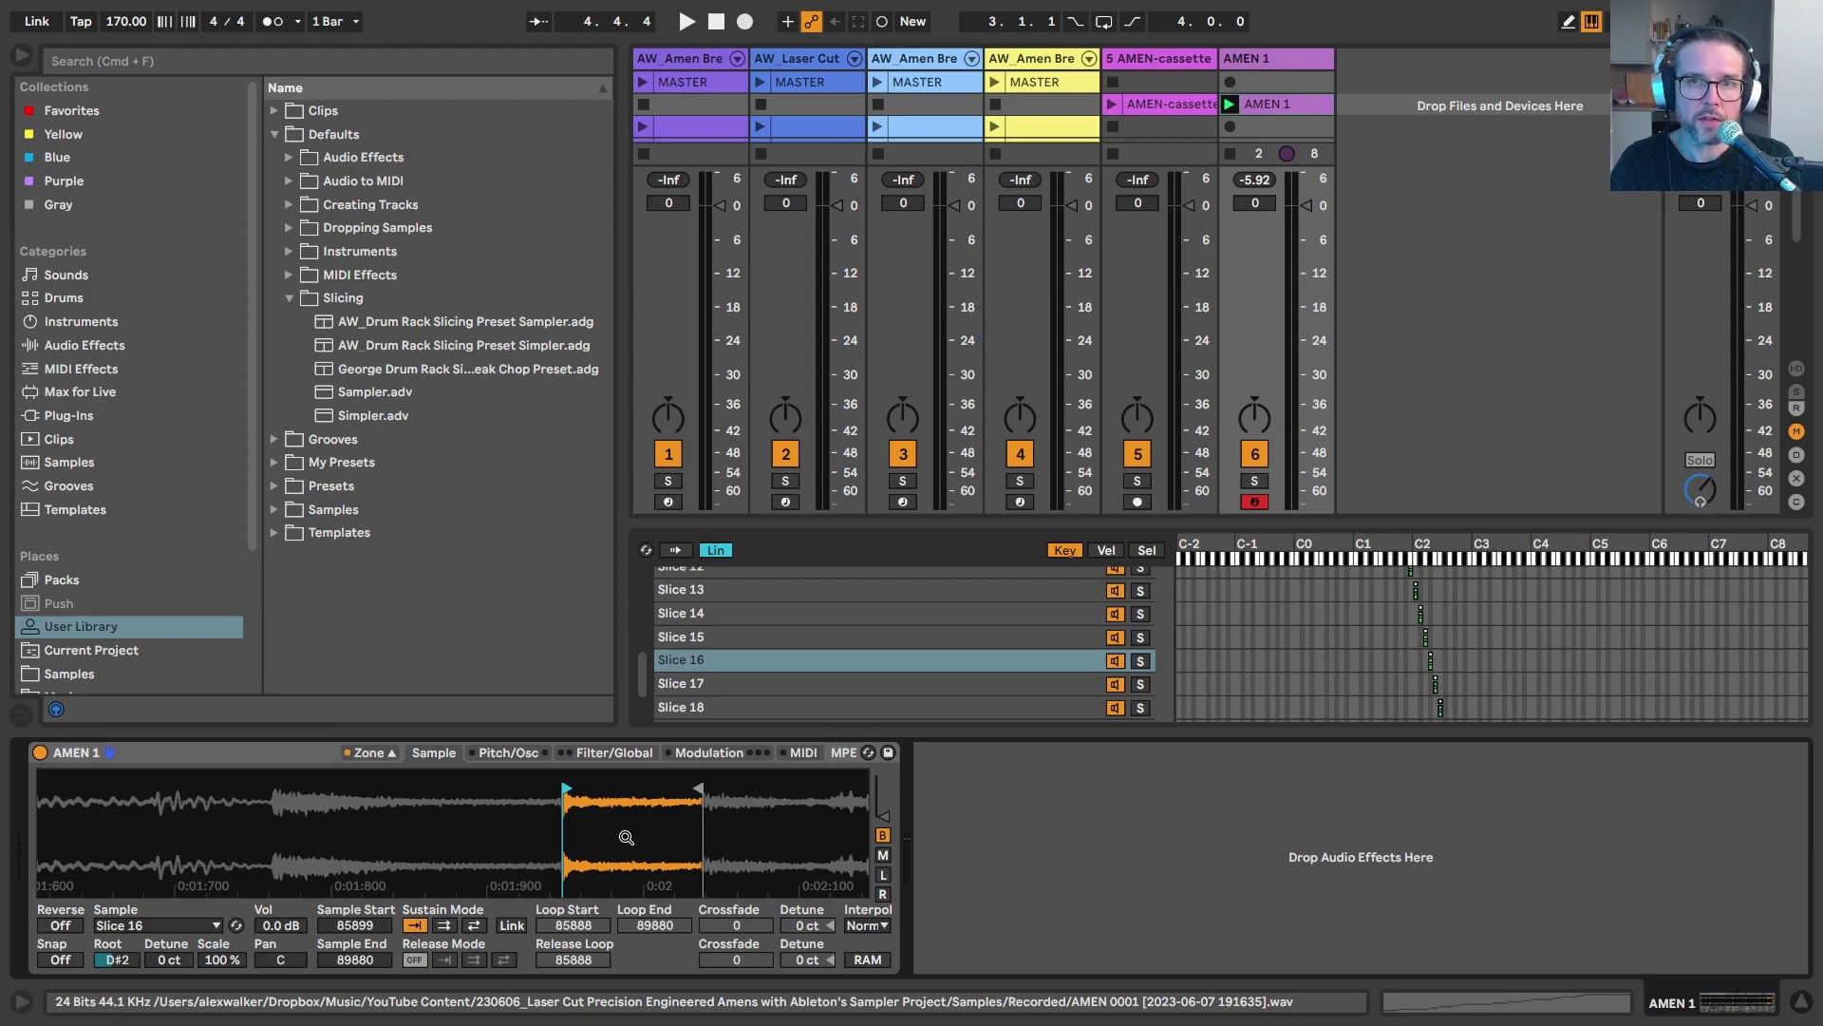
drag(566, 808, 510, 829)
scroll(495, 806, up, 3)
drag(491, 790, 483, 784)
mouse_move(566, 825)
mouse_down()
mouse_move(631, 793)
mouse_move(630, 822)
mouse_move(570, 846)
mouse_up()
Trim Slices 17 to 21, with Slice 21's Sample Start at 116324, then hide the zone list and play the clip.
click(725, 683)
scroll(724, 679, down, 3)
click(726, 708)
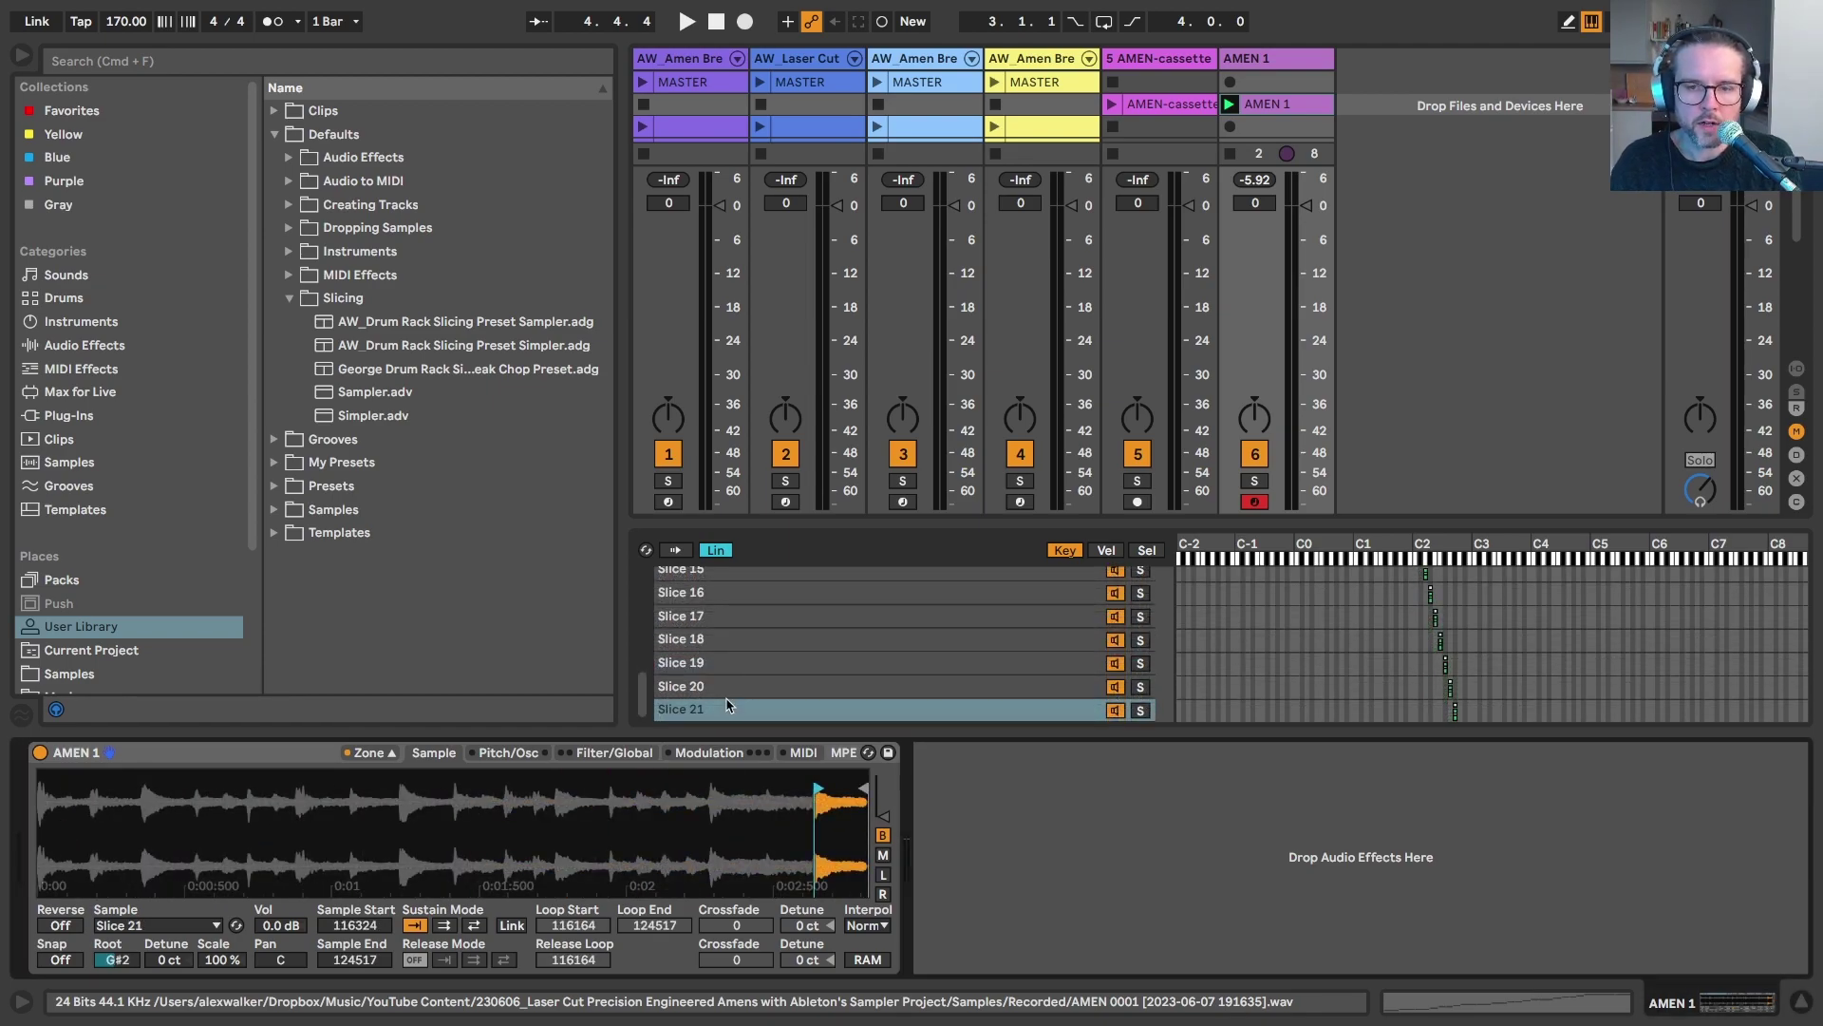
click(369, 752)
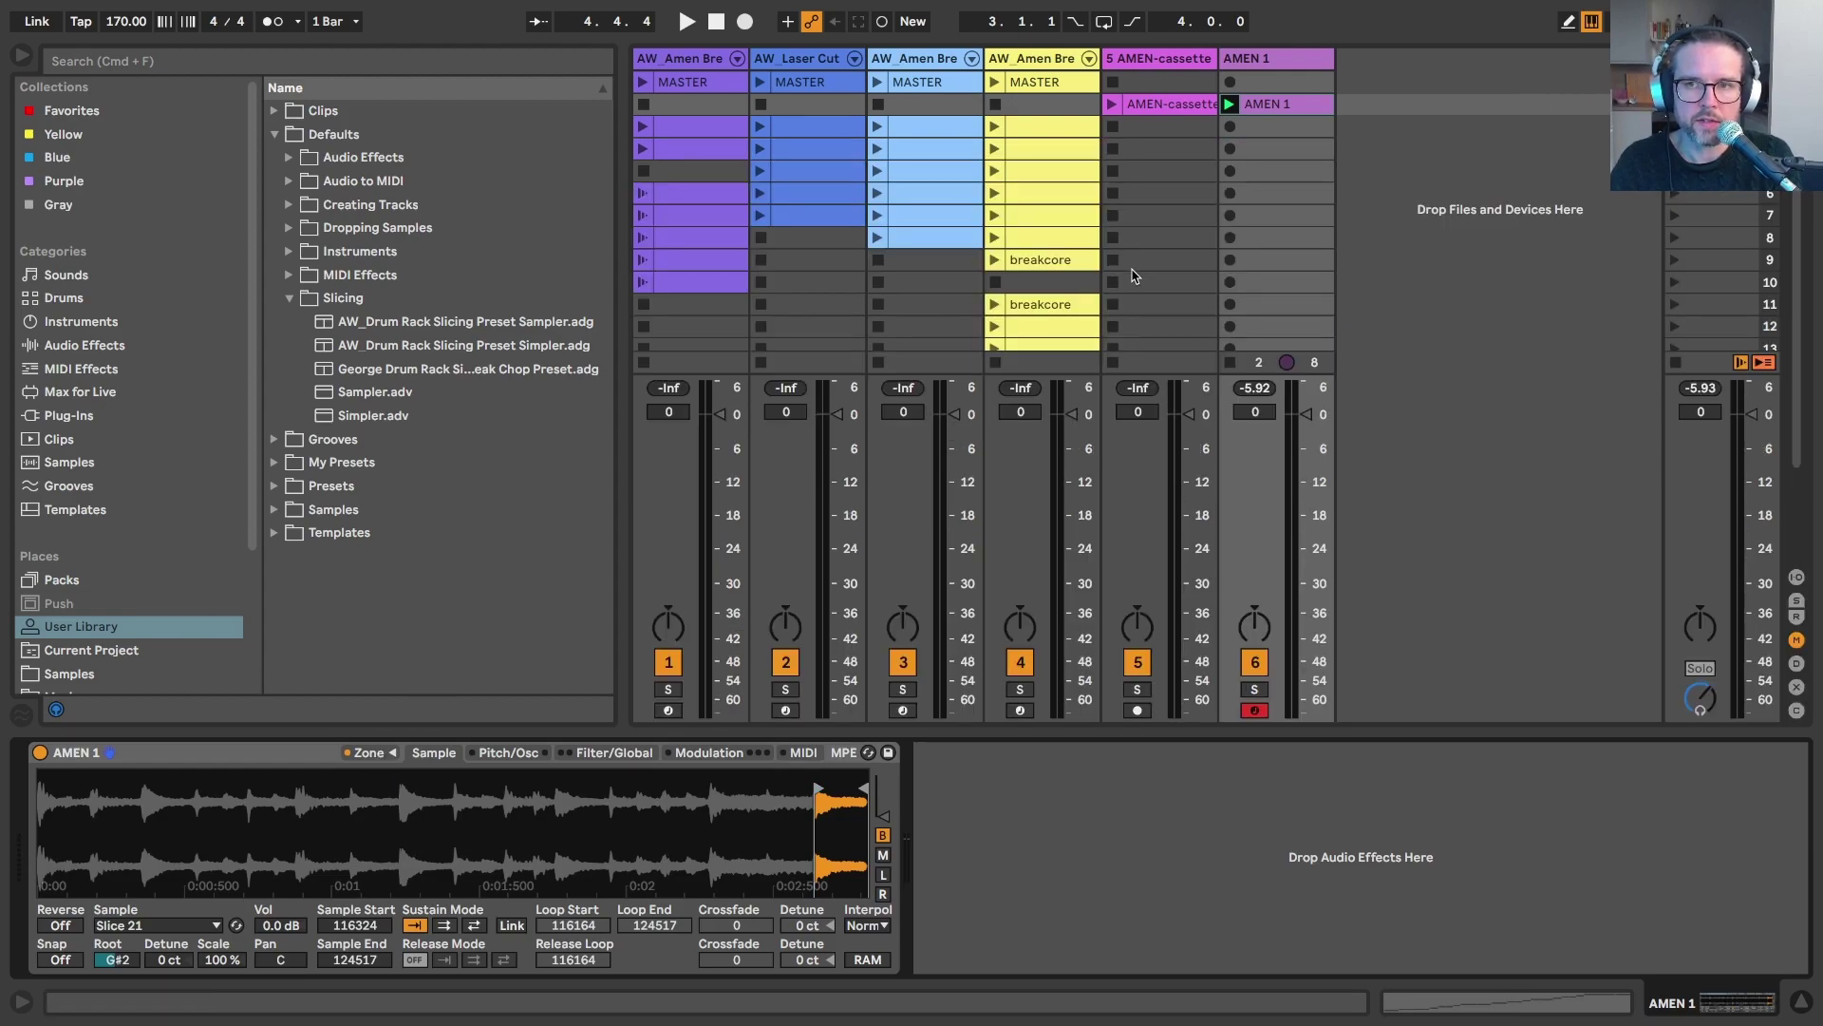
key(space)
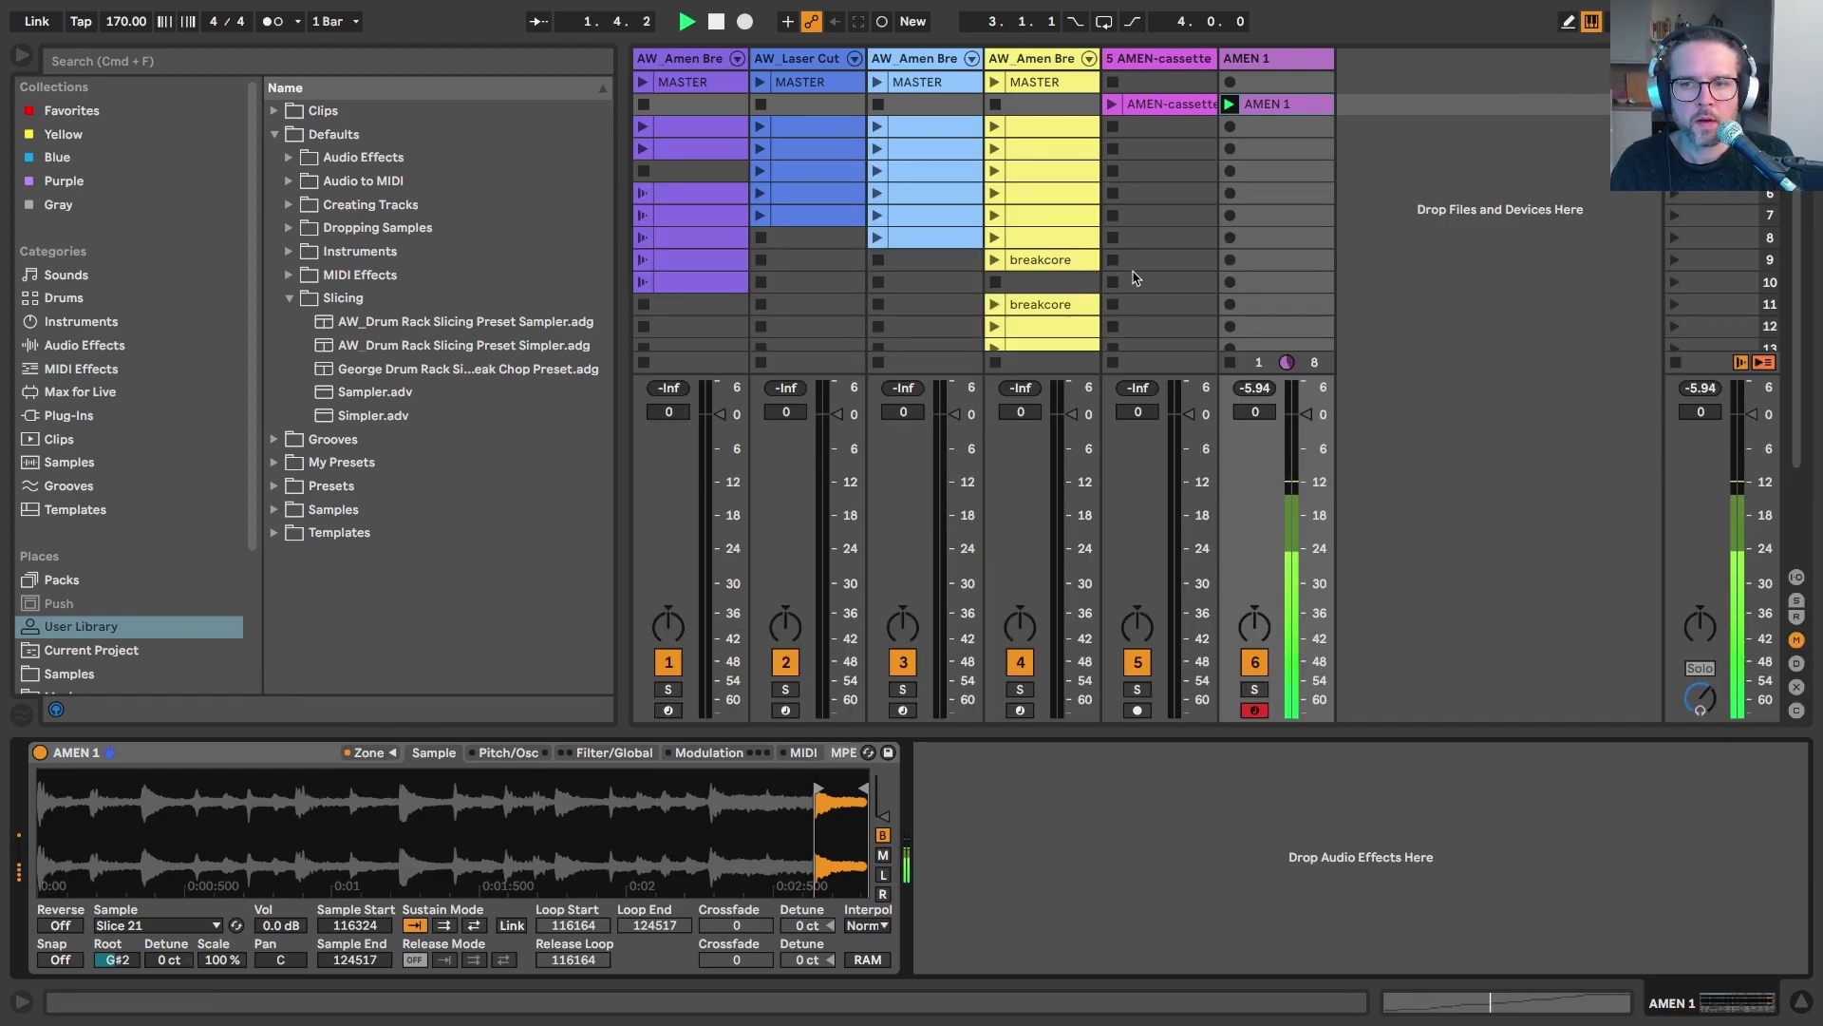
Group the Sampler into an Instrument Rack and map its Transpose to Macro 1.
click(183, 765)
key(super+g)
click(799, 752)
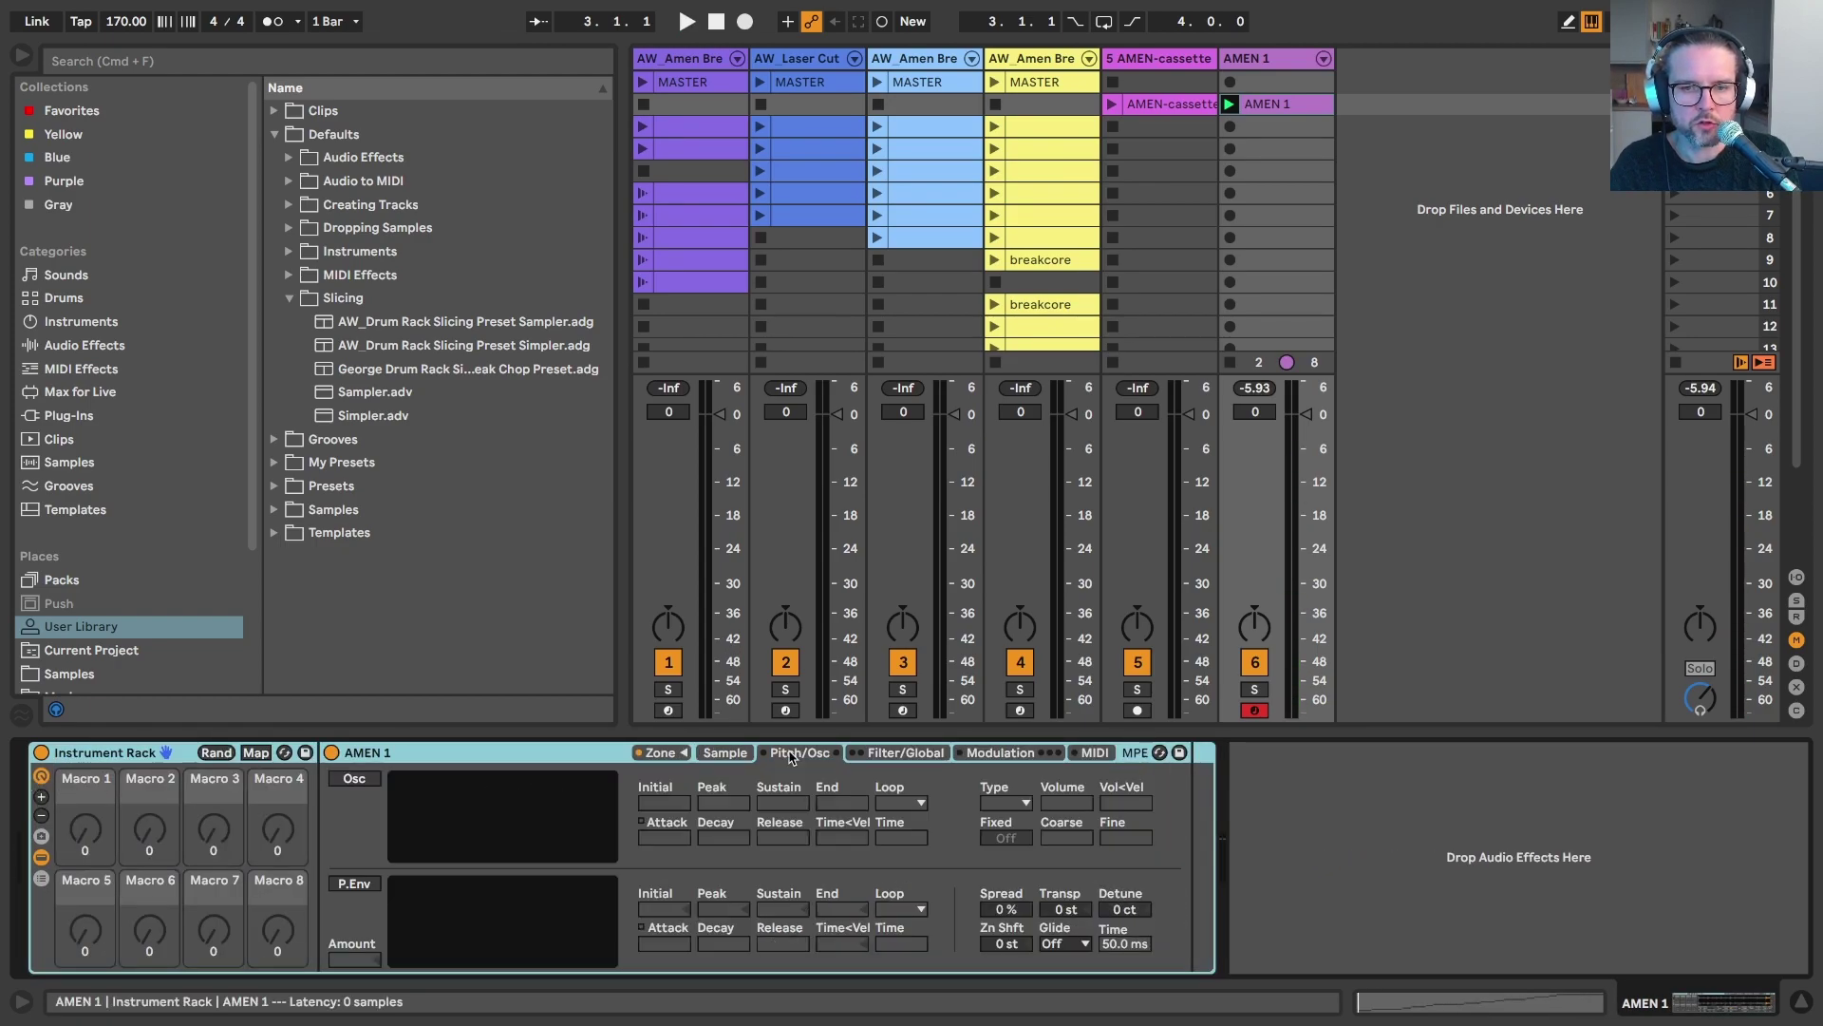
right_click(1063, 908)
click(1101, 633)
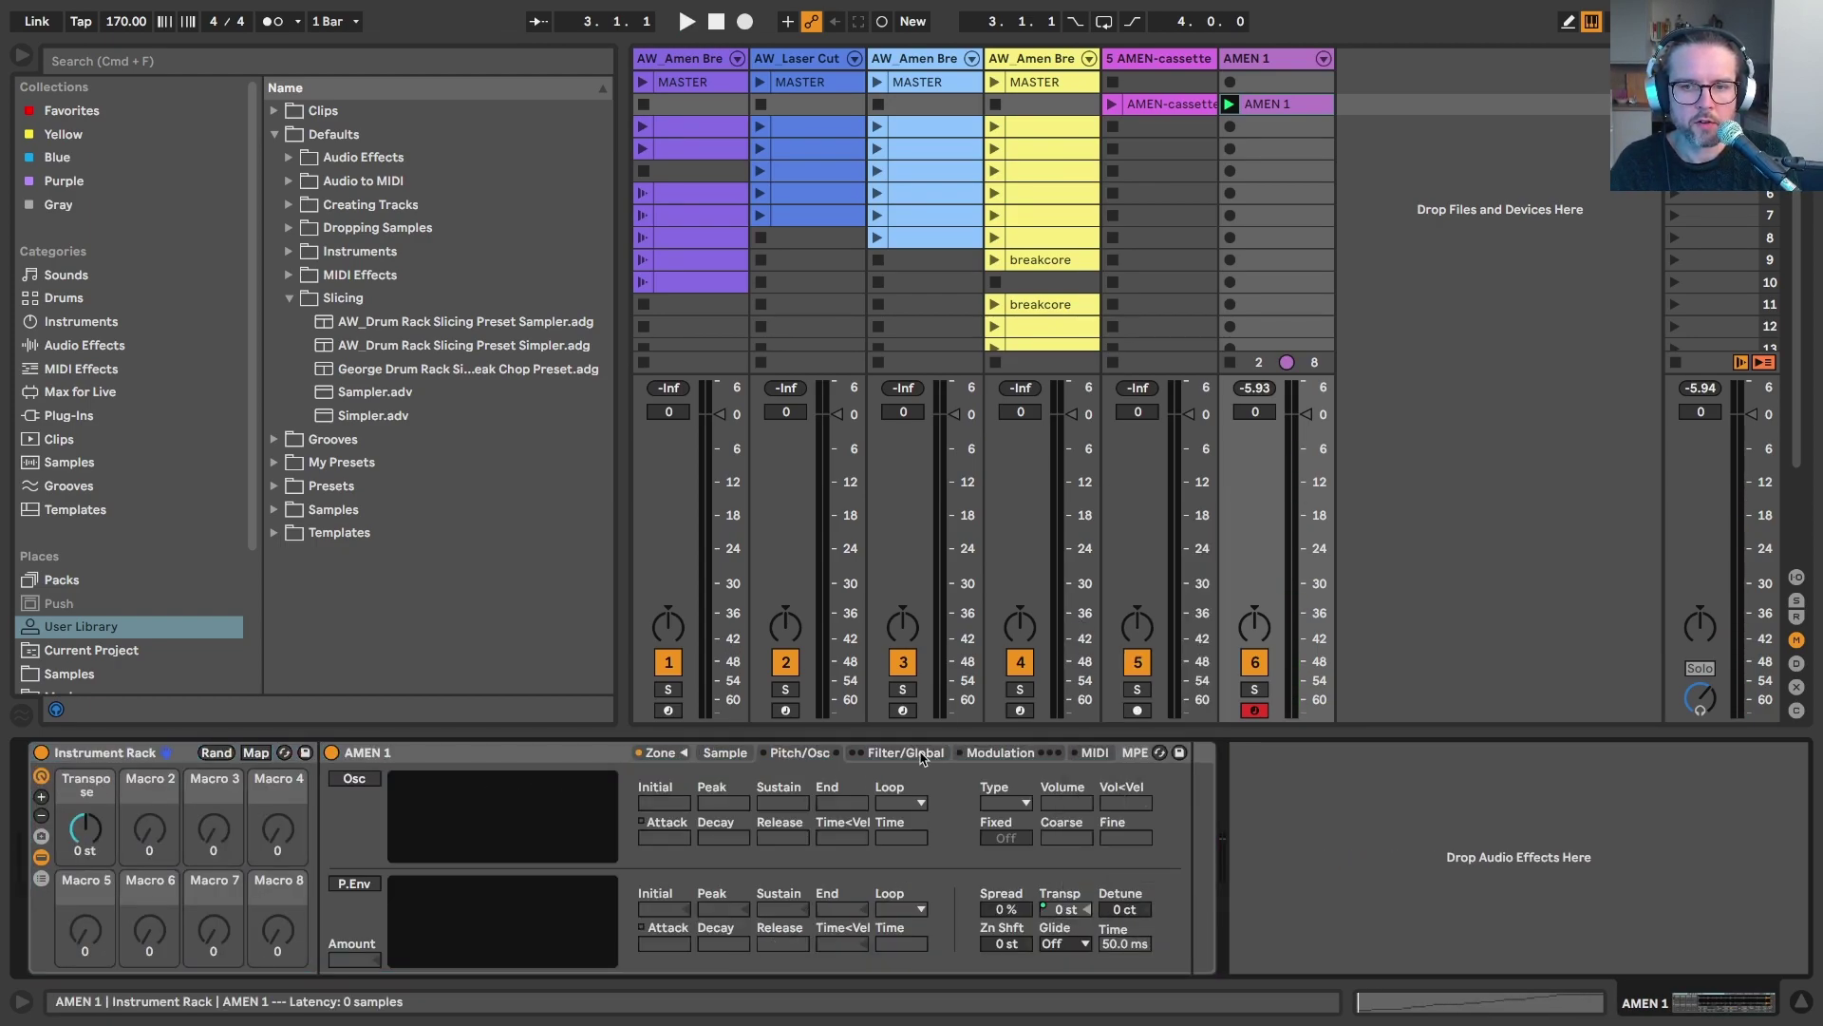
Map the Sampler's Volume to Macro 8.
click(883, 753)
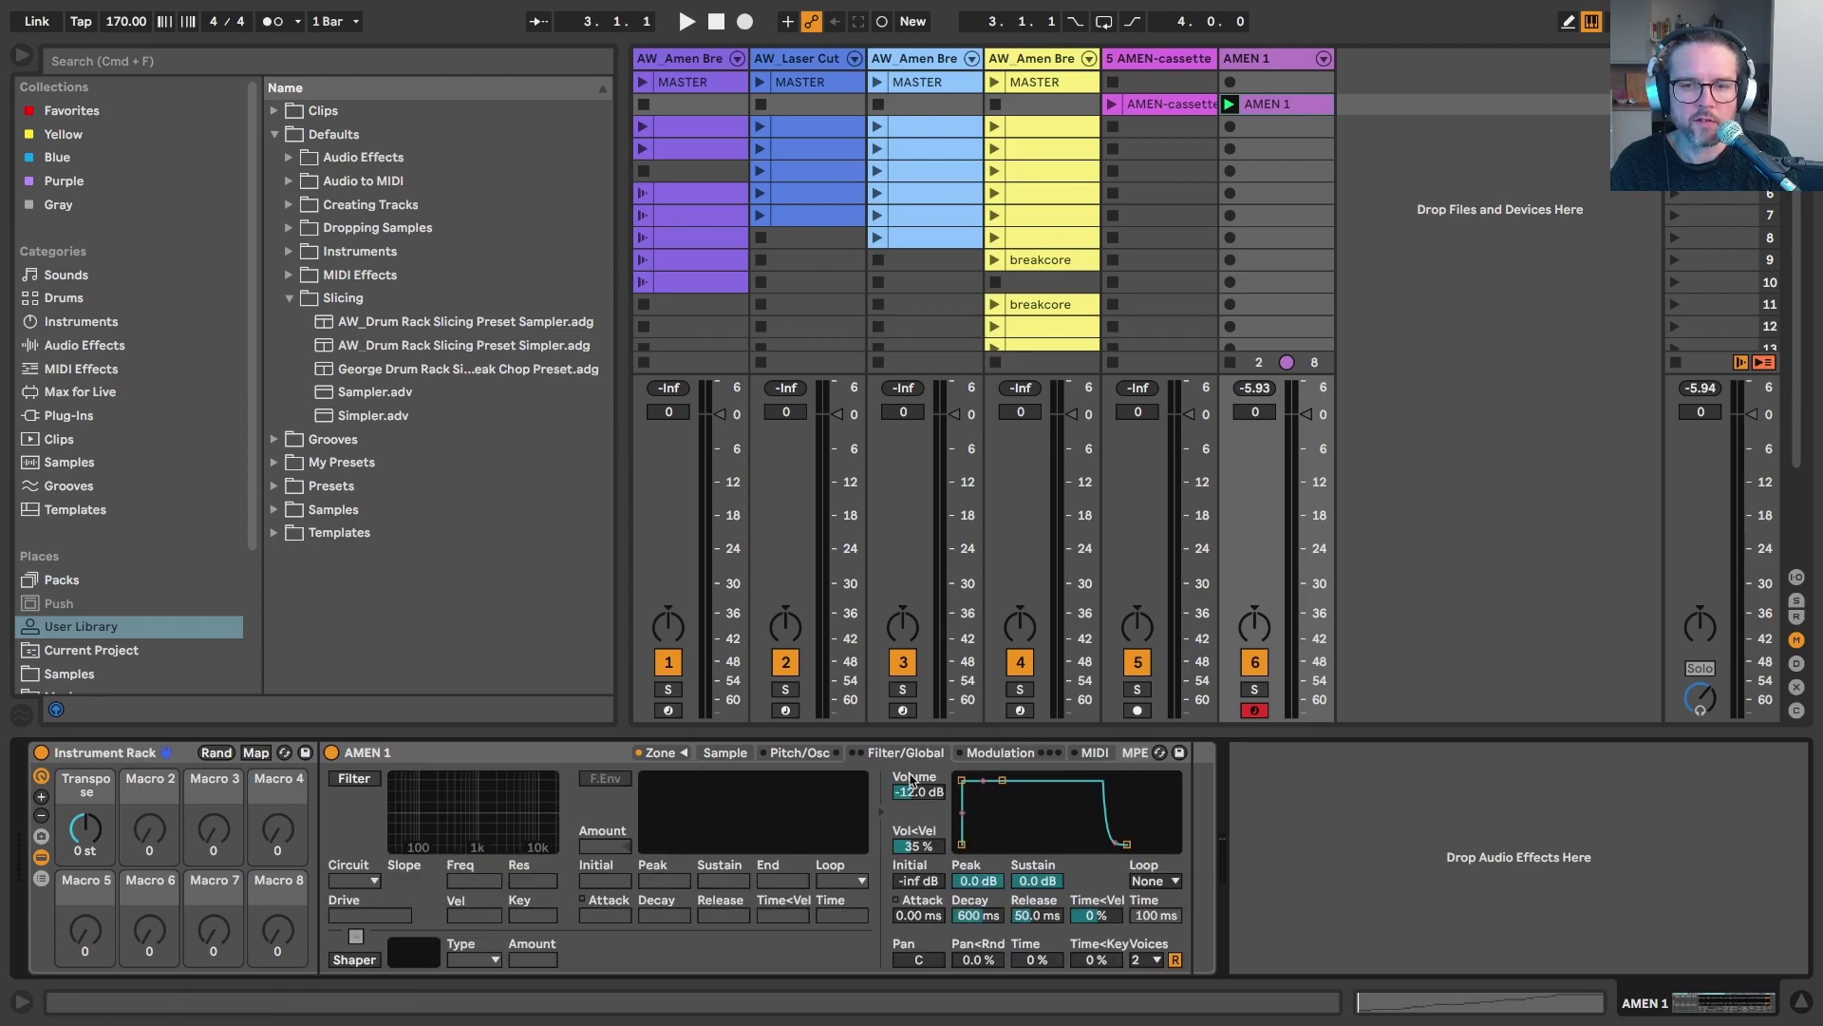
right_click(912, 795)
click(1045, 646)
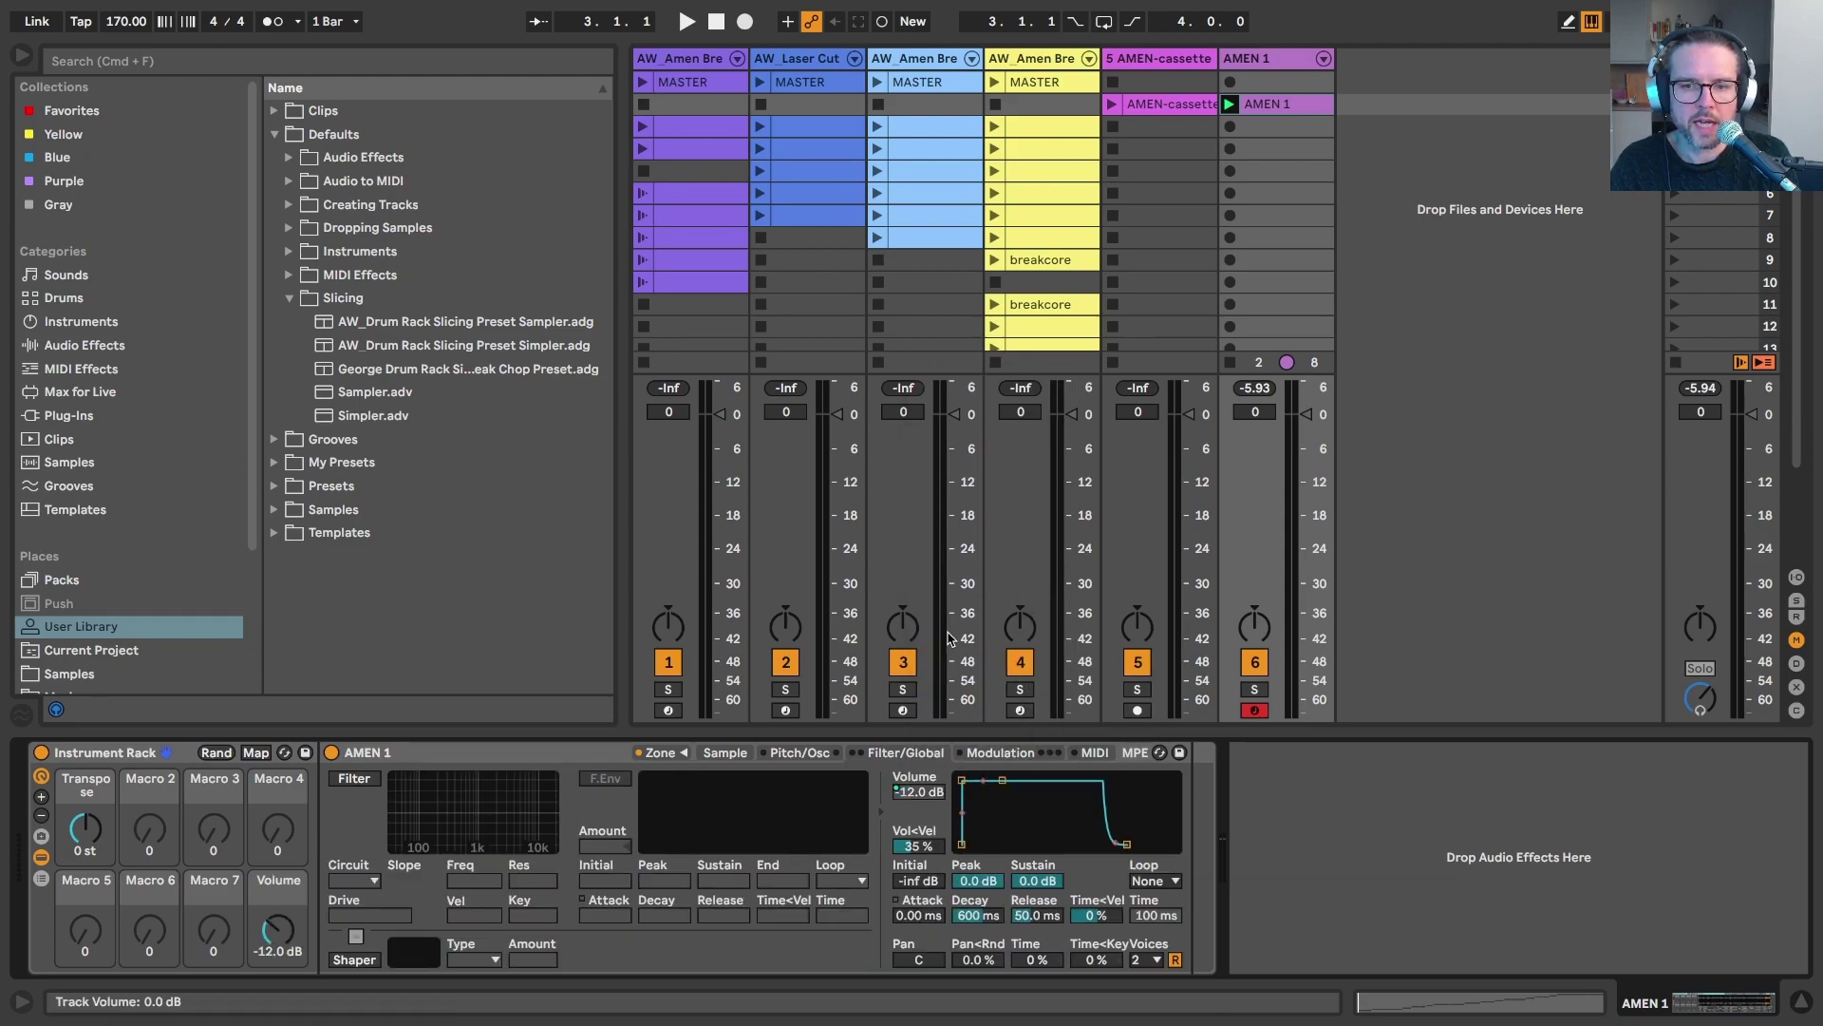
Map the volume envelope's Decay, Sustain and Release to Macros 5, 6 and 7.
right_click(979, 918)
click(1048, 698)
right_click(1027, 883)
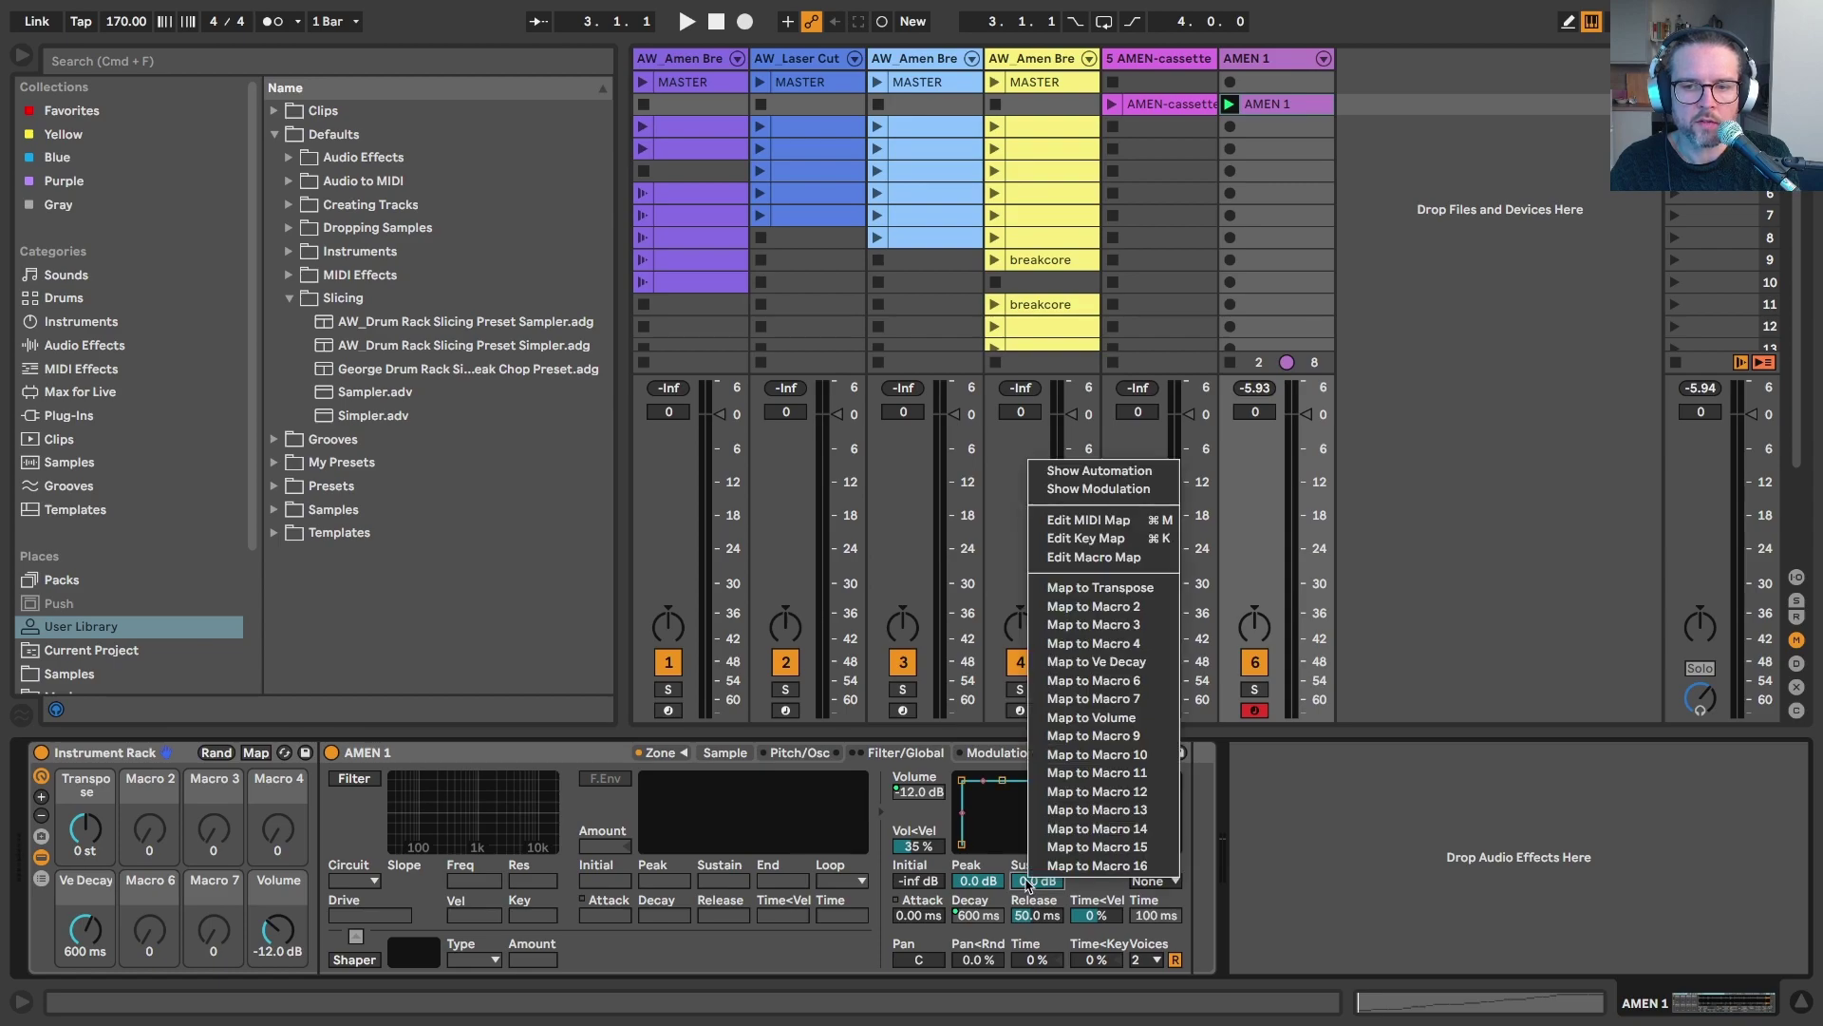
click(1052, 684)
right_click(1052, 902)
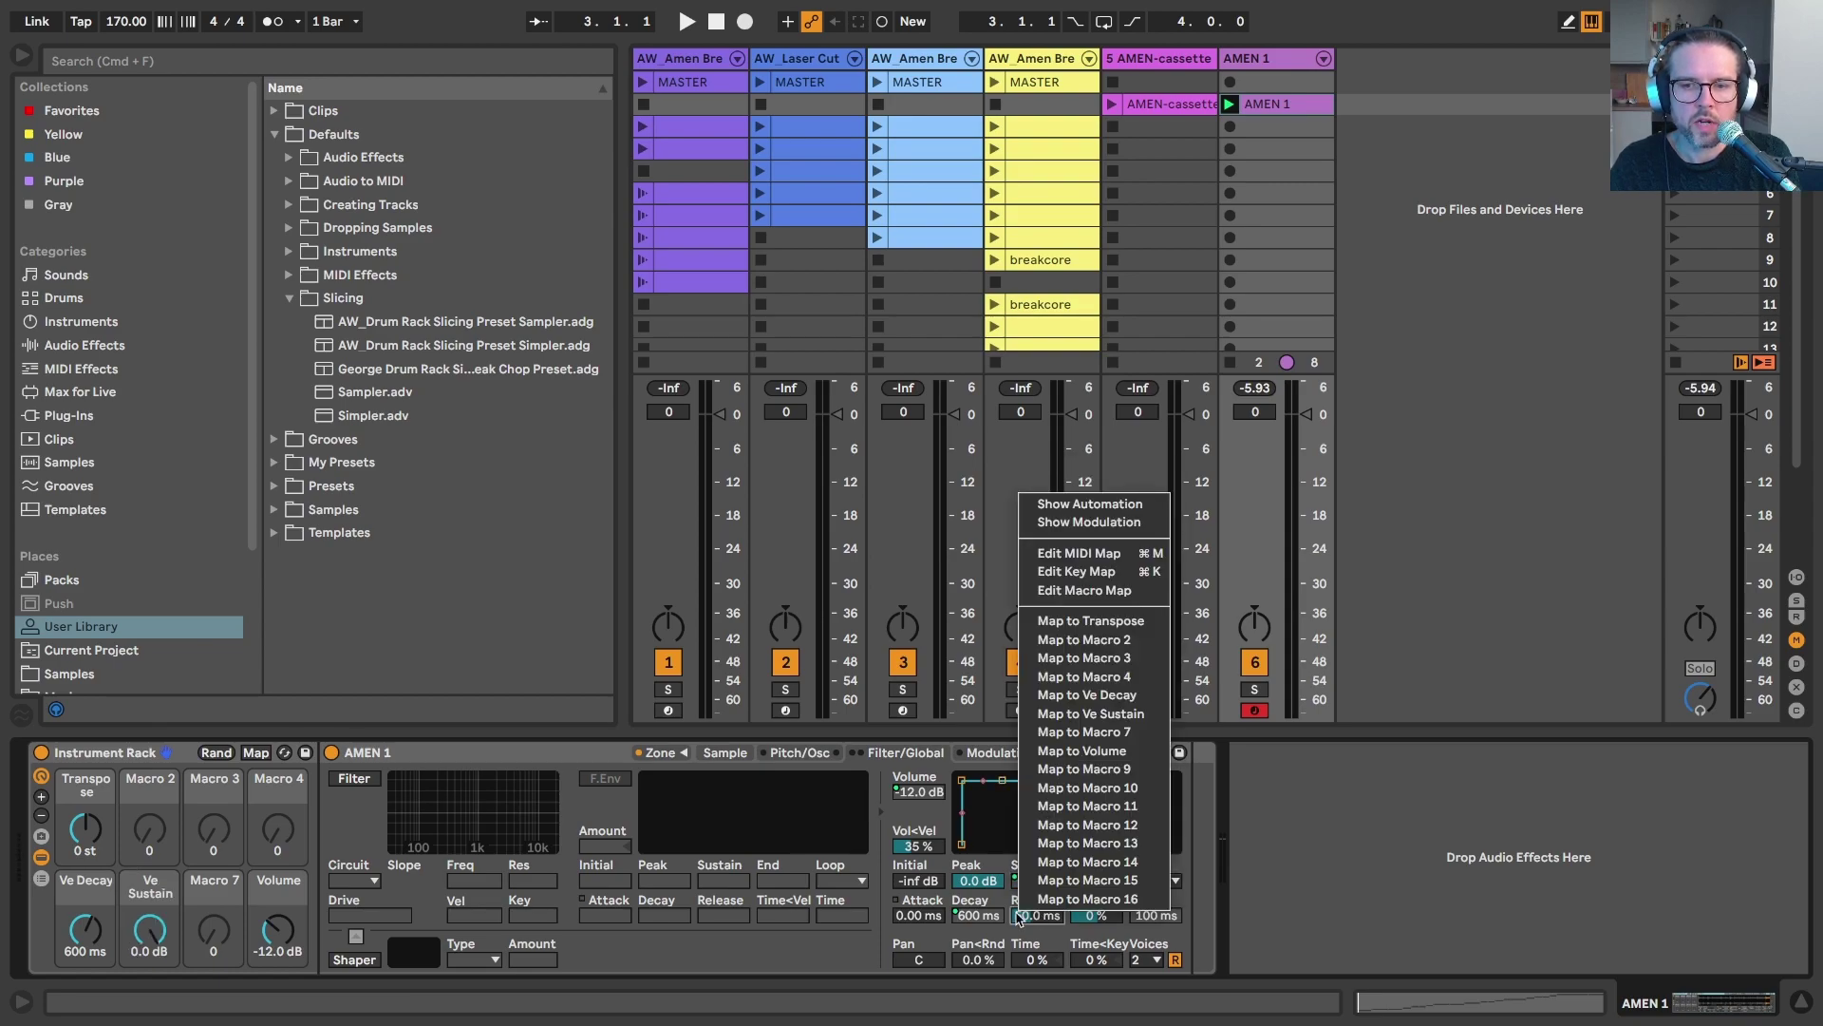
click(1035, 732)
Rename the macros PITCH, -, -, -, D, S, R and dB.
click(105, 784)
key(super+r)
text(PIT)
text(D)
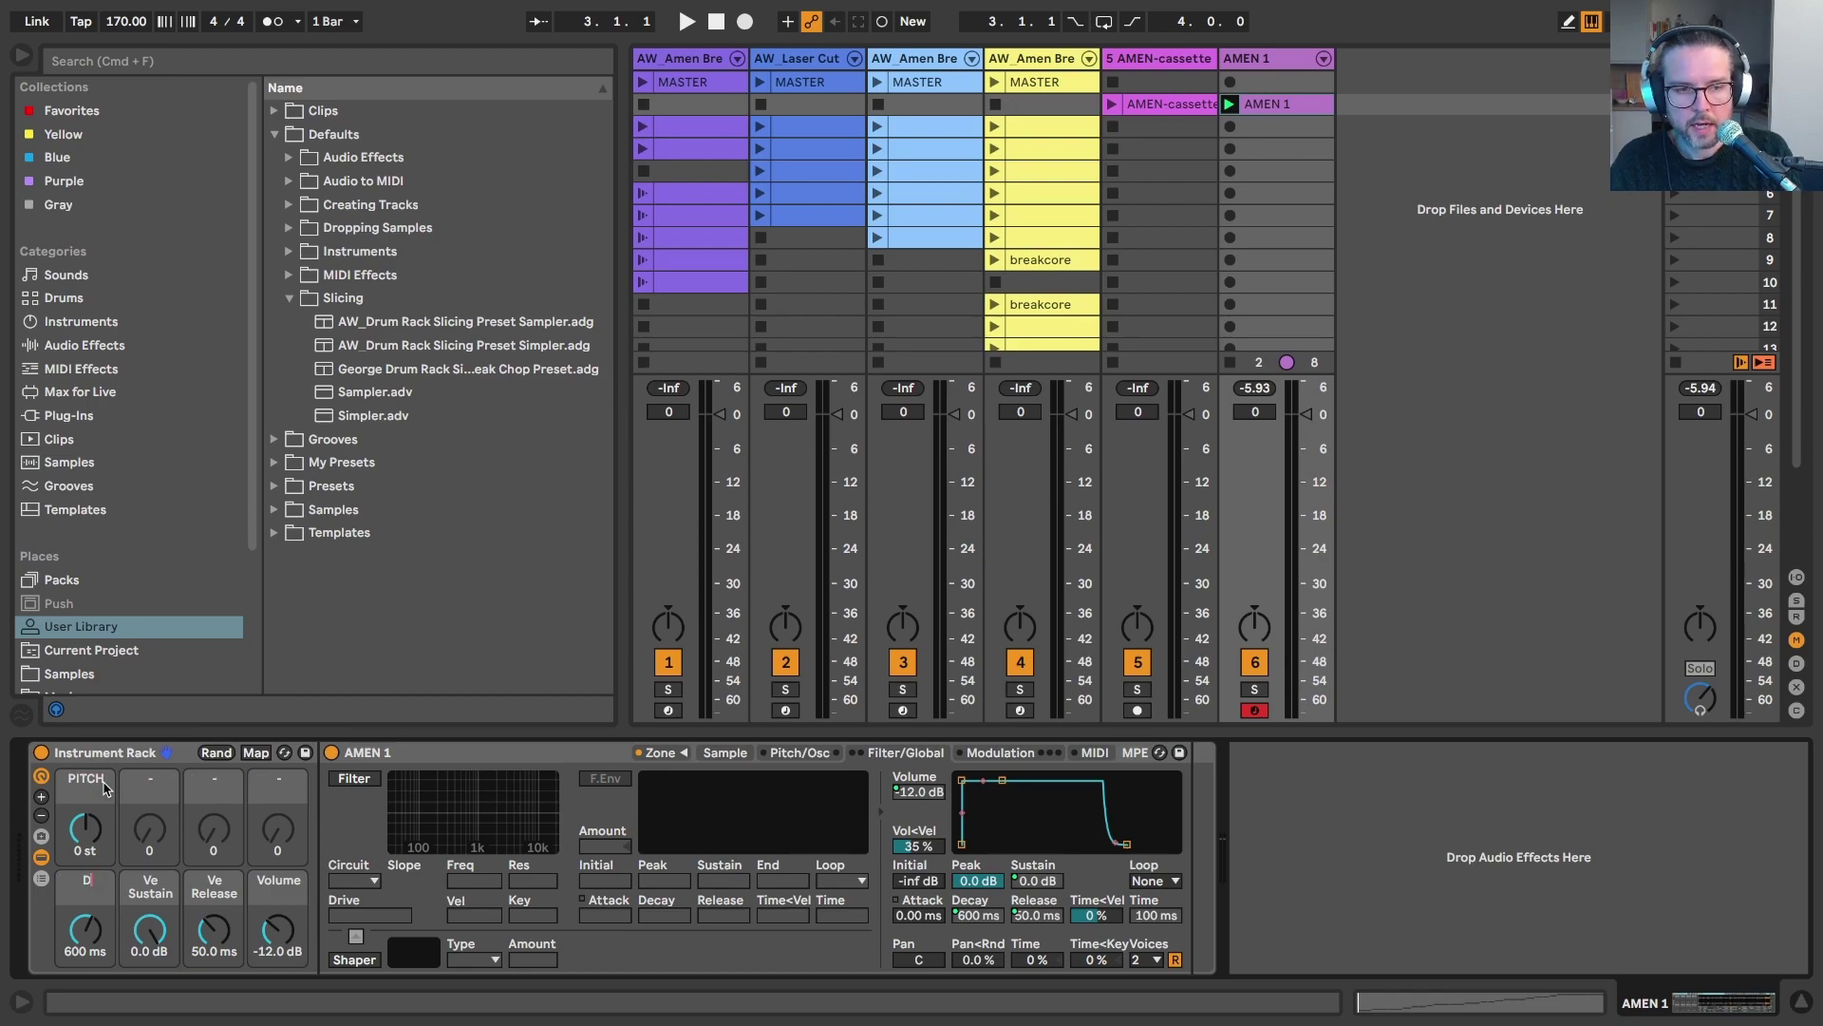
key(Tab)
text(S)
key(Tab)
text(R)
key(Tab)
text(dB)
Raise the dB macro to -6.90 dB and play the clip to check its level.
drag(285, 935, 295, 927)
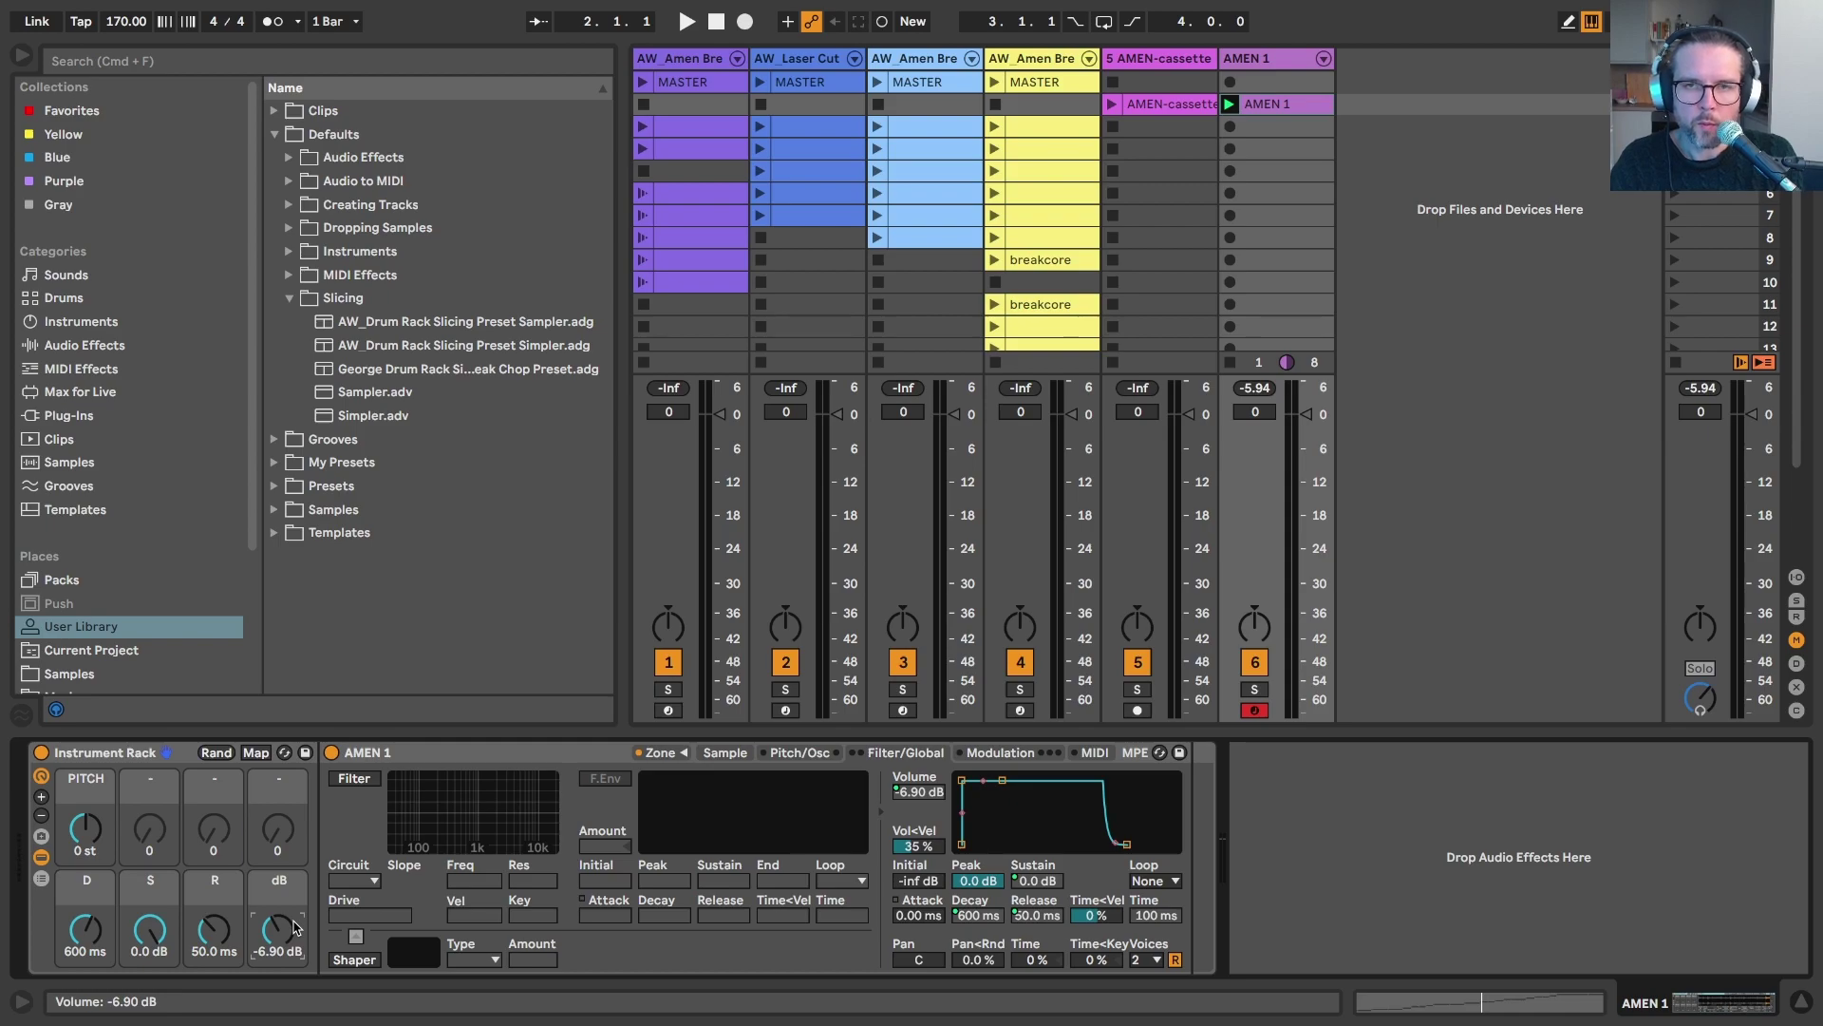
key(space)
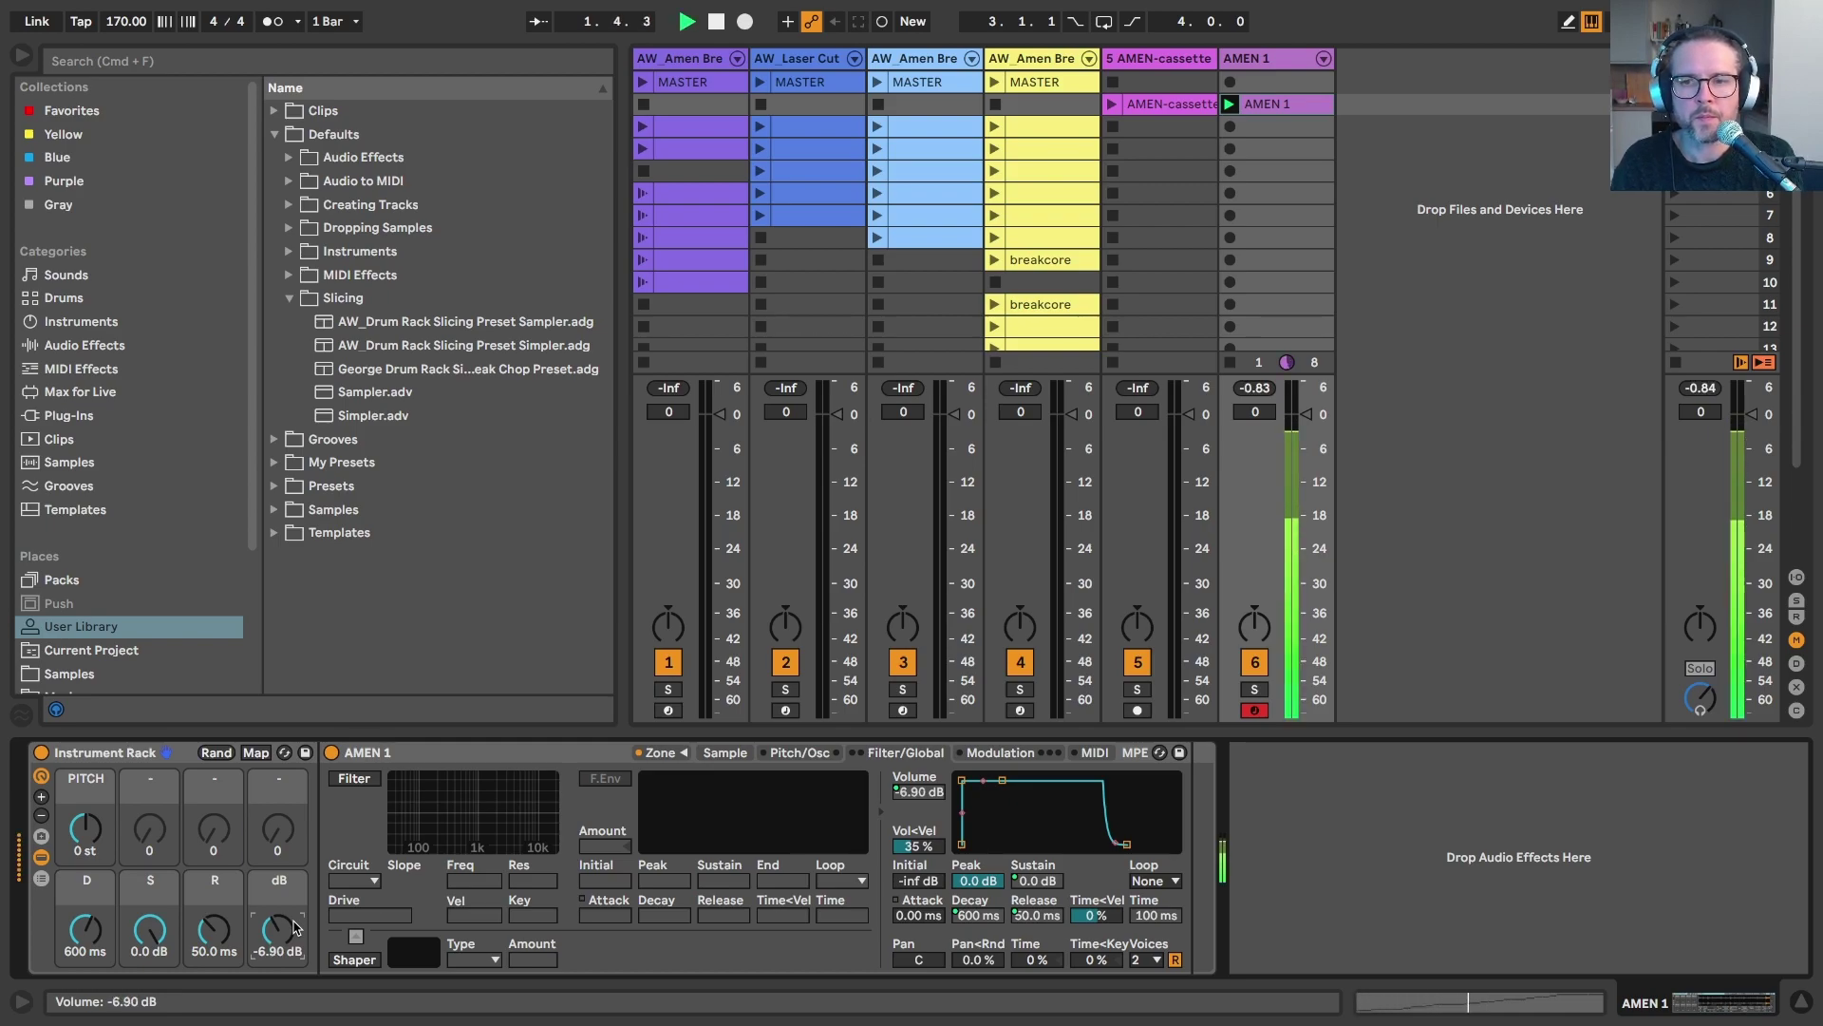
key(space)
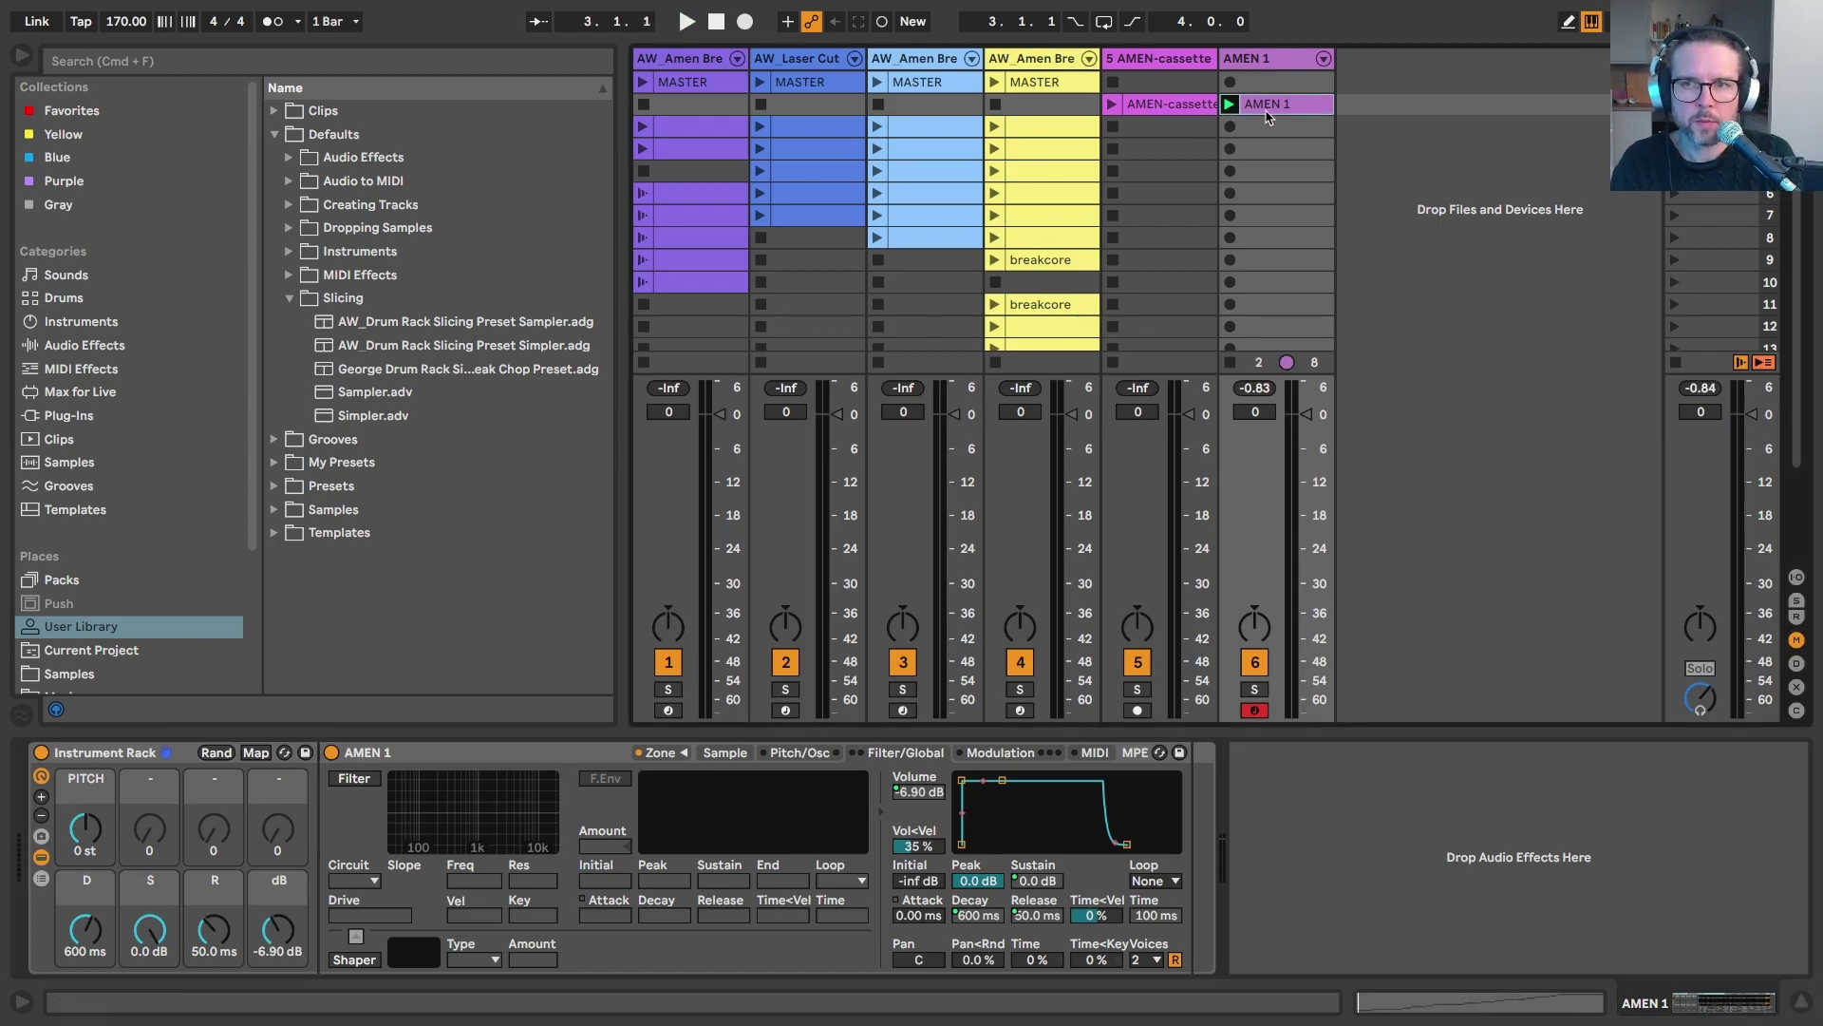
Move the AMEN 1 MIDI clip to the track's first slot and rename it MASTER.
drag(1269, 106, 1259, 85)
key(super+r)
text(MAS)
text(TER)
Rename the sliced MIDI track AW_Amen Break Rack 230607.
click(1245, 59)
key(super+r)
text(AW)
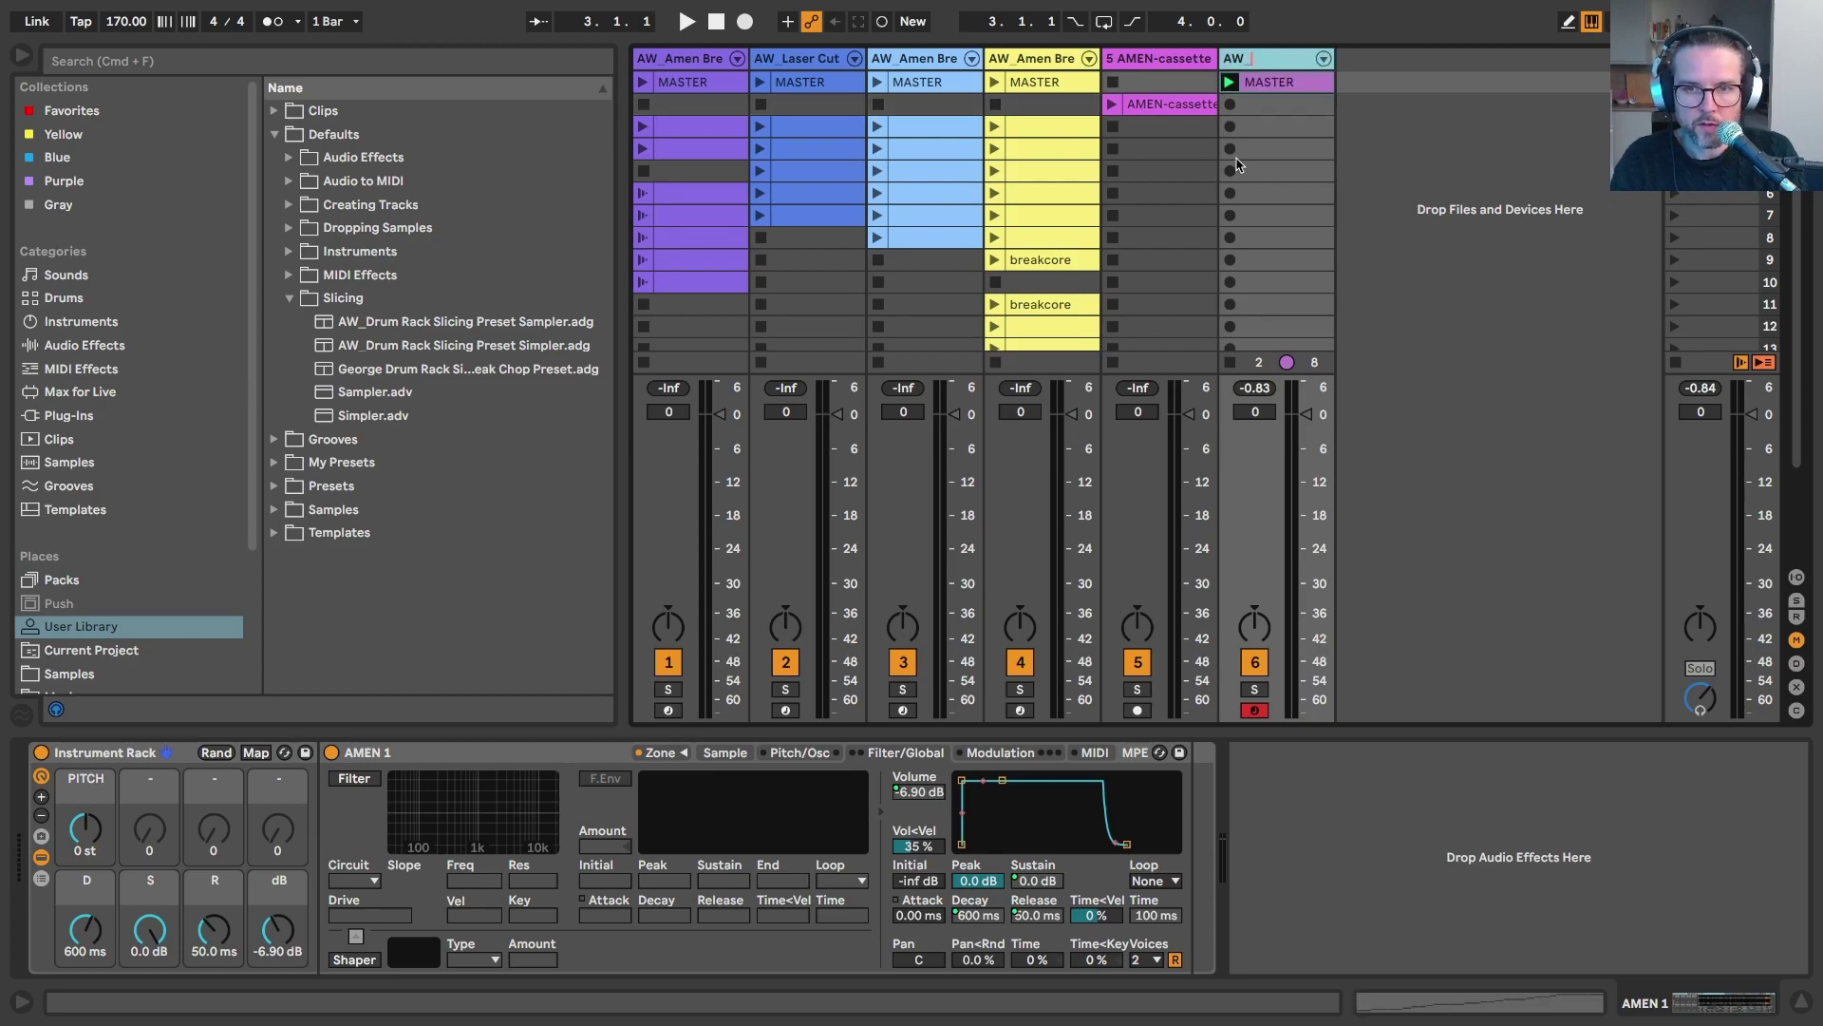
Clear the yellow track's section around bars 33 to 41 and place the MASTER clip at bar 33 in the Arrangement.
drag(1273, 82, 380, 560)
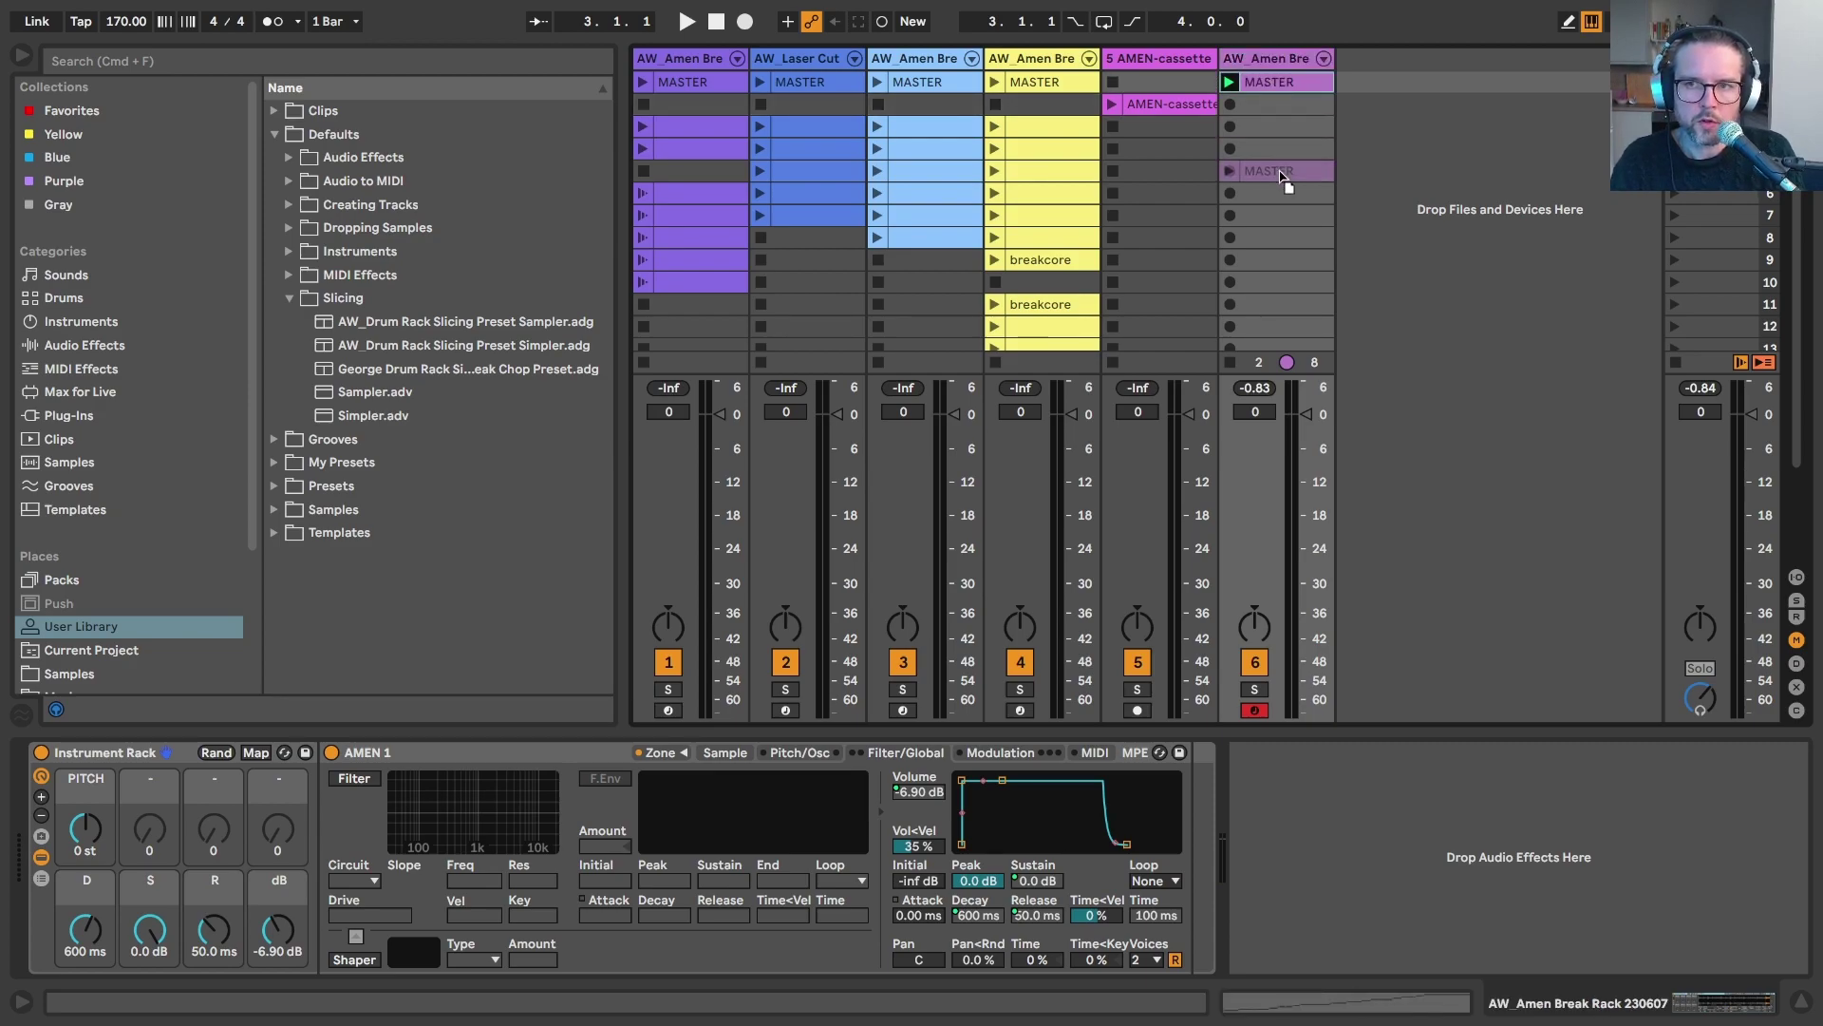
key(Tab)
click(388, 347)
key(Delete)
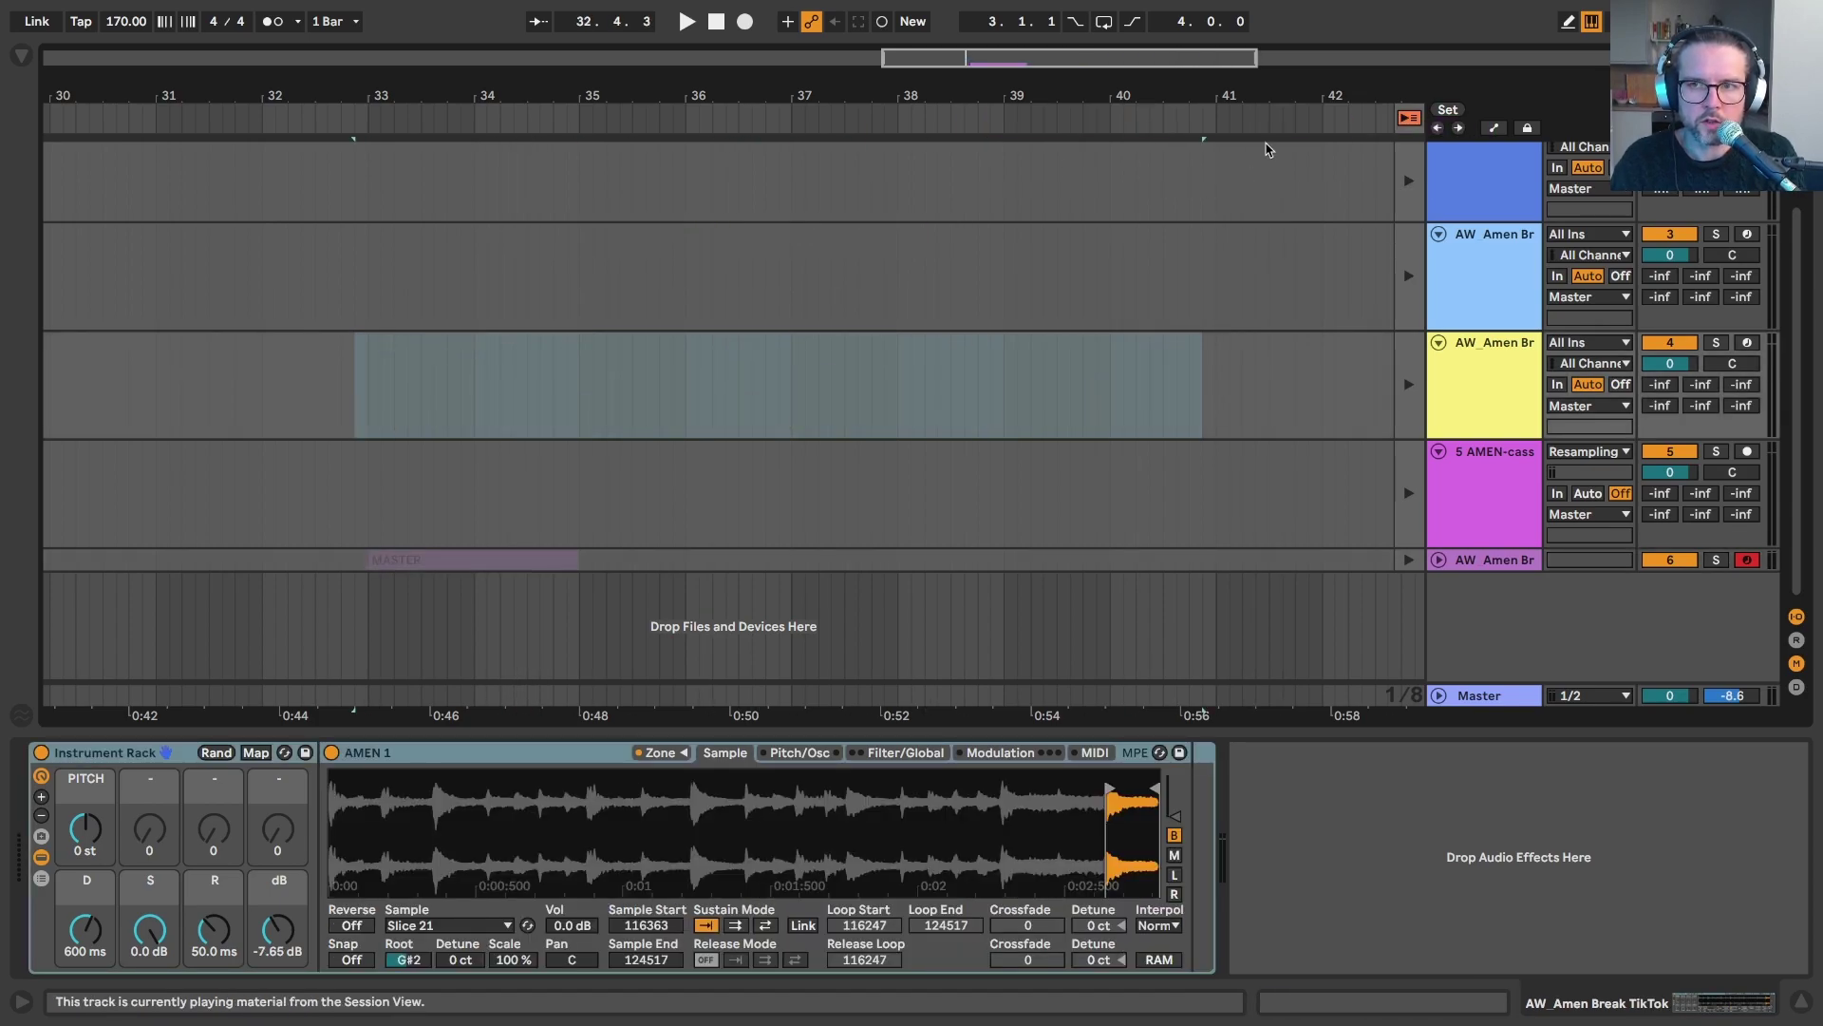
click(1409, 118)
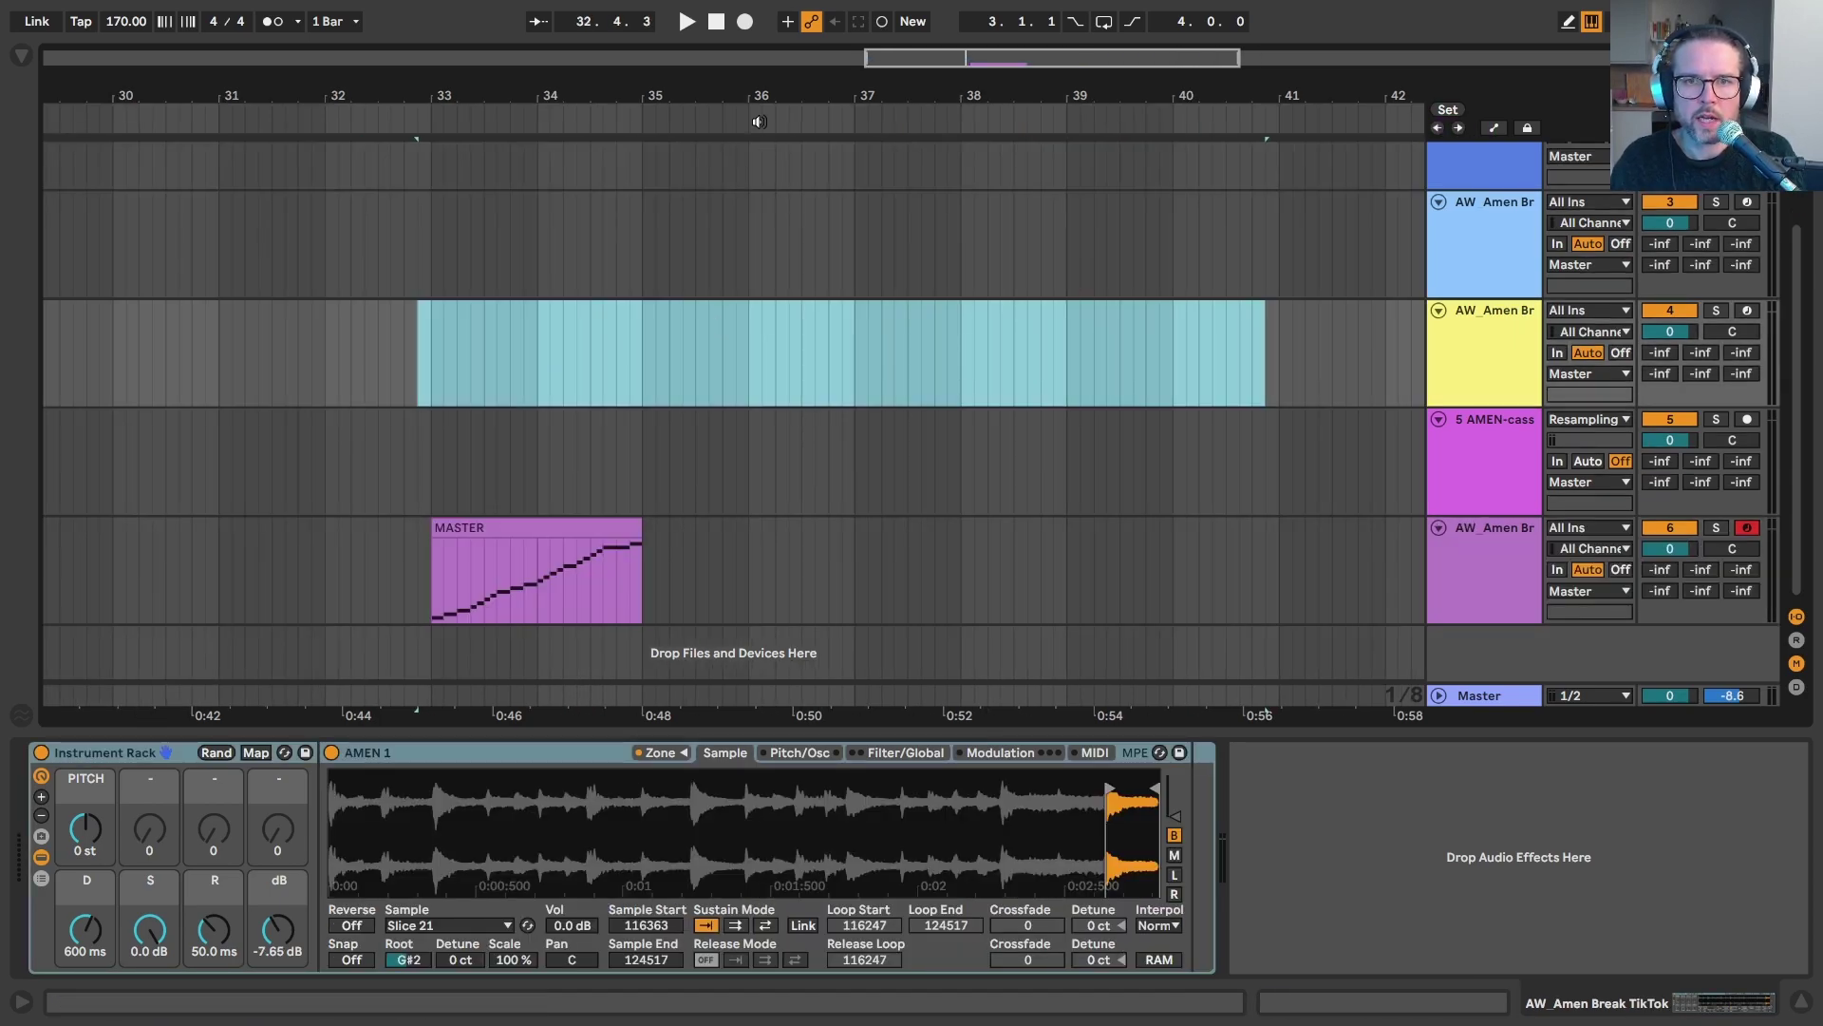
Copy the last 1.5 beats of bar 33 in the MASTER clip onto the start of bar 33 and audition the chop.
drag(749, 95, 1210, 190)
drag(609, 619, 703, 613)
click(454, 606)
key(ctrl+v)
click(448, 607)
key(space)
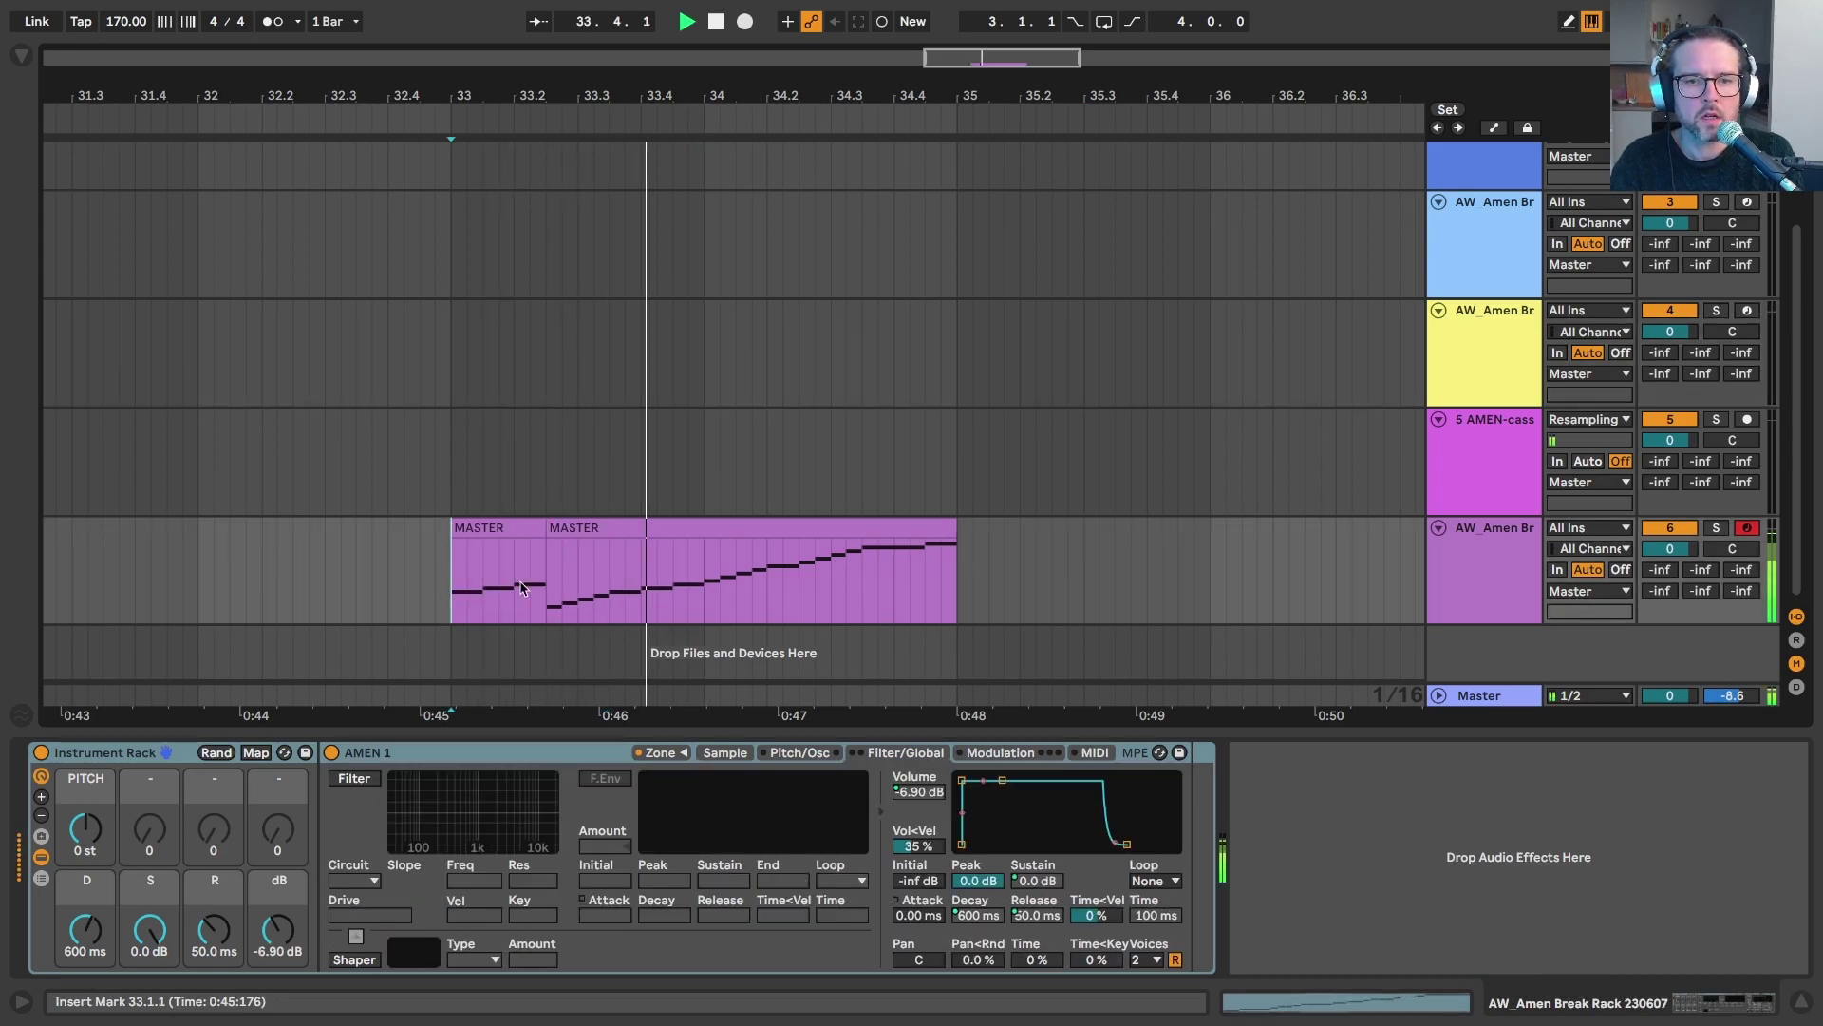
key(space)
key(space)
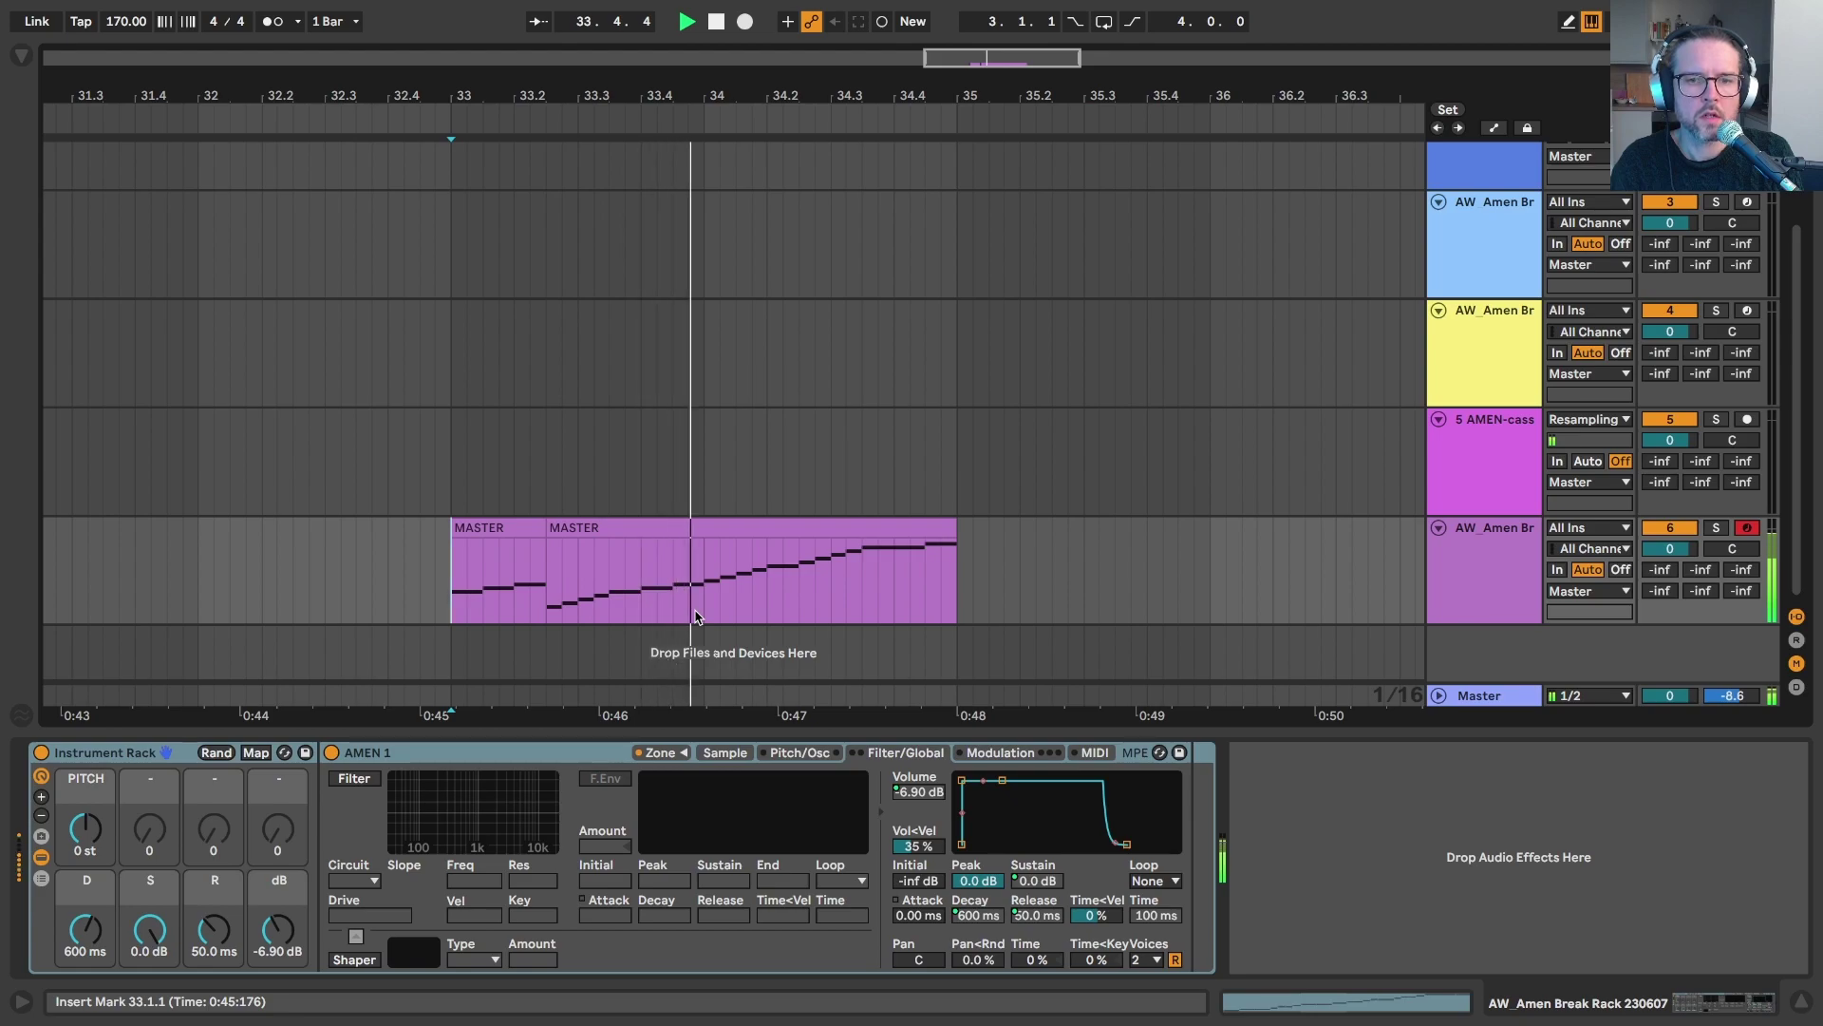
key(space)
key(space)
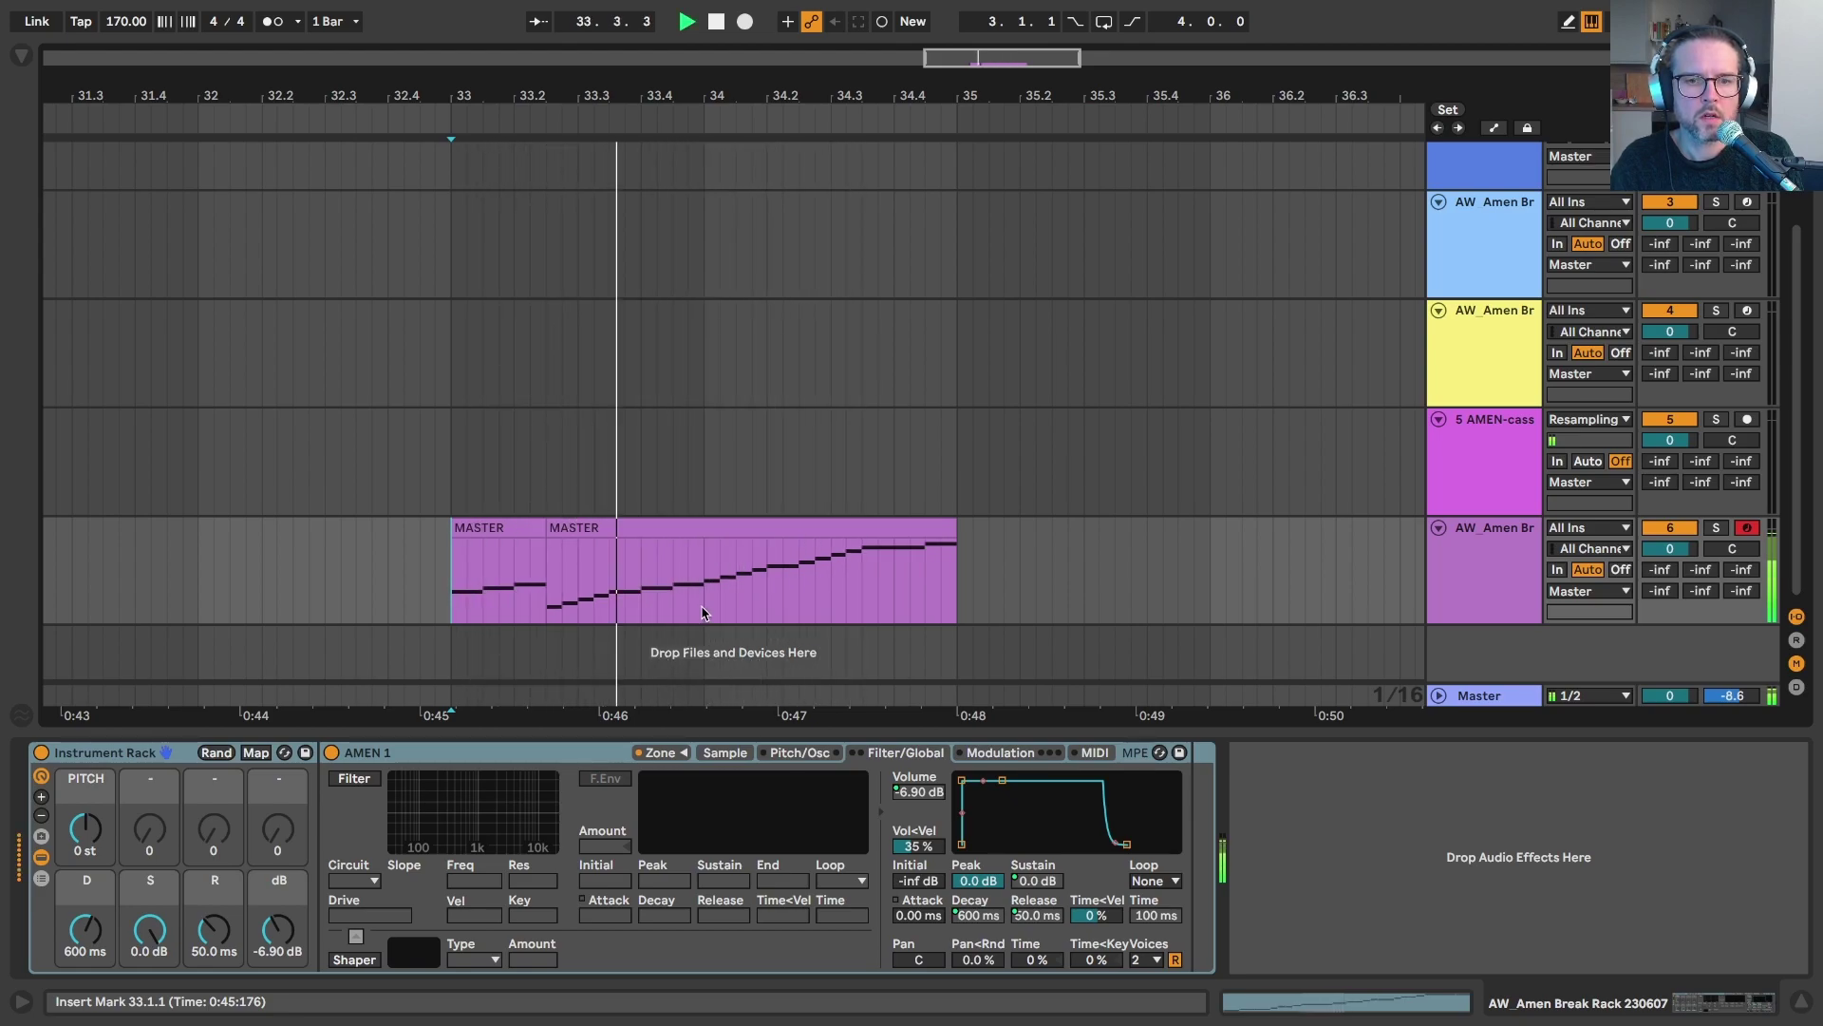
key(space)
Copy short sections of the break into bar 34, with repeats starting at 34.1.3 and 34.2.4, and play the result.
mouse_move(515, 612)
mouse_down()
mouse_move(623, 611)
mouse_move(516, 611)
mouse_up()
click(621, 612)
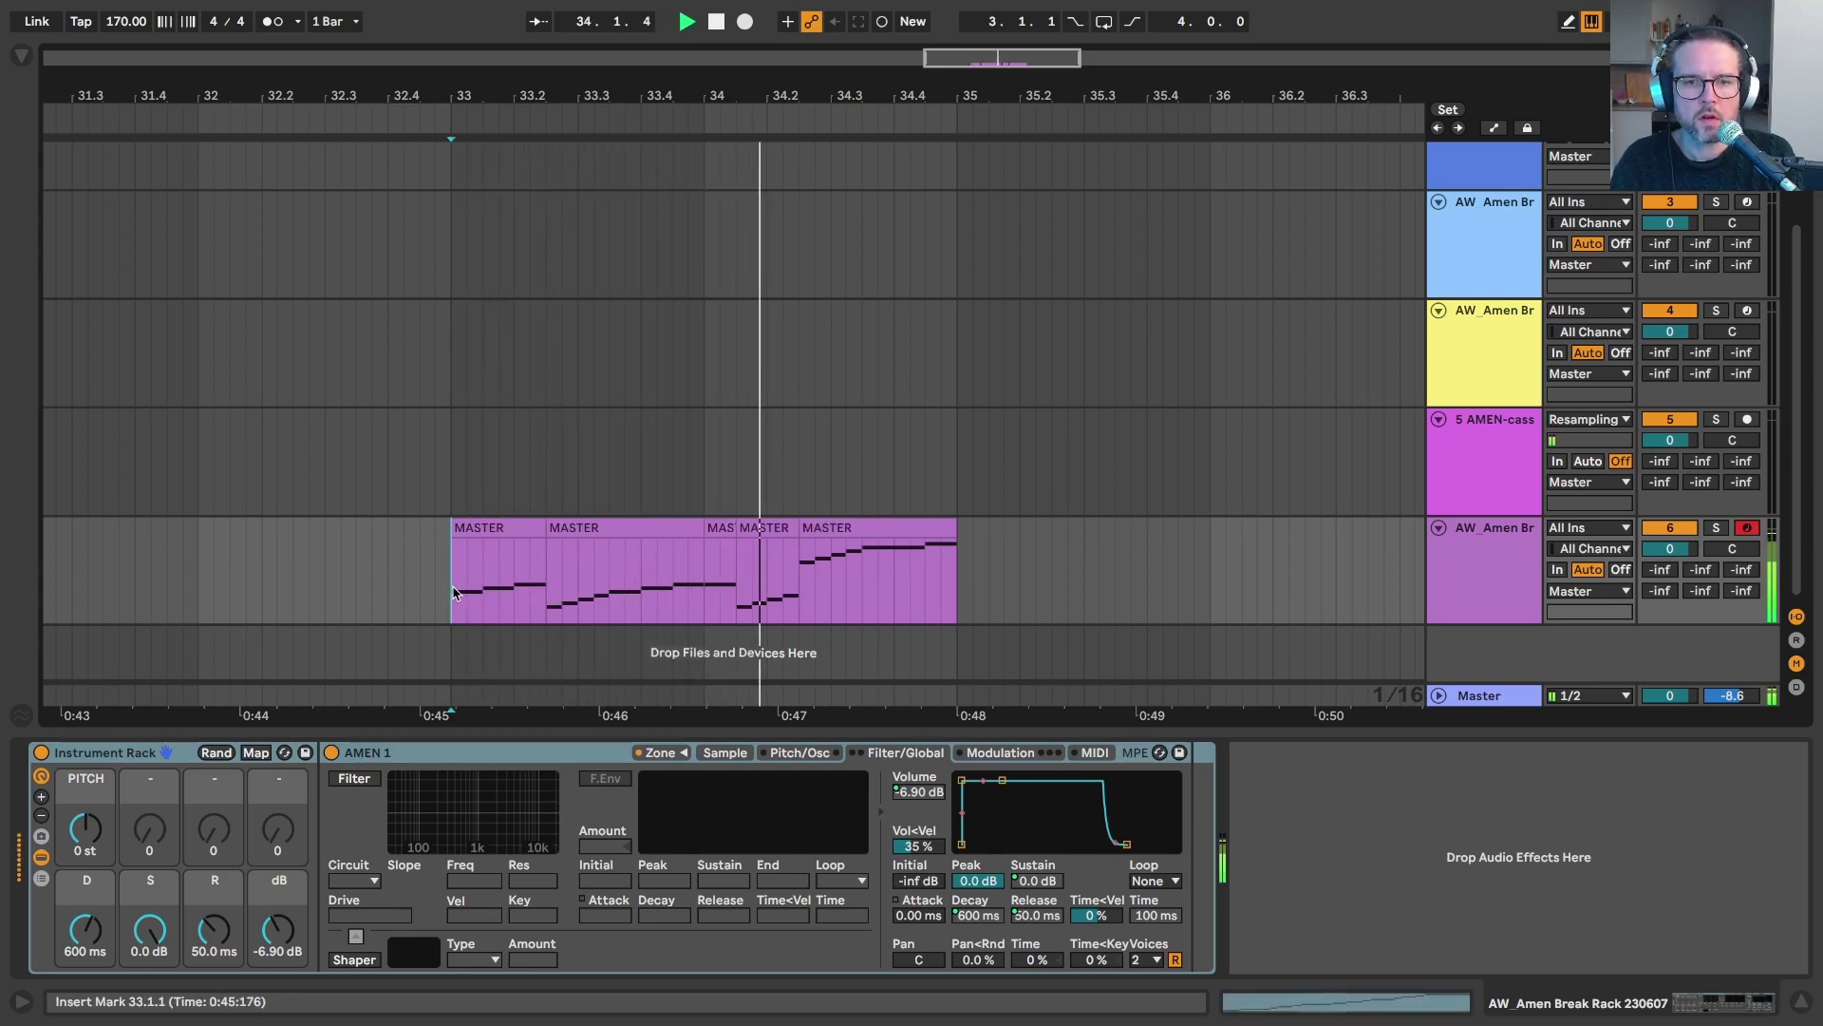
click(760, 524)
key(ctrl+d)
key(space)
drag(797, 526, 452, 579)
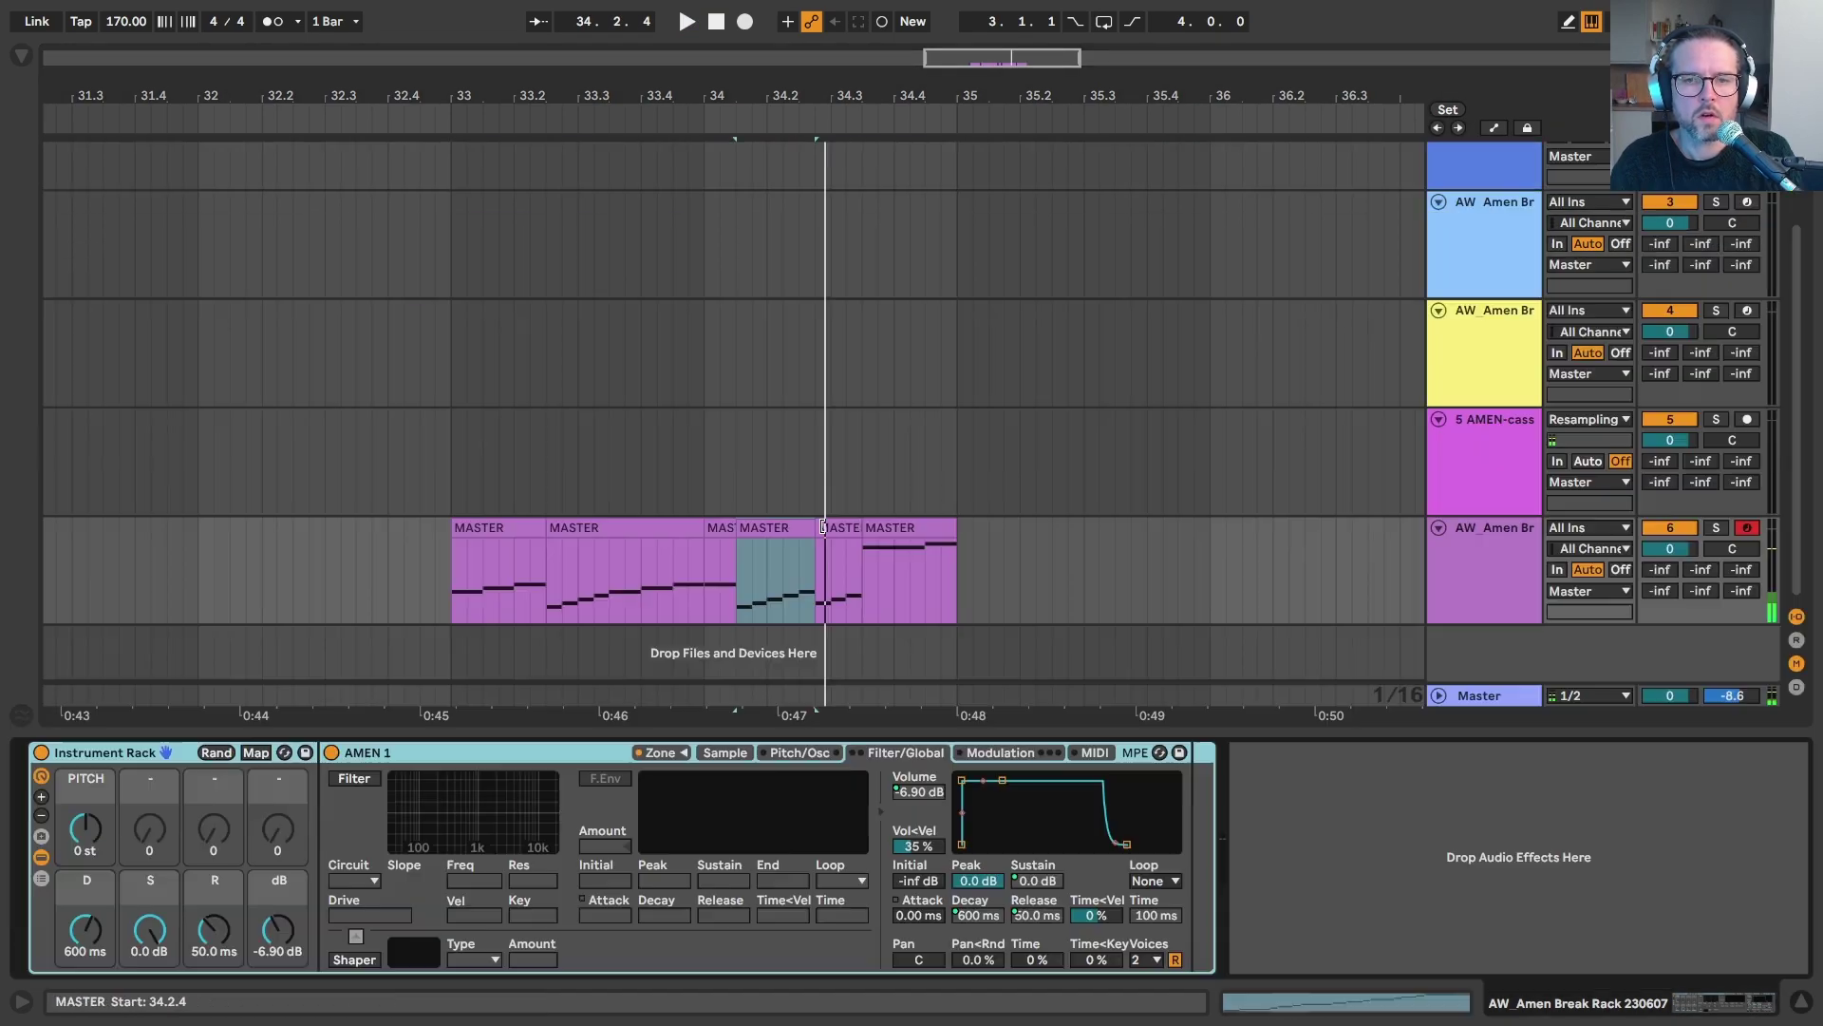
Finish bar 34 with another short repeated chop, duplicate the two-bar pattern onto bars 35 and 36, and play from bar 33.
key(space)
click(846, 527)
key(ctrl+d)
key(ctrl+d)
scroll(444, 498, down, 3)
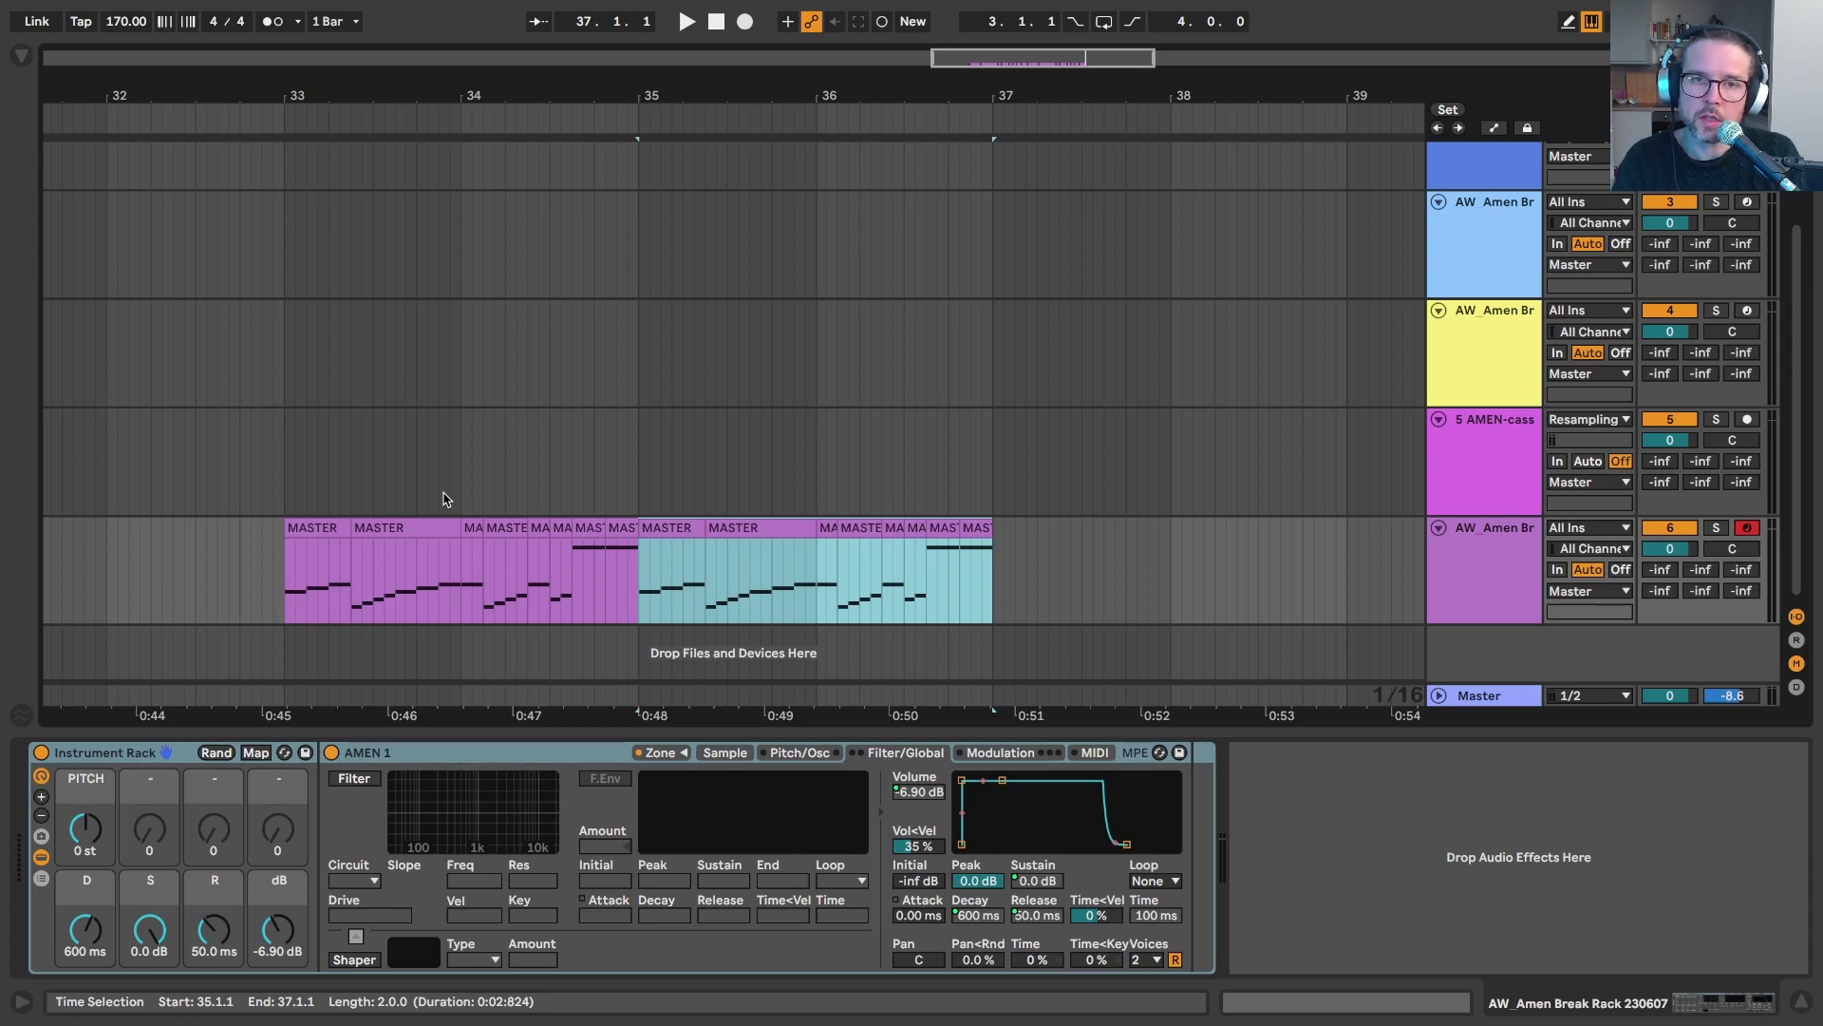
drag(644, 93, 644, 63)
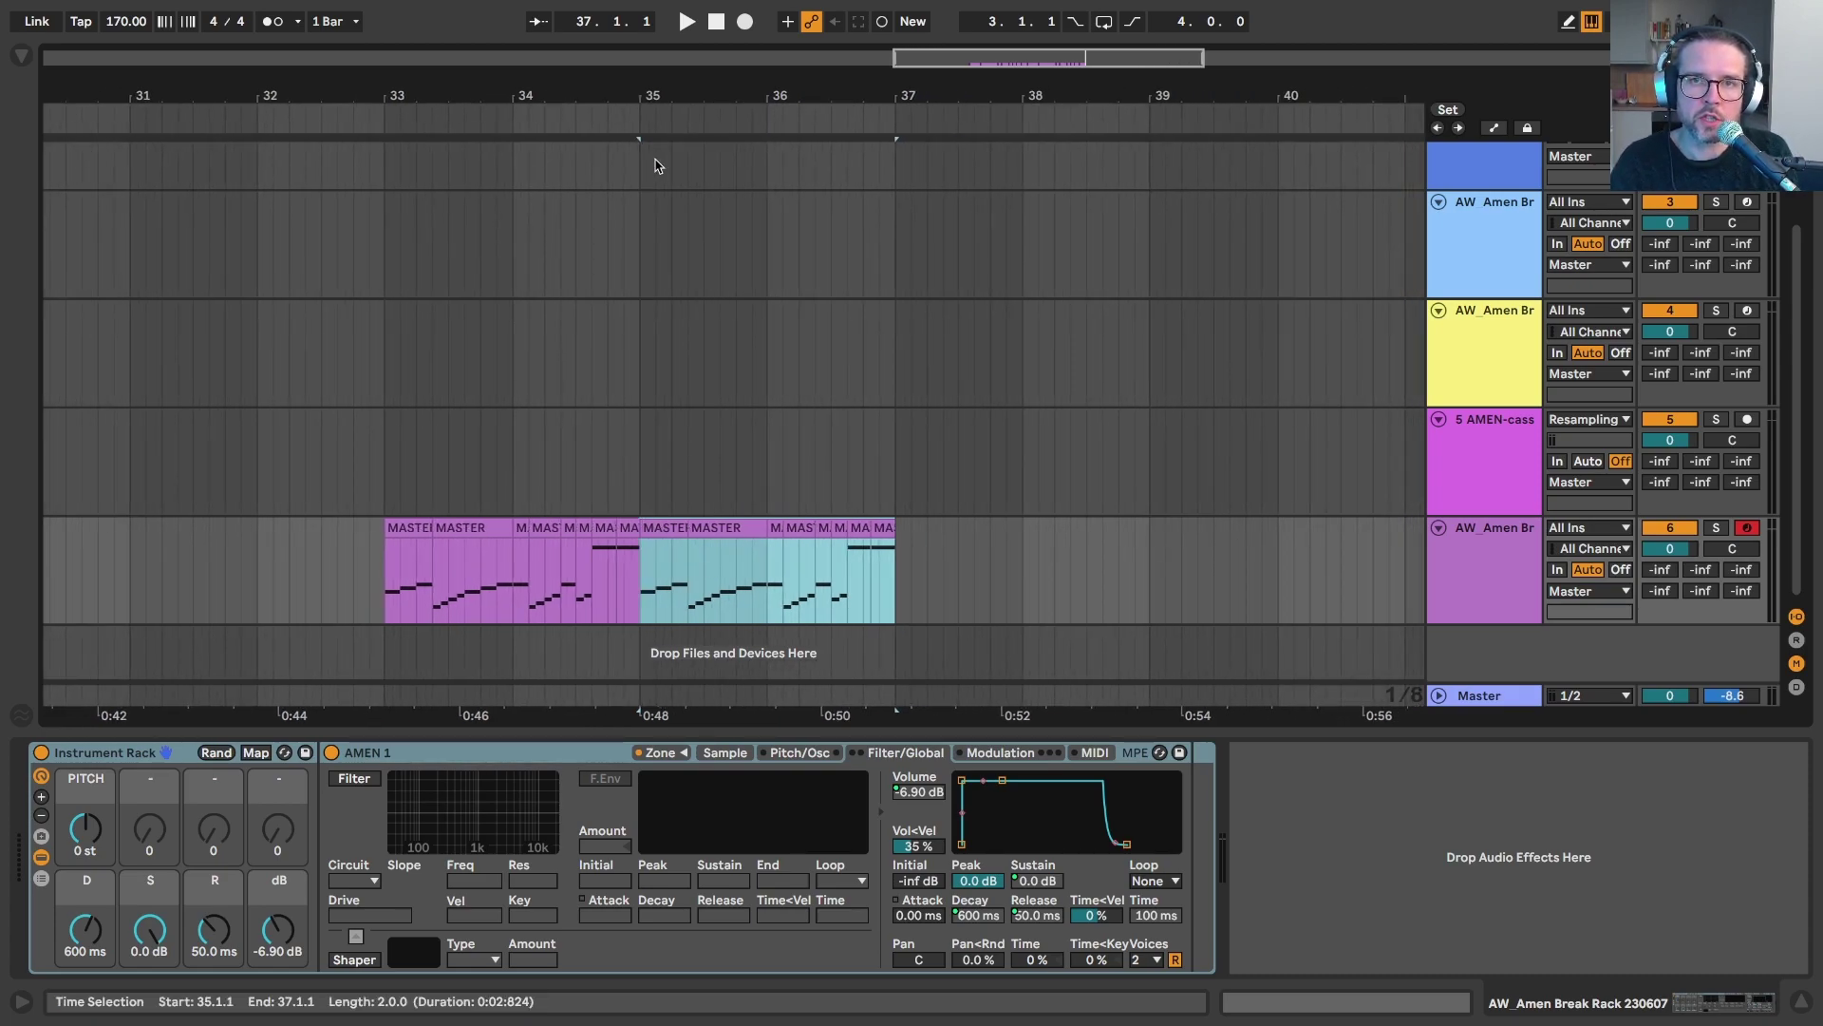
scroll(665, 313, right, 1)
click(362, 569)
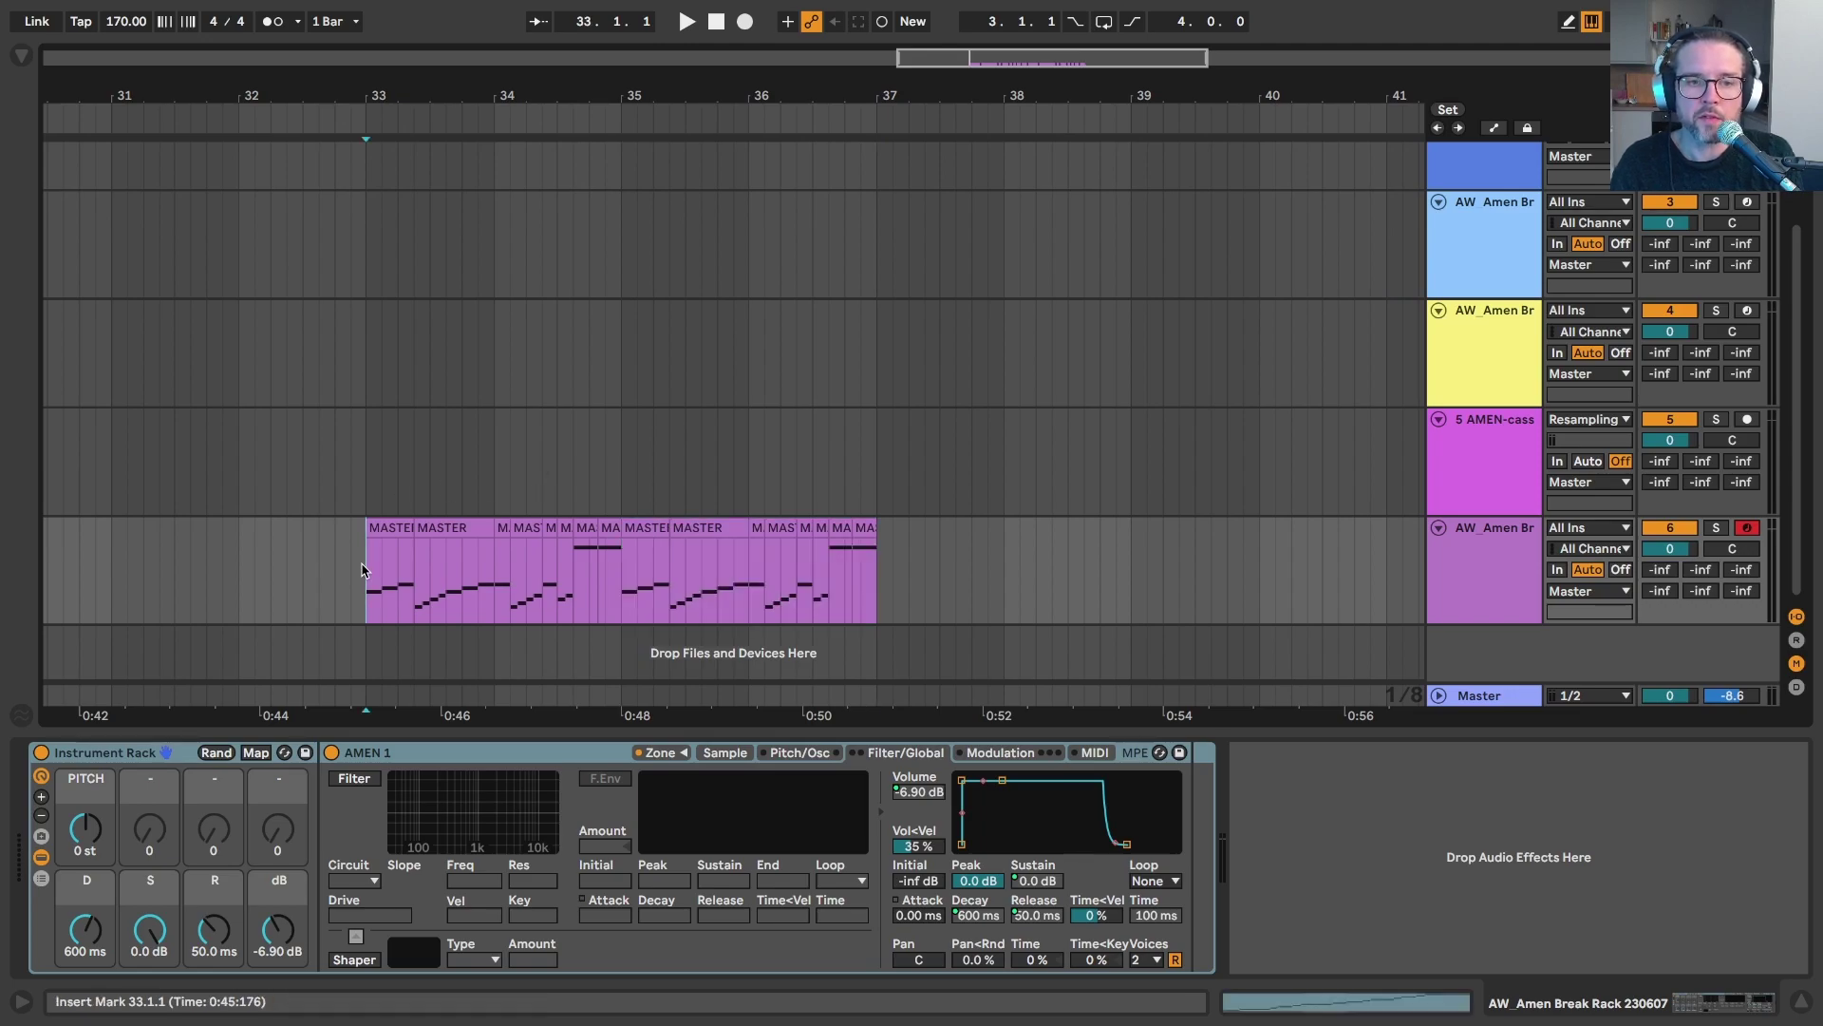
key(space)
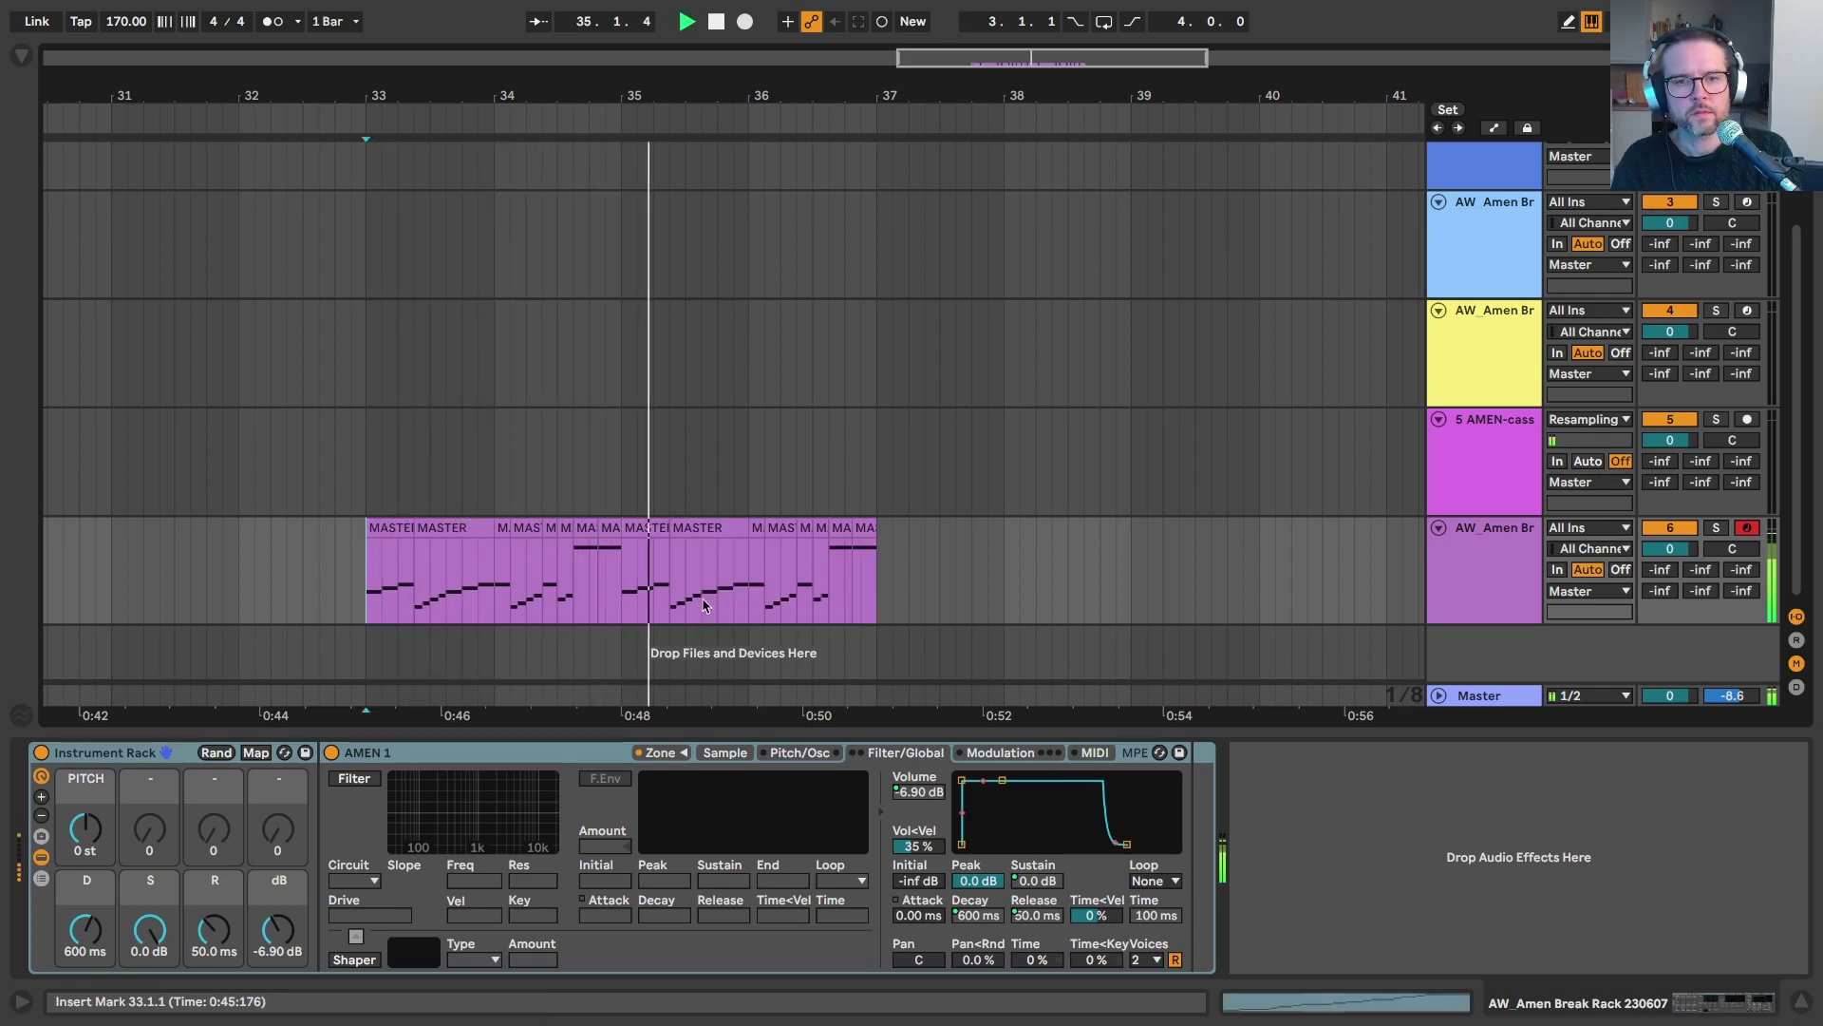
Replace 36.1.1 to 36.2.3 with a 1.5-beat section that continues the break, and audition the change.
drag(736, 528, 764, 528)
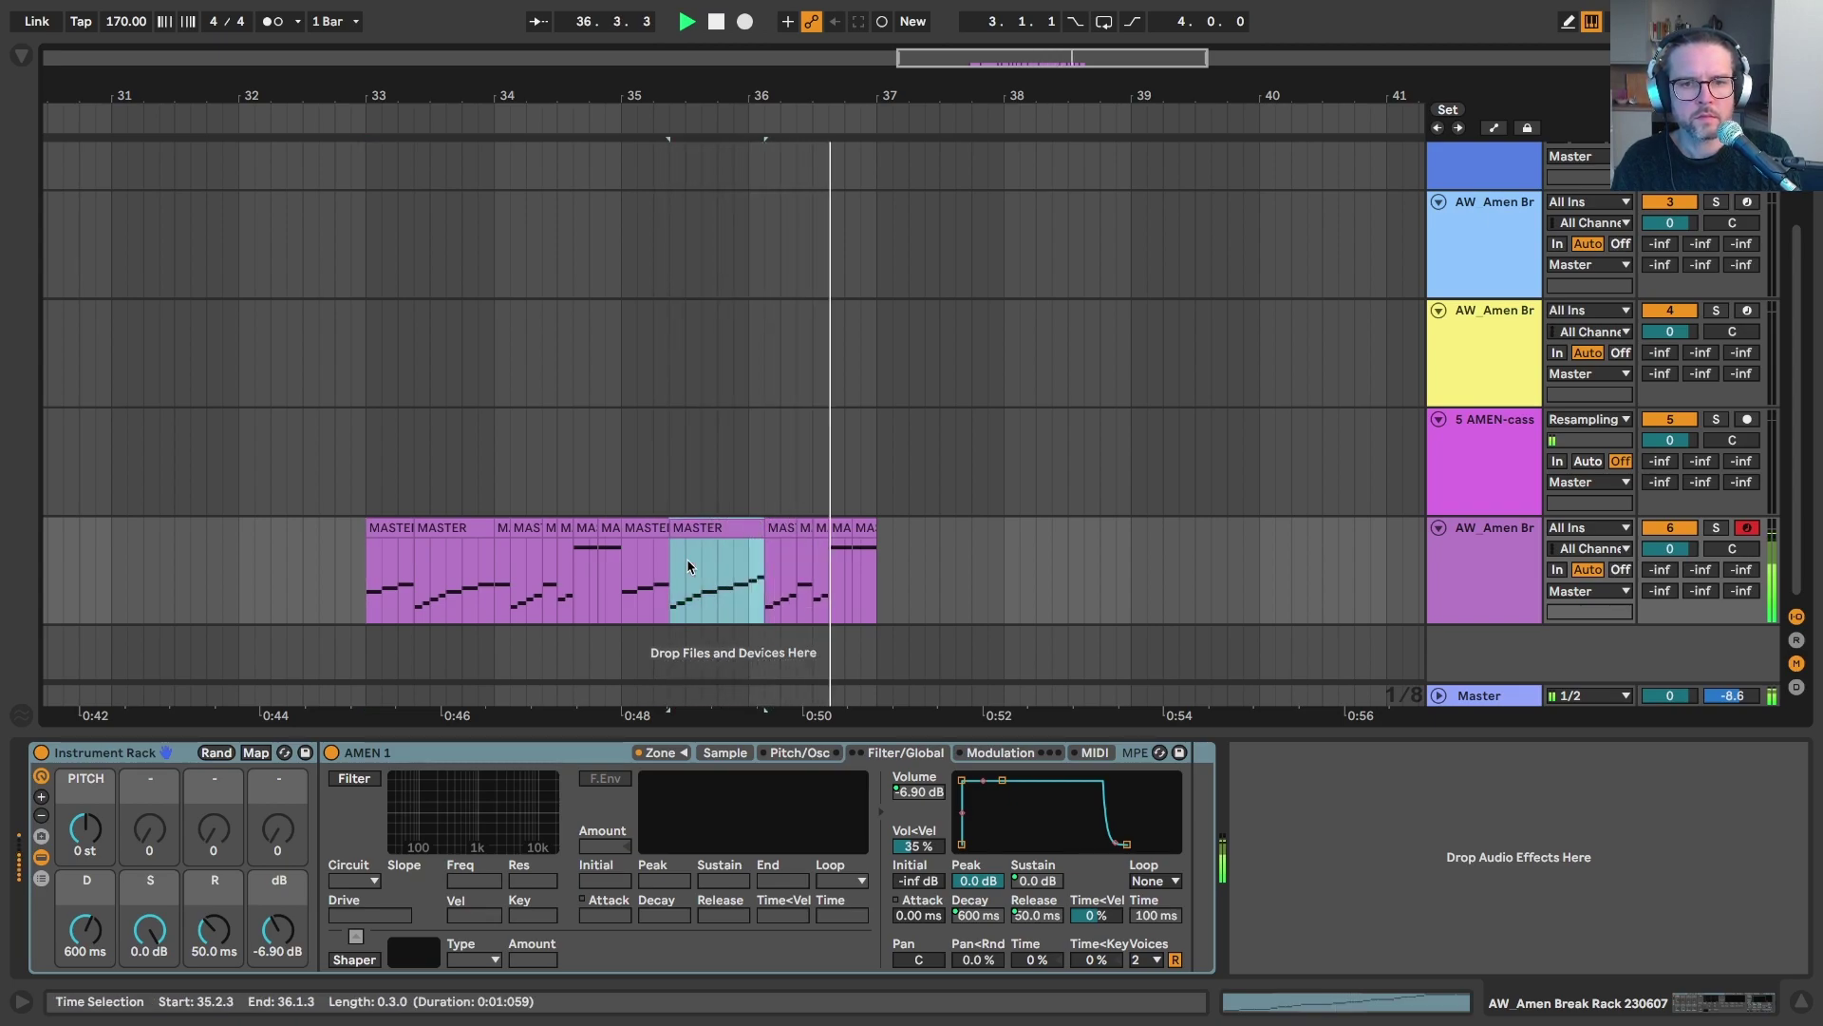
click(617, 585)
key(space)
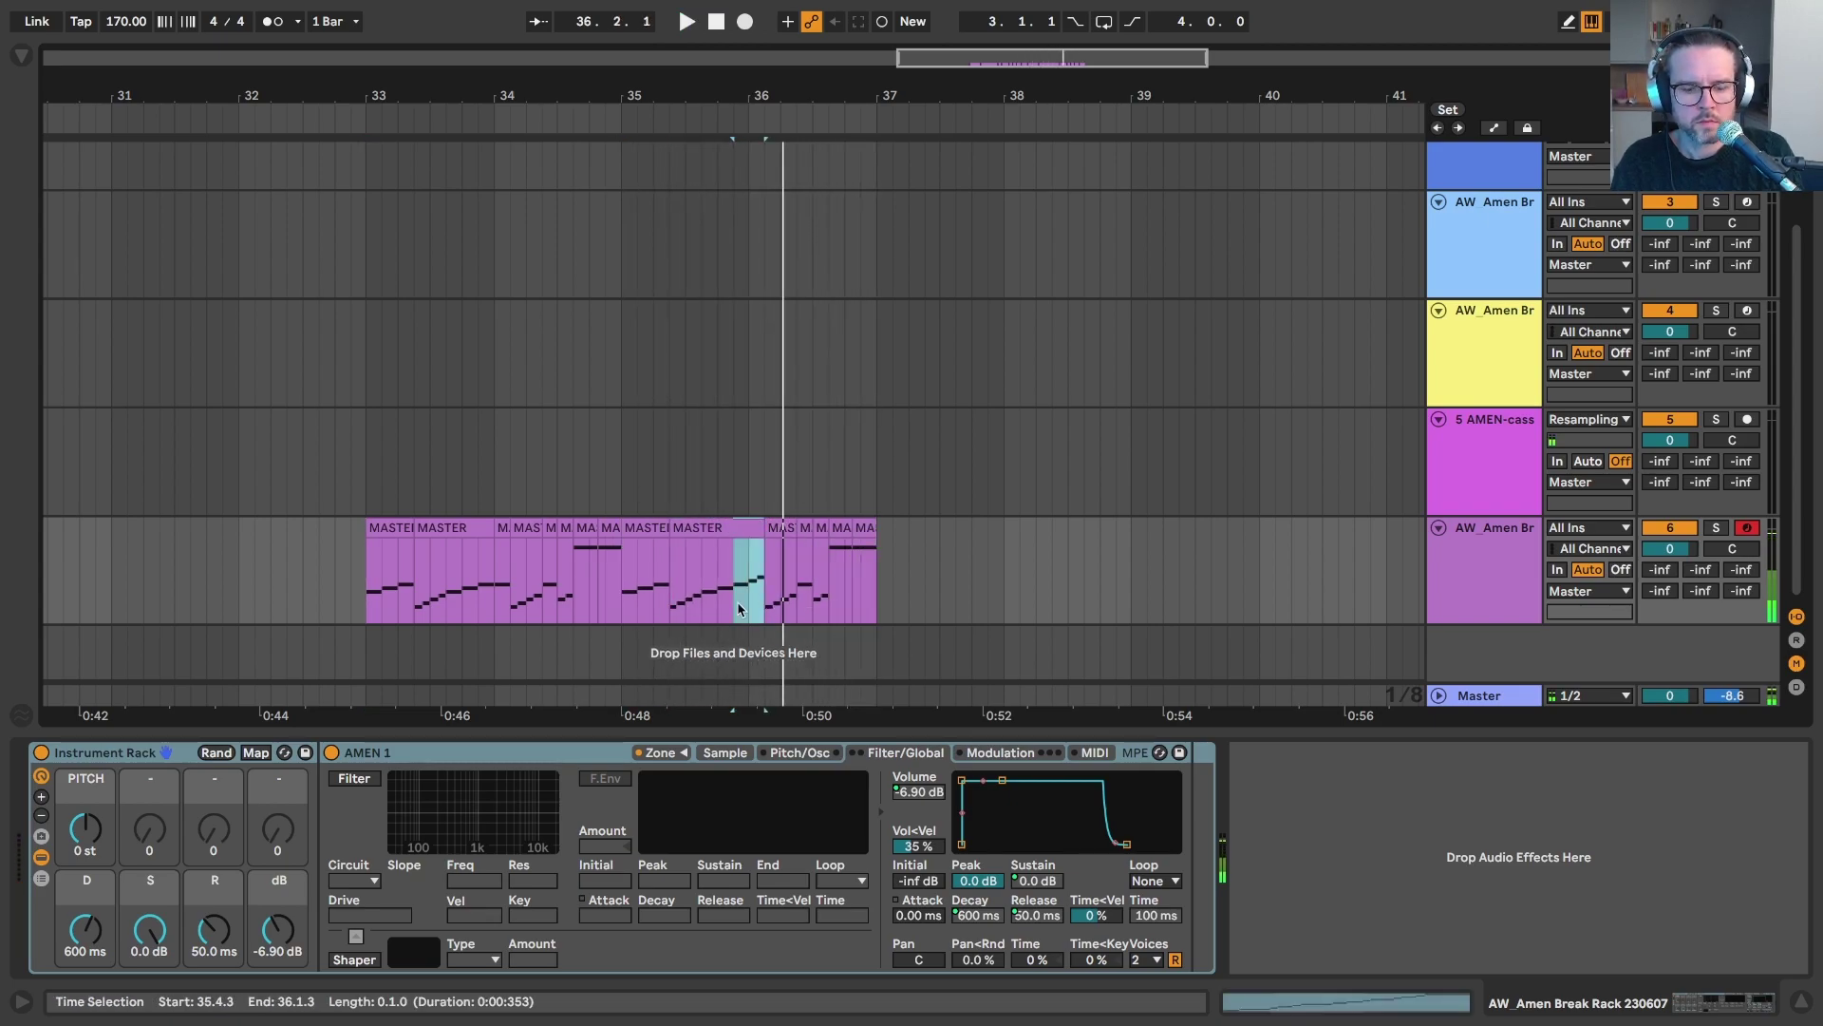
key(space)
drag(765, 586, 748, 586)
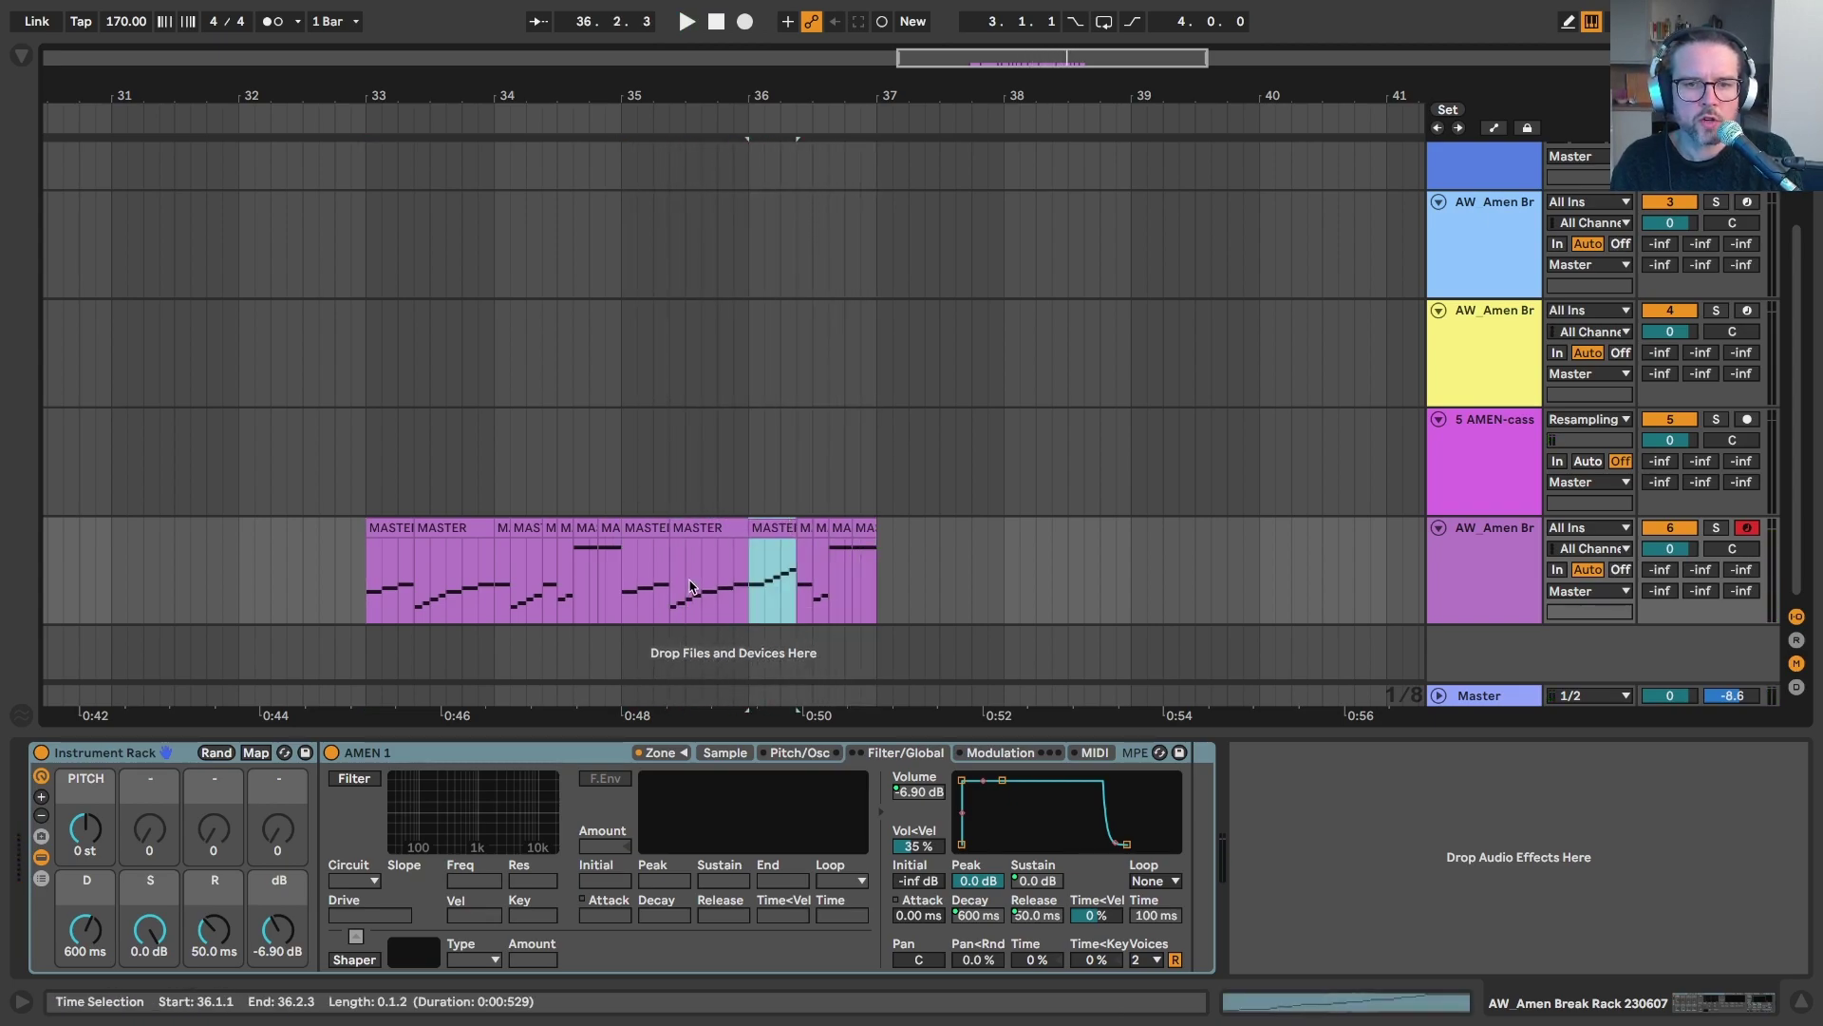
click(689, 580)
key(space)
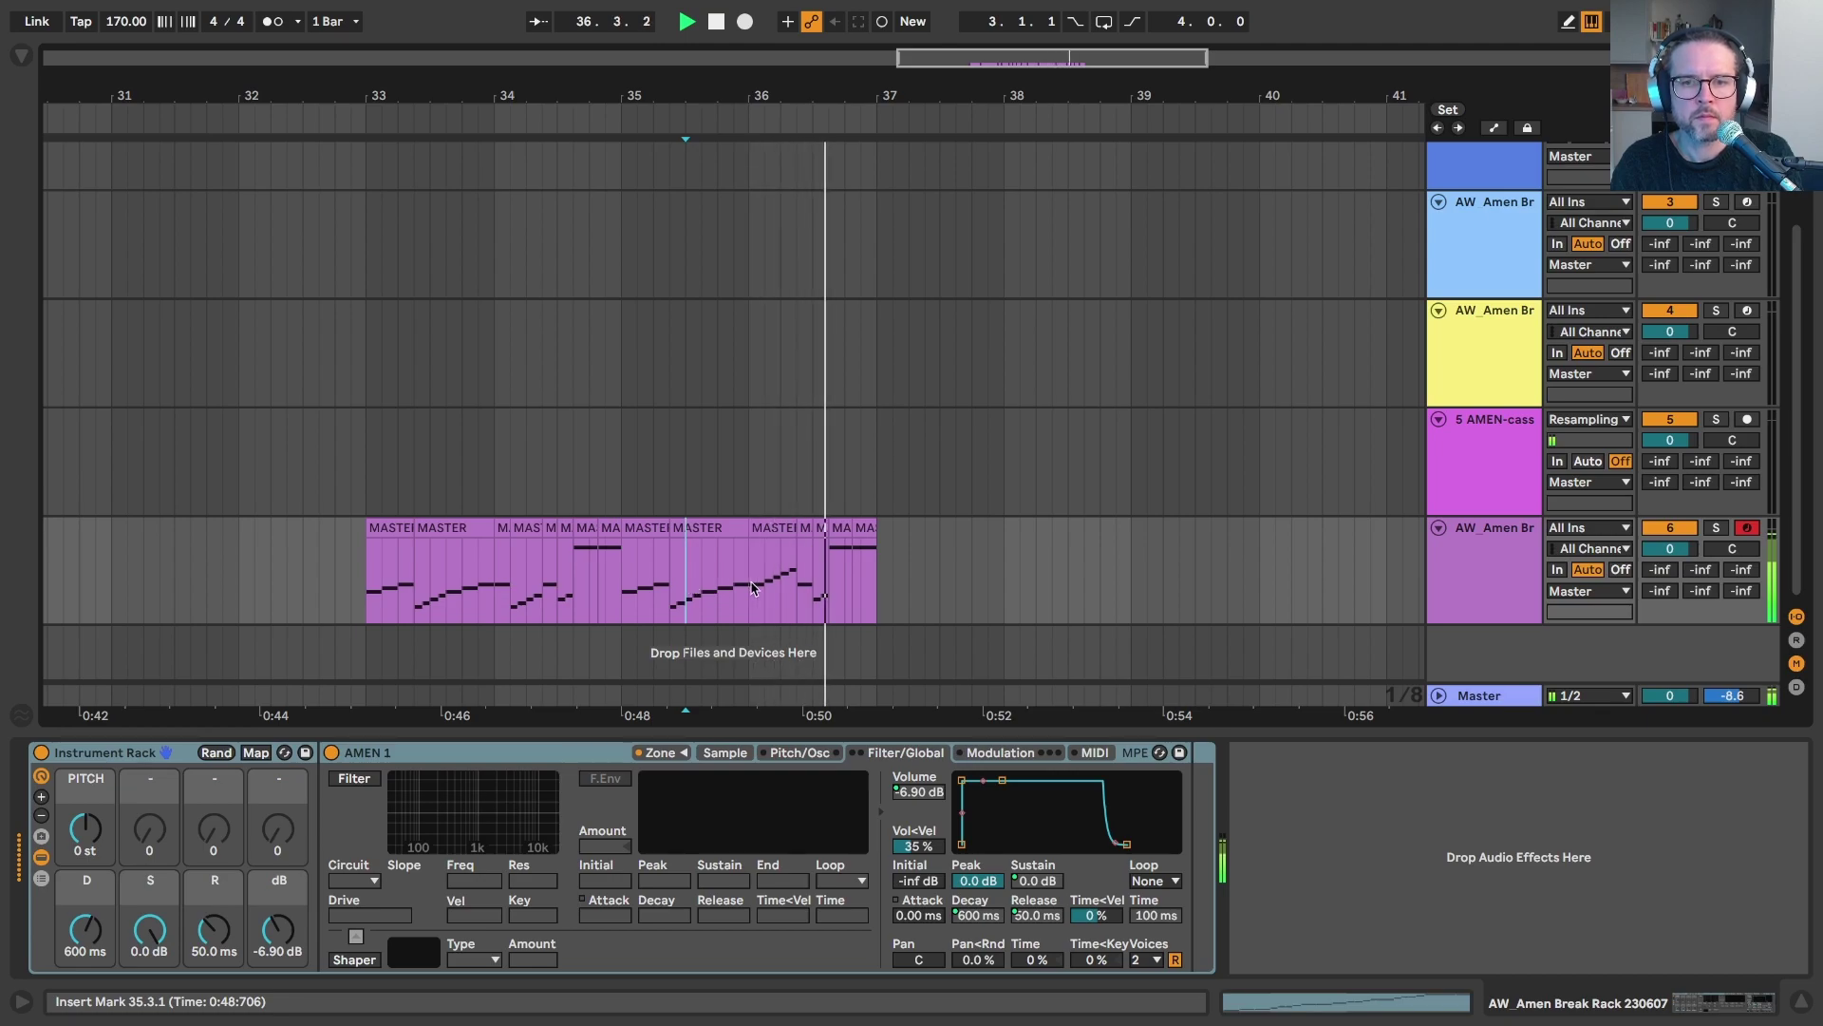
key(space)
key(space)
Repeat the one-beat chop from 36.2.3 at 36.3.3 and fill 36.4.3 to the end of bar 36 with a half-beat copy.
click(829, 568)
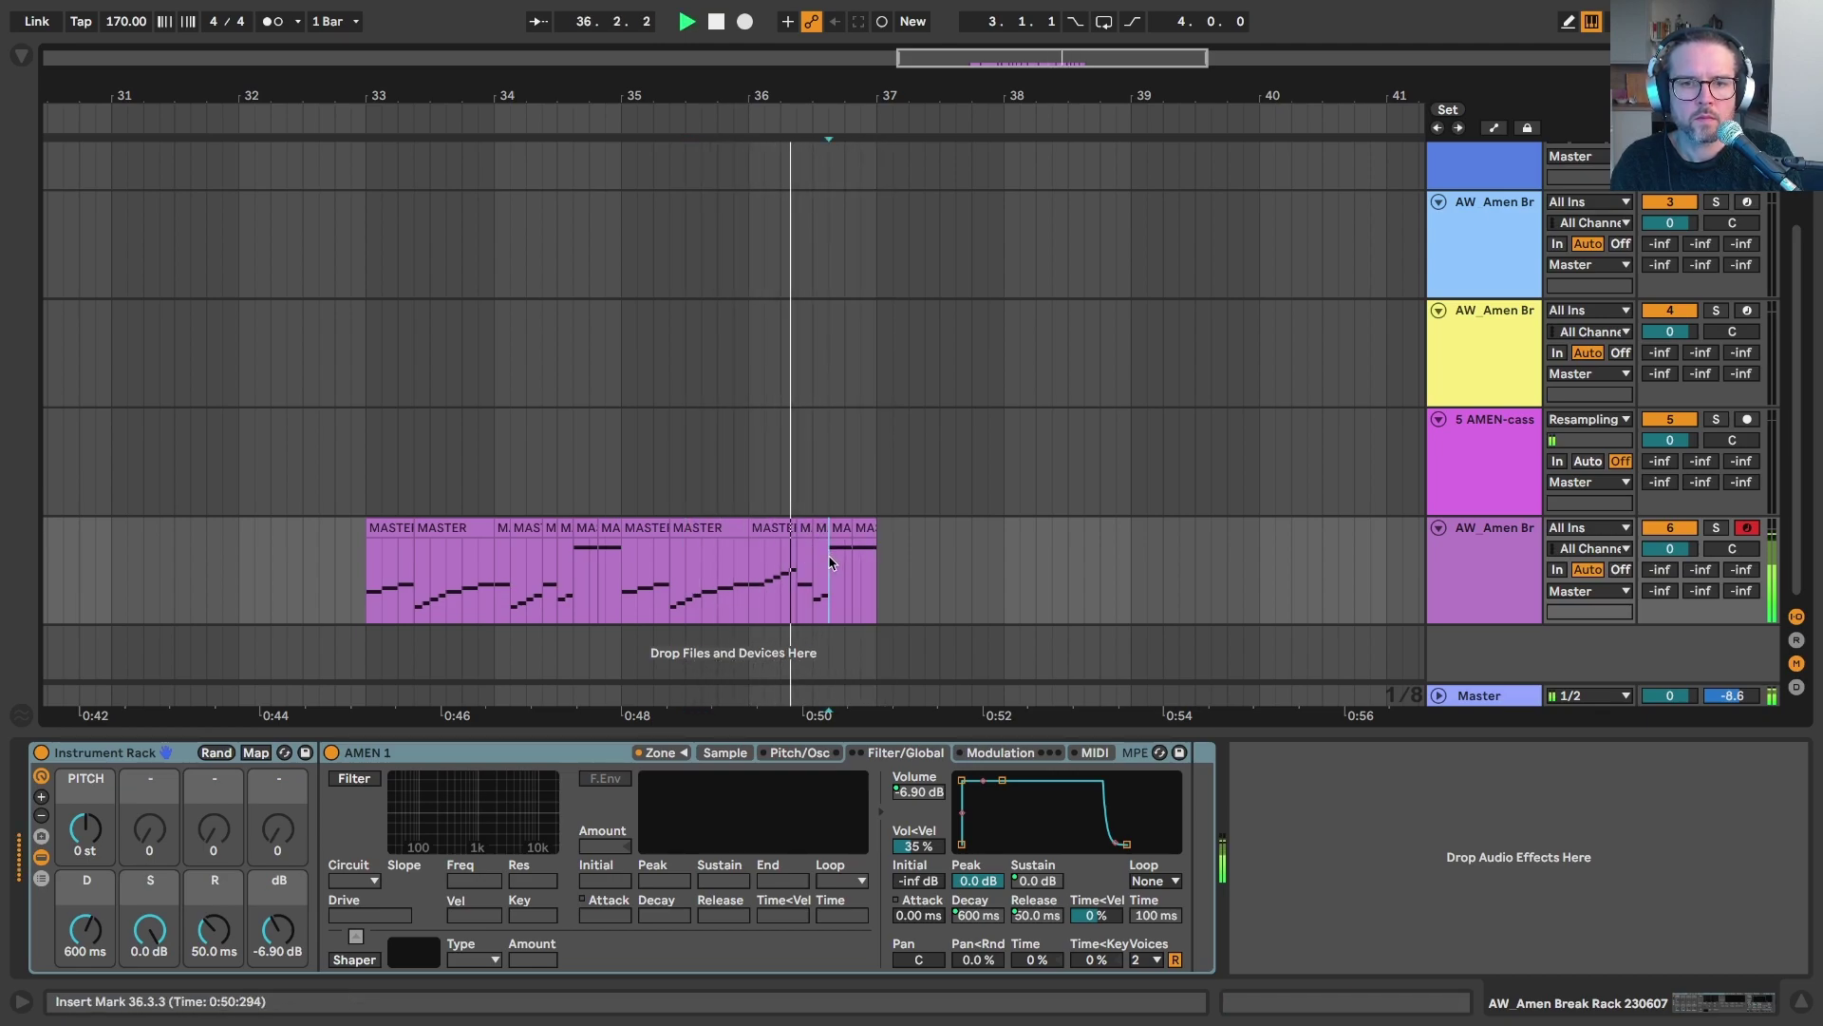
key(space)
drag(877, 570, 796, 569)
drag(808, 95, 807, 152)
drag(786, 594, 876, 599)
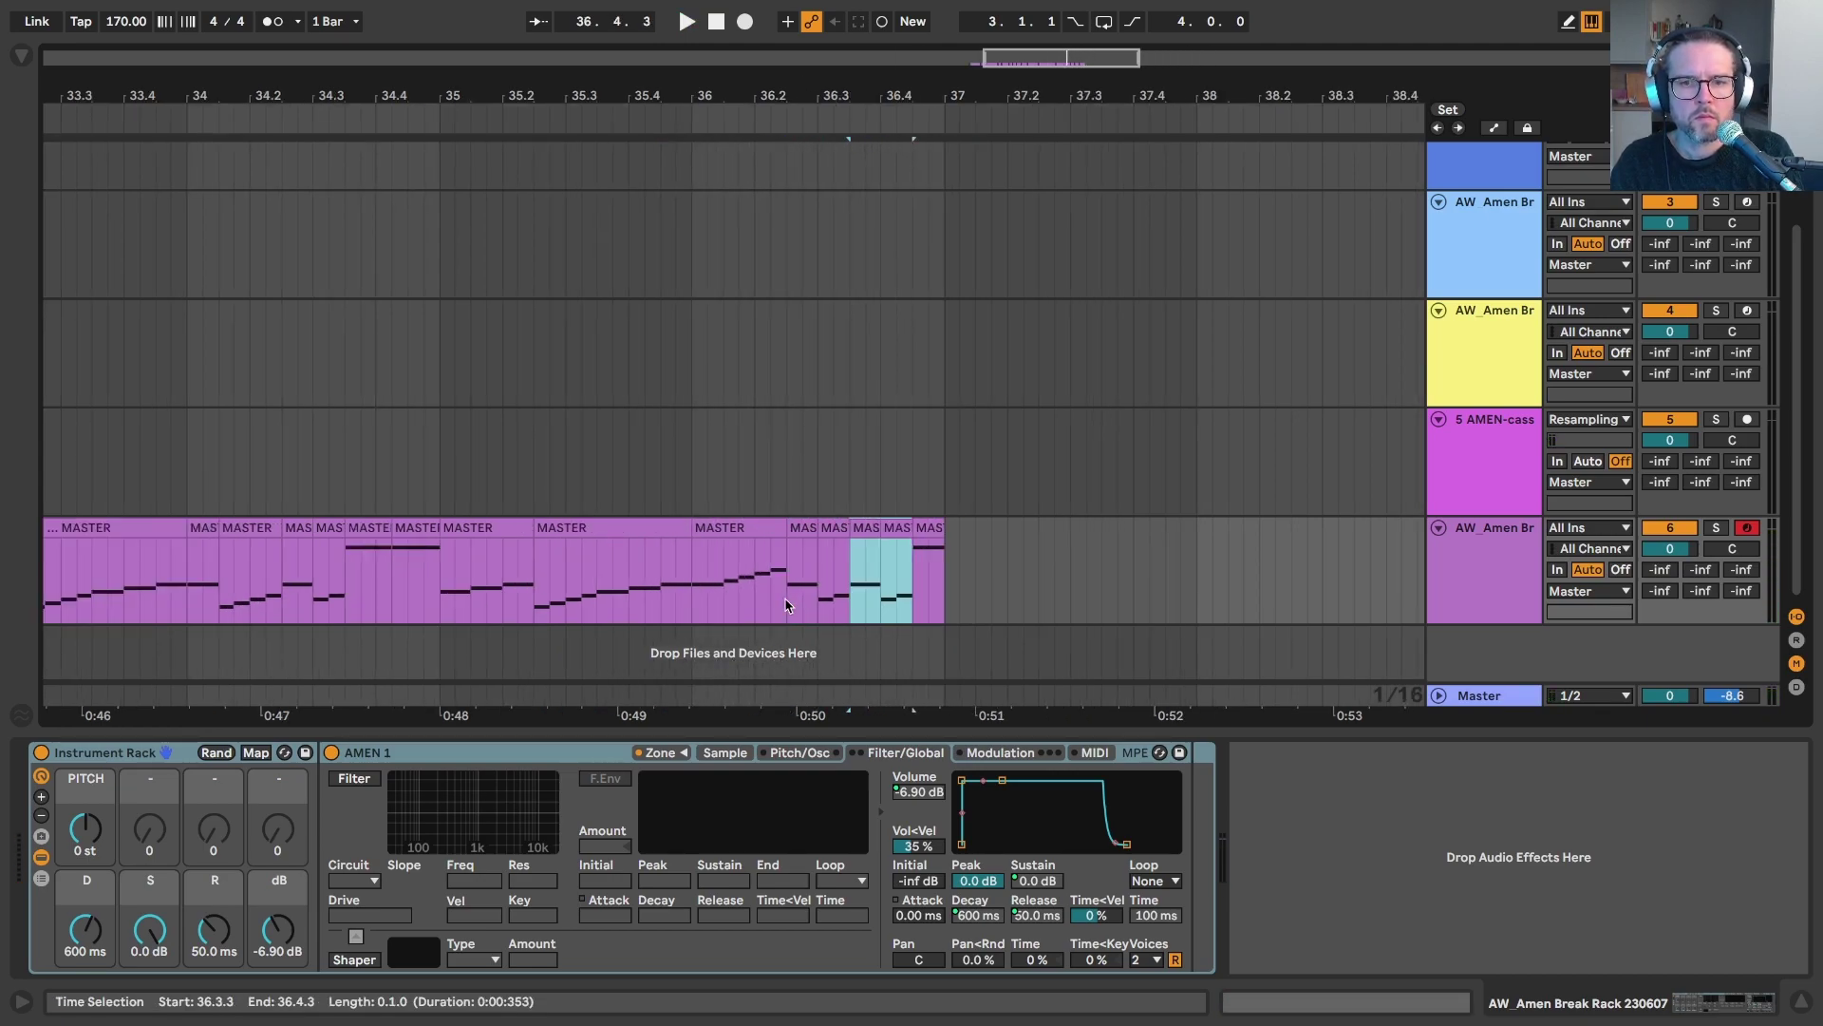
drag(786, 605, 849, 616)
key(space)
drag(895, 527, 928, 528)
key(space)
Duplicate the four-bar pattern from bar 33 onto bars 37 to 40 and audition it from 36.3.3.
scroll(806, 249, down, 3)
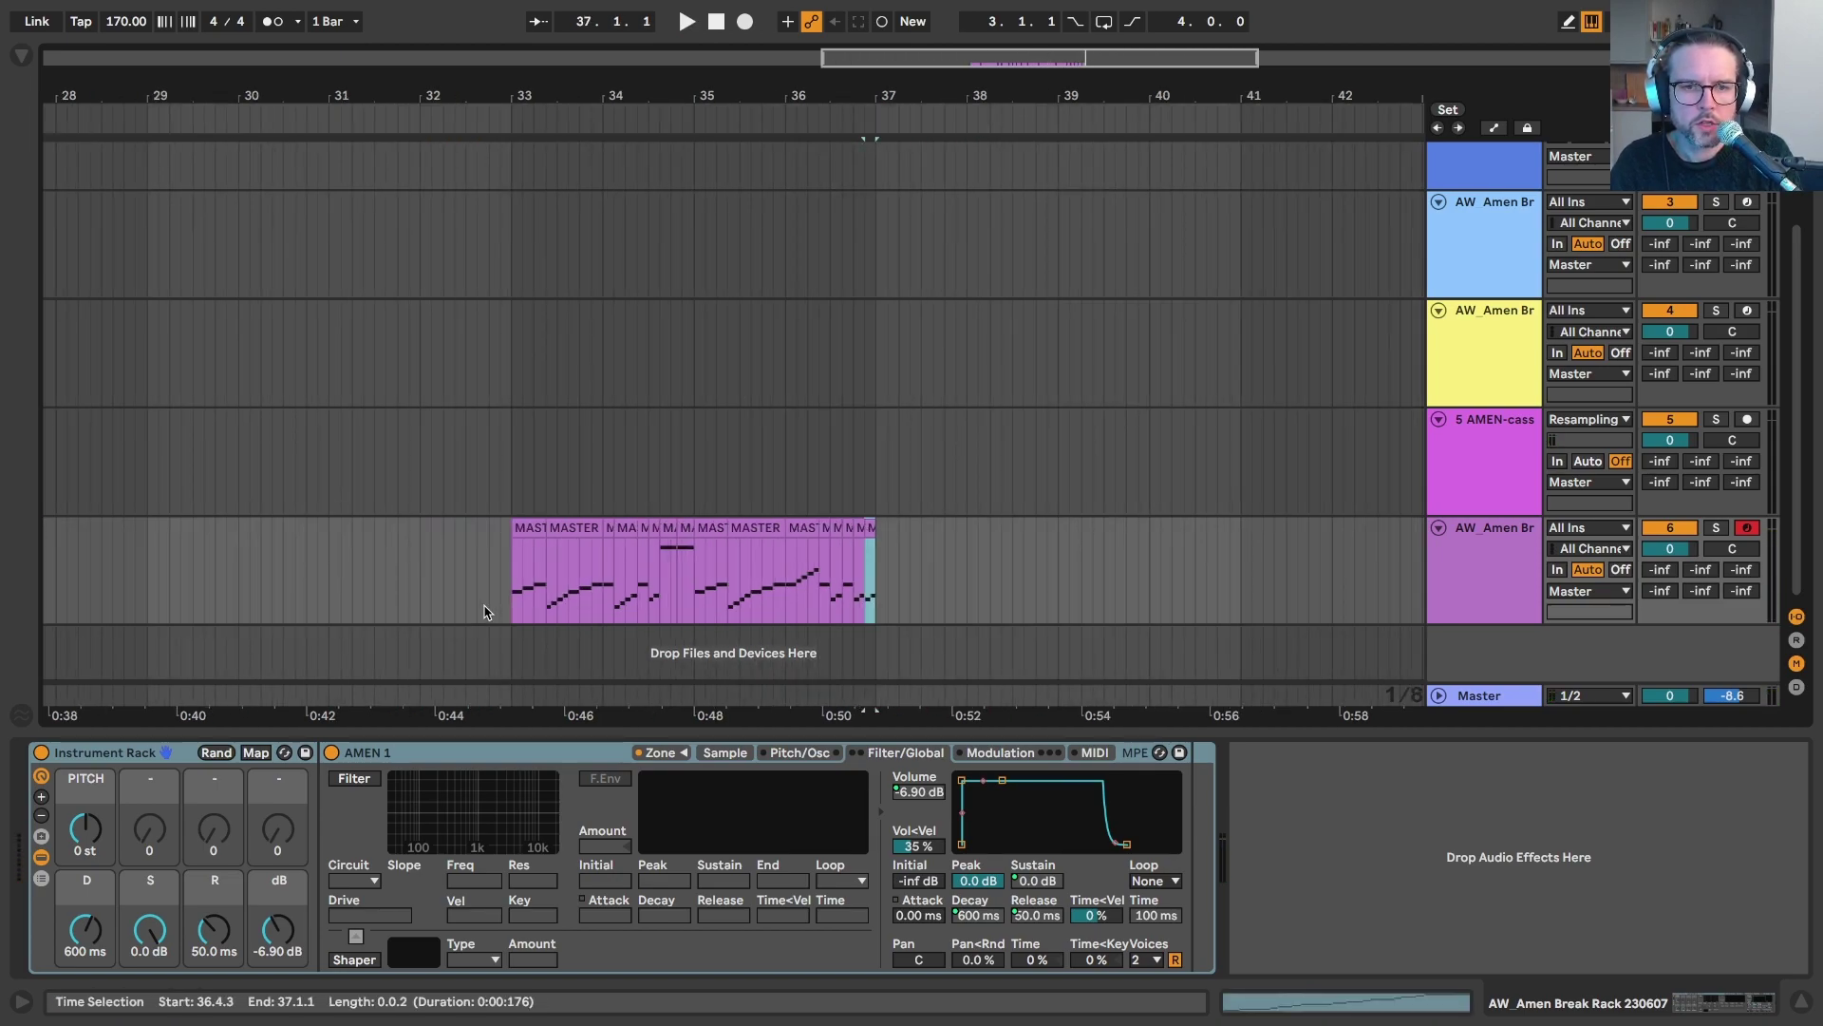
drag(510, 607, 890, 584)
key(ctrl+d)
scroll(857, 569, right, 1)
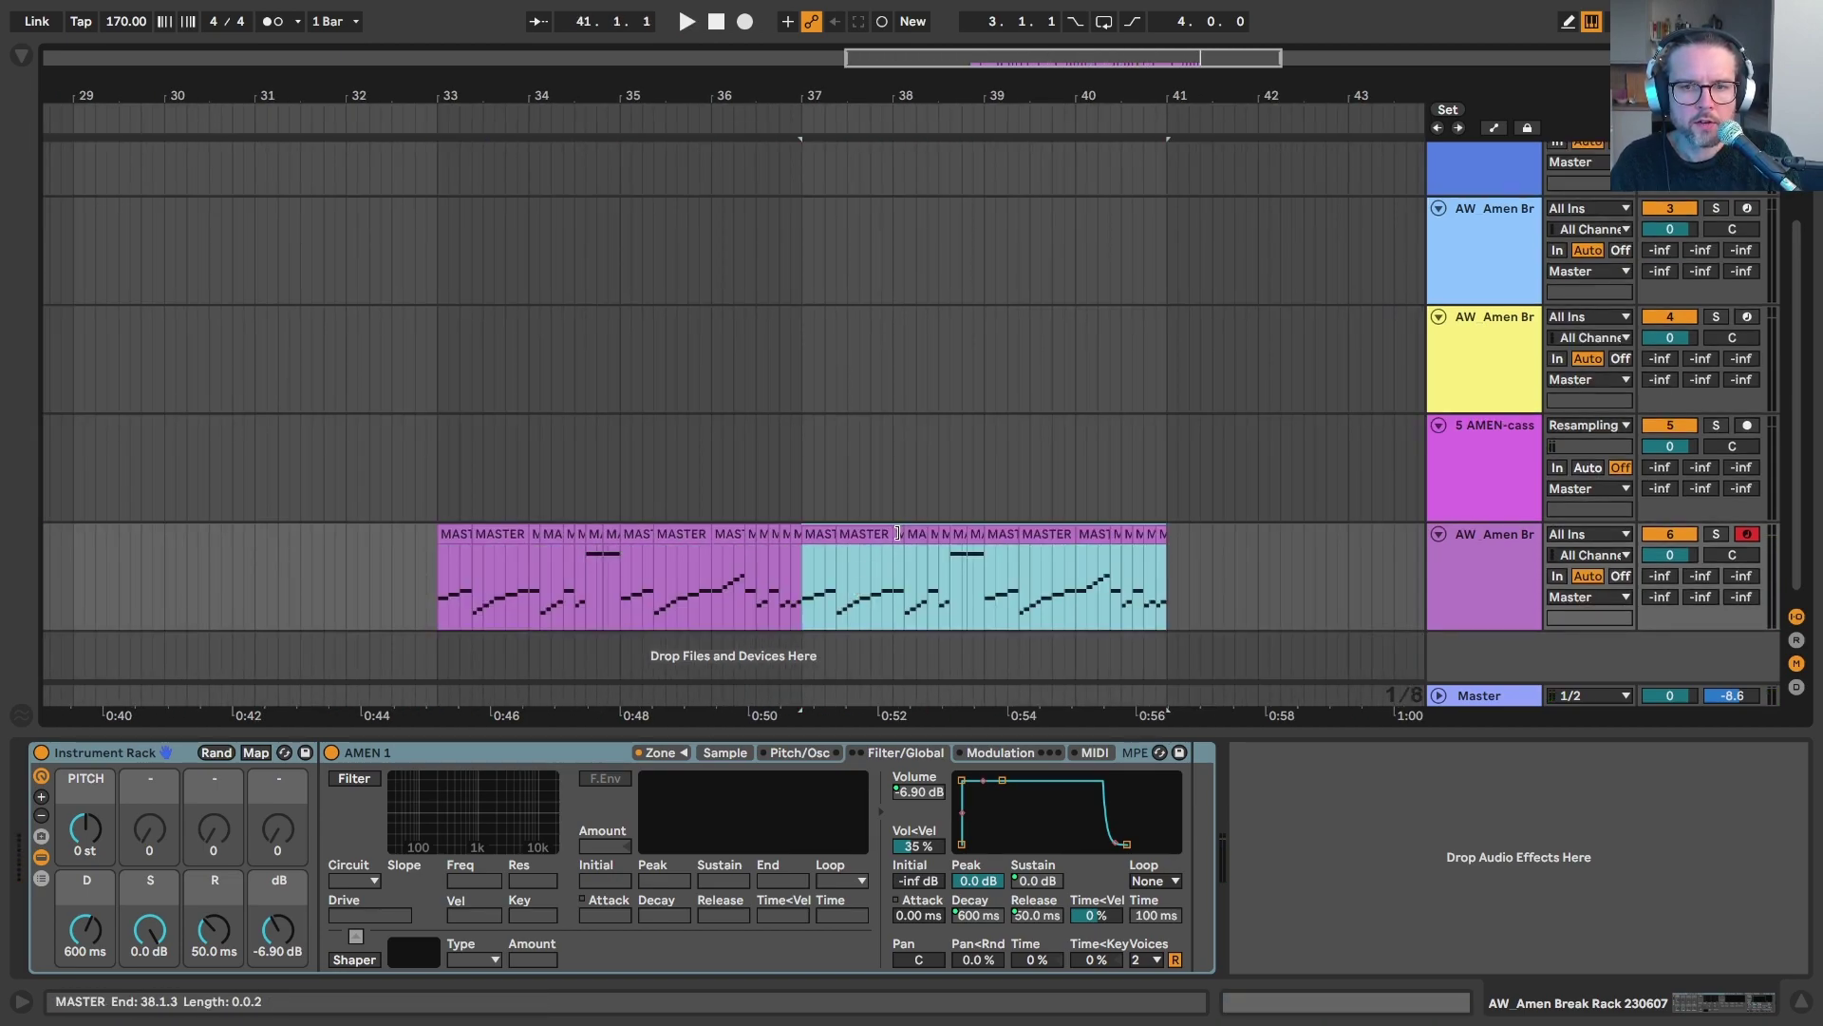
click(897, 534)
click(769, 608)
key(space)
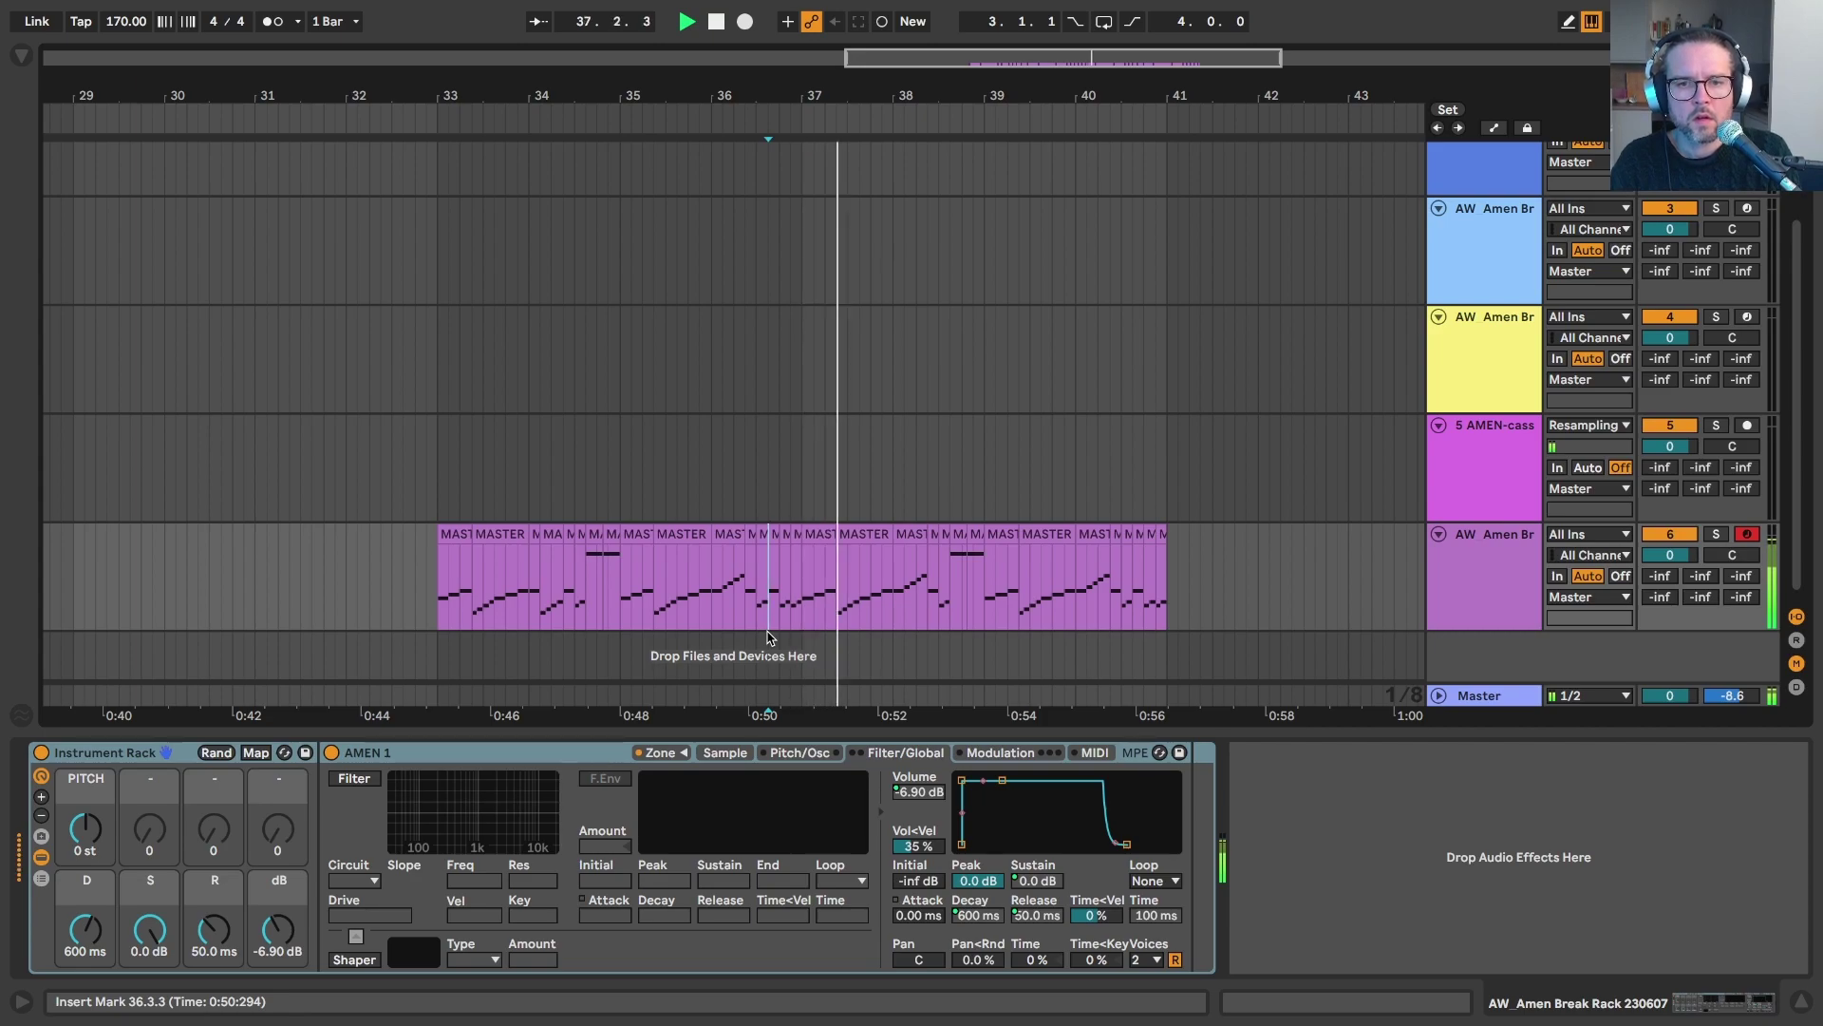
scroll(916, 556, right, 1)
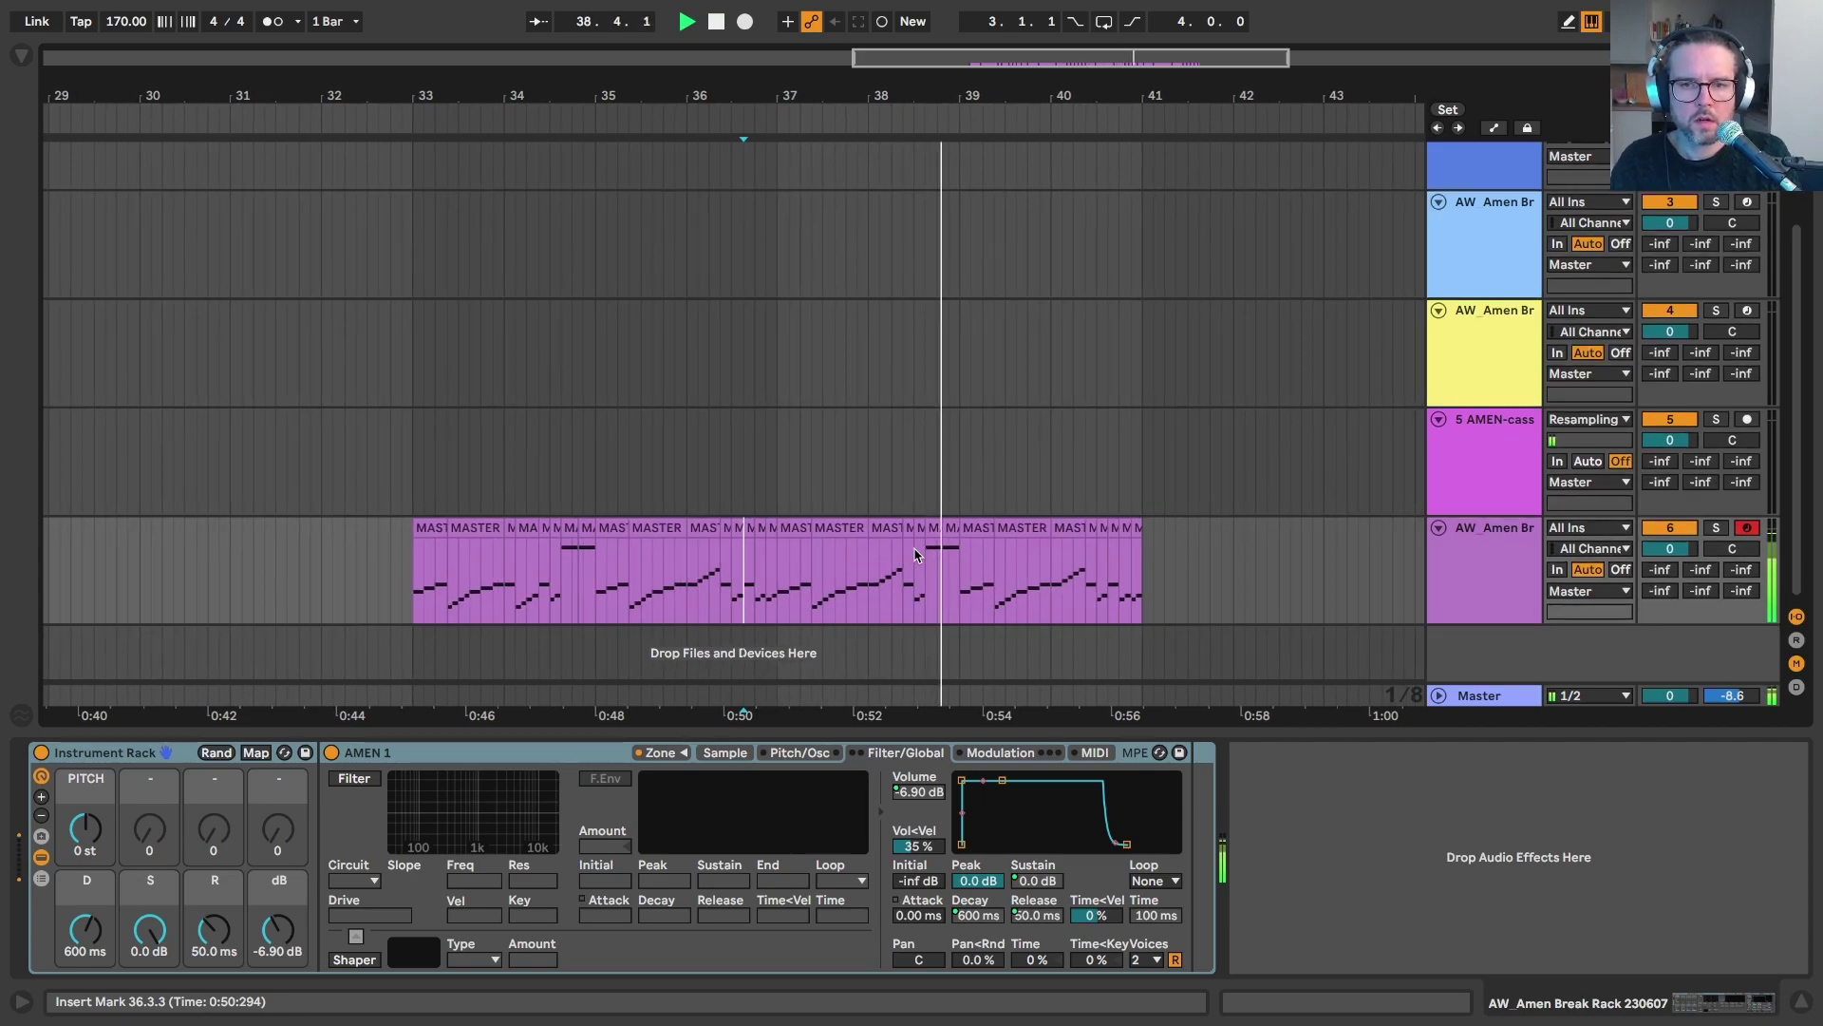
scroll(971, 596, right, 3)
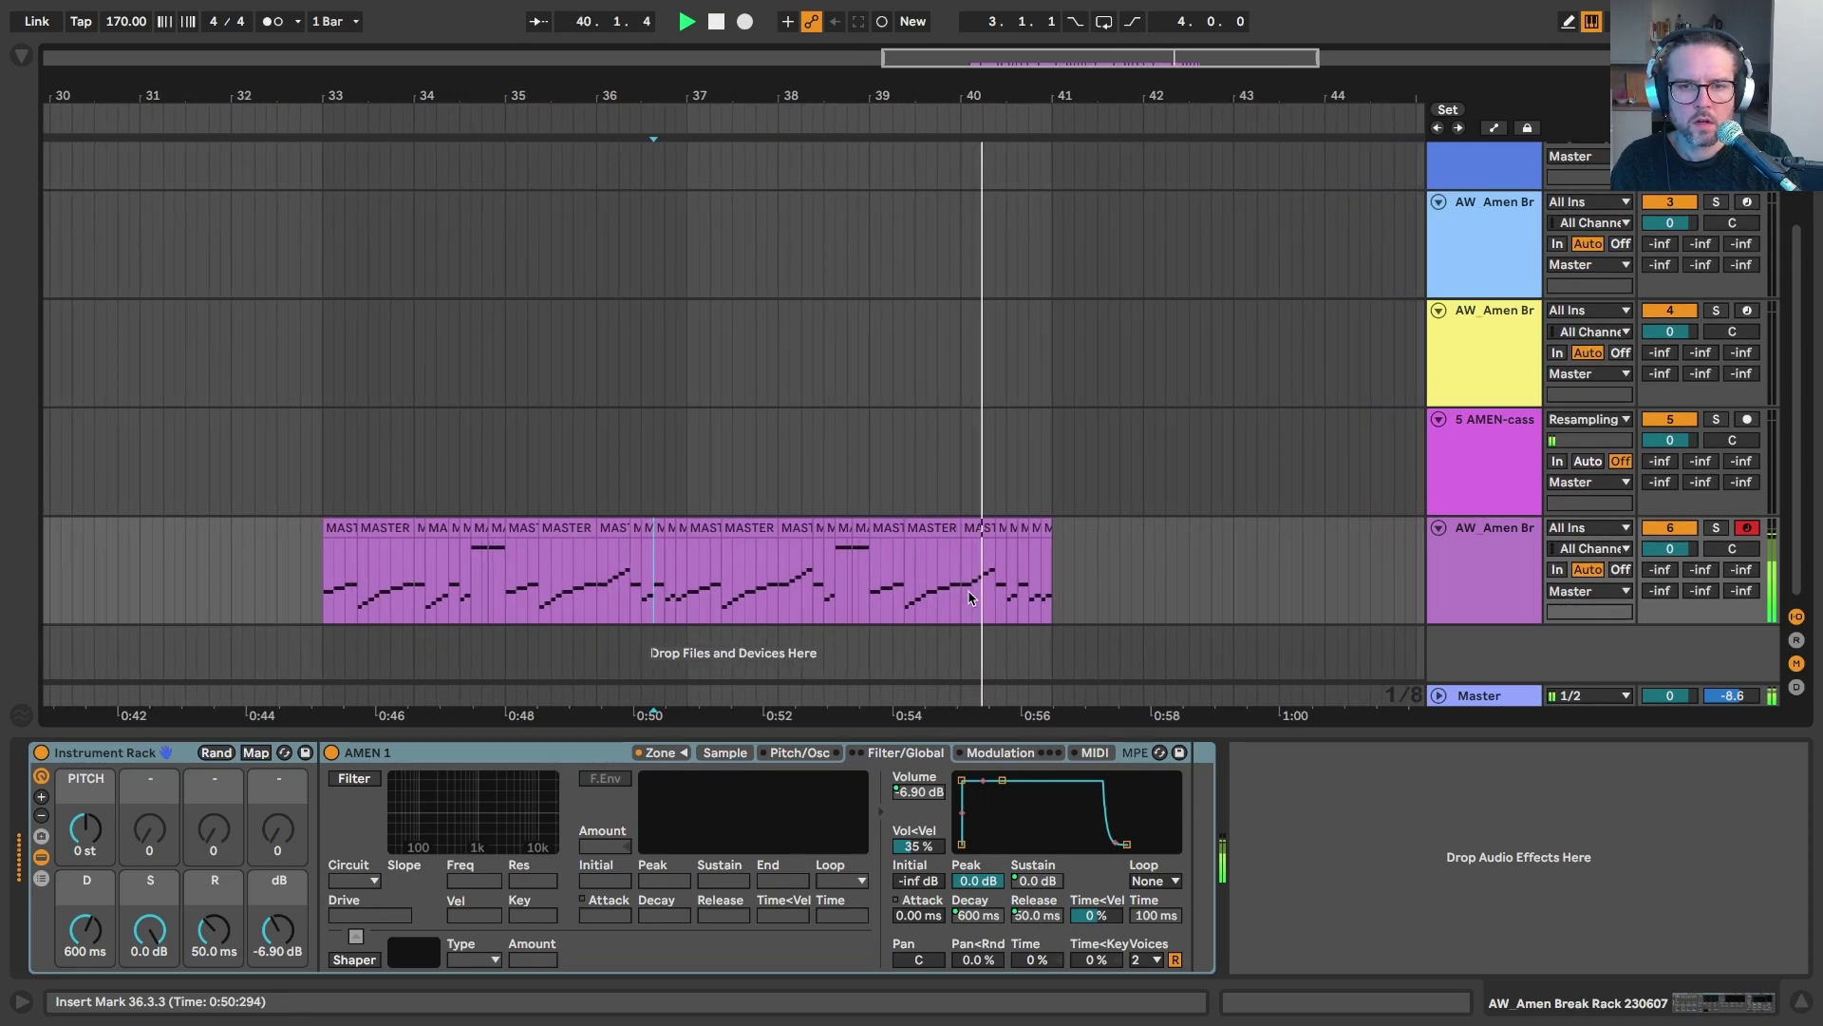
Fill the end of bar 40 with sixteenth-note repeats of one hit and consolidate bars 33 to 41 into a single clip.
click(1029, 528)
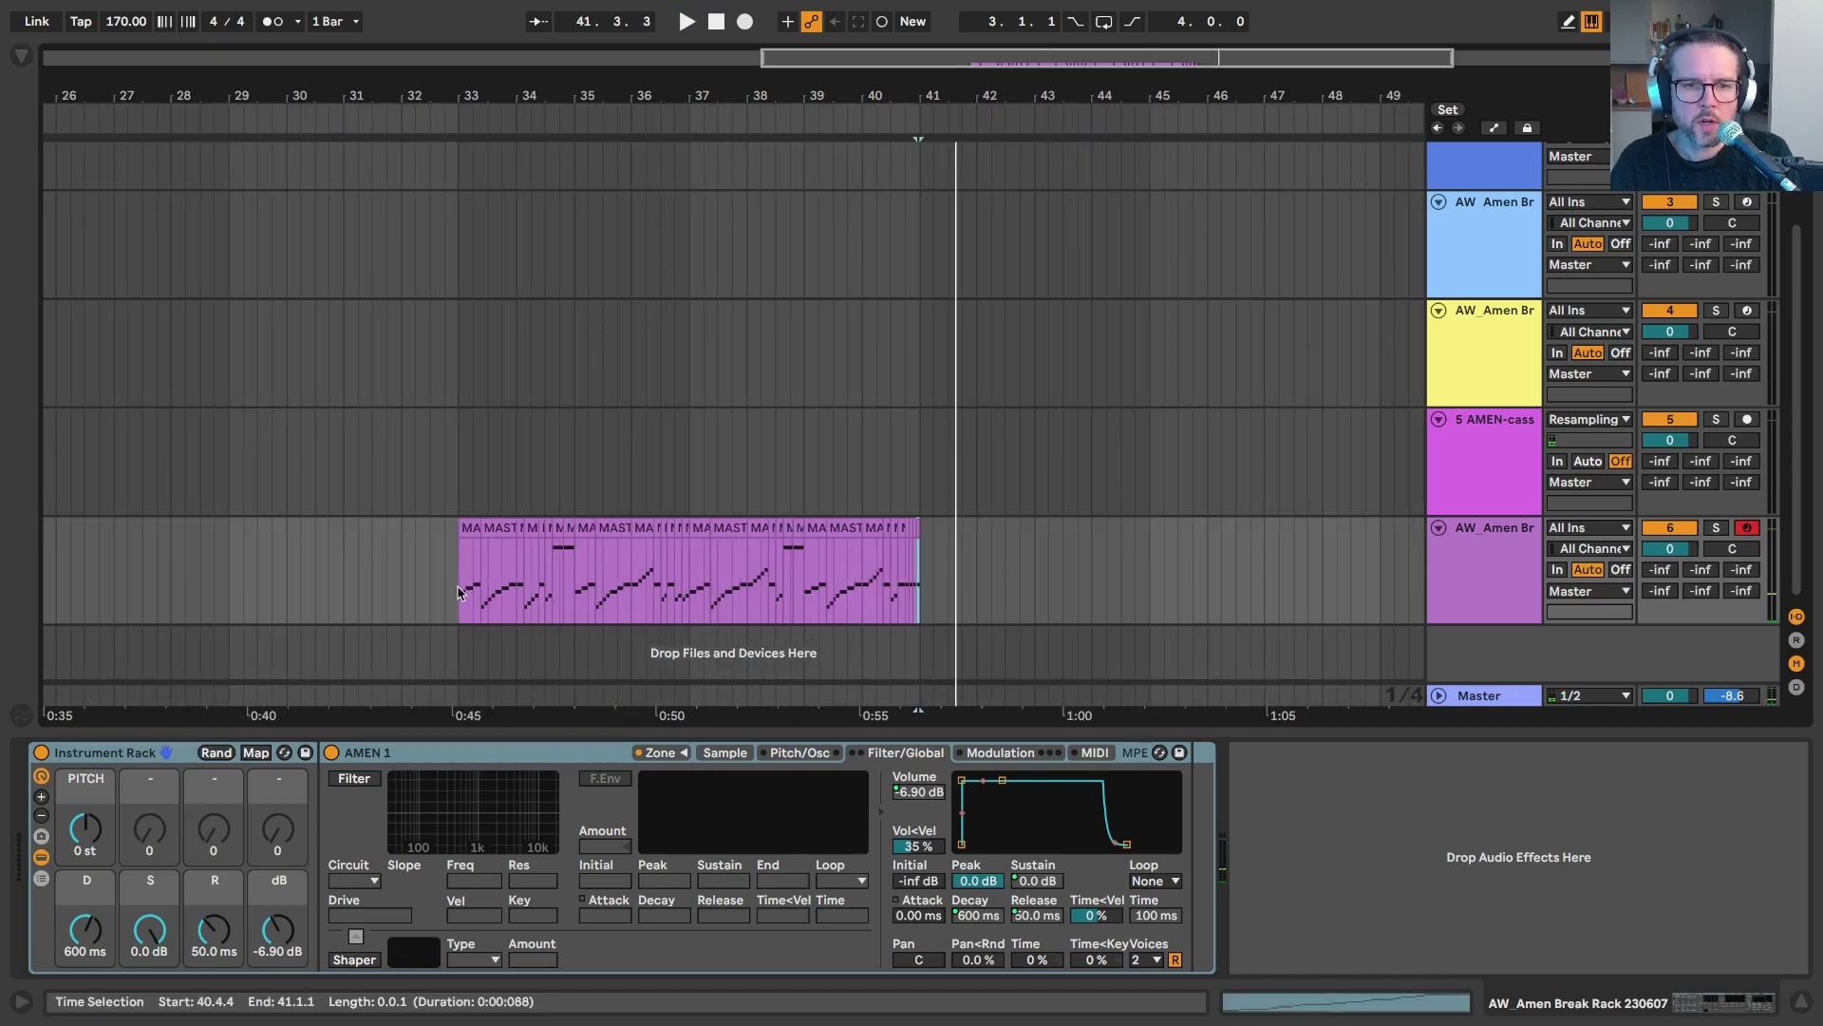
drag(459, 591, 930, 609)
key(ctrl+j)
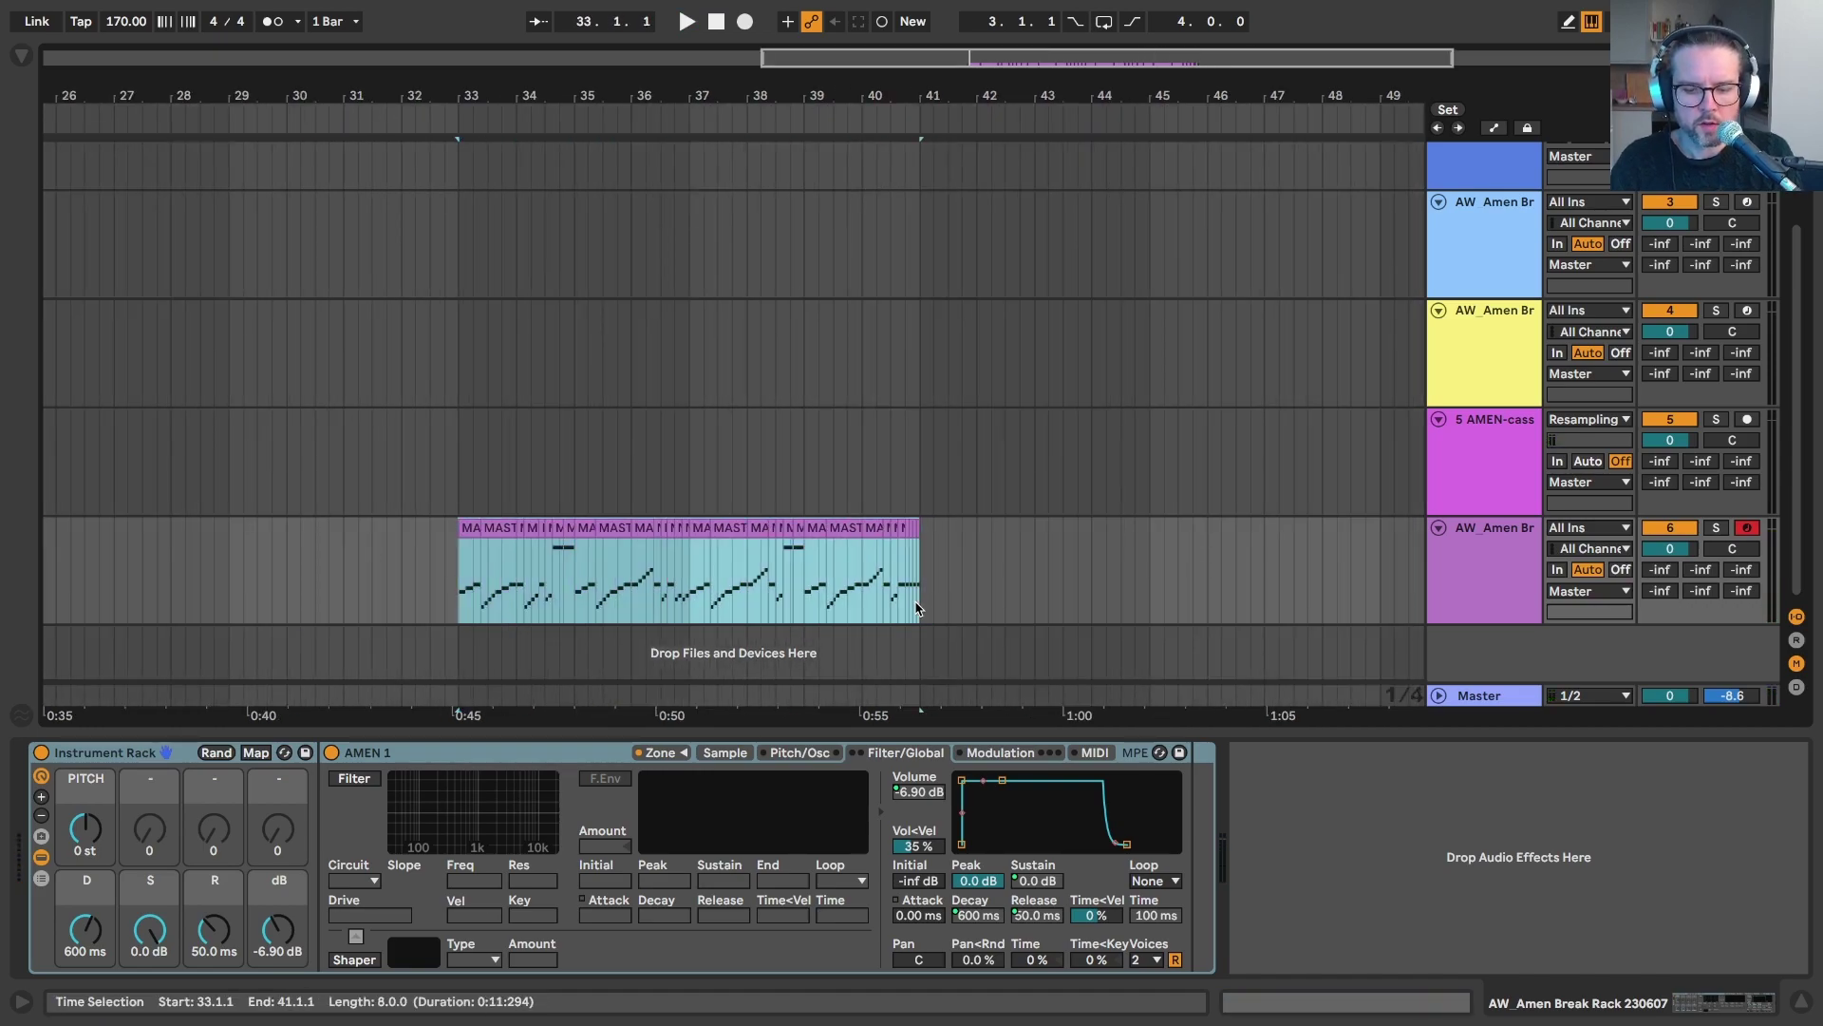
key(ctrl+r)
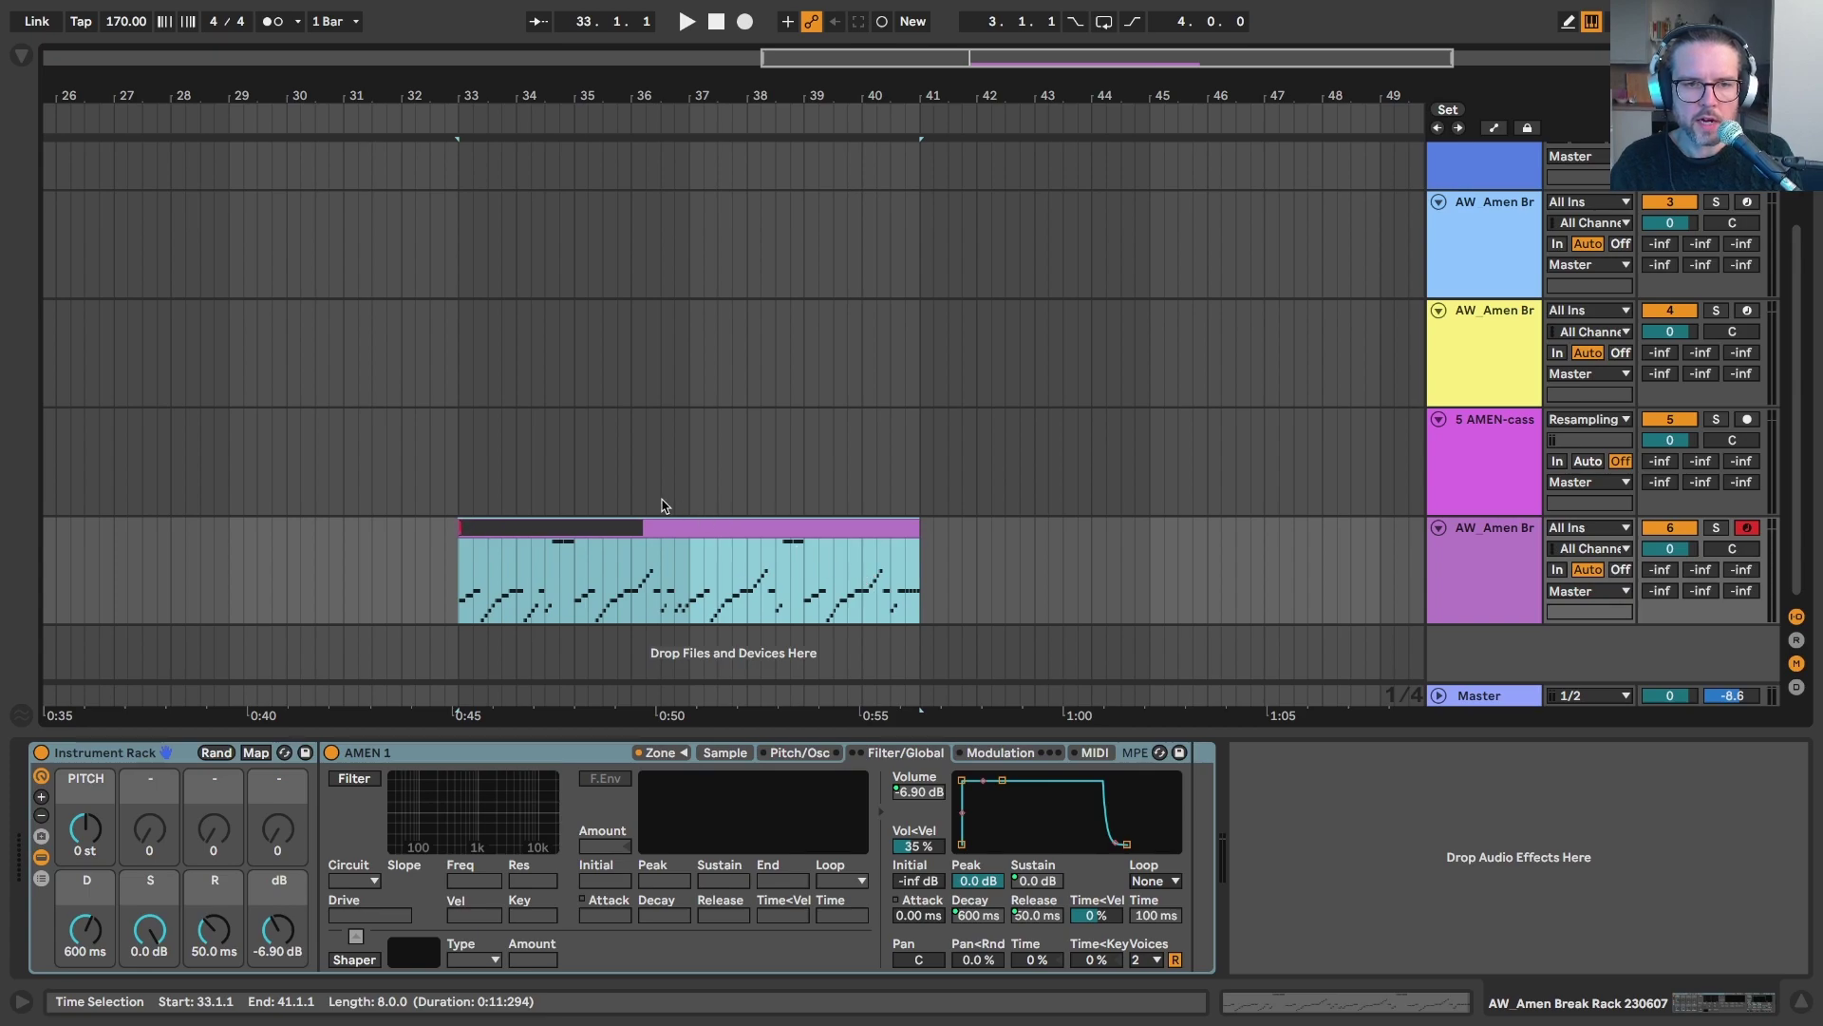
key(Return)
Move the consolidated clip into an empty Session slot on the purple rack track, open its notes and turn on looping.
drag(651, 522, 1291, 131)
key(Tab)
double_click(1285, 131)
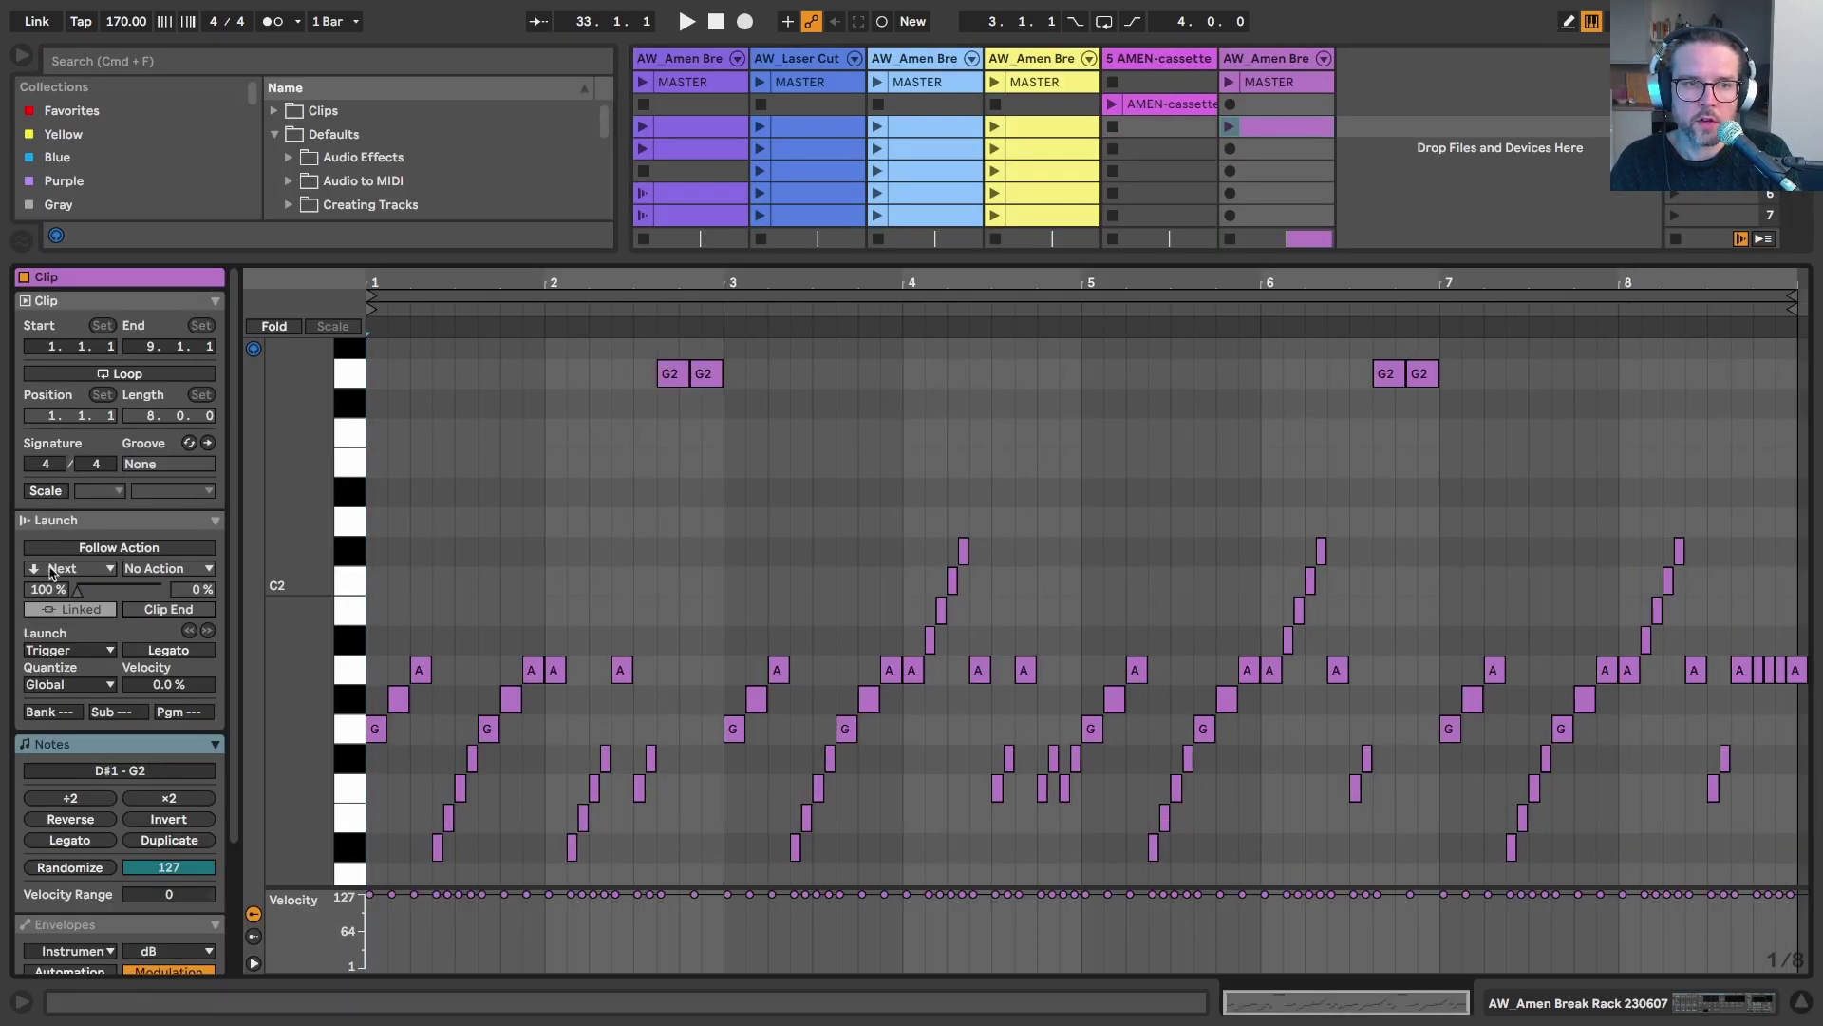
click(110, 375)
scroll(439, 599, down, 1)
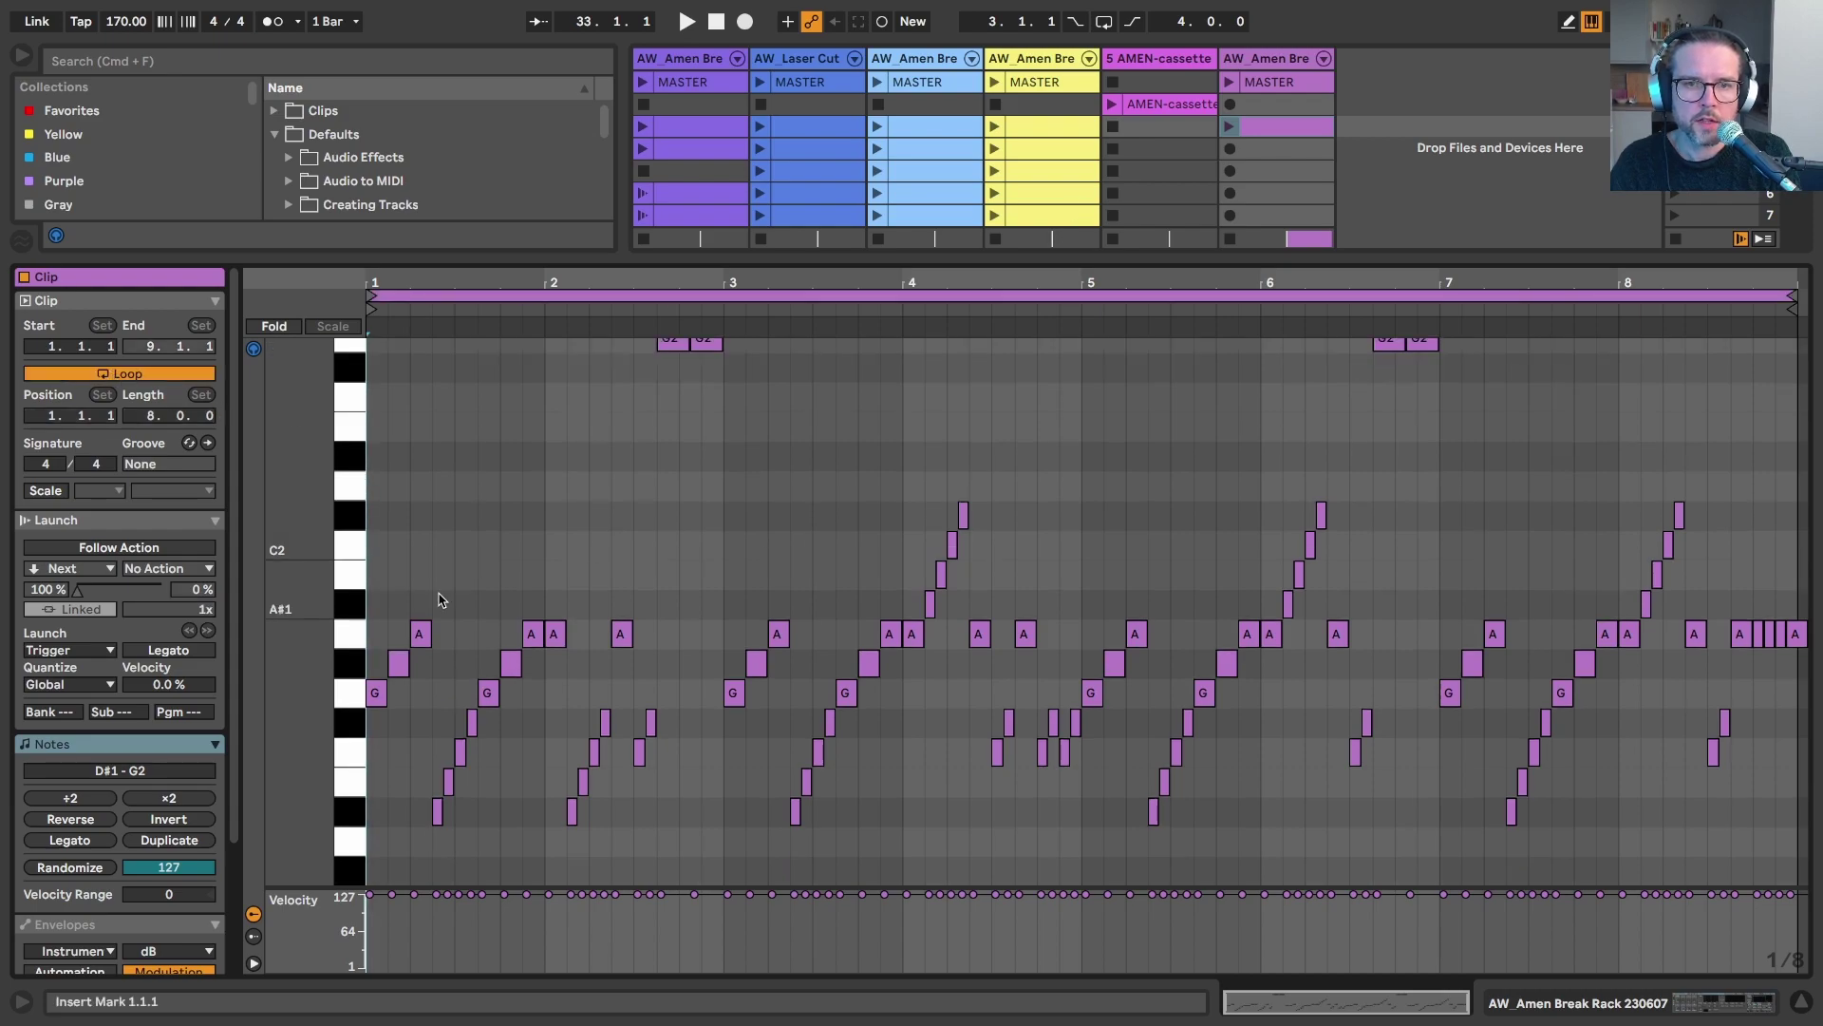
Select all notes in the clip and shorten them by a 1/32 note each.
drag(312, 539, 314, 456)
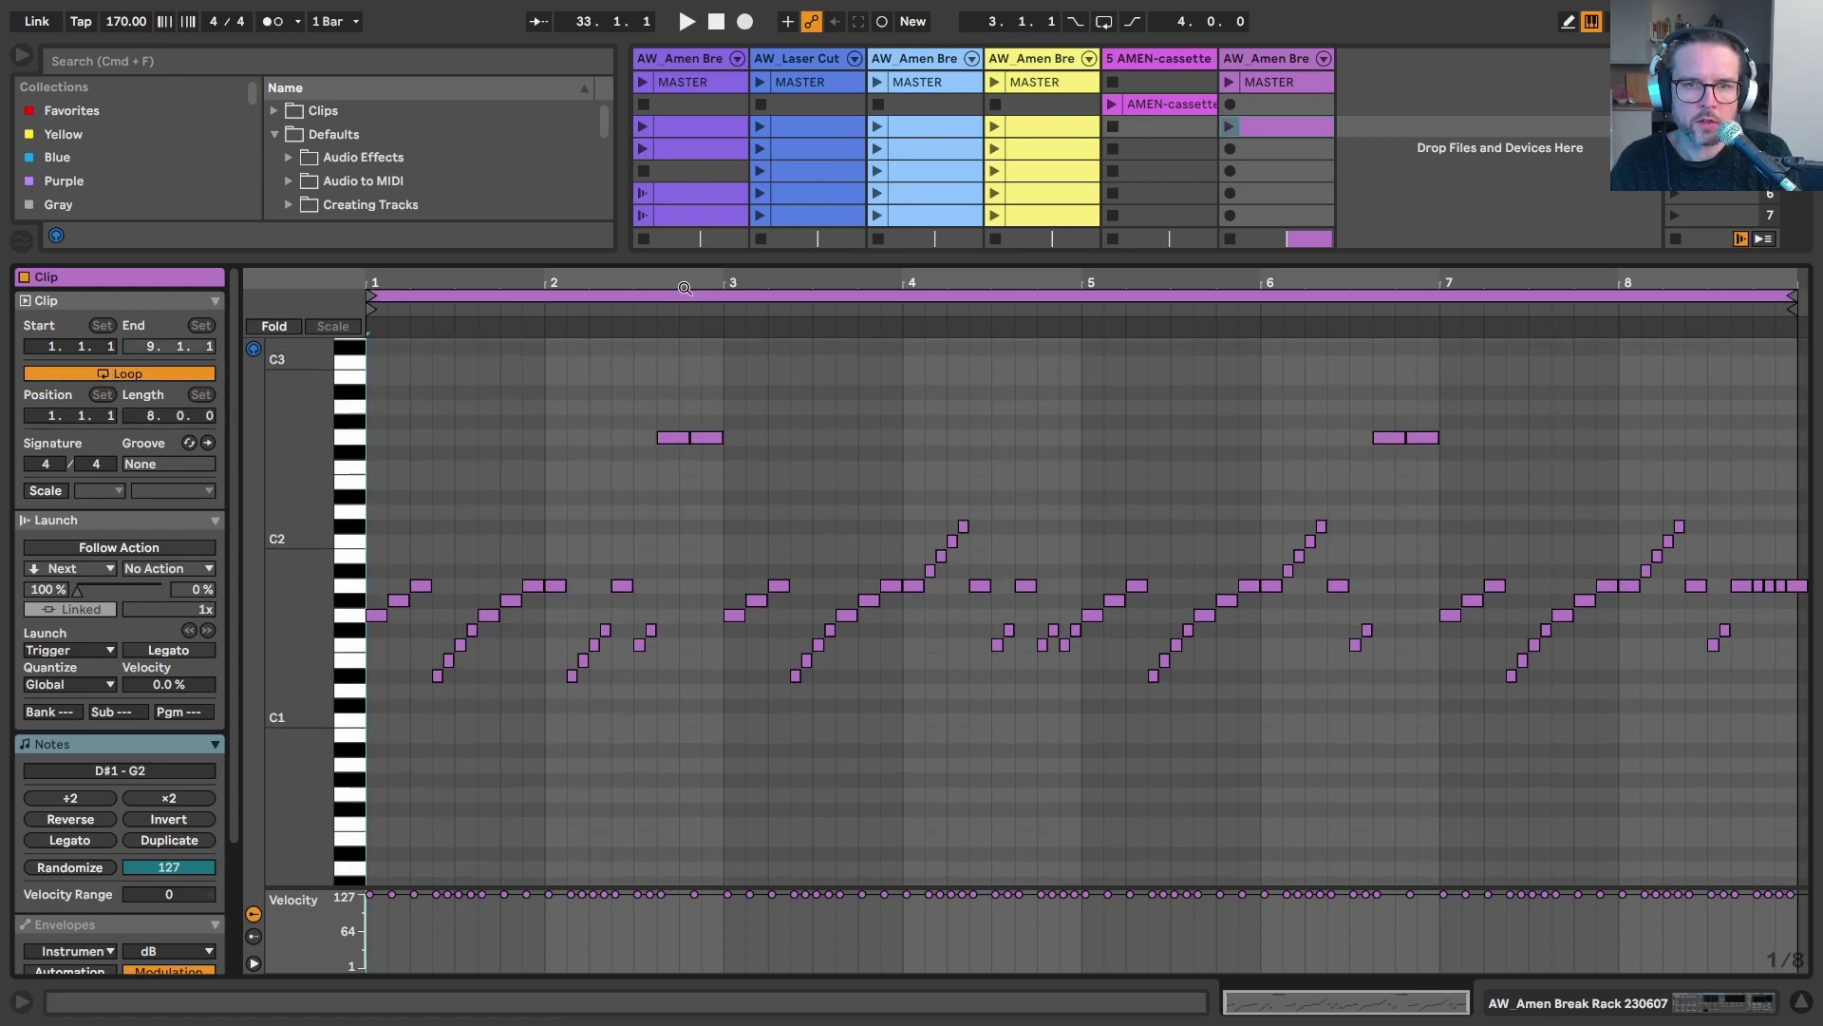
drag(686, 288, 745, 518)
key(super+a)
drag(965, 283, 746, 275)
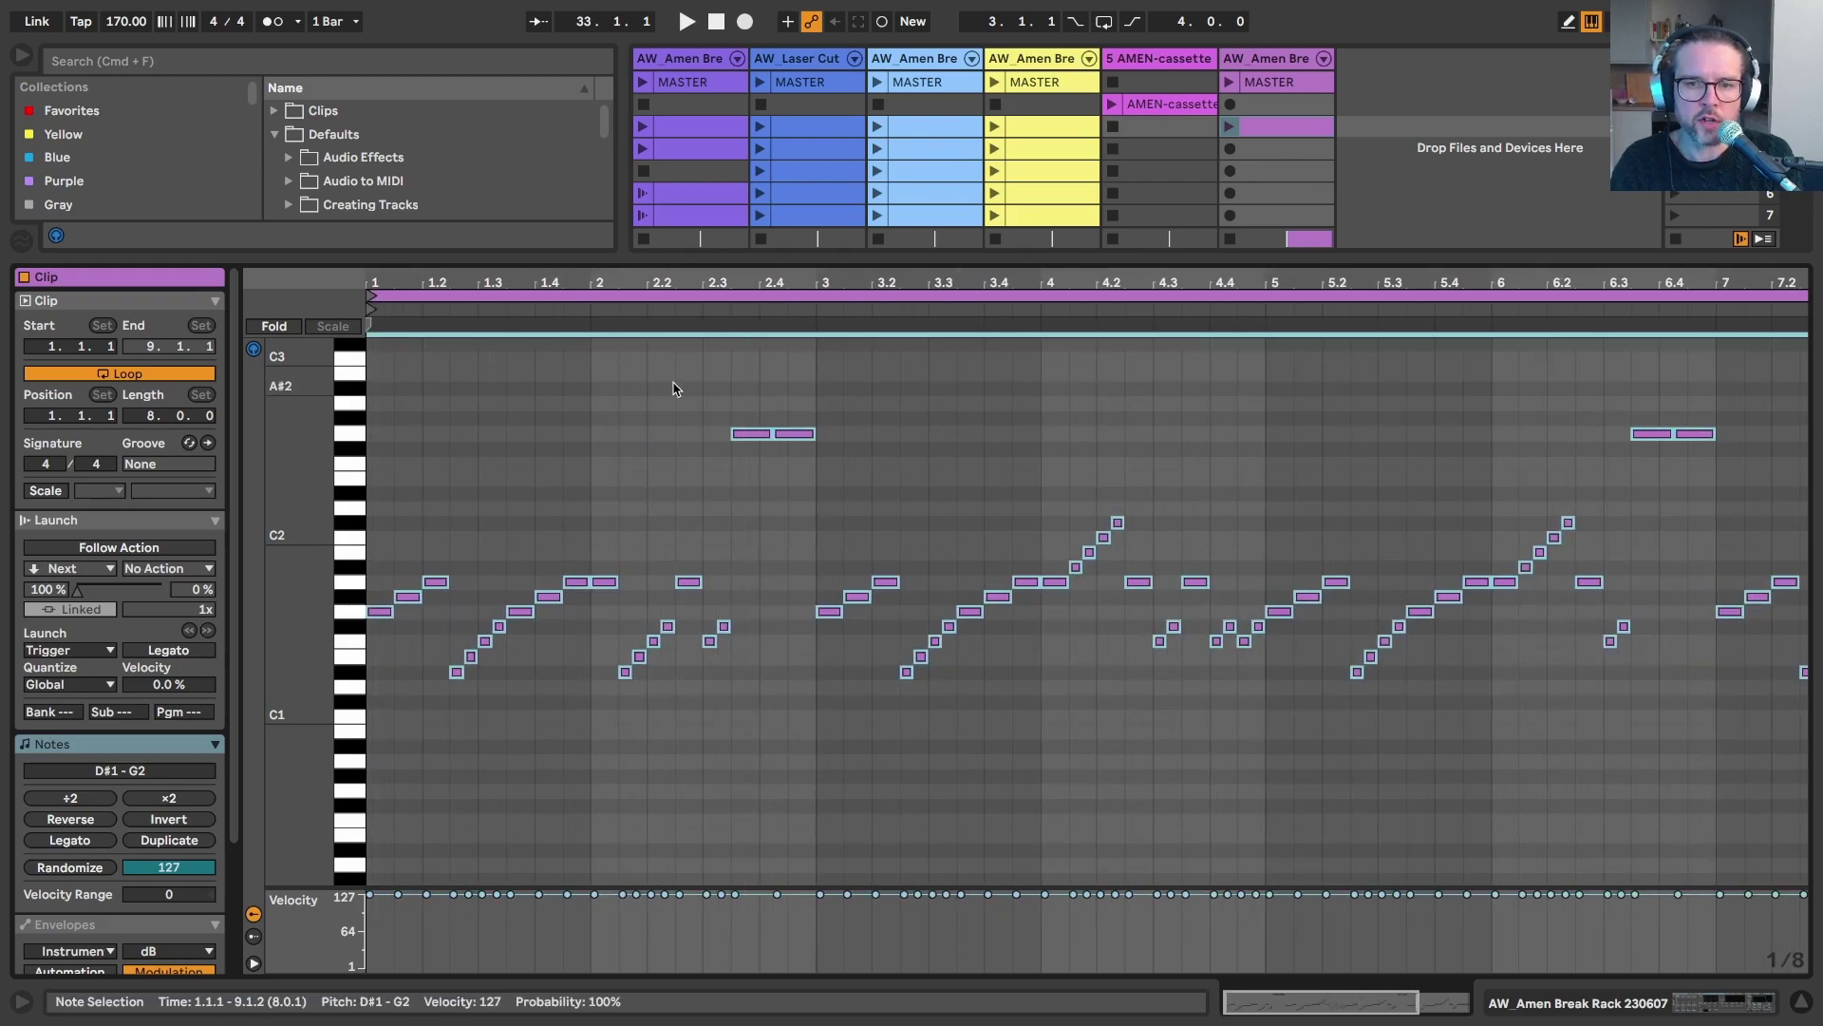
key(plus)
key(plus)
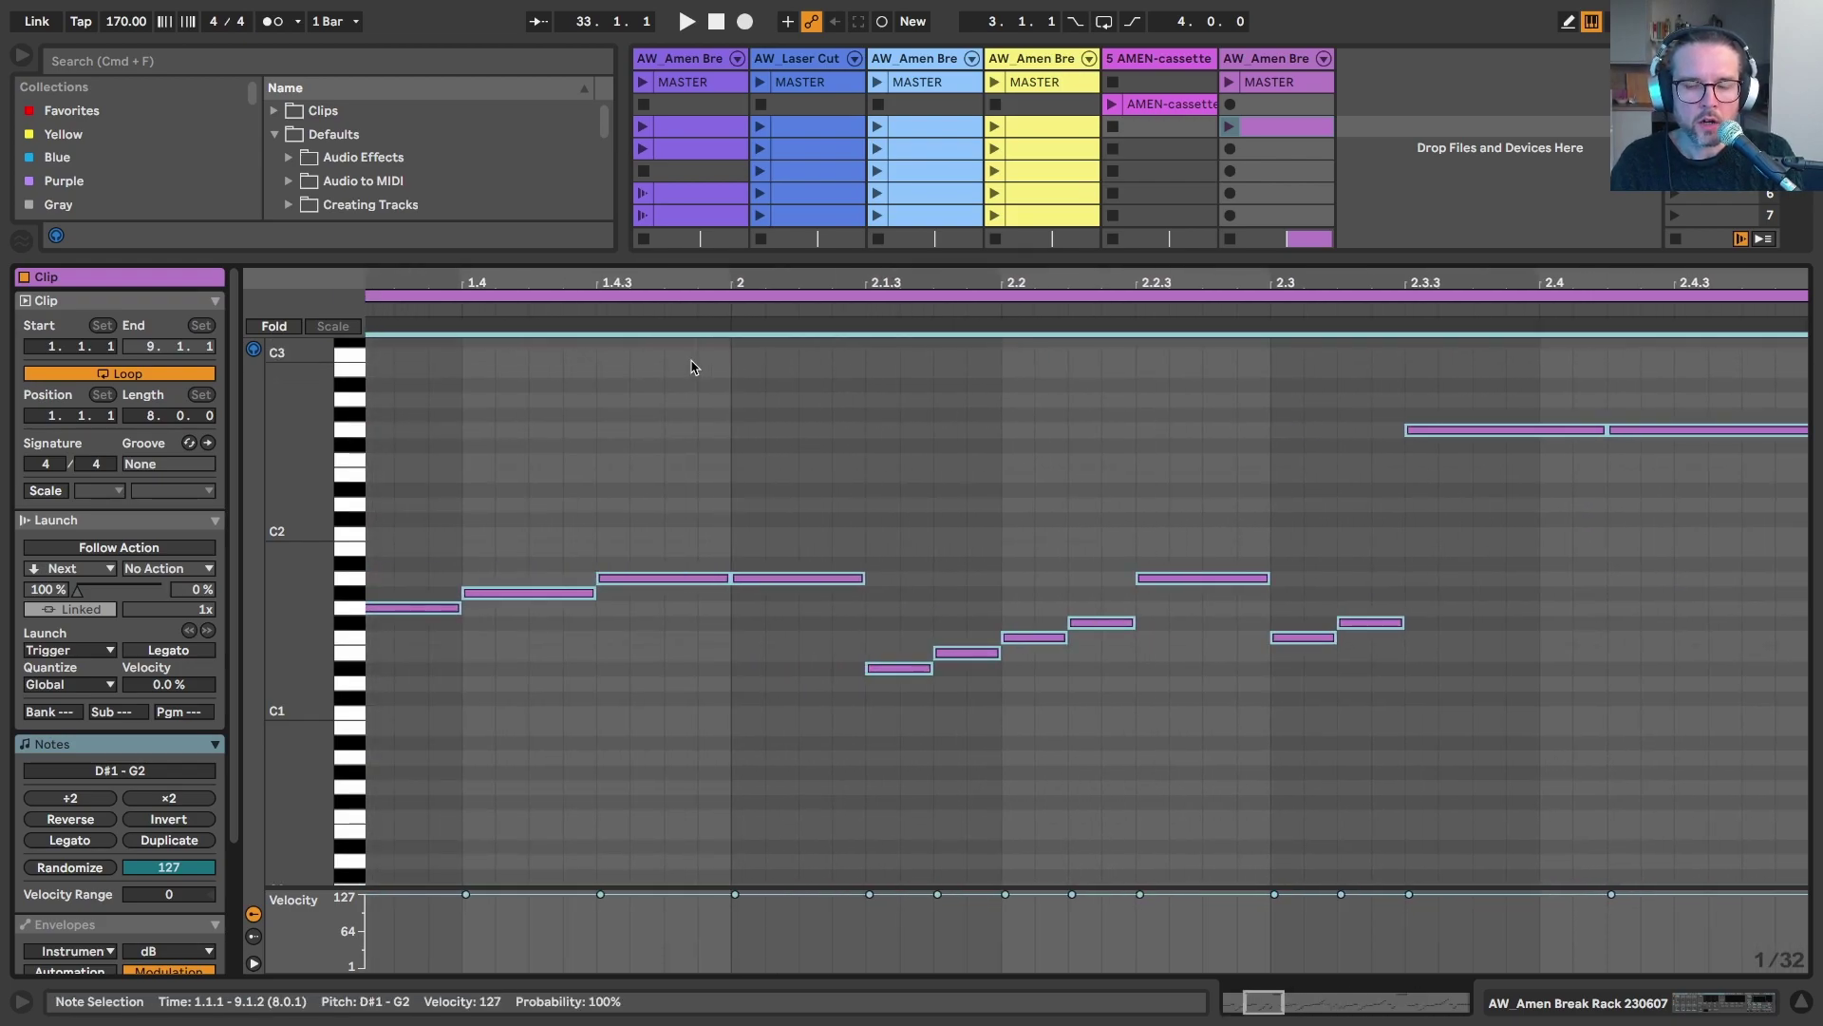
key(minus)
key(minus)
key(minus)
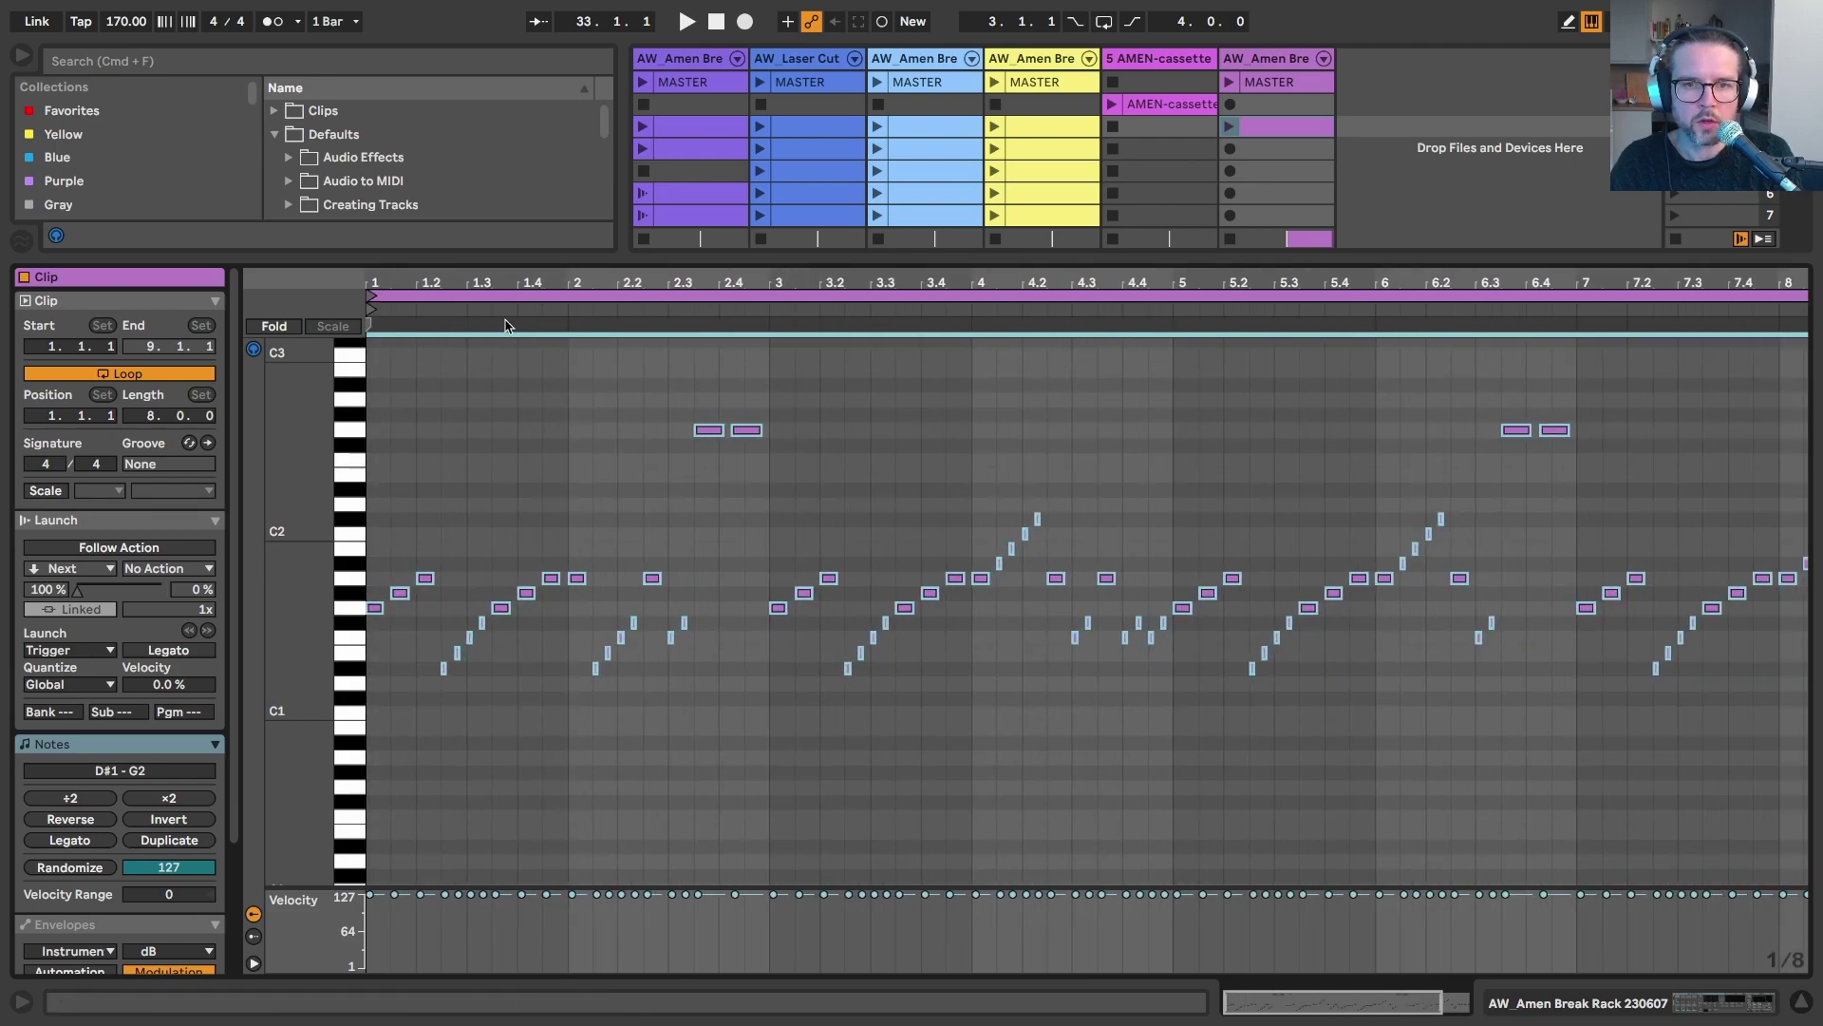
Play the looped clip through to its last bar to audition the shortened notes.
drag(320, 478, 237, 477)
key(space)
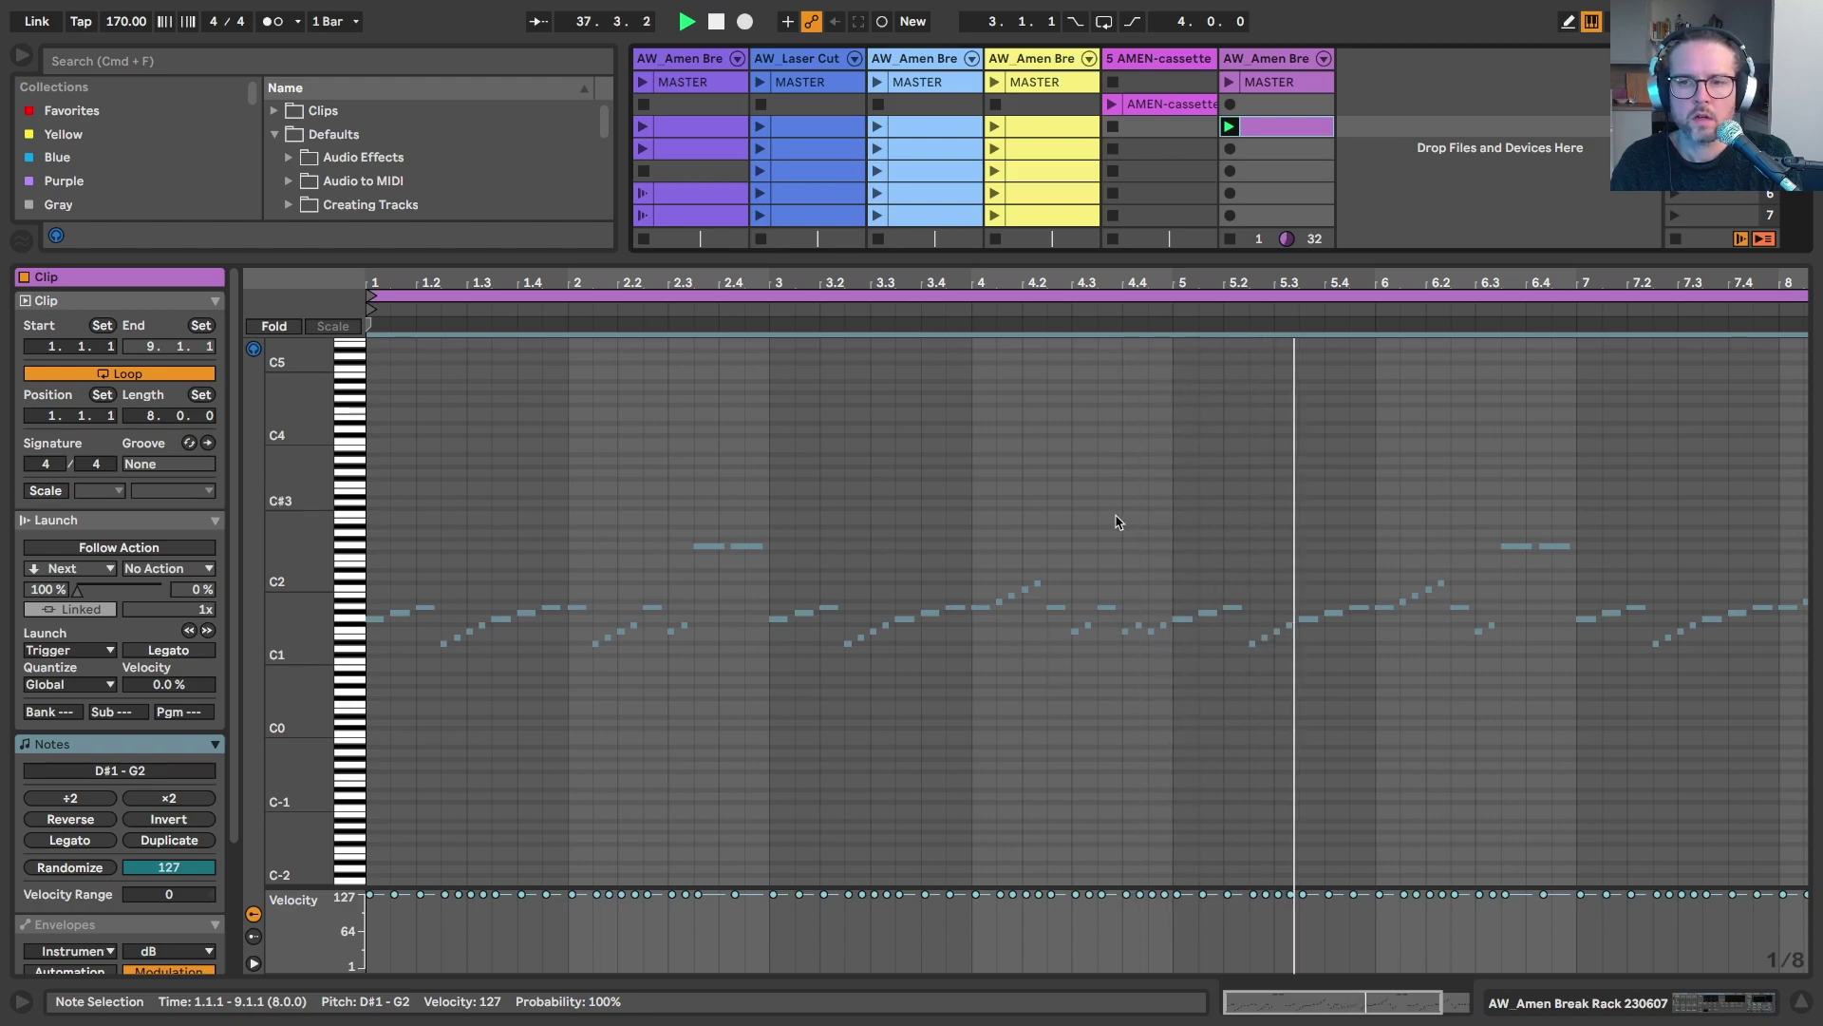
scroll(1111, 532, right, 3)
scroll(1095, 607, down, 1)
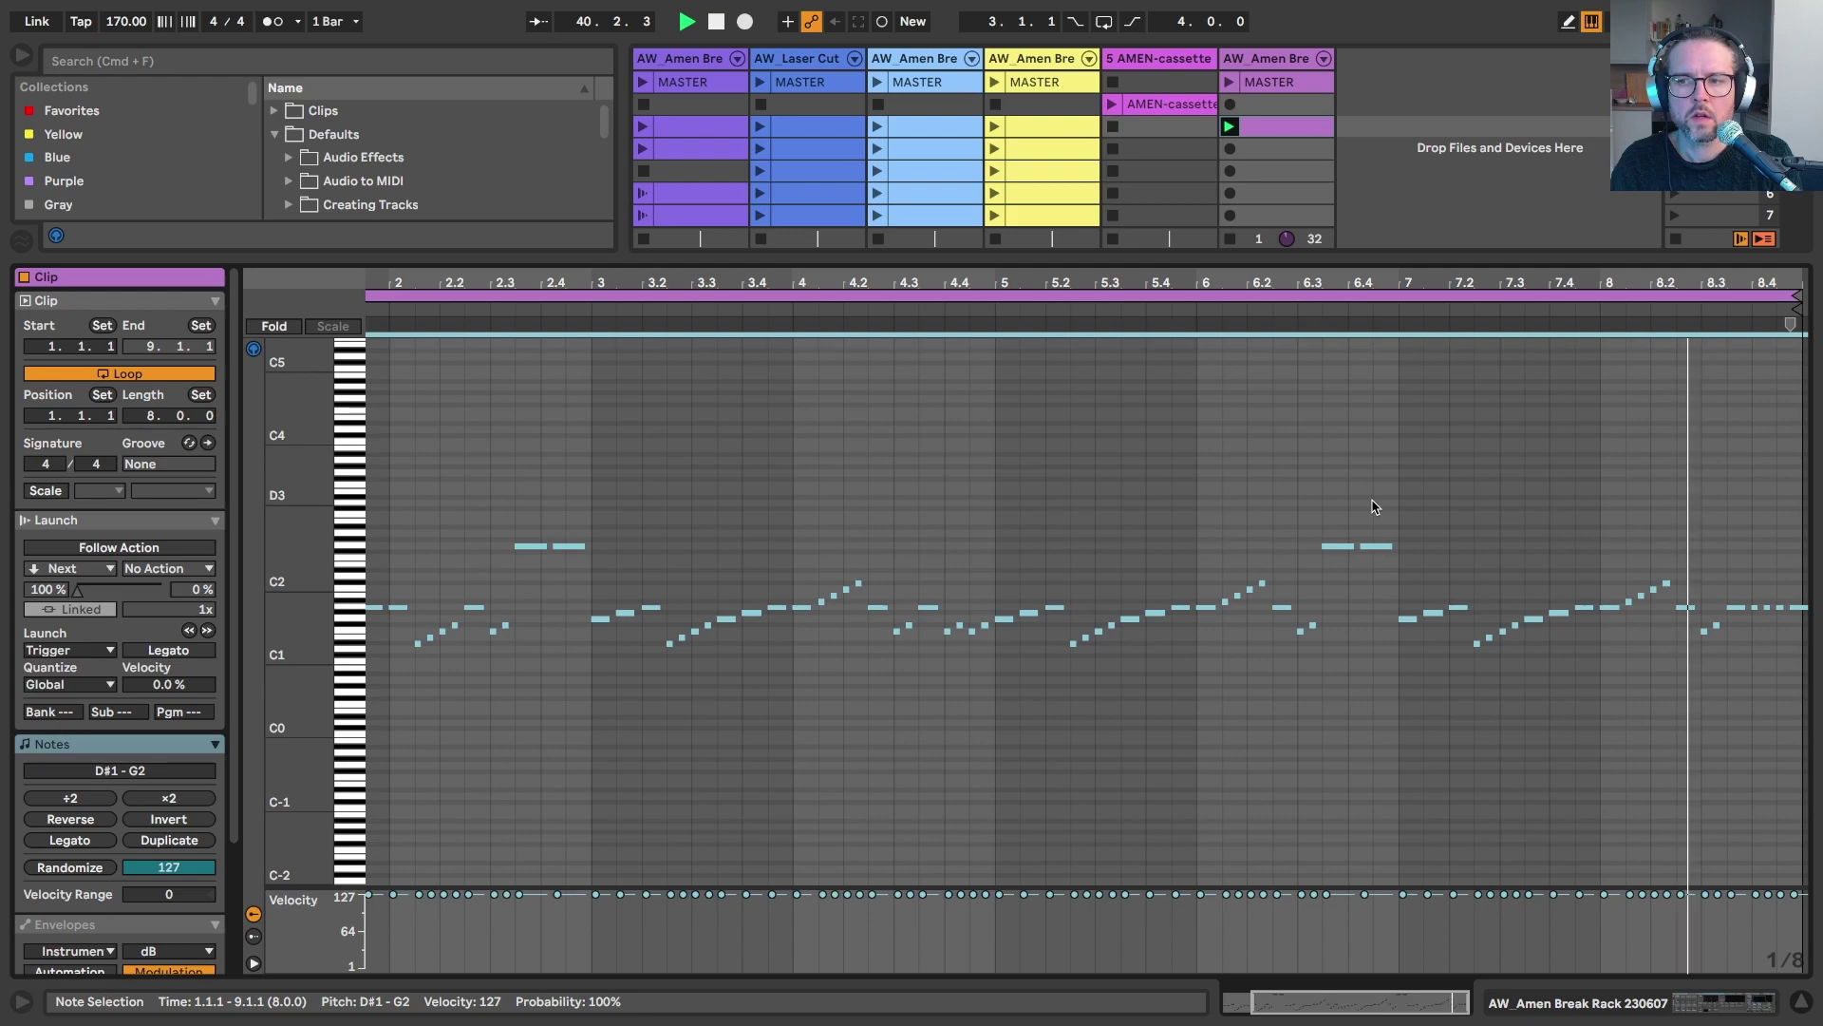
scroll(1372, 504, left, 3)
key(space)
Draw a roll of four 1/32 A1 notes starting at 1.4 and ramp their velocities up from 34 to 112.
drag(499, 292, 548, 602)
scroll(549, 608, left, 3)
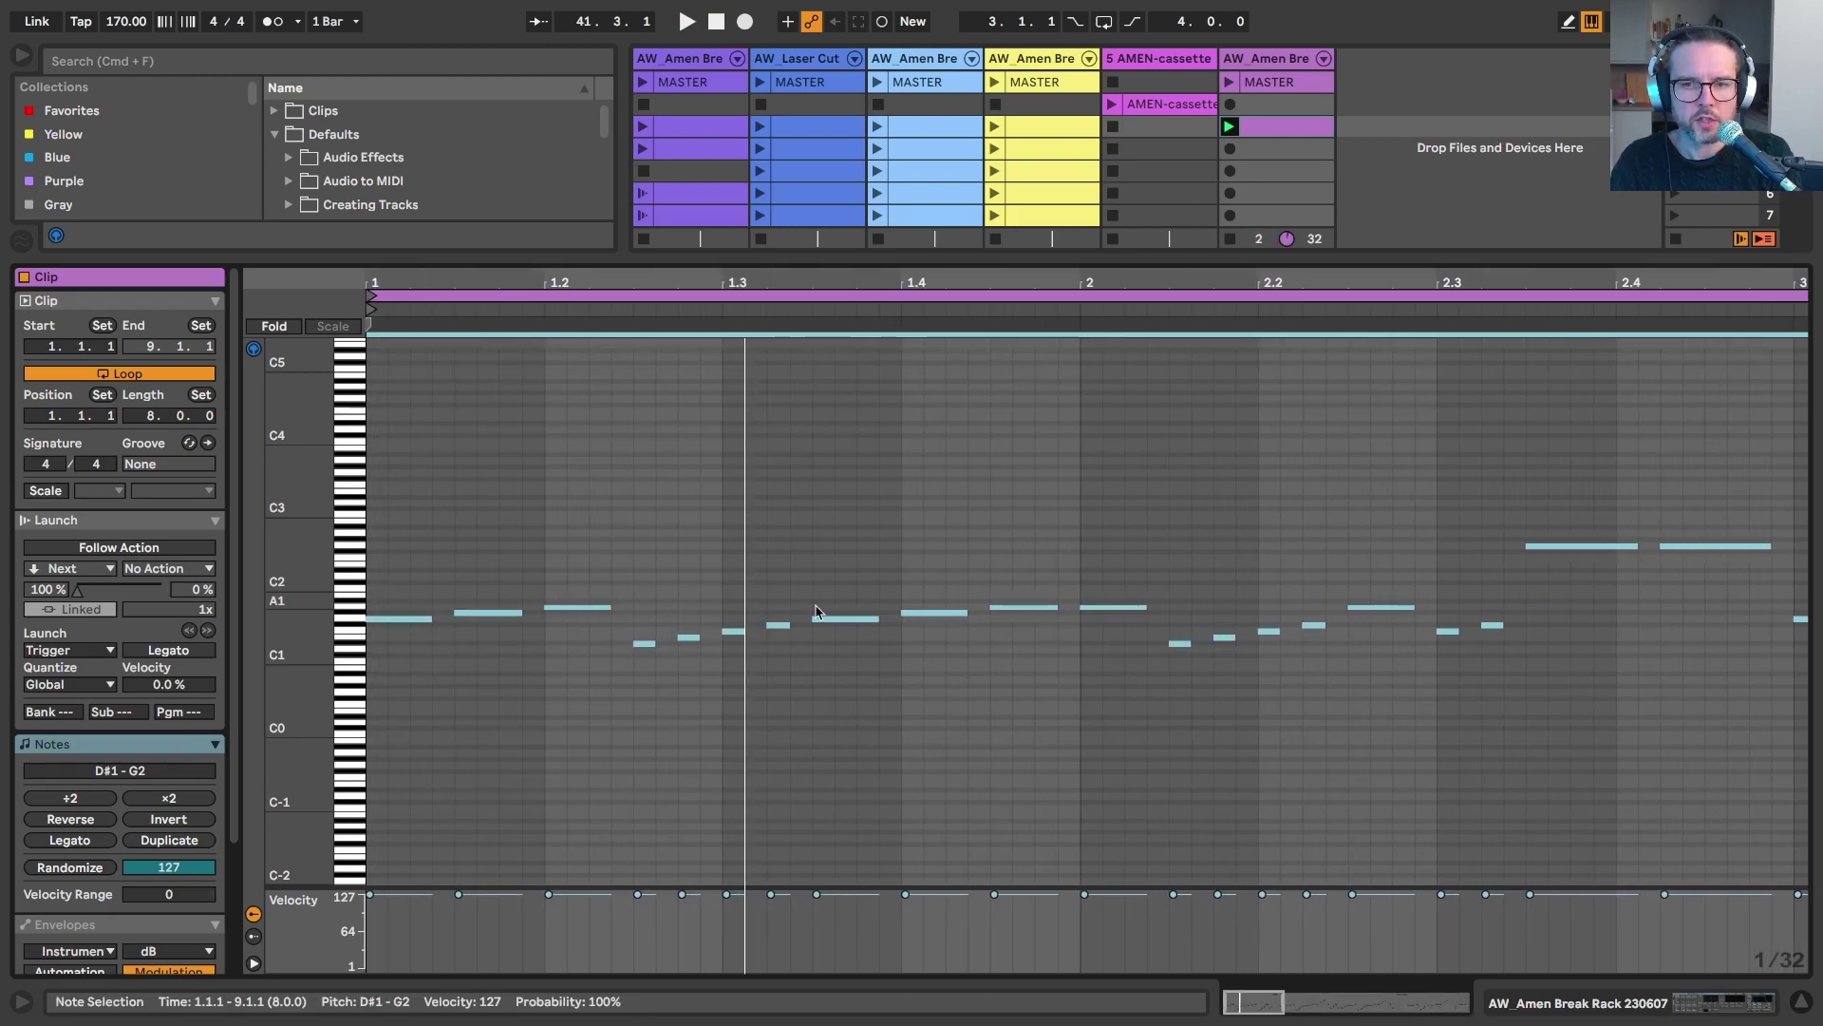
drag(984, 598, 931, 602)
drag(269, 616, 332, 616)
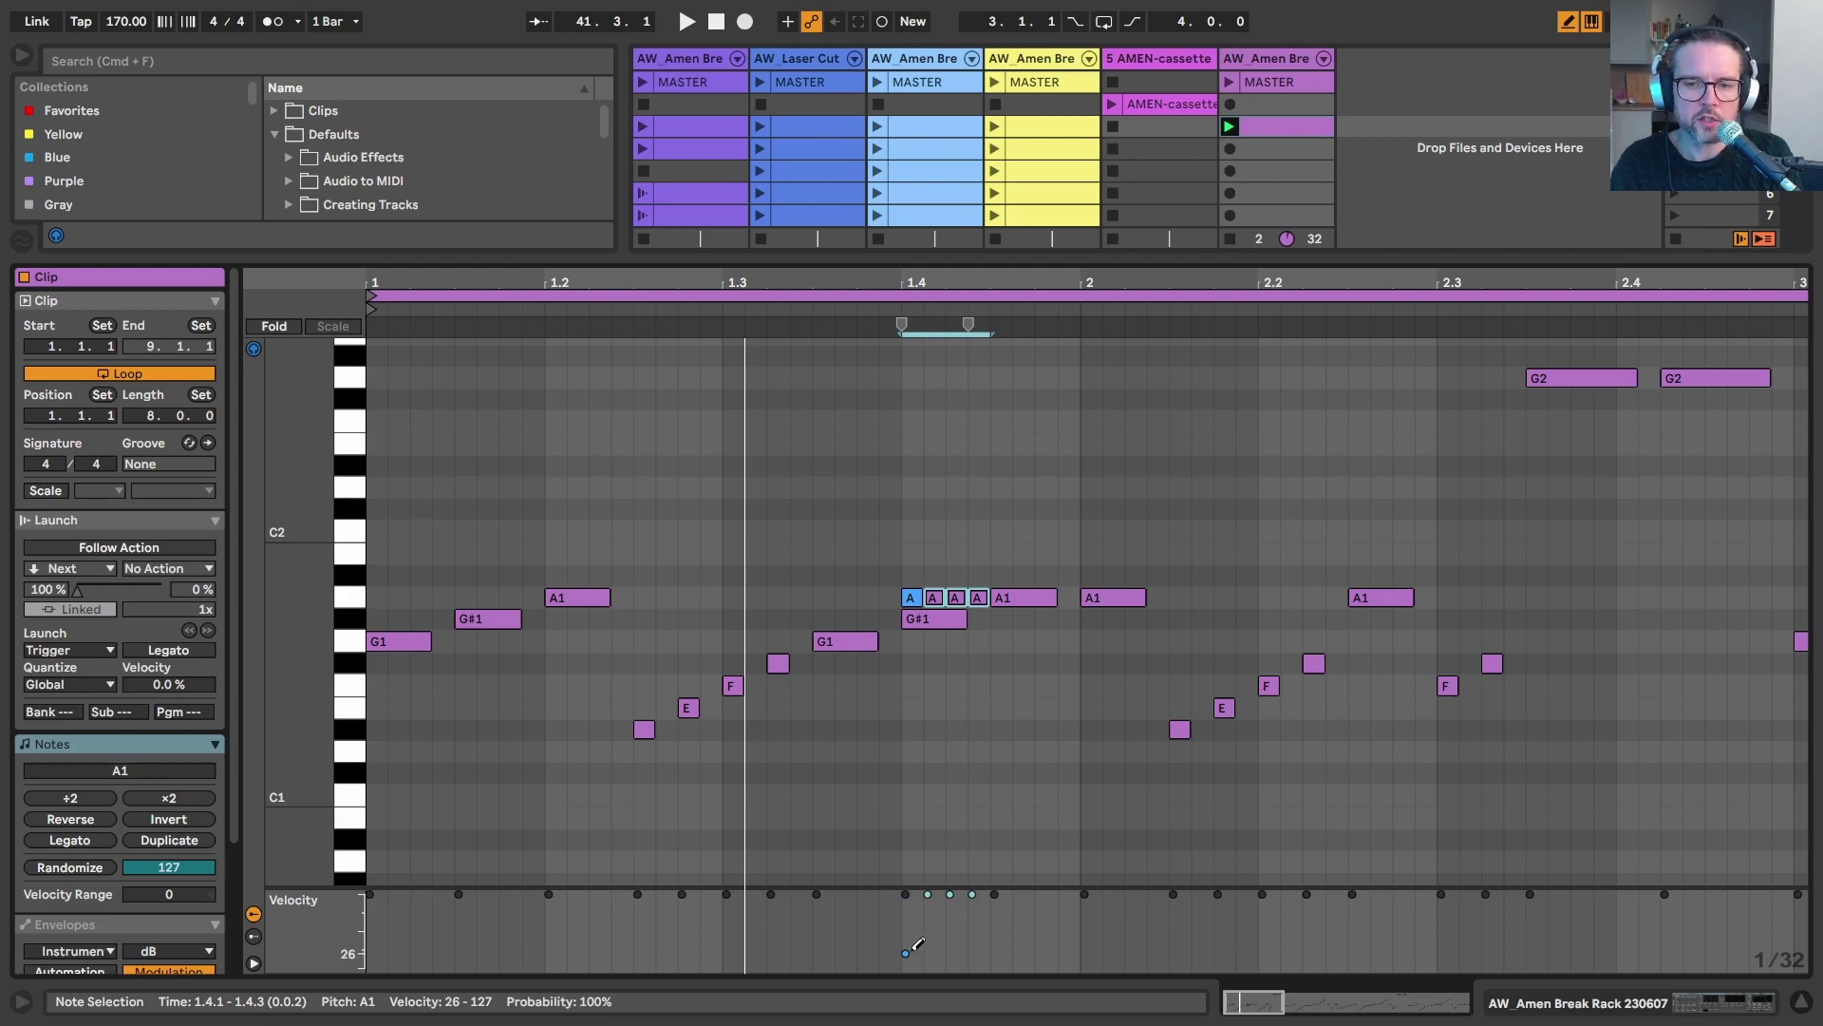
drag(918, 948, 984, 902)
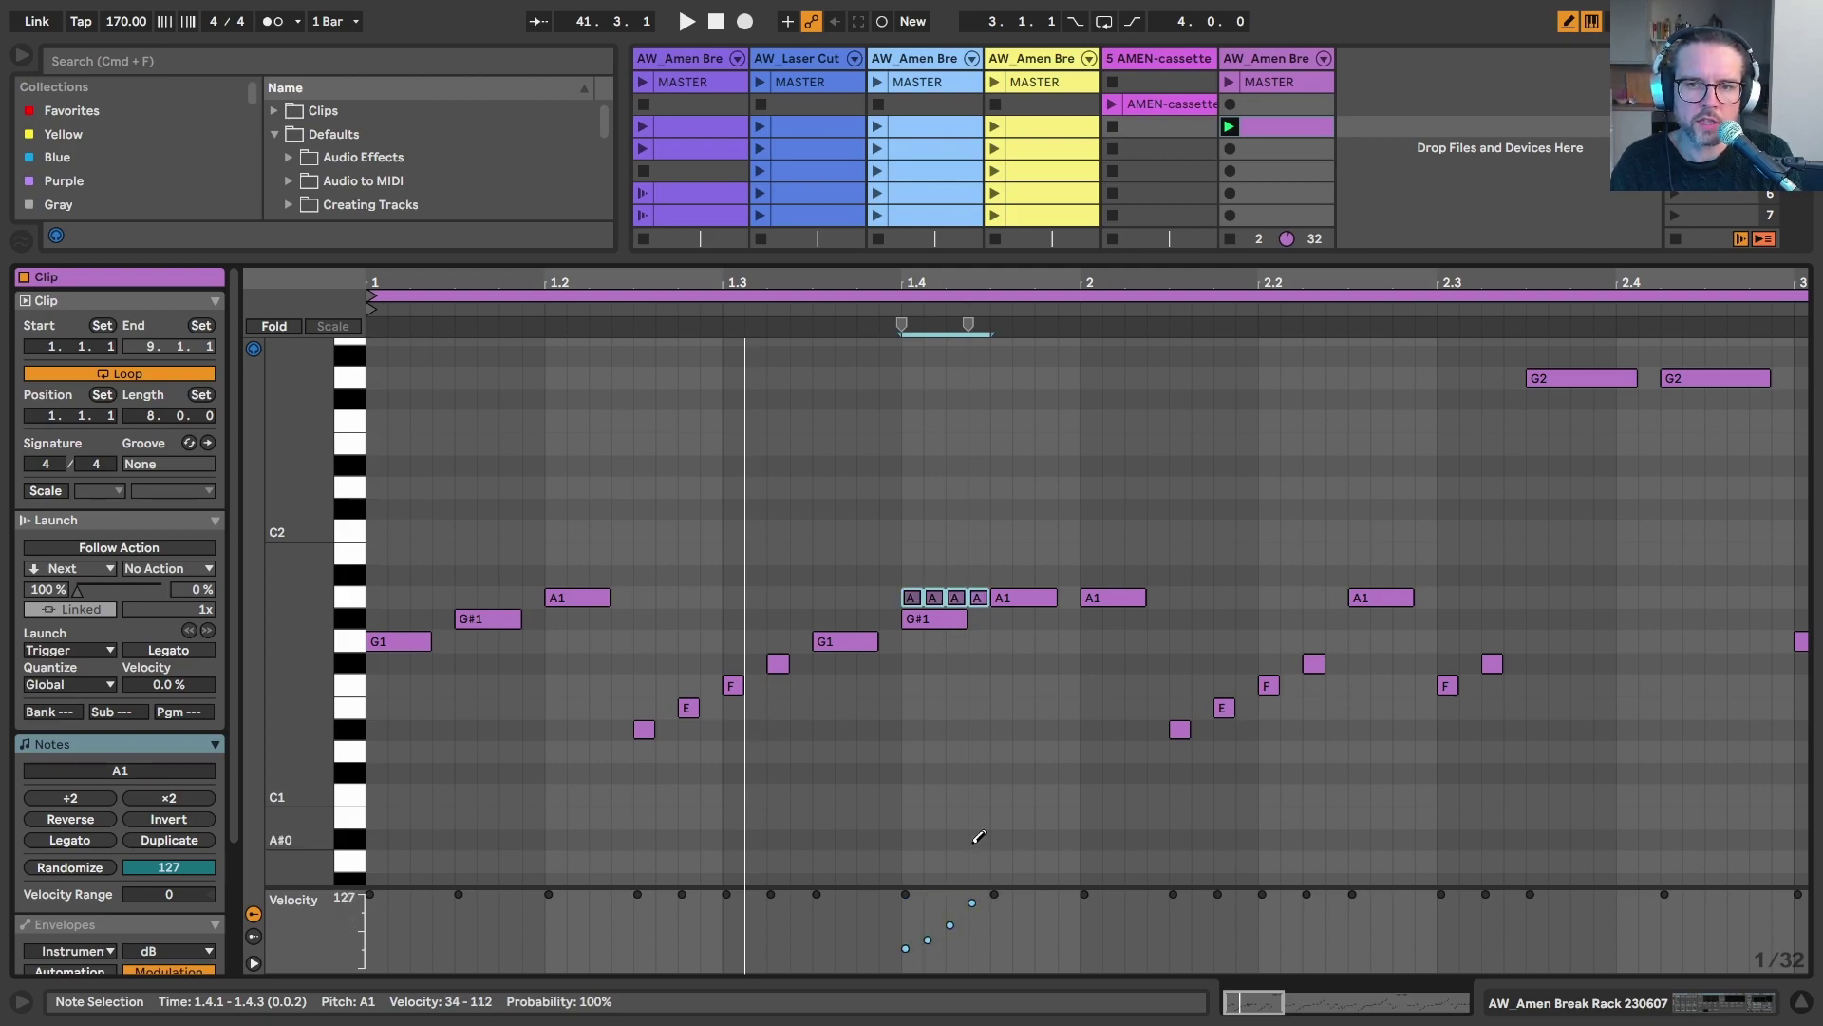
Try deleting the G#1 note beneath the A1 roll at 1.4 while auditioning the clip, and undo the deletion.
key(space)
click(923, 617)
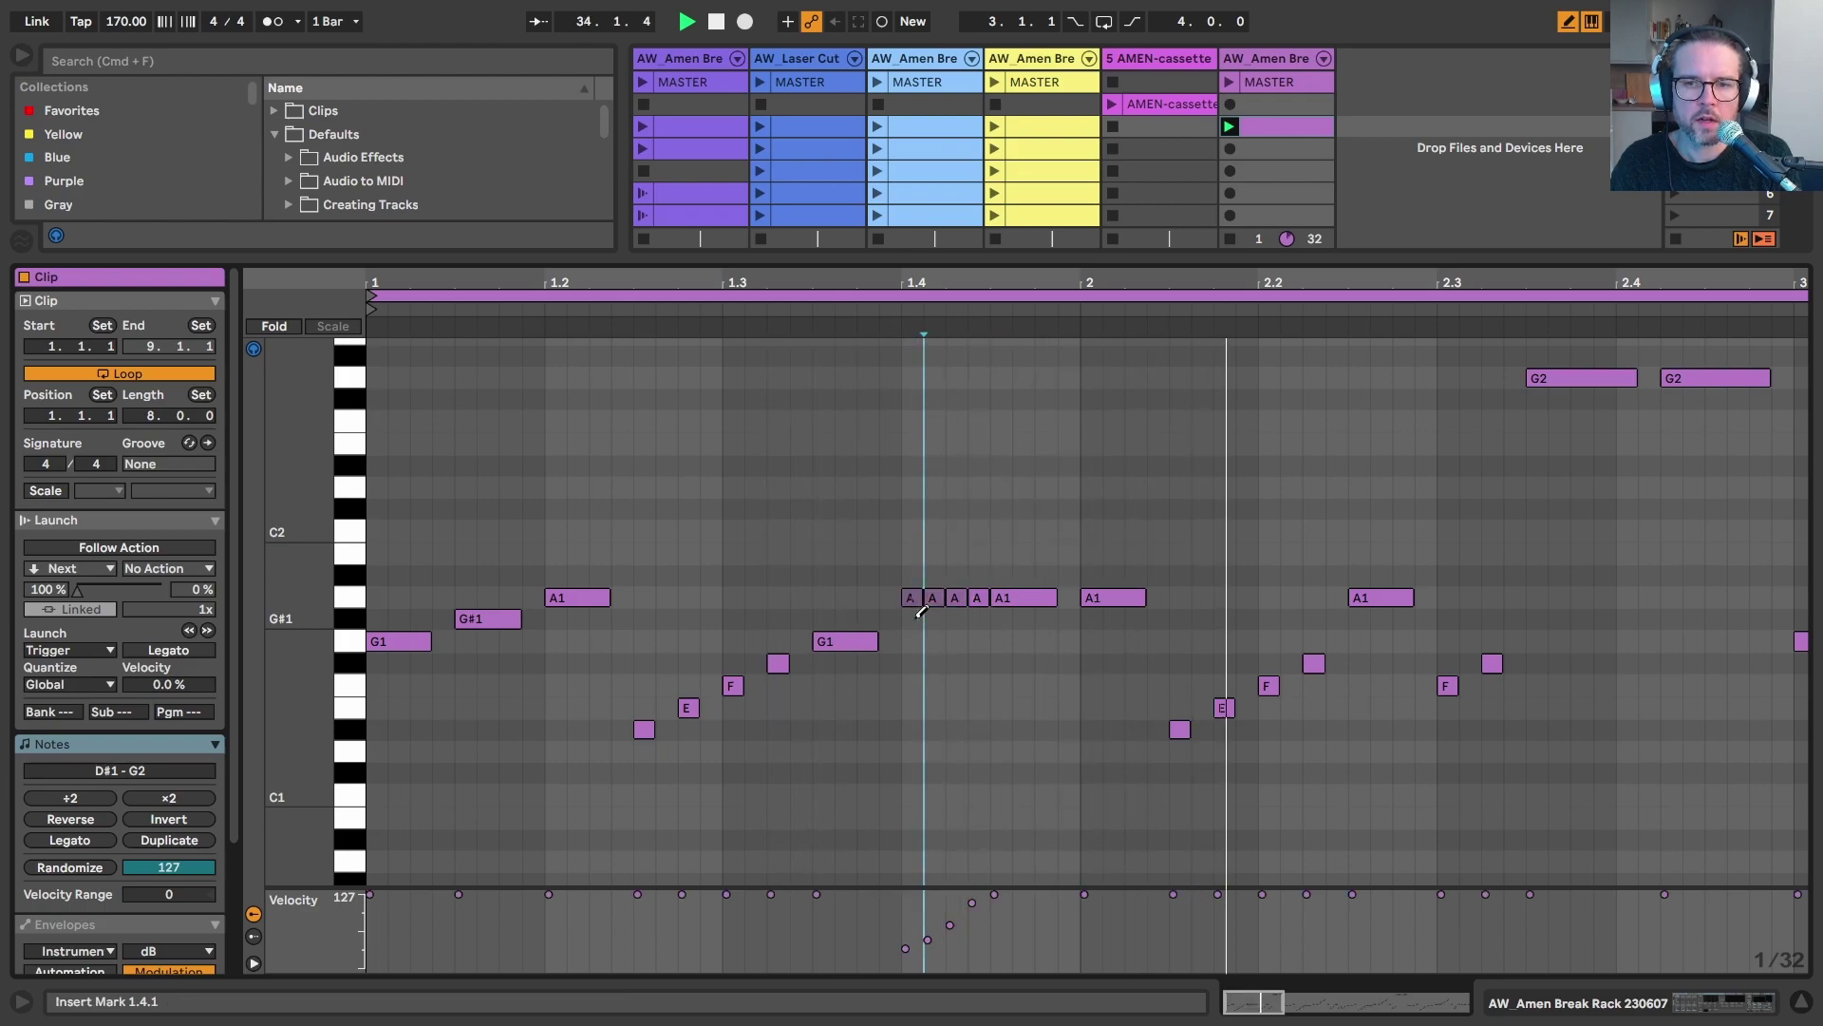
key(super+z)
scroll(1034, 643, right, 5)
scroll(1036, 643, left, 3)
scroll(1036, 643, down, 1)
key(space)
key(space)
scroll(1036, 643, left, 5)
scroll(1036, 643, up, 1)
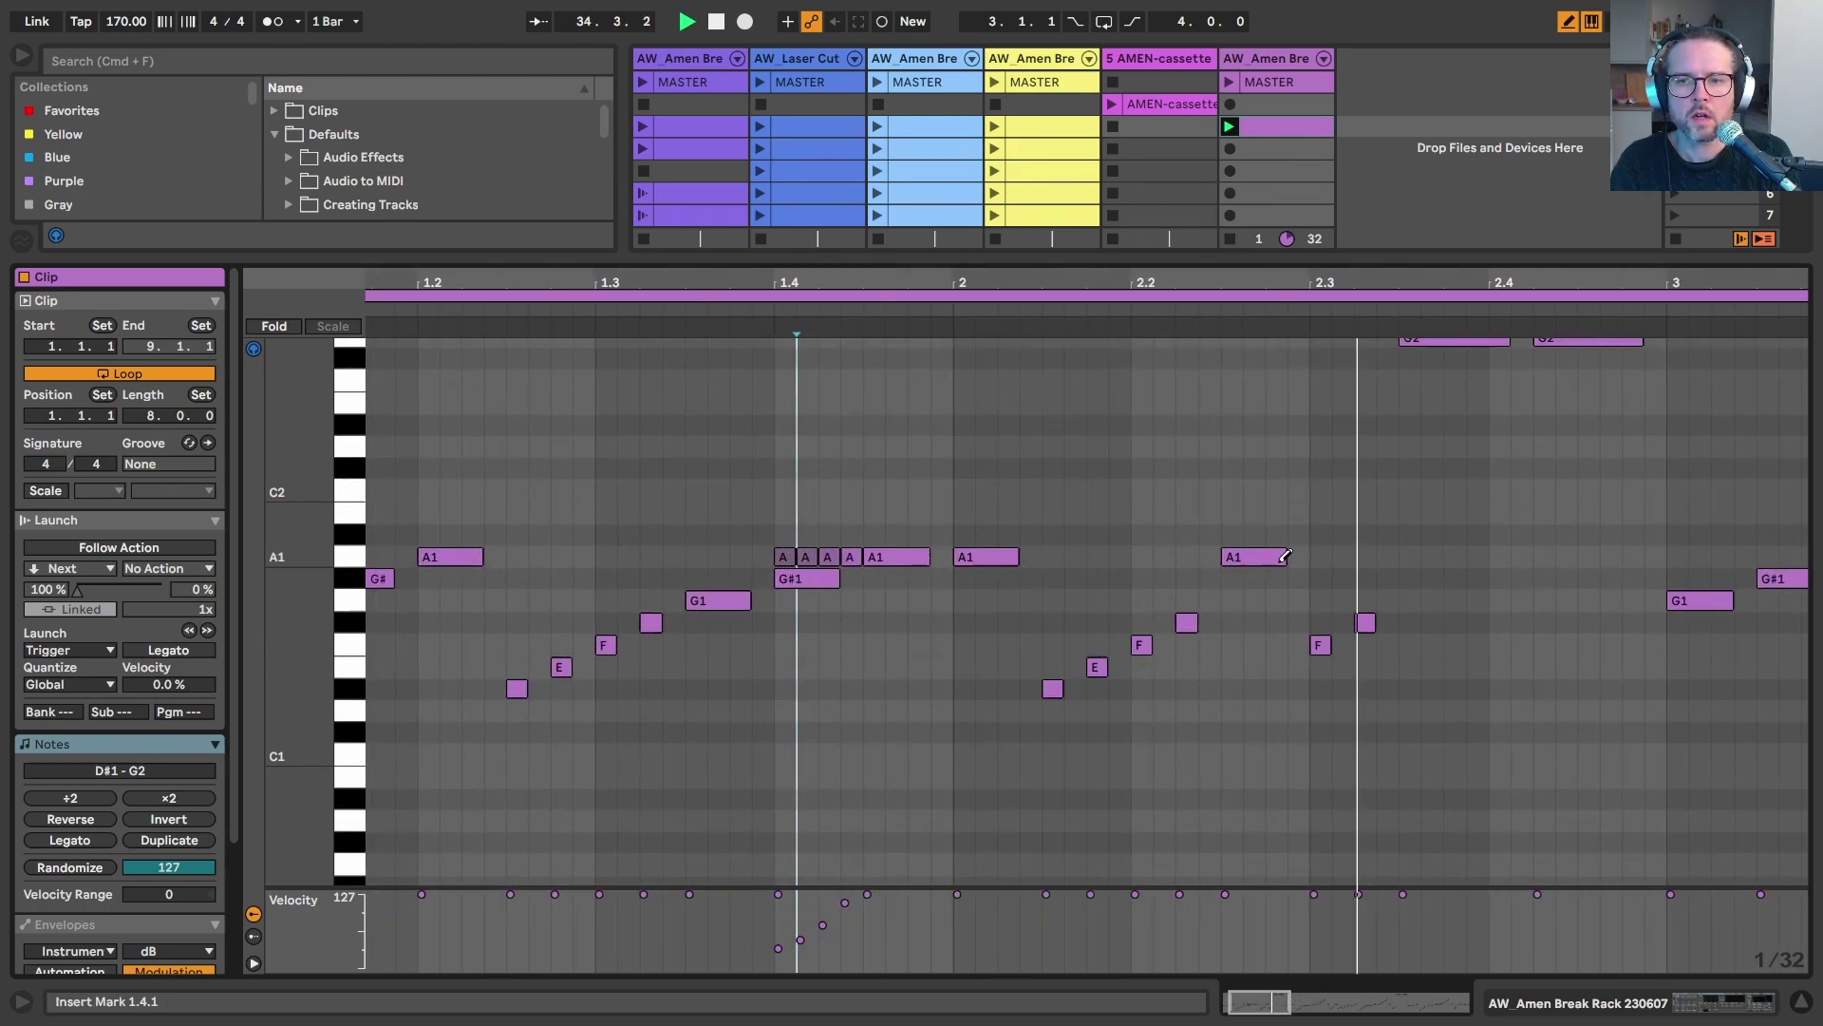
Draw a second roll of four 1/32 A1 notes starting at 4.2 and ramp their velocities up from 34 to 112.
scroll(1284, 556, right, 10)
scroll(1284, 556, up, 1)
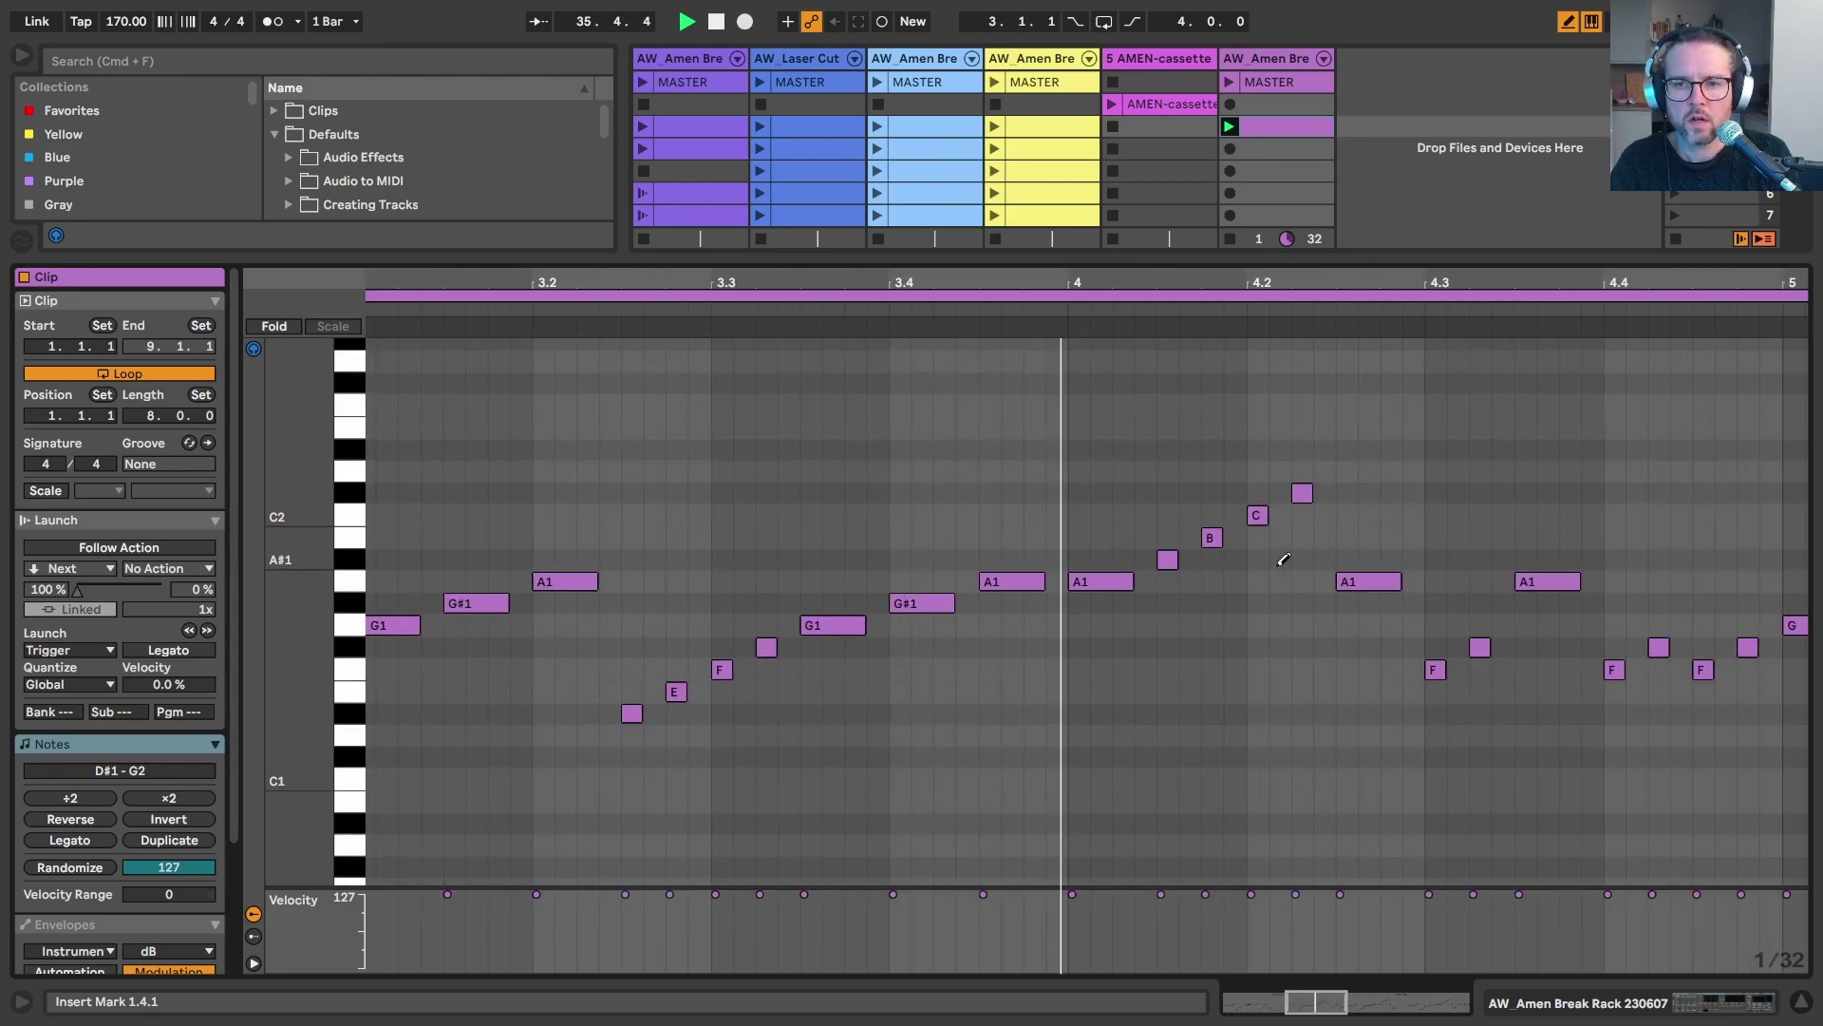
scroll(1284, 558, right, 1)
scroll(1284, 558, up, 1)
drag(1306, 585, 1259, 584)
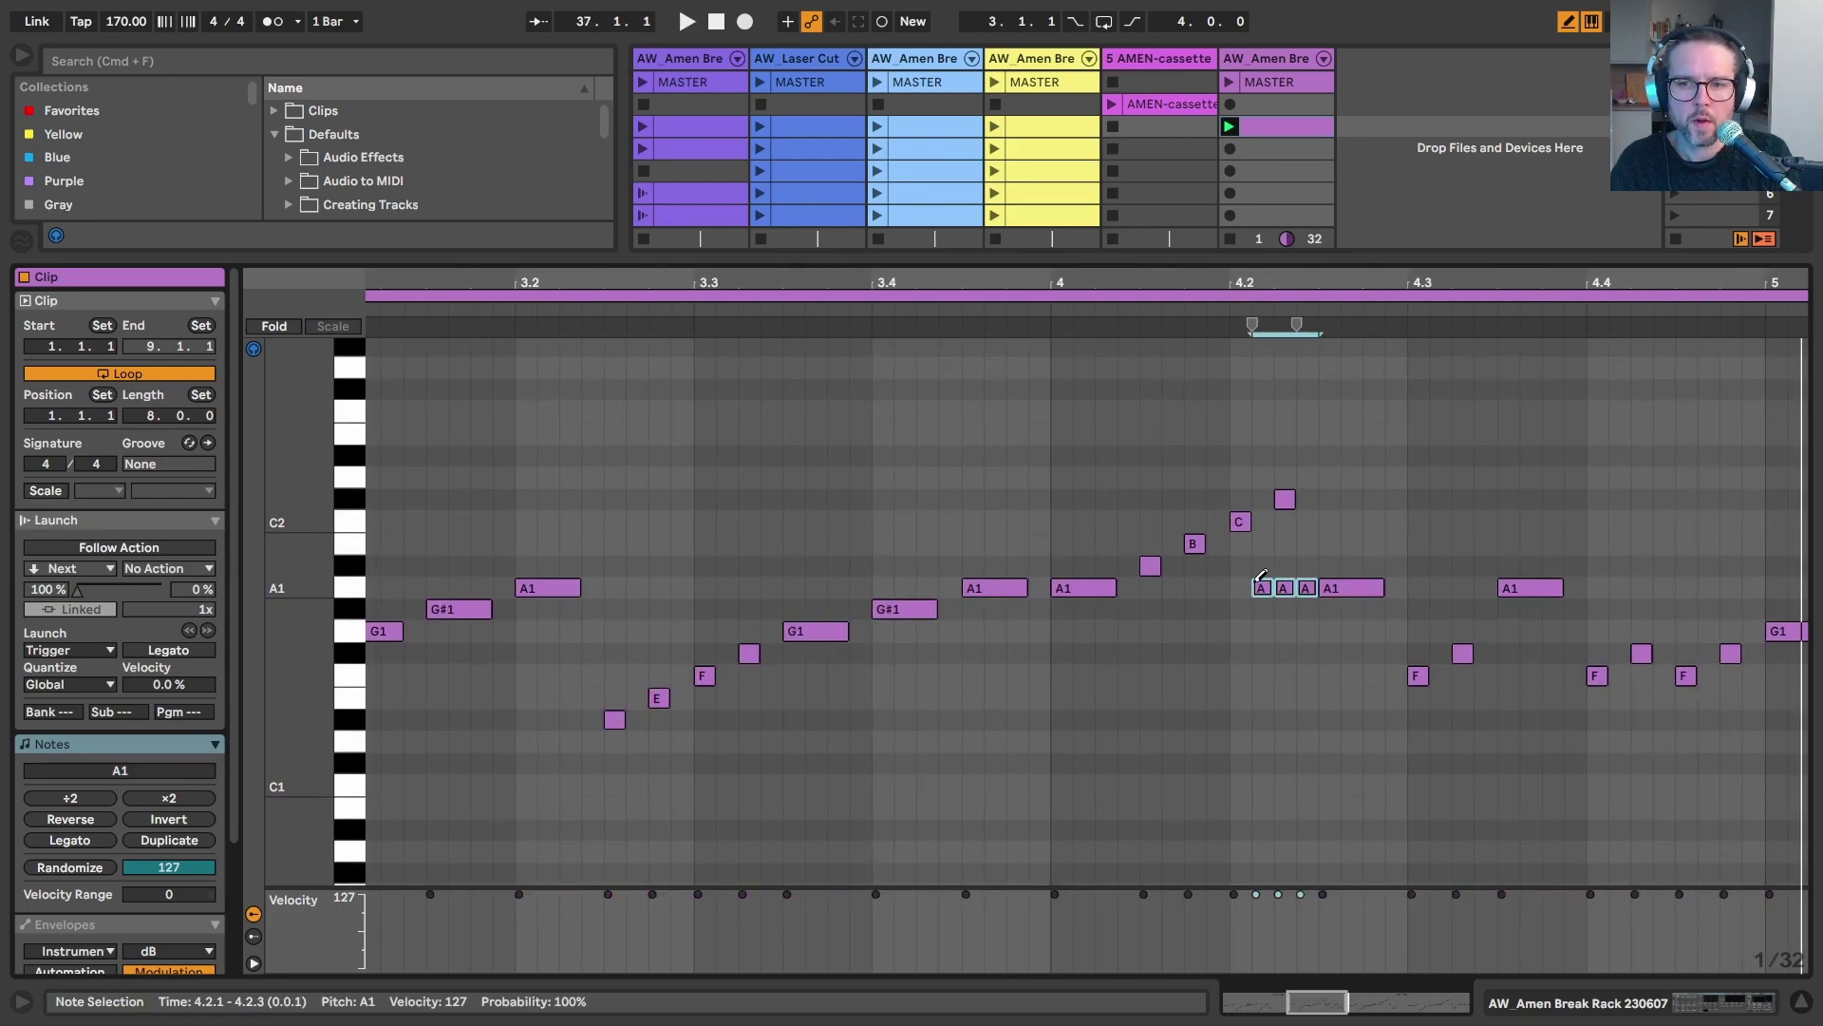
mouse_move(1244, 952)
mouse_down()
mouse_move(1299, 893)
mouse_move(1247, 947)
mouse_move(1303, 900)
mouse_up()
Play the clip and delete the C2 and C#2 notes that overlap the A1 roll at 4.2.
key(space)
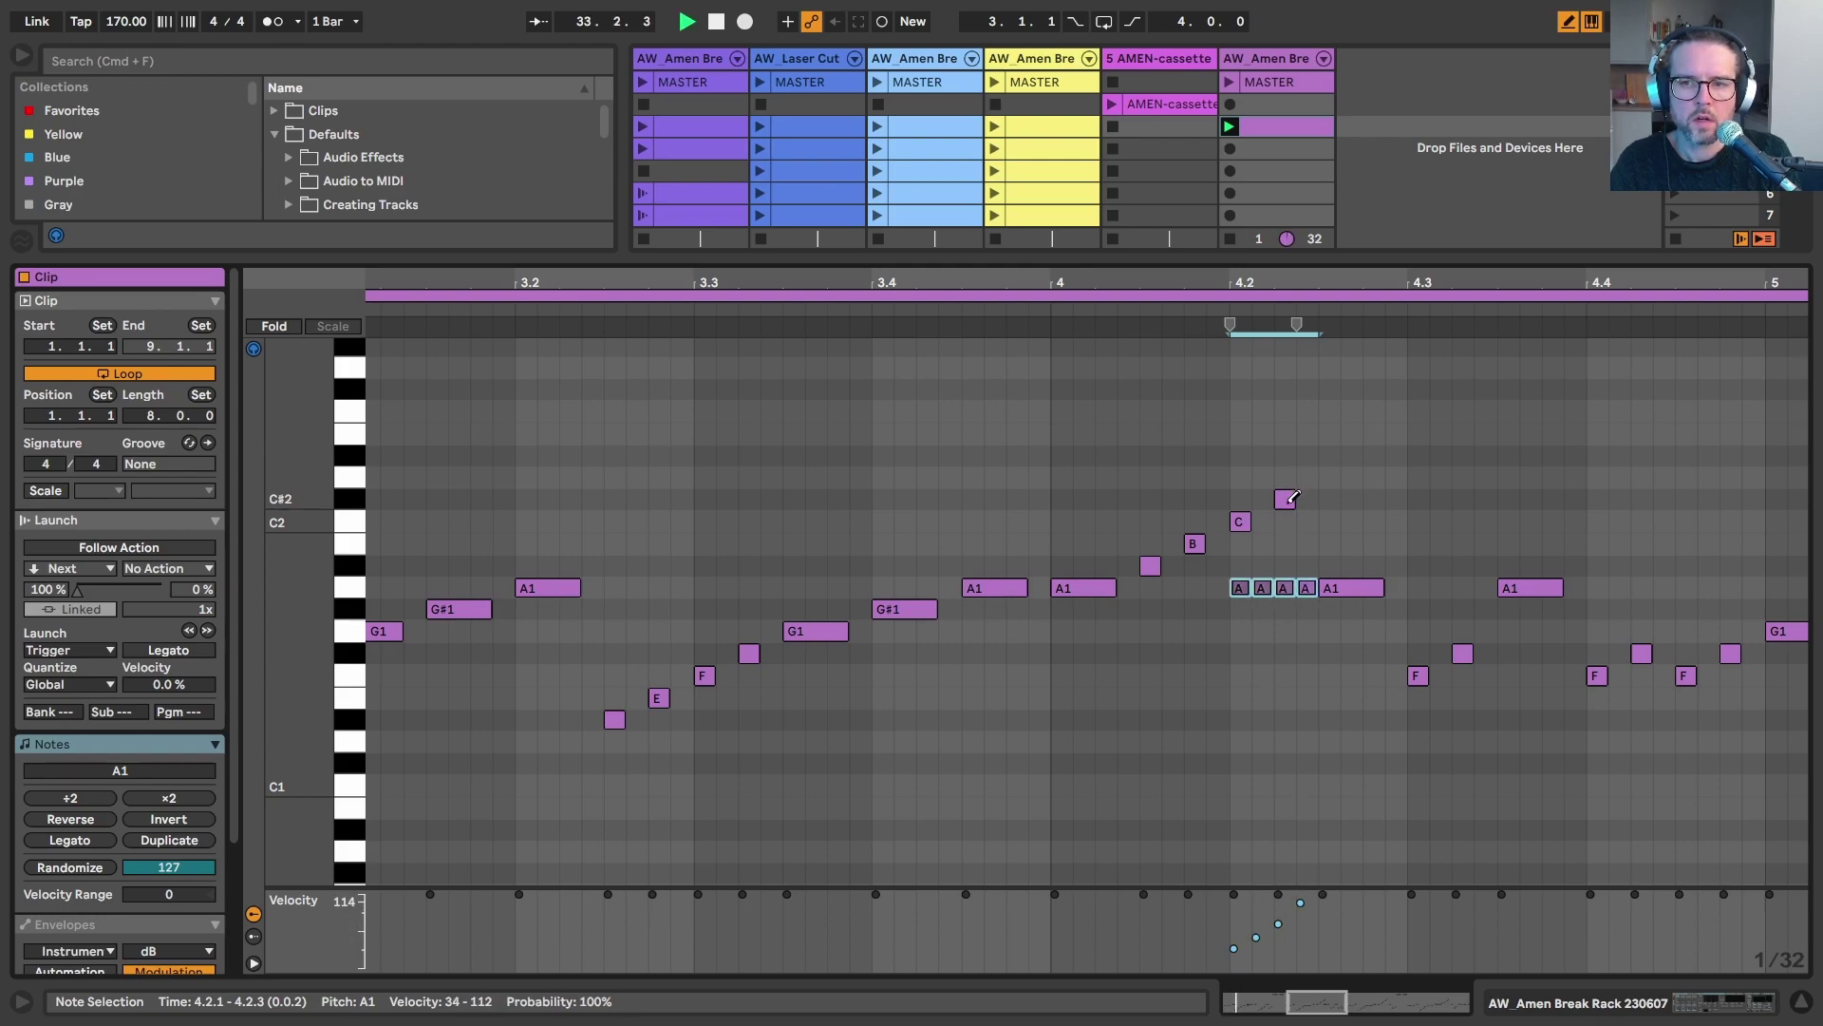
drag(1287, 500, 1236, 522)
scroll(1235, 608, right, 3)
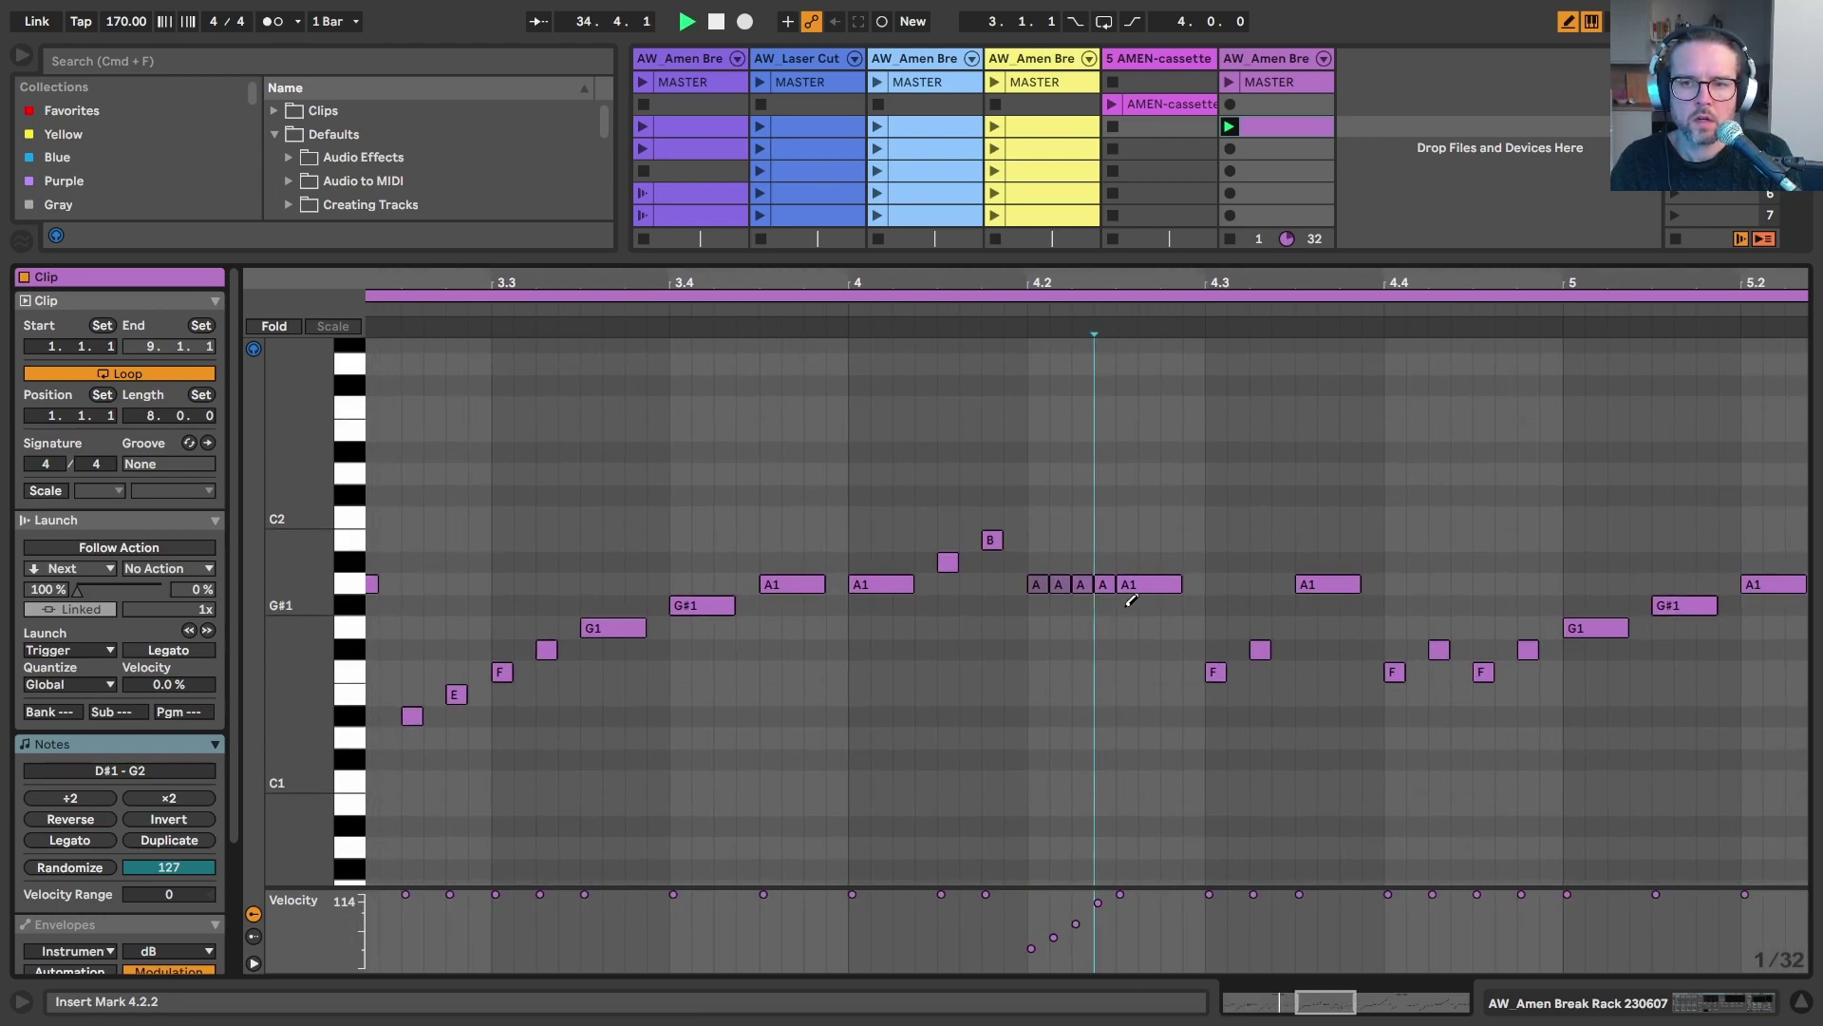
Duplicate the G1, G#1 and A1 notes at the start of bar 7 so the copy begins at 7.2.3.
scroll(1091, 694, right, 5)
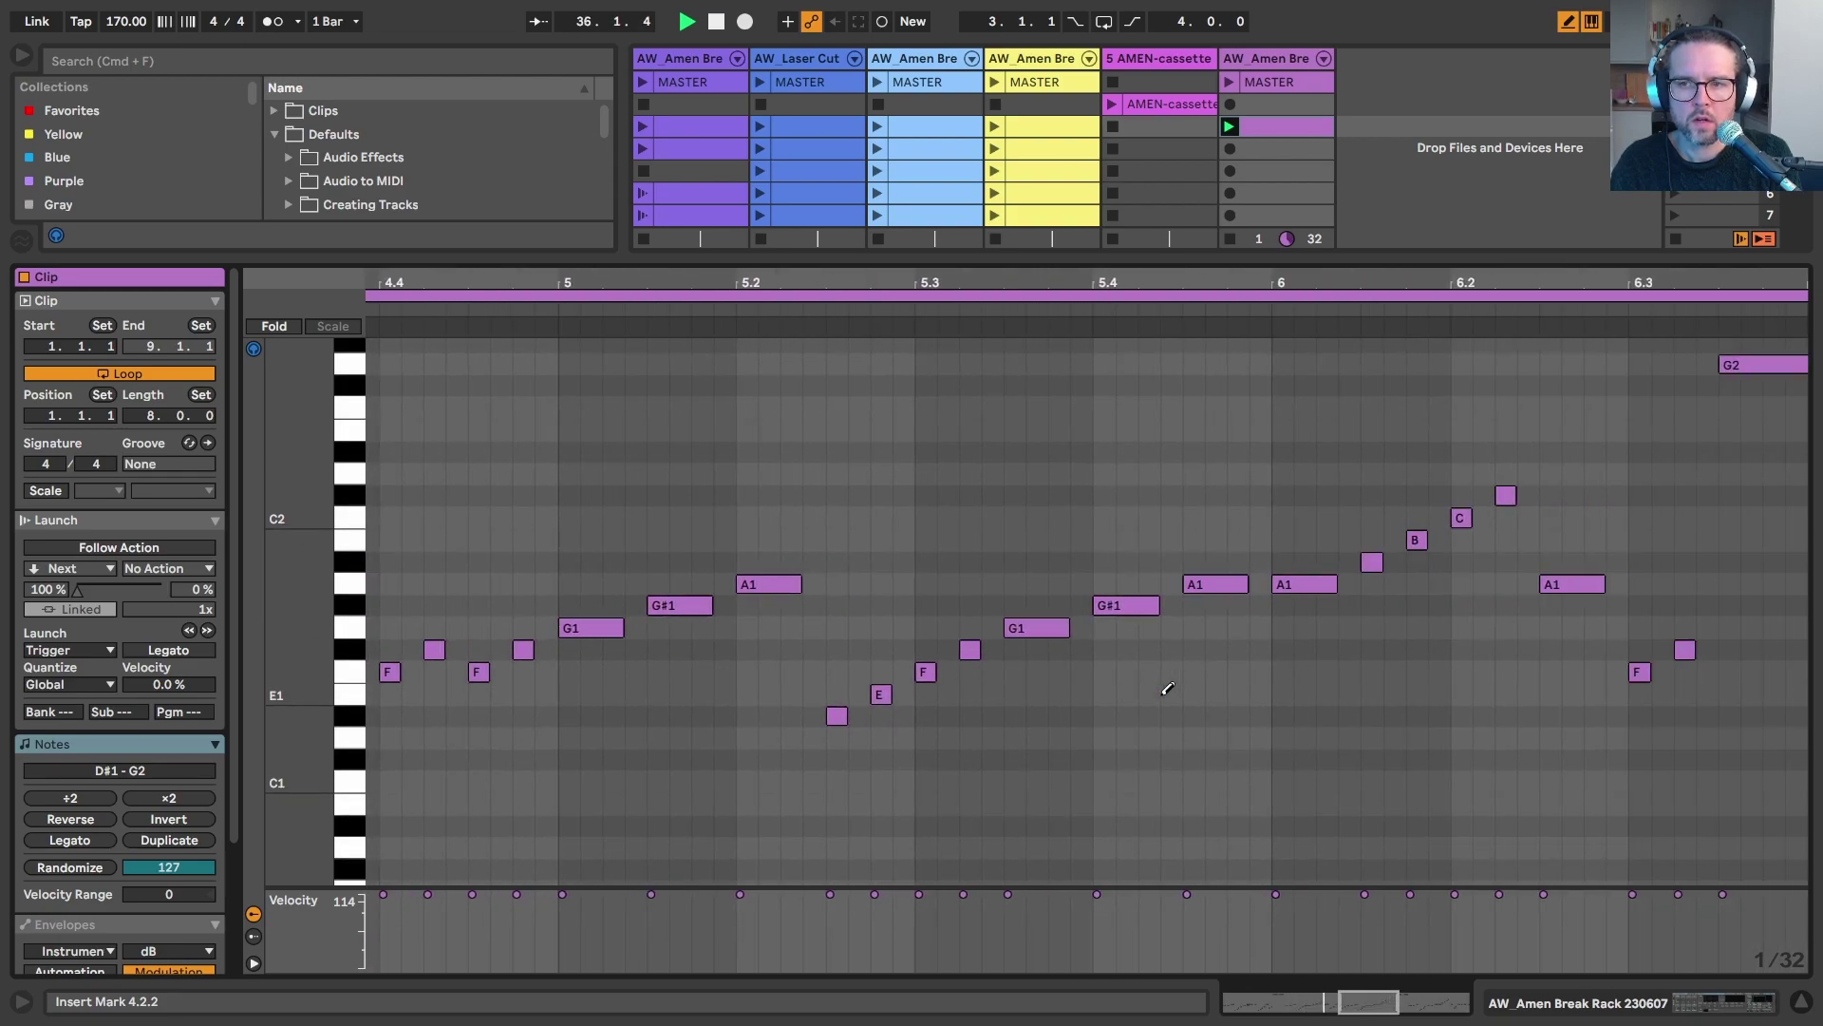
scroll(1188, 427, down, 3)
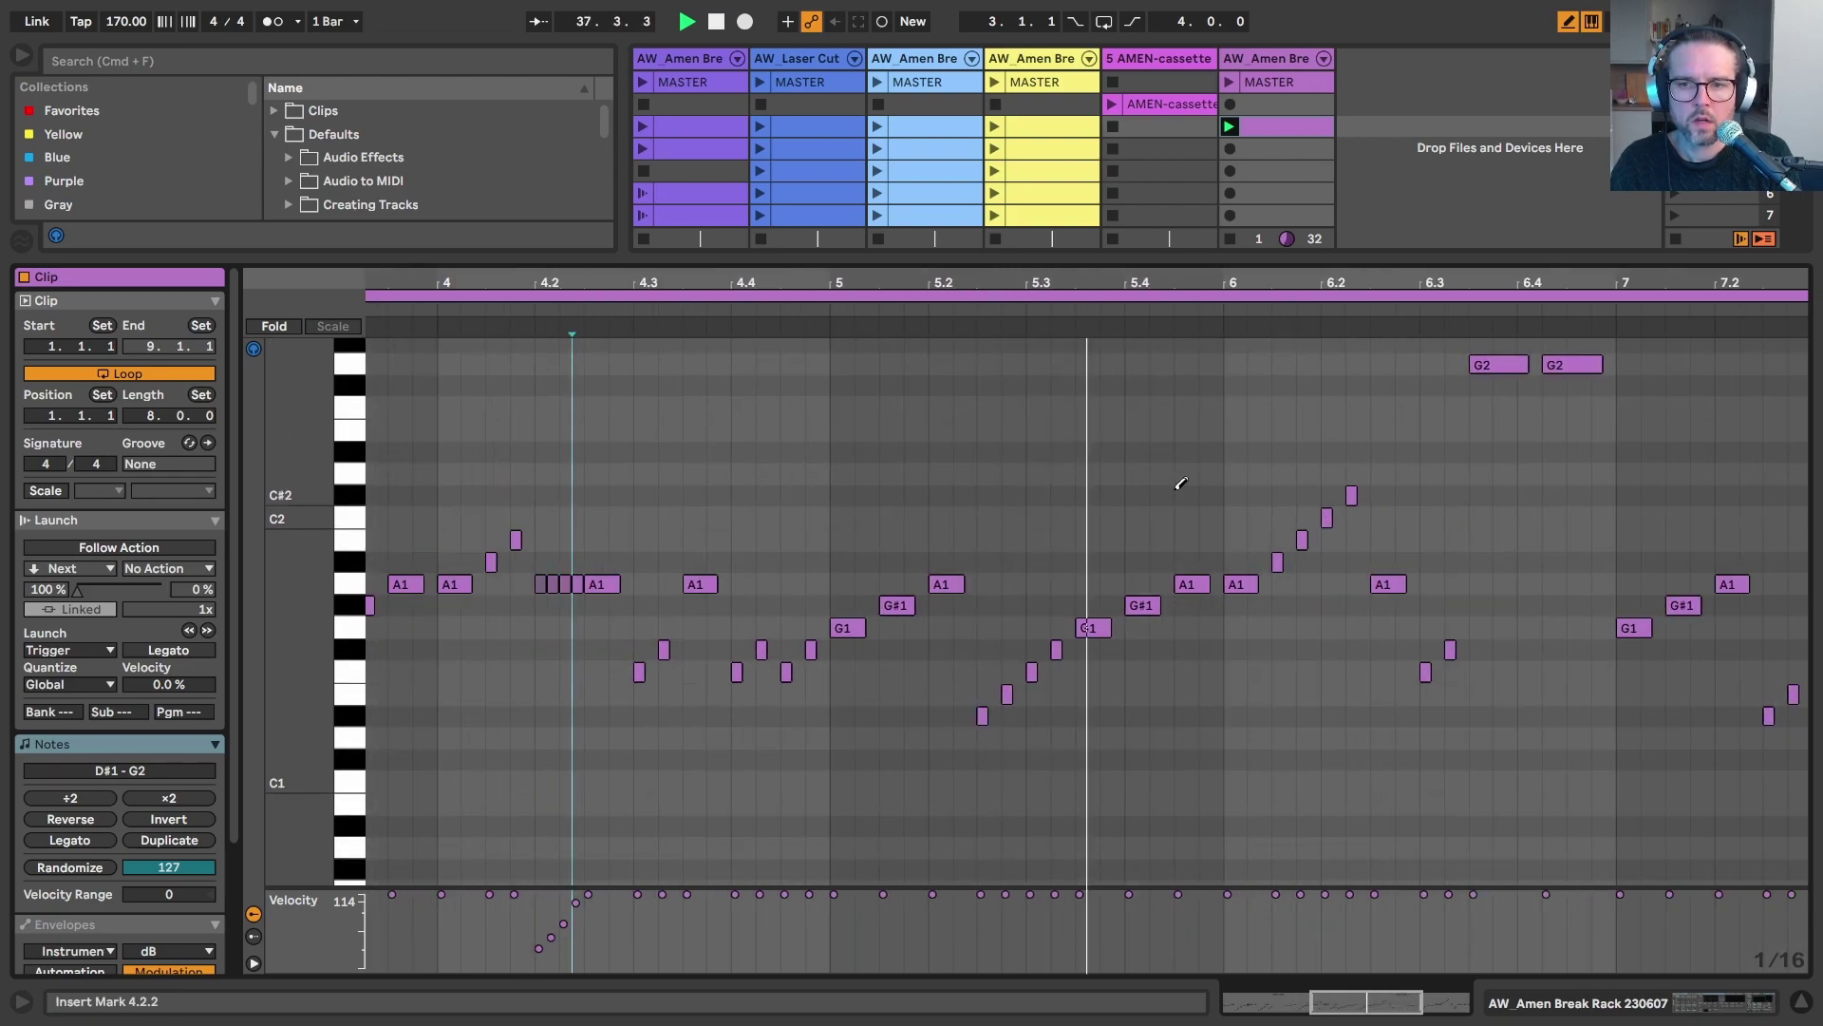
scroll(1234, 523, right, 5)
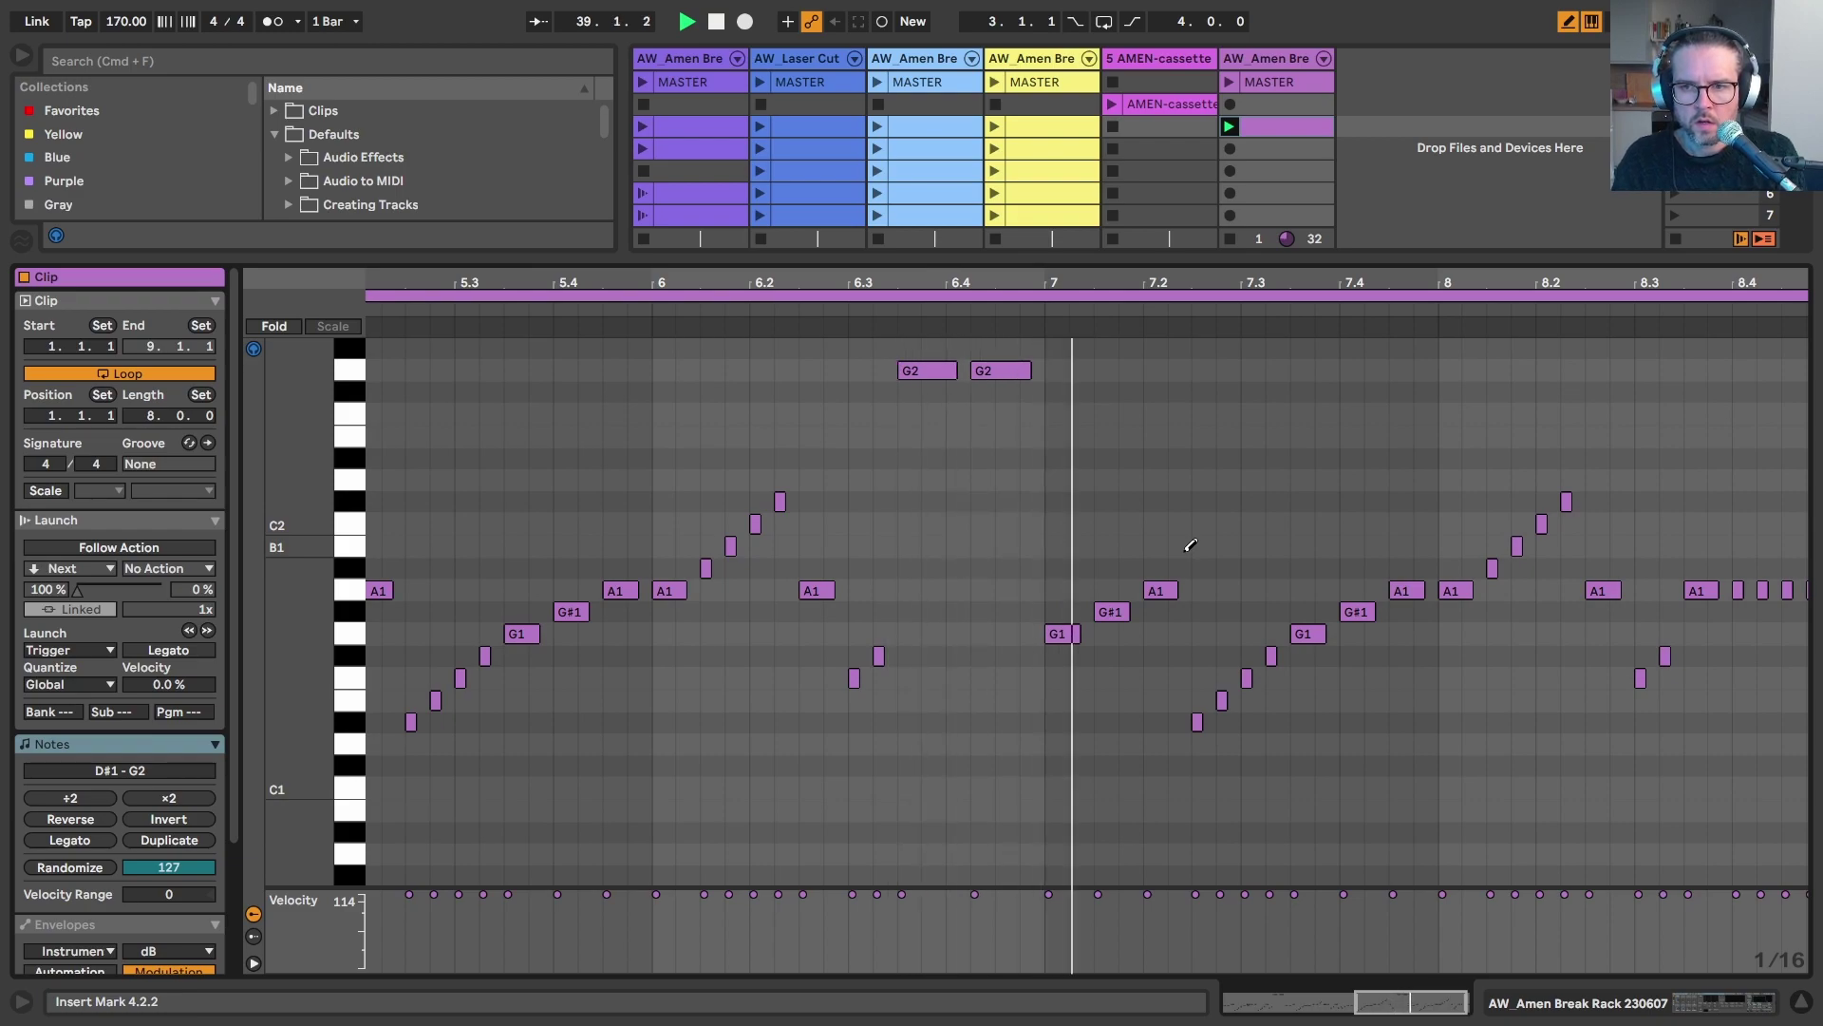
scroll(1290, 559, right, 3)
key(b)
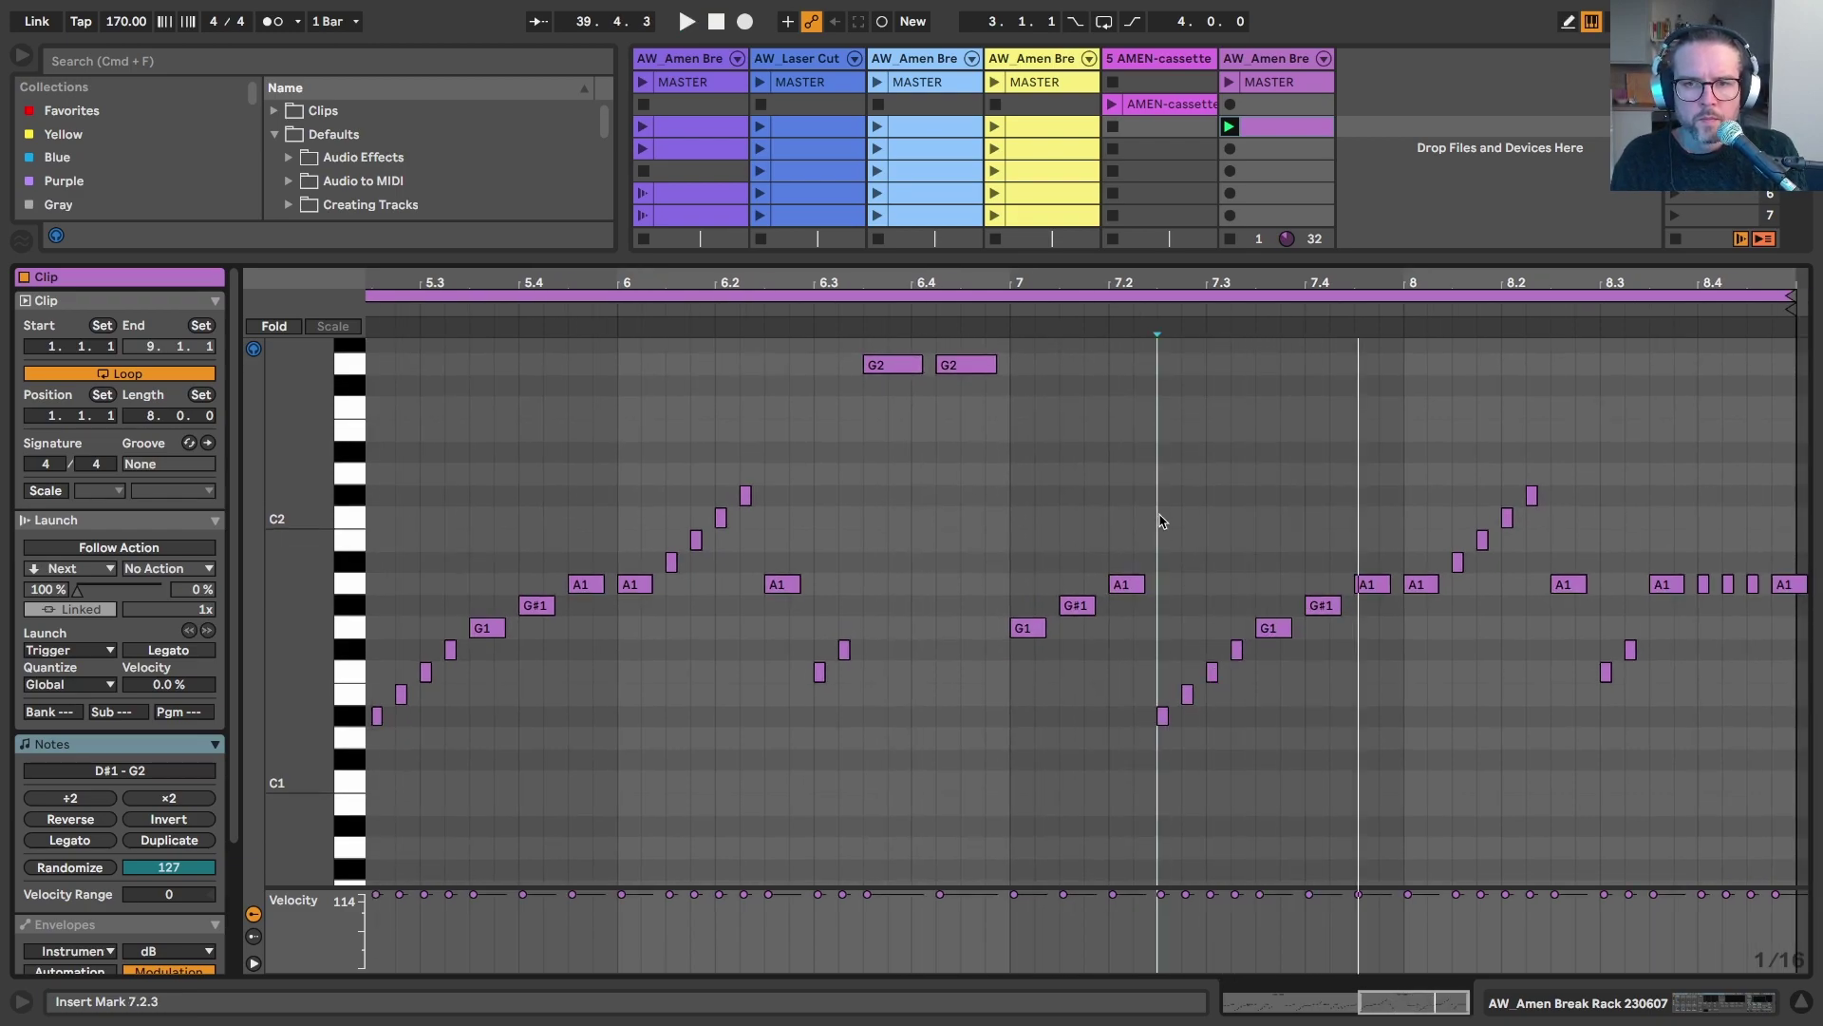
drag(1160, 521, 1007, 676)
key(ctrl+d)
click(1014, 688)
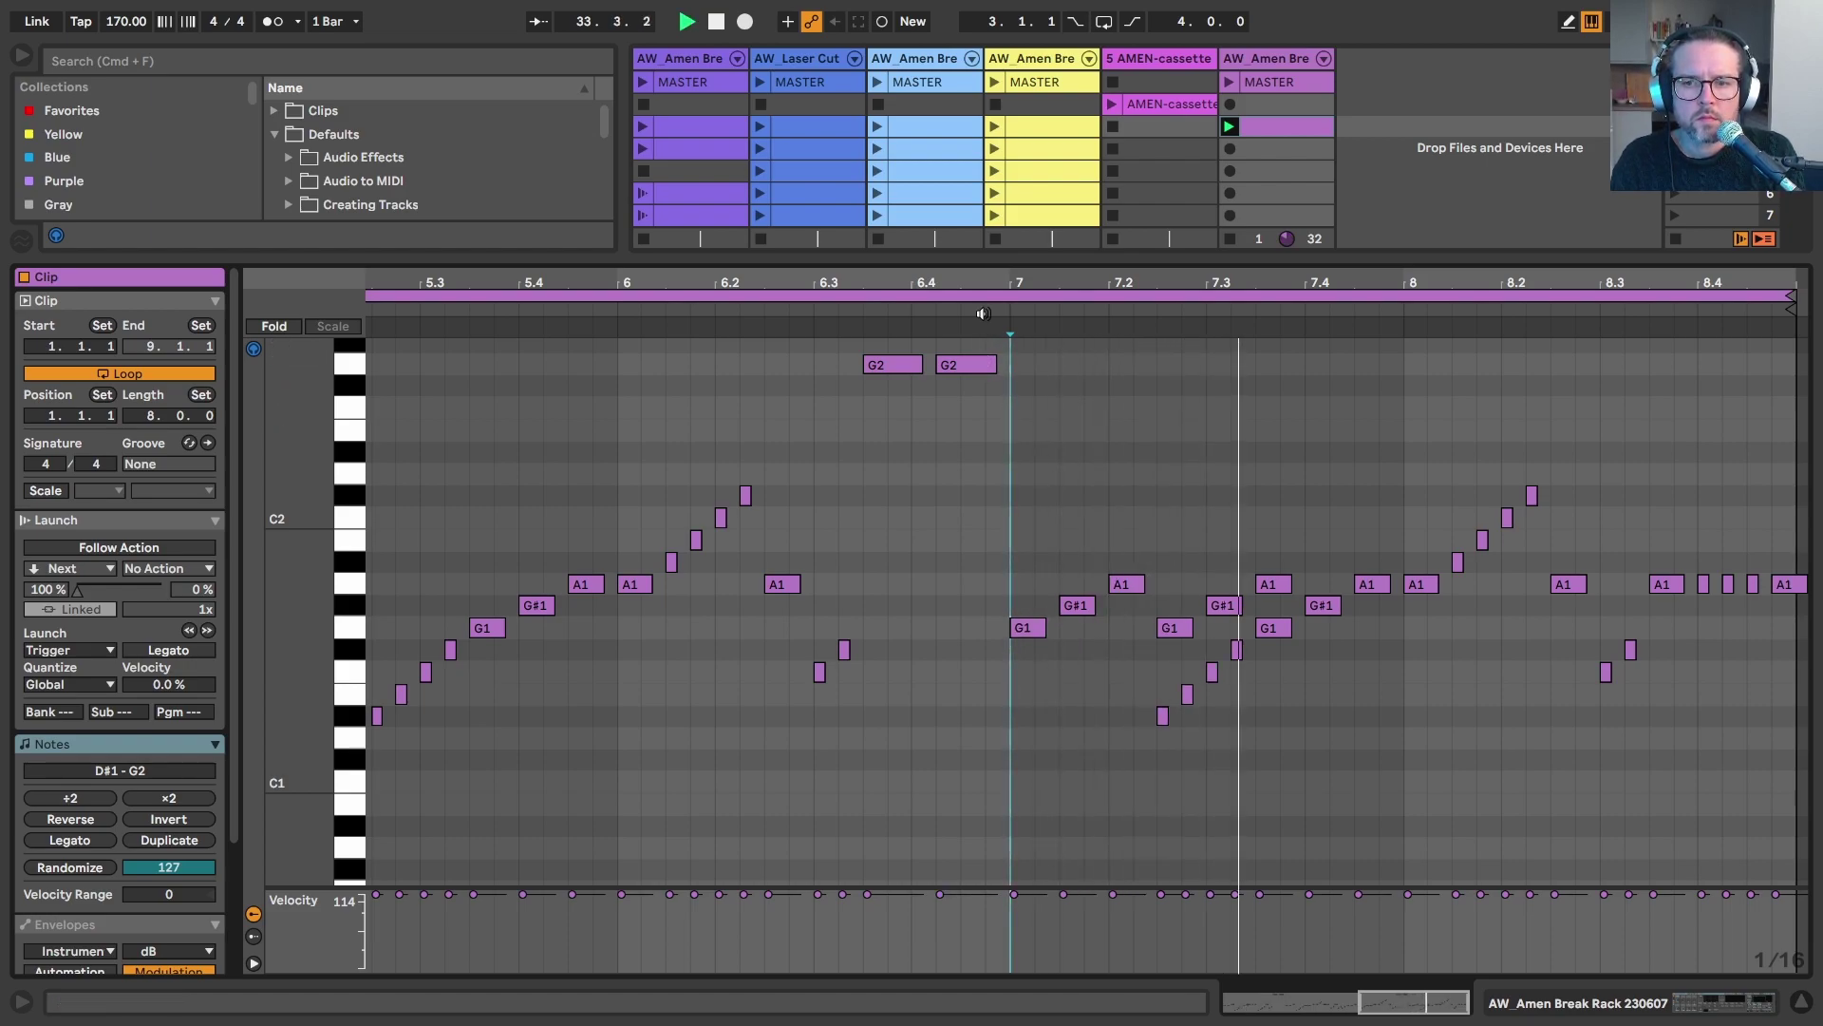
Delete the D#1 at 7.2.3, F1 at 7.3.1 and G1 at 7.3.3 that overlap the duplicated notes, auditioning the clip.
click(1161, 716)
key(Delete)
click(1210, 675)
key(Delete)
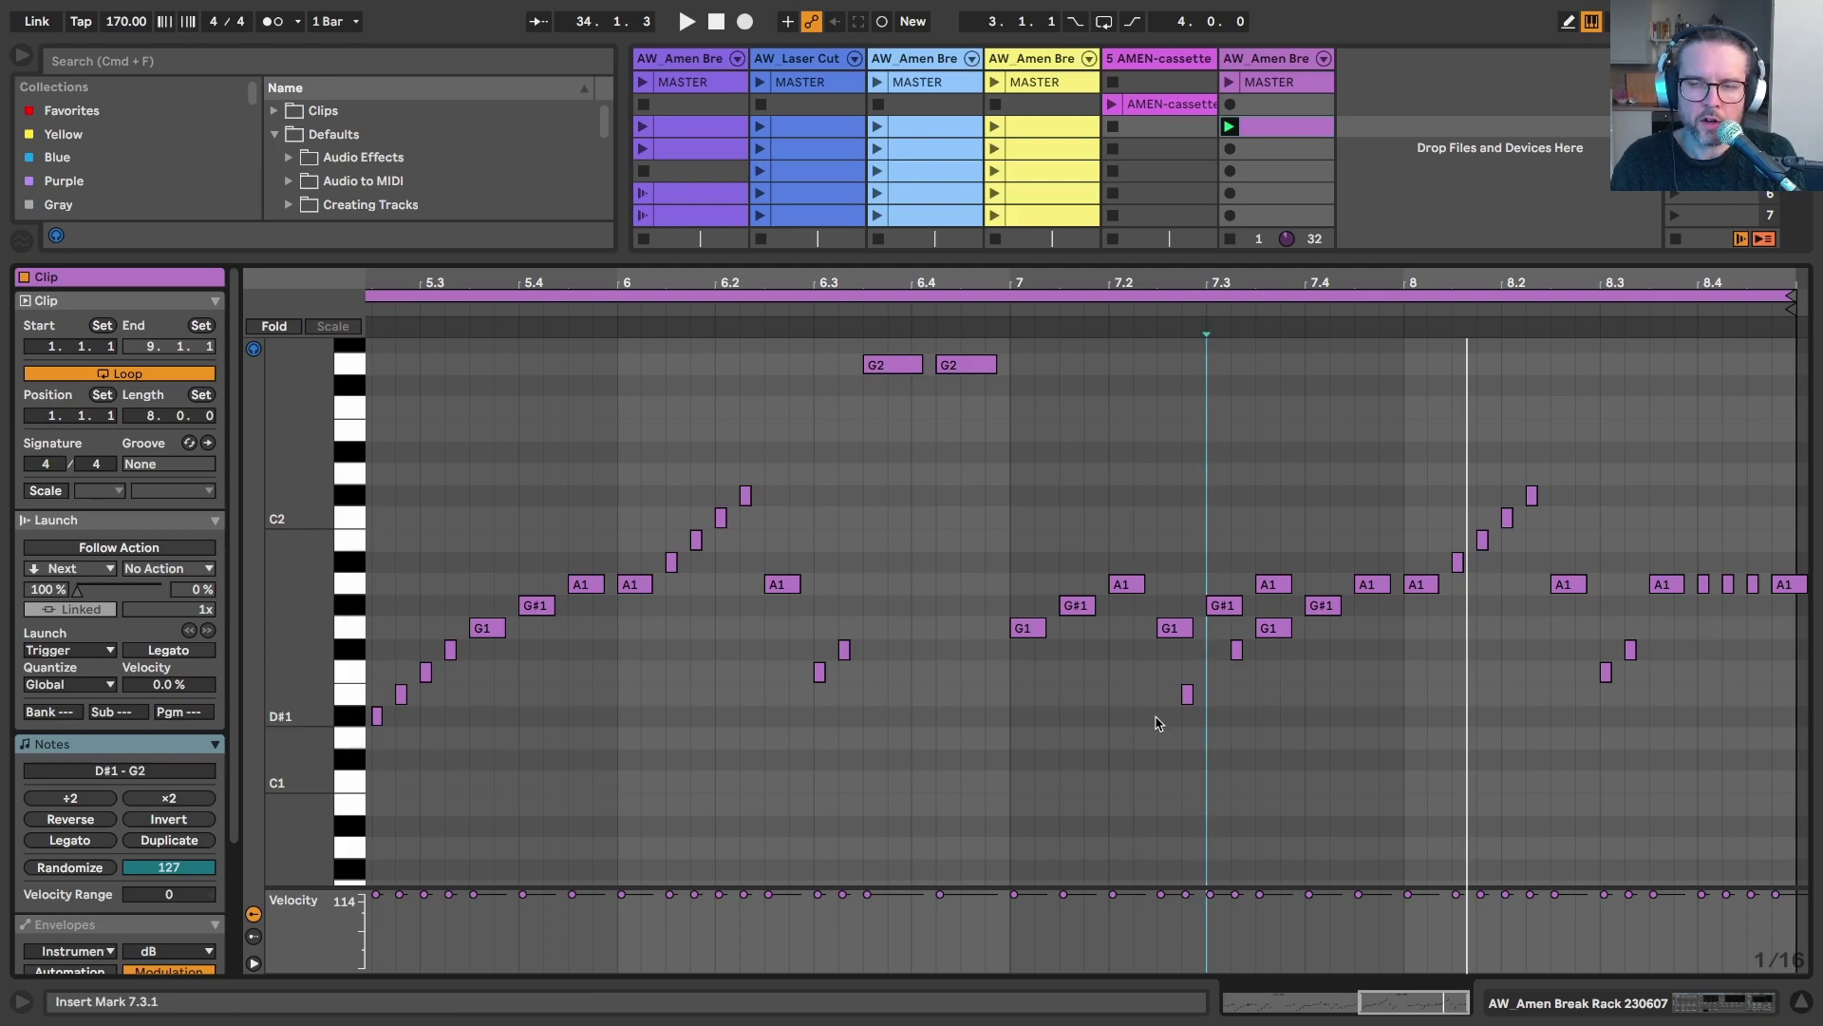
click(840, 311)
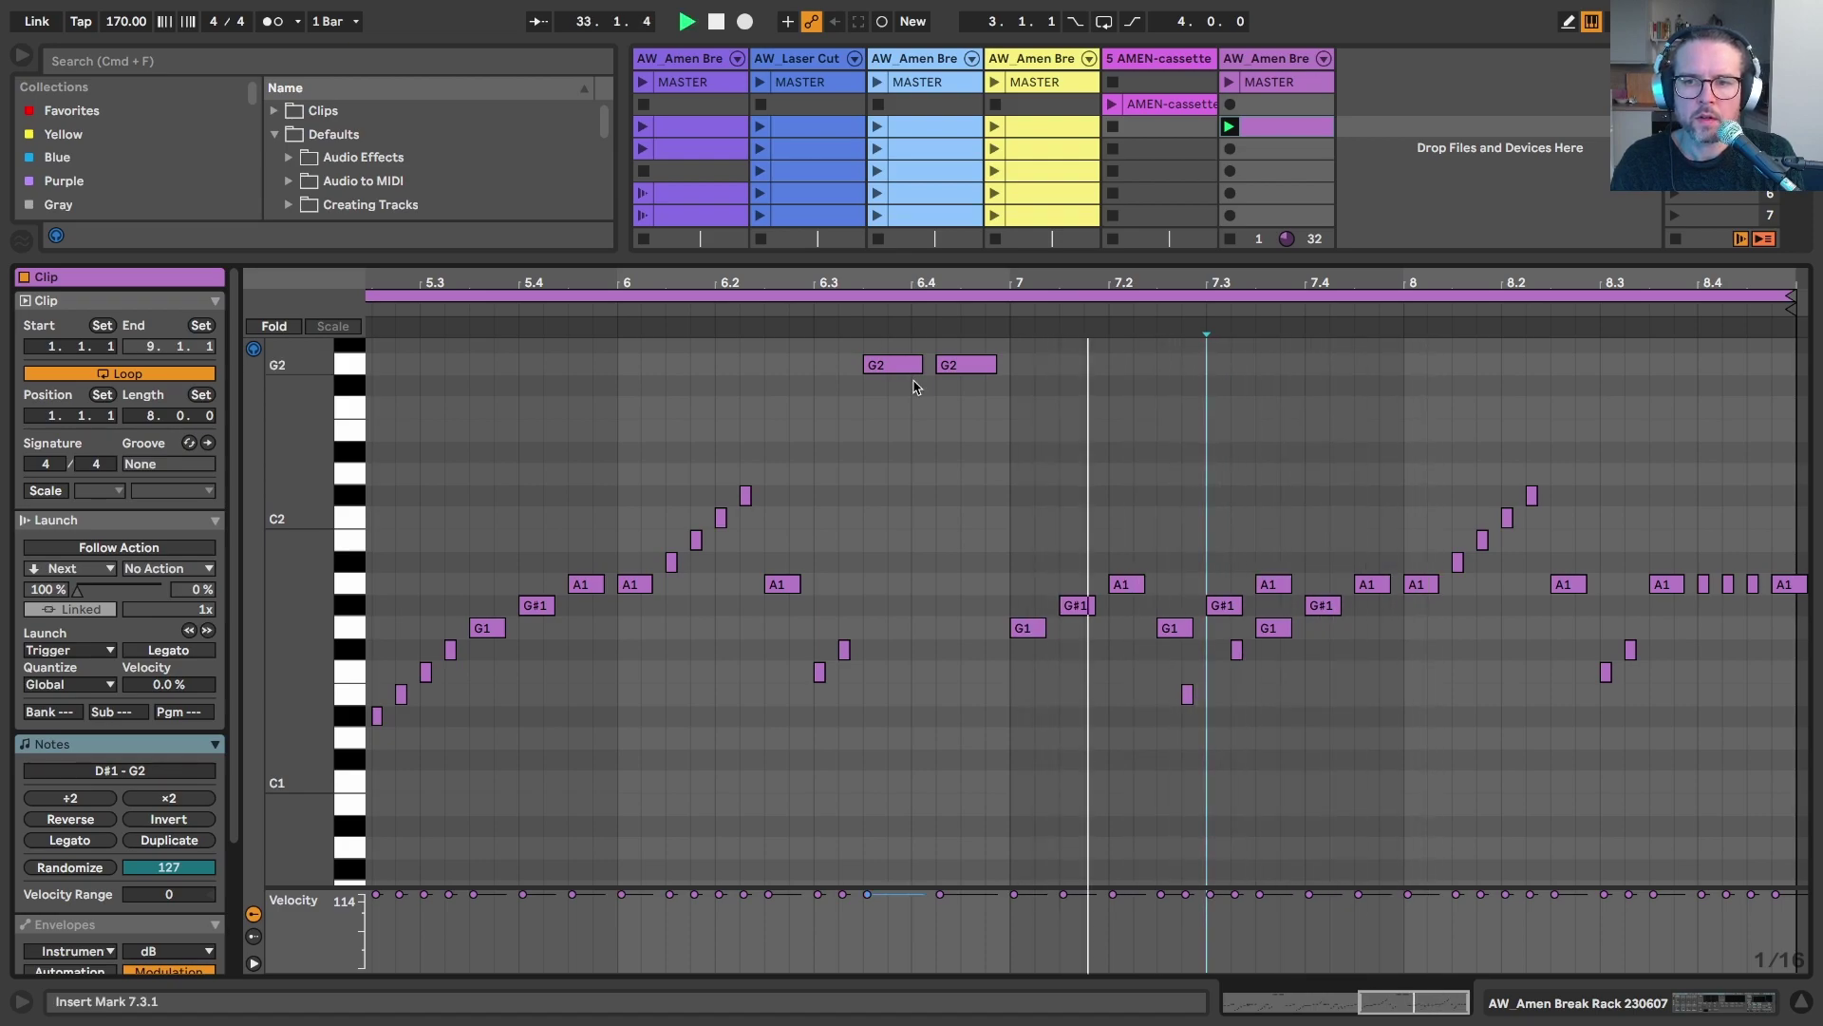
click(1273, 628)
key(Delete)
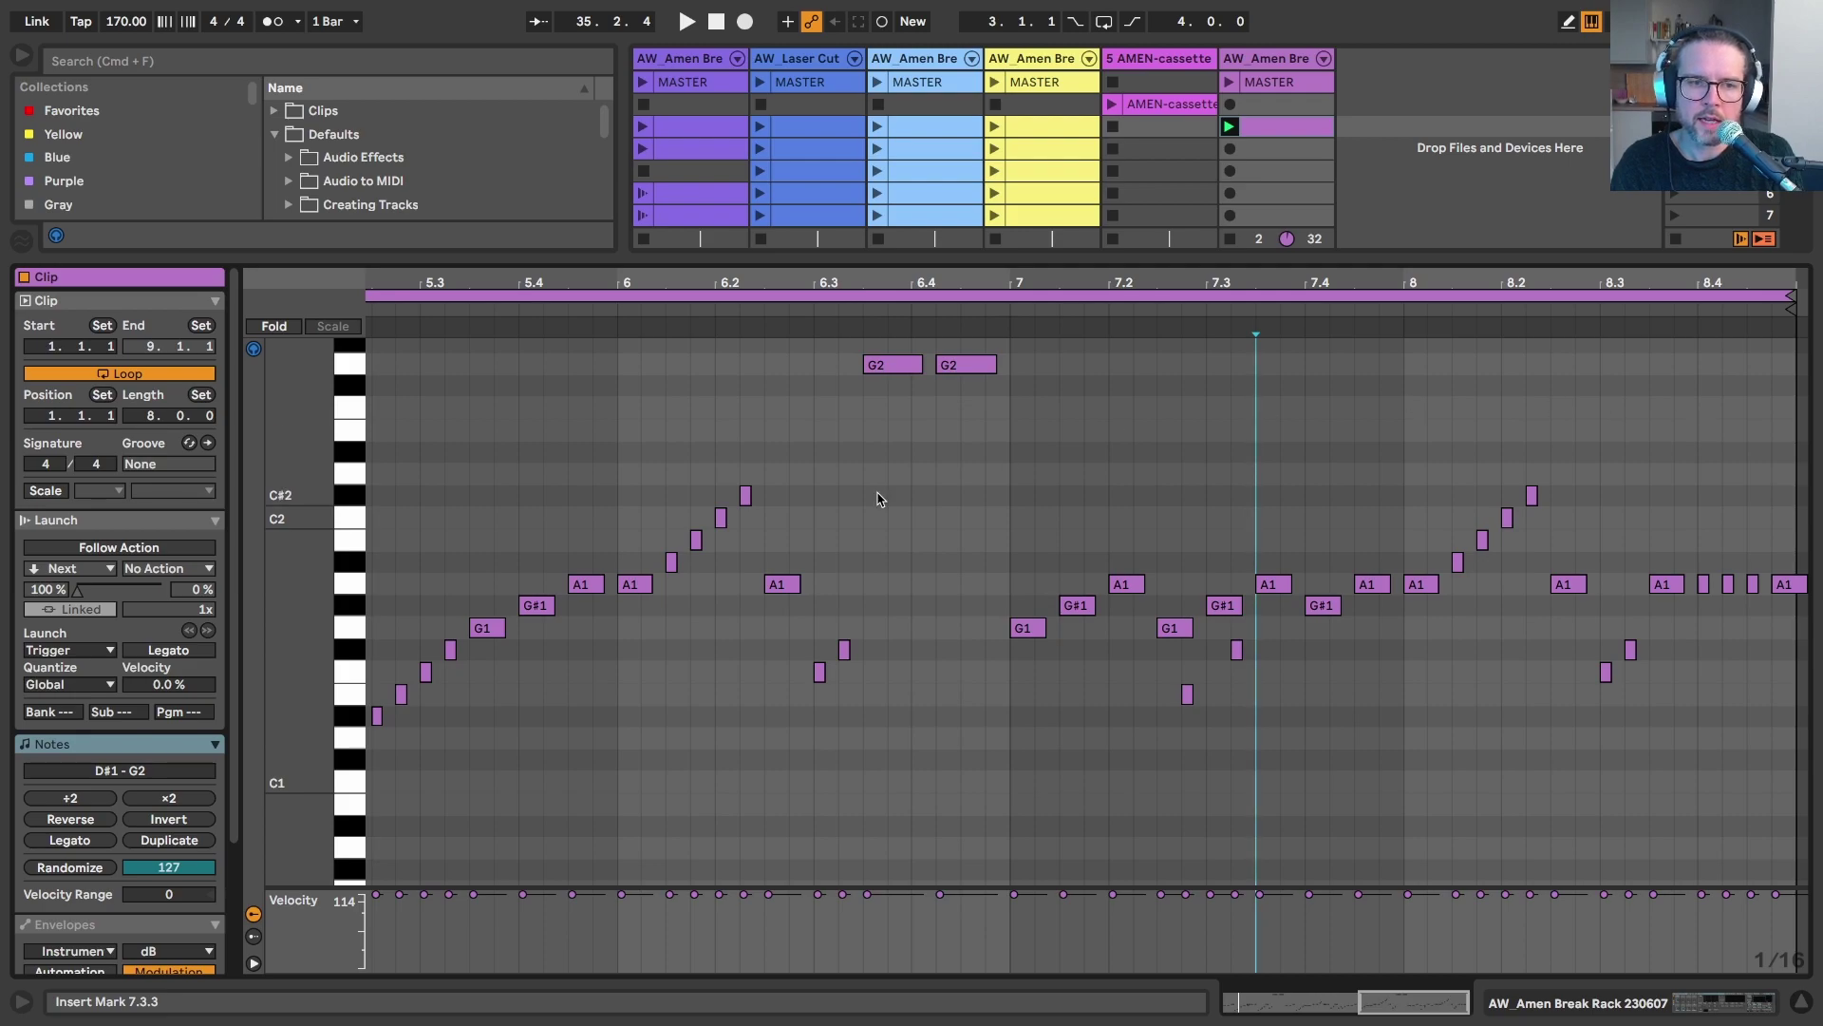
Show the rack's PITCH automation envelope, lower it from 4.3.3 to the end of bar 4, and audition that passage.
scroll(143, 791, down, 3)
click(107, 767)
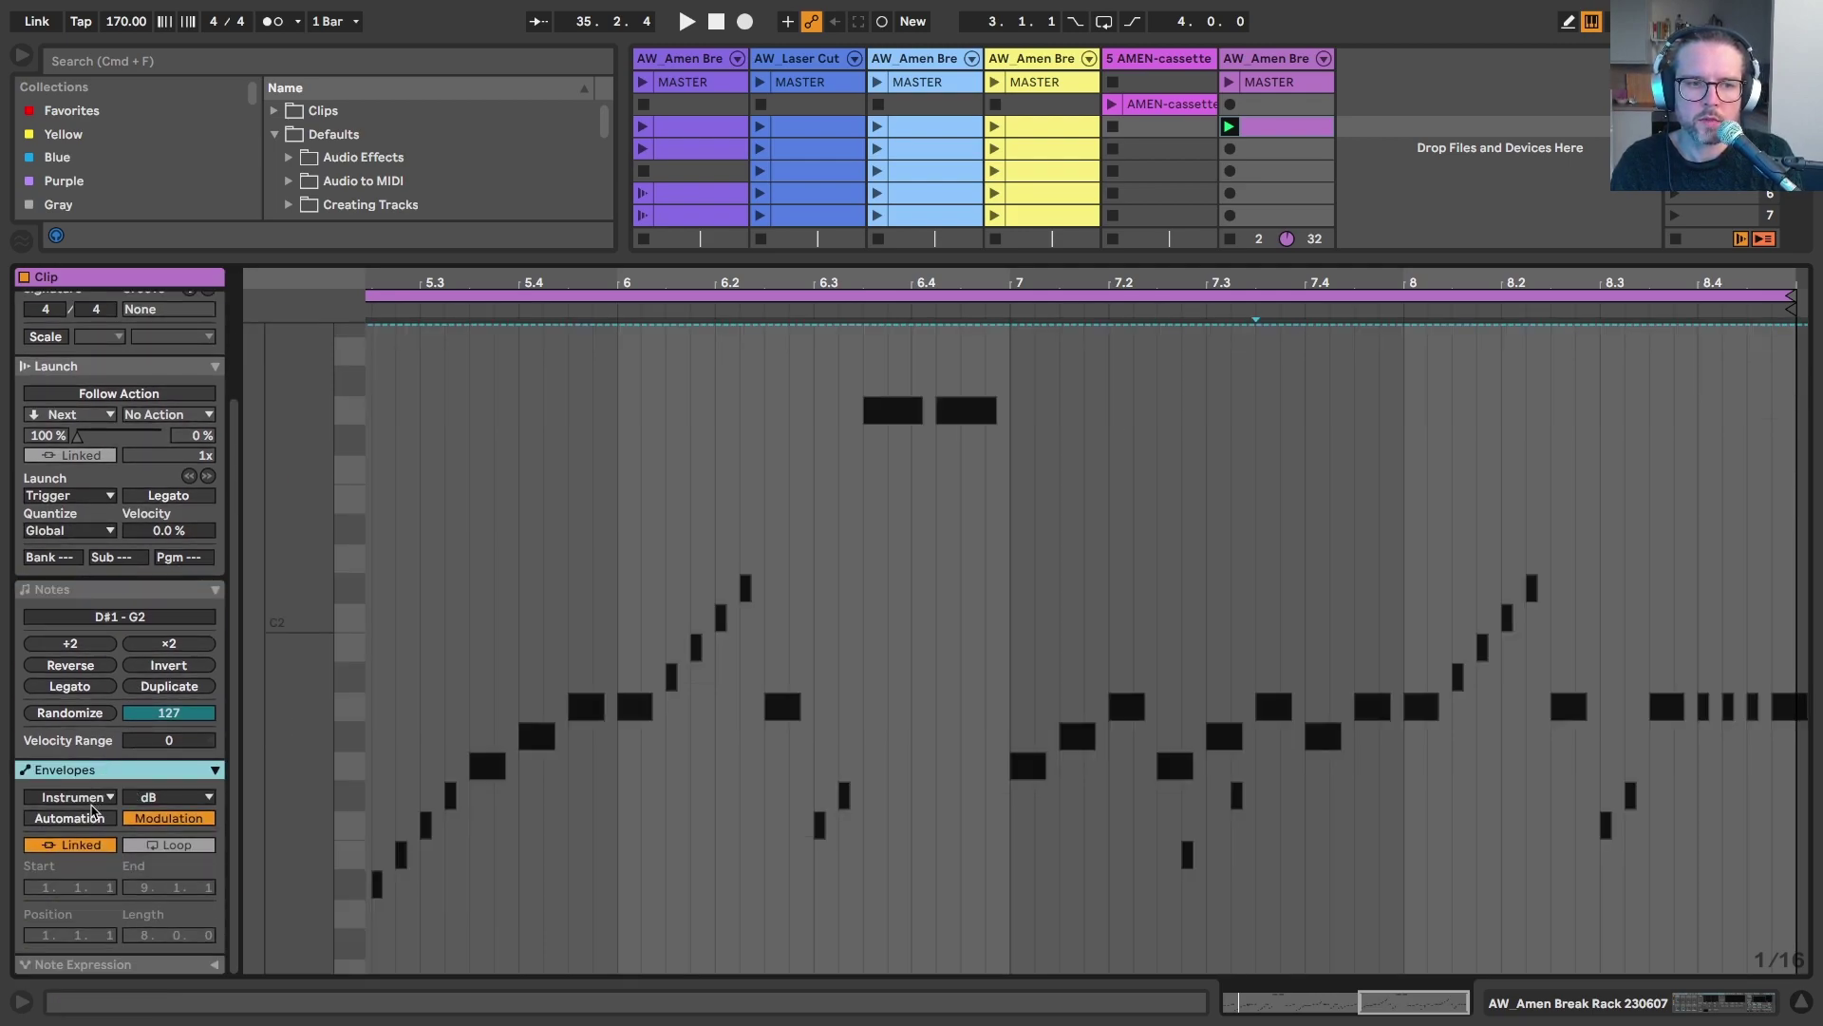
click(141, 798)
click(148, 457)
drag(1775, 283, 1775, 399)
scroll(1607, 492, right, 1)
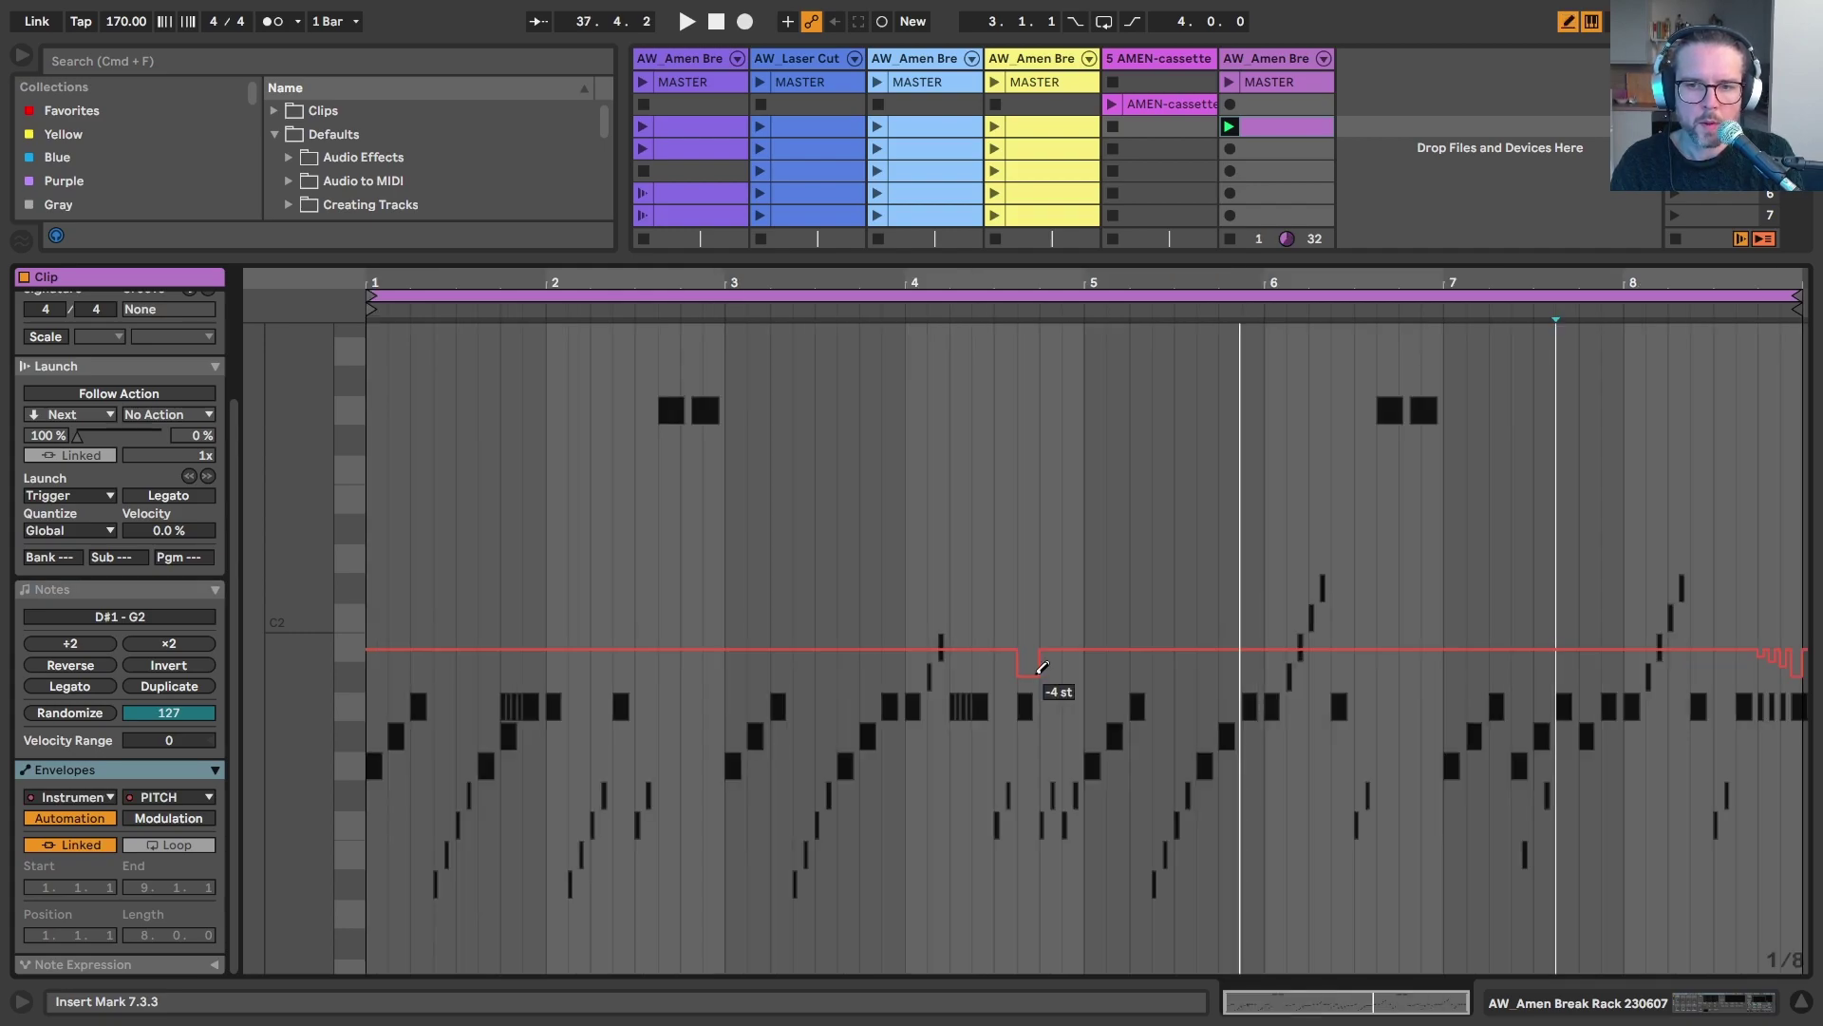
drag(1029, 680, 1038, 678)
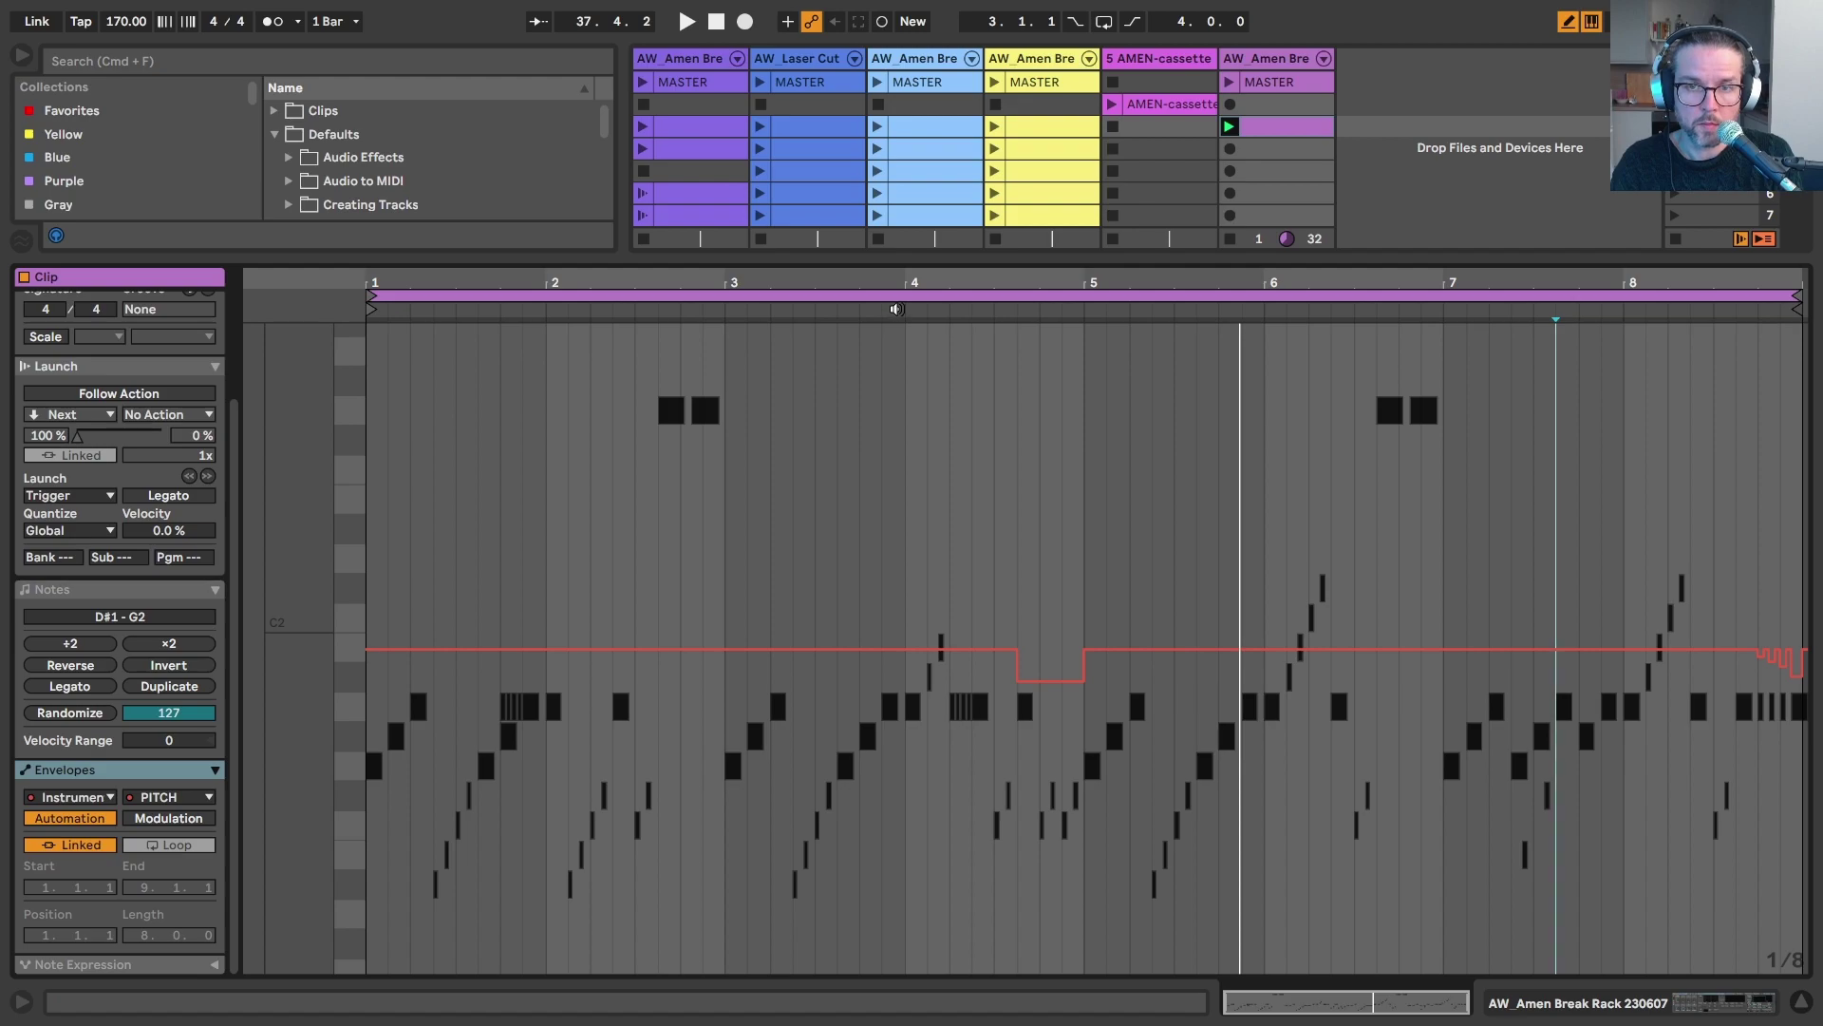
click(896, 308)
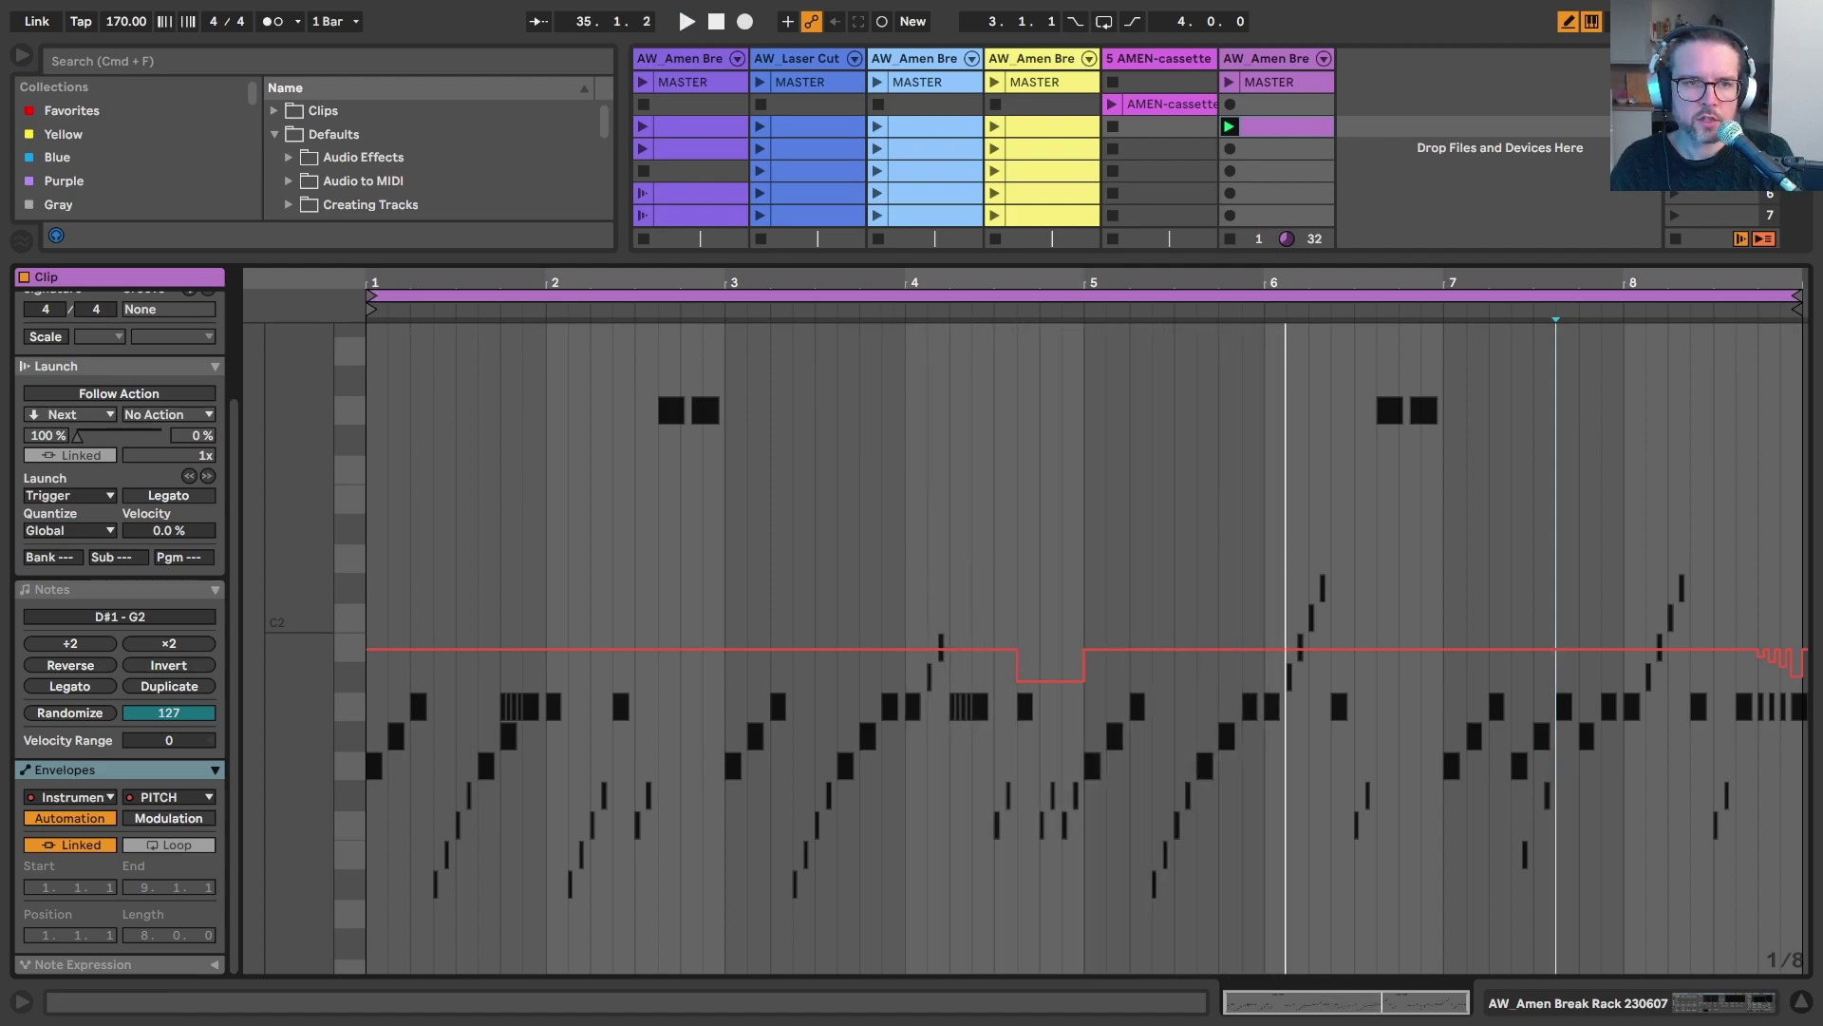
While playing the clip, raise the PITCH envelope from 1.4.3 to 2.1.3 and draw downward steps across late bar 2 and from 3.3.3 to 4.2.
key(plus)
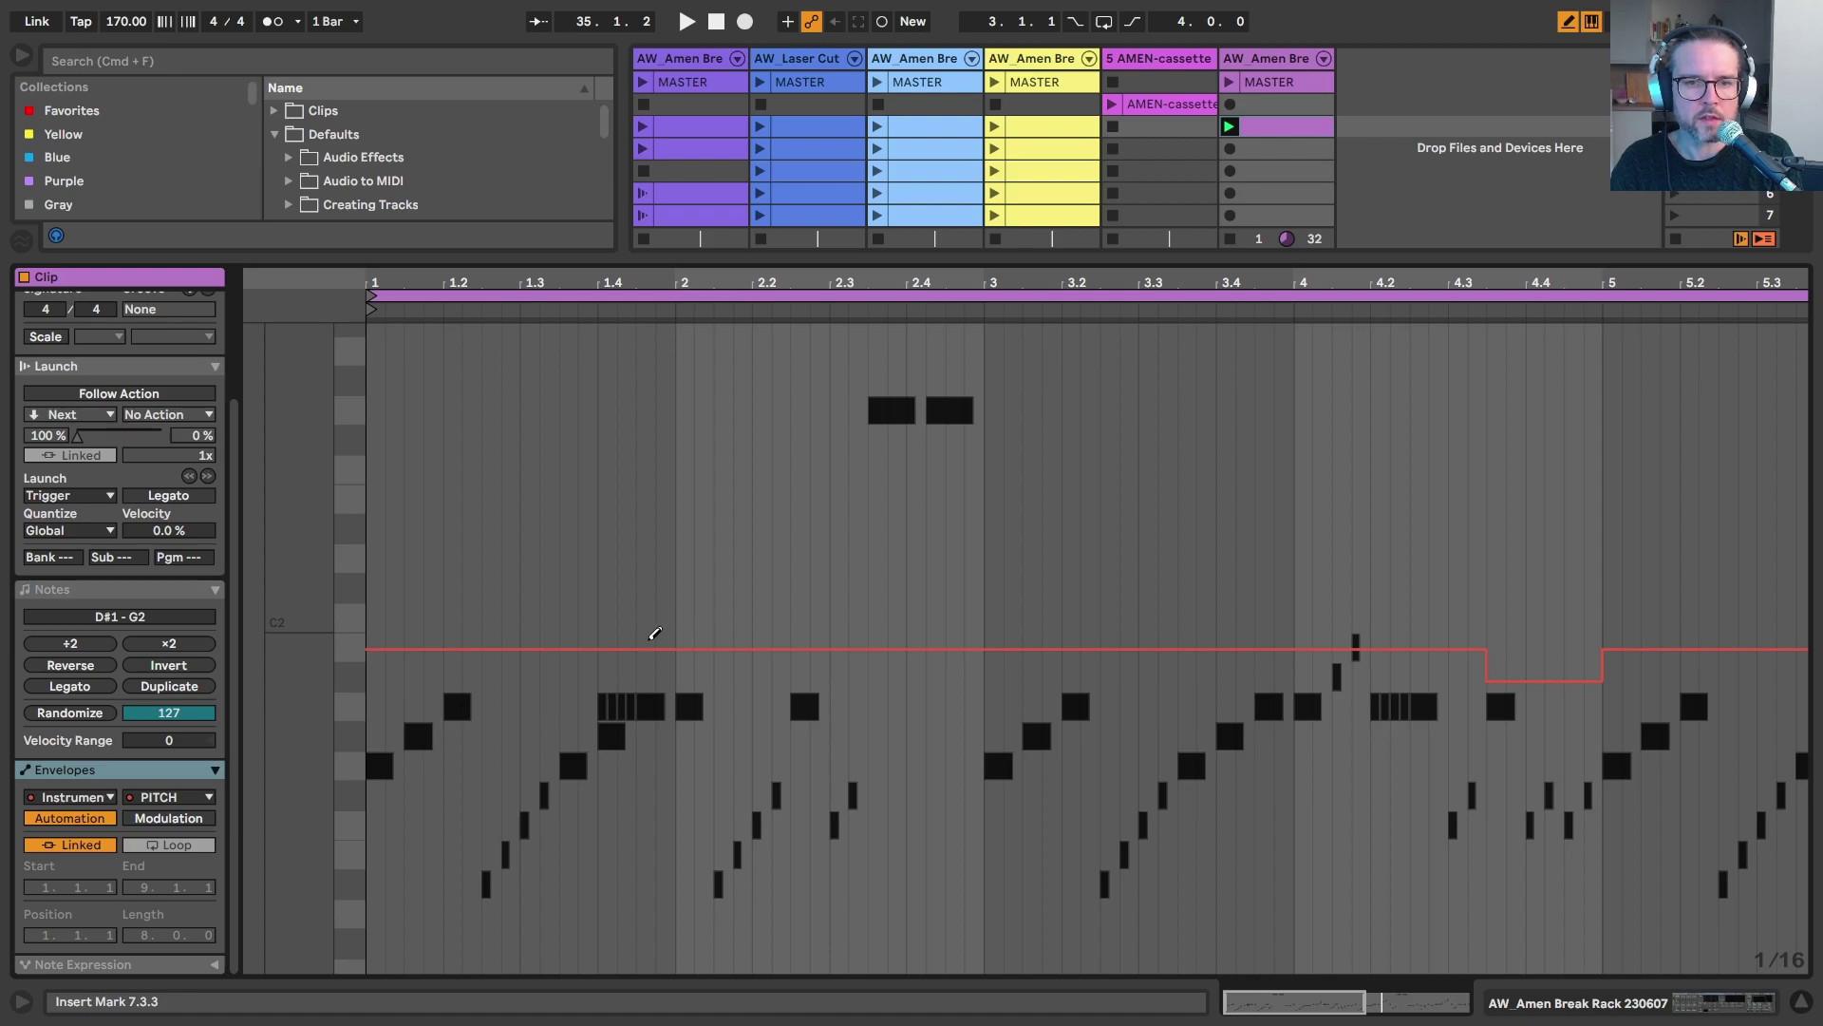
click(693, 629)
key(space)
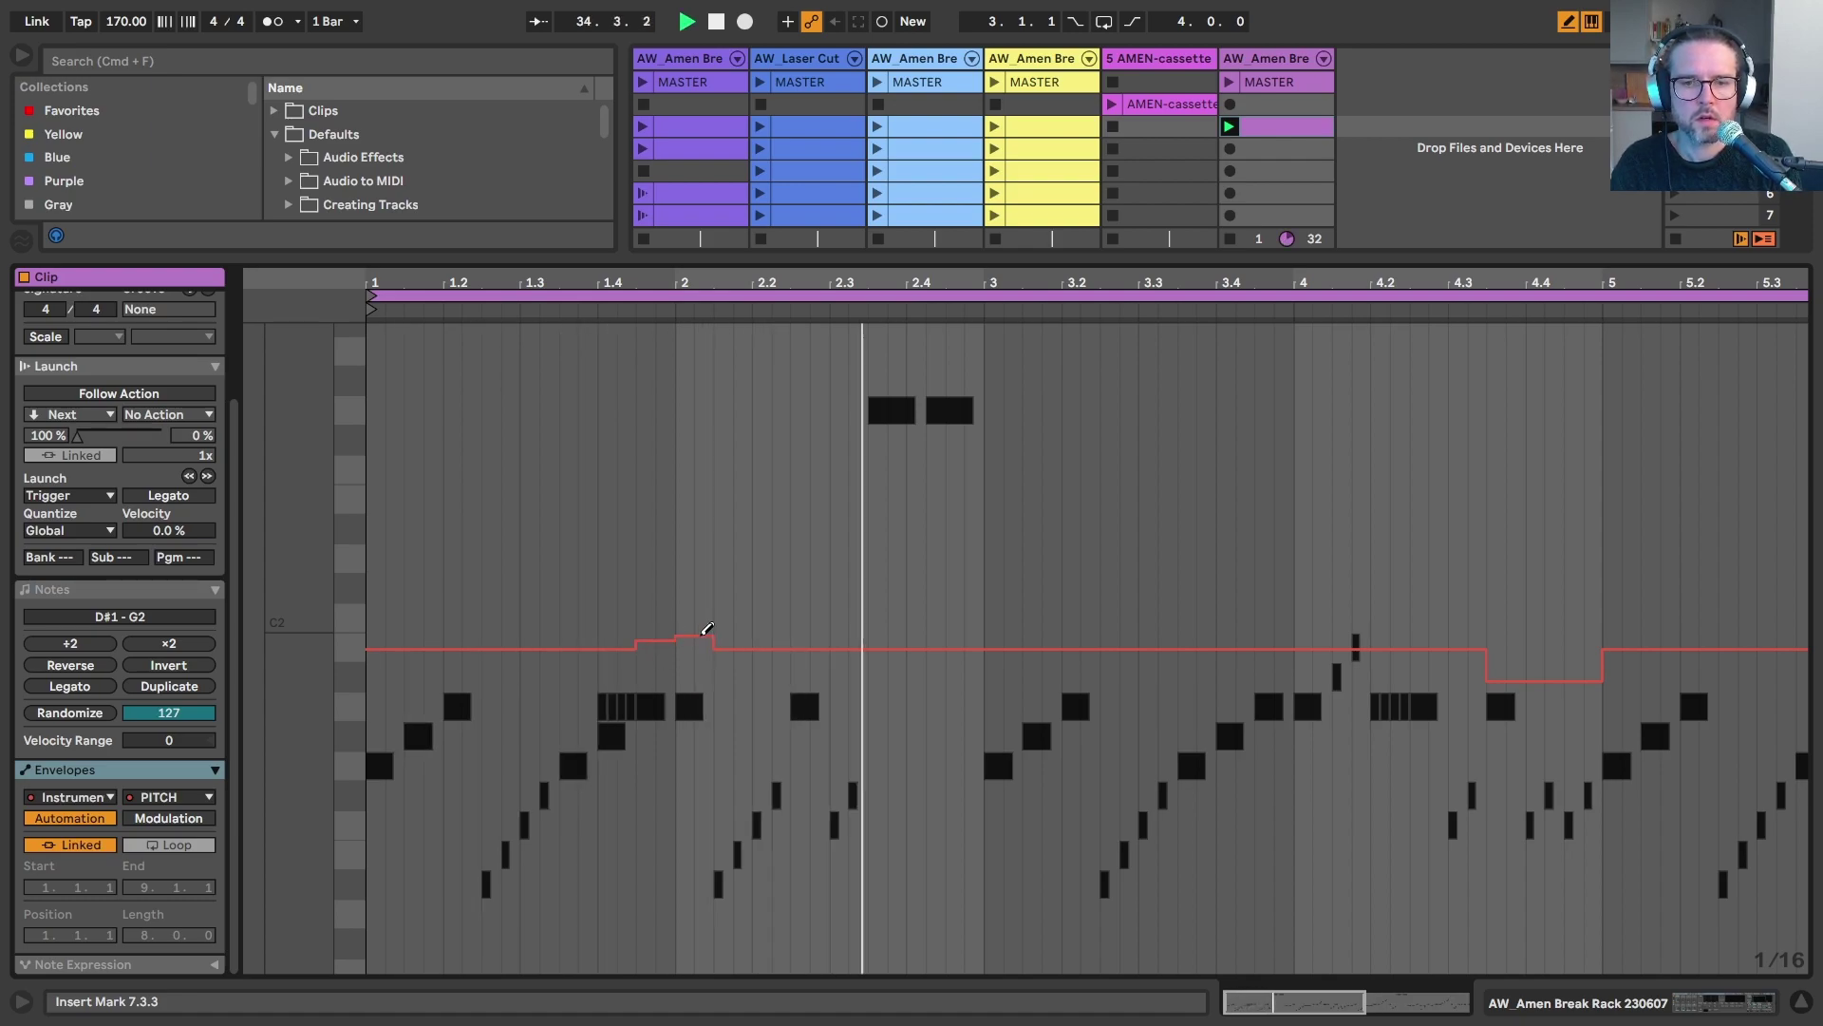
click(809, 660)
click(881, 662)
drag(909, 658, 976, 672)
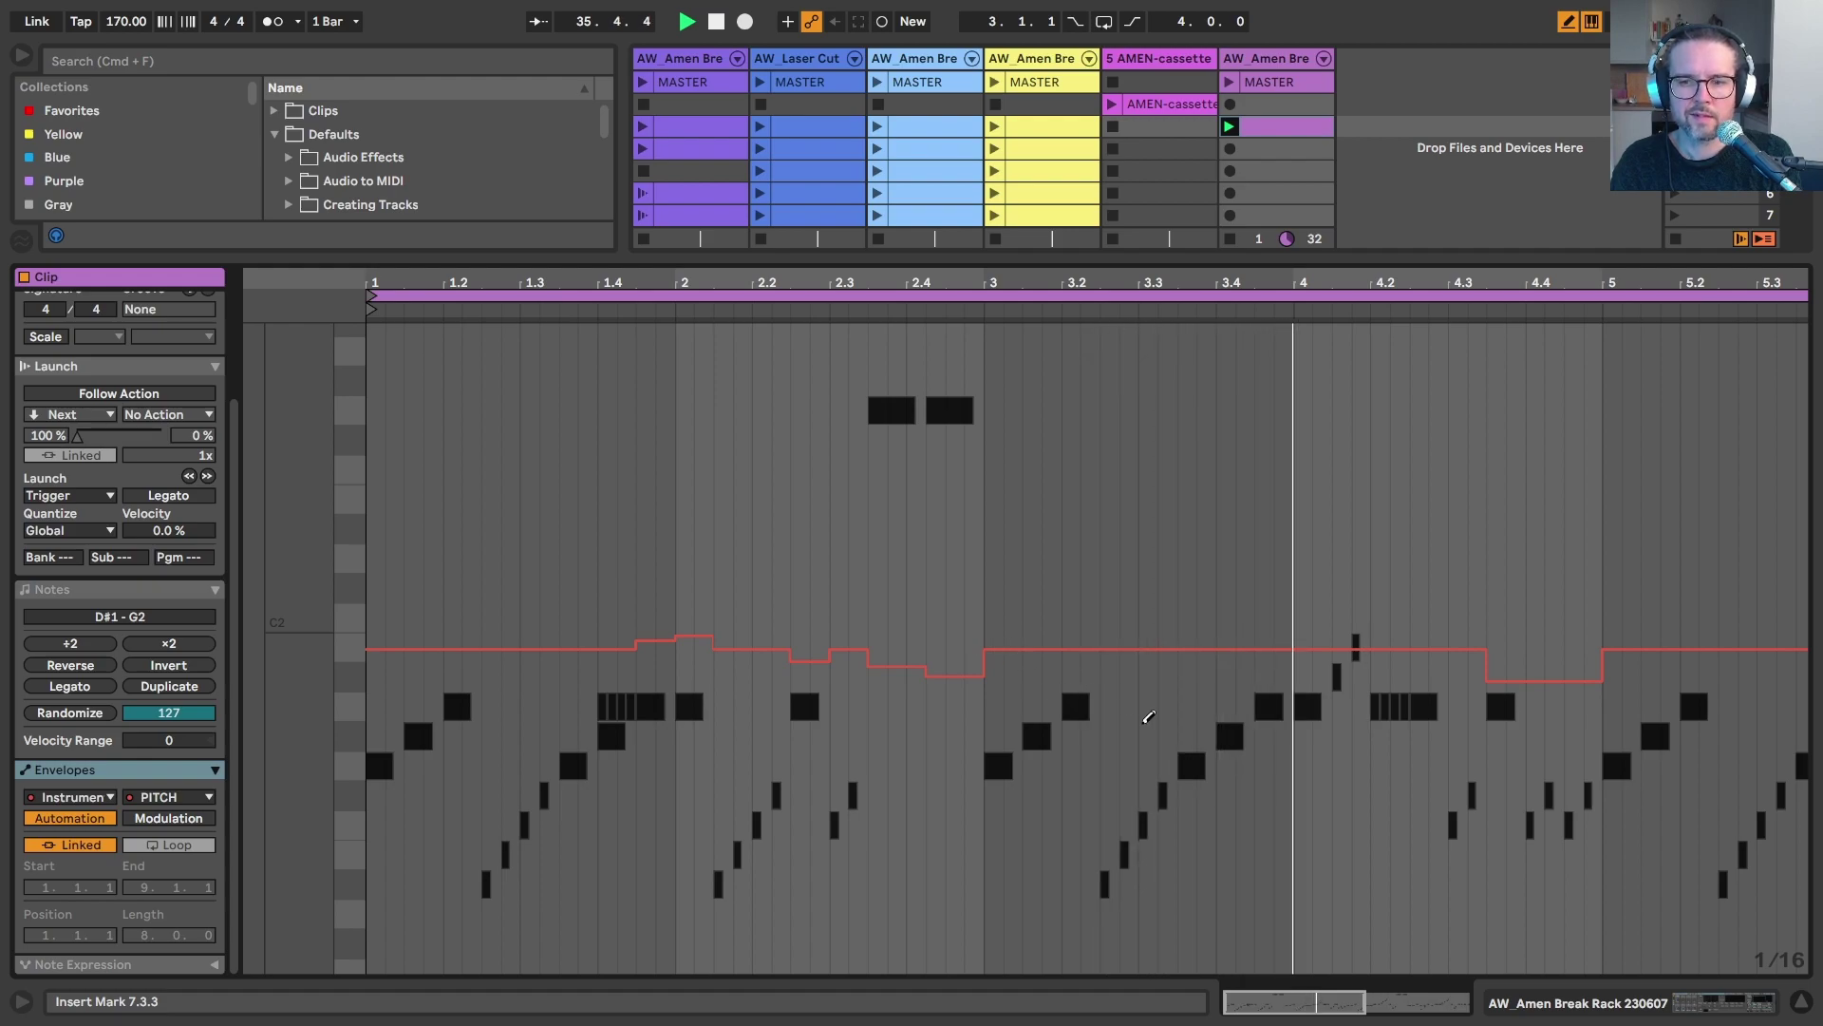
drag(1182, 676, 1324, 672)
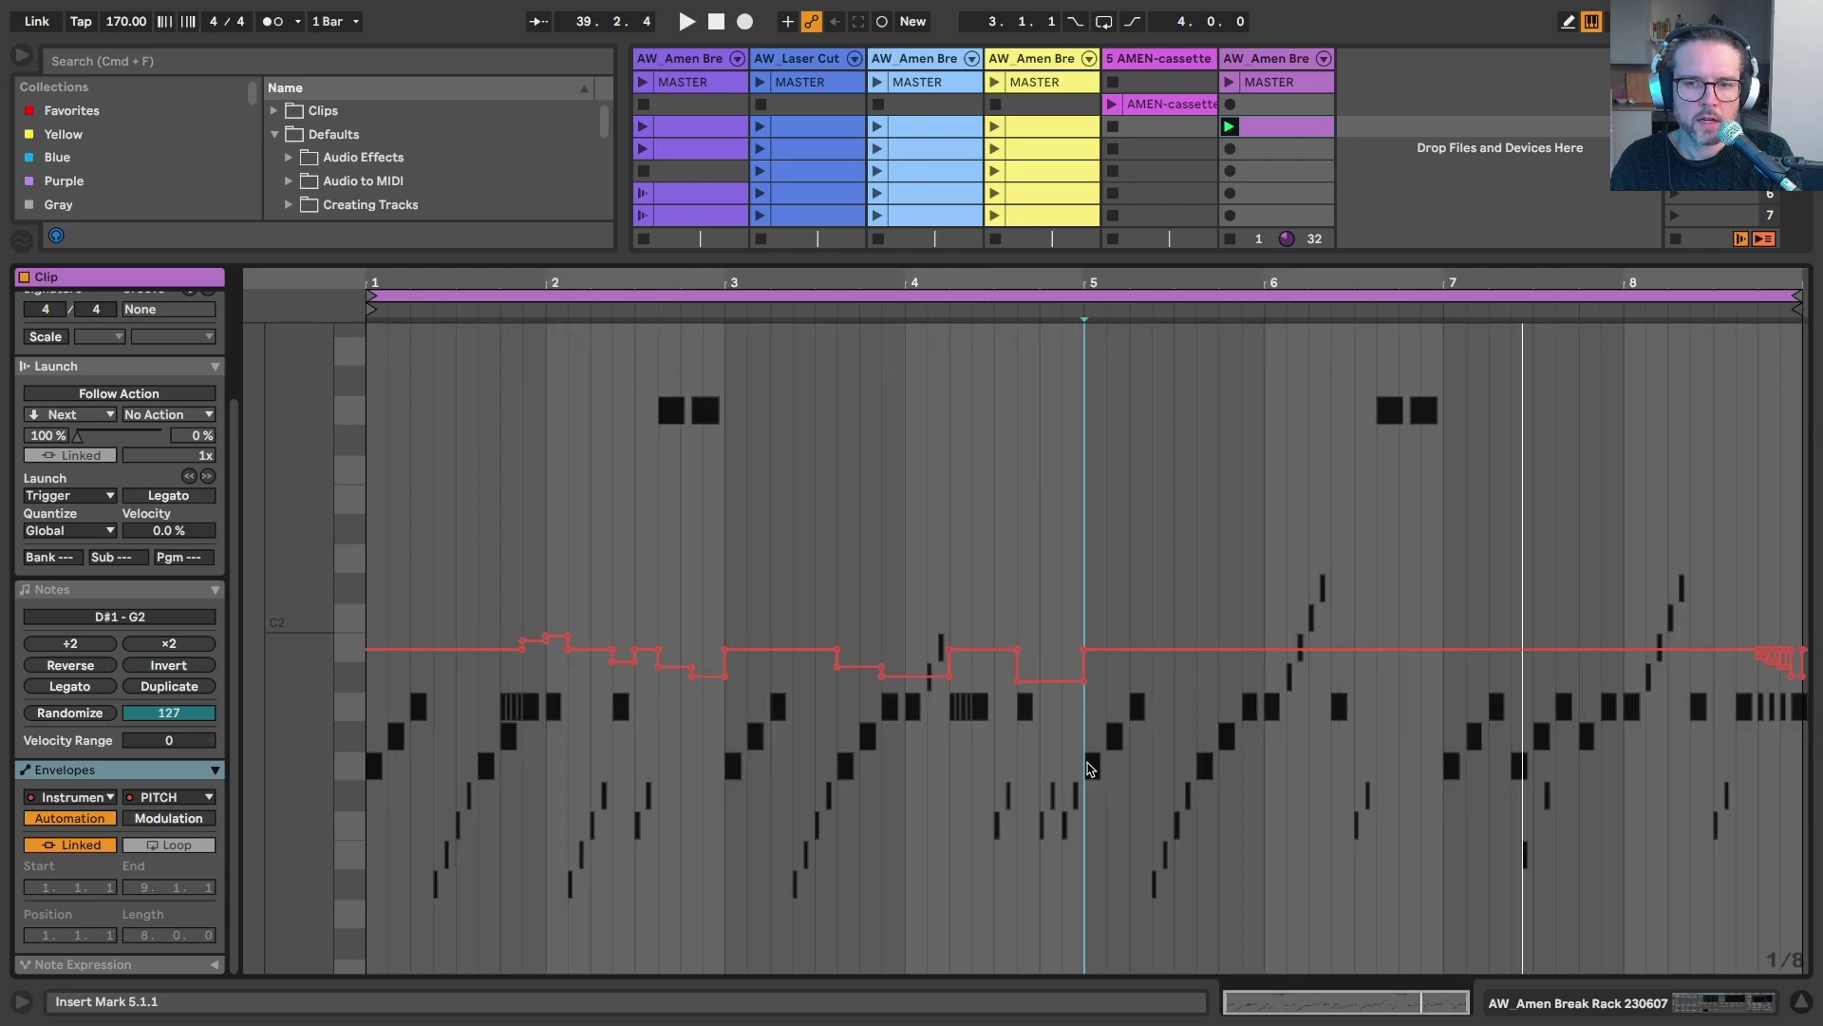
Copy the PITCH envelope of bars 1 to 3 onto bars 5 to 7 and play the clip to check it.
drag(1089, 765, 328, 798)
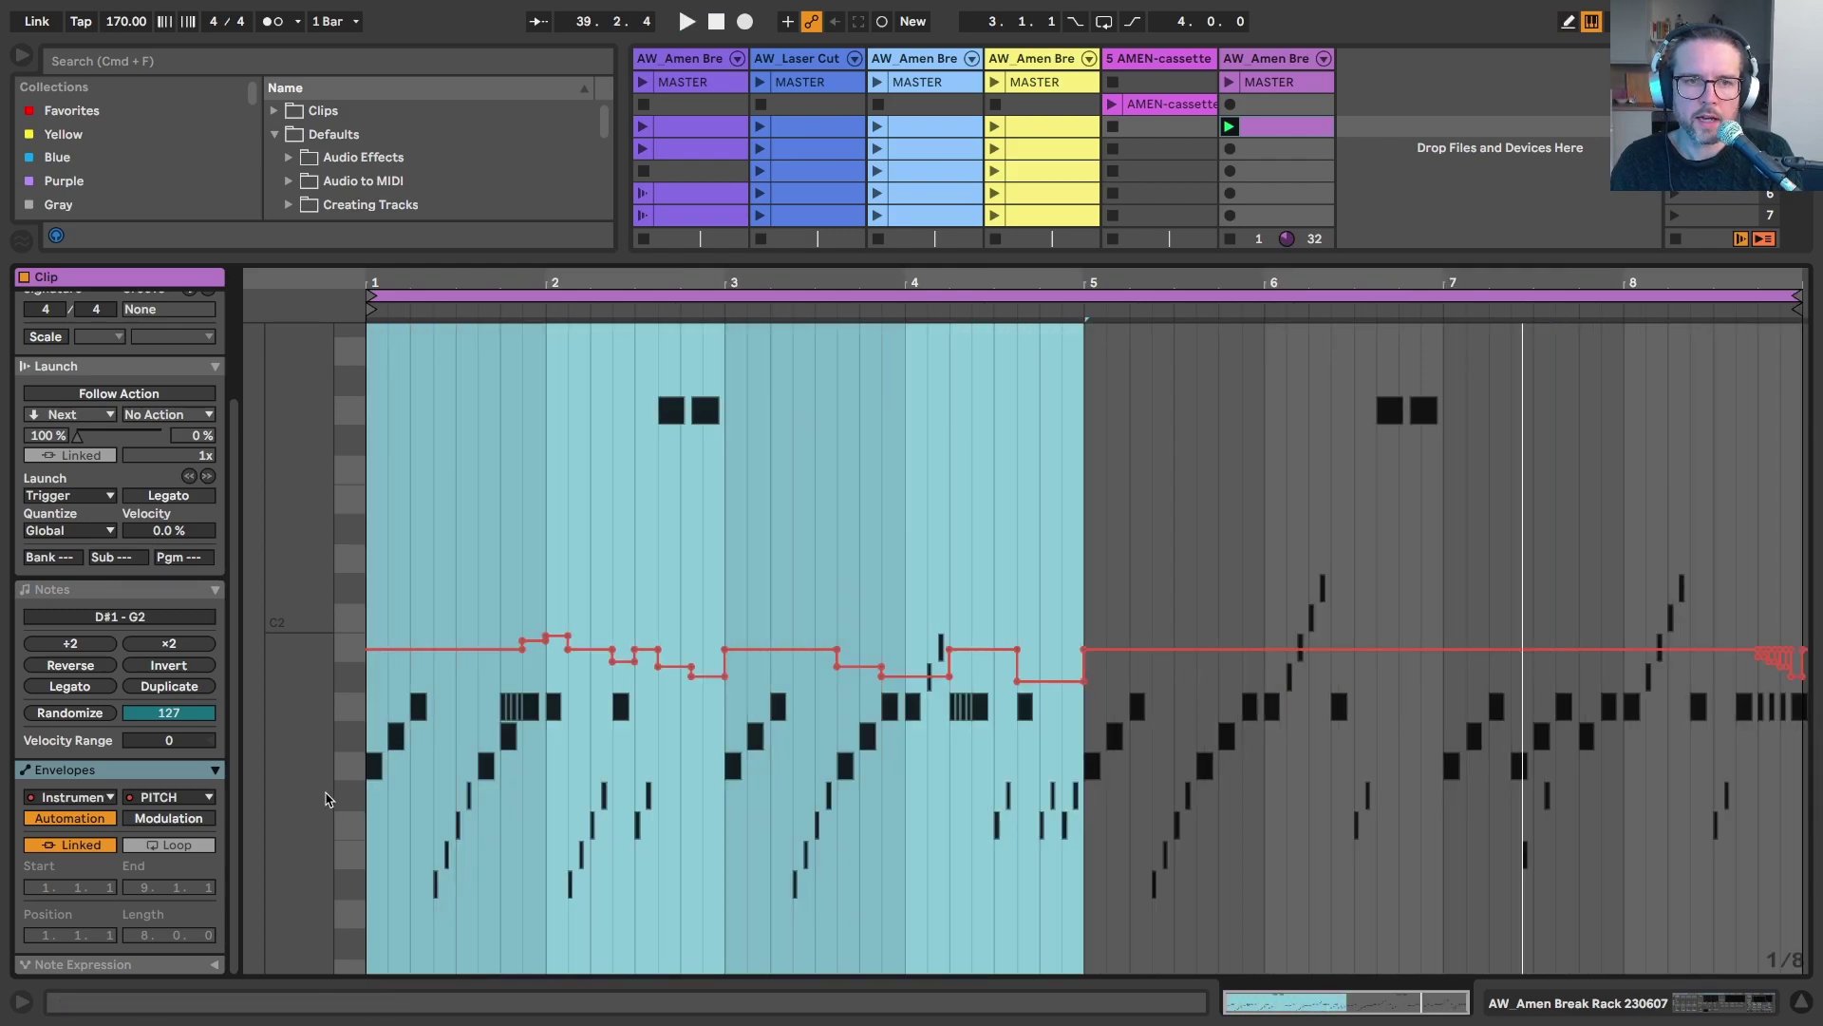
key(super+c)
click(1085, 860)
key(super+v)
key(space)
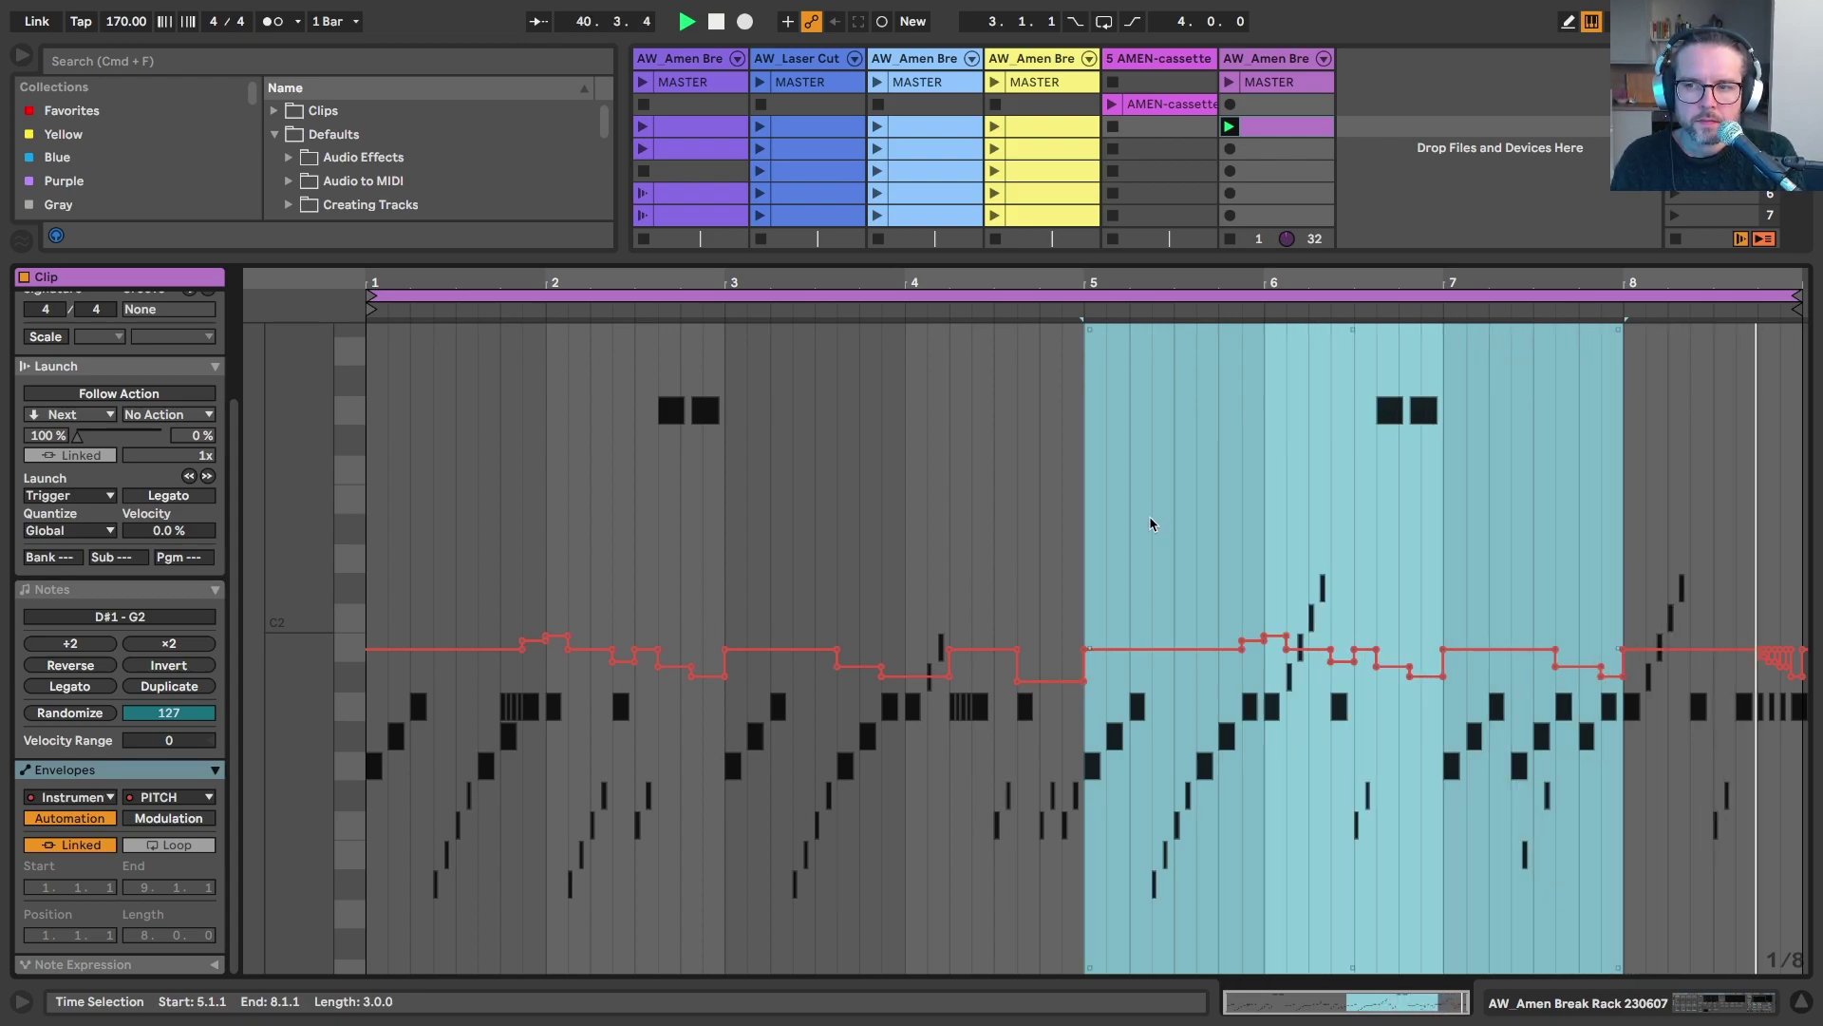
key(space)
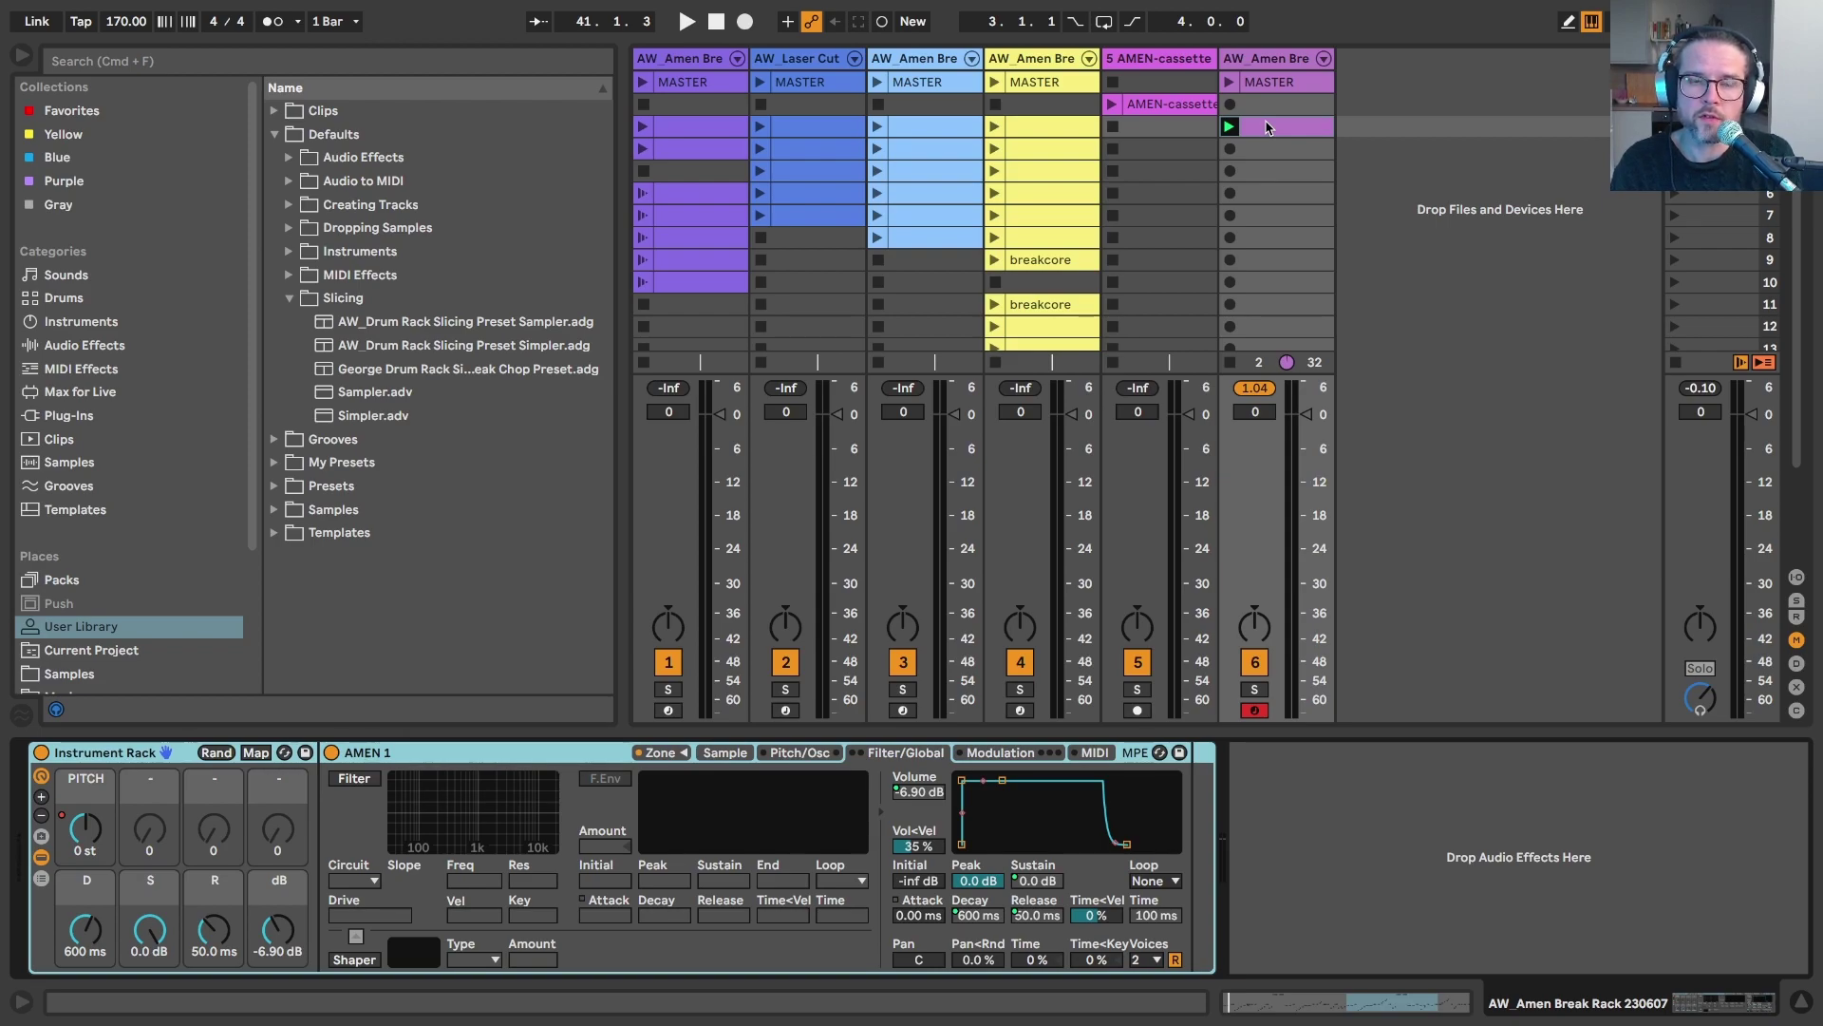
Copy two light-blue clips from track 3 into the slots below the purple clip on track 6 and audition both.
drag(618, 252, 331, 163)
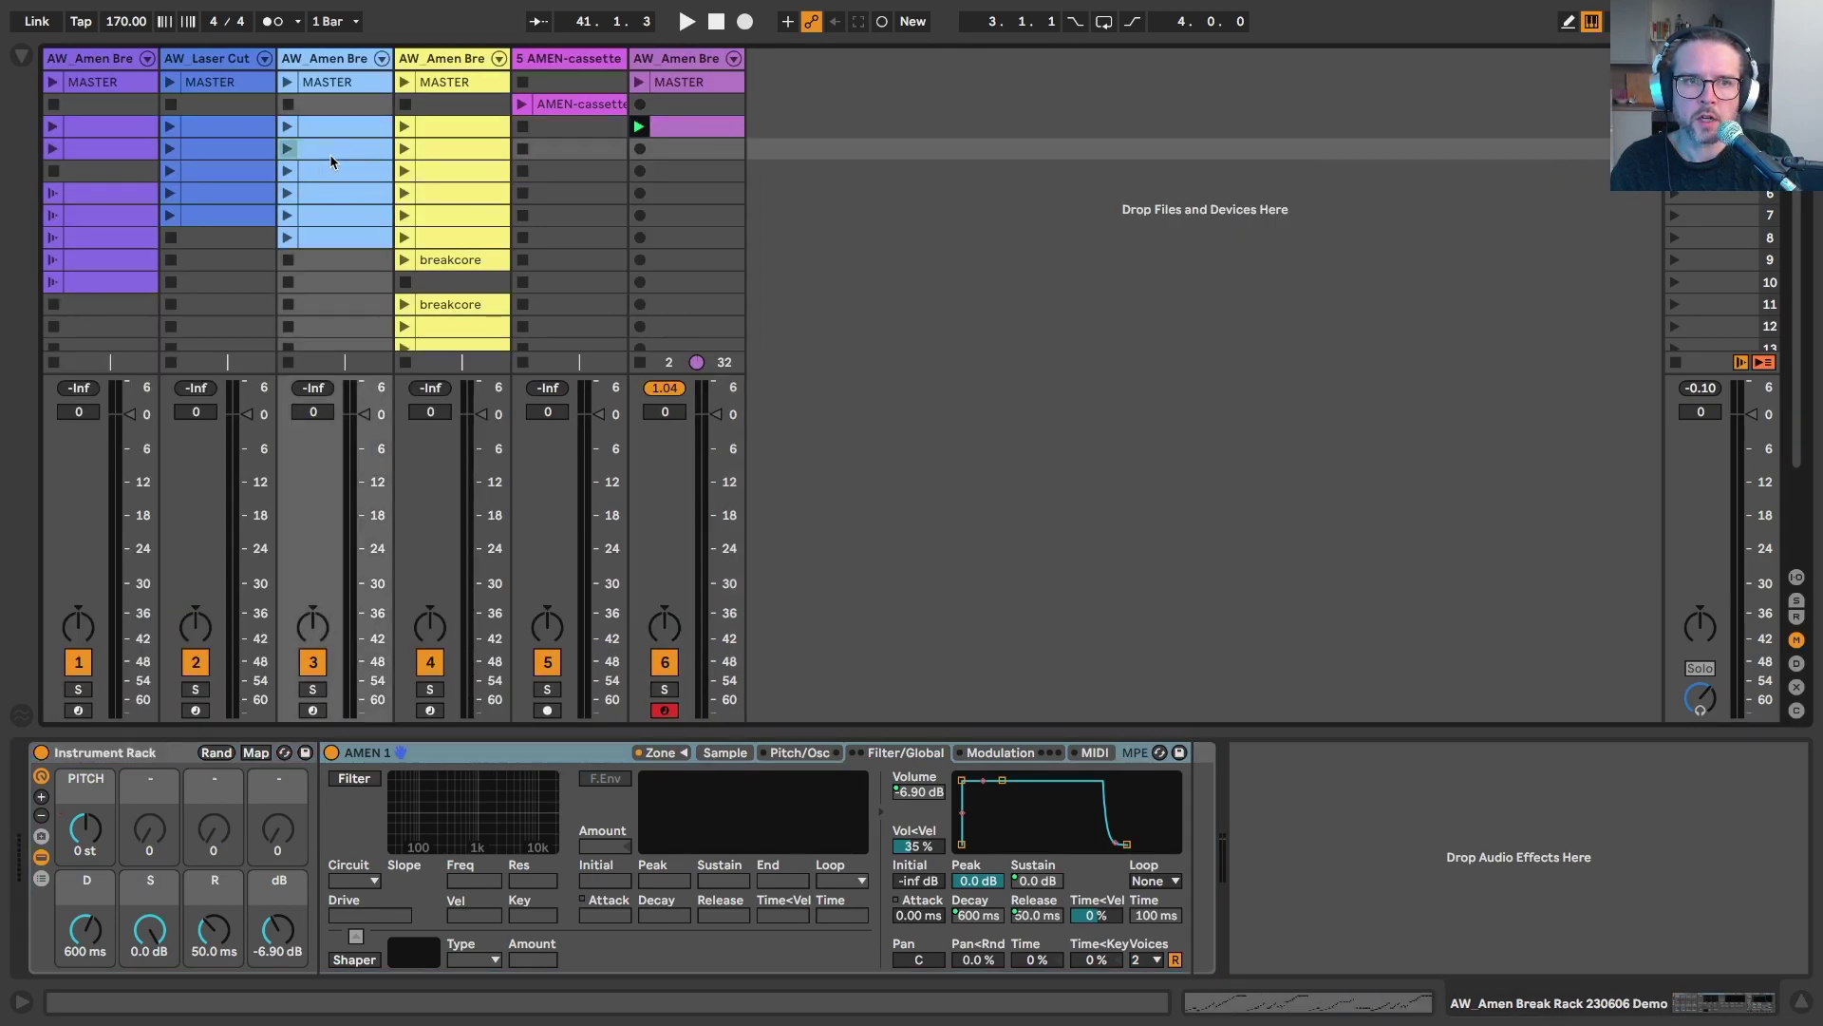
click(341, 178)
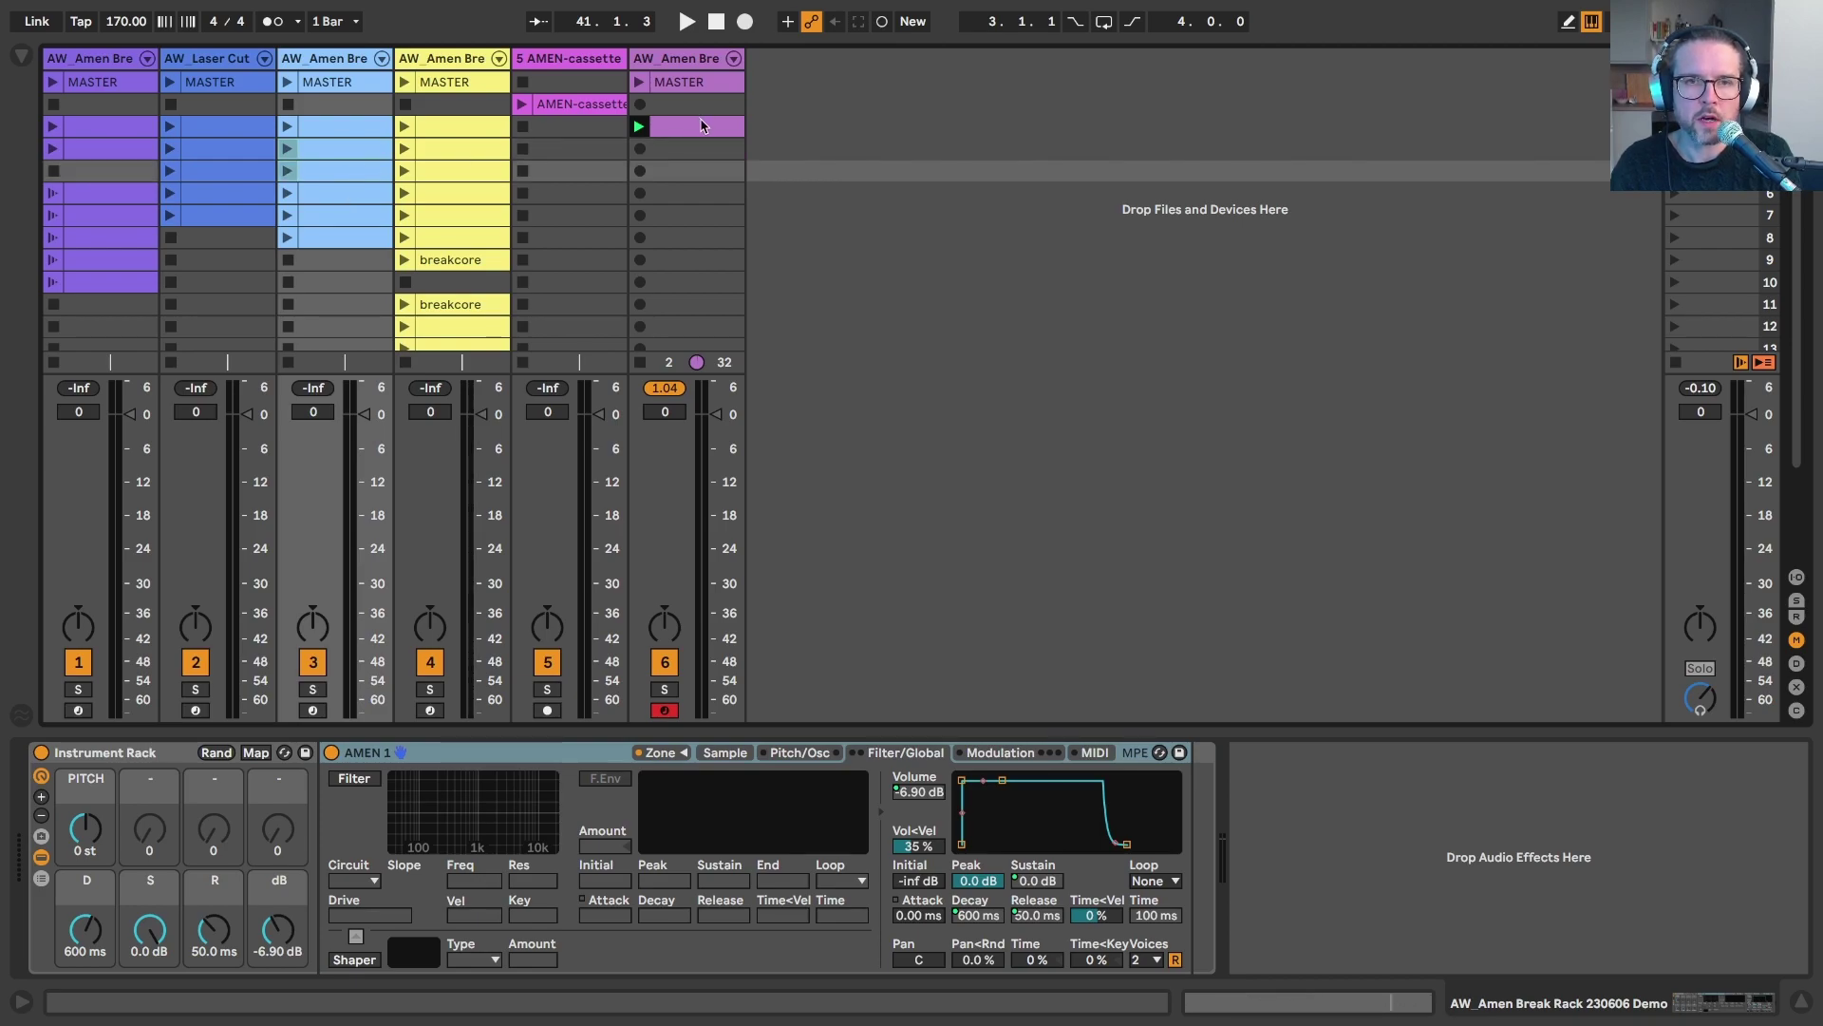
click(696, 149)
key(ctrl+v)
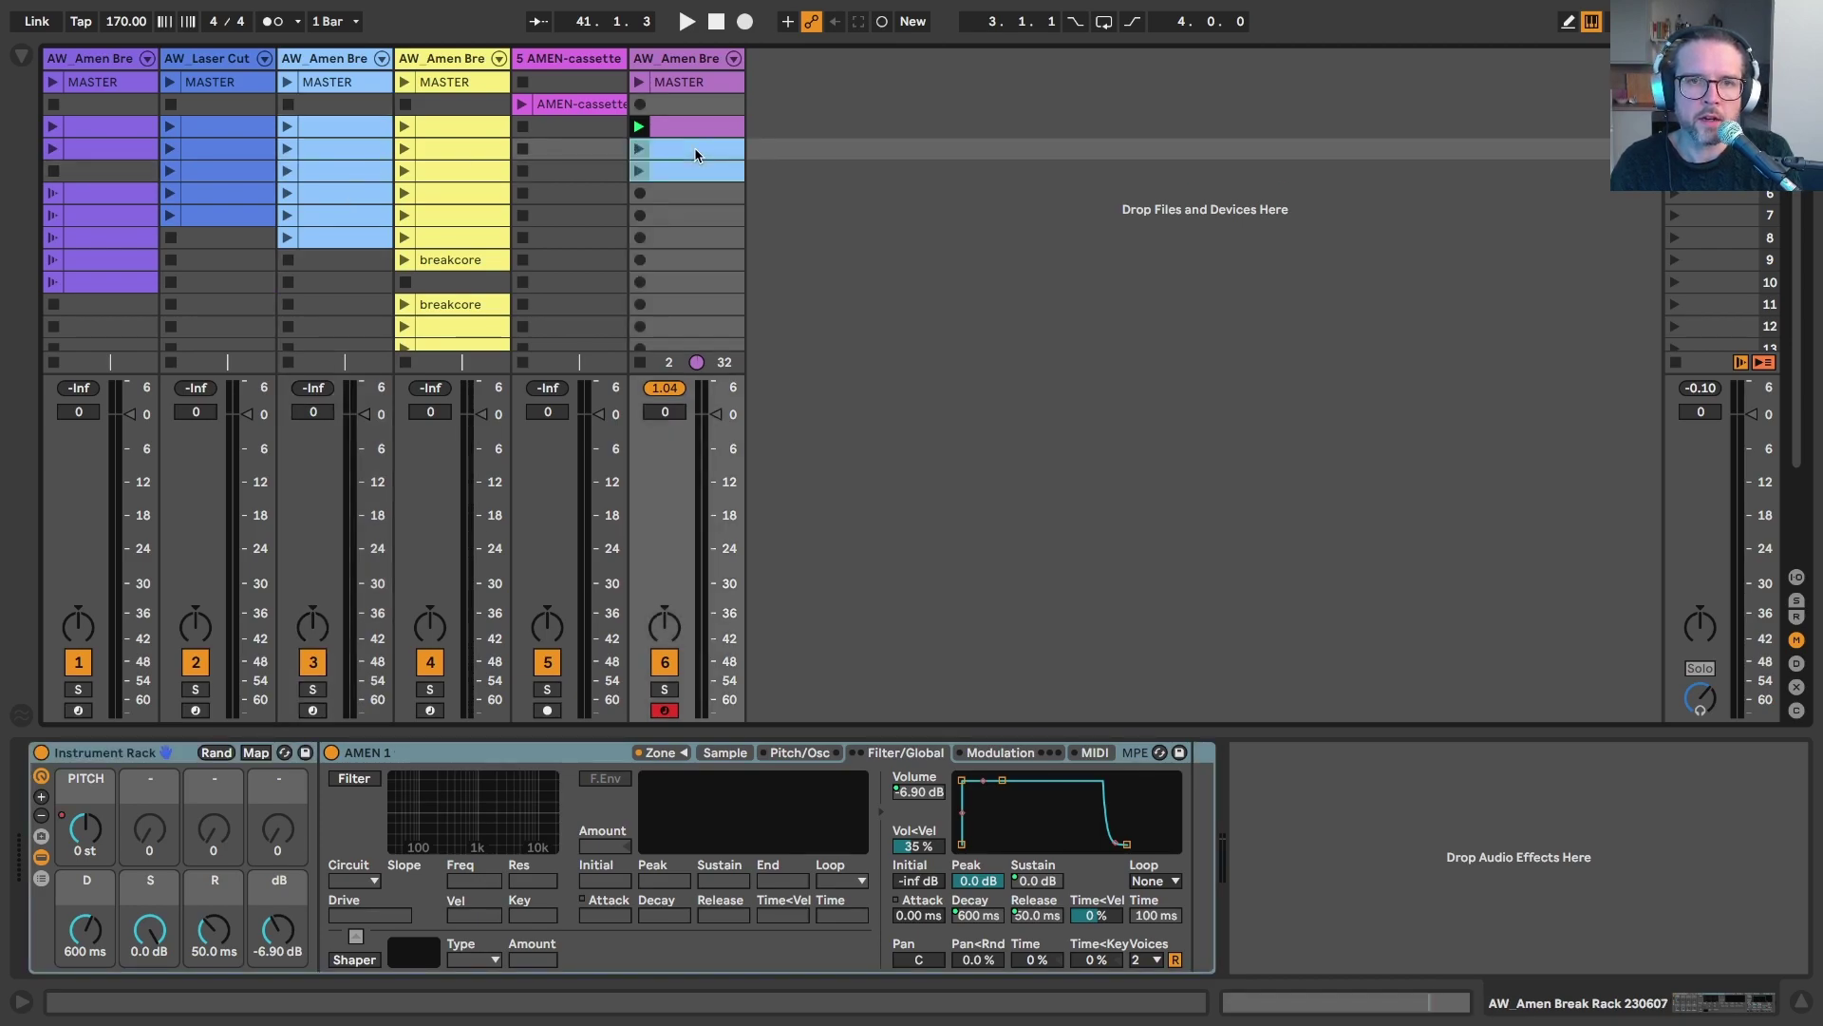
click(639, 149)
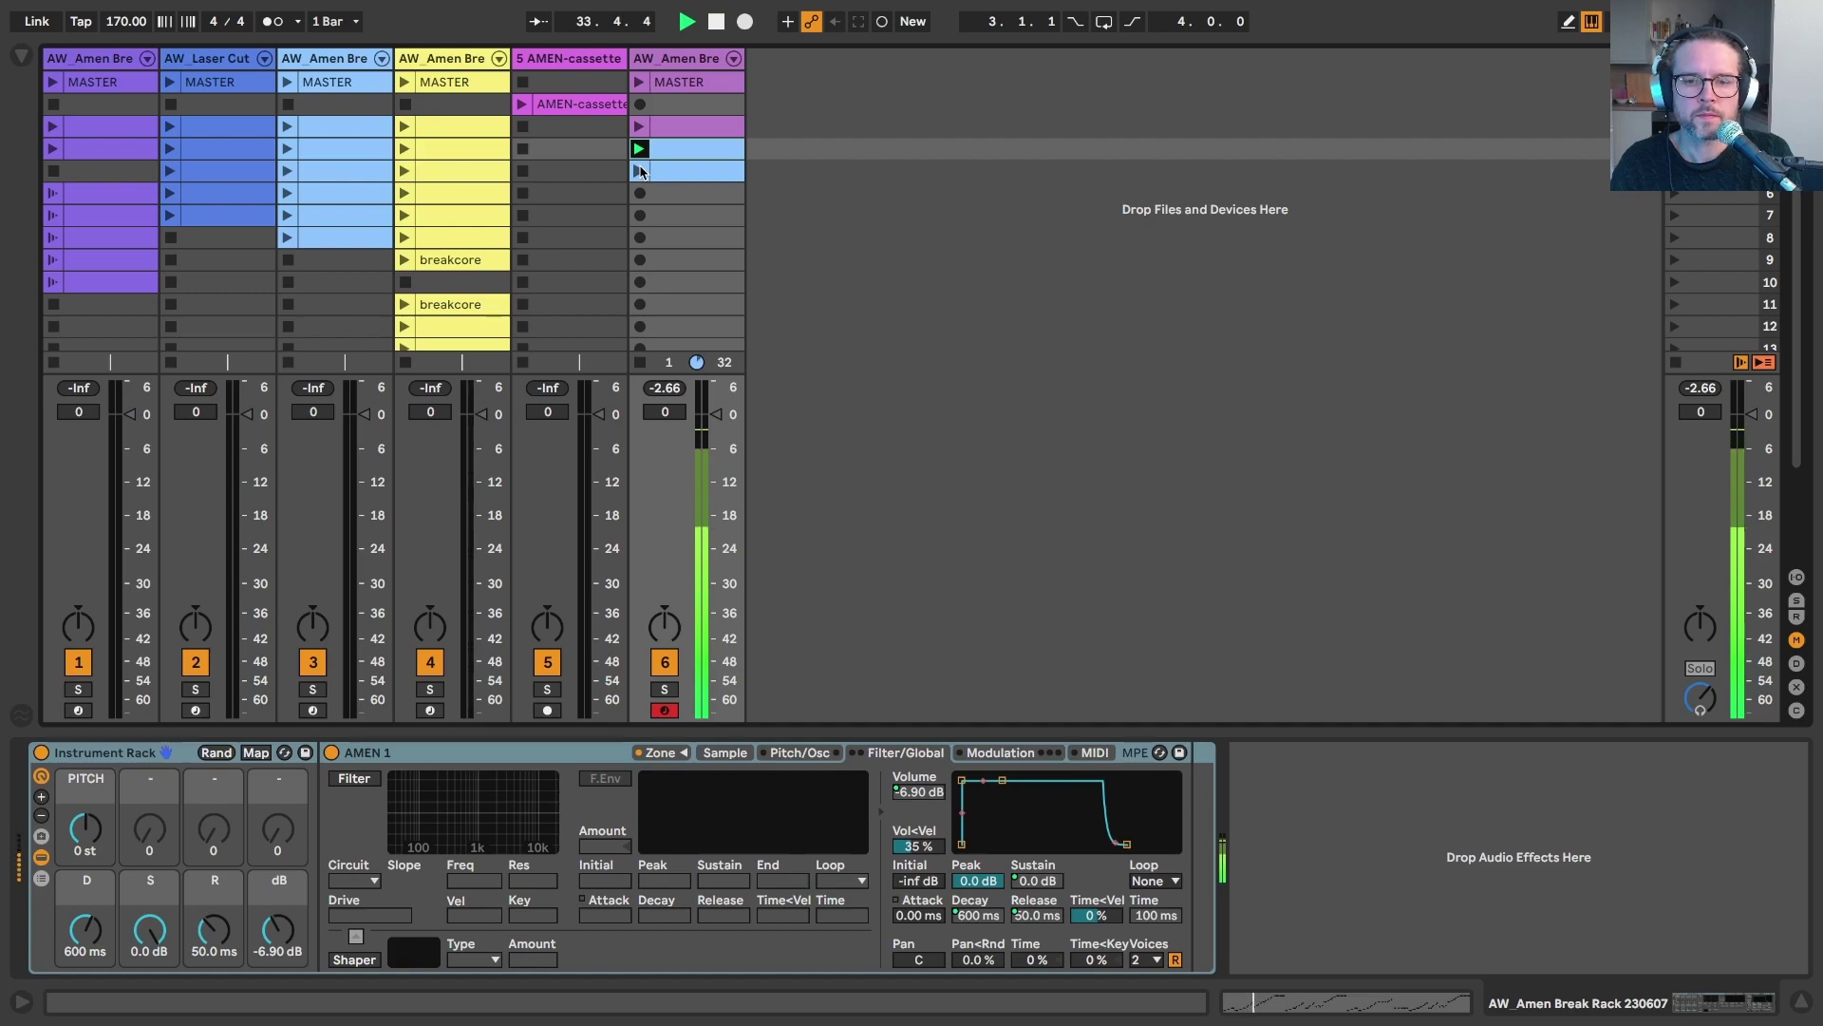
click(639, 171)
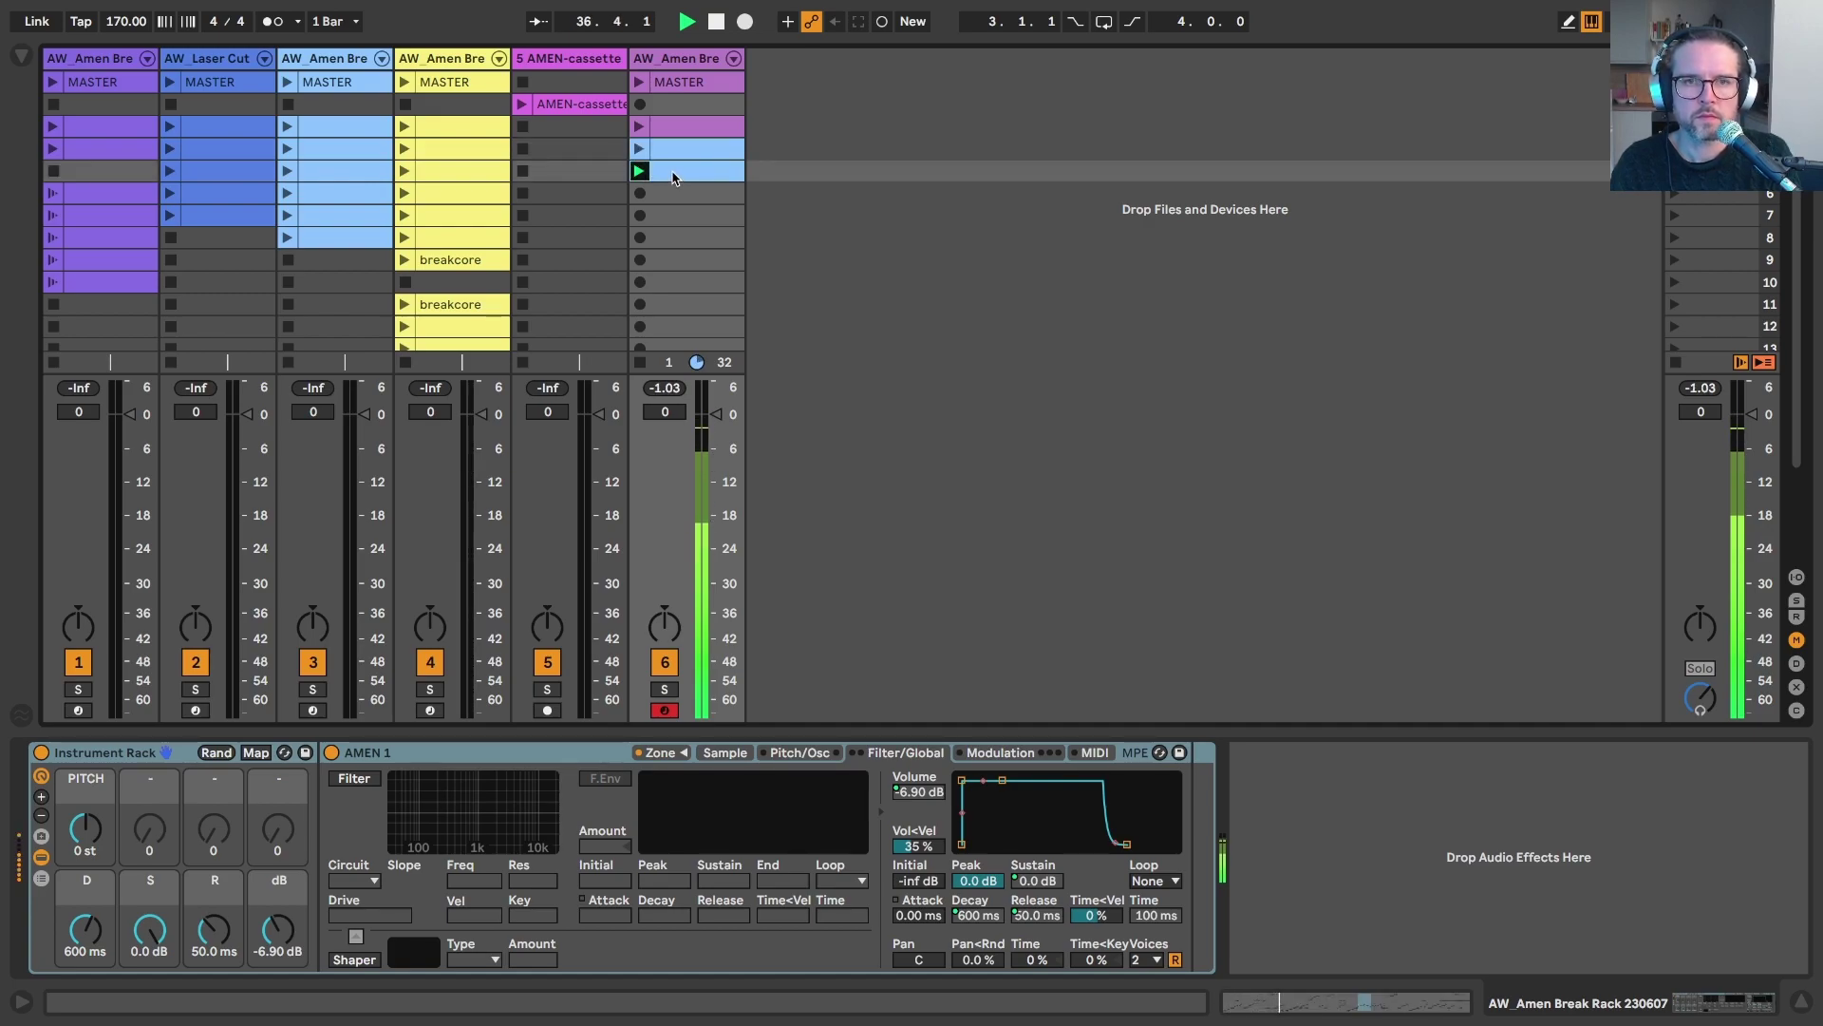
key(space)
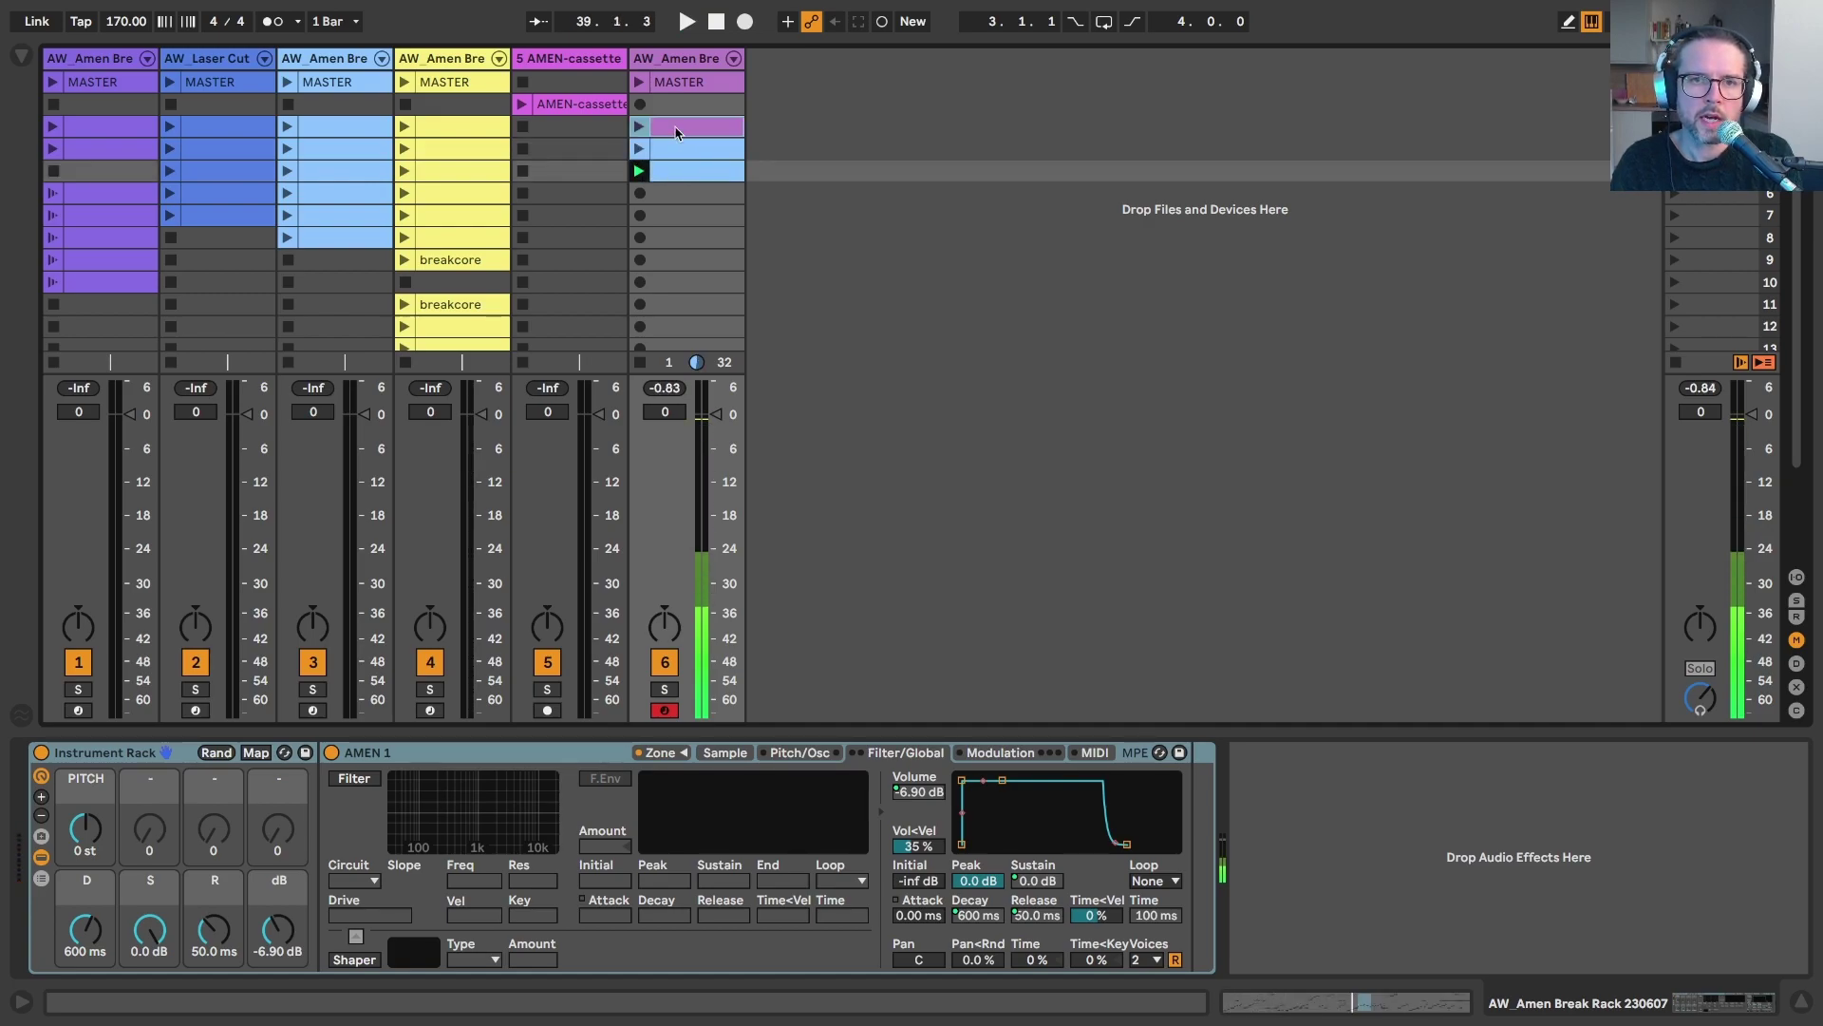
Copy track 6's purple clip below the two light-blue clips, start the copy at bar 5, and launch it.
click(676, 128)
click(672, 200)
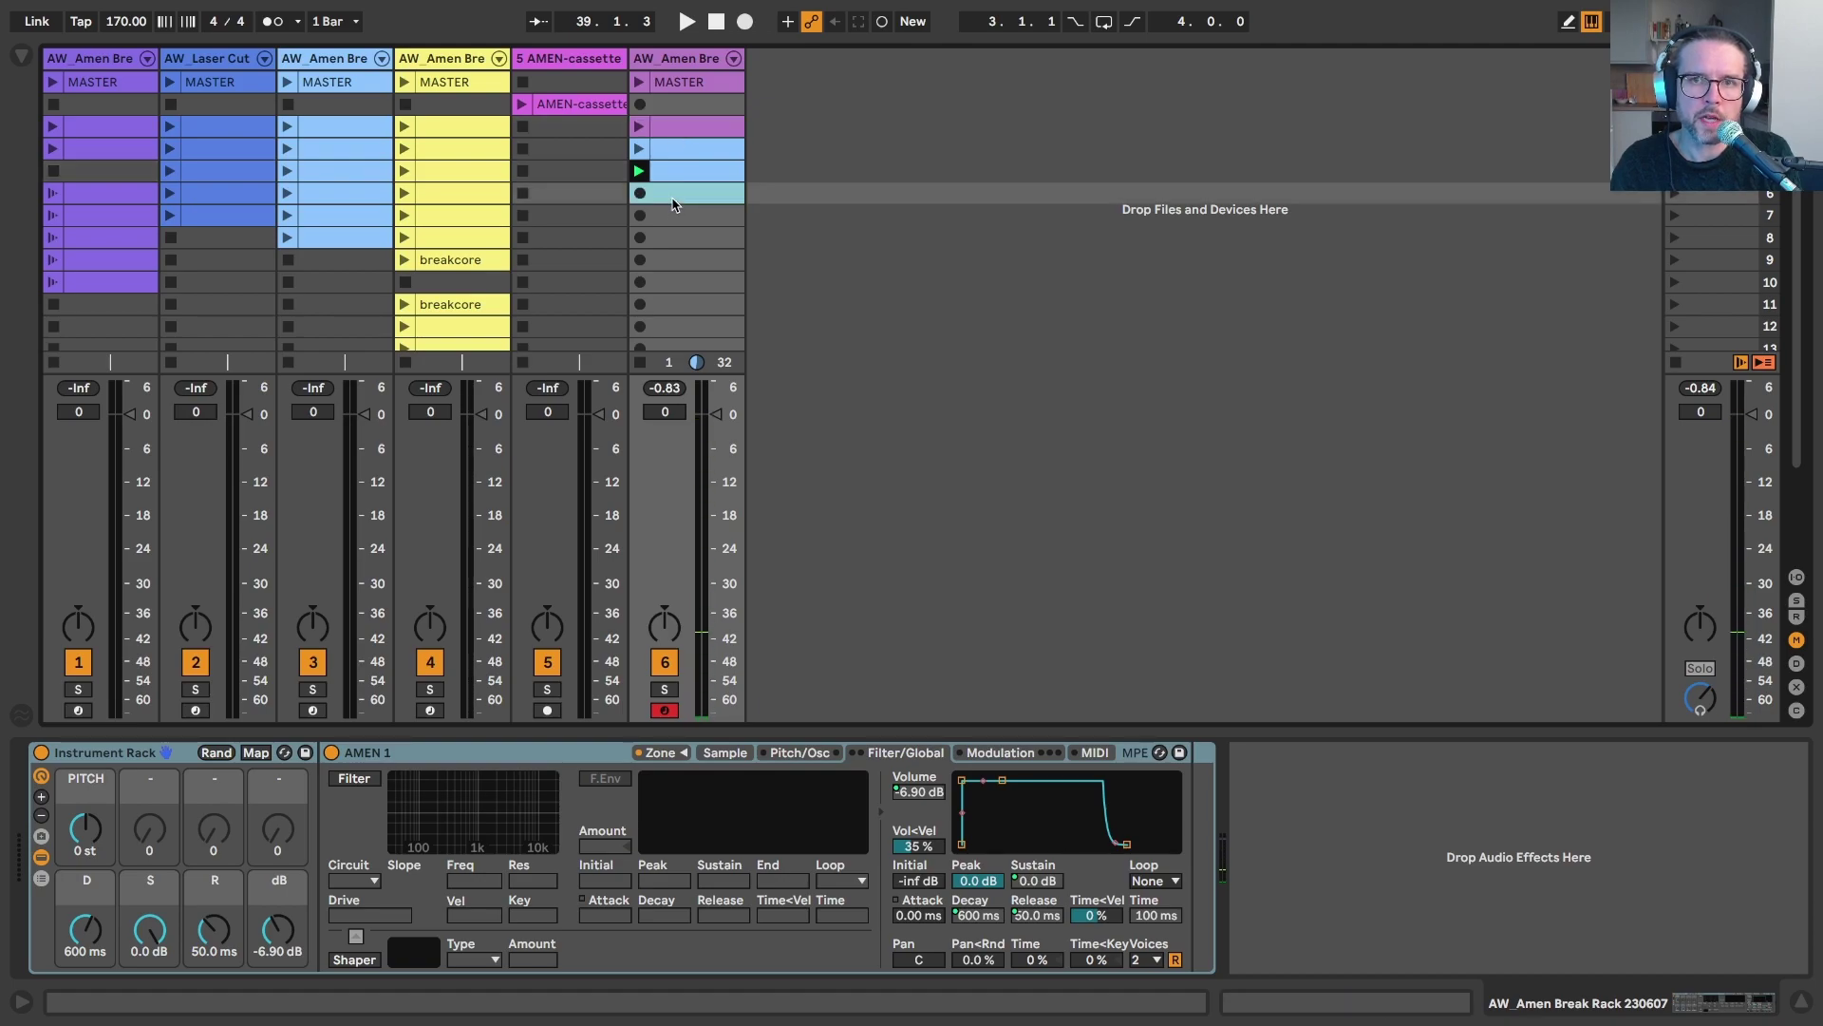
key(ctrl+v)
double_click(672, 198)
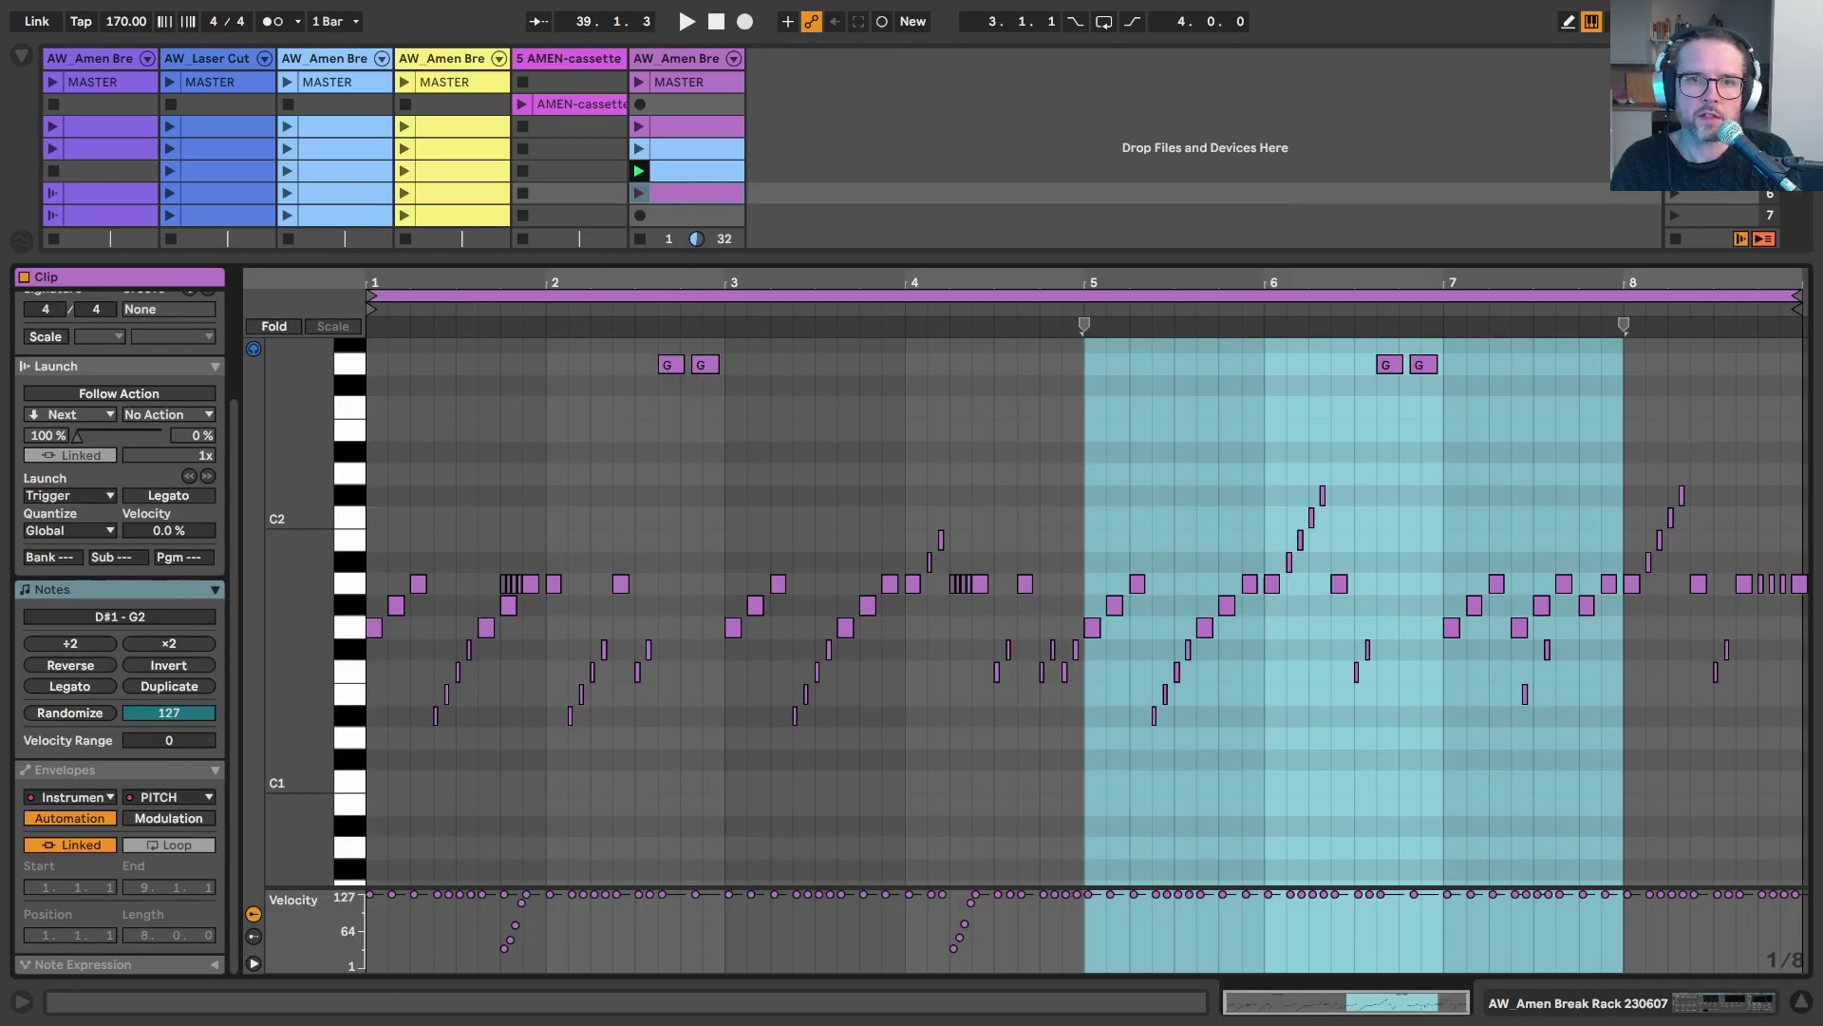
key(shift+Tab)
click(636, 194)
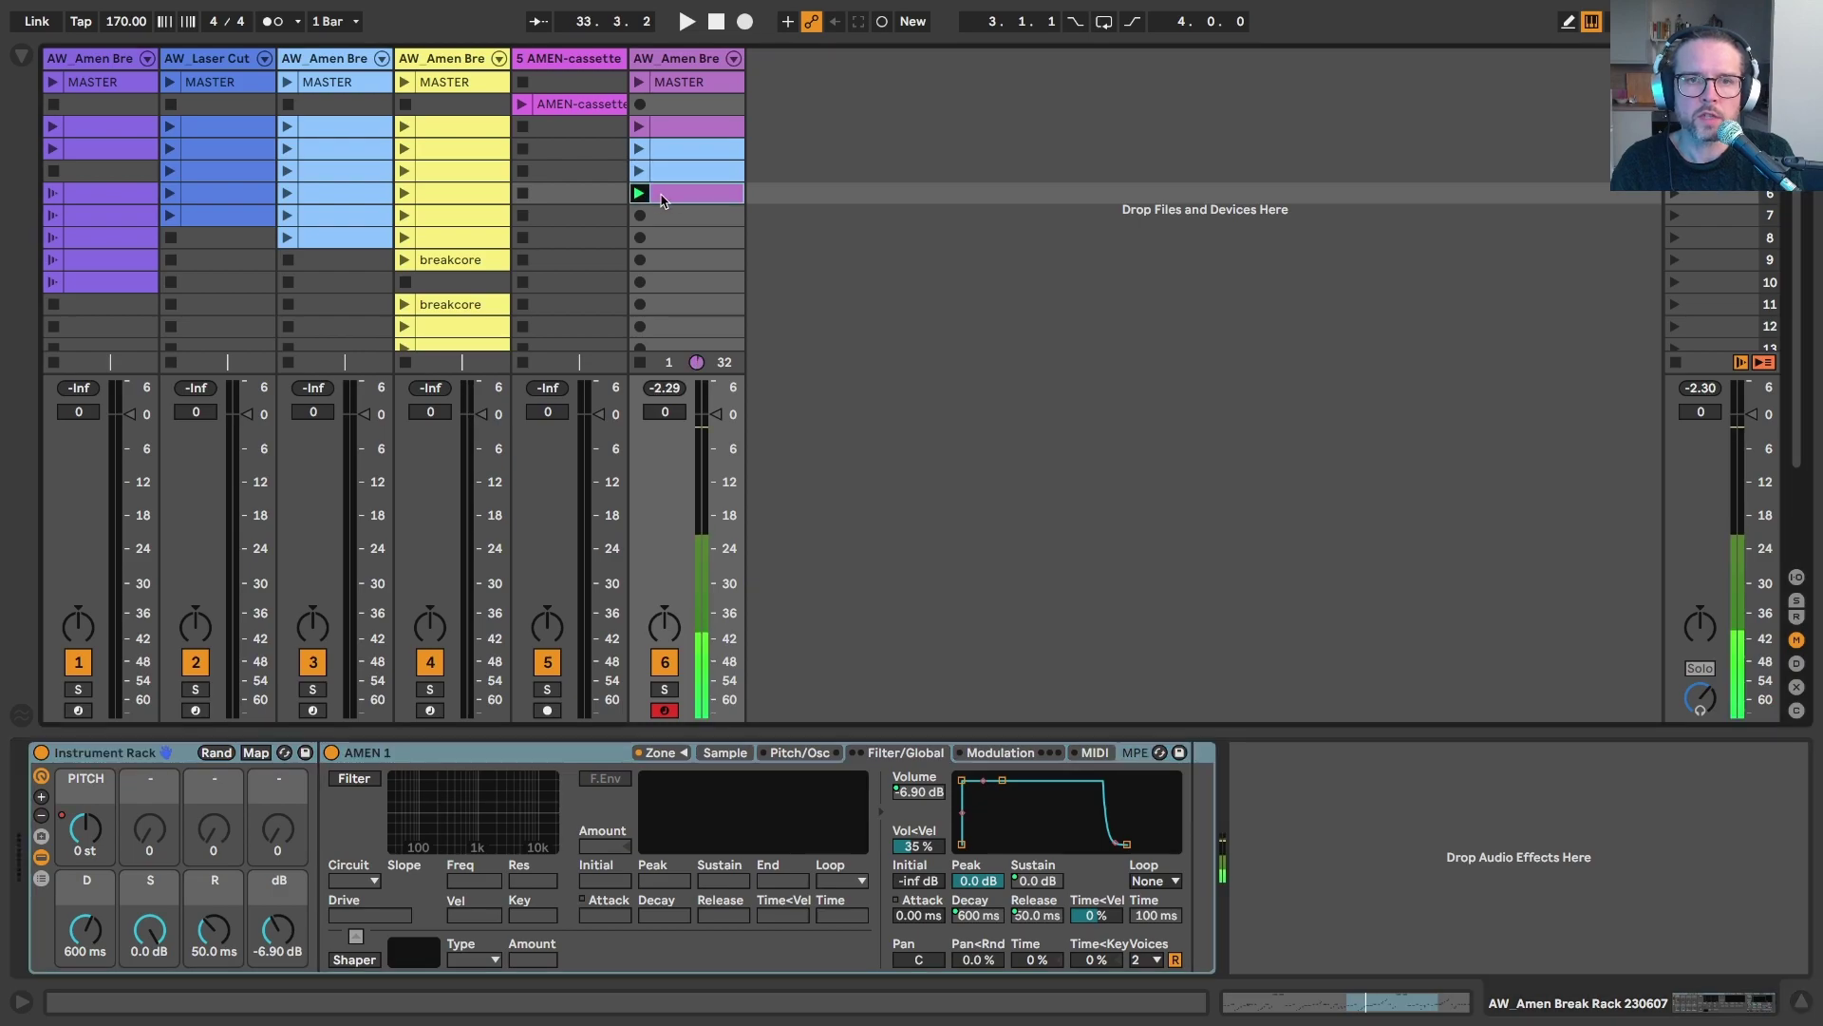
Duplicate the offset purple clip into the next slot and move the duplicate's start marker to bar 4.
key(shift+Tab)
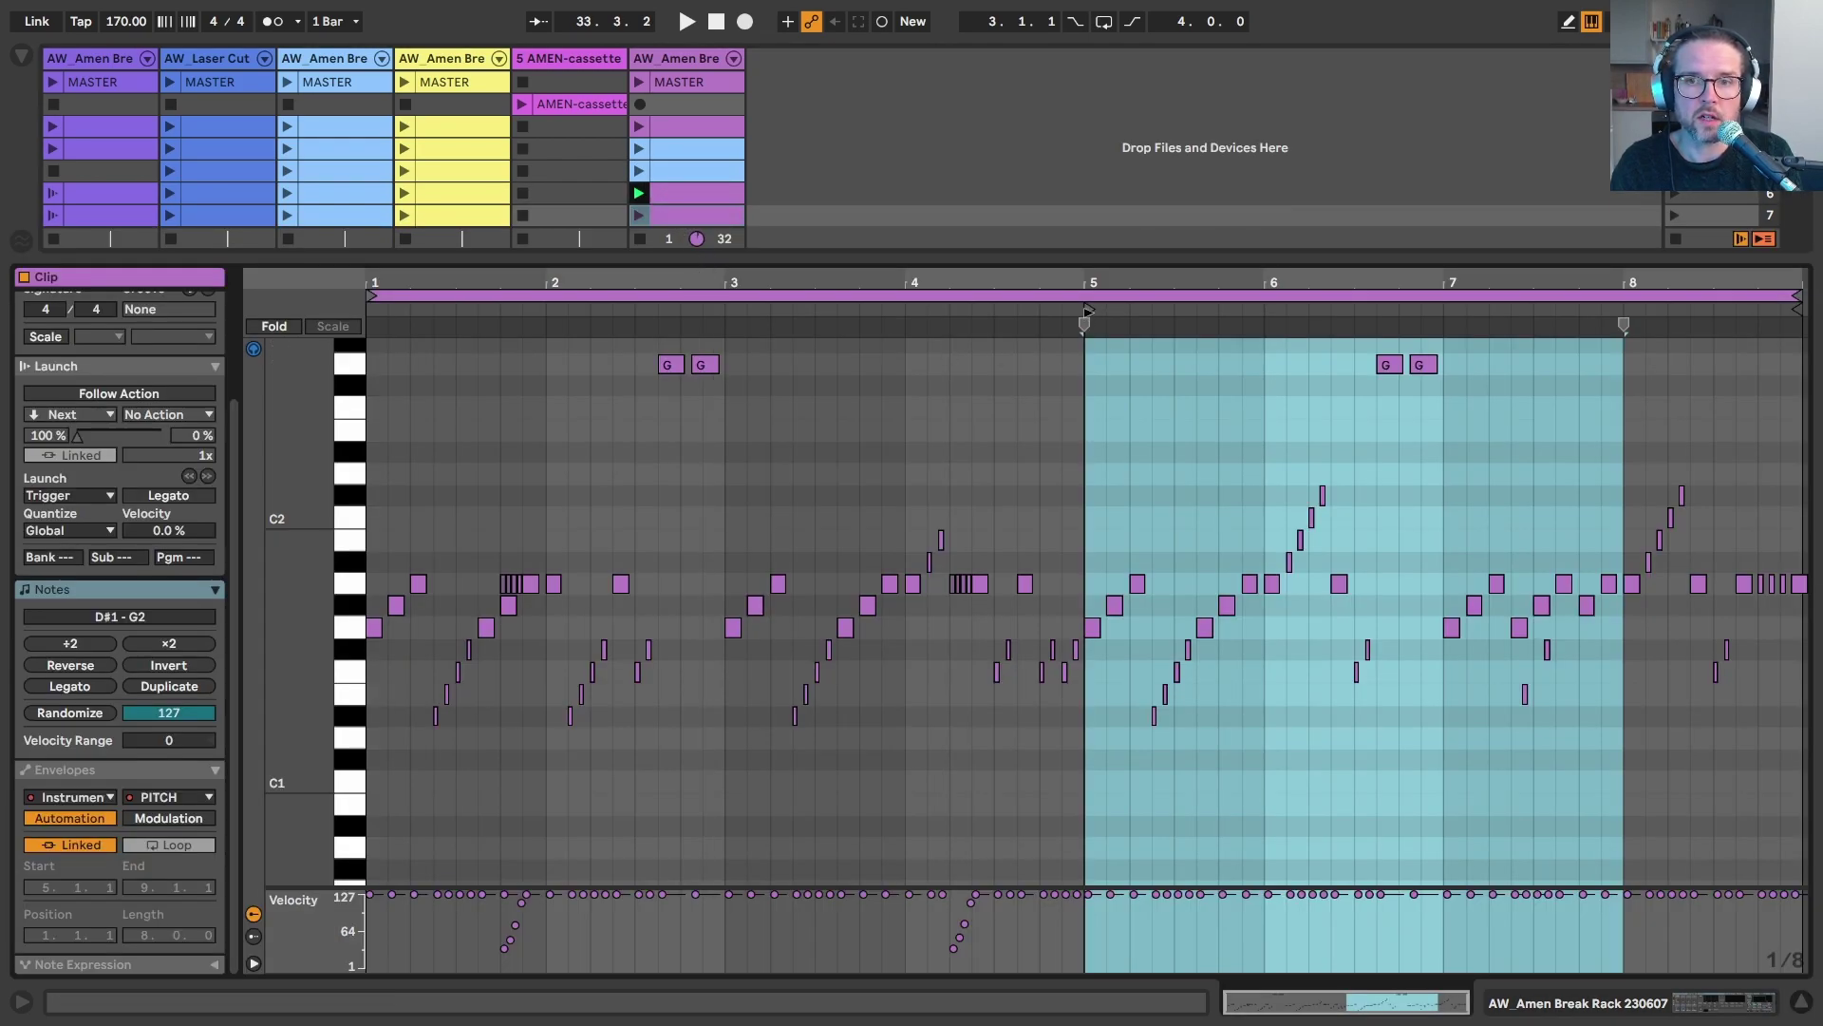
drag(1089, 311, 907, 334)
key(shift+Tab)
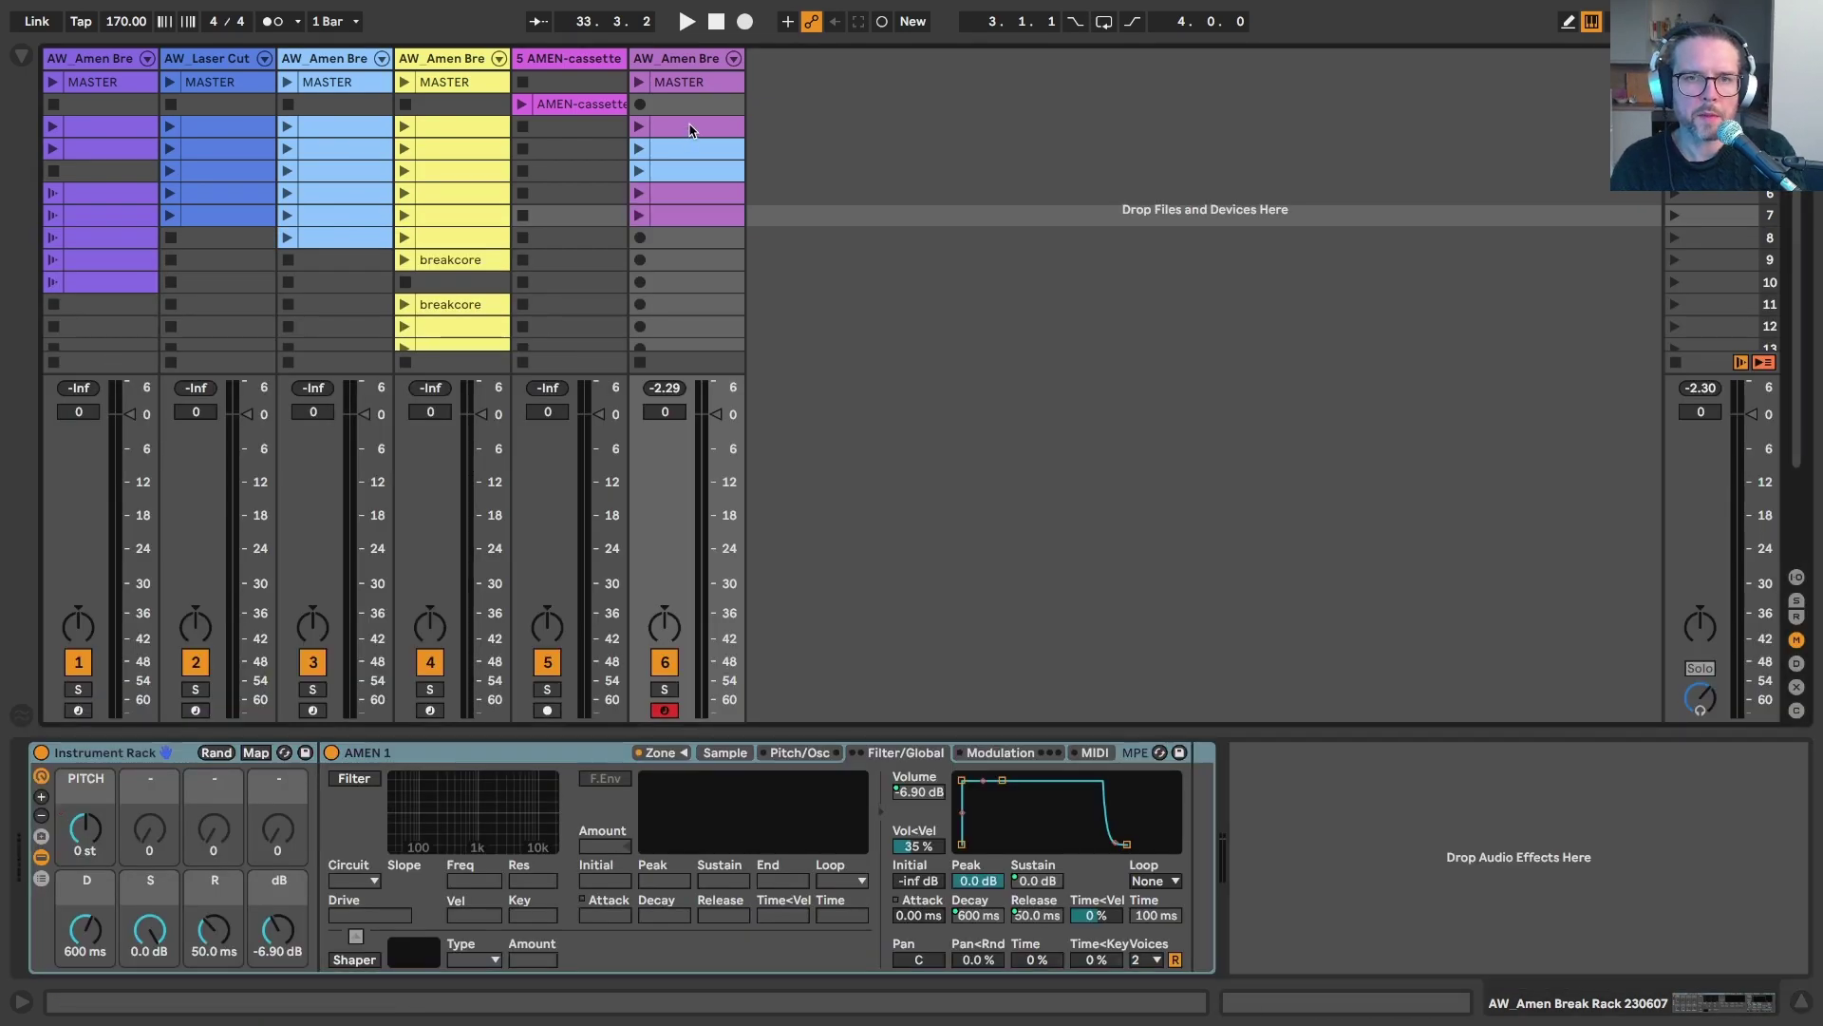
Give all five clips on track 6 an unlinked Other follow action with a time of 0.1.0 and Legato launching.
click(690, 130)
shift+click(696, 217)
key(shift+Tab)
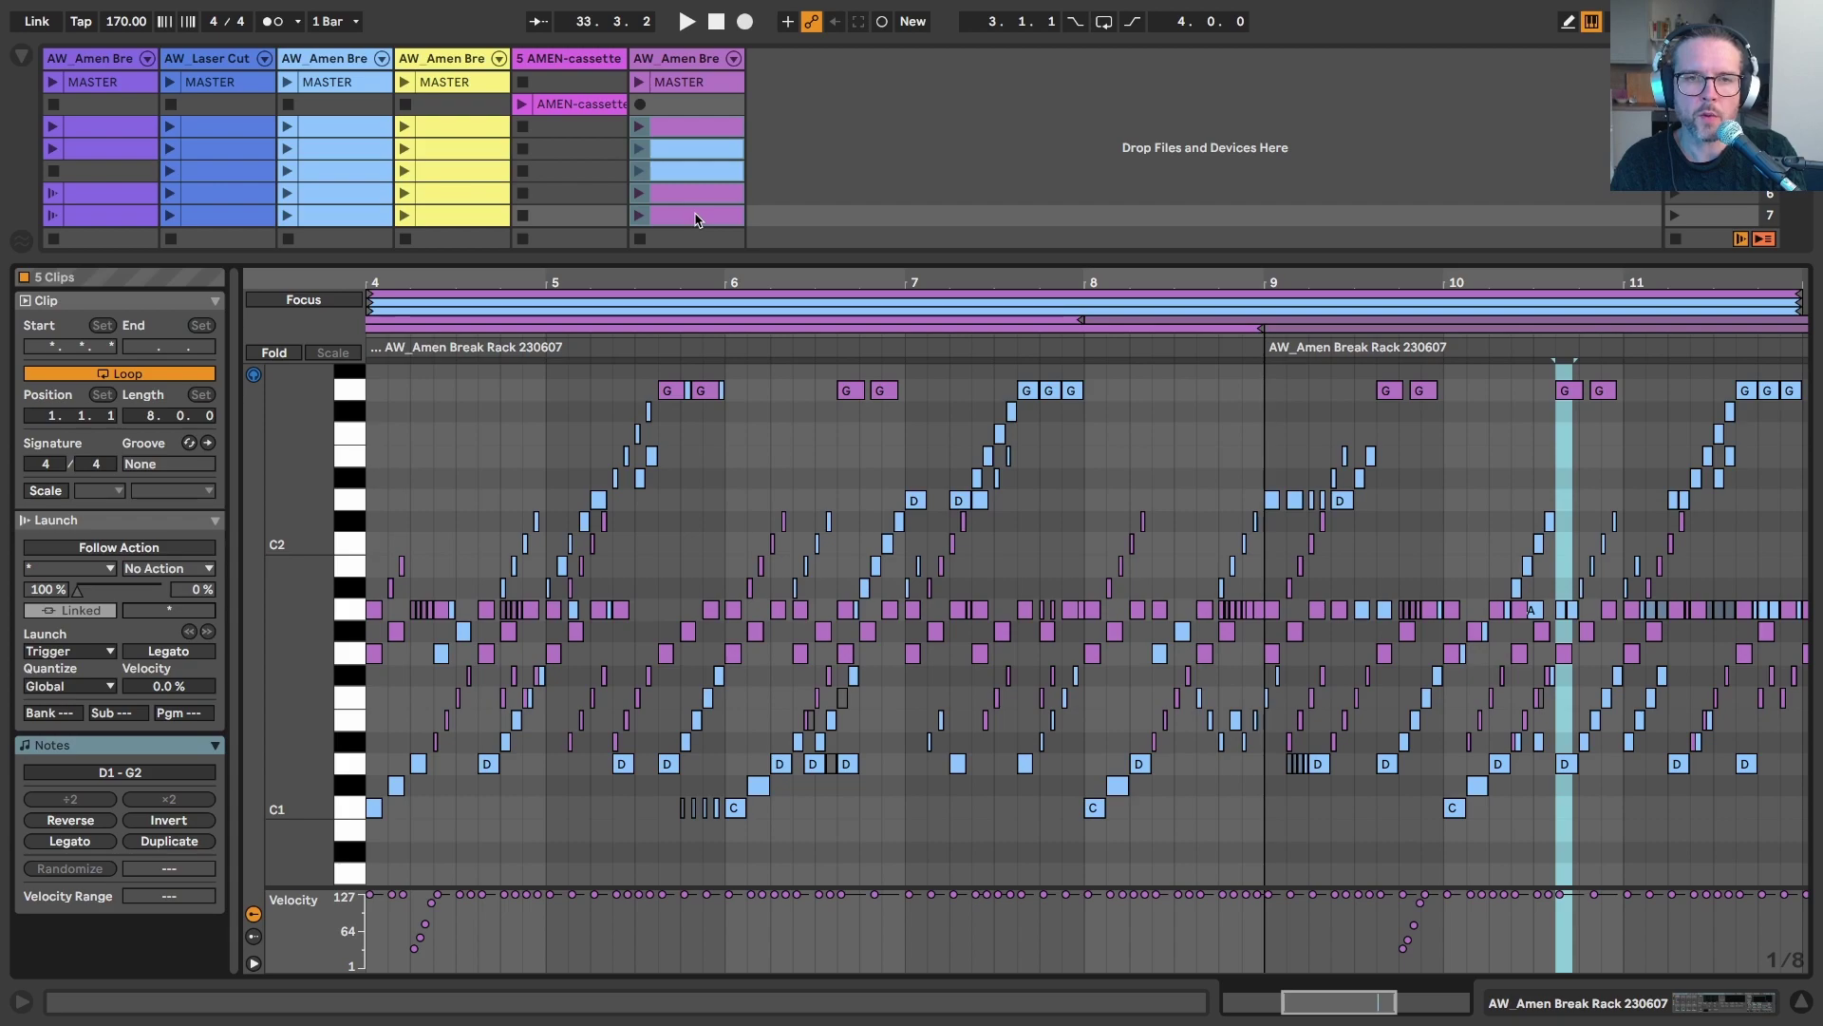
click(93, 548)
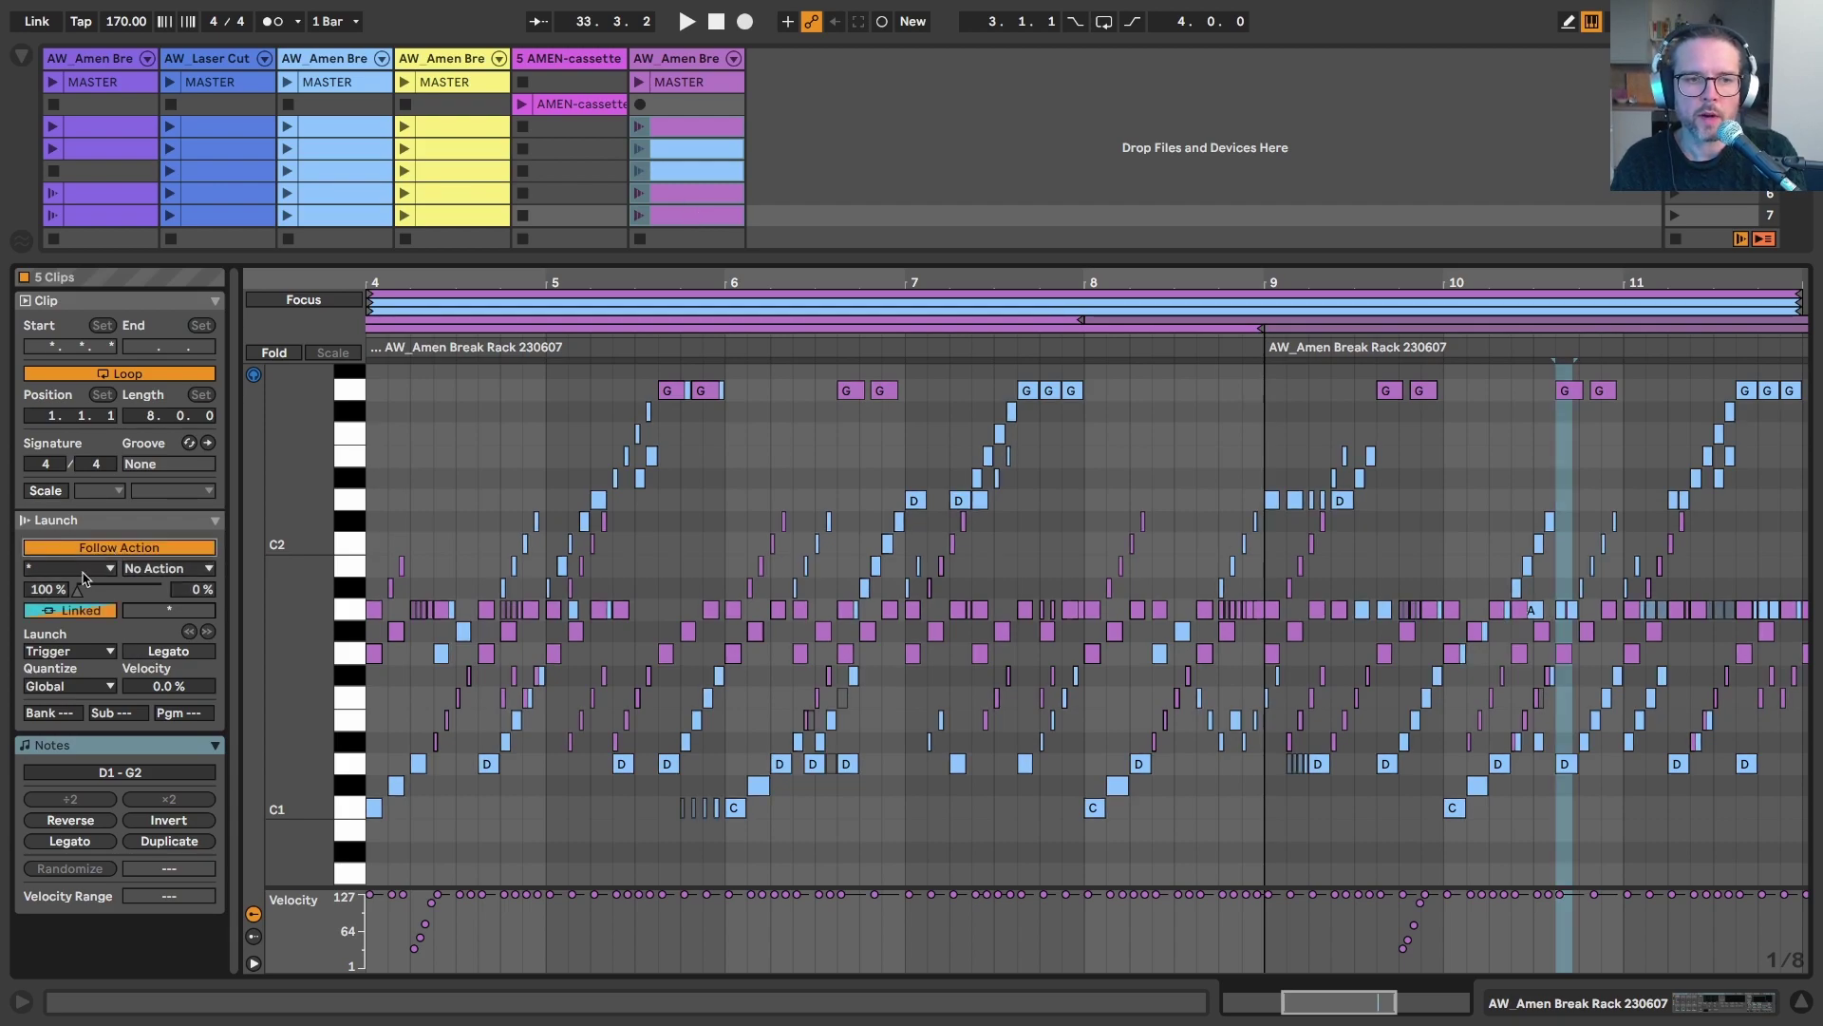
click(84, 570)
click(94, 738)
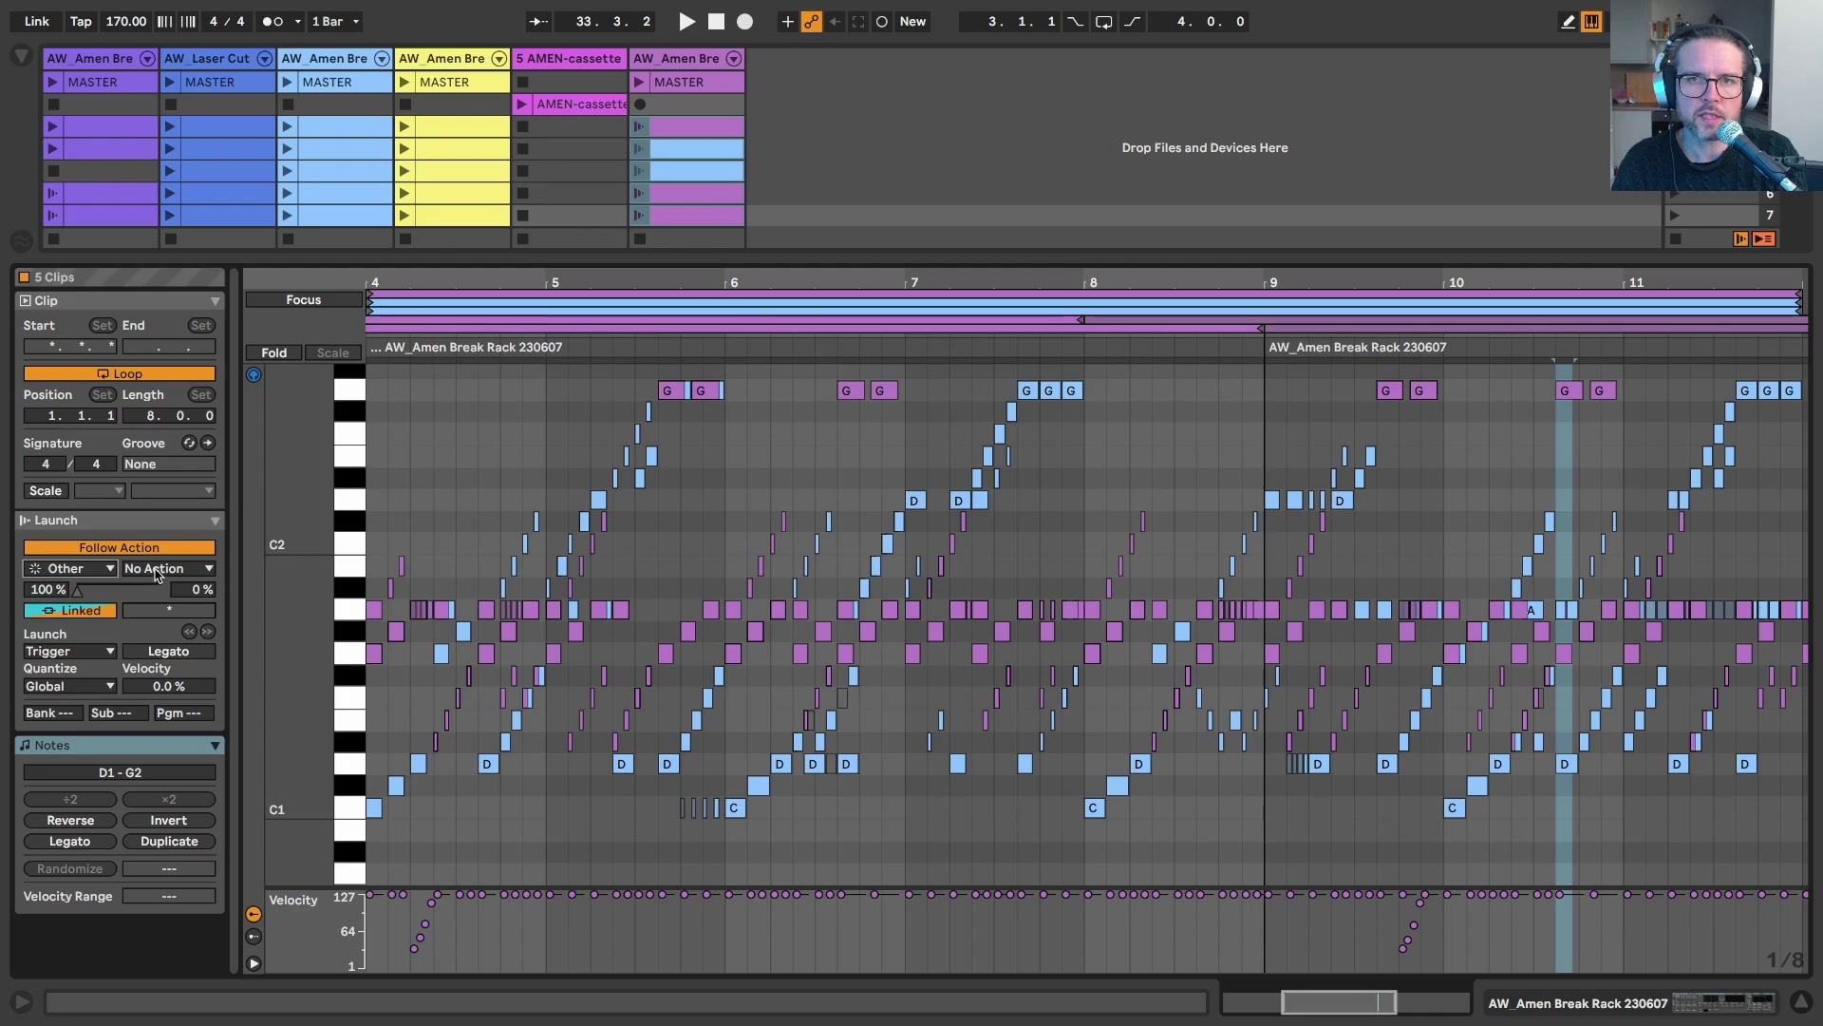
click(82, 610)
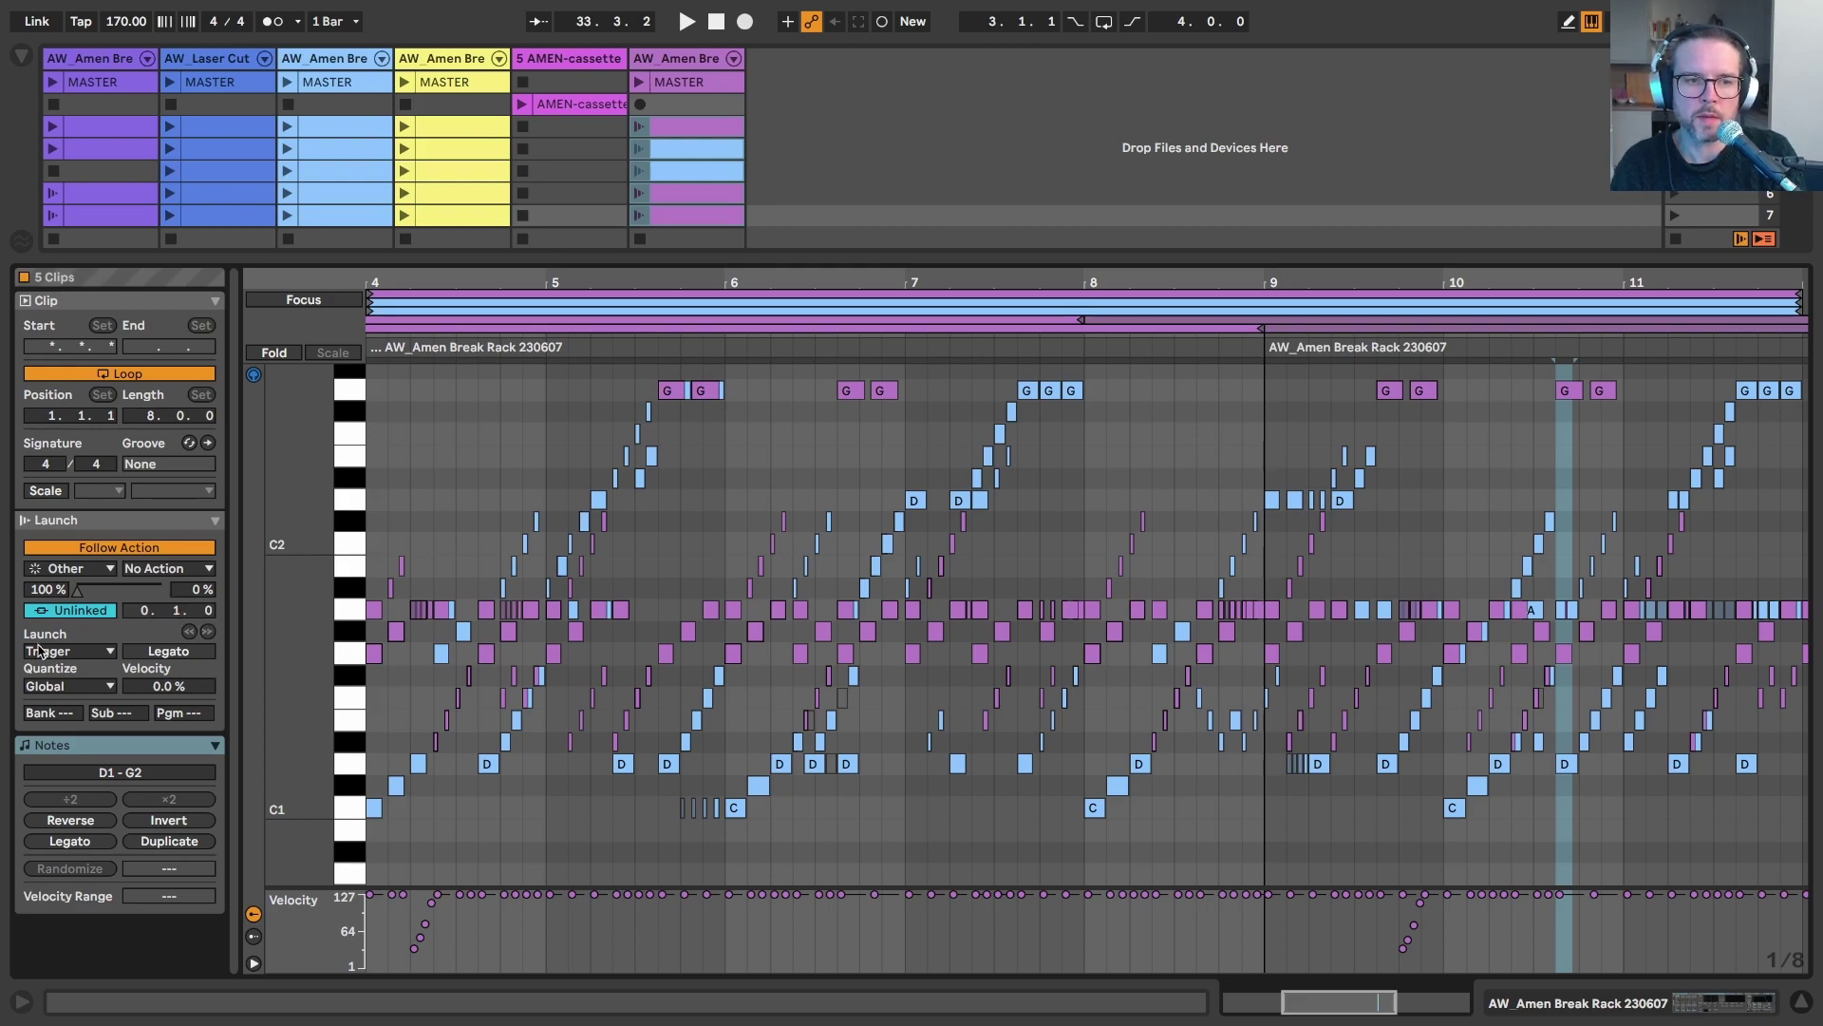
click(139, 653)
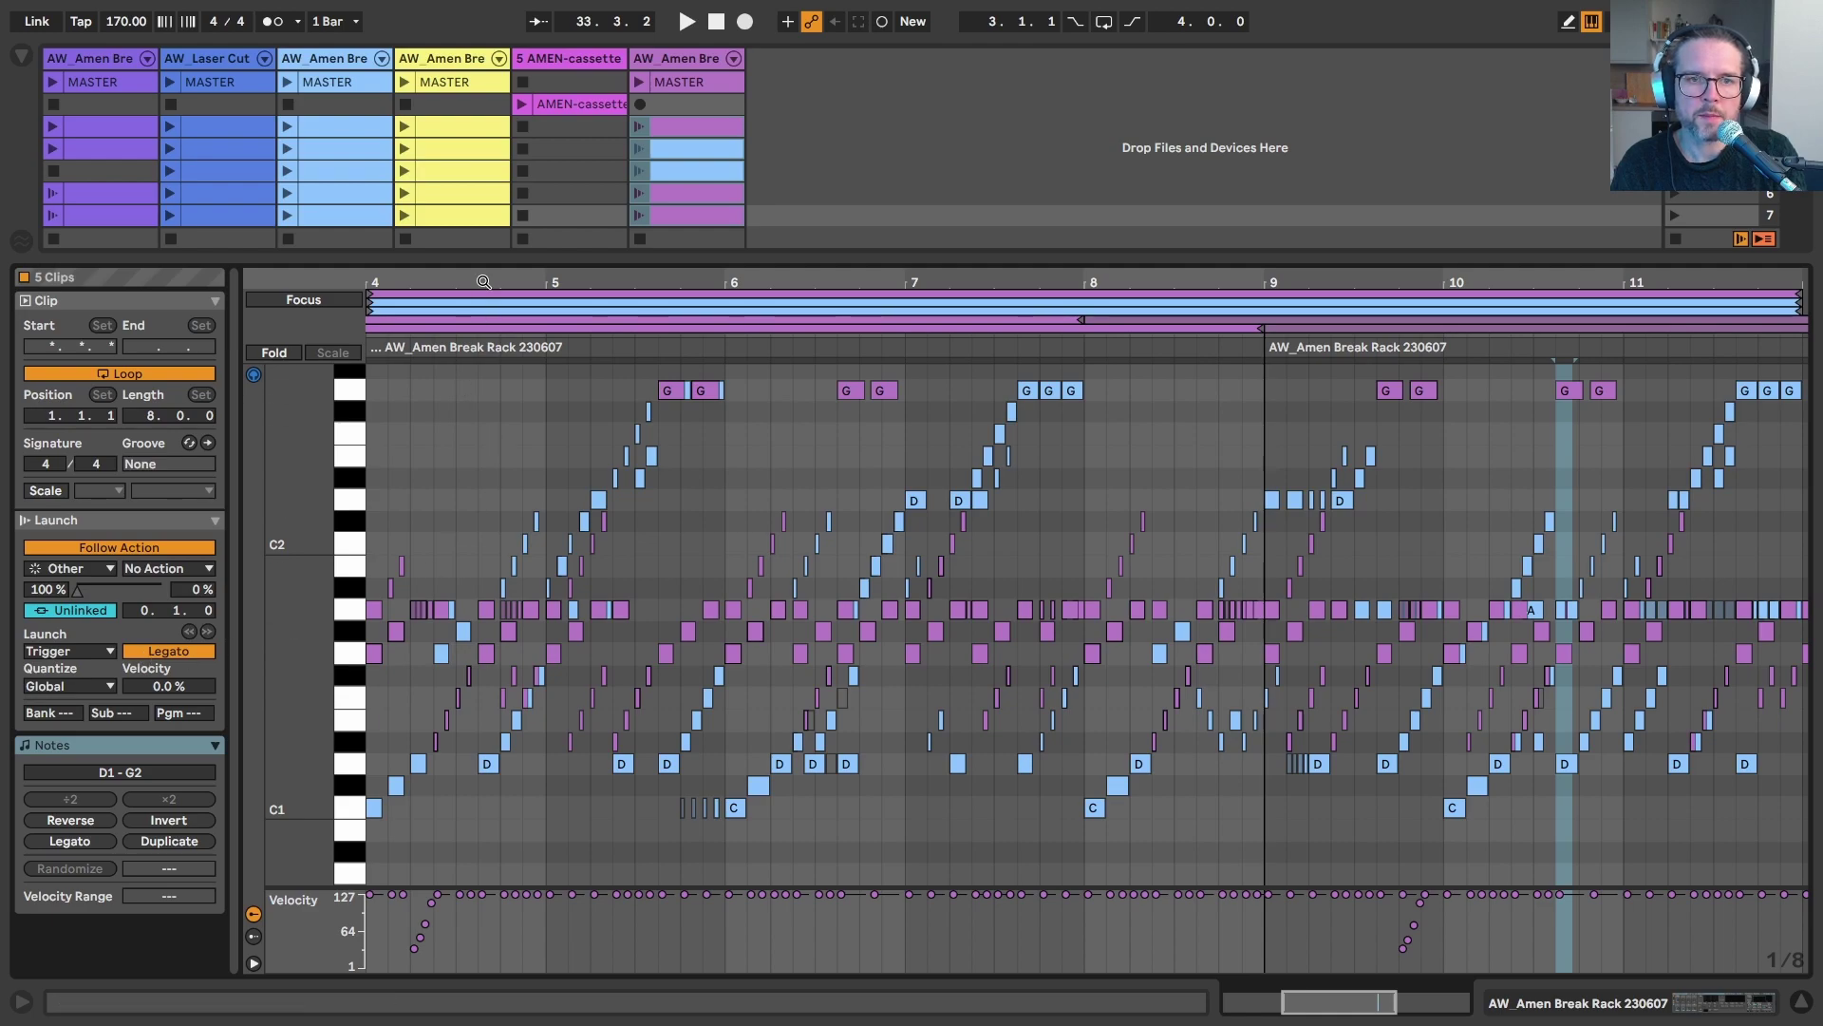
Launch the uppermost purple clip on track 6 and listen to the random switching between clips.
drag(485, 282, 761, 281)
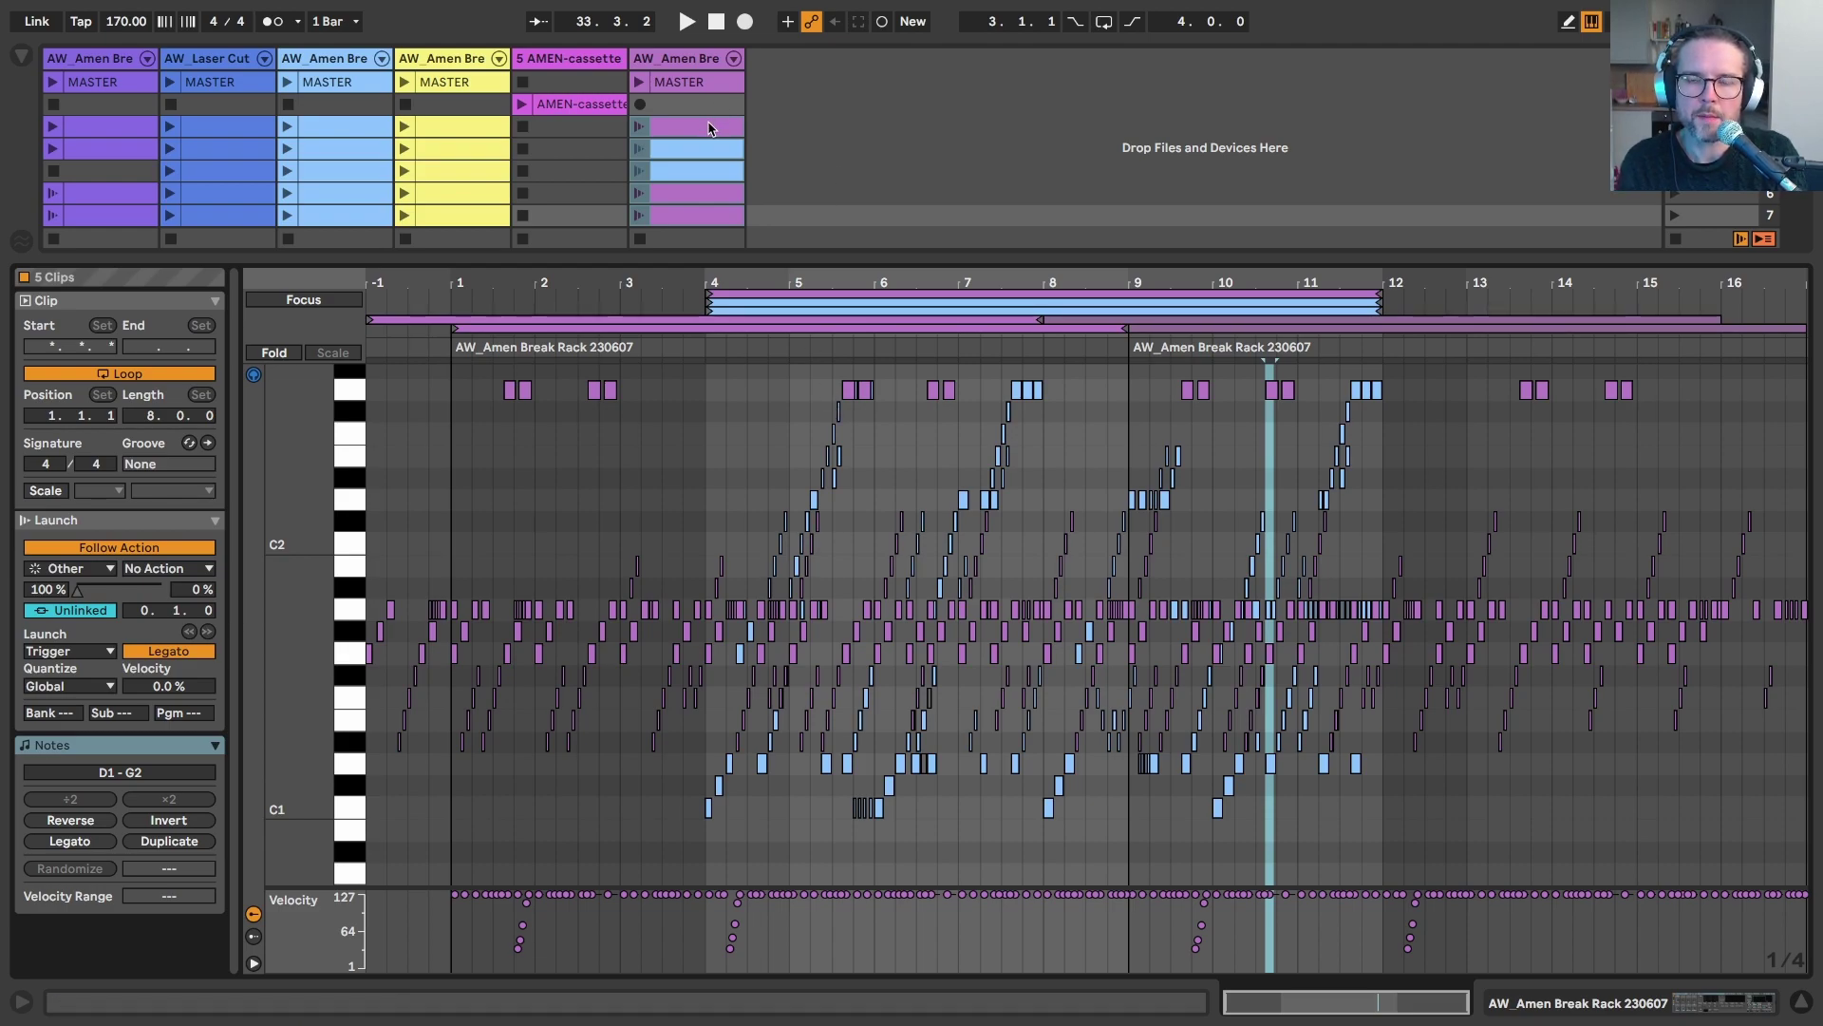
key(shift+Tab)
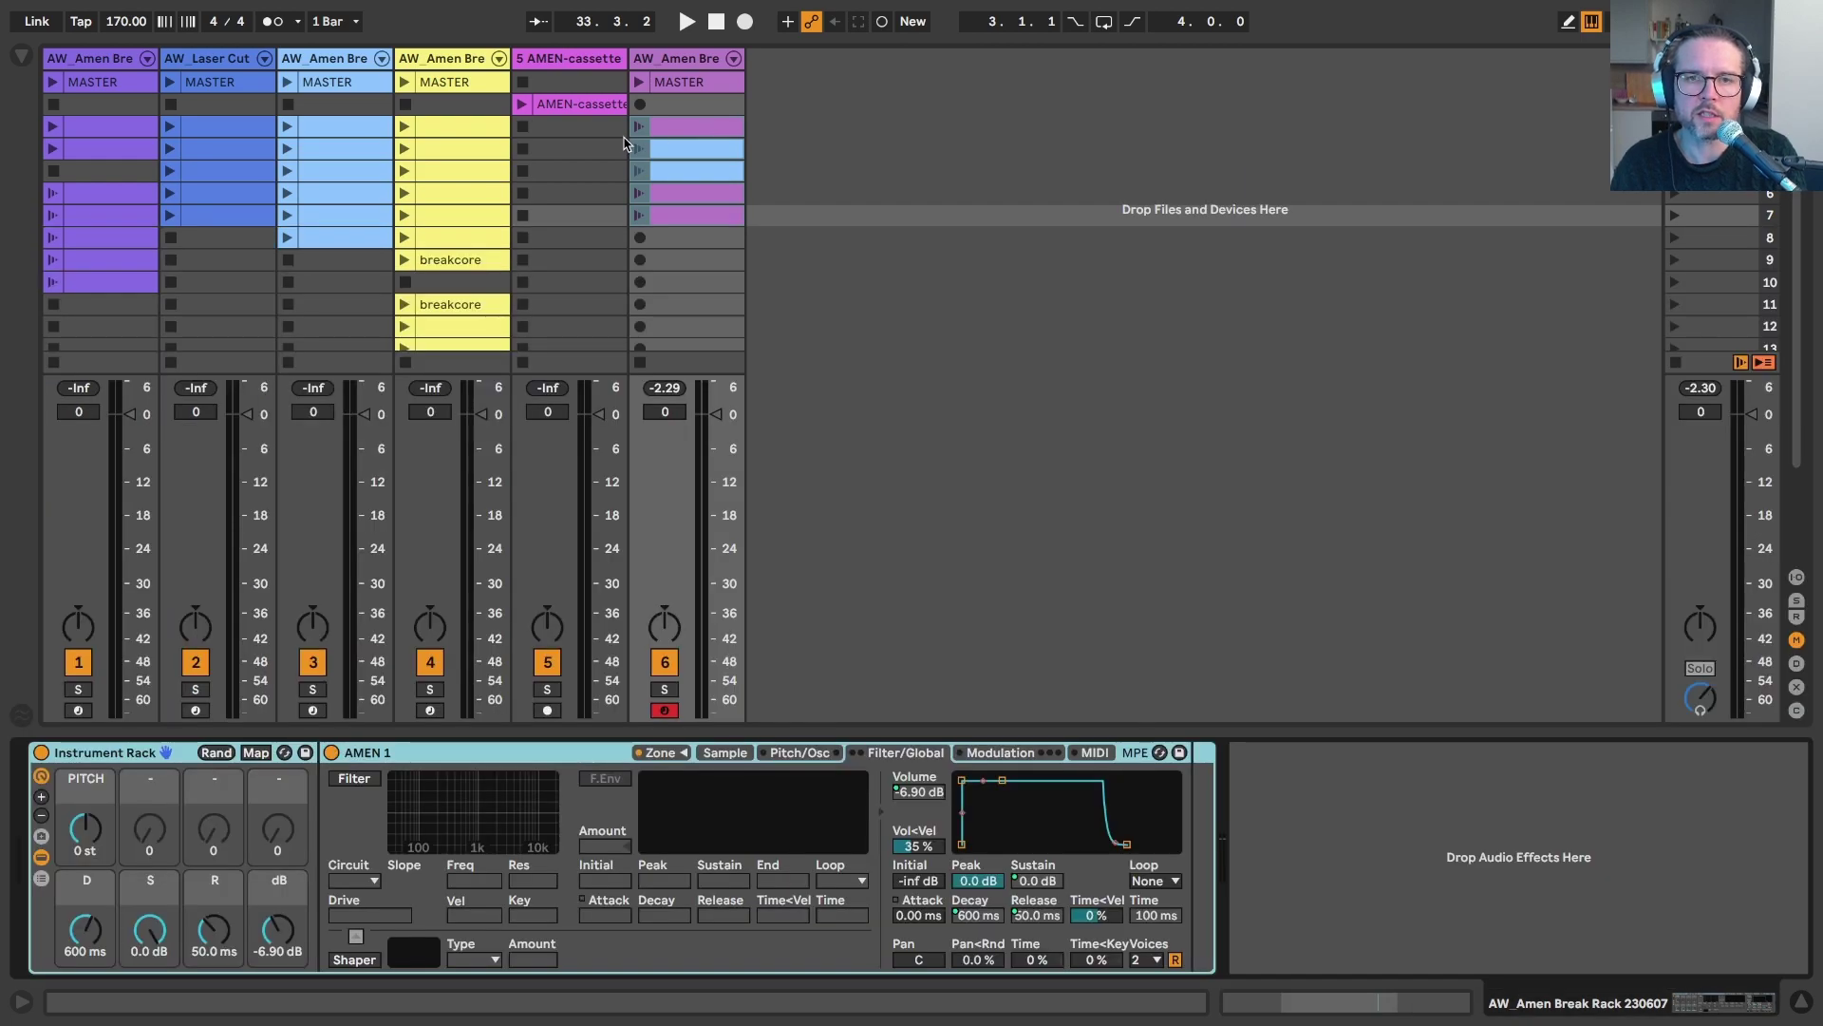
click(636, 130)
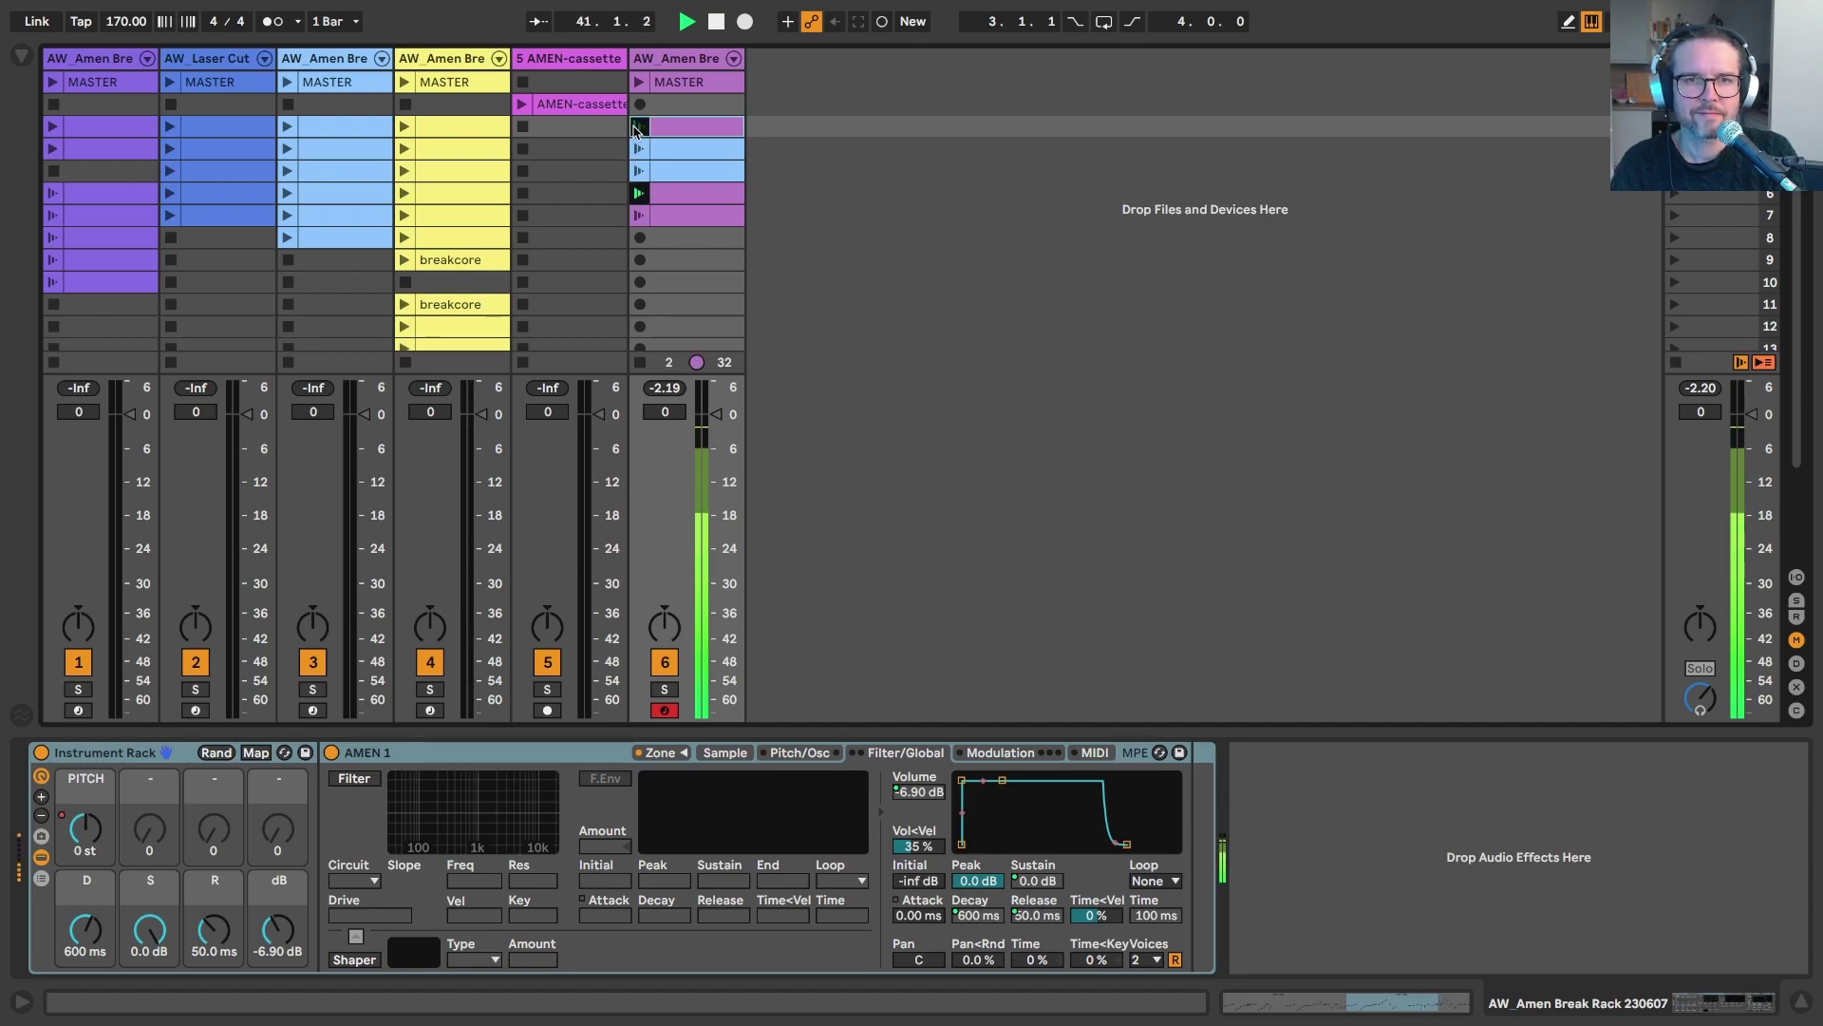
key(space)
Insert a new MIDI track after track 6 and set its MIDI From source to AW Amen Break Rack 230607.
click(672, 59)
key(ctrl+shift+t)
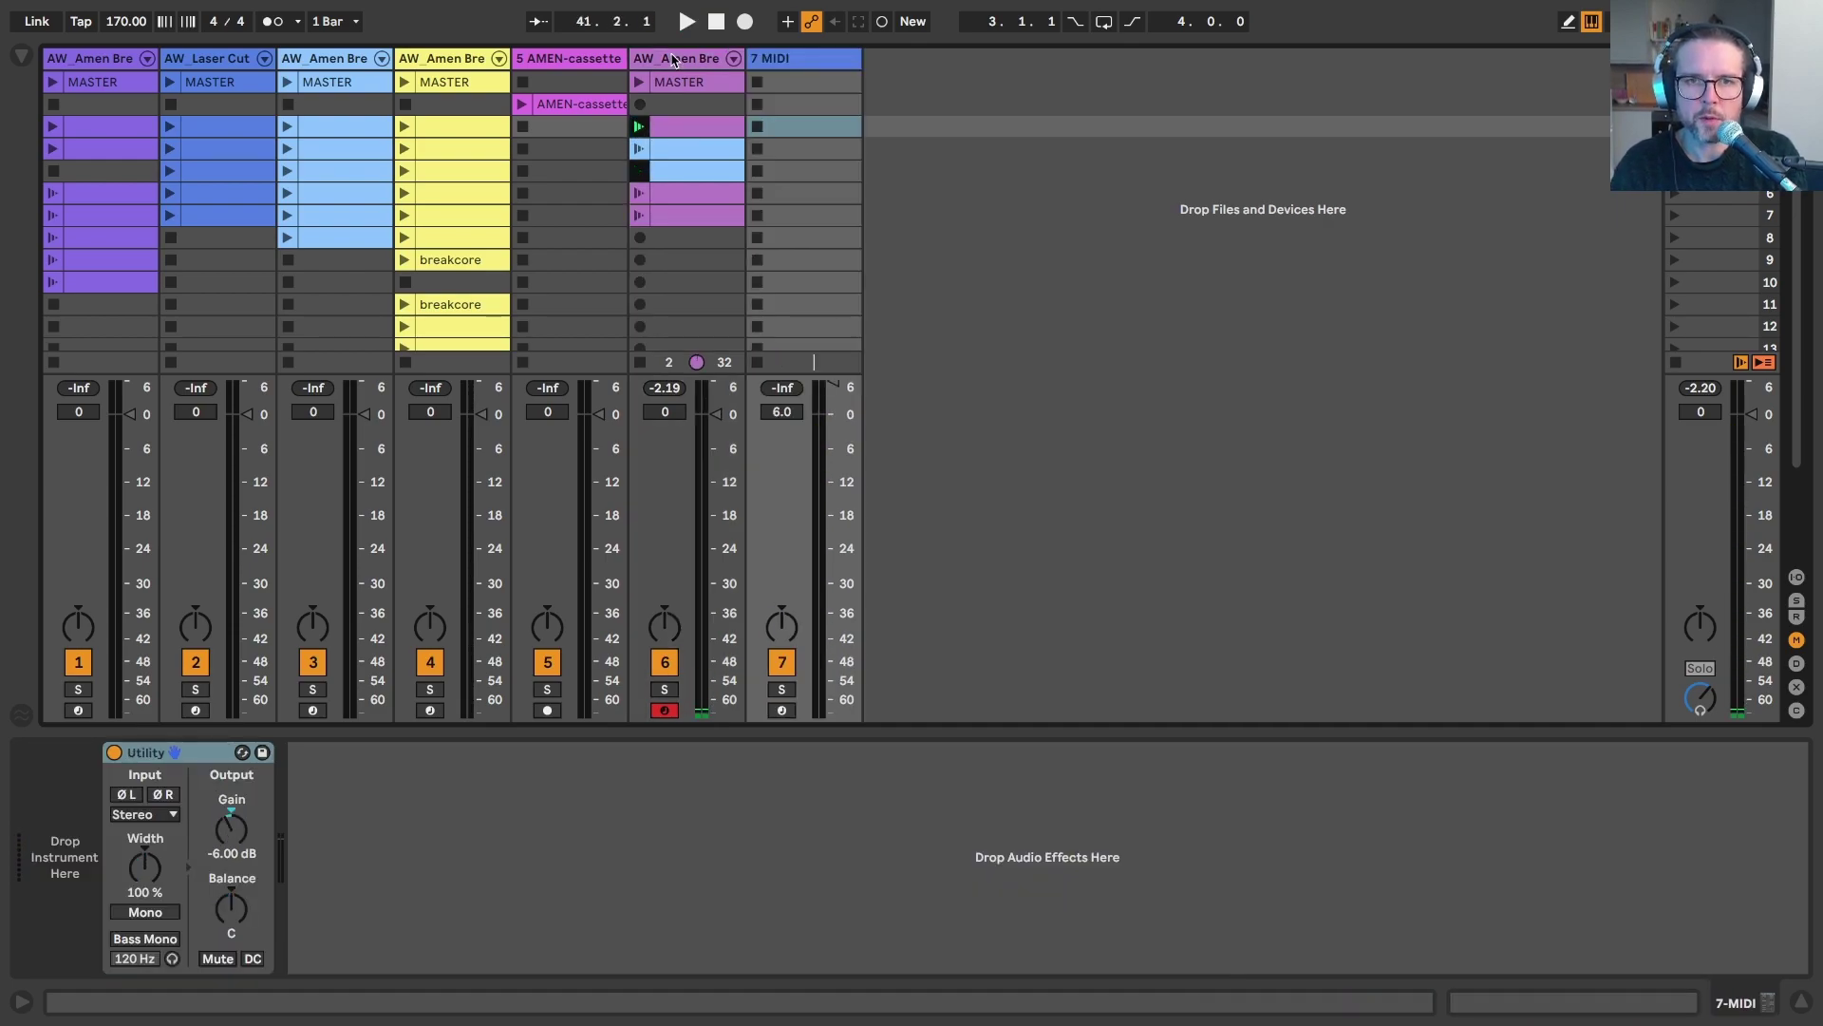
click(784, 58)
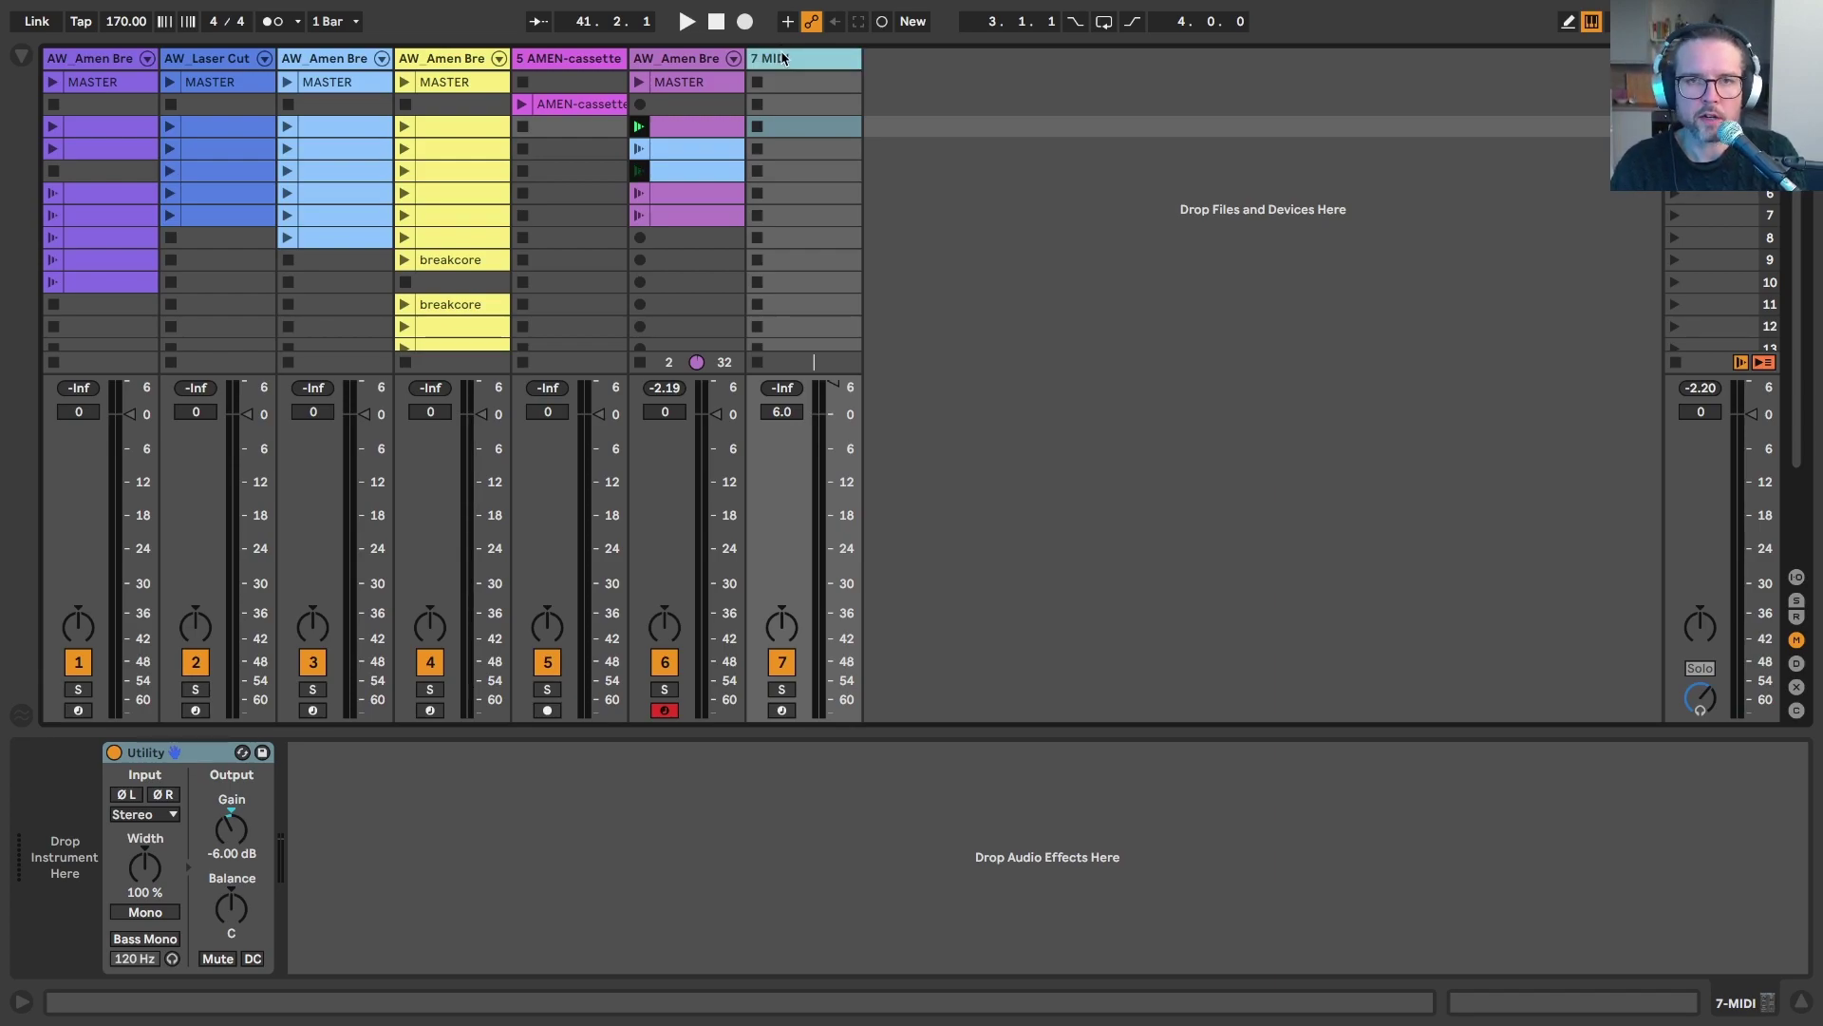
key(ctrl+alt+i)
click(784, 261)
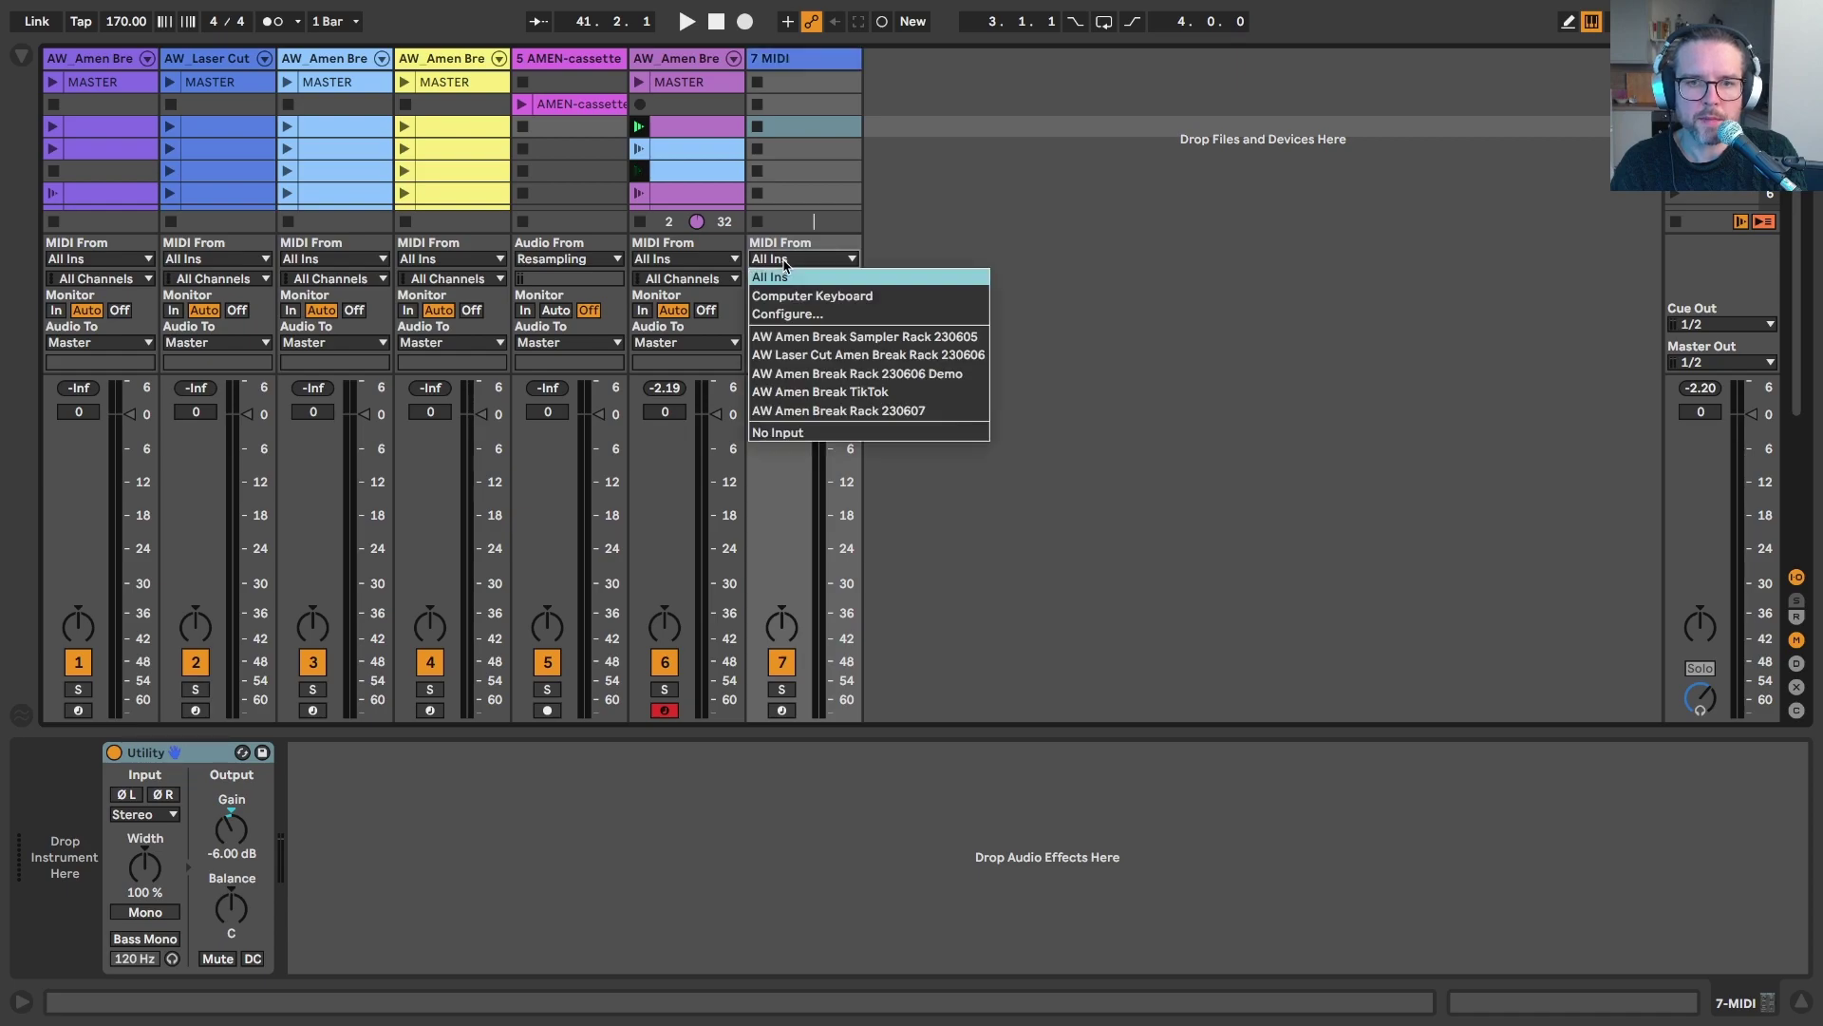
click(790, 413)
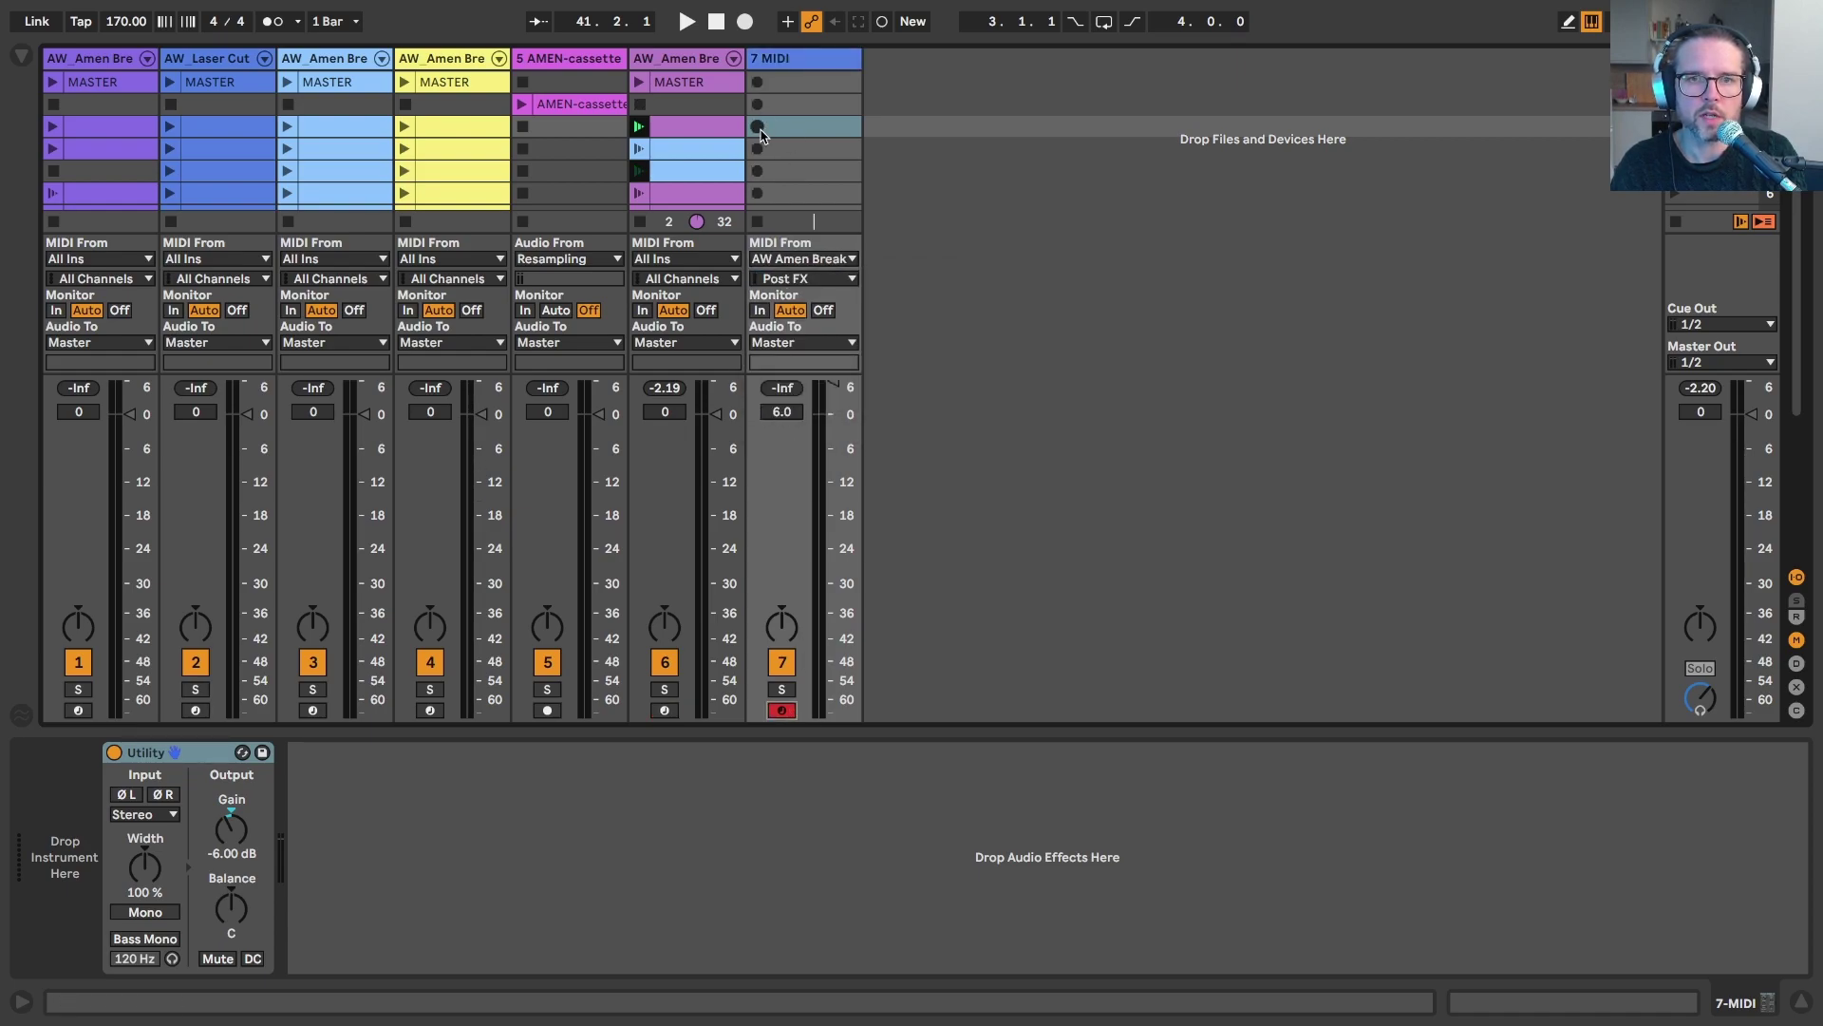
Record track 6's randomised output into track 7's third slot while its uppermost purple clip plays, then stop playback.
click(758, 127)
click(639, 126)
key(ctrl+alt+i)
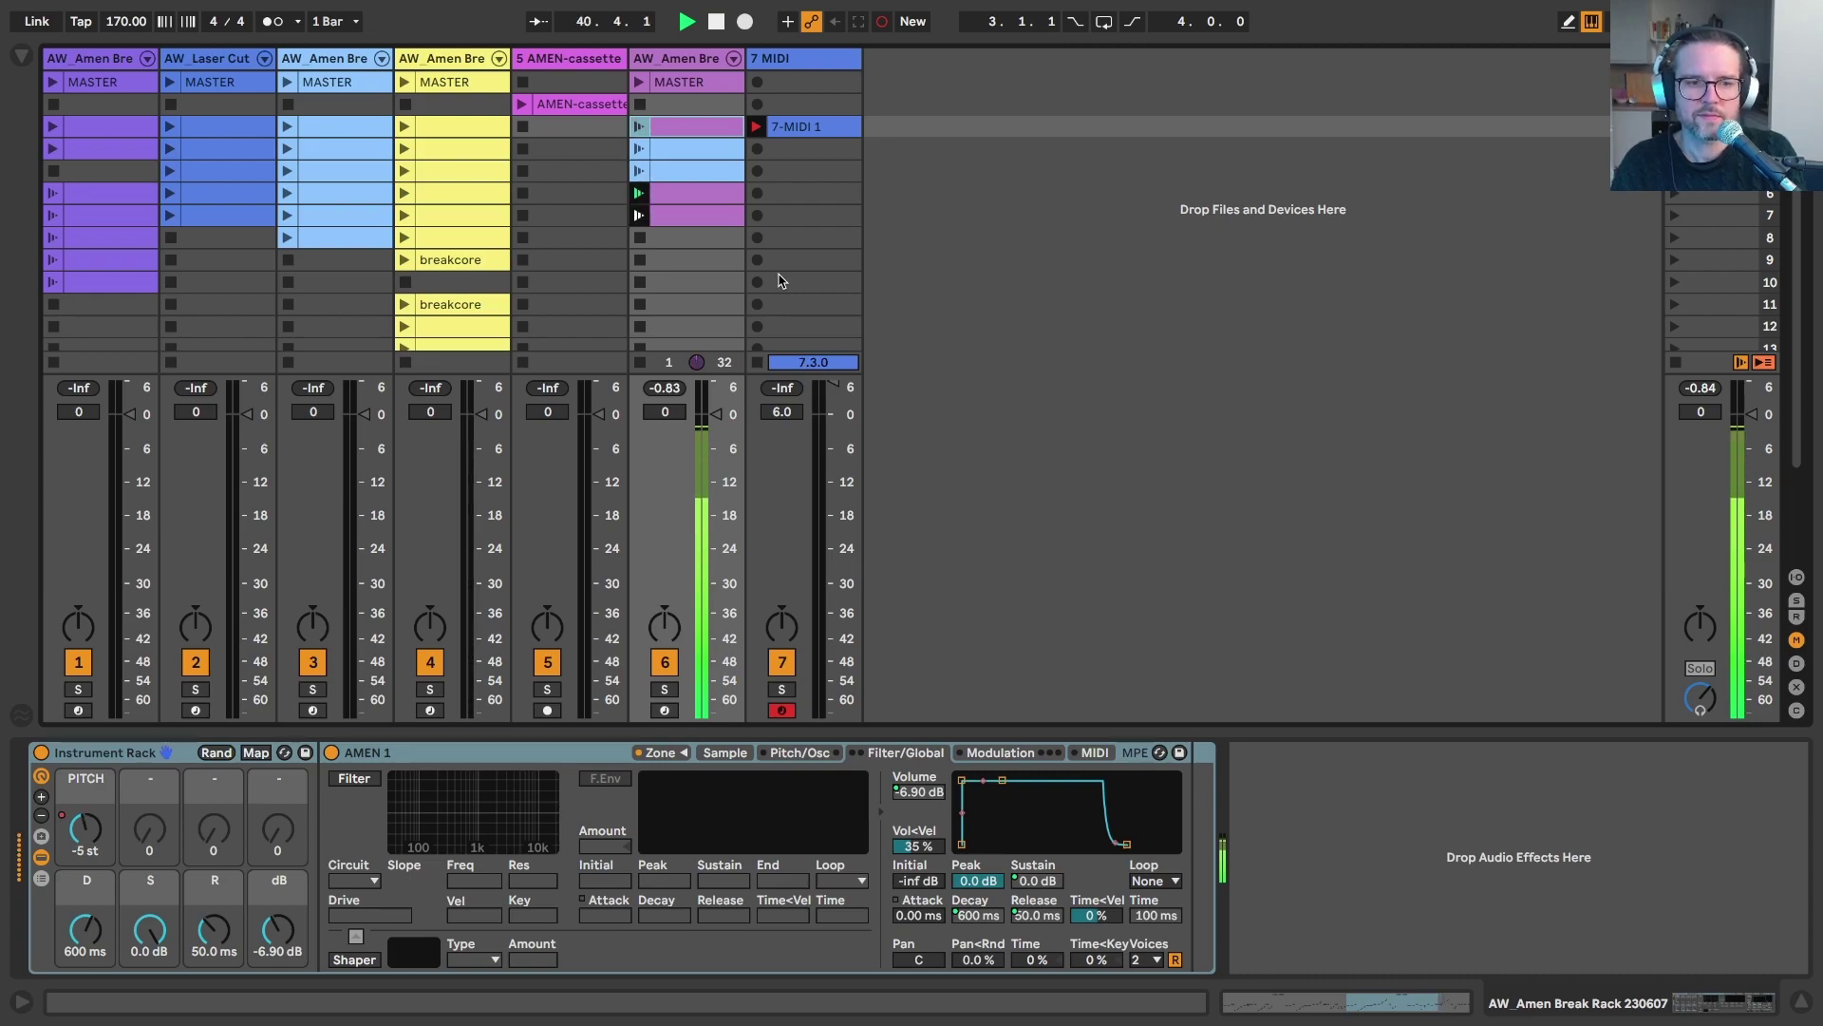
key(space)
Move the recorded clip from track 7 to scene 9 of track 6, launch it and open its notes.
click(792, 127)
drag(792, 128, 672, 269)
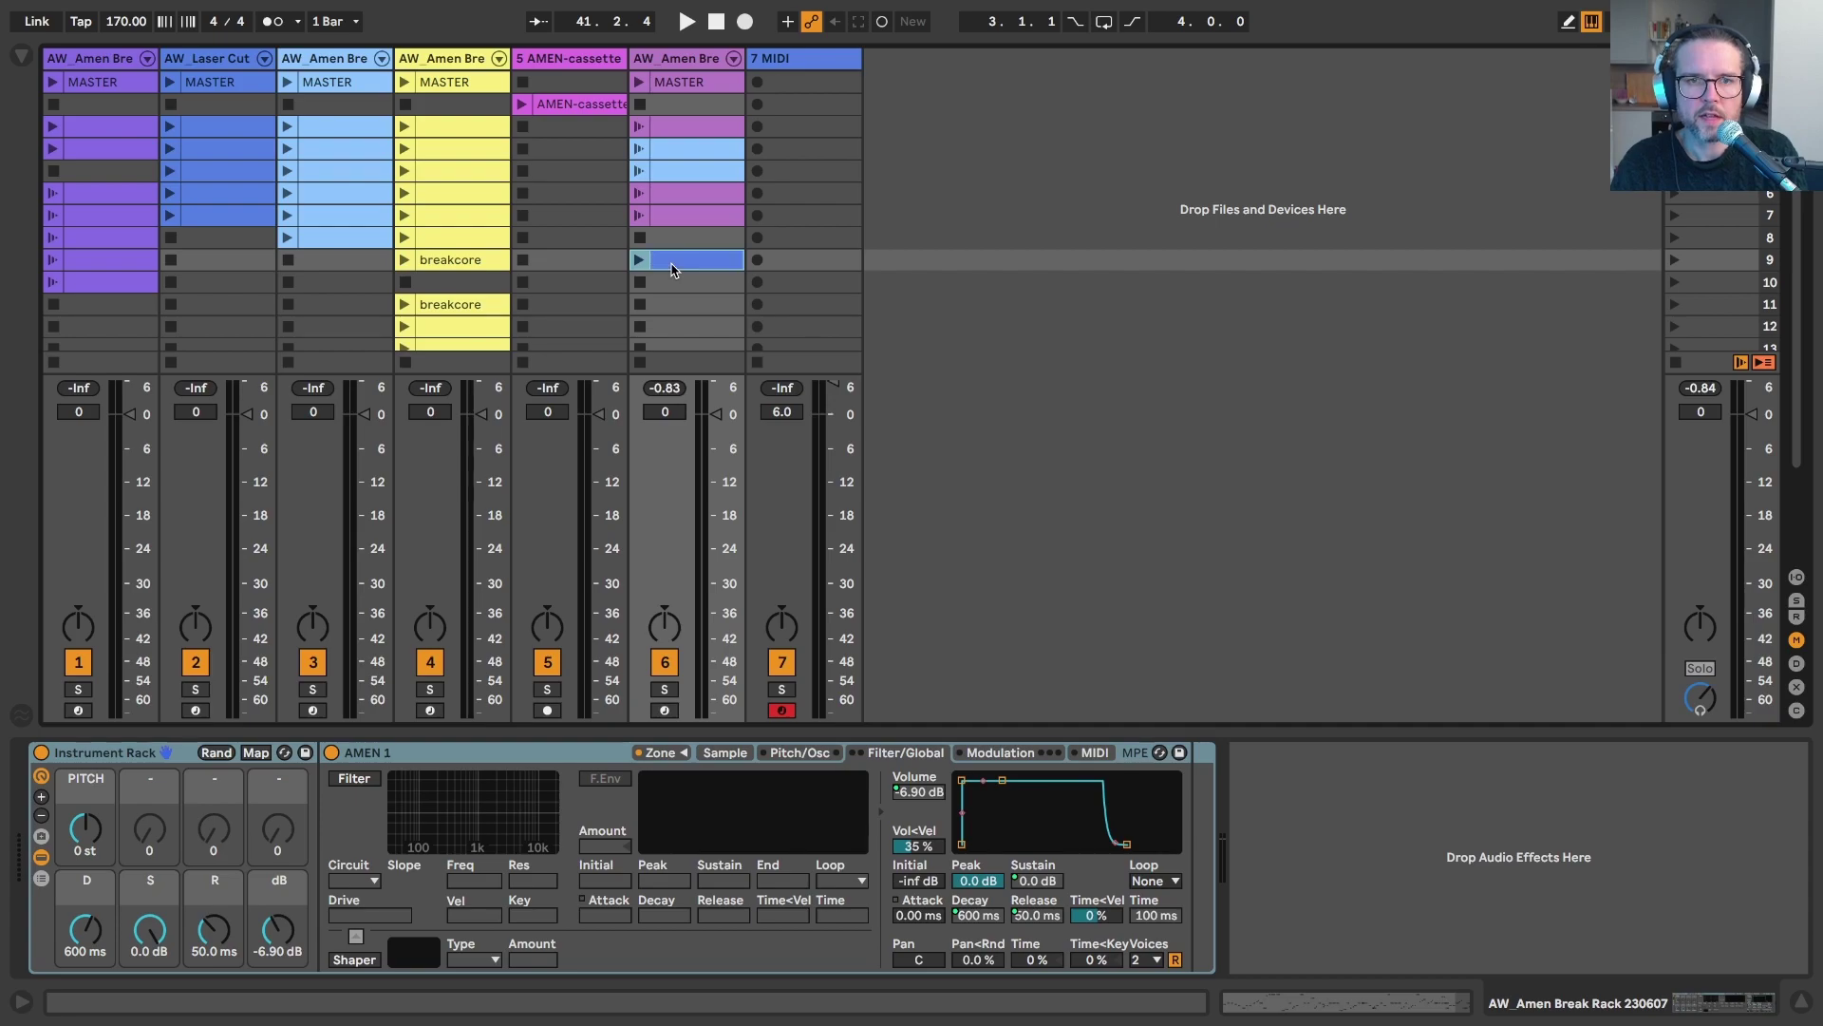
click(640, 259)
double_click(669, 260)
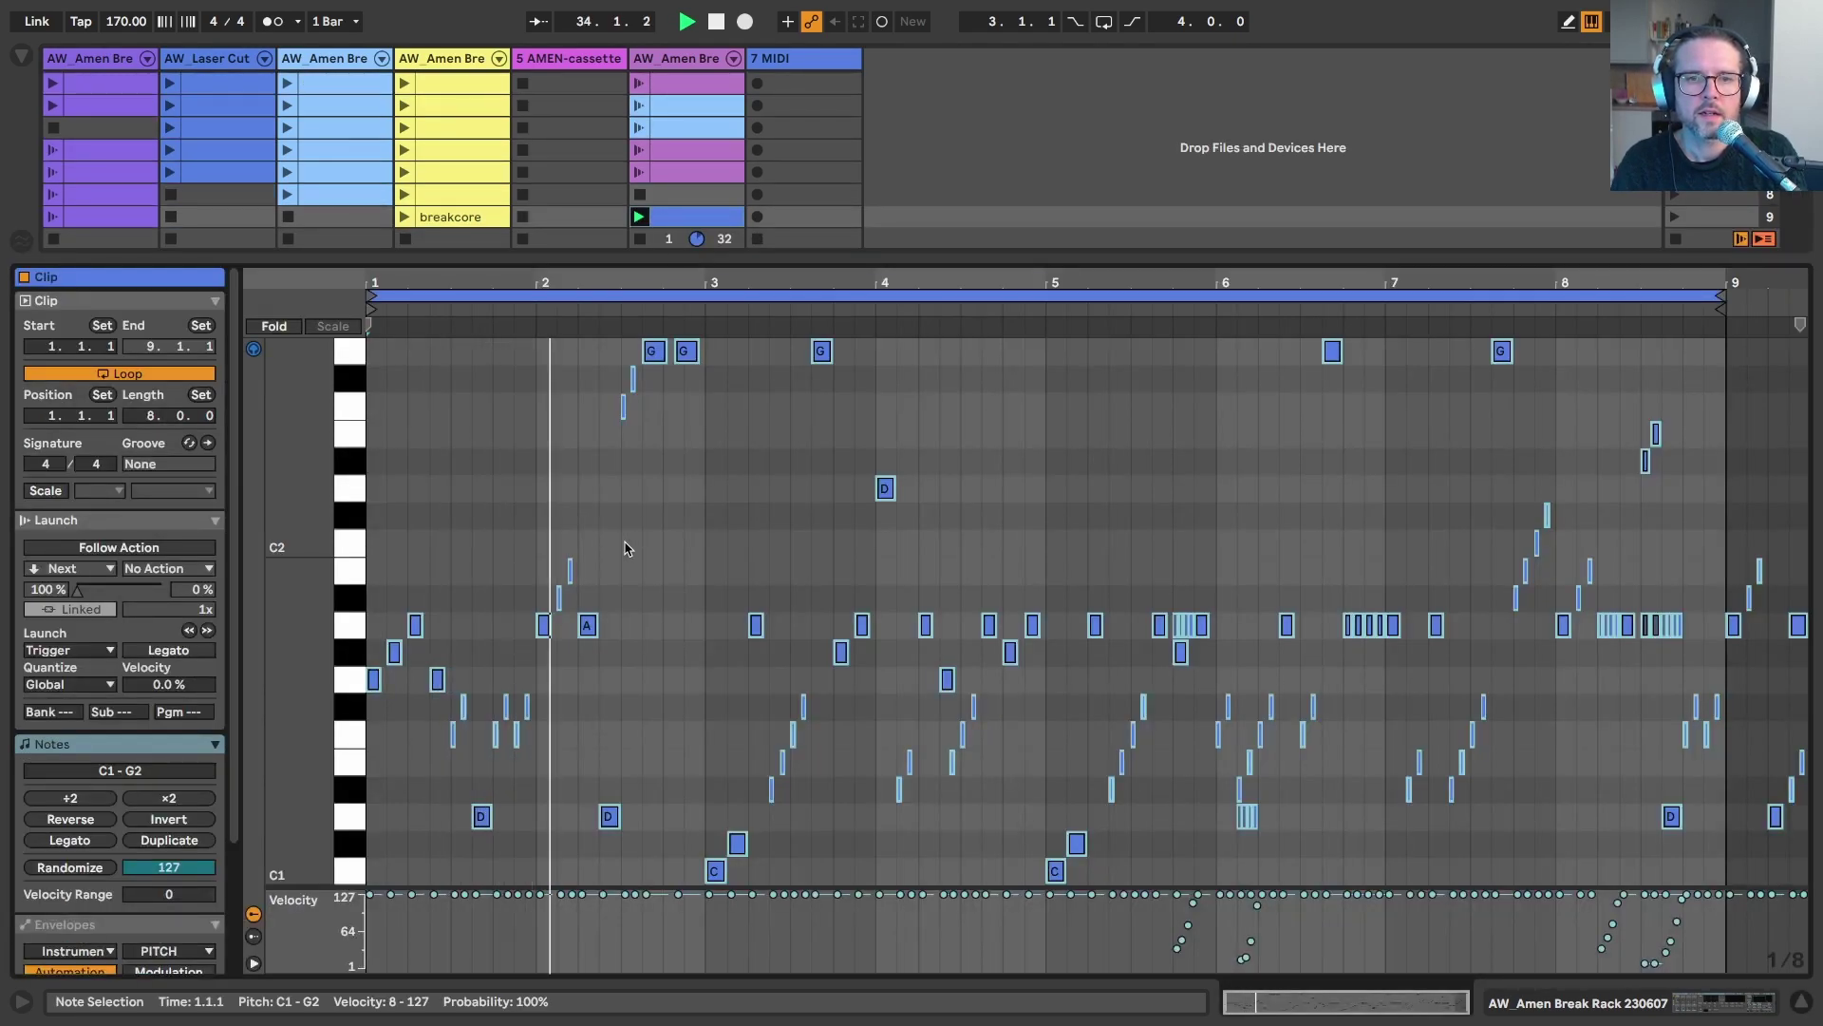
scroll(625, 548, down, 4)
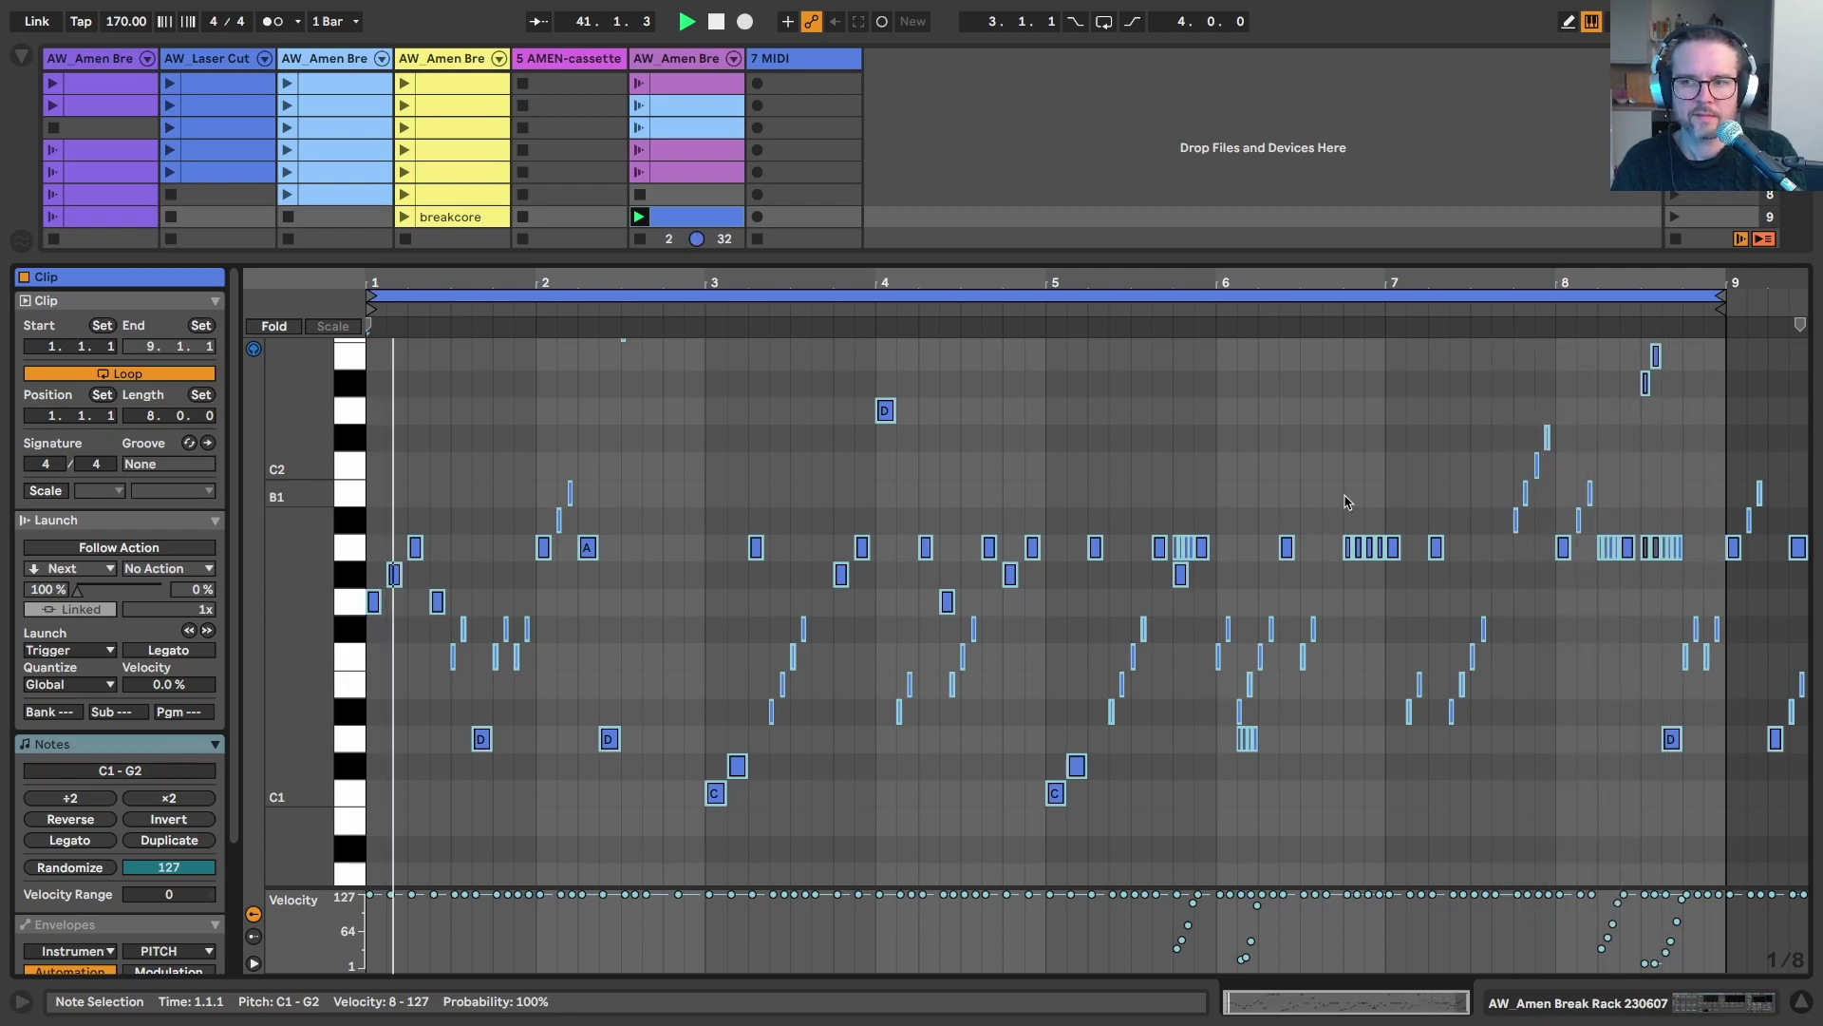
Delete the D#2, E2 and D1 notes between 8.3 and 8.4 in the recorded clip.
key(shift+Tab)
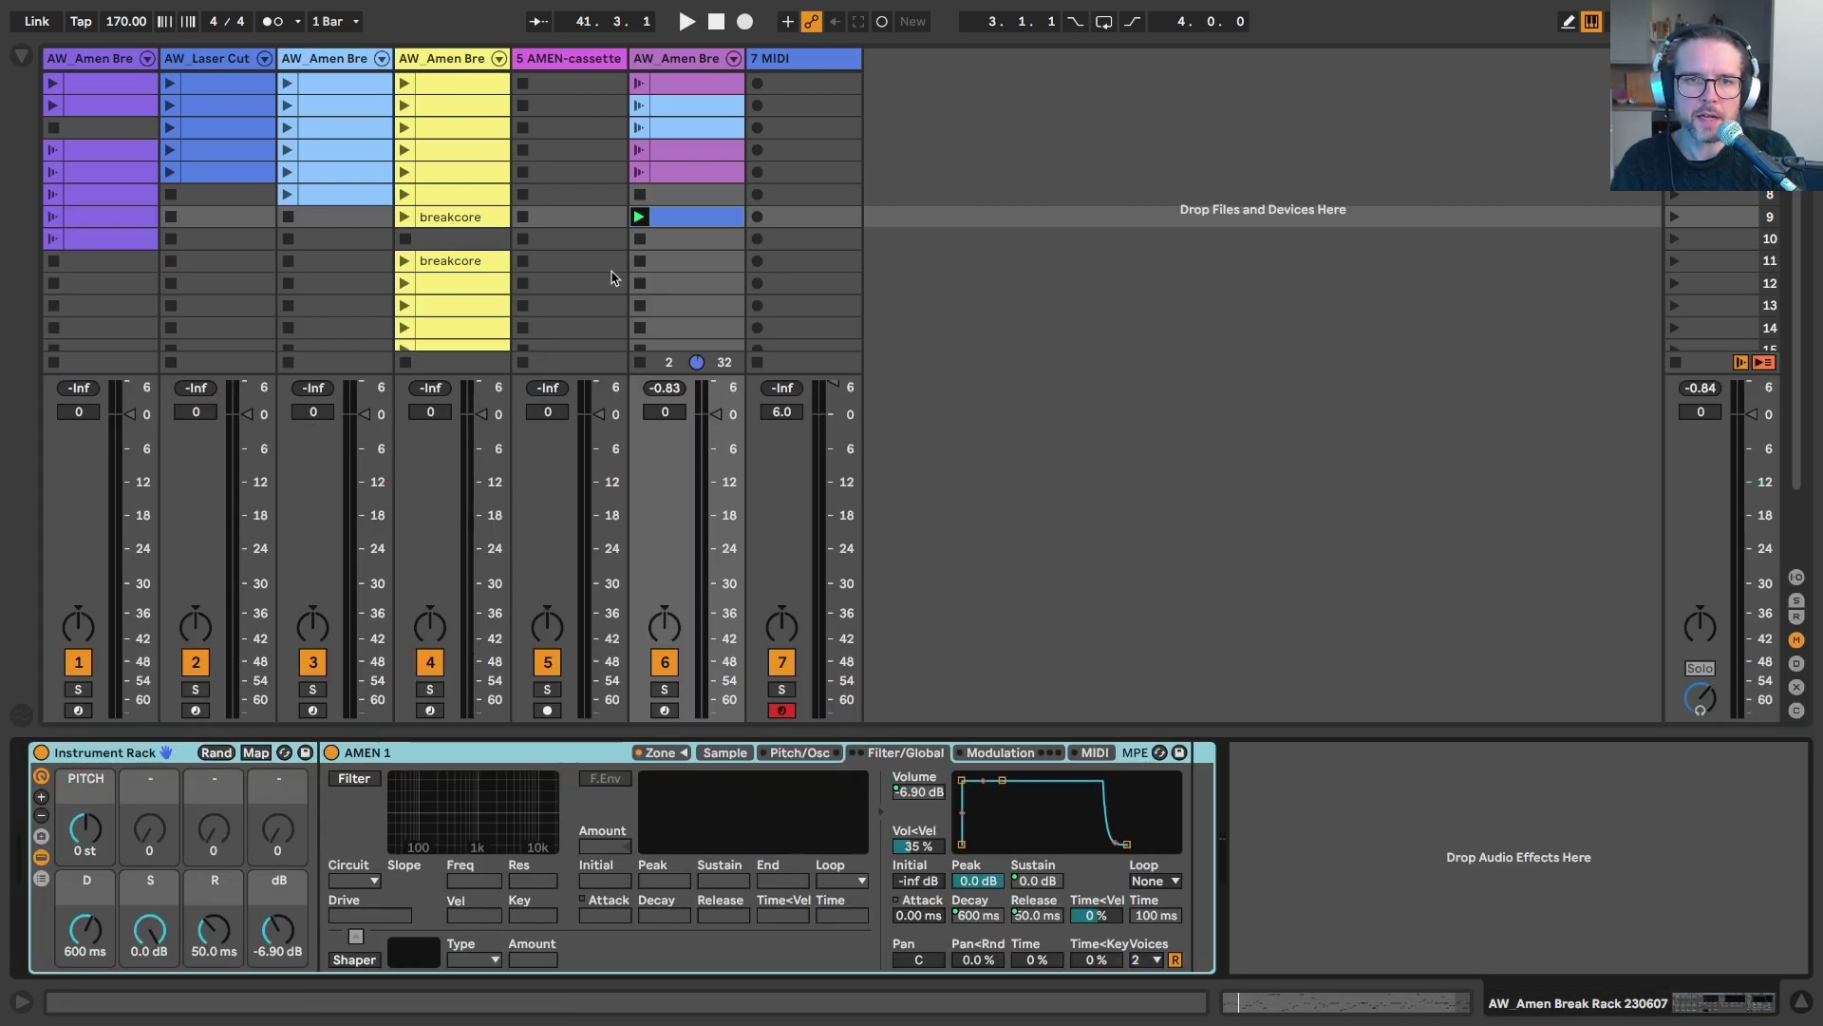
key(shift+Tab)
drag(1188, 276, 1044, 427)
click(1252, 708)
click(1293, 700)
scroll(1211, 734, right, 10)
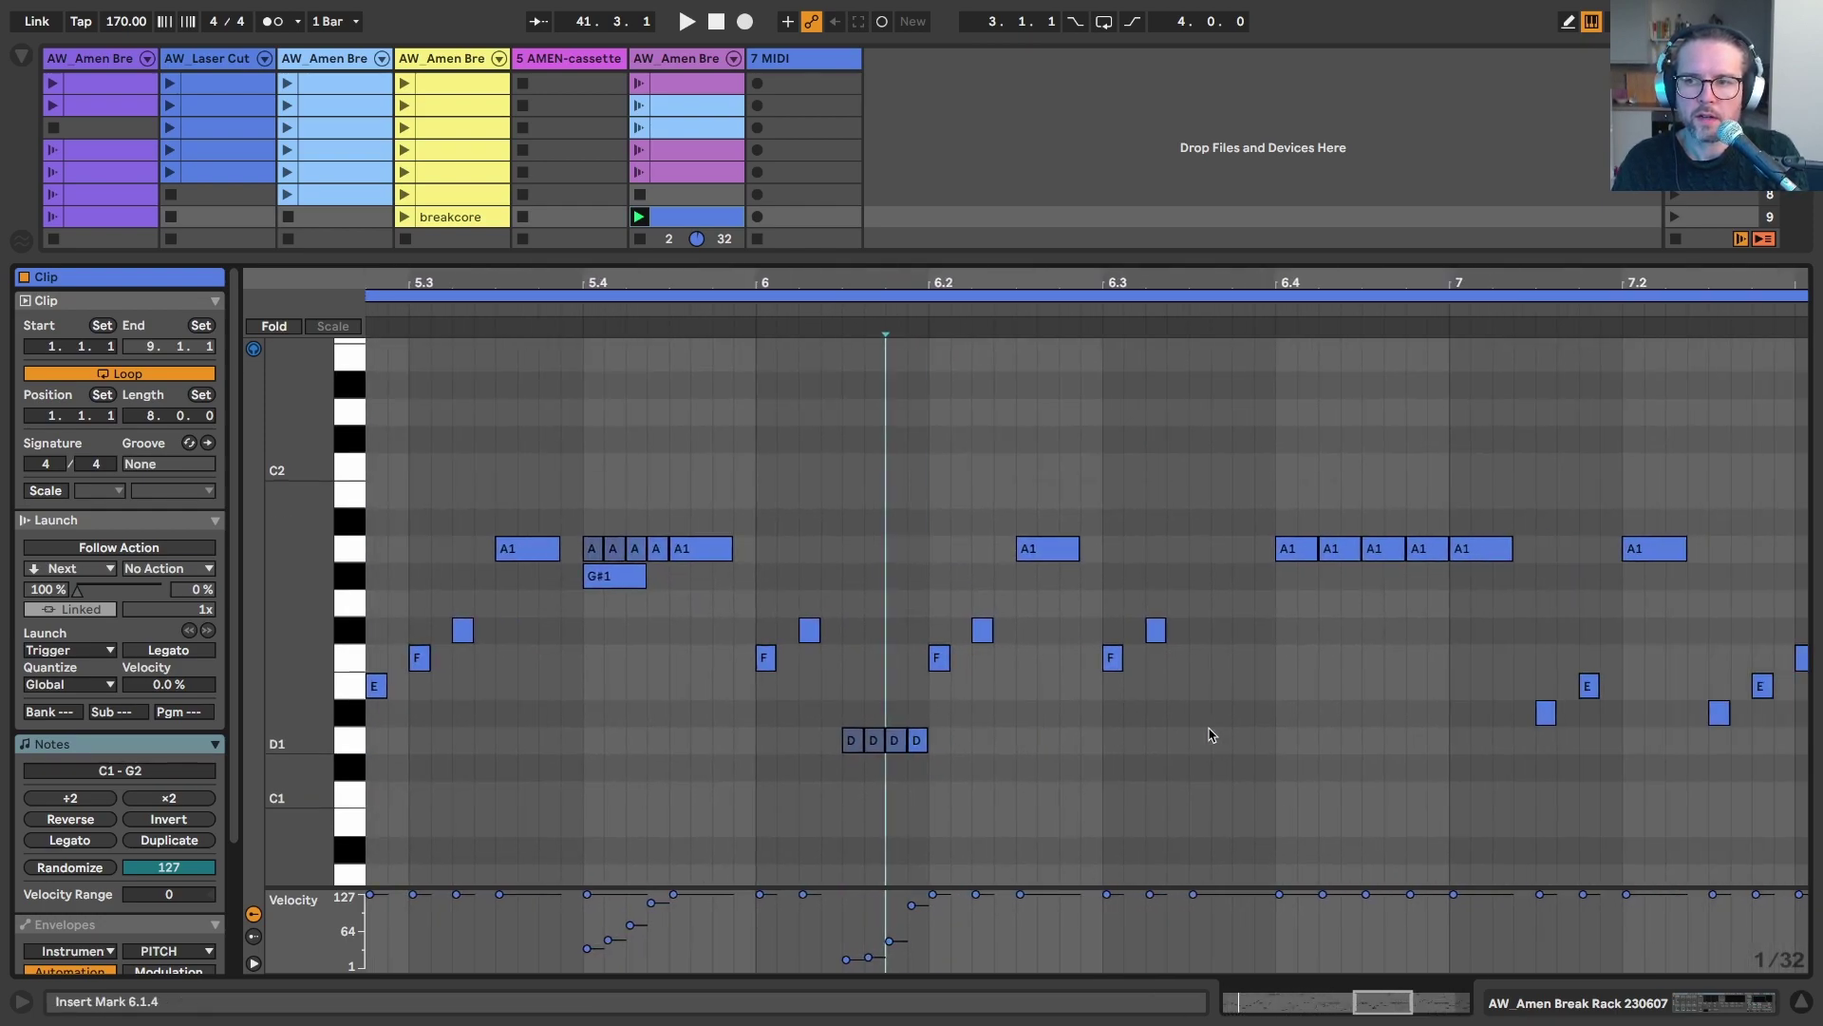
scroll(1211, 734, right, 6)
scroll(1210, 734, up, 3)
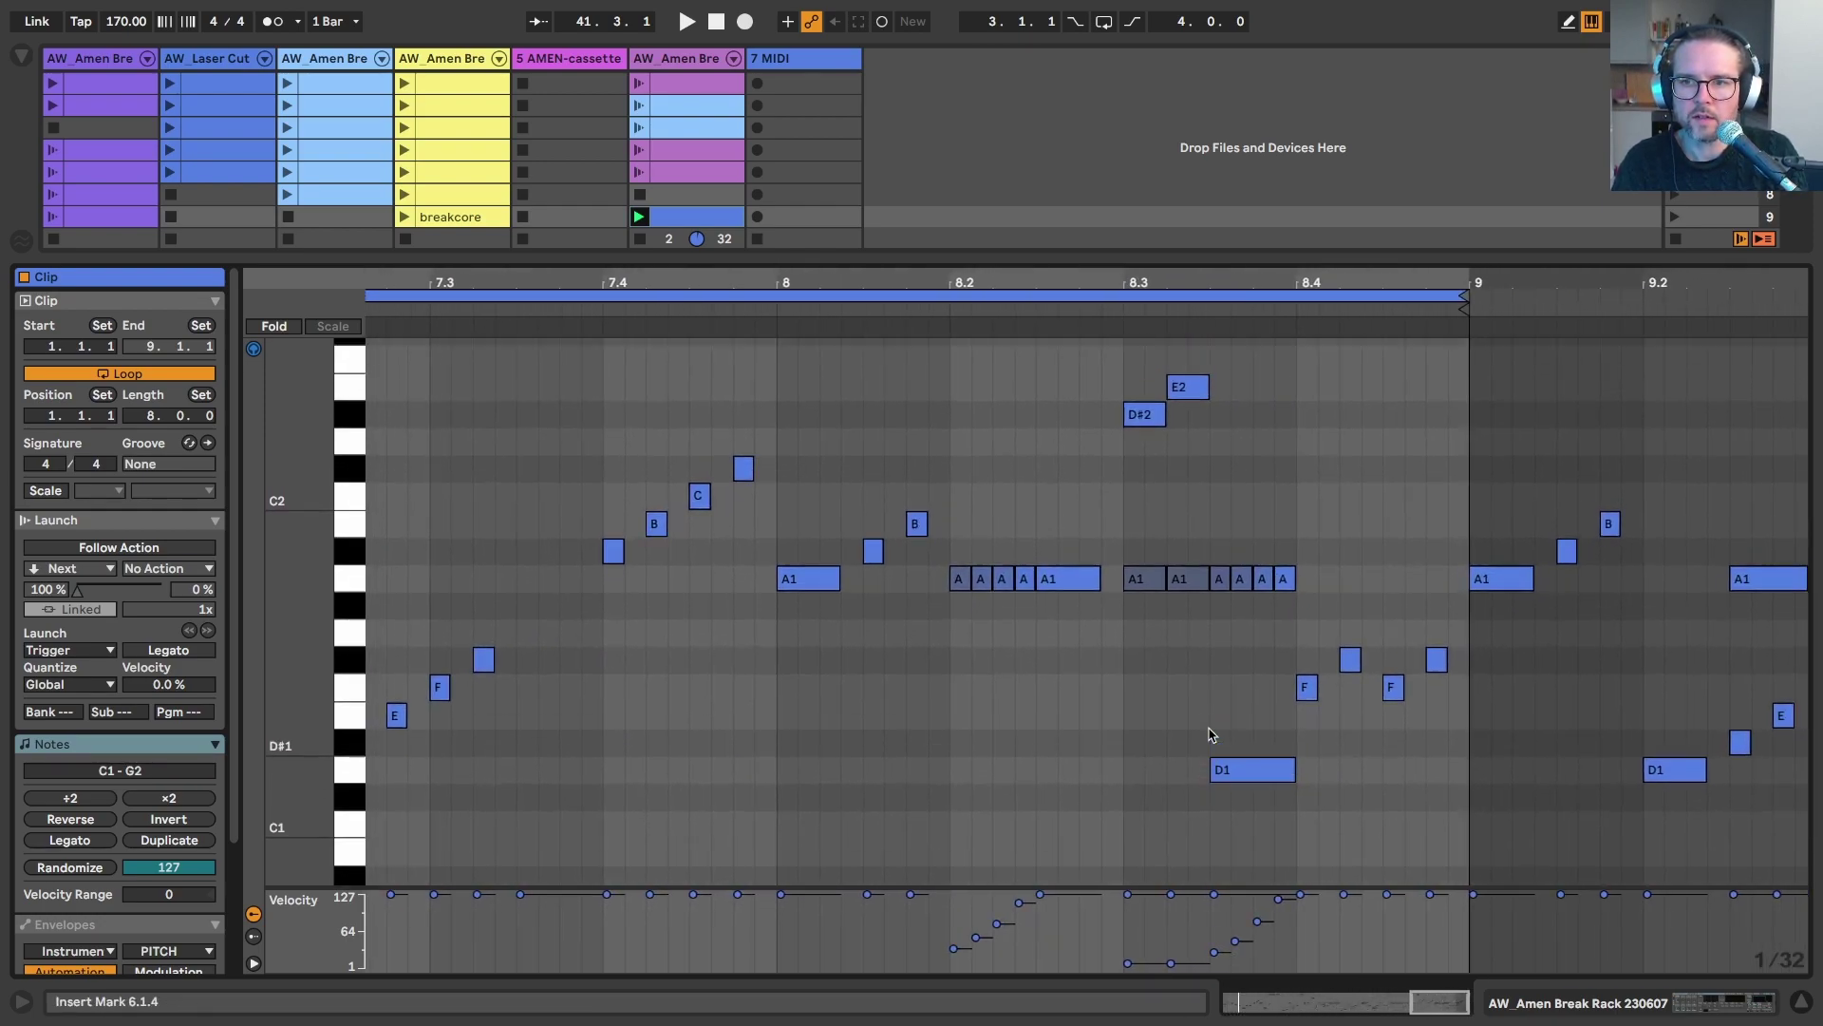
click(1197, 441)
drag(1196, 442, 1101, 498)
key(Delete)
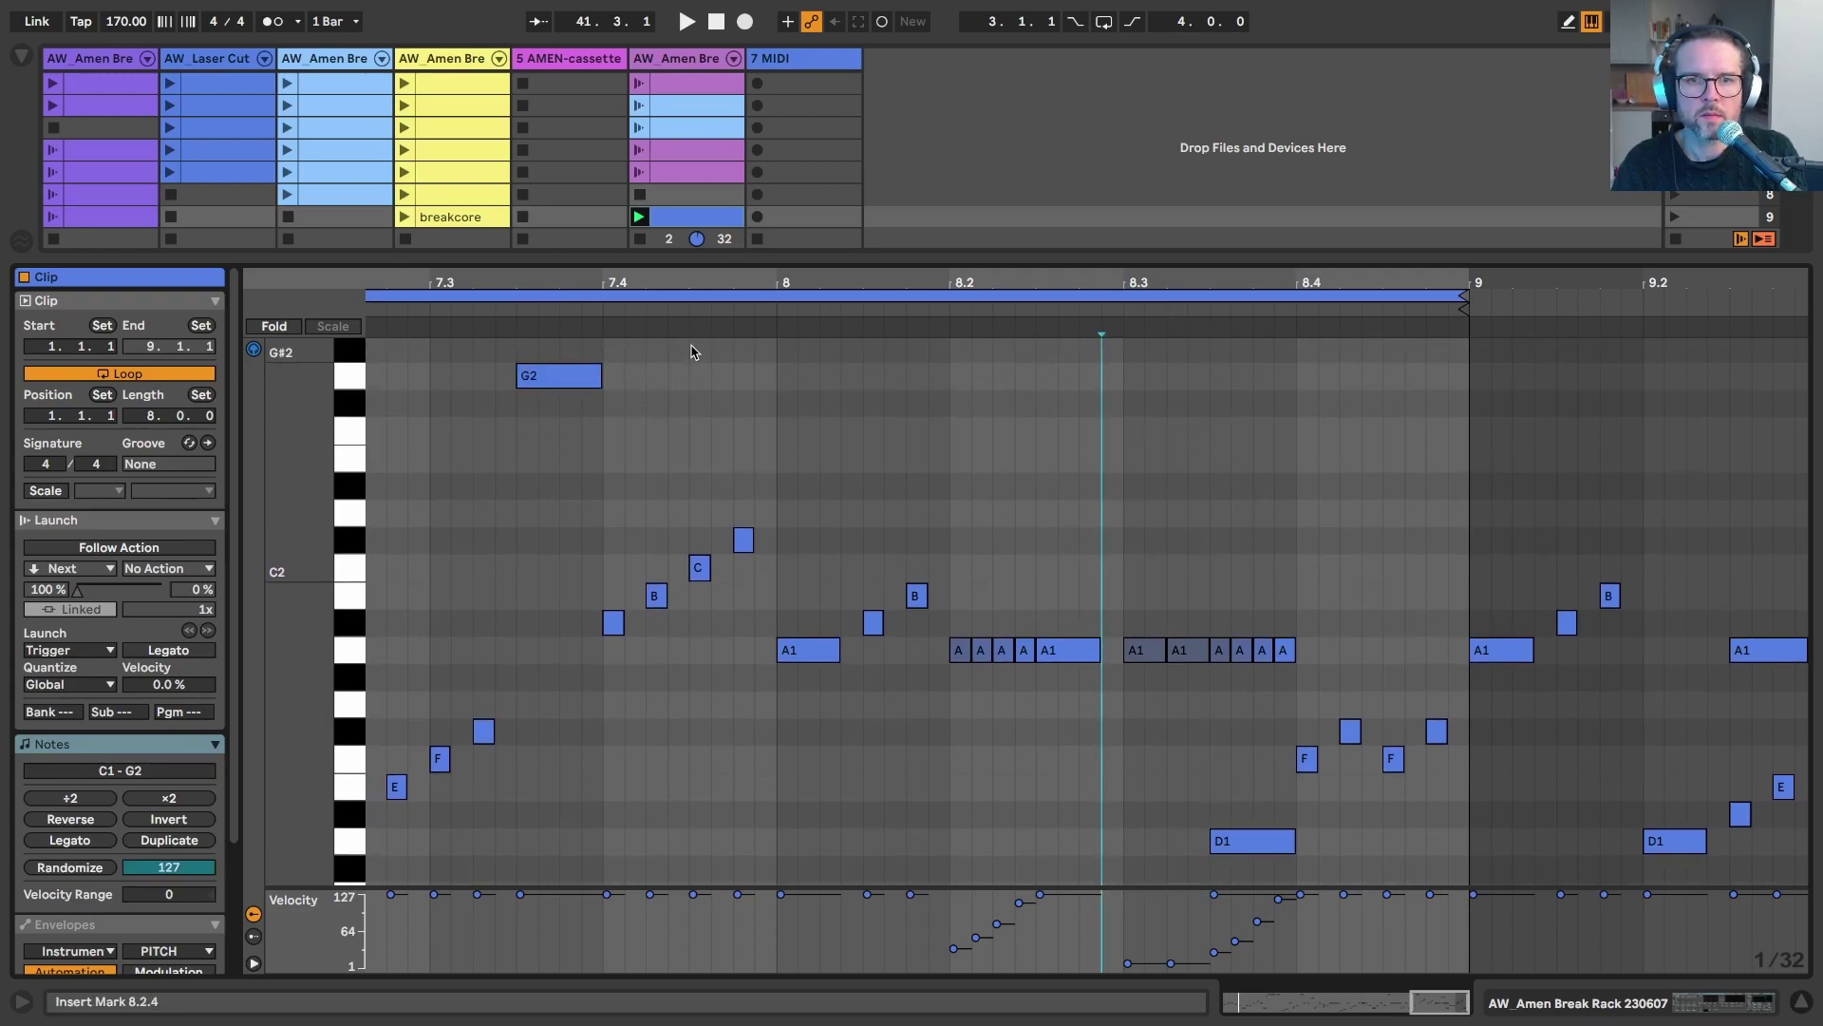
click(1246, 841)
key(Delete)
Audition the end of the recorded clip and draw the A1 roll's velocities at 8.3 up to full level.
key(space)
key(space)
scroll(1213, 688, down, 2)
scroll(1212, 687, left, 1)
key(space)
key(space)
key(b)
click(1175, 907)
drag(1180, 901, 1324, 894)
key(b)
scroll(136, 874, down, 2)
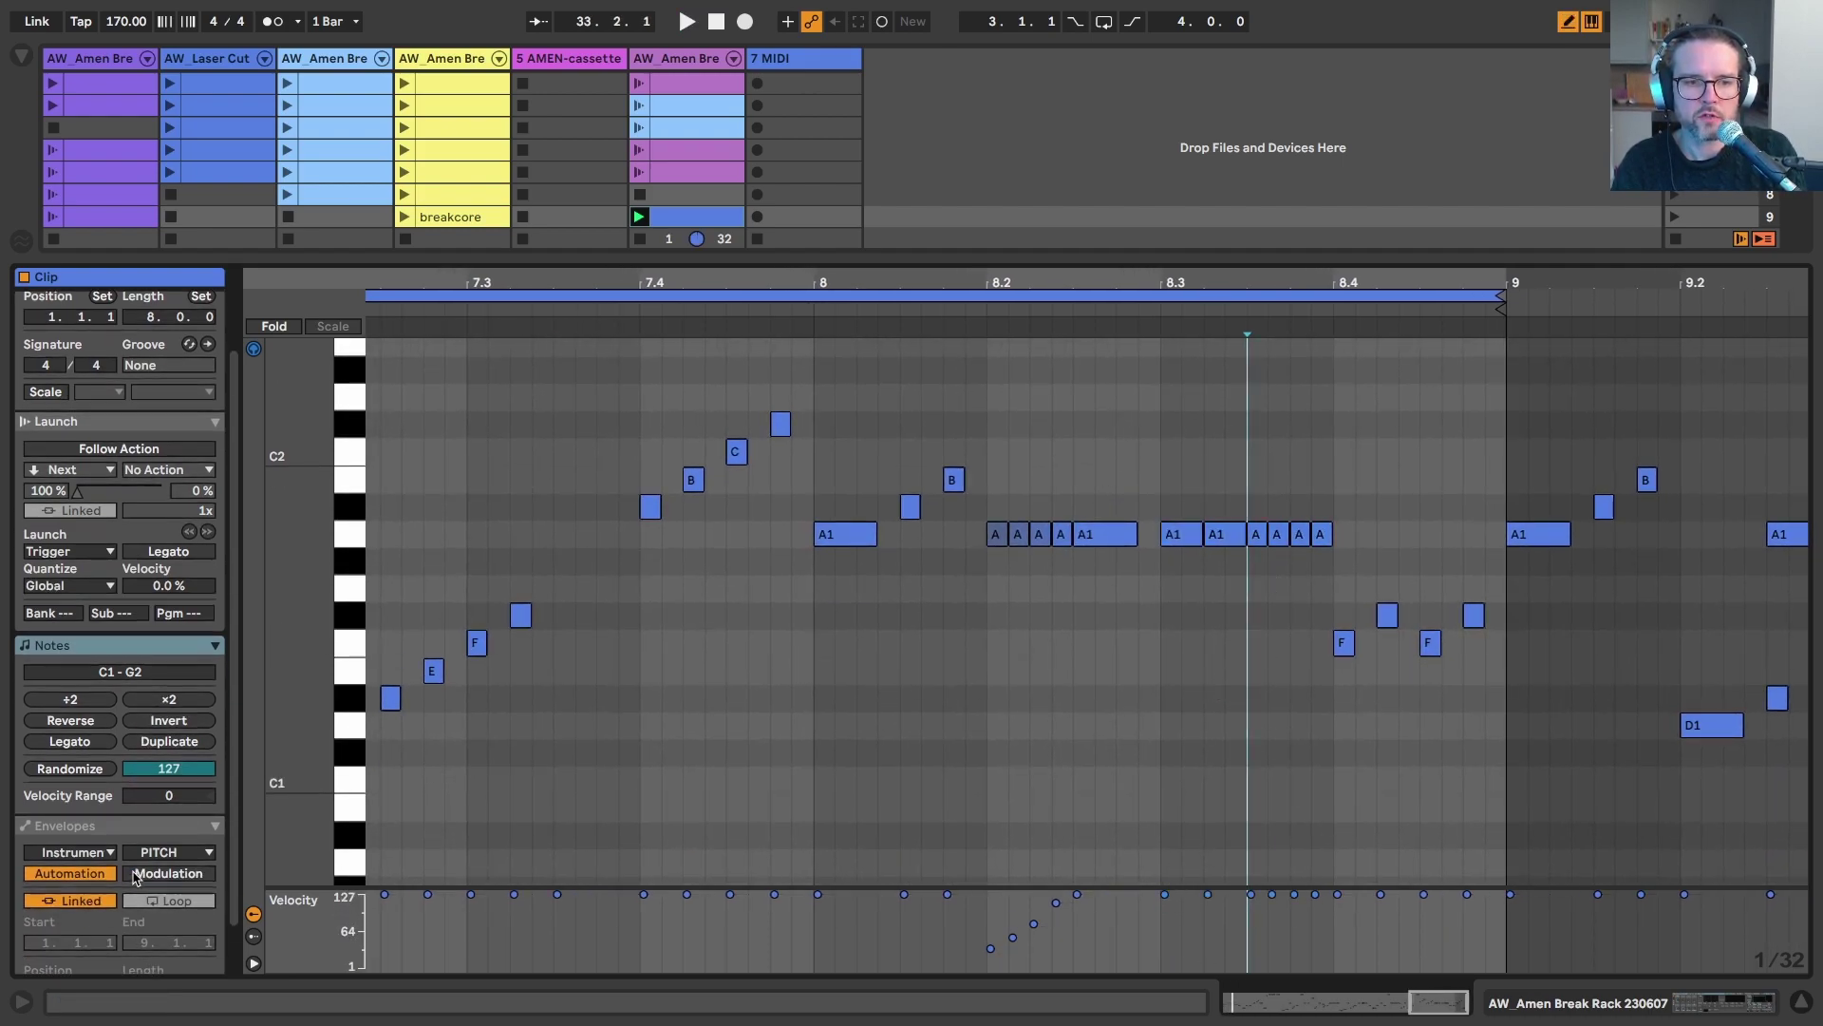
Examine the recorded clip's PITCH automation envelope around bar 8 and listen to the clip.
click(120, 828)
click(923, 312)
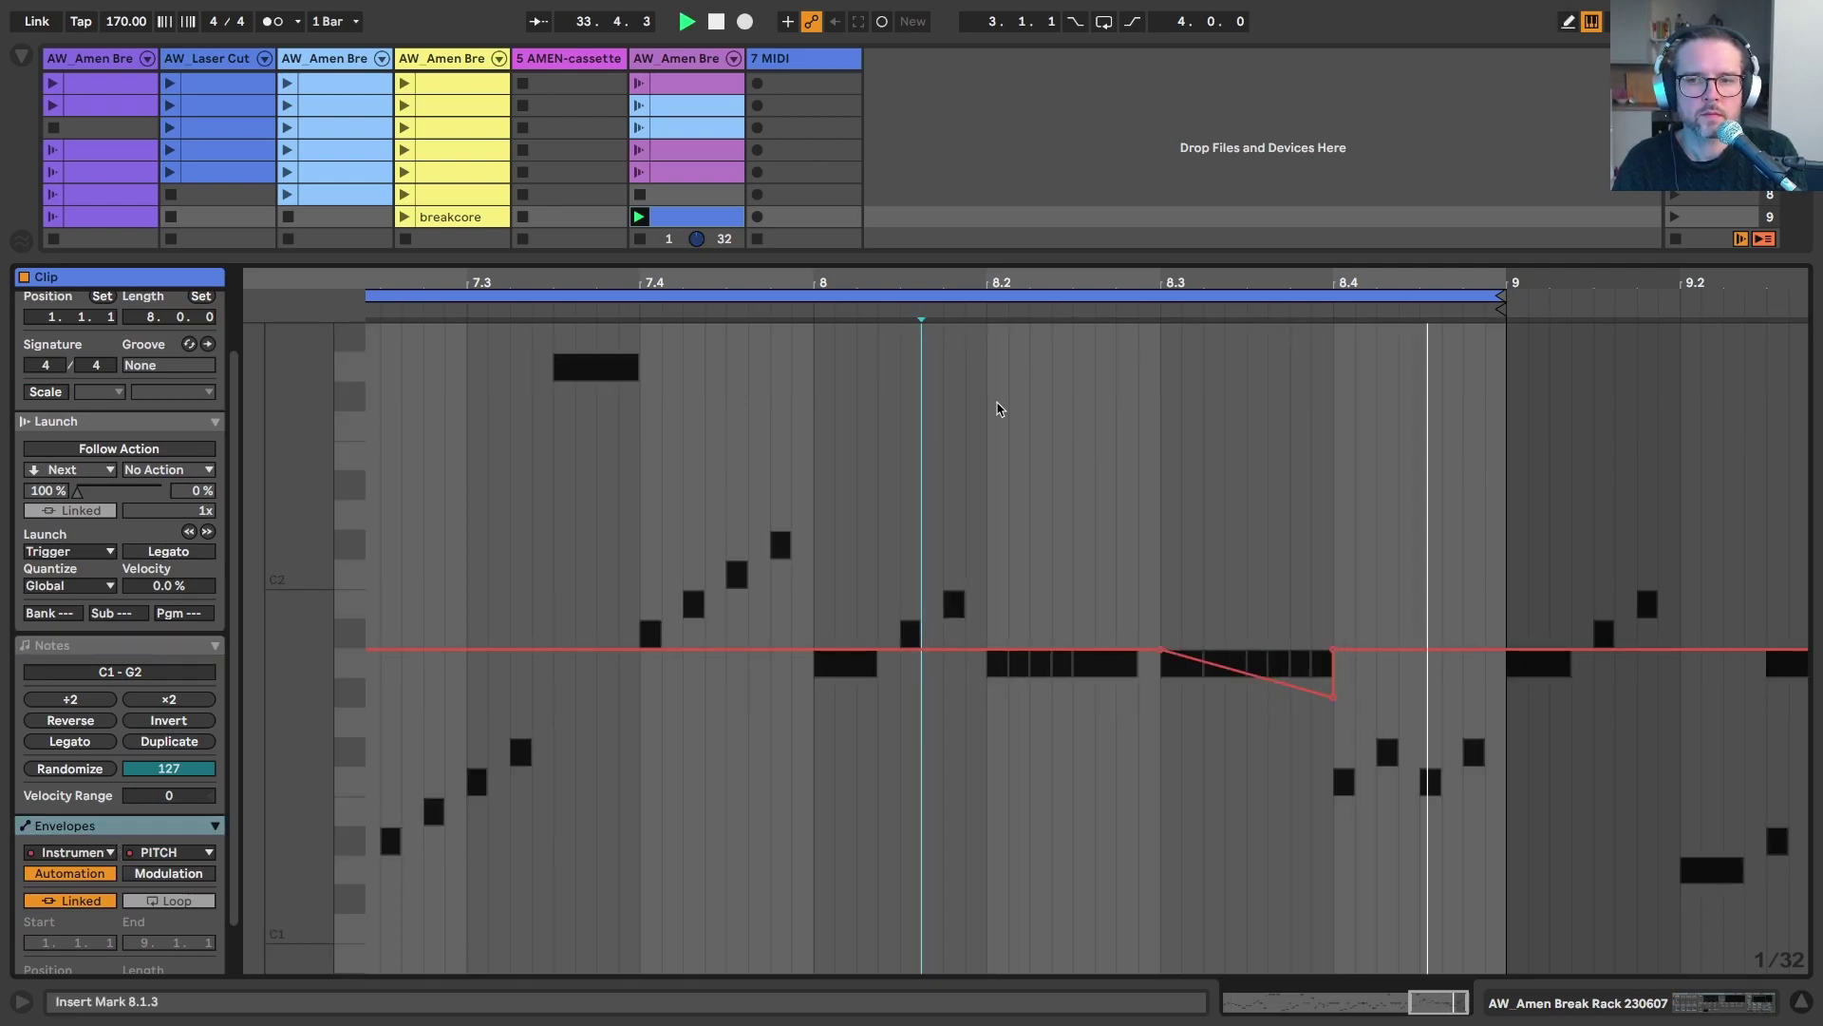
key(shift+Tab)
key(space)
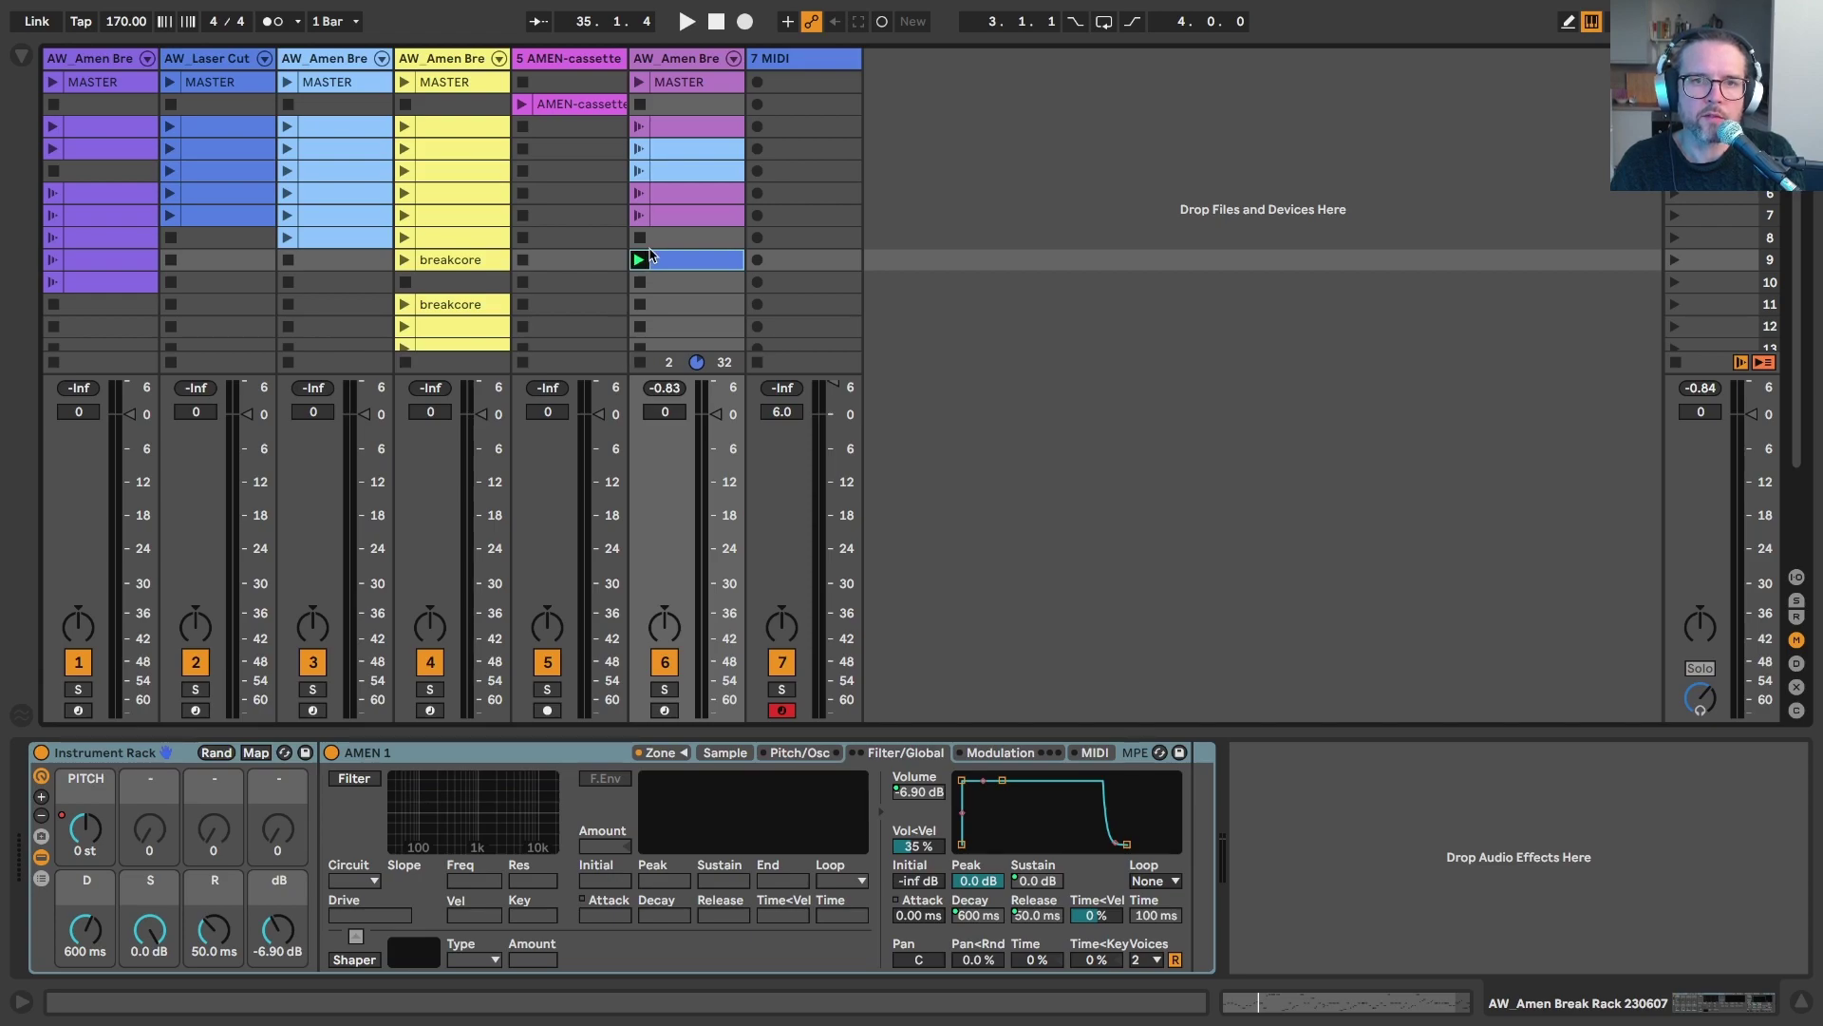
Launch track 6's uppermost purple clip and set the rack's sustain to -25 dB and decay to about 2.05 s.
click(639, 130)
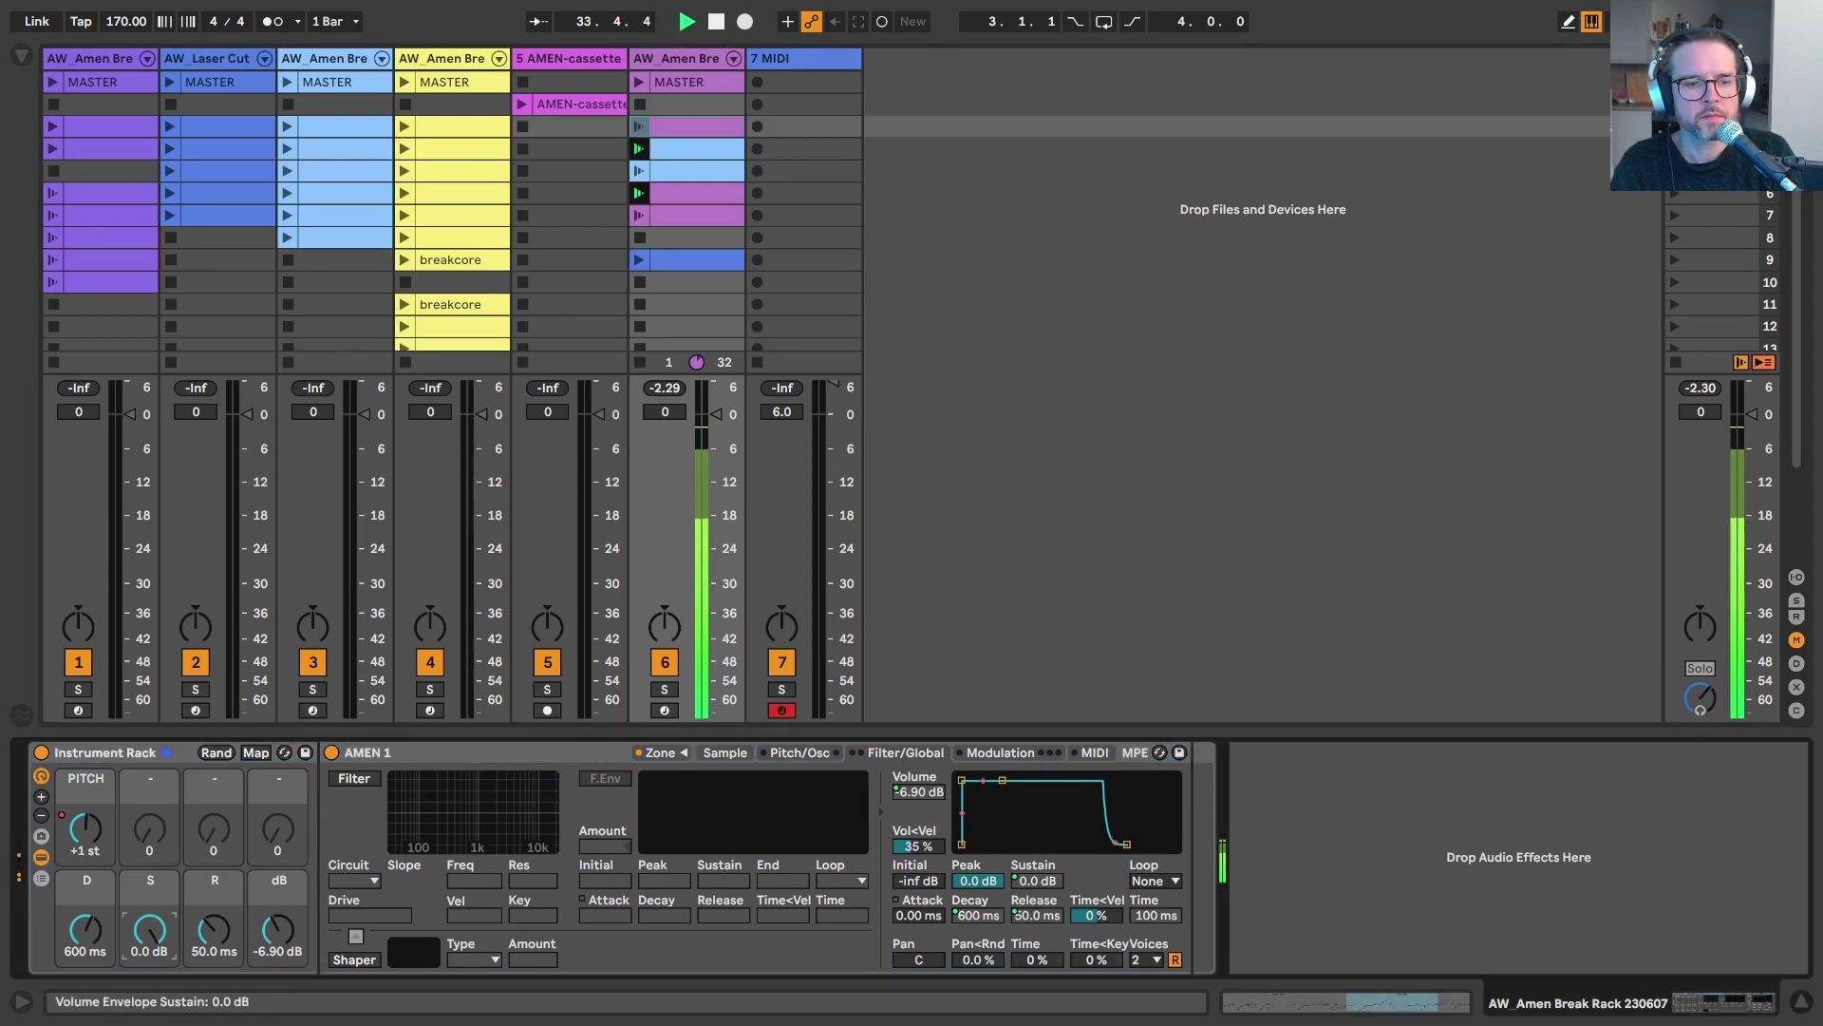
drag(149, 929, 85, 892)
click(86, 929)
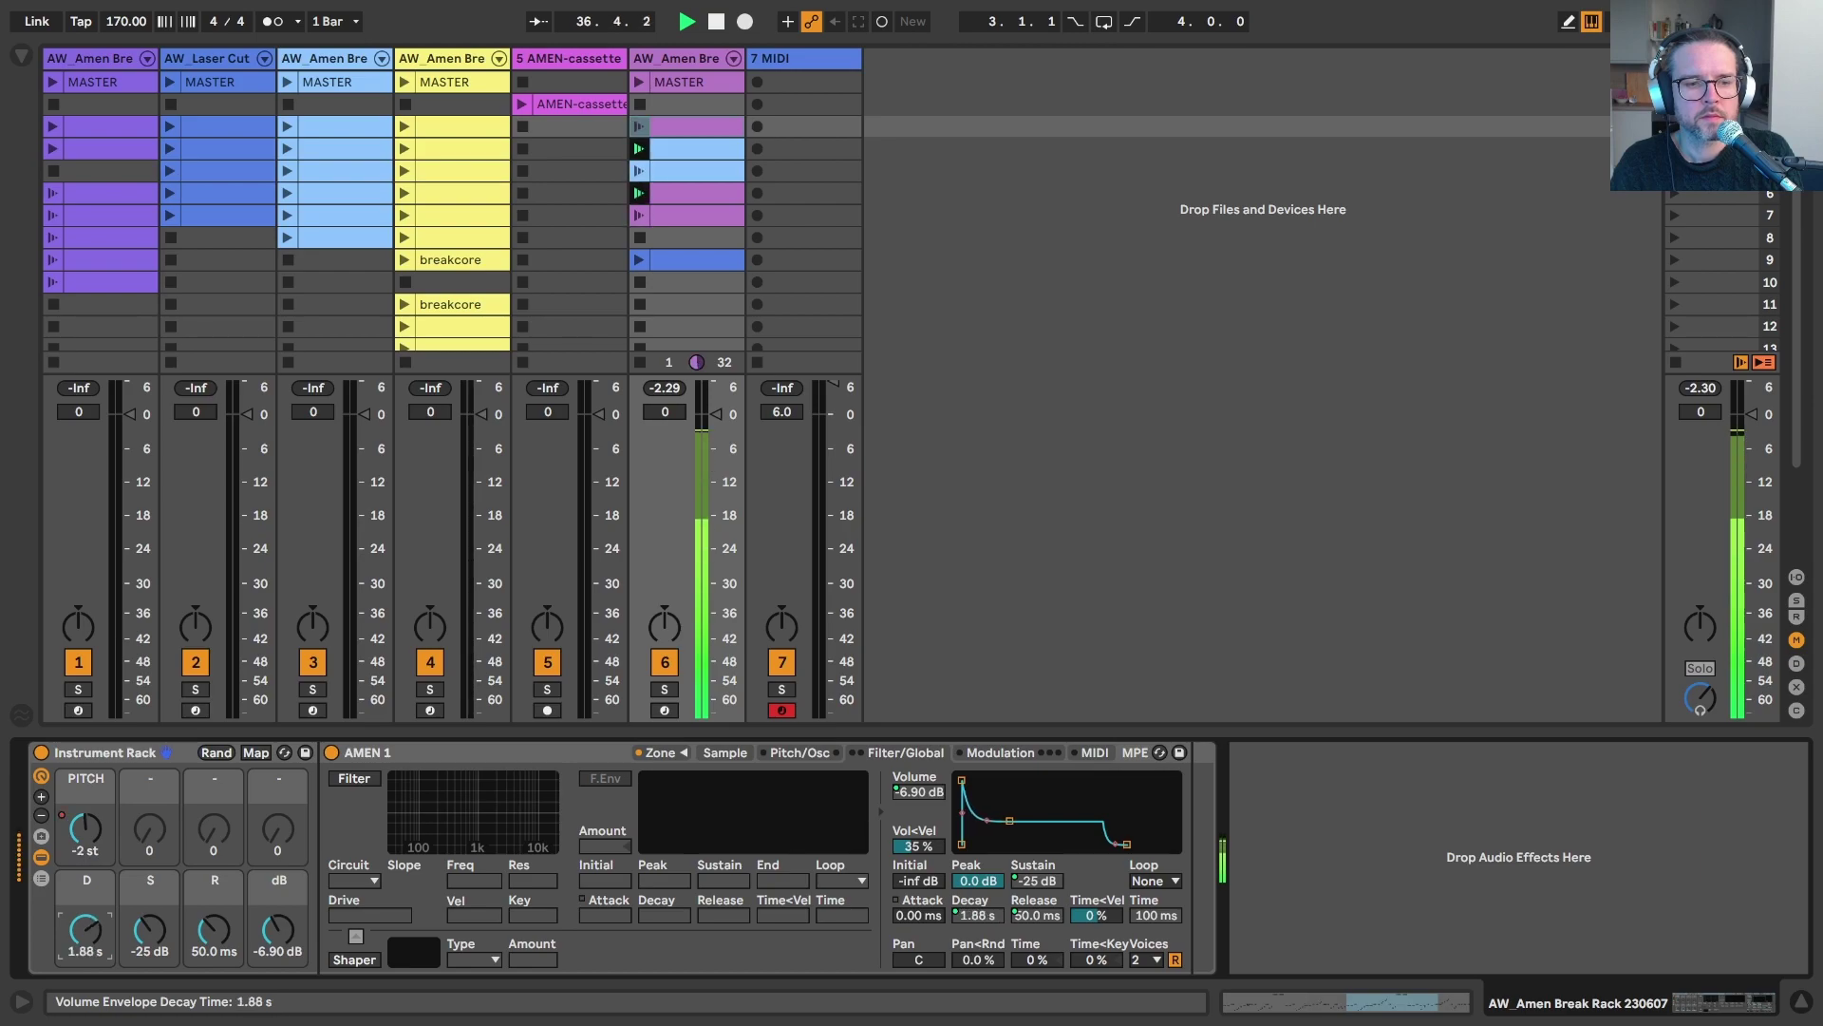
Add Chorus-Ensemble after the rack with a 2.11 Hz rate, 50% amount, 50% feedback and 20% dry/wet.
key(super+alt+b)
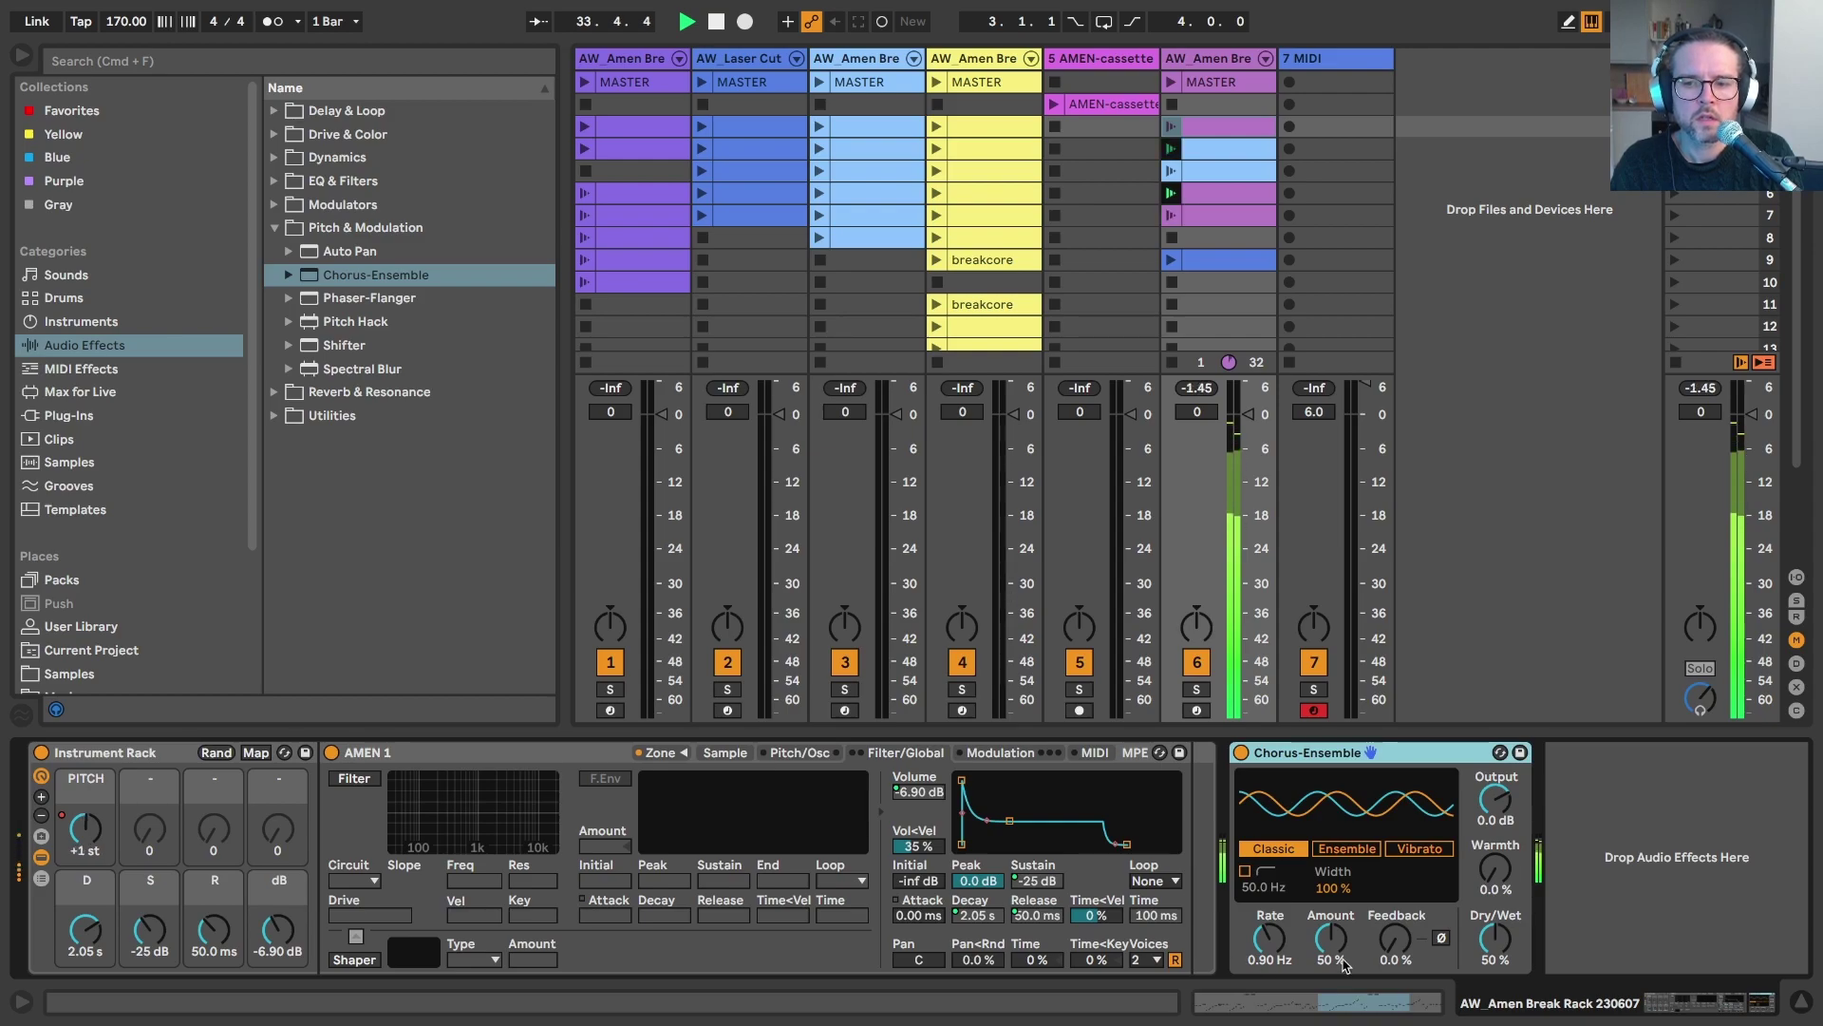
drag(1329, 938, 1329, 984)
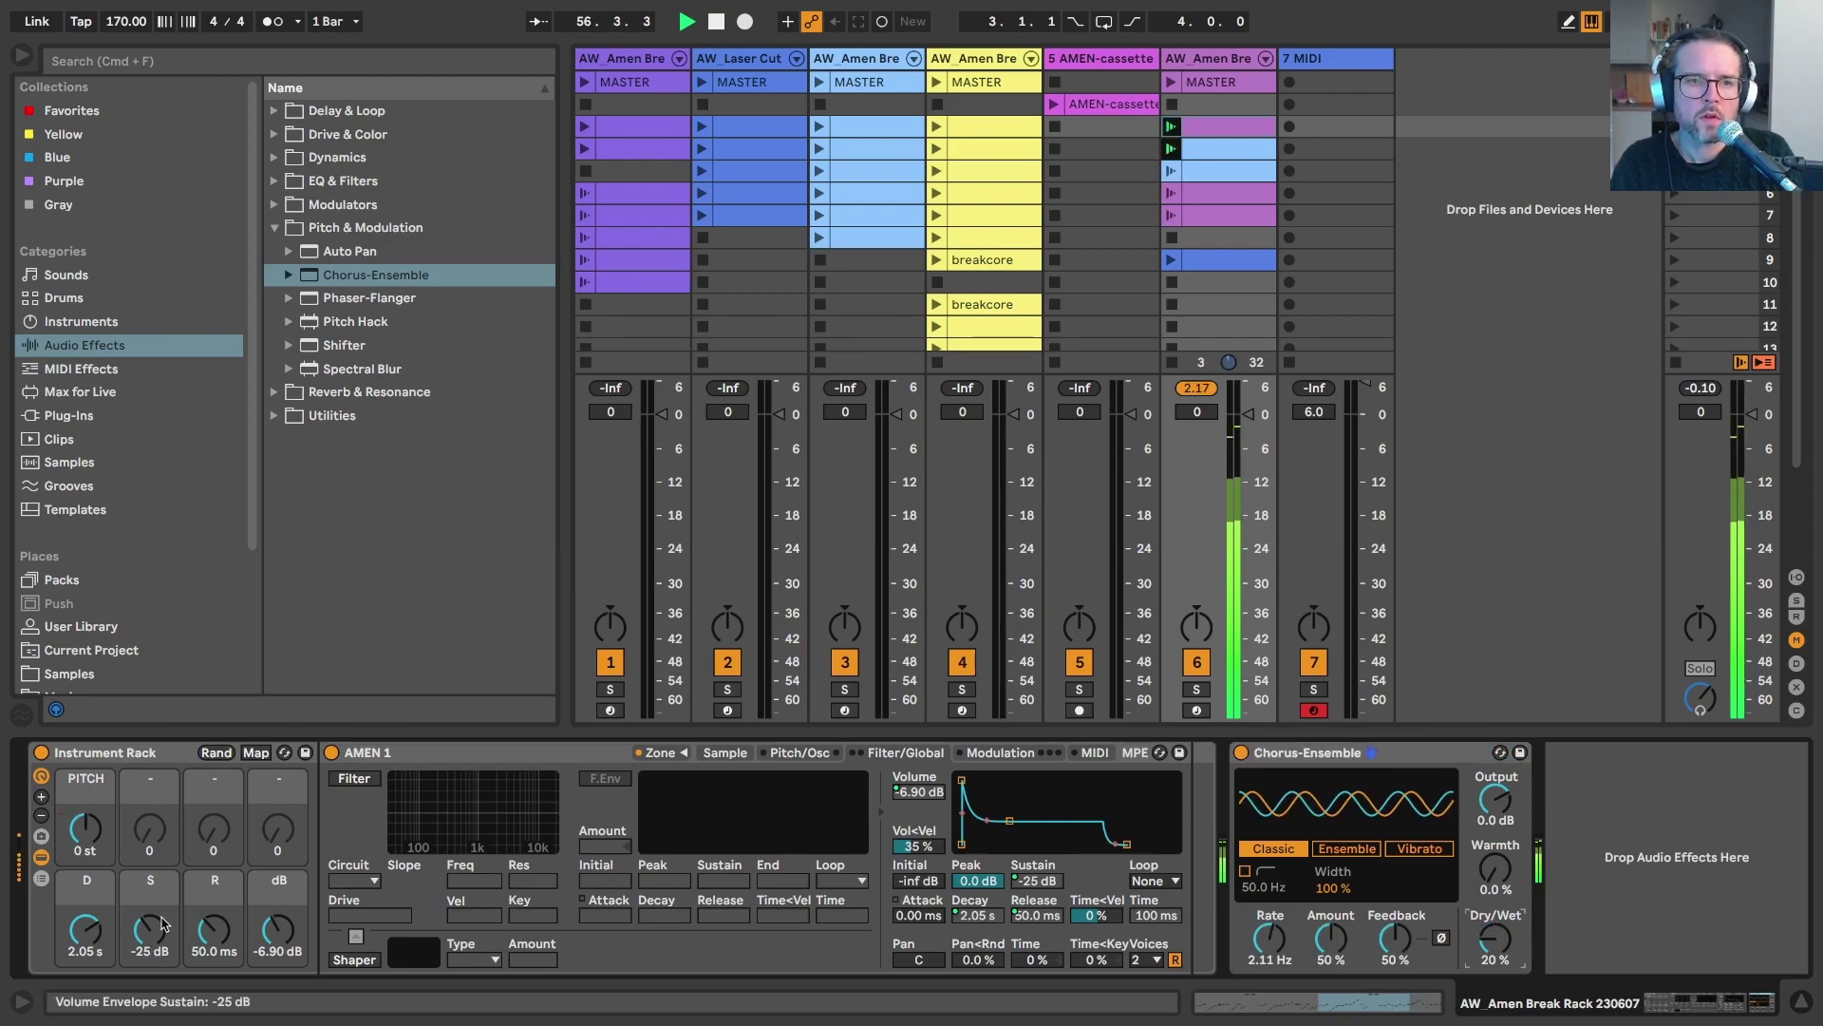
Add Echo after Chorus-Ensemble, with 0% feedback, 9.5% dry/wet and Ping Pong mode.
click(275, 227)
click(274, 110)
drag(323, 181, 1637, 869)
drag(1151, 941, 1151, 997)
key(space)
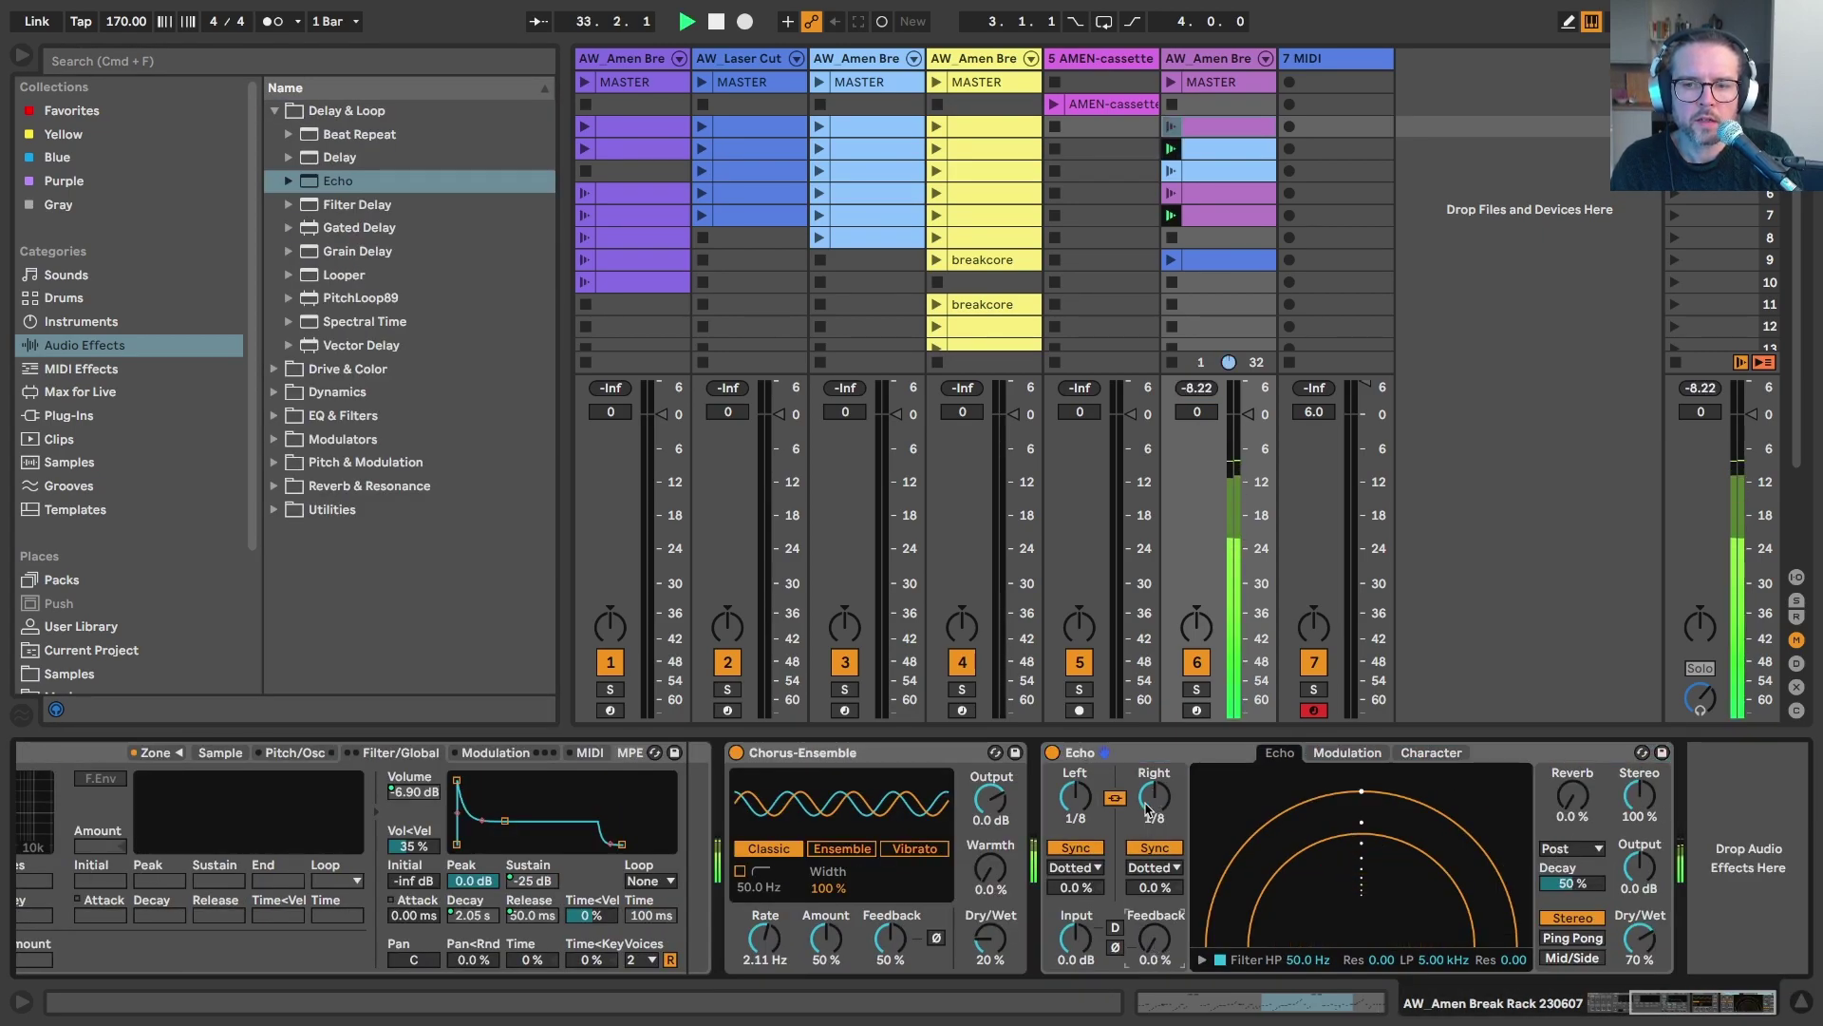
drag(1640, 938, 1640, 997)
click(1573, 937)
Change Echo's modulation waveform, set its filter to HP 730 Hz and LP 8.91 kHz, and lower dry/wet to 2.0%.
click(1348, 752)
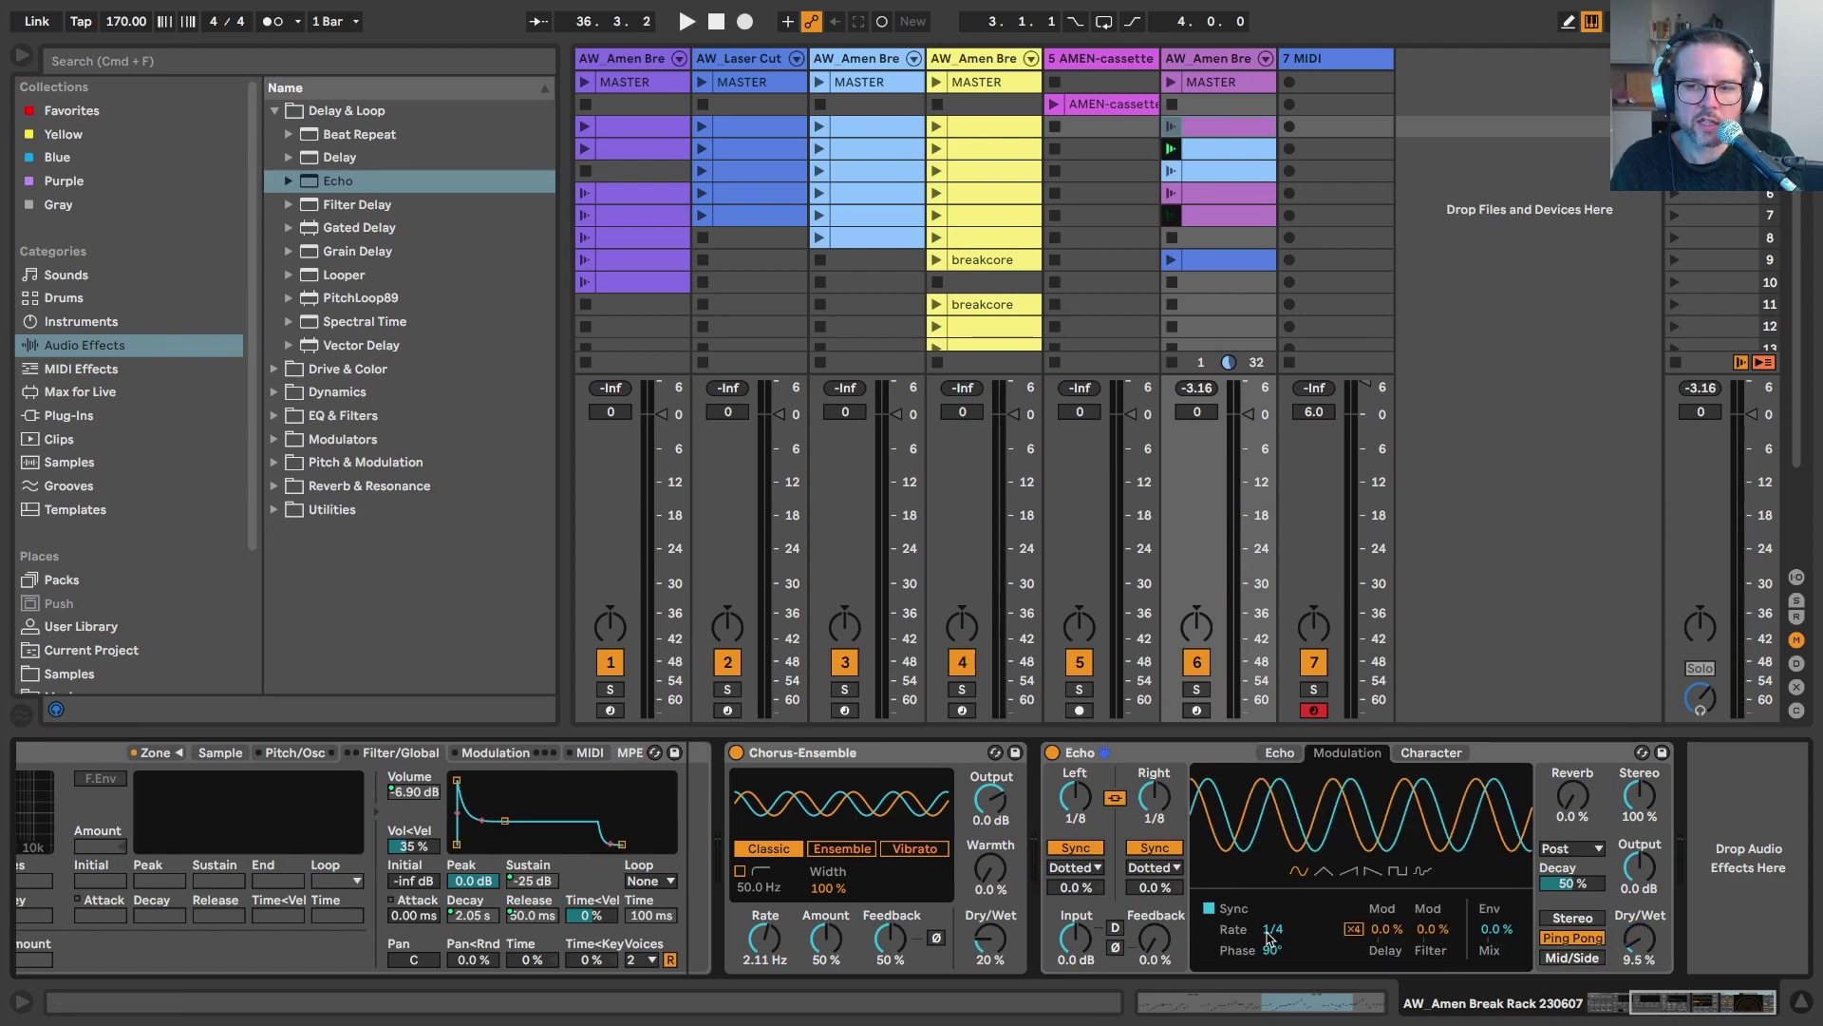
click(1426, 873)
click(1399, 873)
key(space)
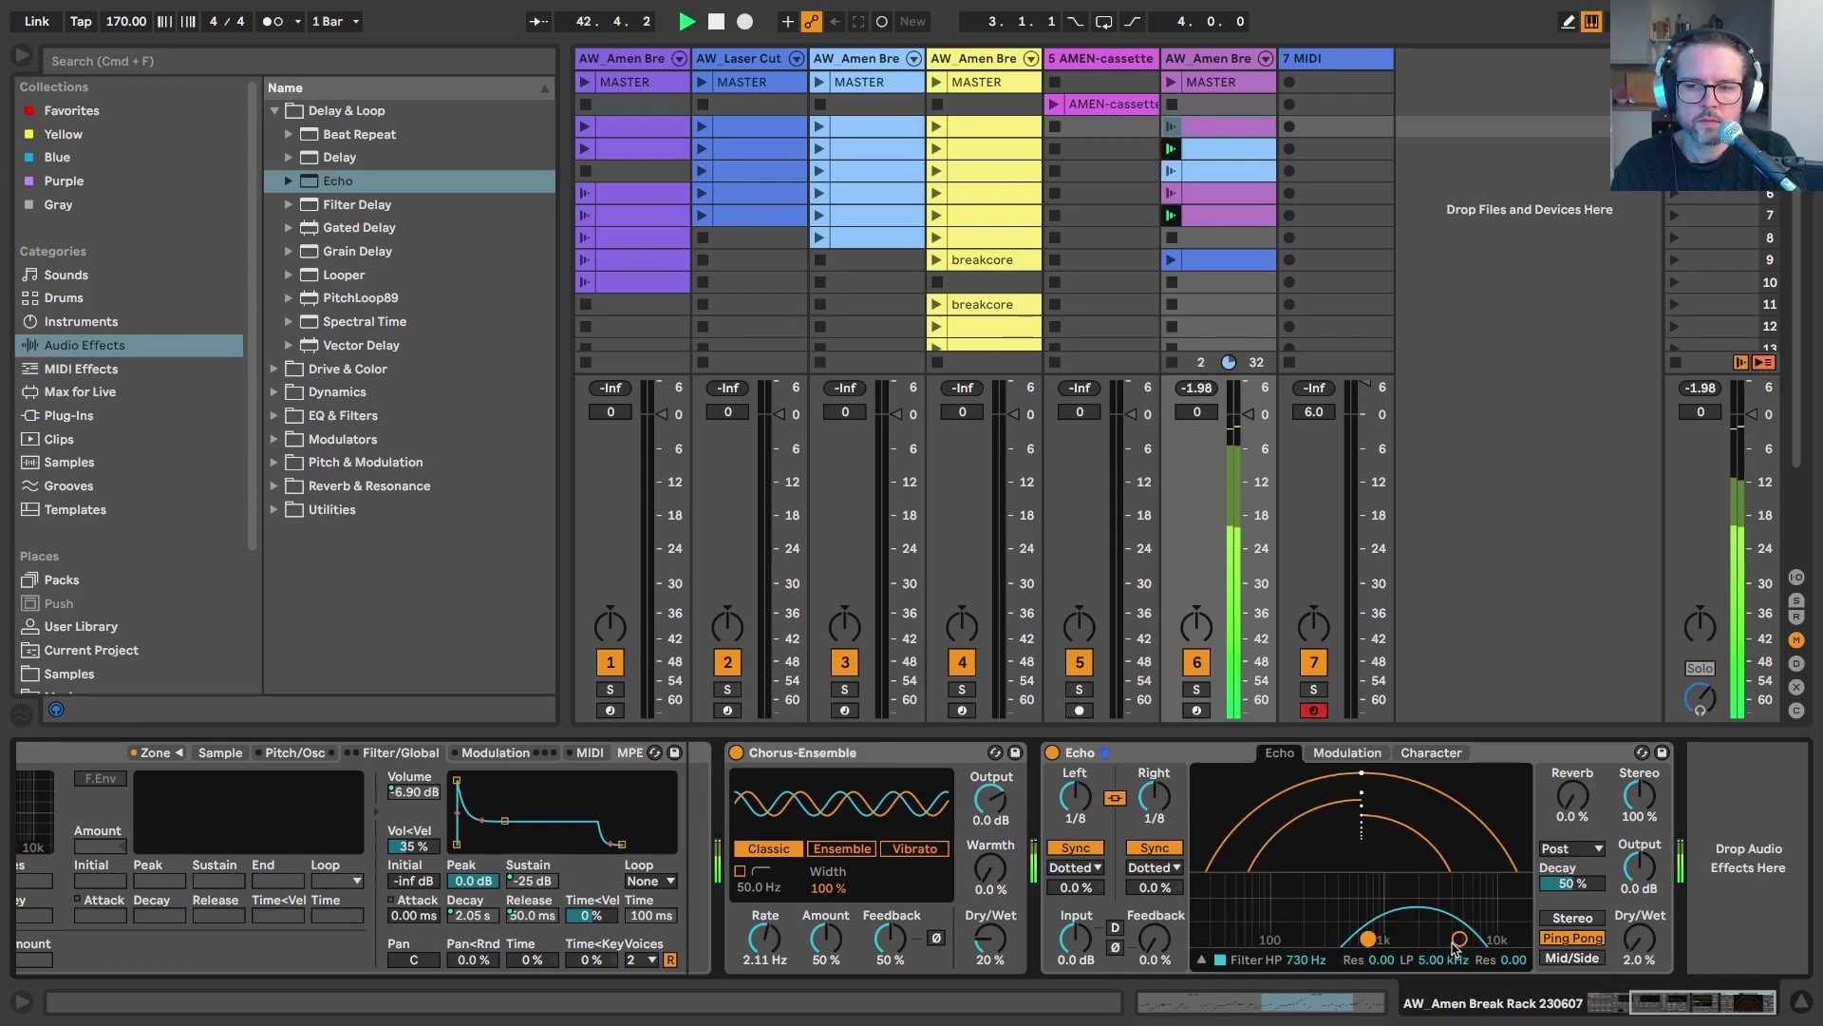
drag(1453, 947, 1474, 946)
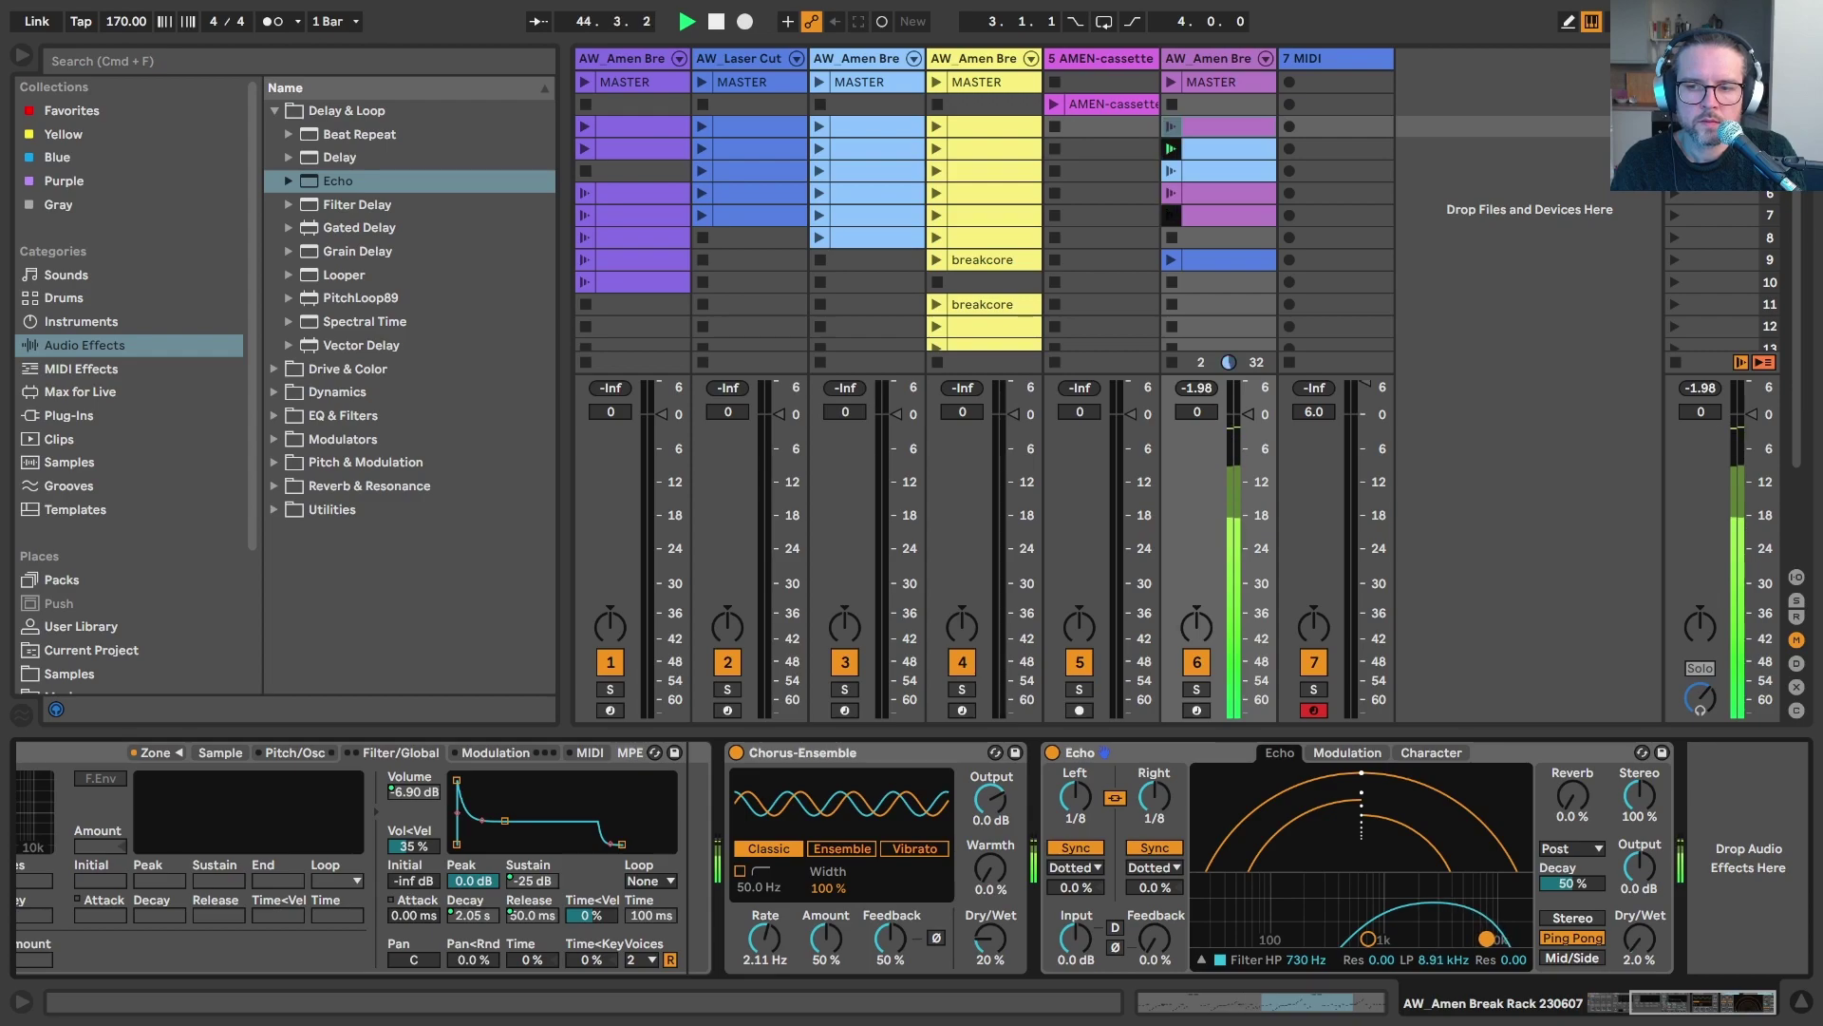
click(1348, 752)
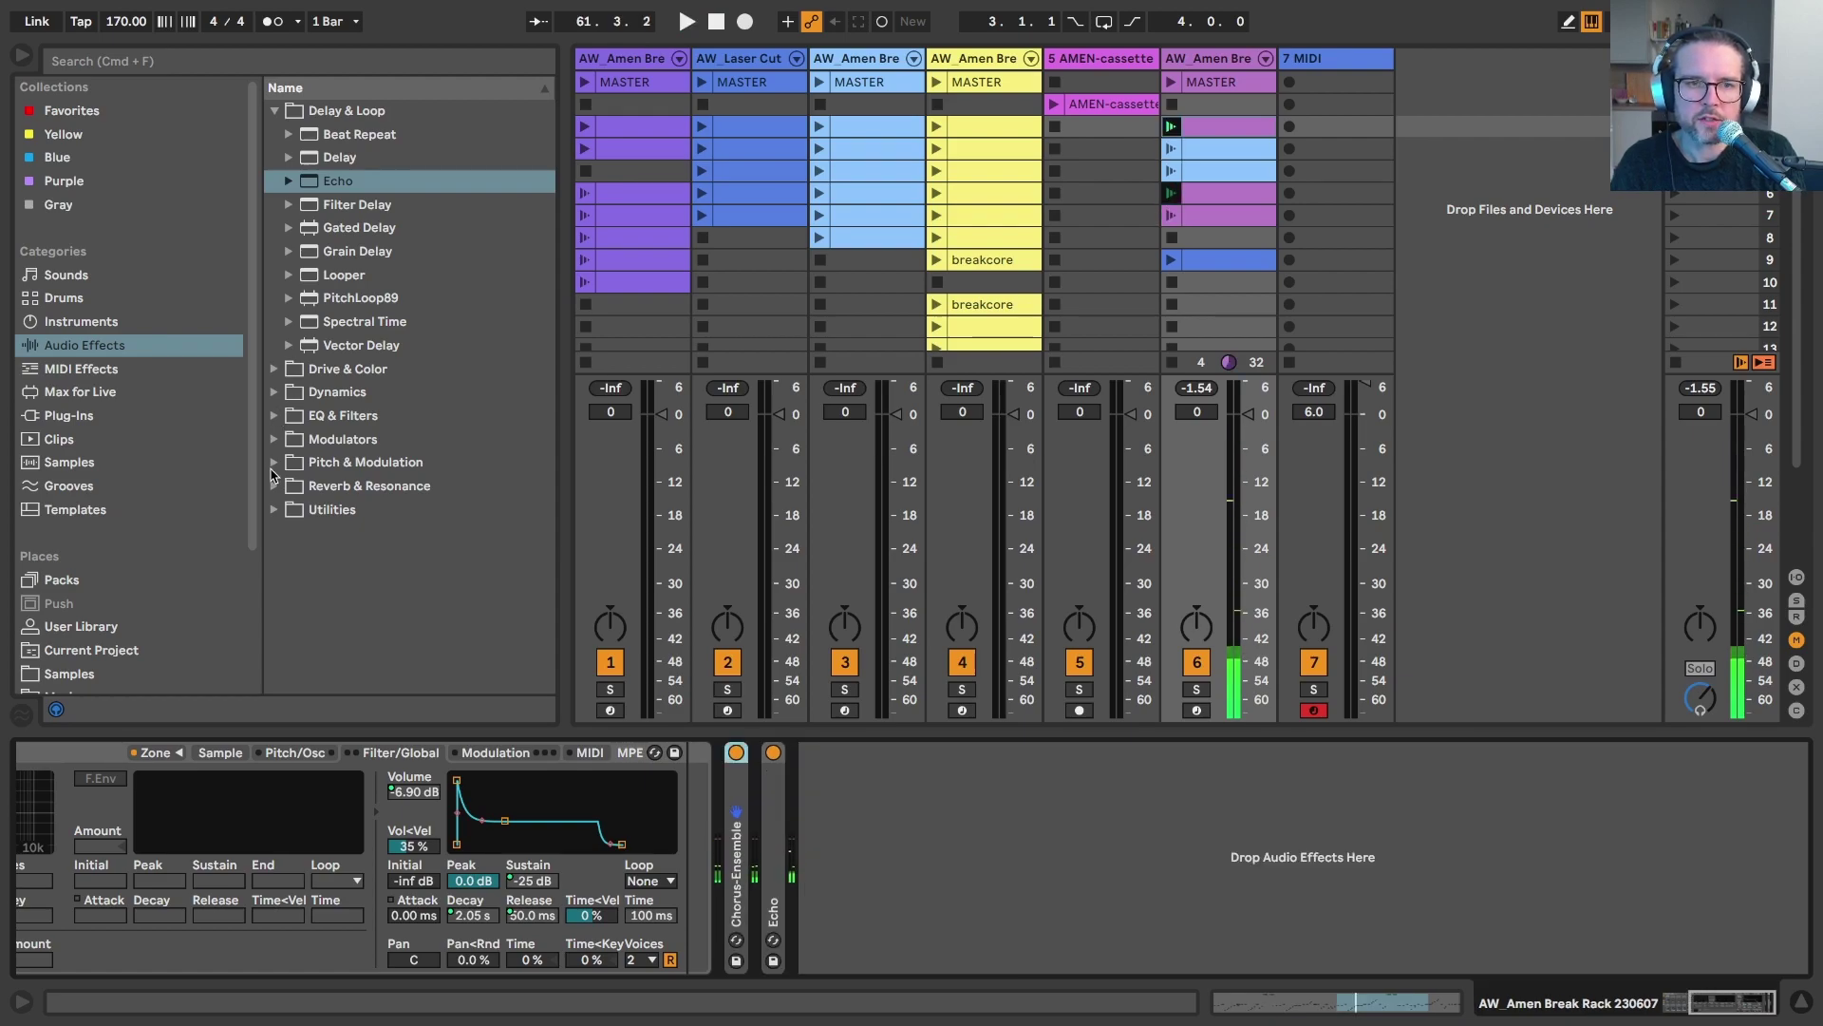
Add Phaser-Flanger after Echo and switch it to Flanger mode.
click(272, 463)
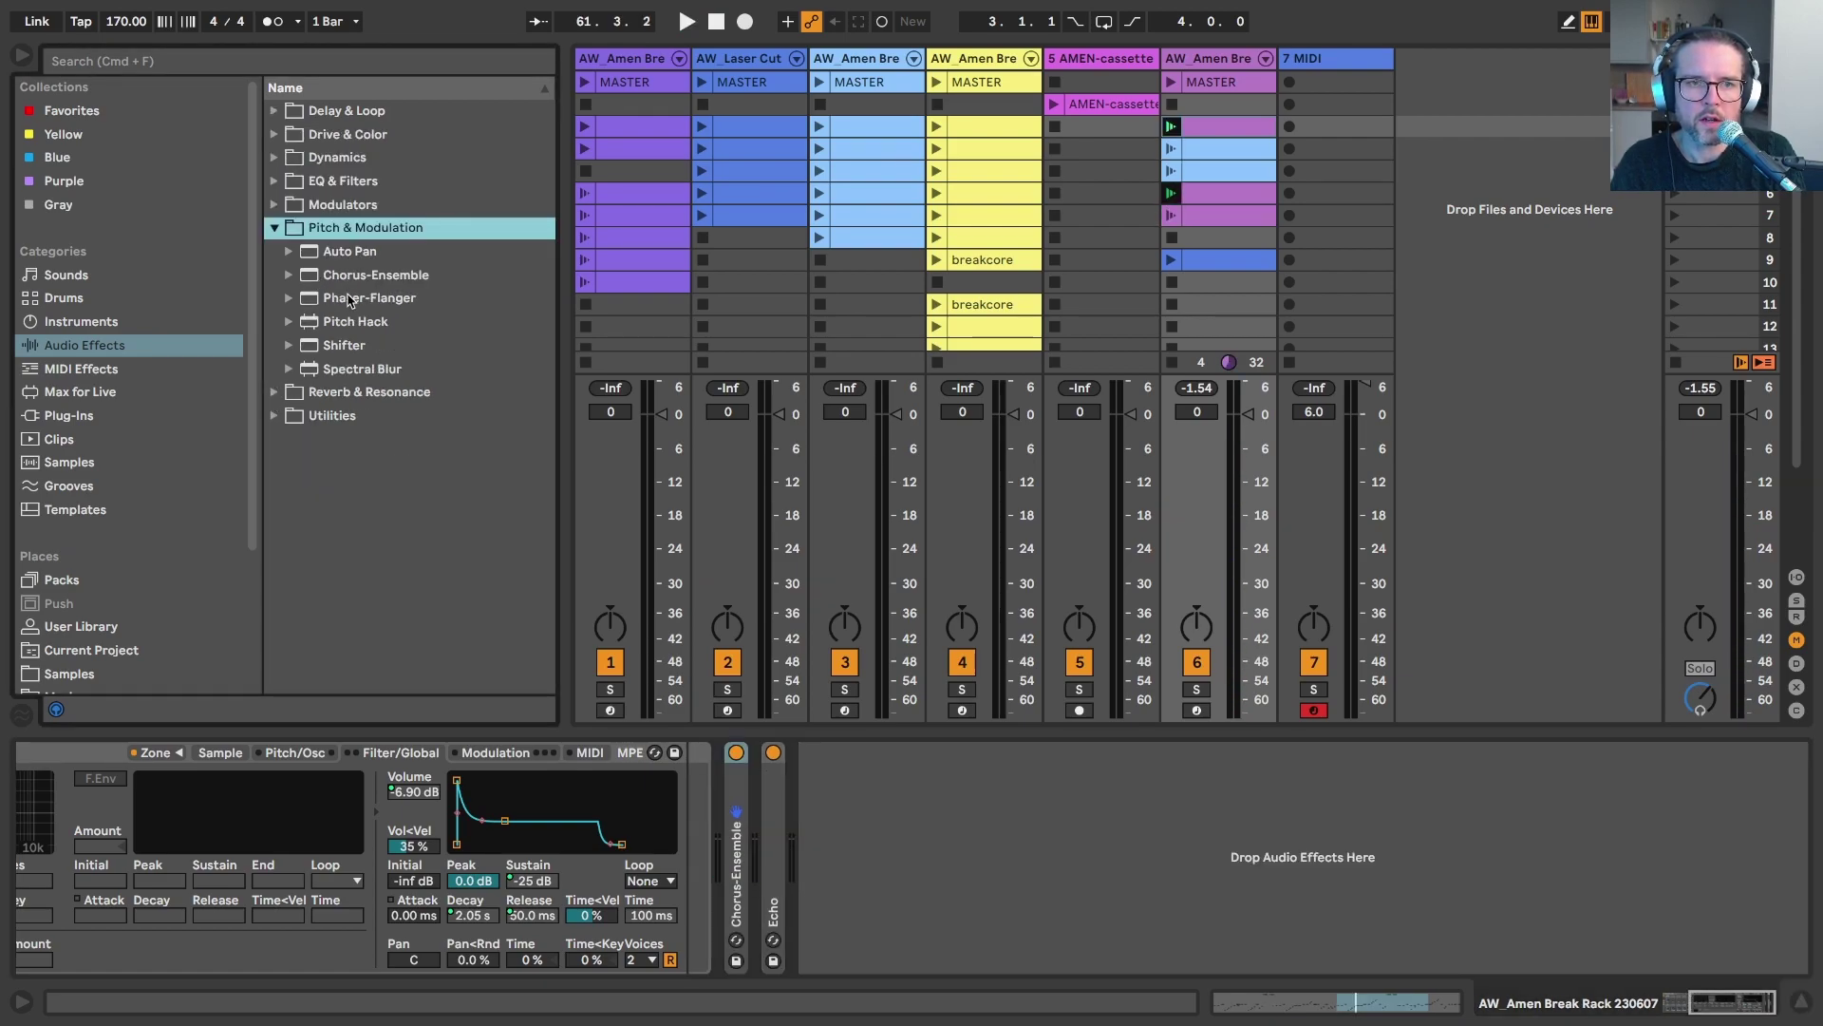
drag(347, 301, 854, 911)
click(917, 851)
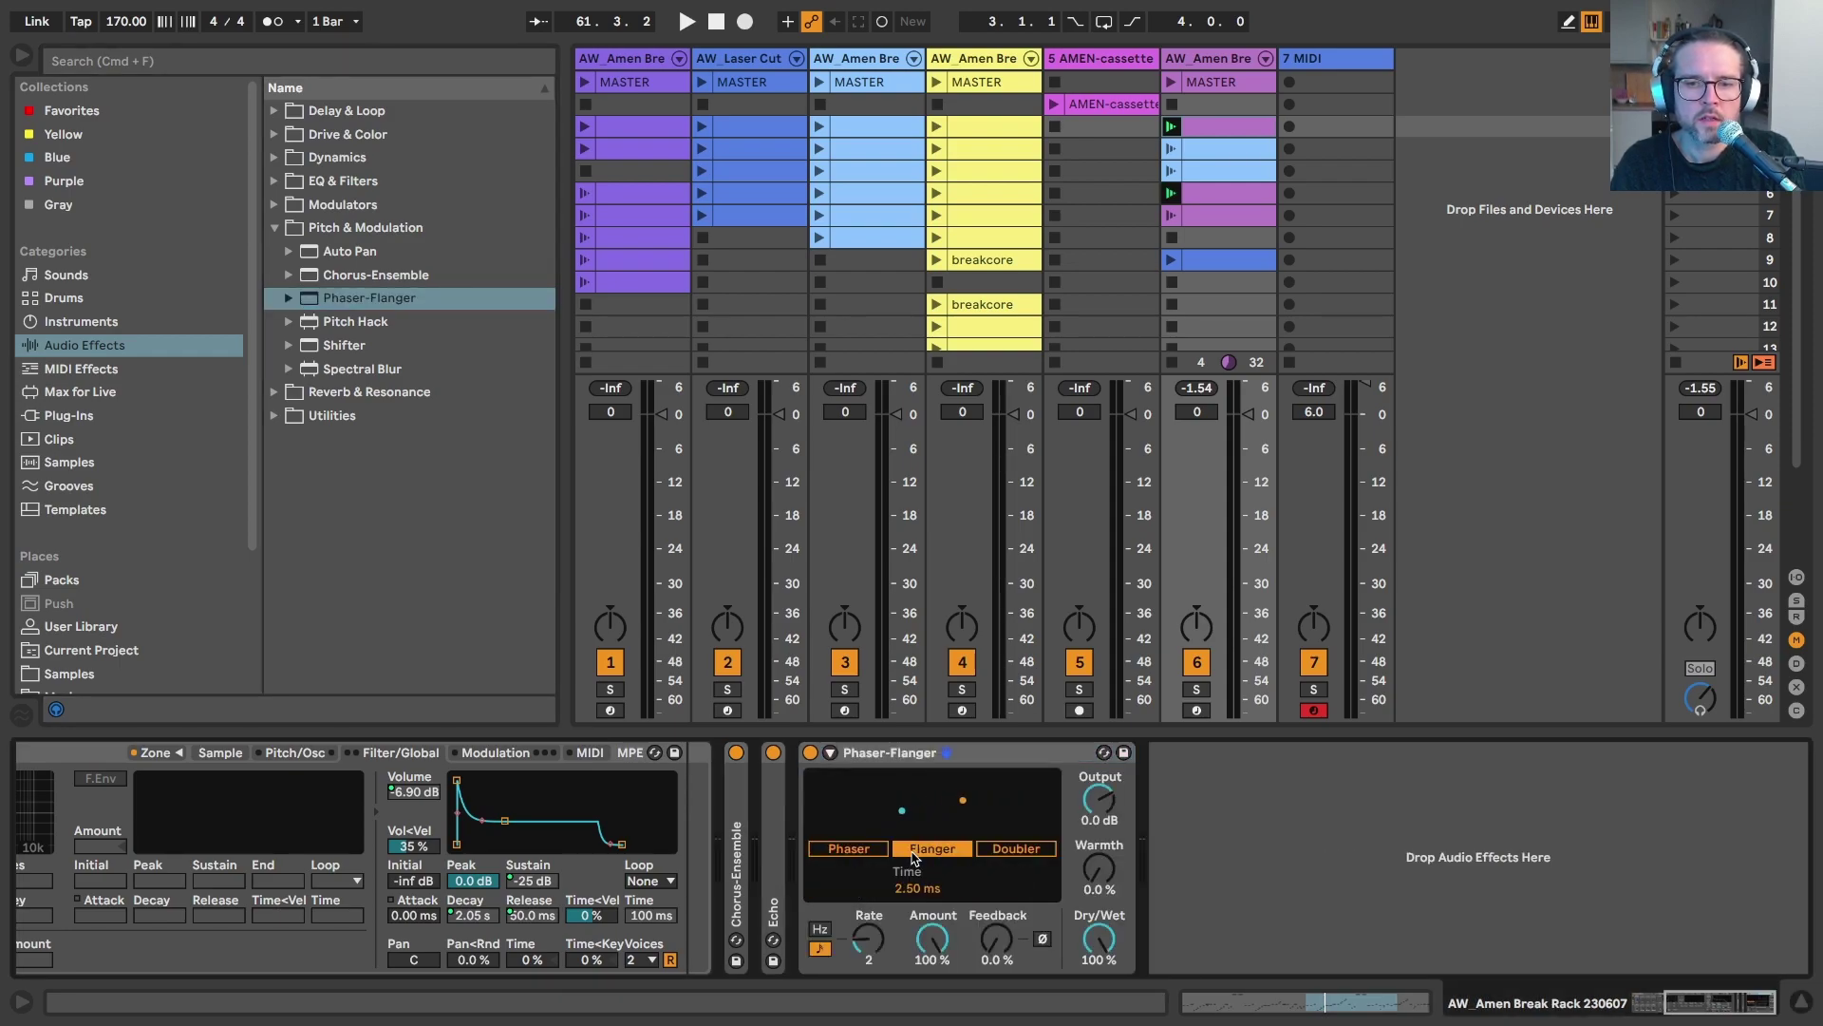
Expand Phaser-Flanger's settings and, while the loop plays, set its amount to 0%, time to 3.24 ms and feedback to 95%.
key(space)
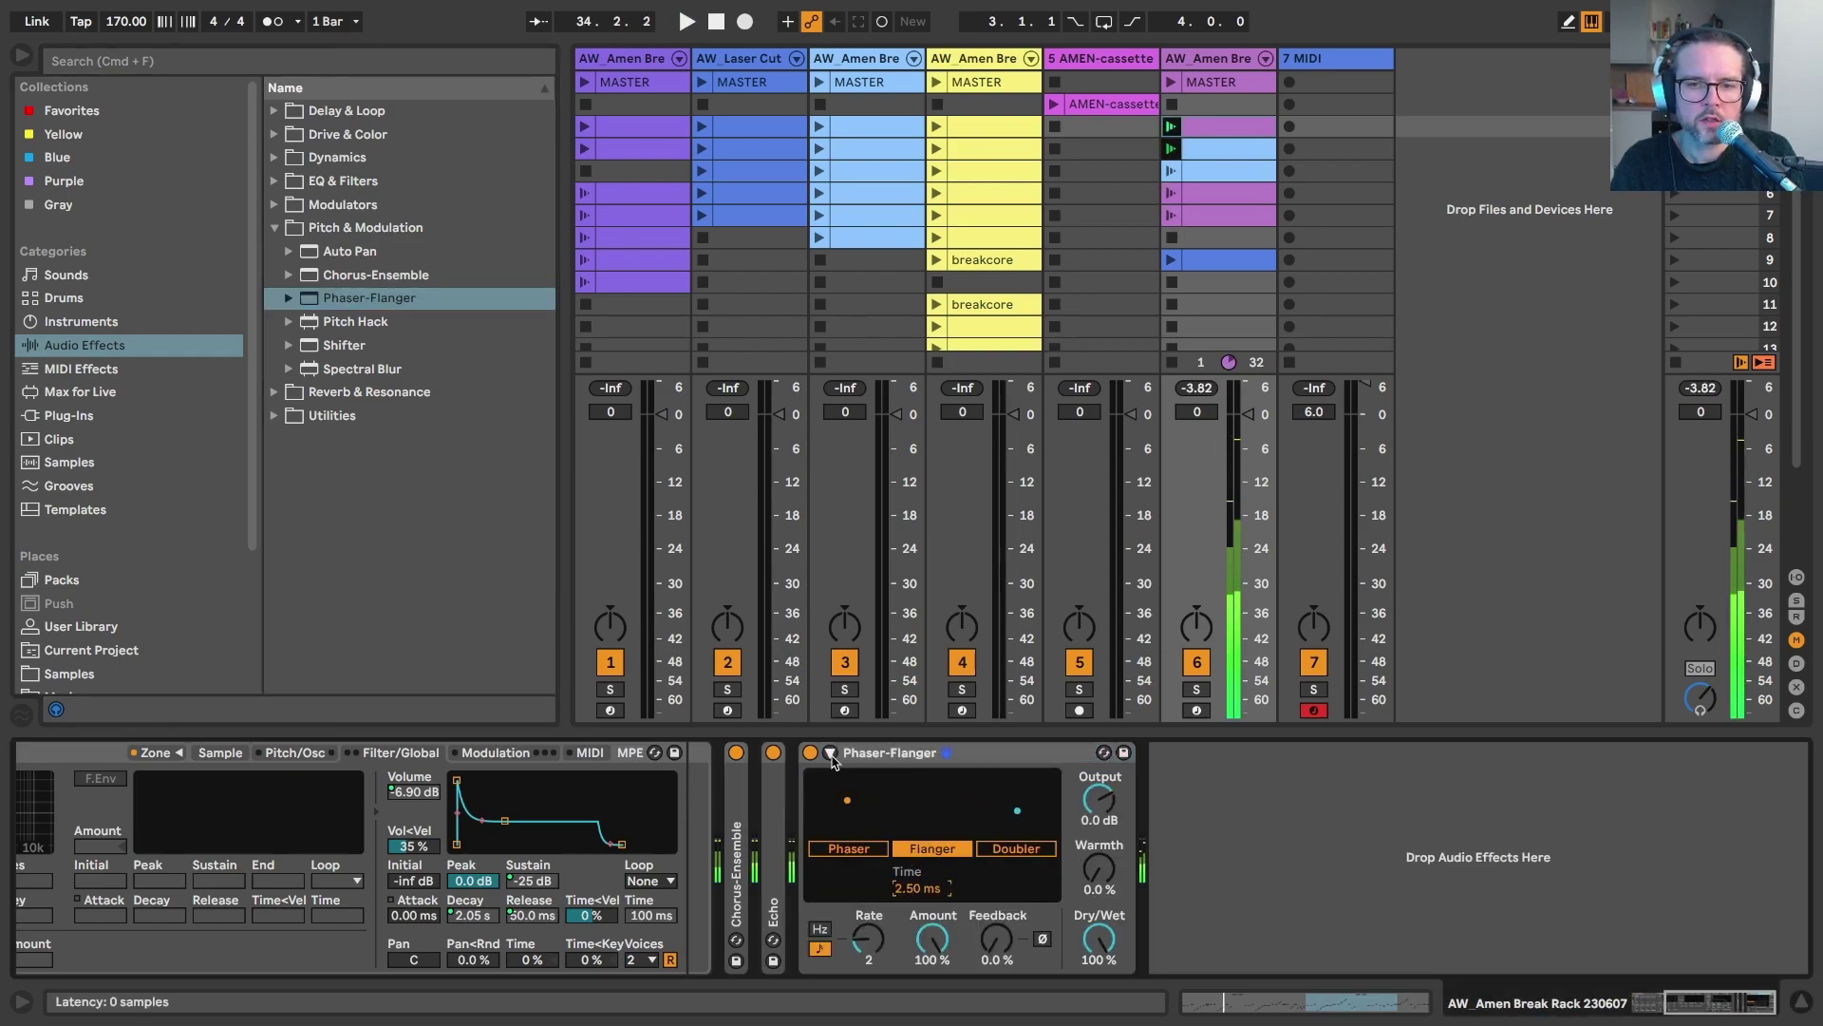
click(1076, 842)
drag(1167, 871, 1167, 950)
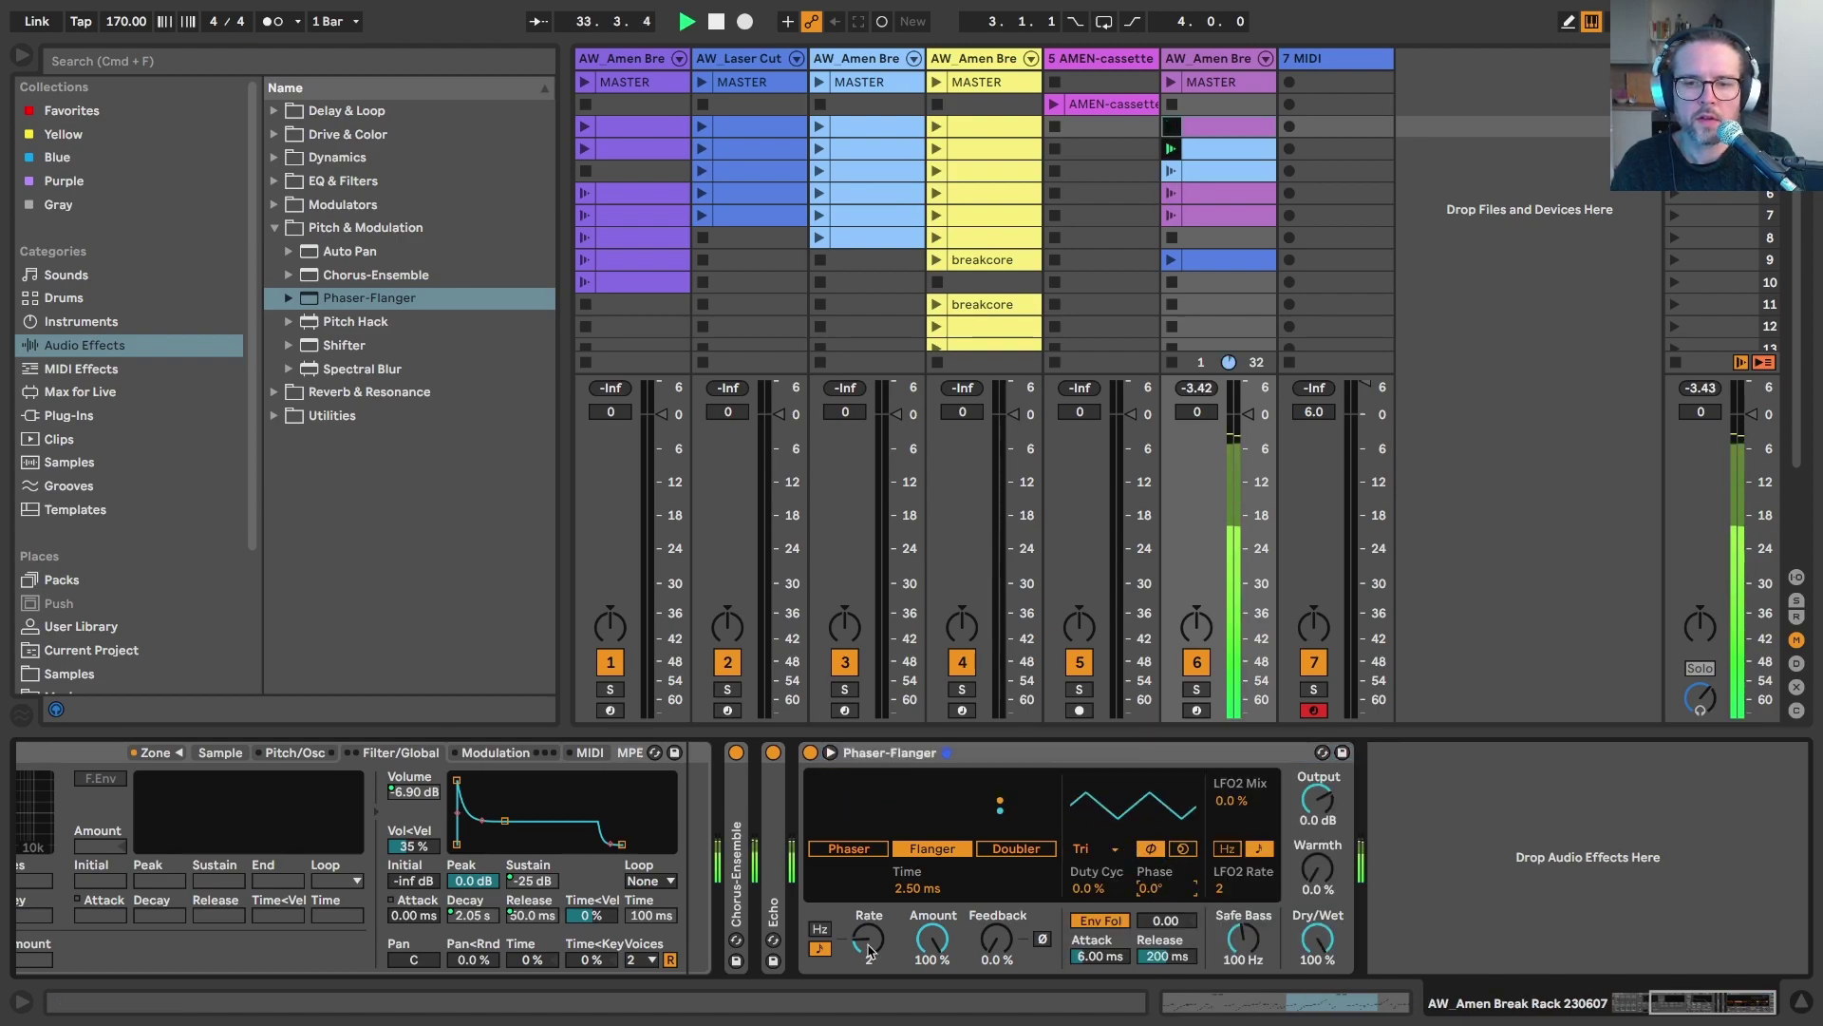
mouse_move(934, 942)
mouse_down()
mouse_move(933, 978)
mouse_move(935, 947)
mouse_up()
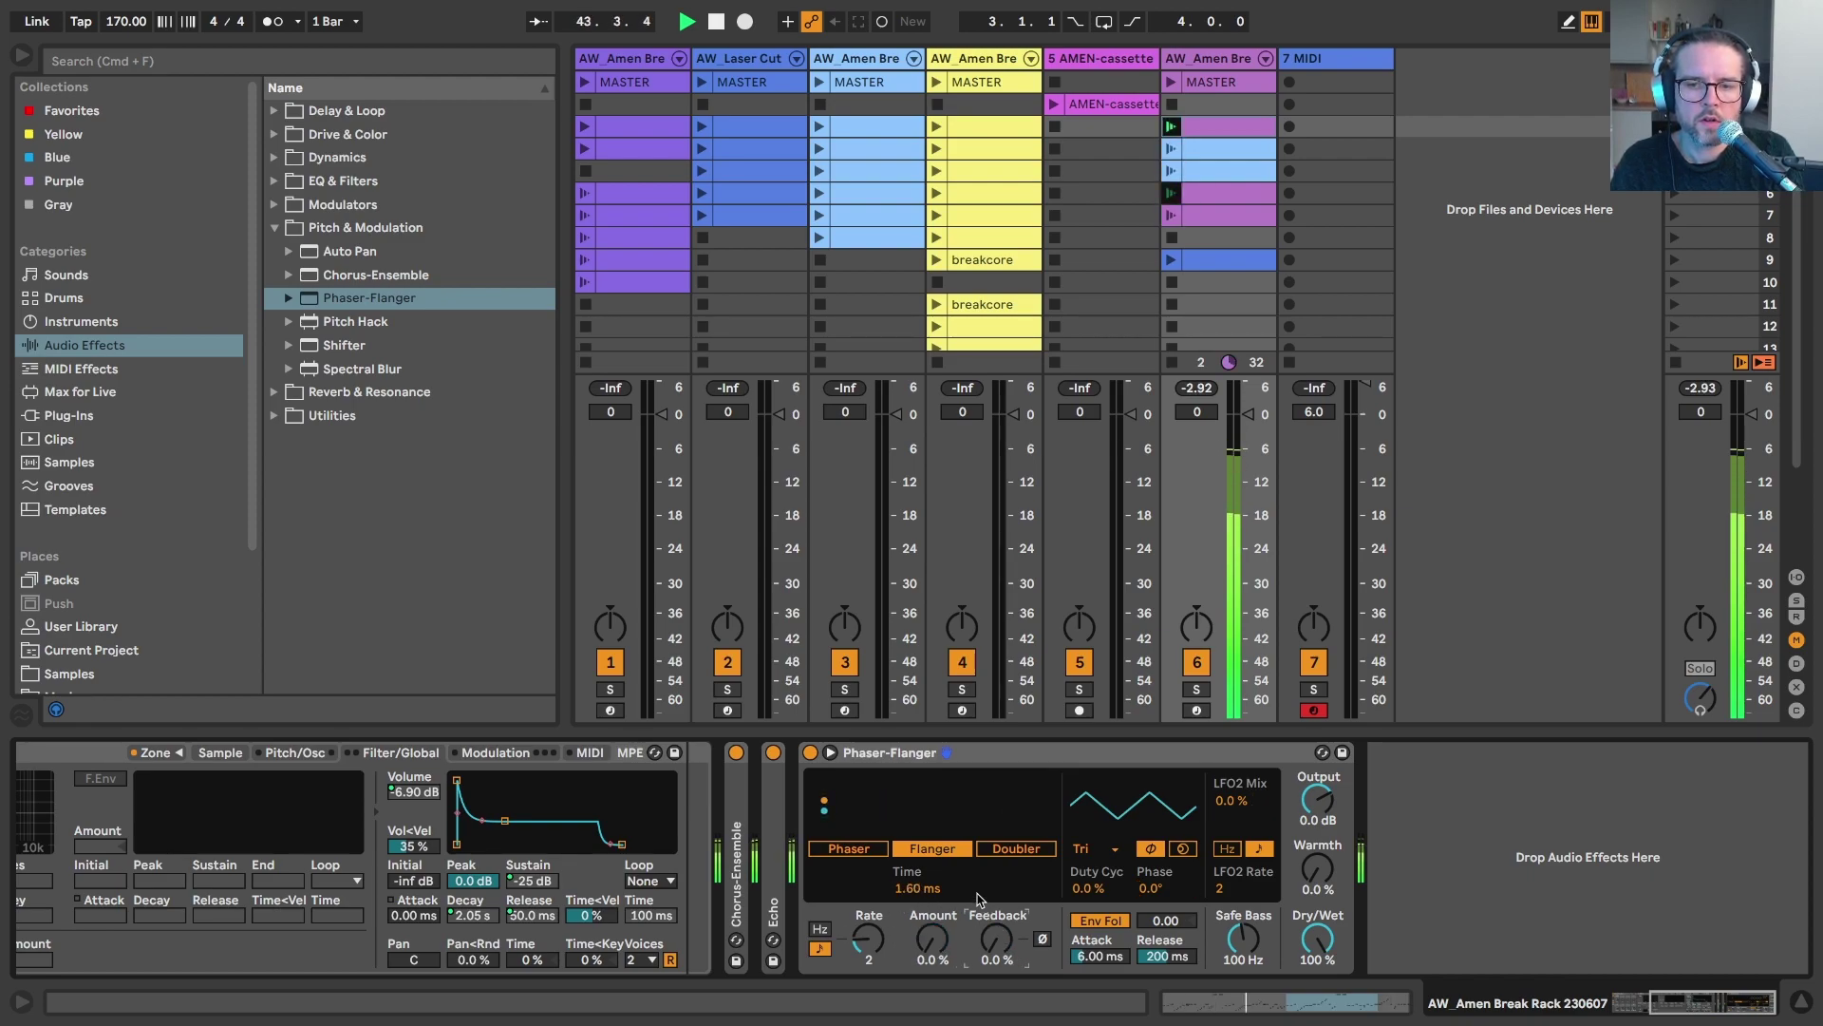
drag(996, 940, 996, 883)
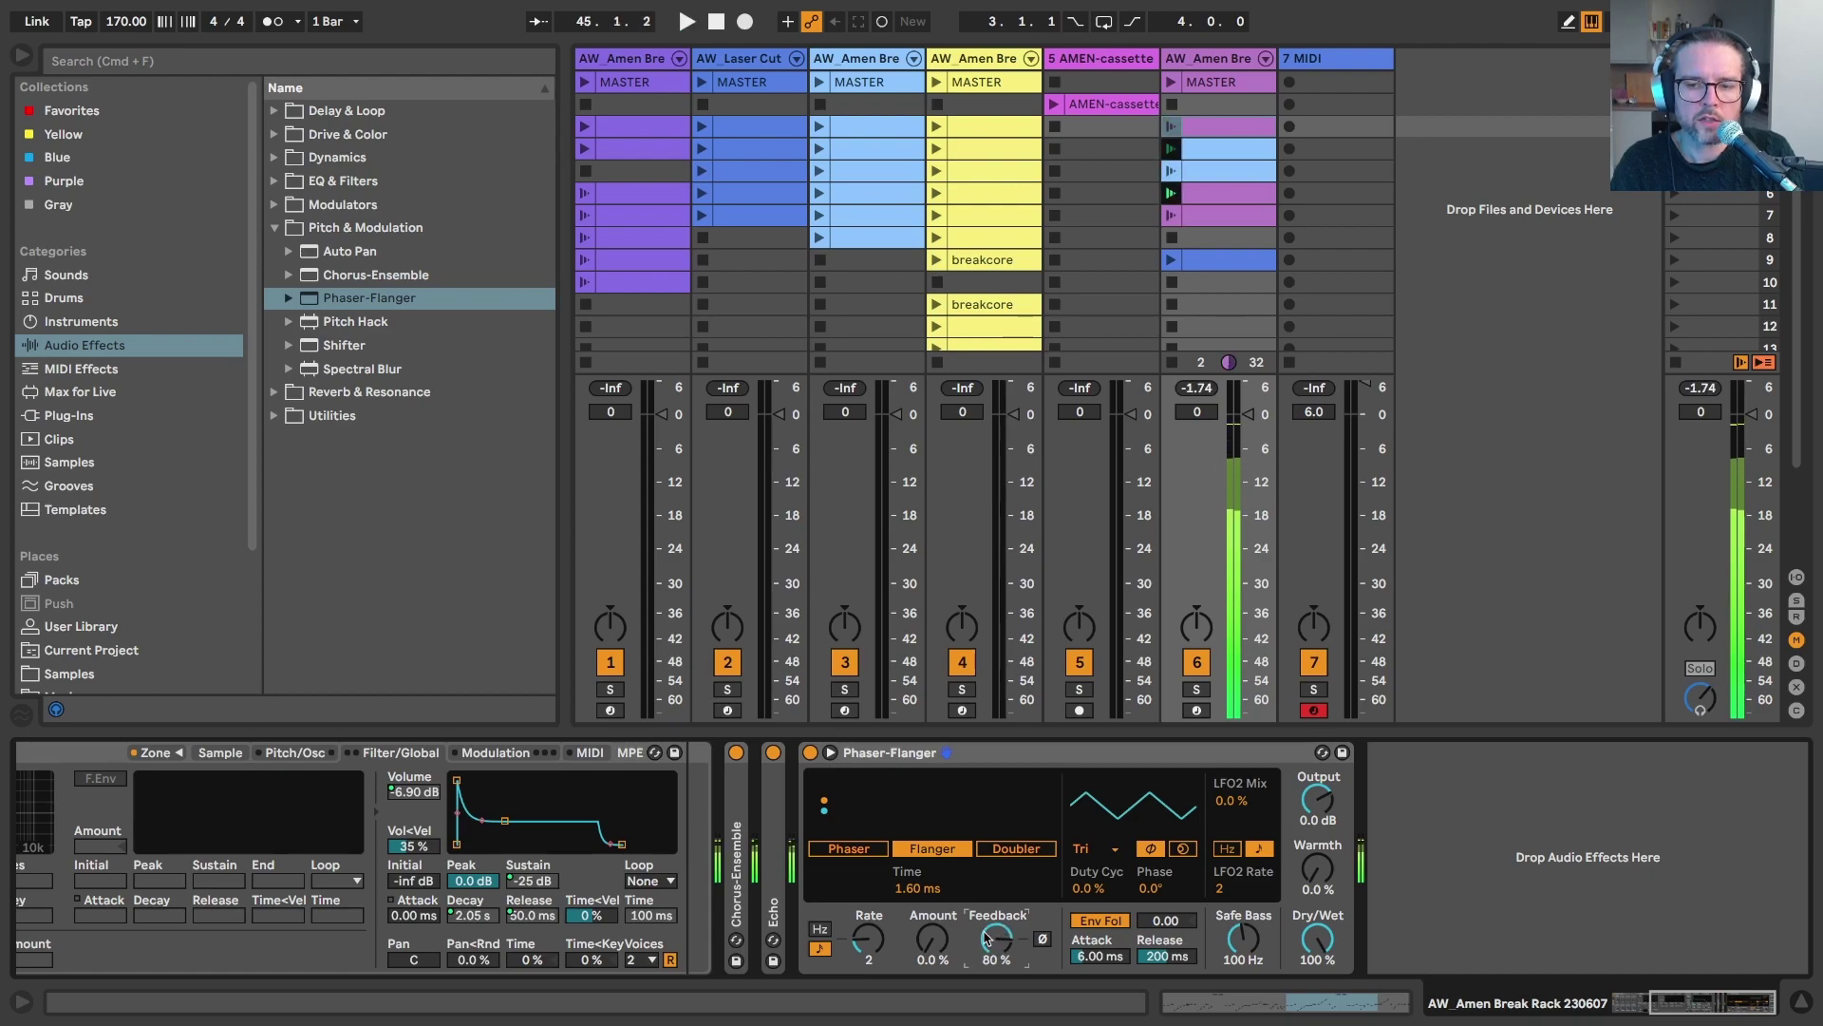
key(space)
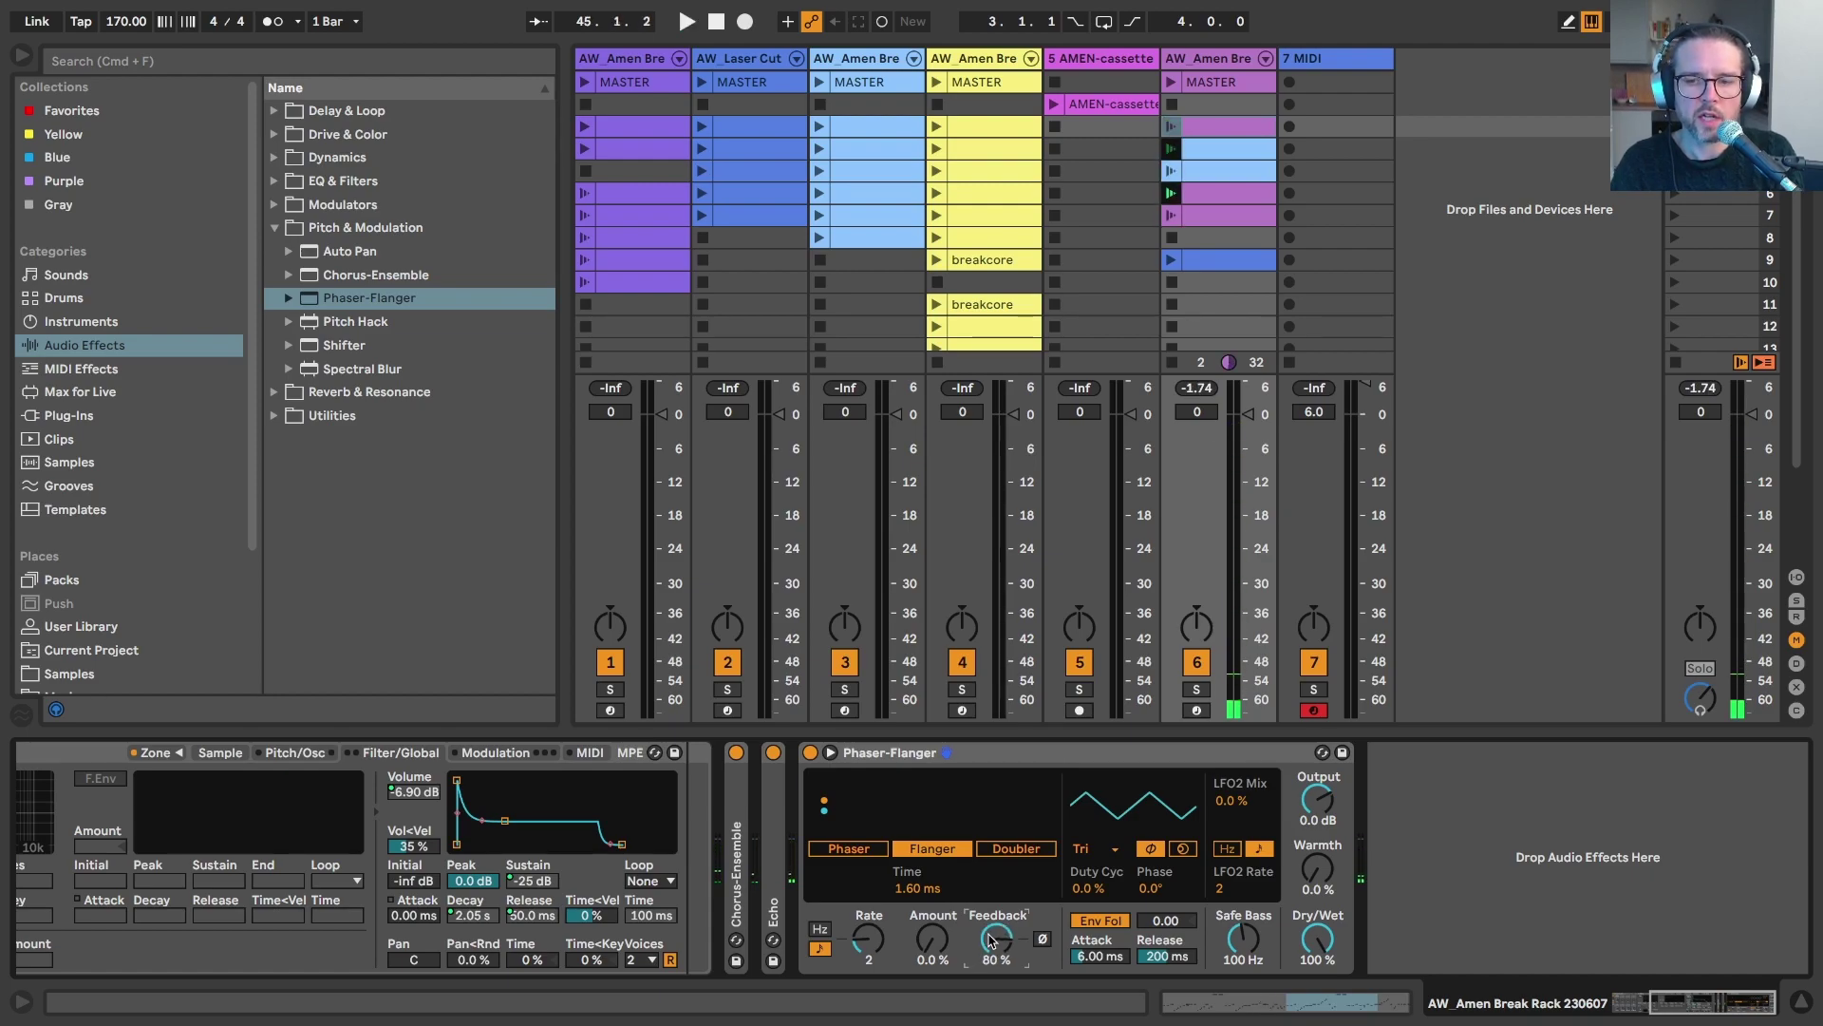
key(space)
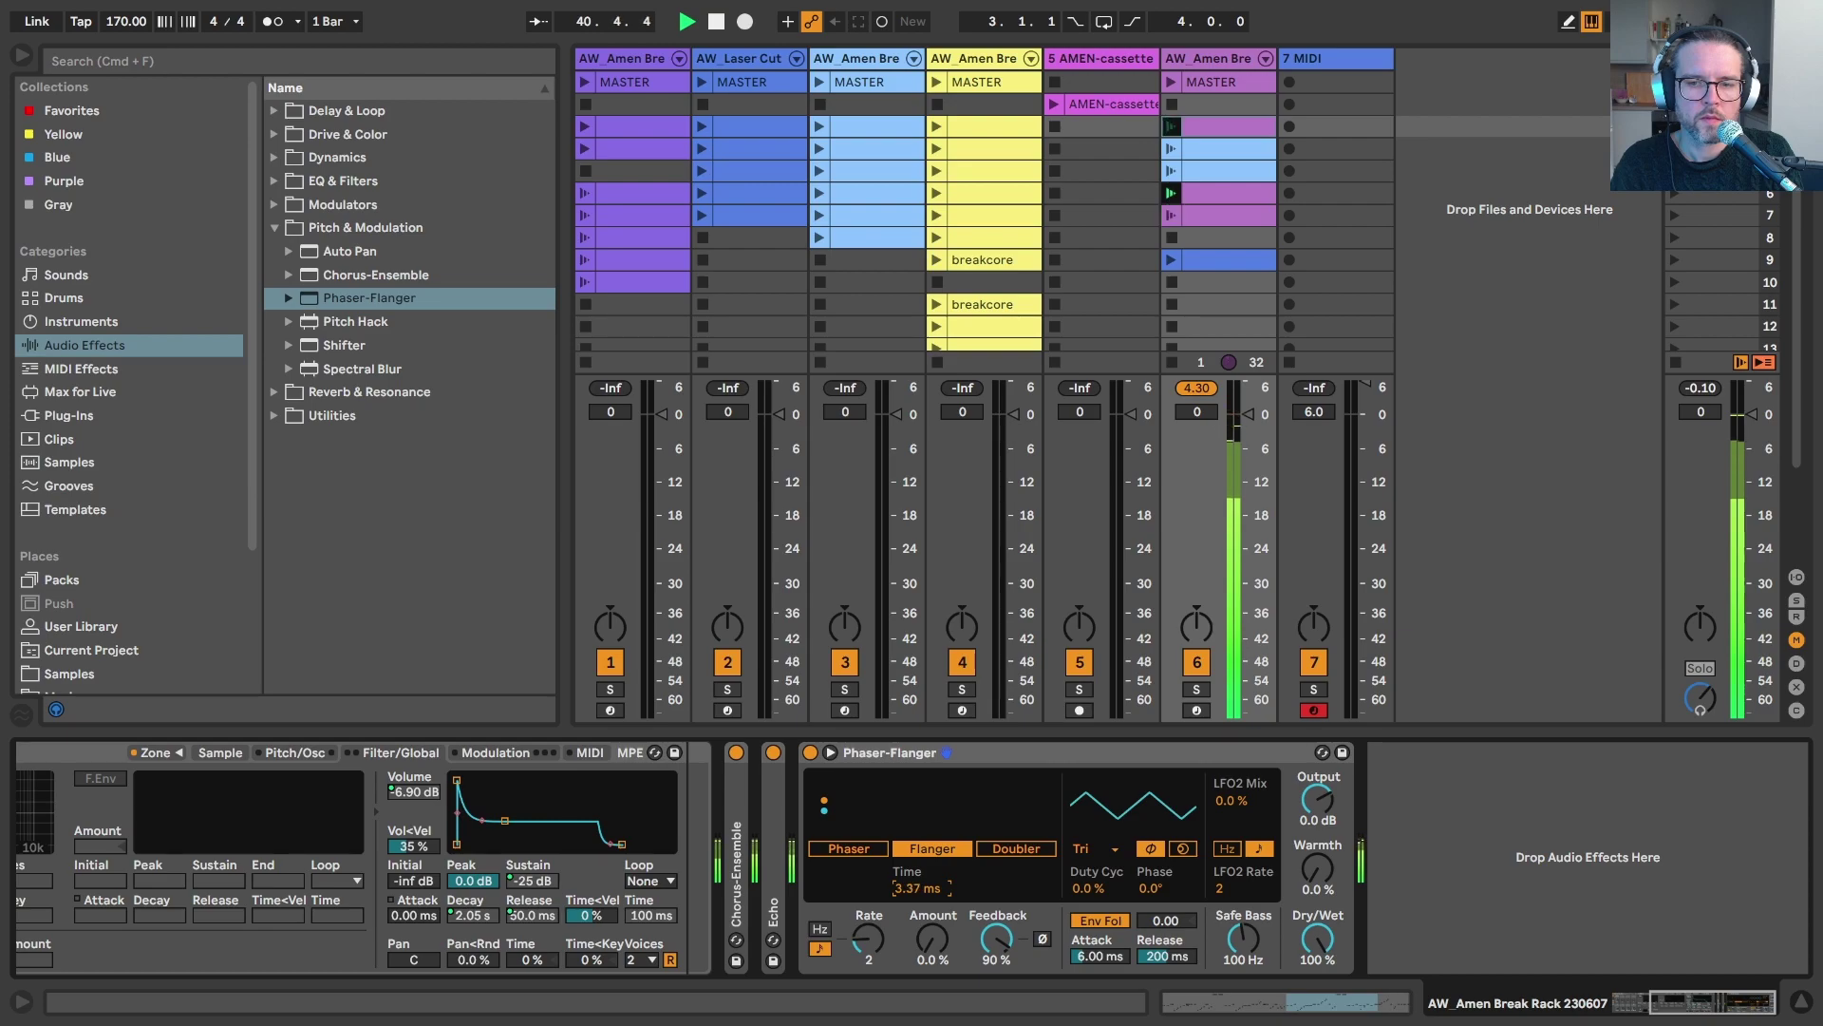
drag(905, 888, 905, 892)
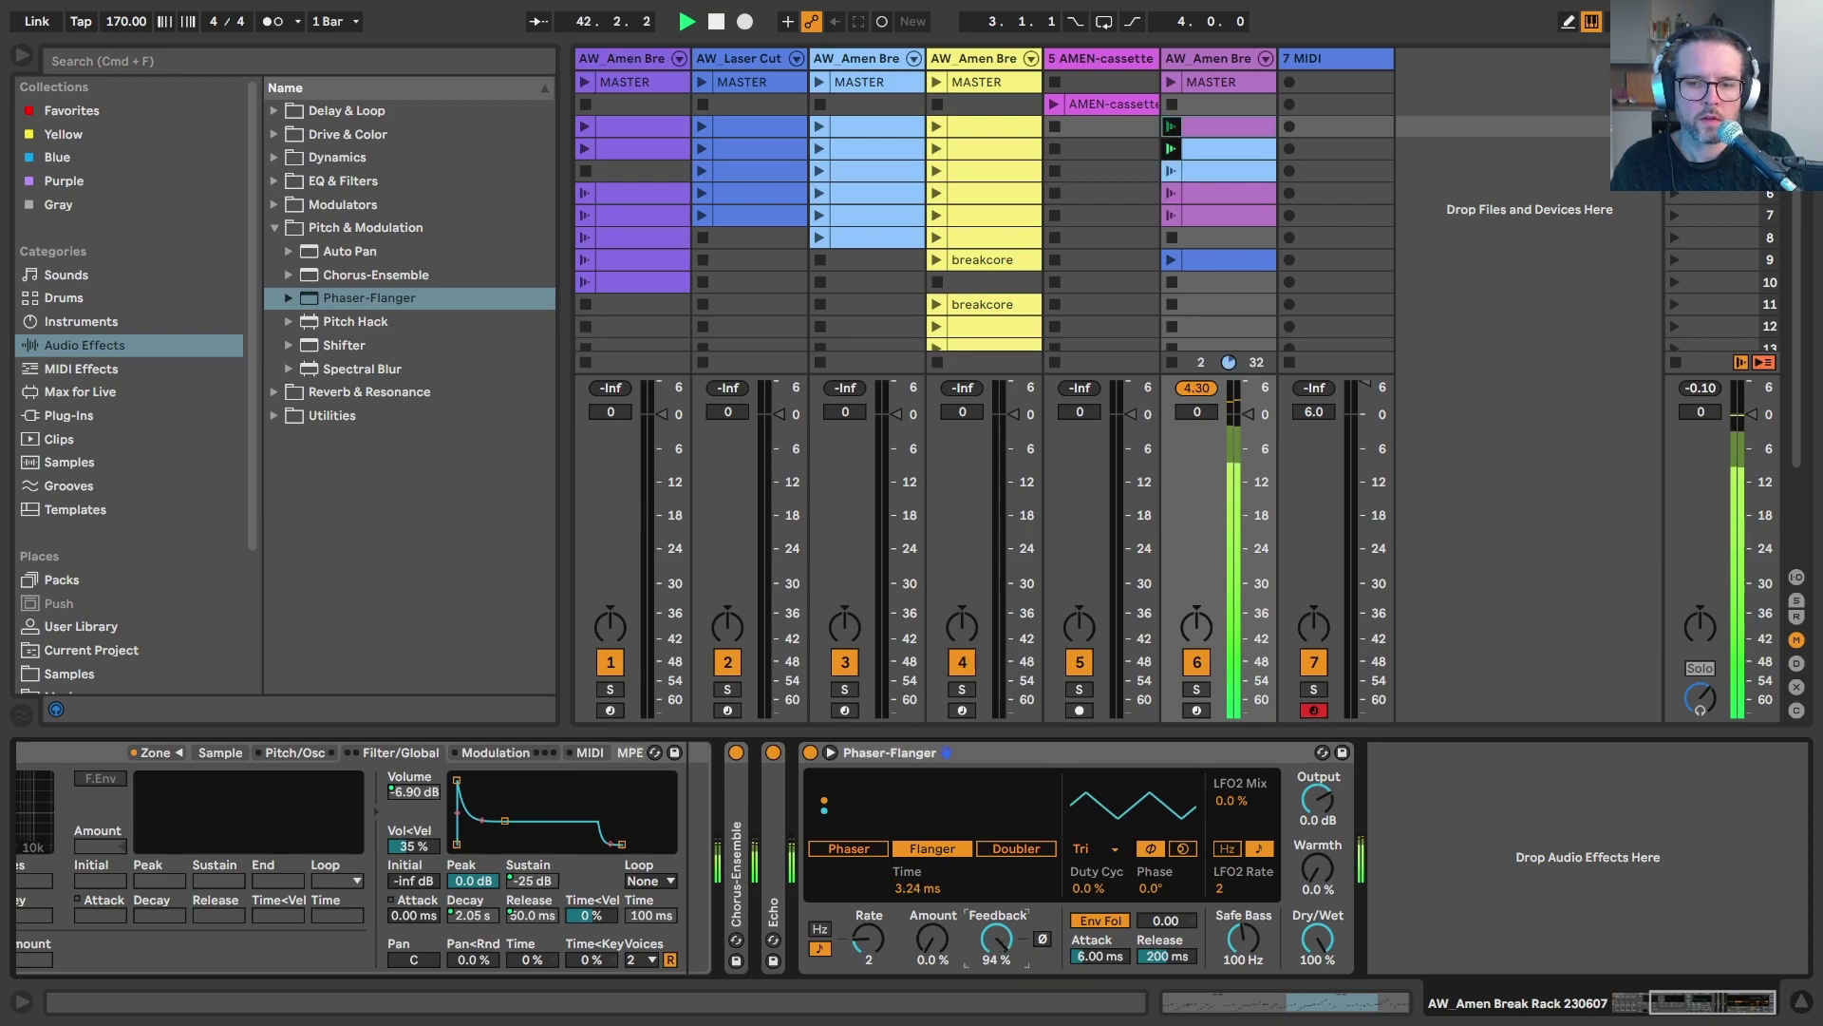
Set the rack's decay macro to 430 ms with sustain at -inf dB, and reduce Phaser-Flanger's output level.
scroll(992, 943, left, 10)
drag(149, 928, 86, 933)
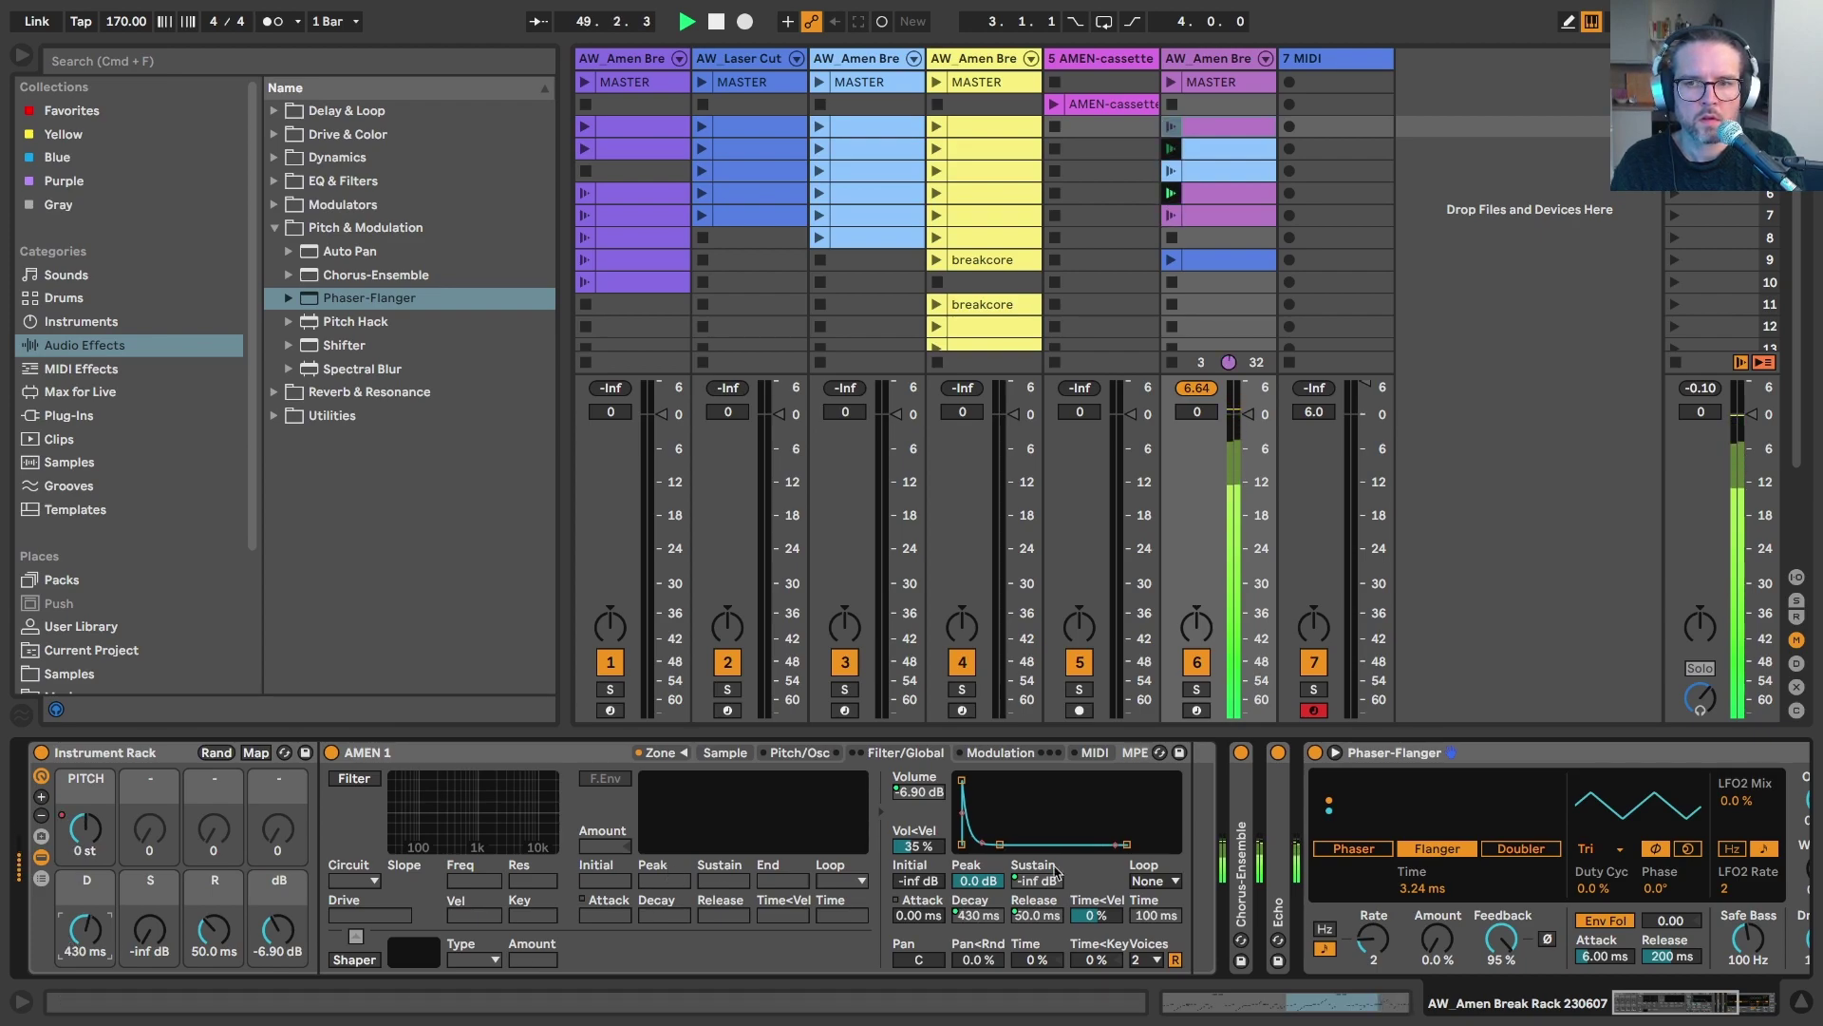
scroll(1367, 907, right, 10)
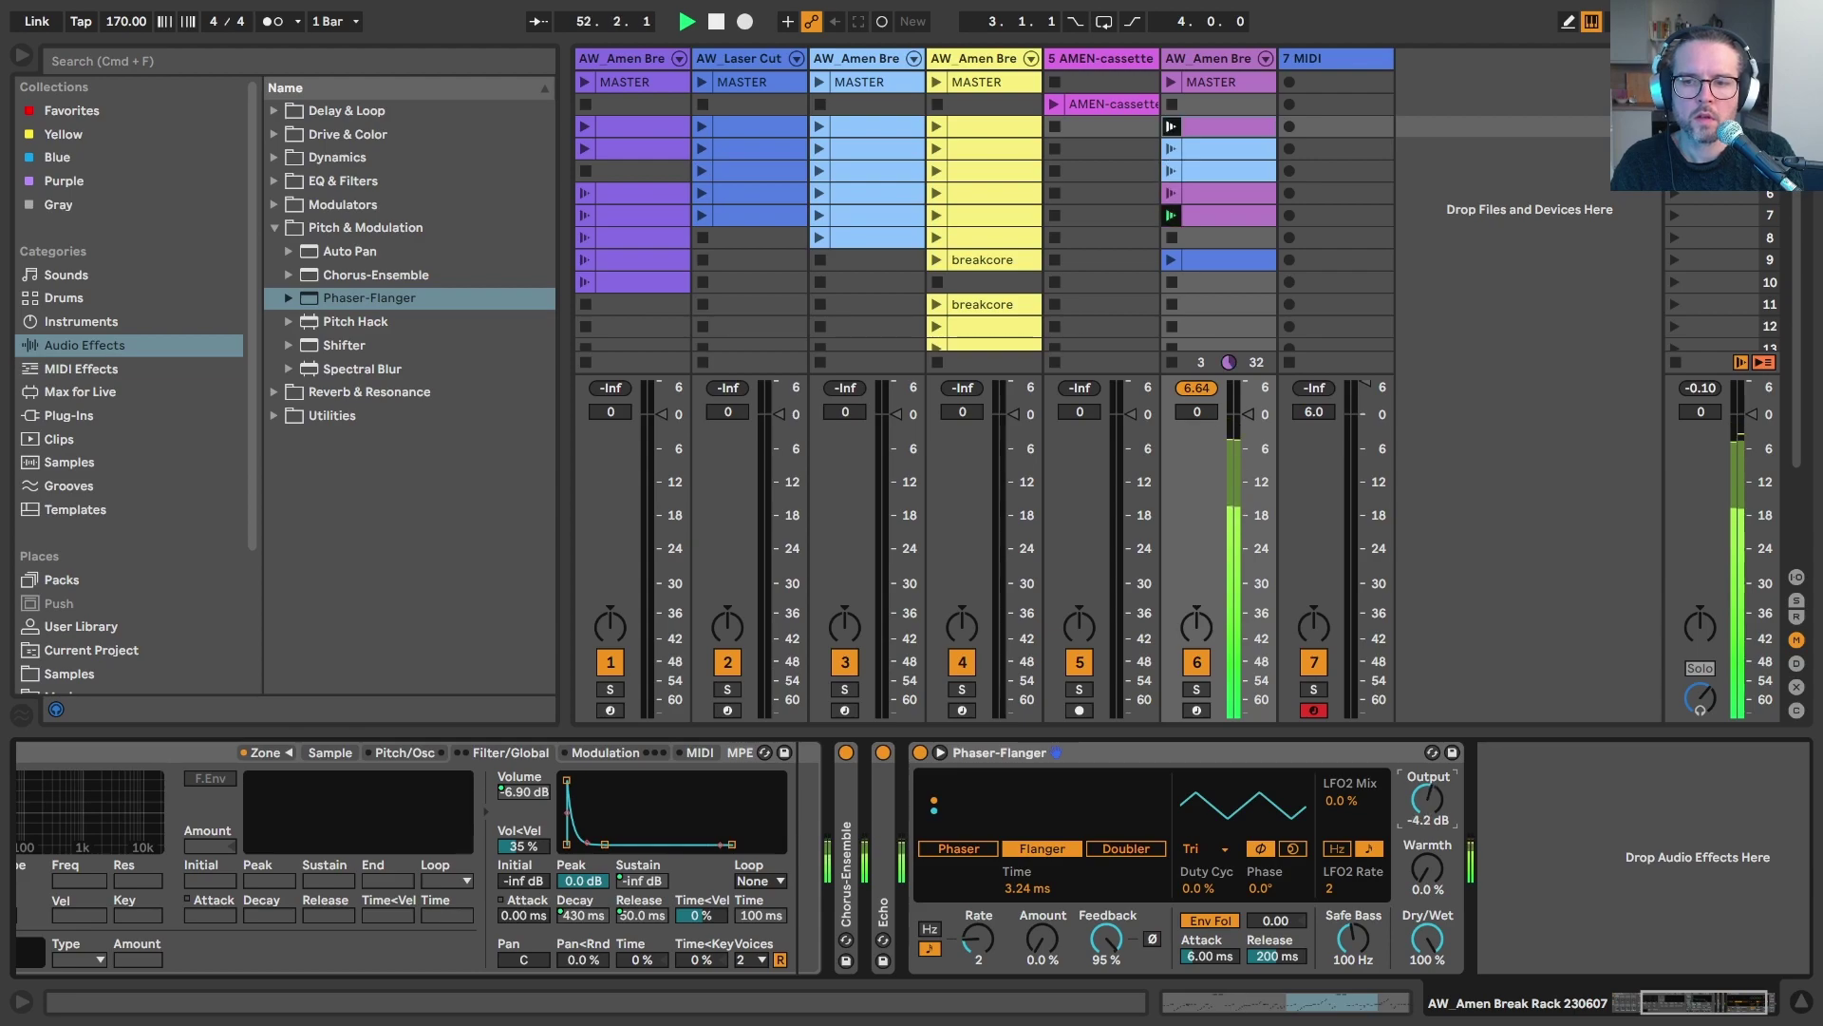
Stop playback and bypass the Phaser-Flanger and Echo devices.
key(space)
click(920, 752)
click(882, 753)
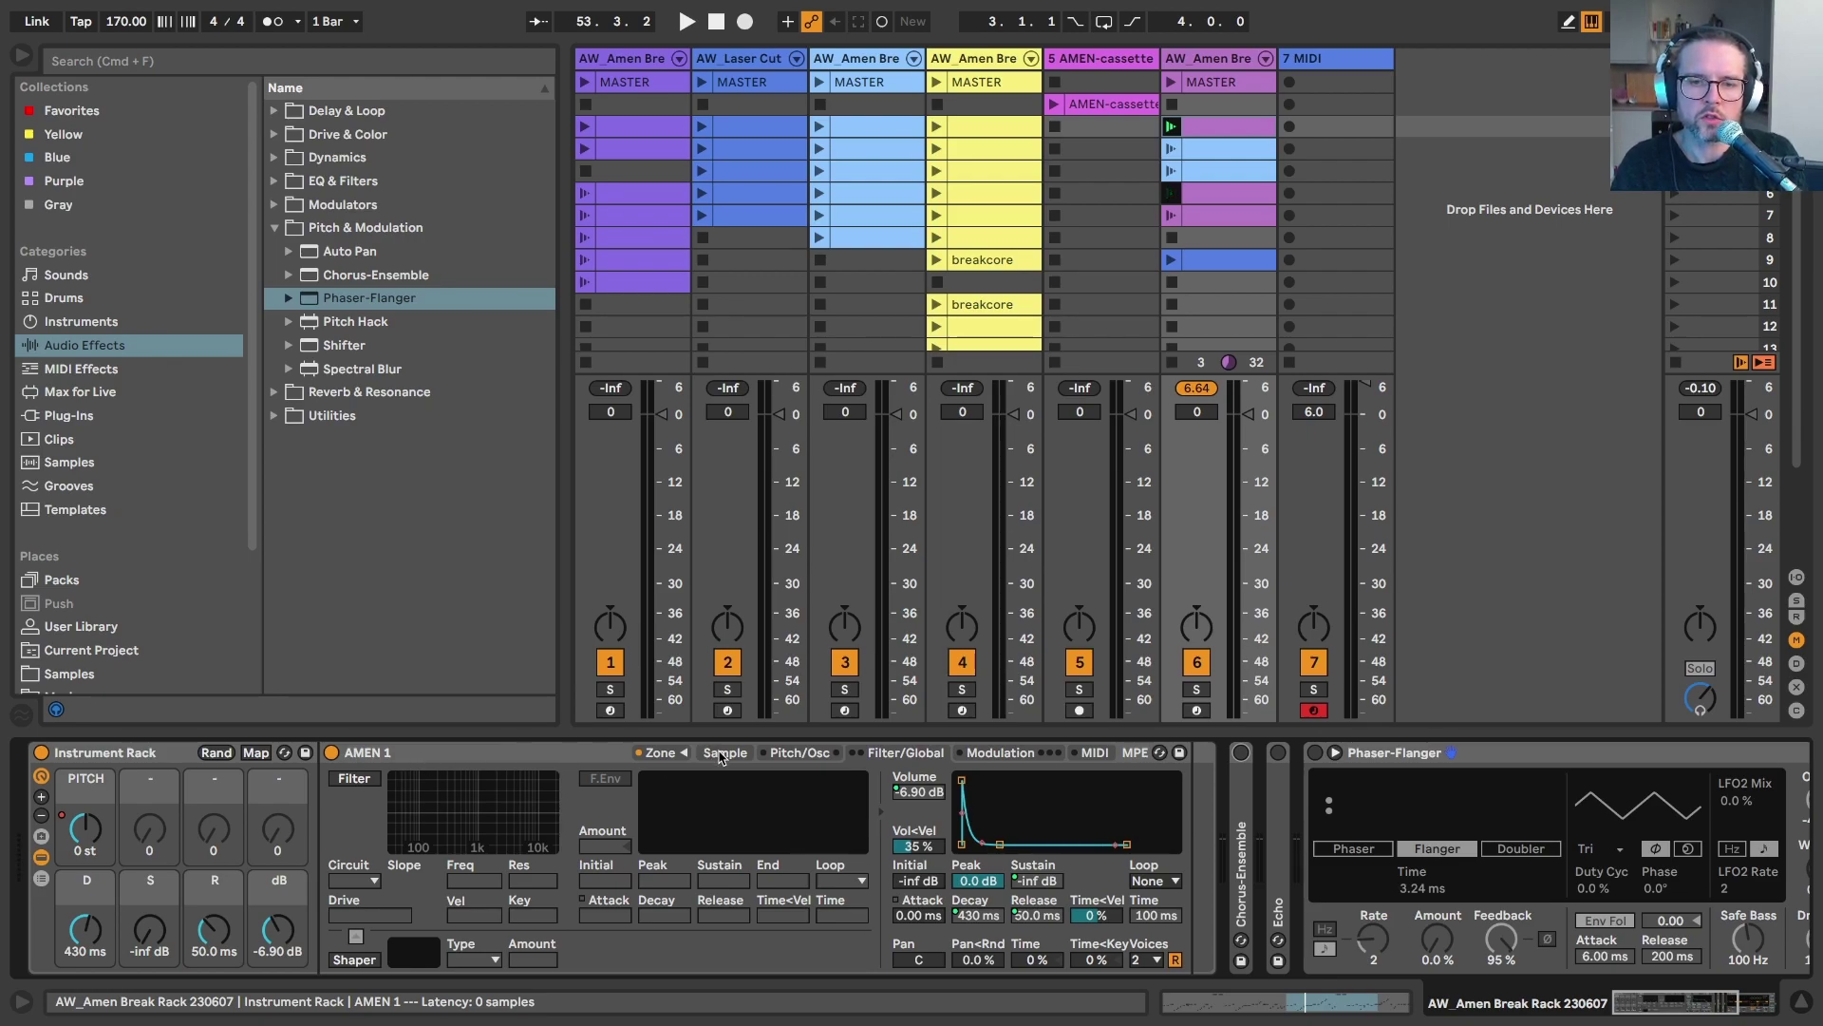
Display the sample settings of the AMEN 1 Sampler and try the forward-loop sustain mode on Slice 21.
click(721, 754)
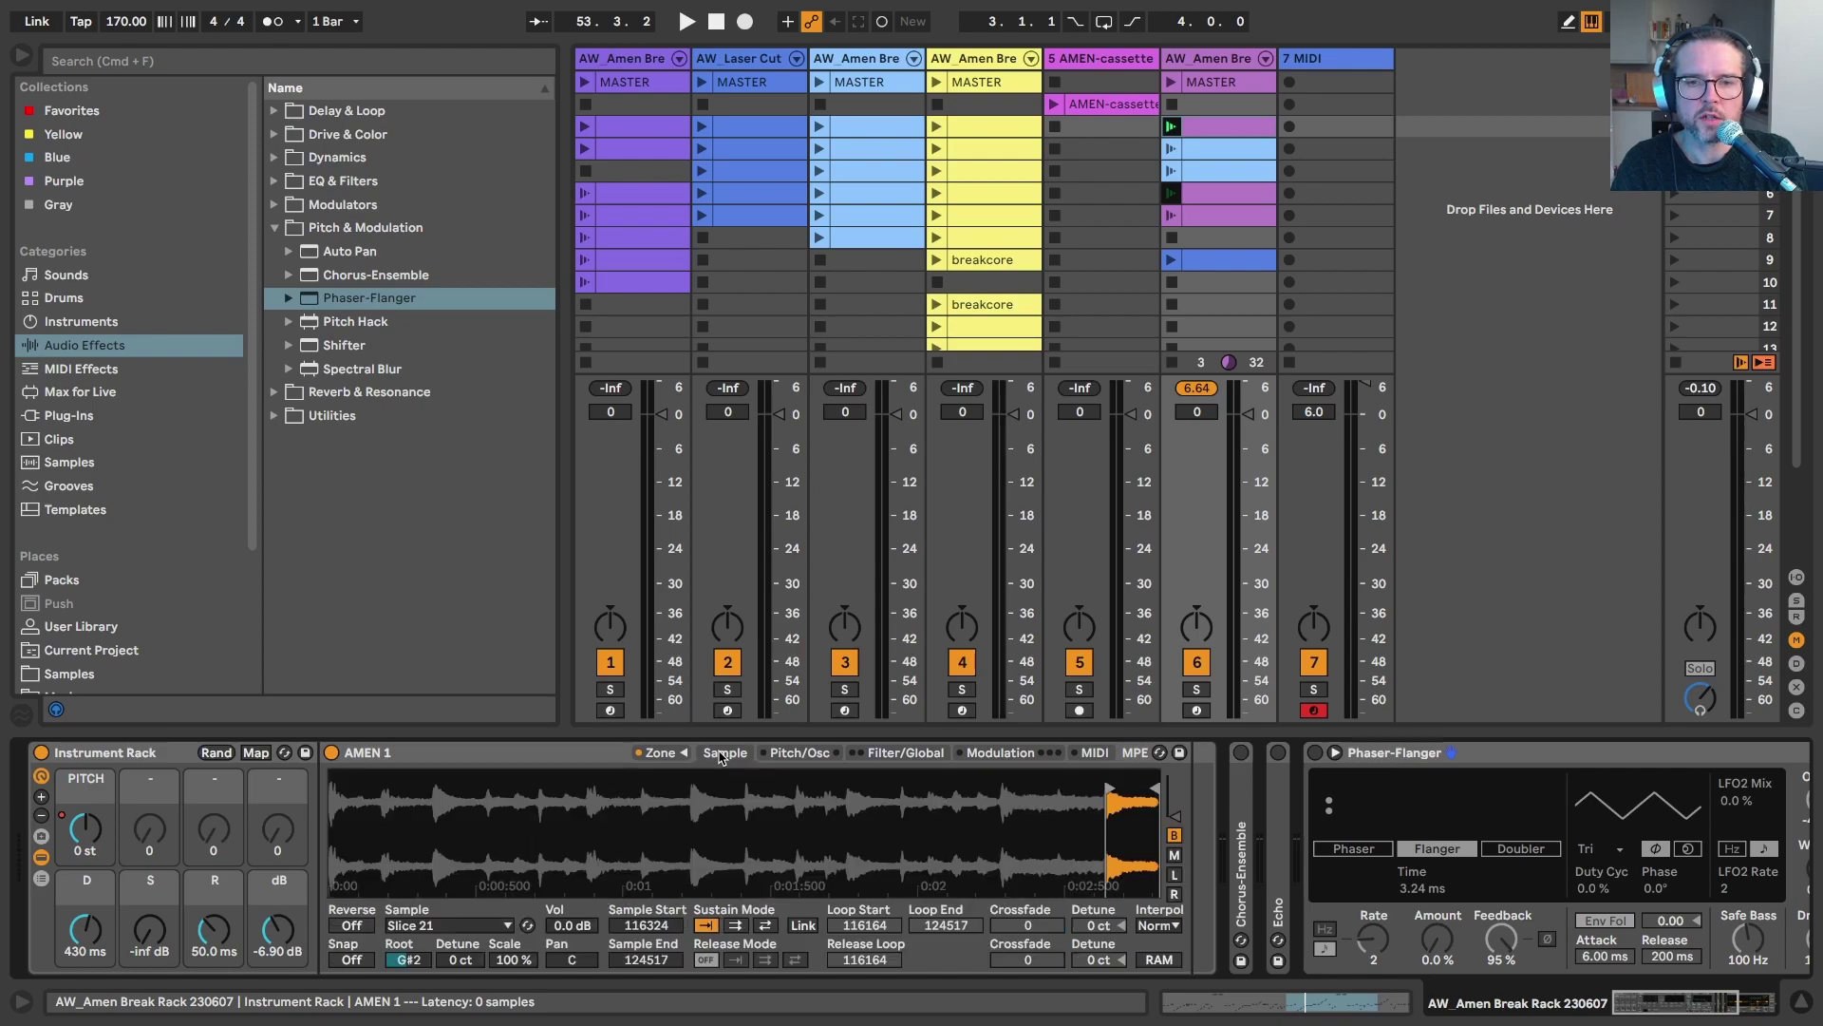
click(707, 926)
click(737, 926)
click(706, 926)
Check the playing clip's notes, open Sampler's zone list, select Slice 20 and set its sustain mode to back-and-forth loop.
double_click(1209, 126)
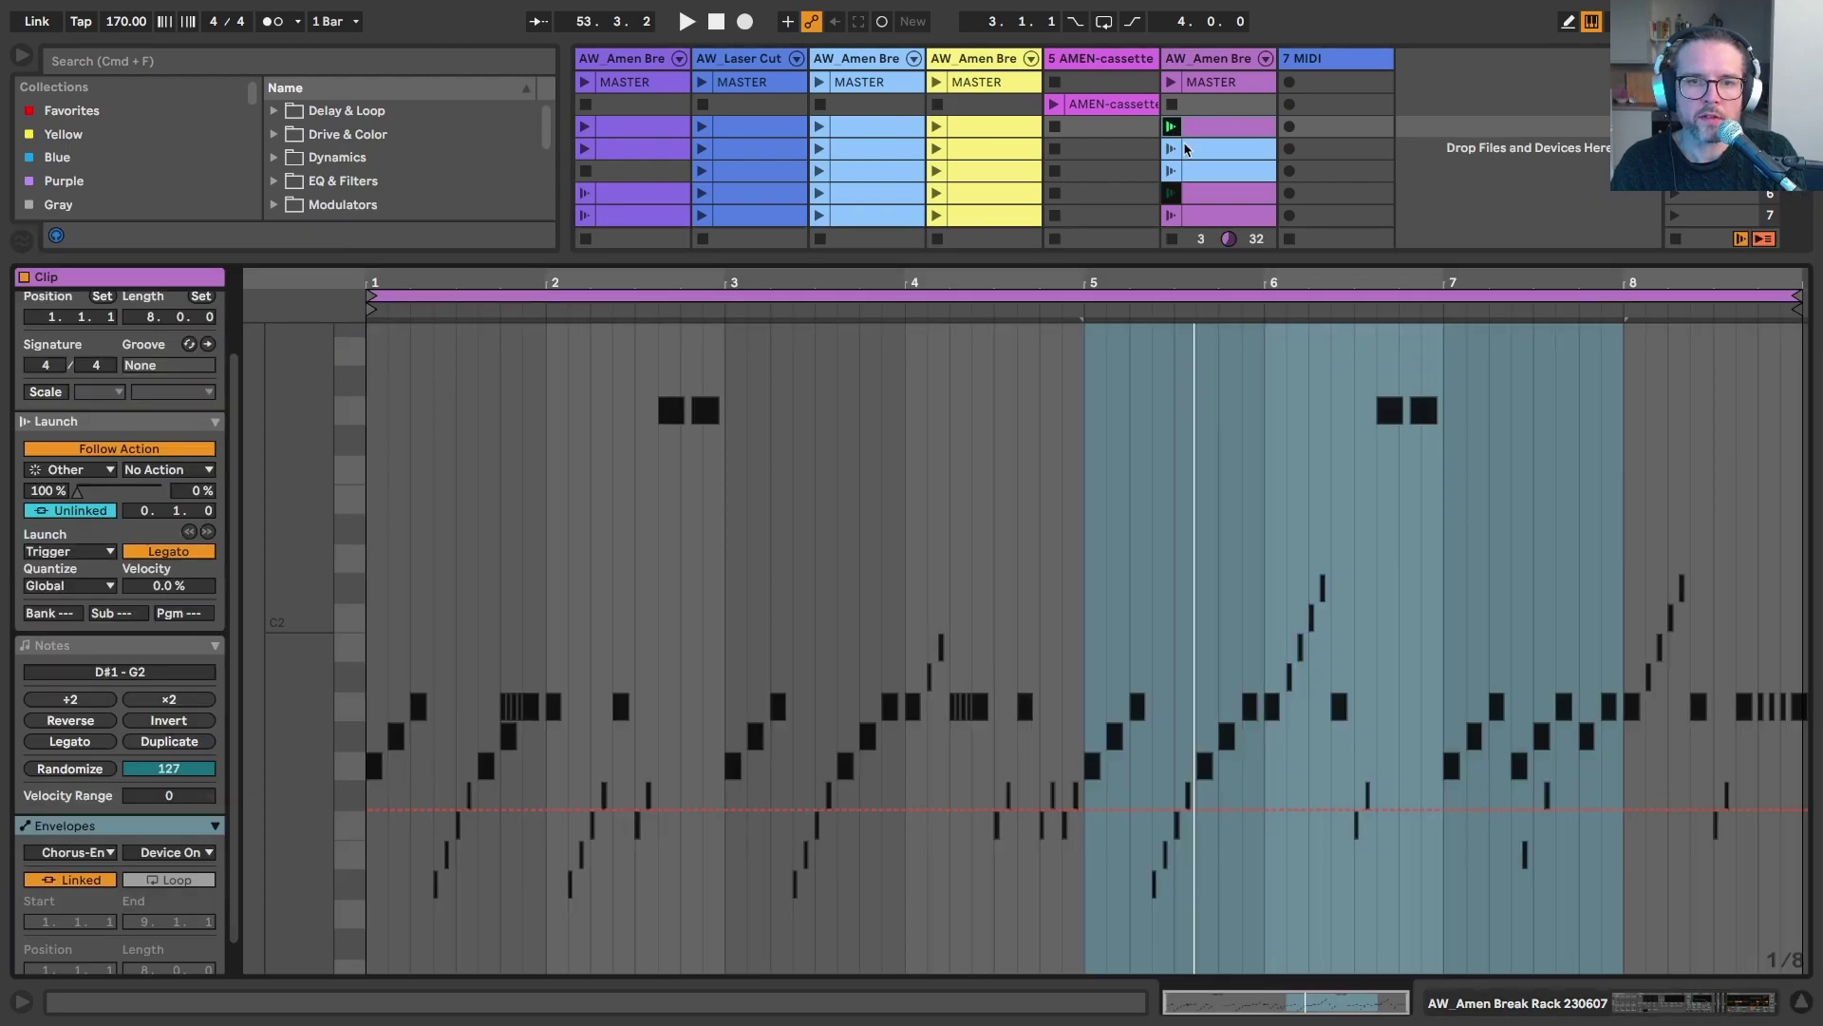
key(shift+Tab)
click(660, 752)
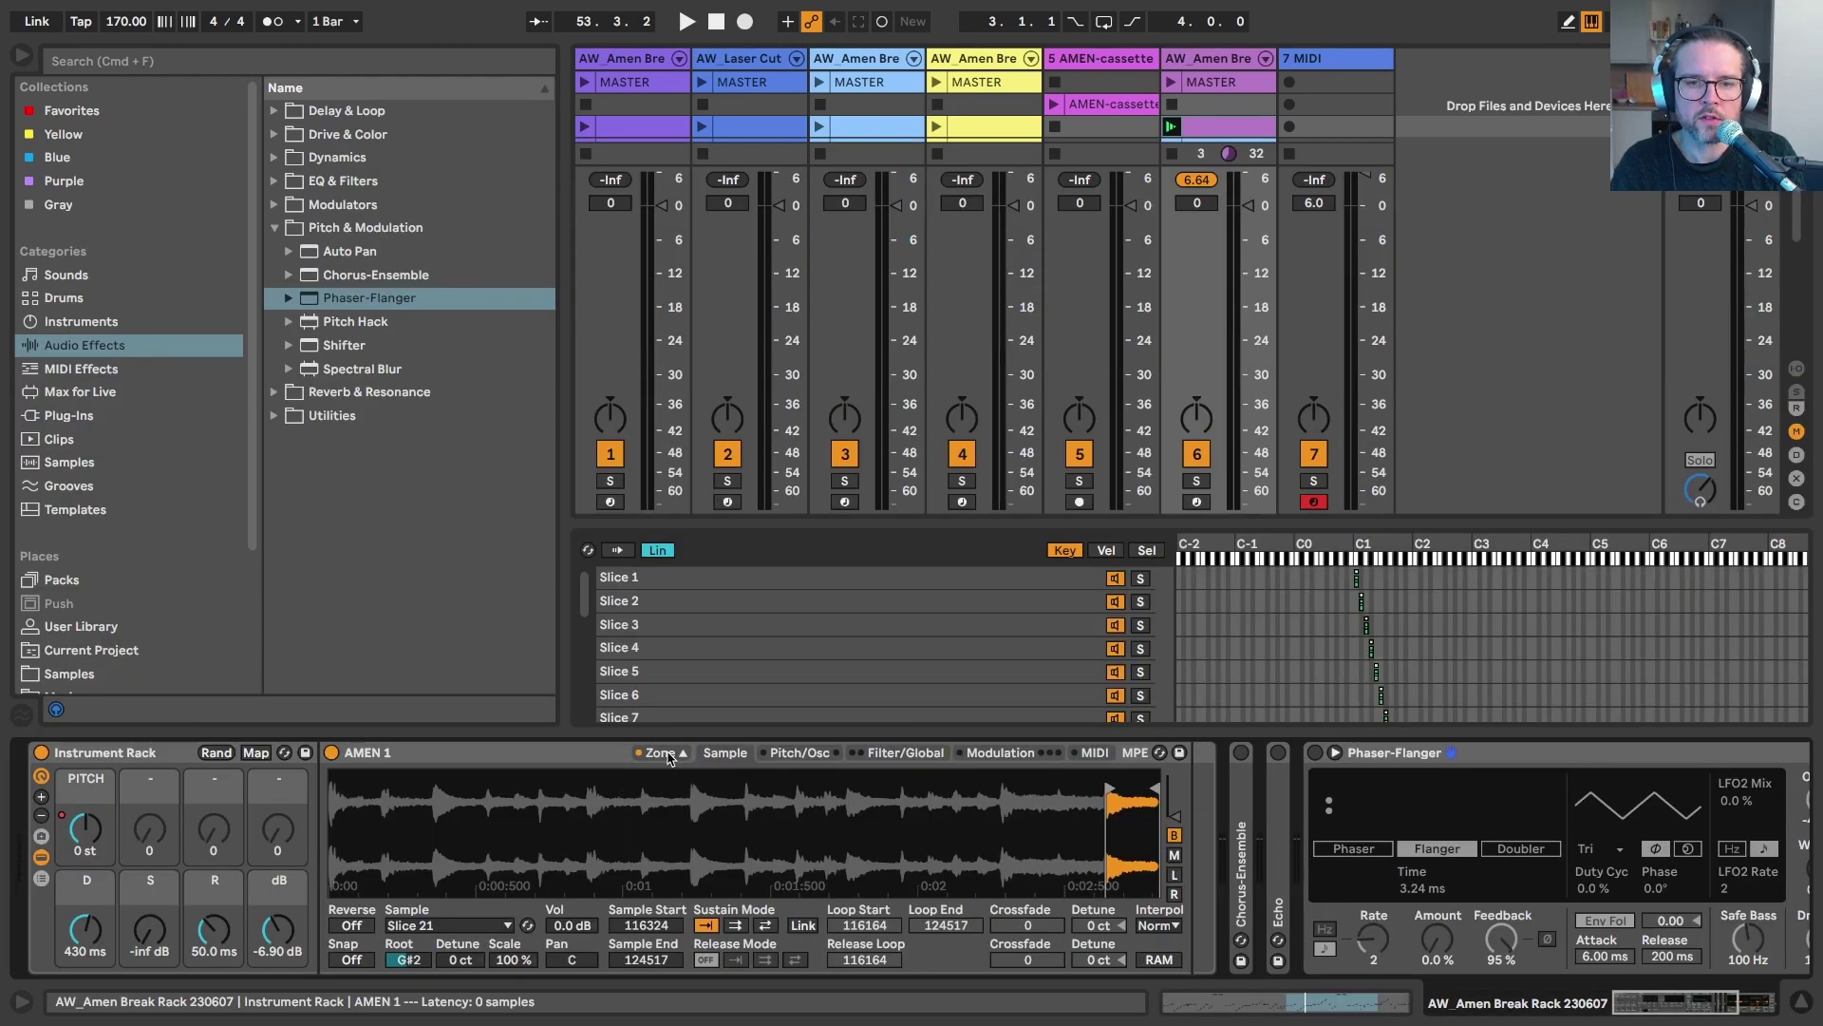
click(710, 686)
drag(701, 833, 702, 779)
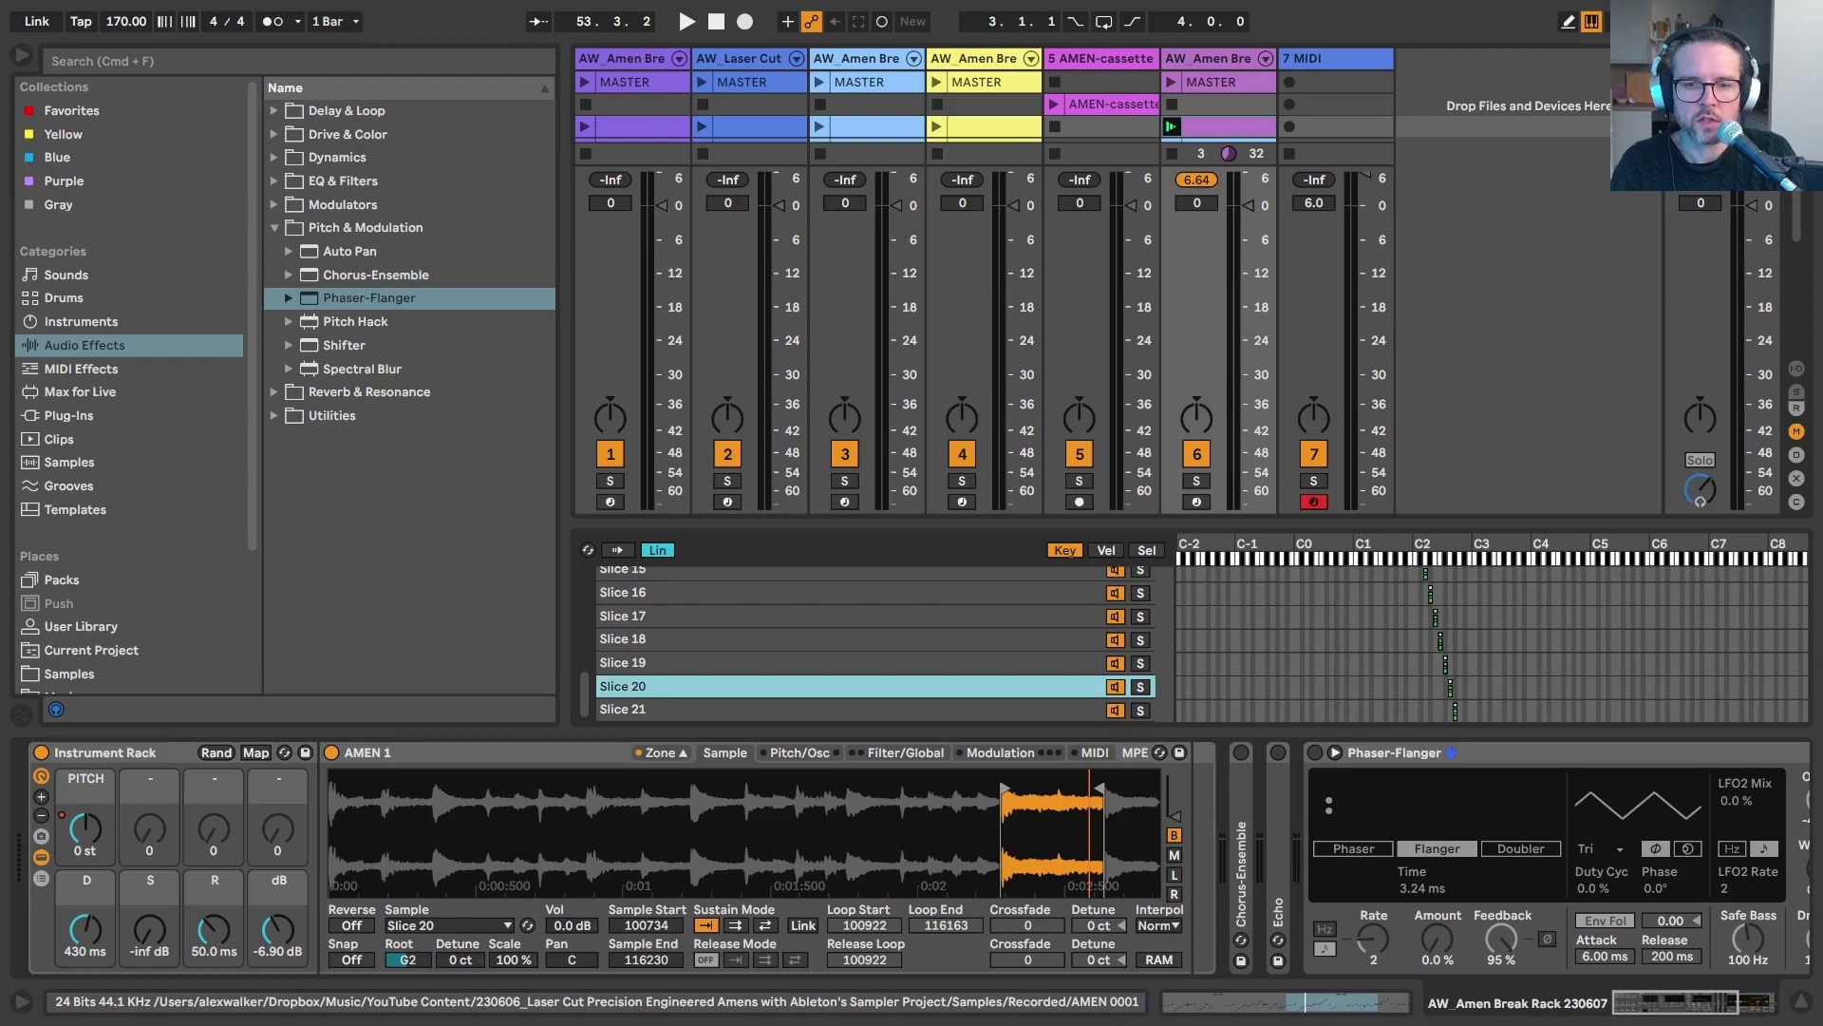
click(764, 925)
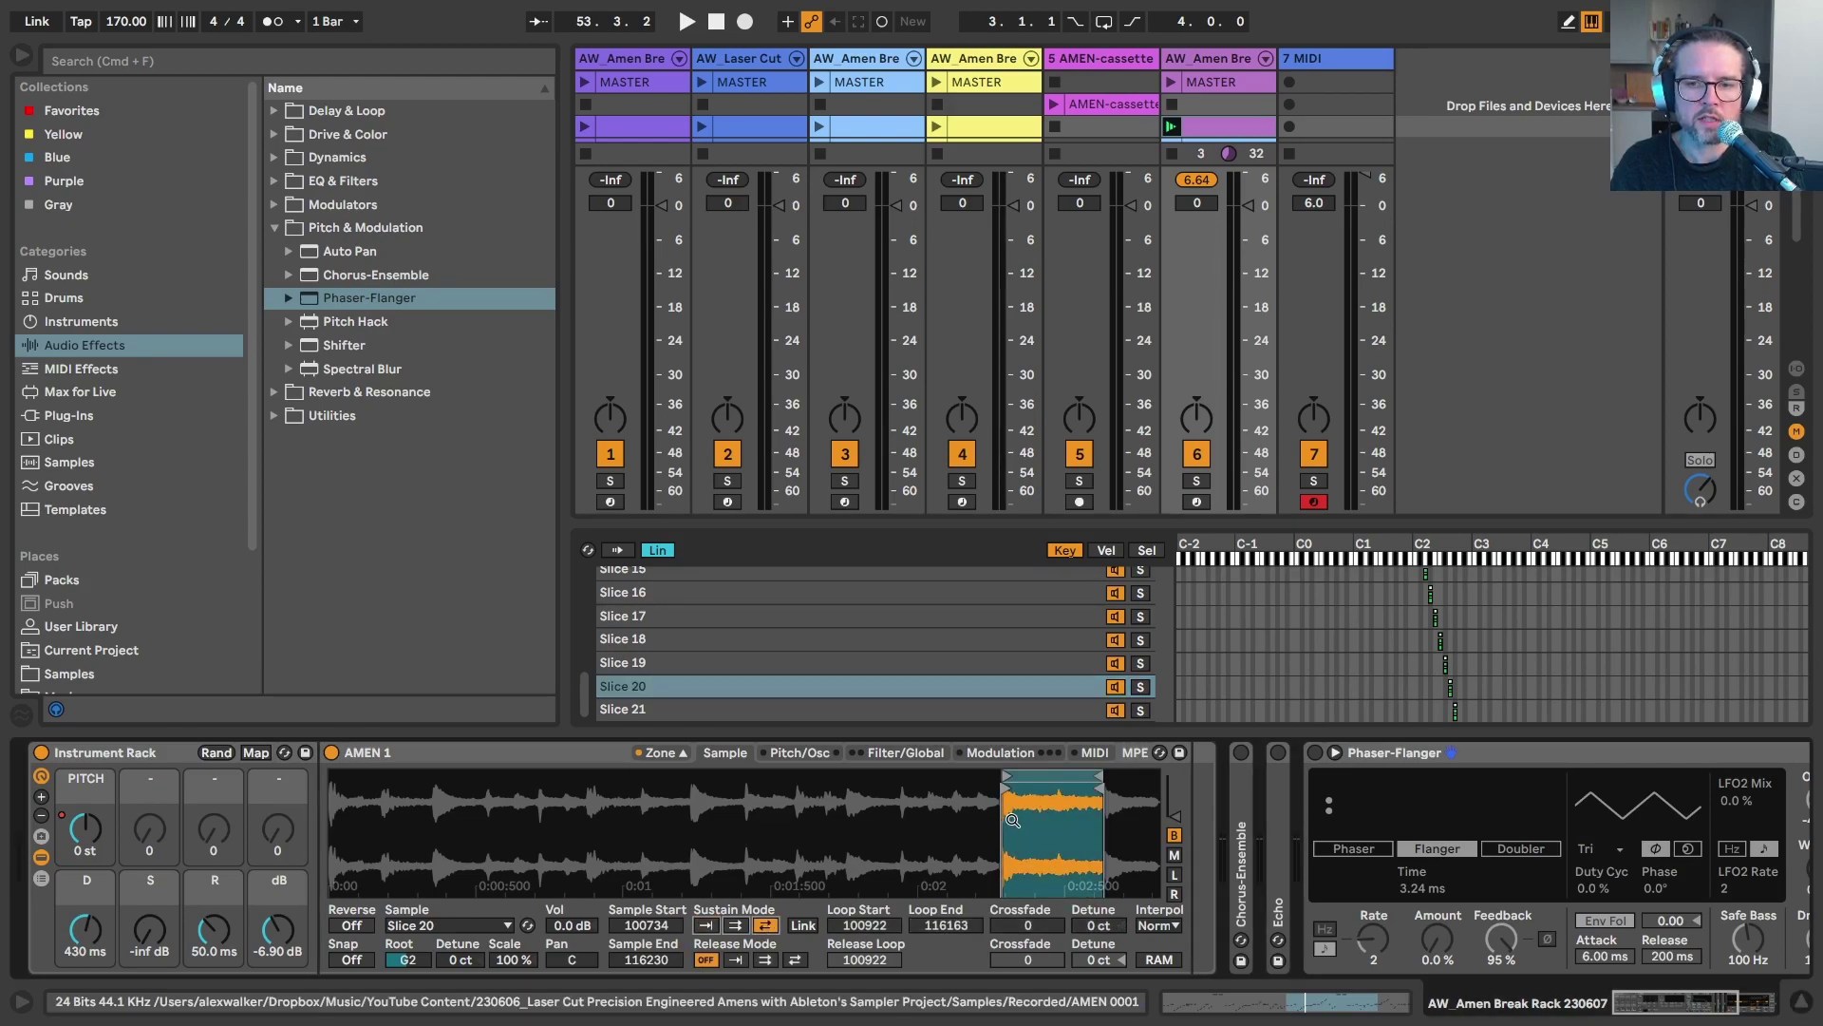
Create a one-bar clip in slot 11 of track 6, add a G2 note spanning the whole bar, and play it.
scroll(1233, 134, down, 3)
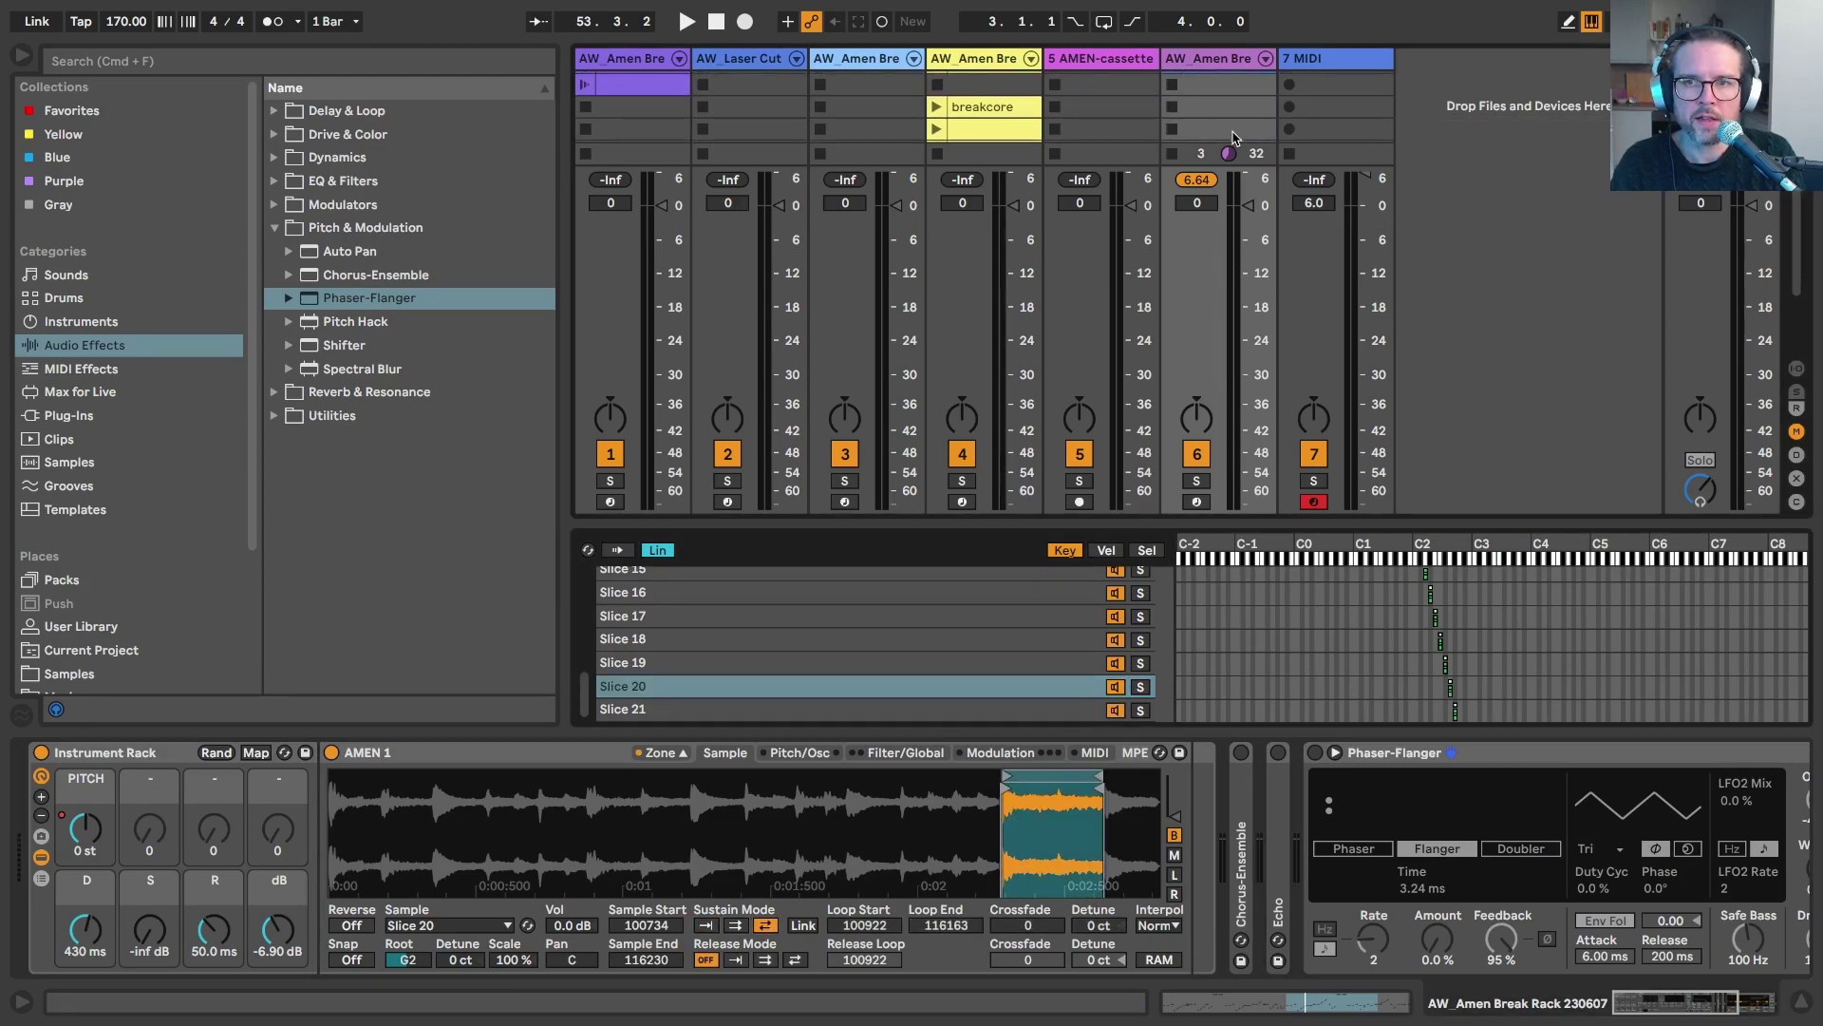
double_click(1216, 118)
key(b)
drag(1224, 721, 1234, 639)
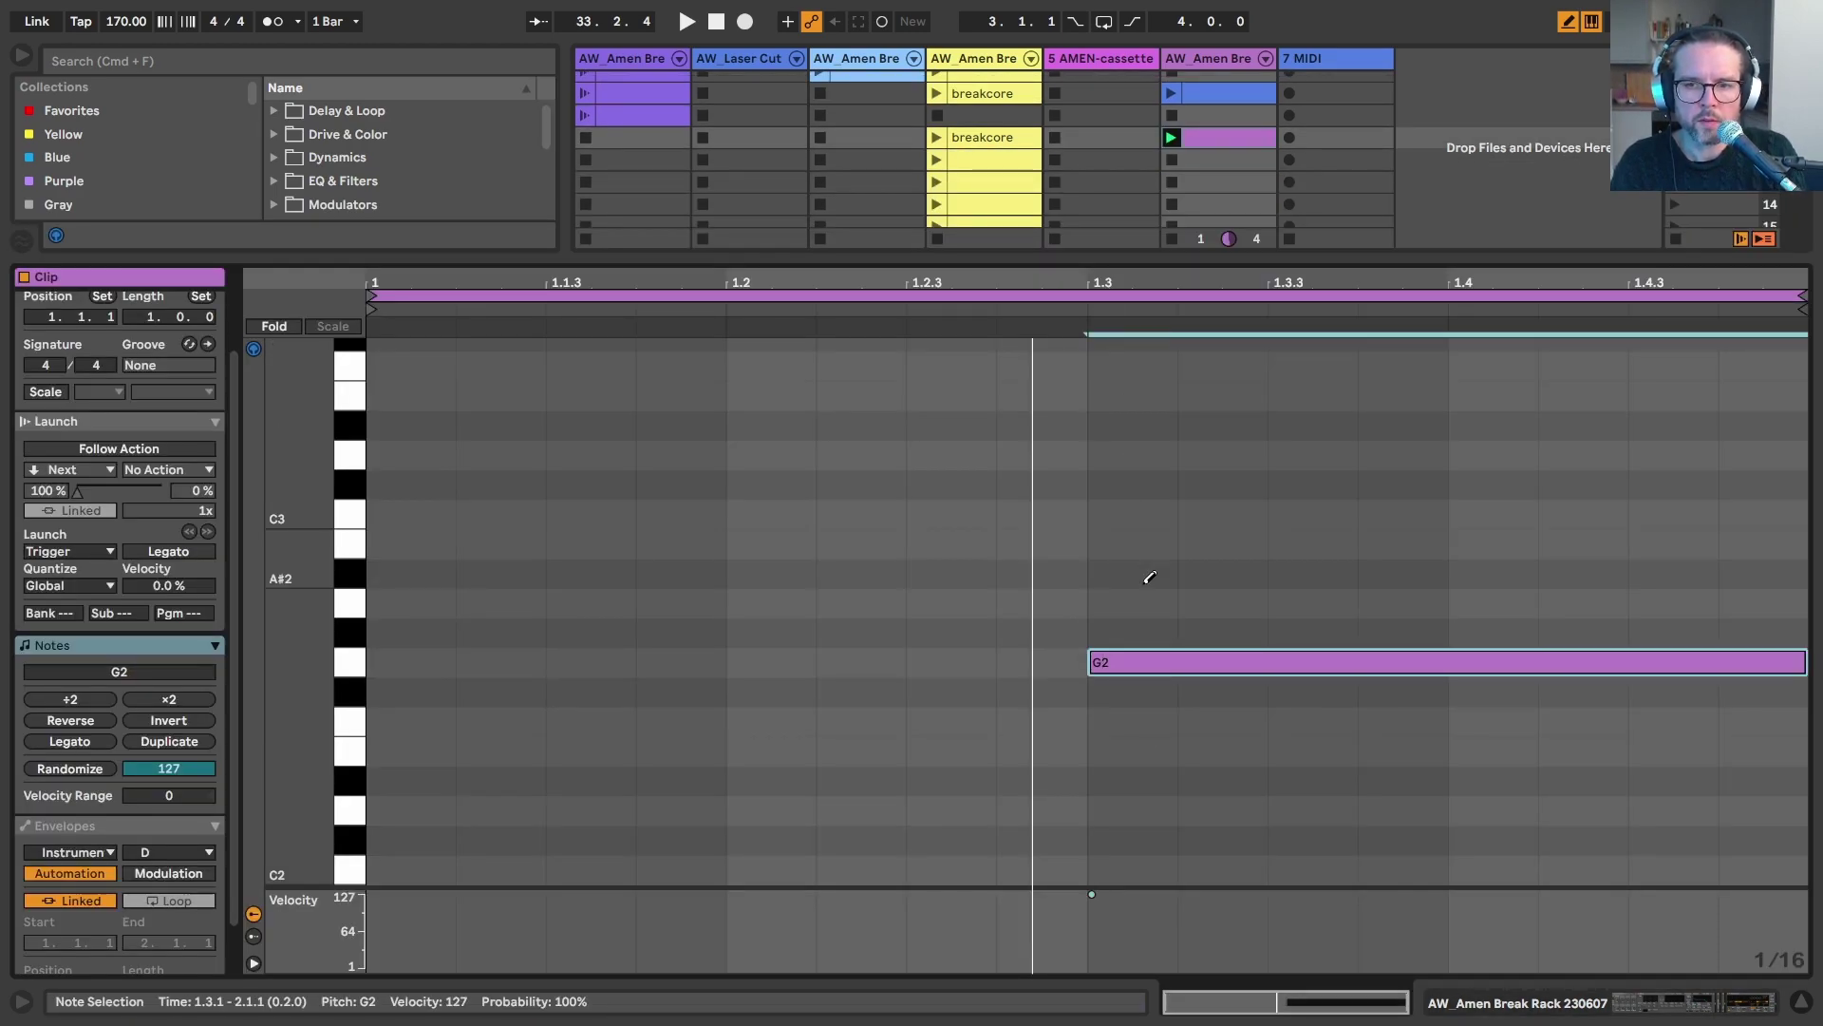
drag(1138, 665, 411, 663)
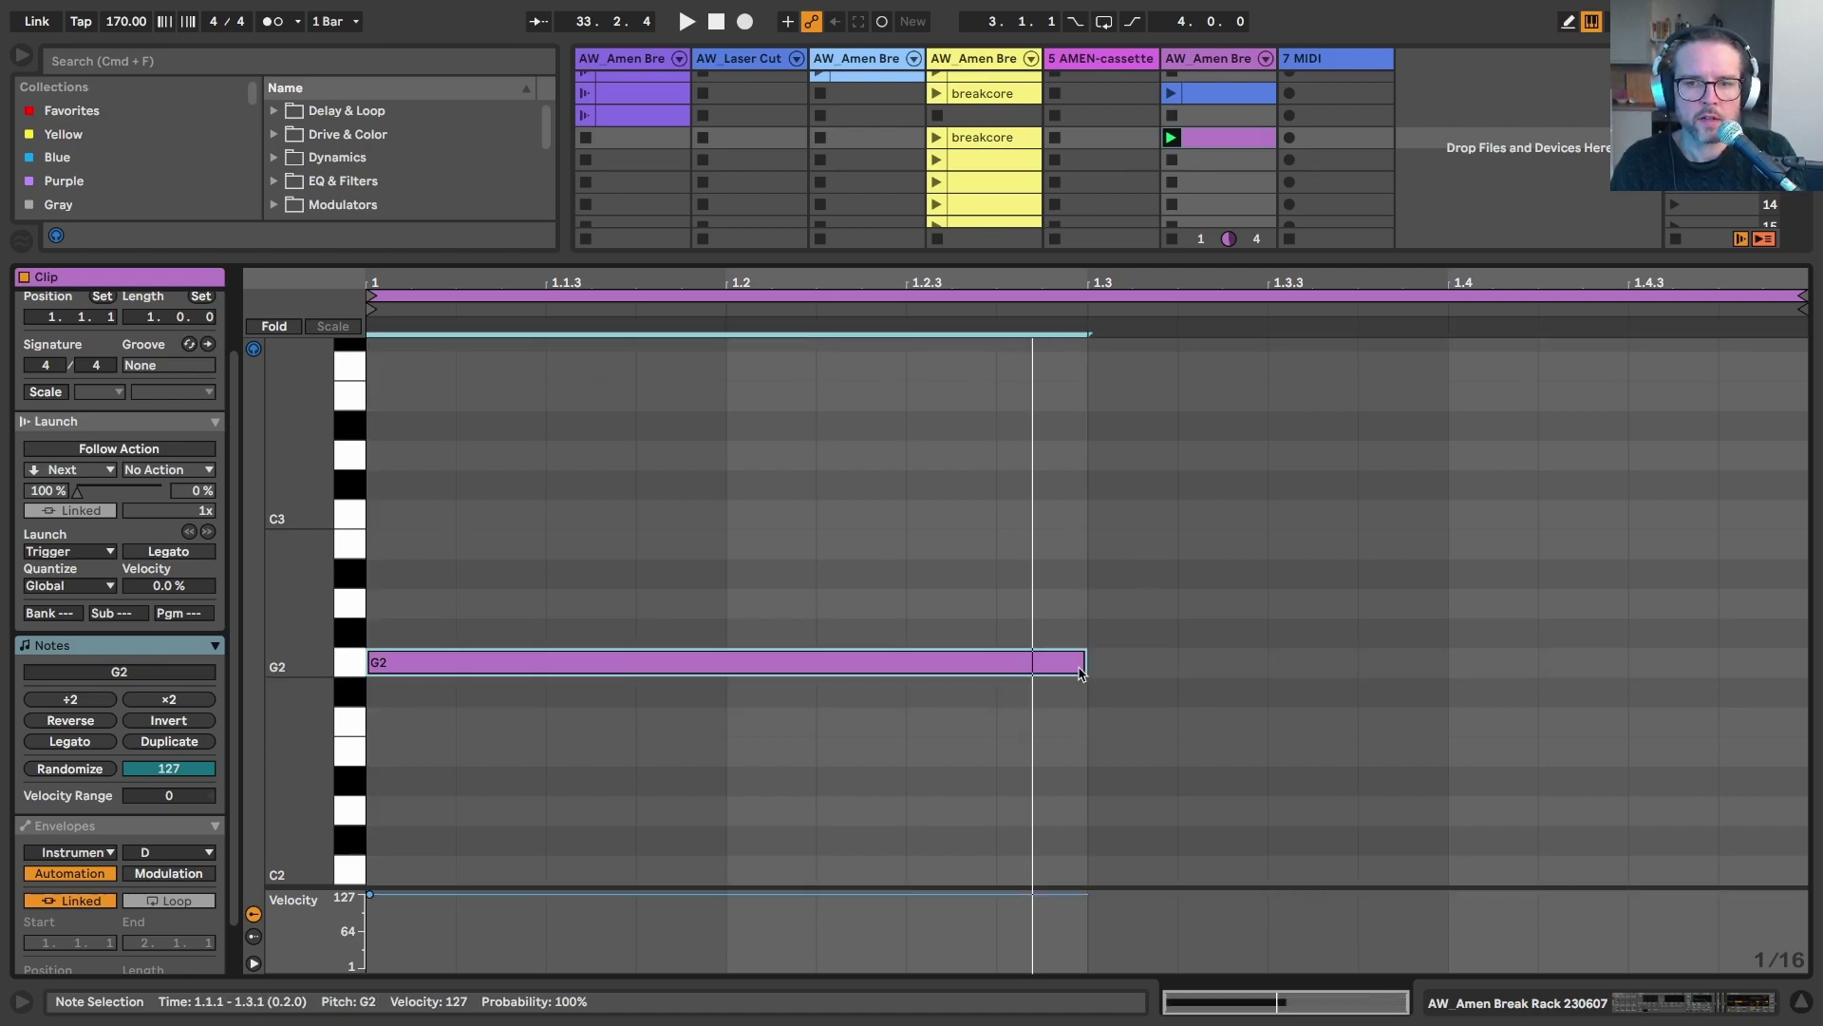
drag(1082, 665, 1793, 686)
key(space)
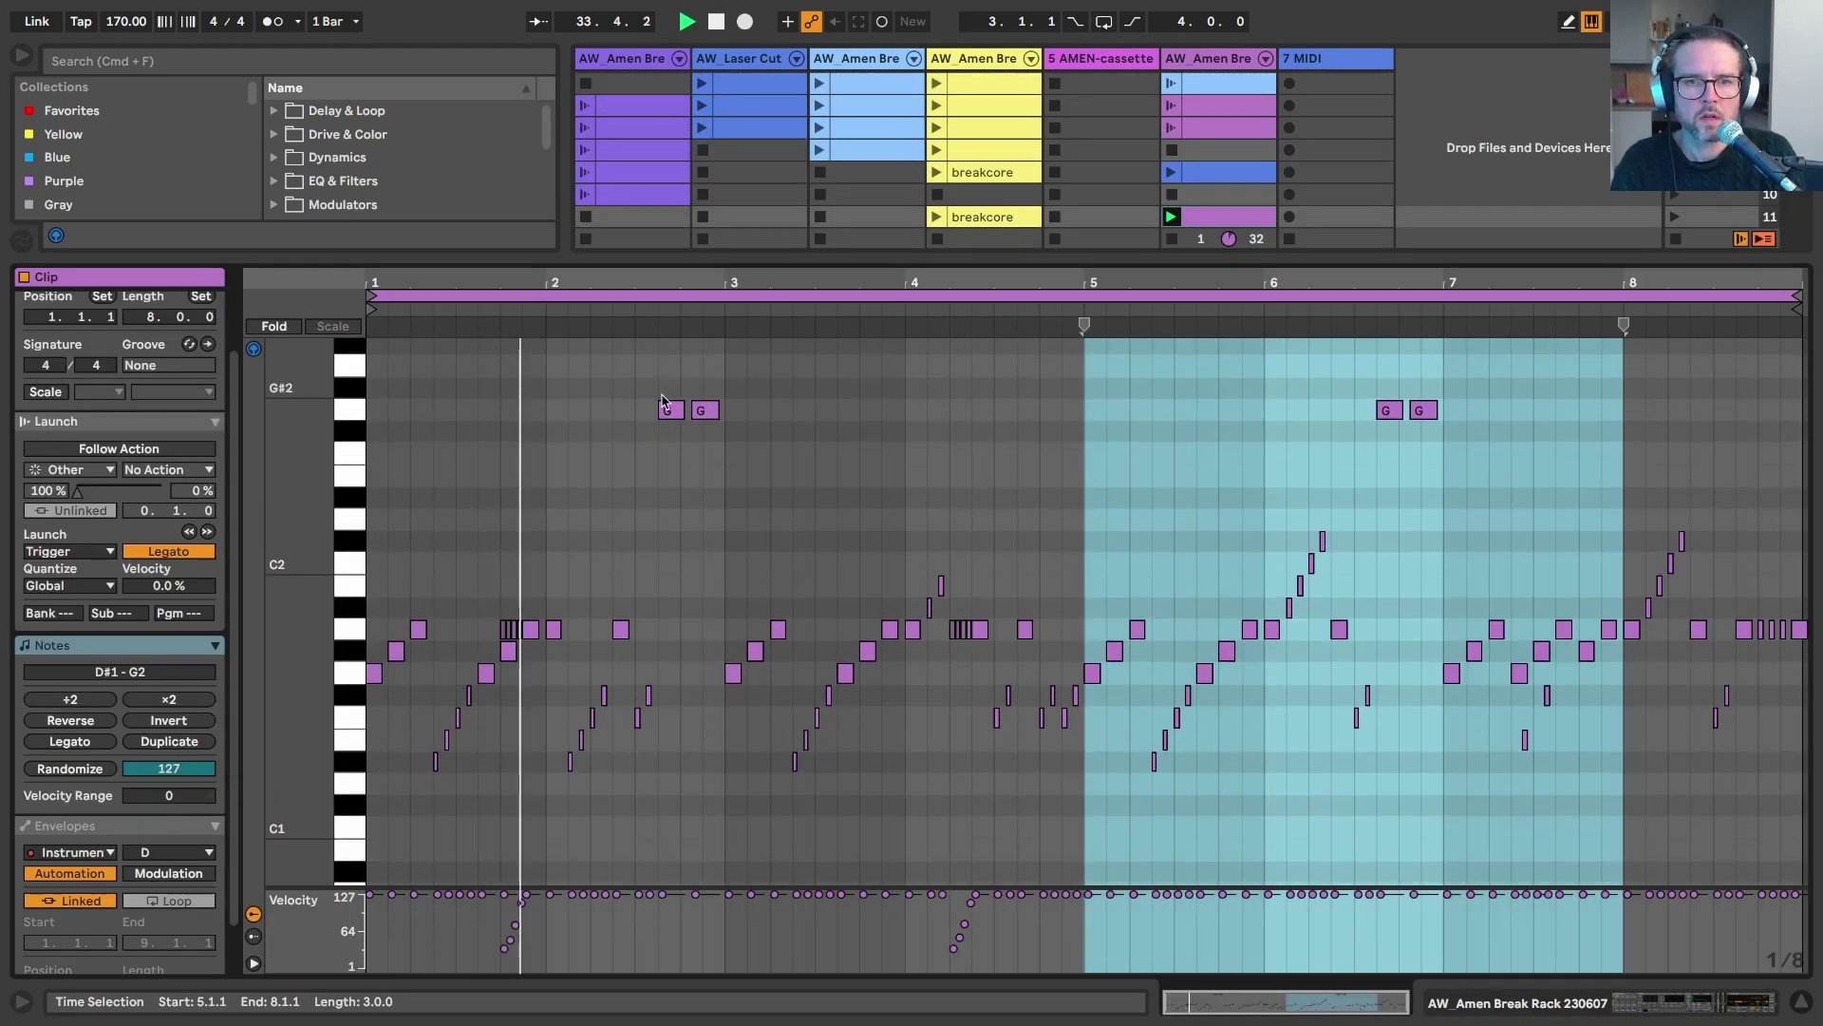
Lengthen the first G2 notes in bars 2 and 6 of the eight-bar clip so each reaches the end of its bar.
click(669, 410)
key(shift+Right)
key(shift+Right)
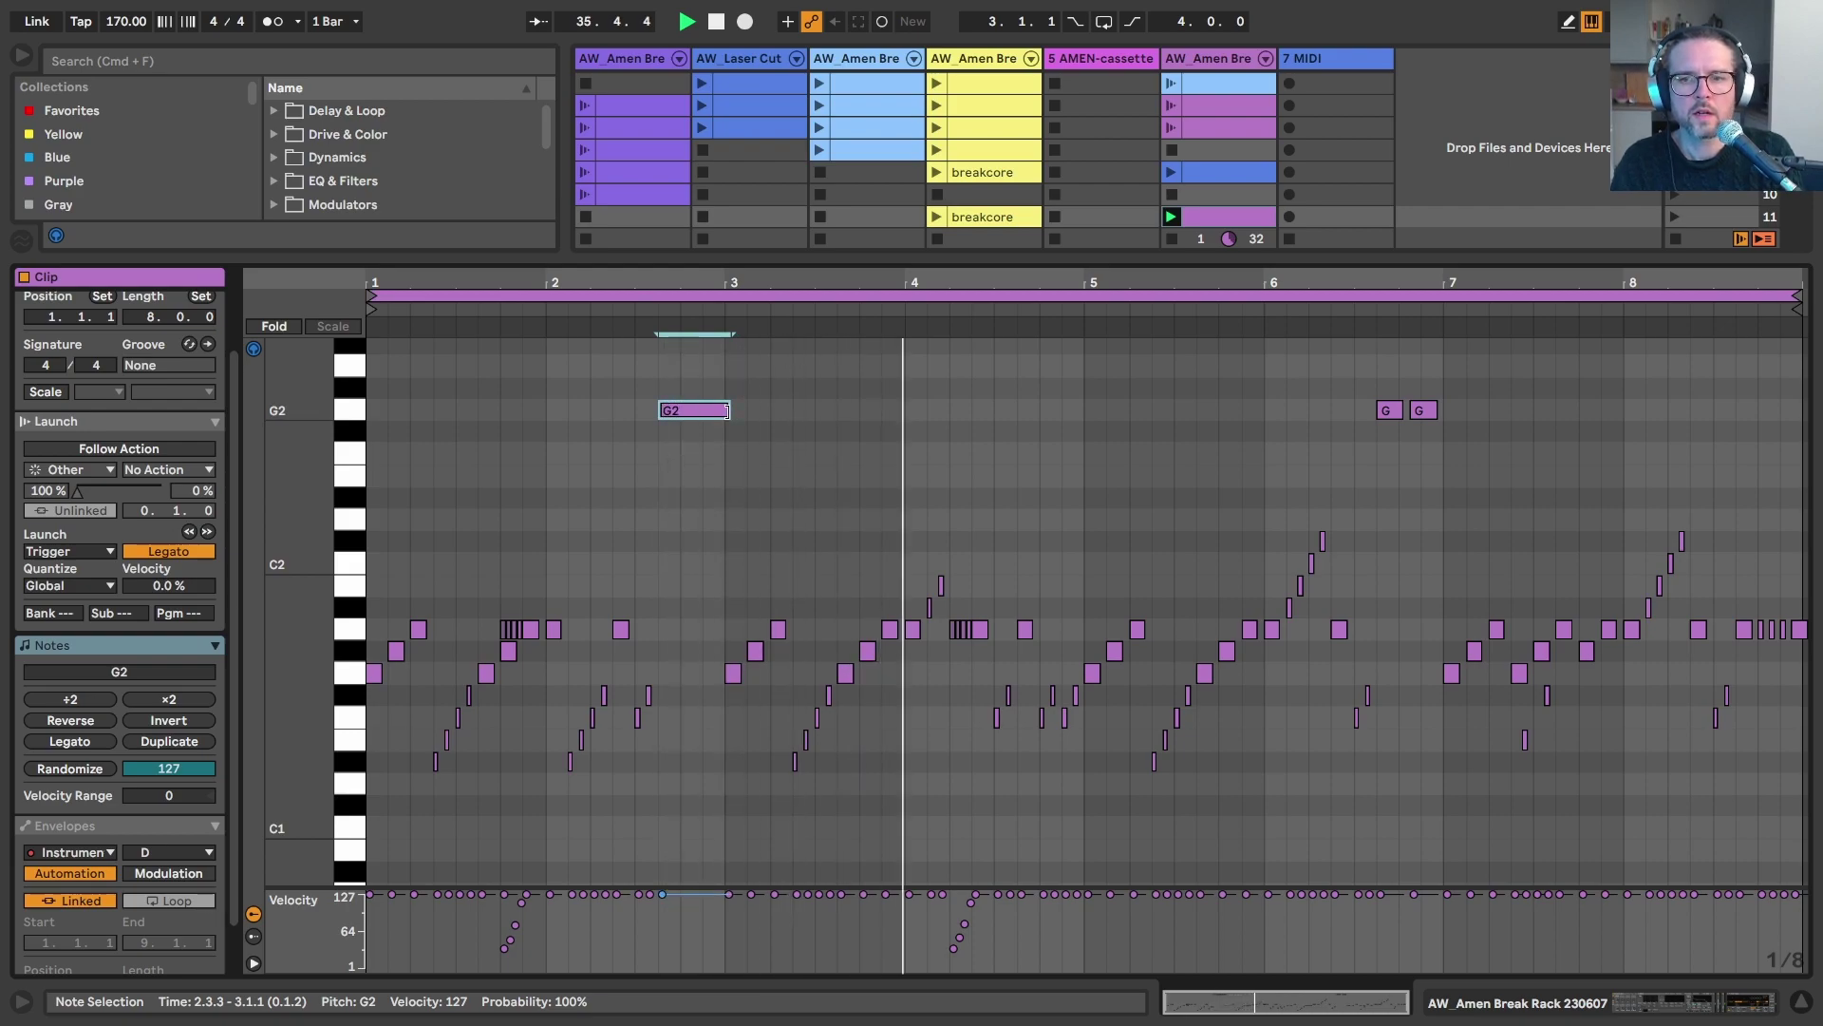
click(1389, 410)
key(shift+Right)
key(shift+Right)
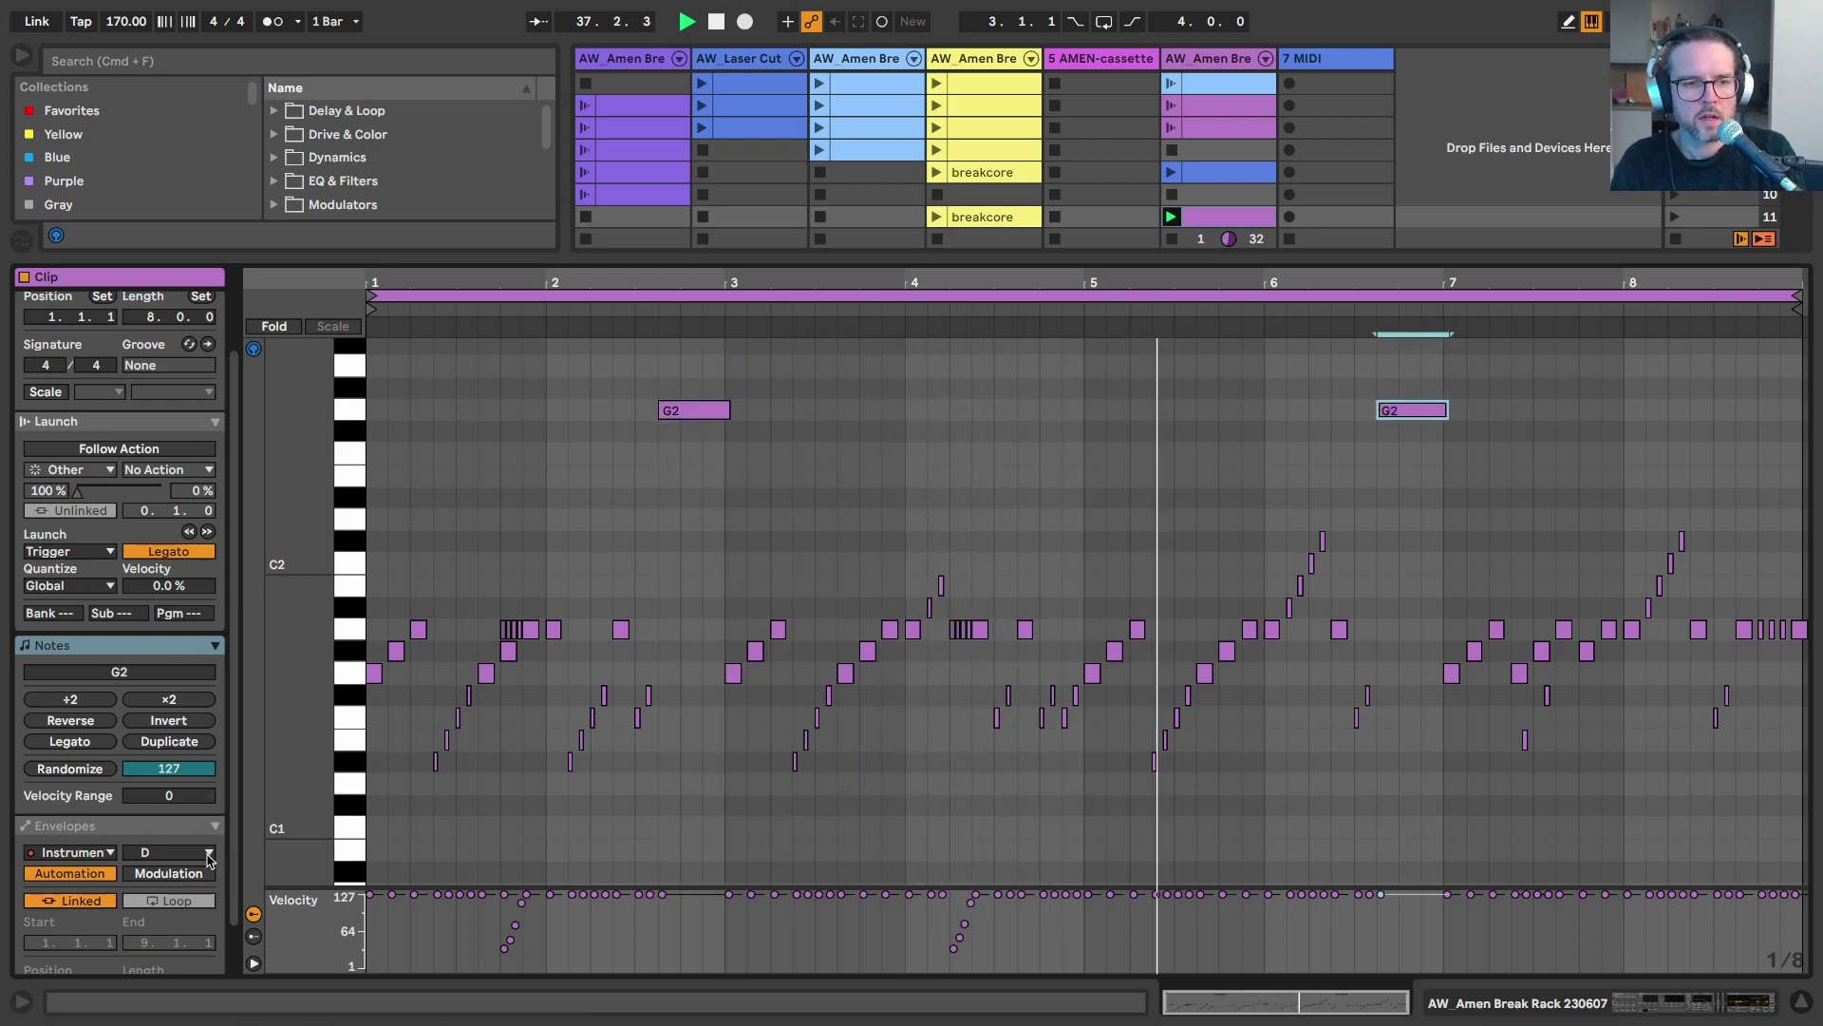
Show the clip's Instrument Rack PITCH envelope and redraw it over the bar 6 G2 note, starting at 0 st.
click(146, 826)
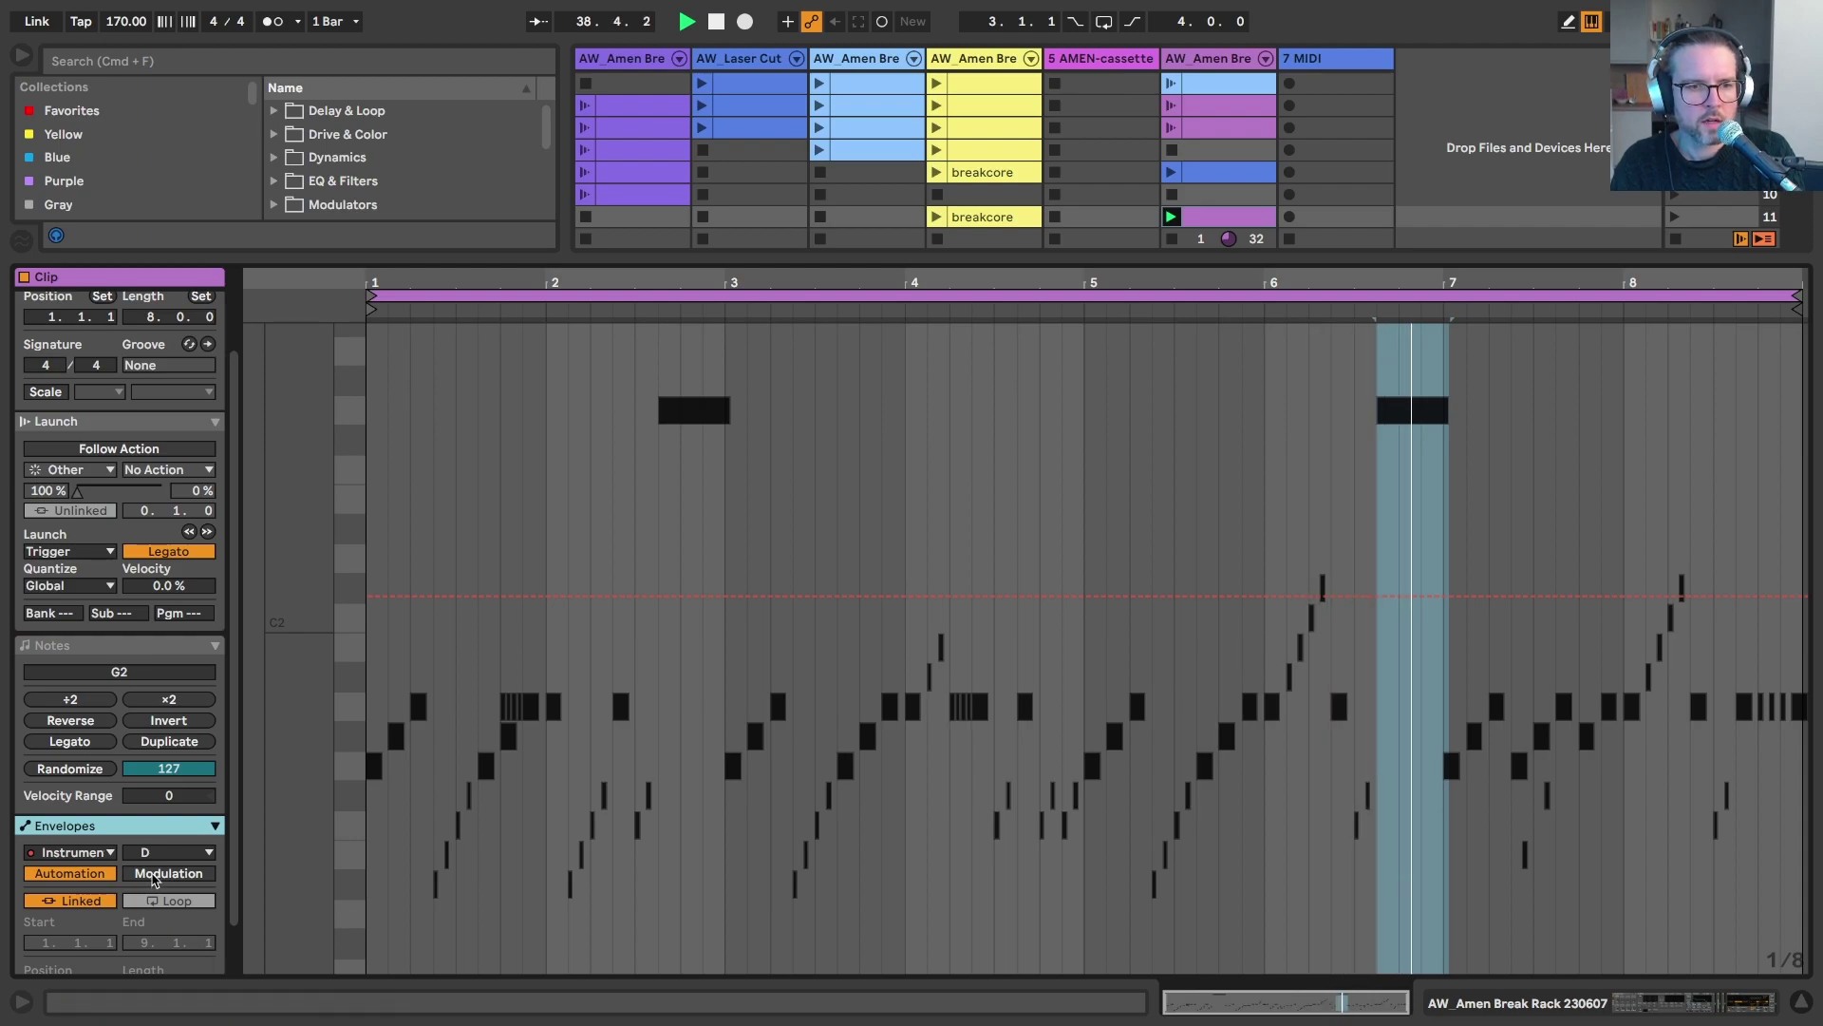
click(167, 852)
click(158, 516)
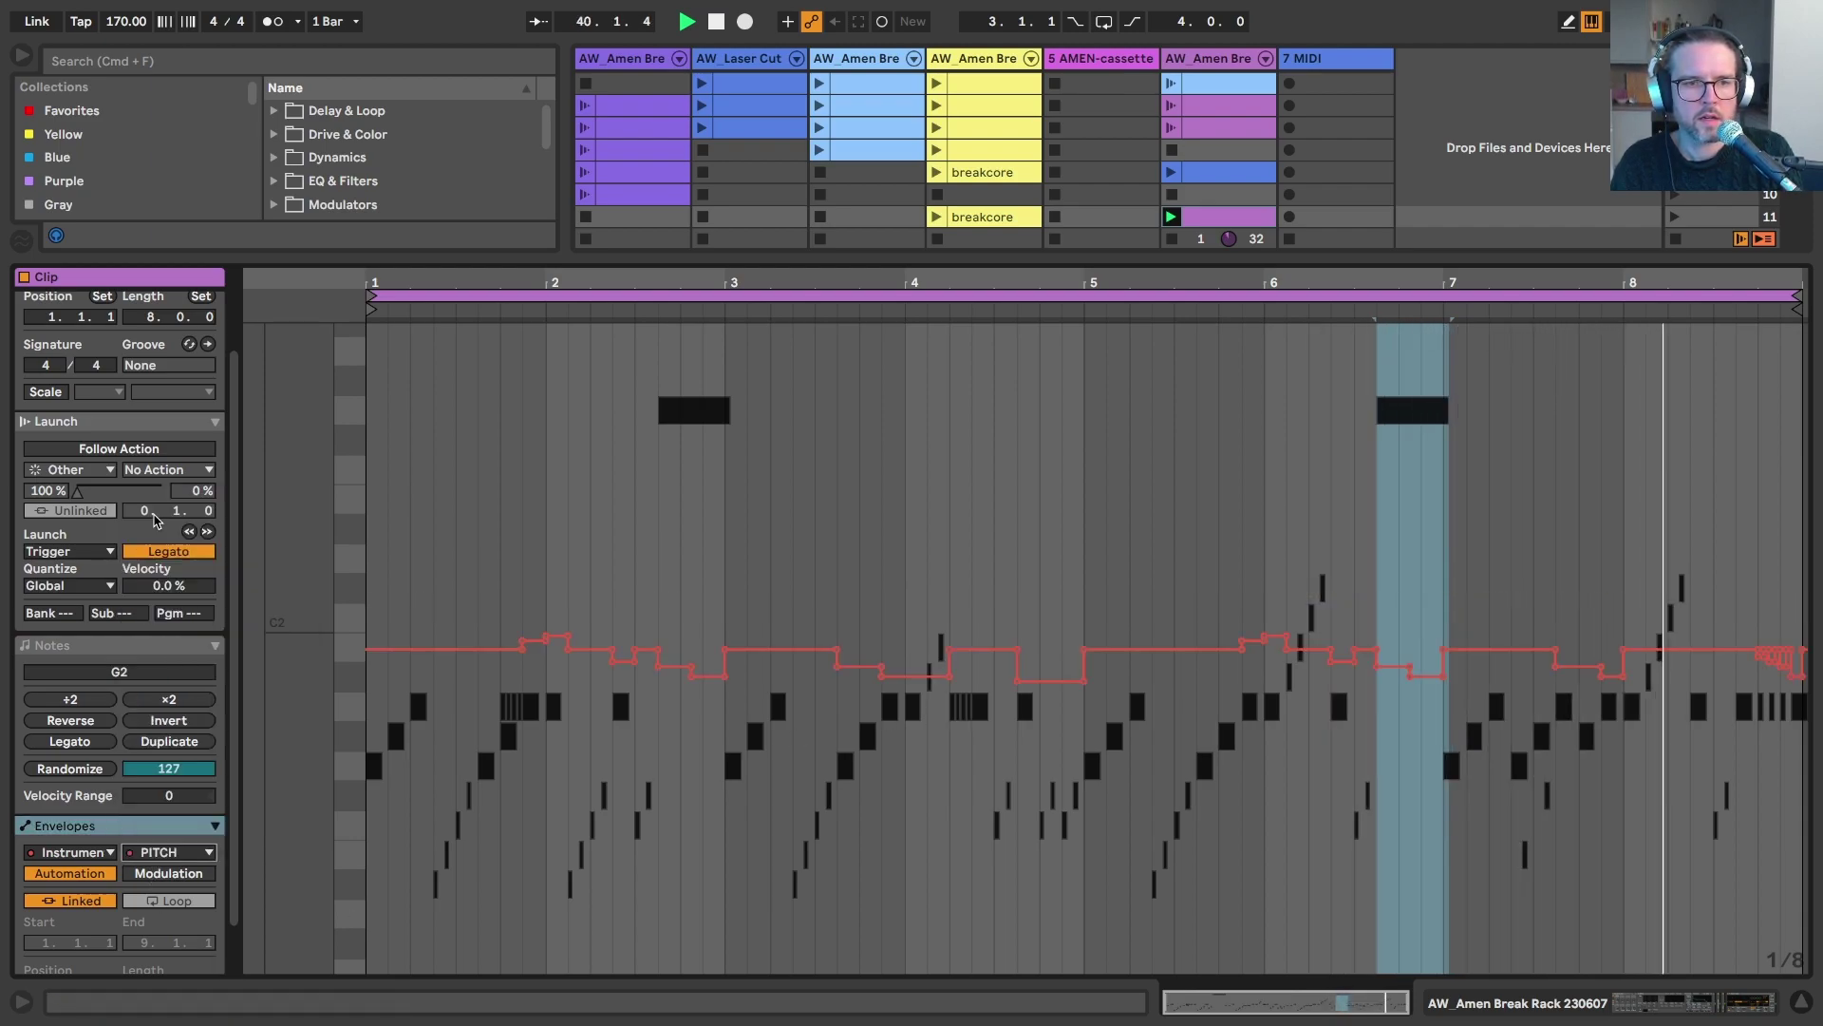
key(Delete)
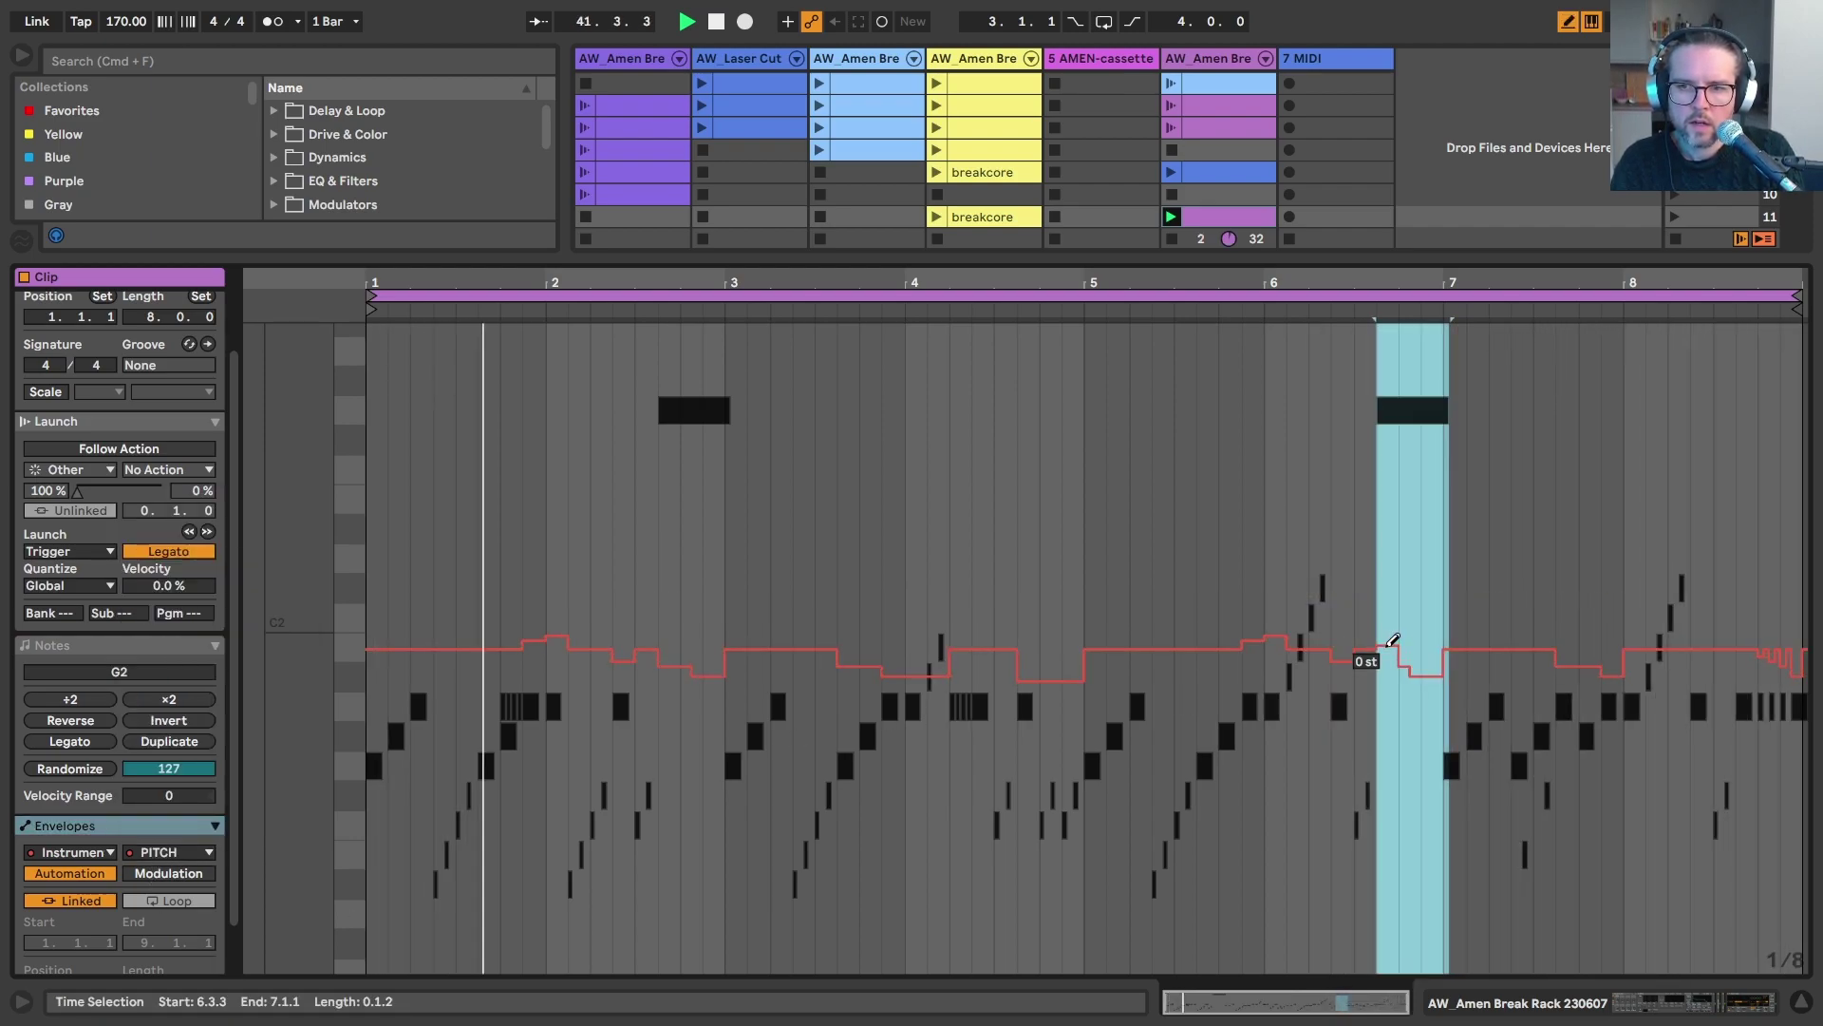
key(b)
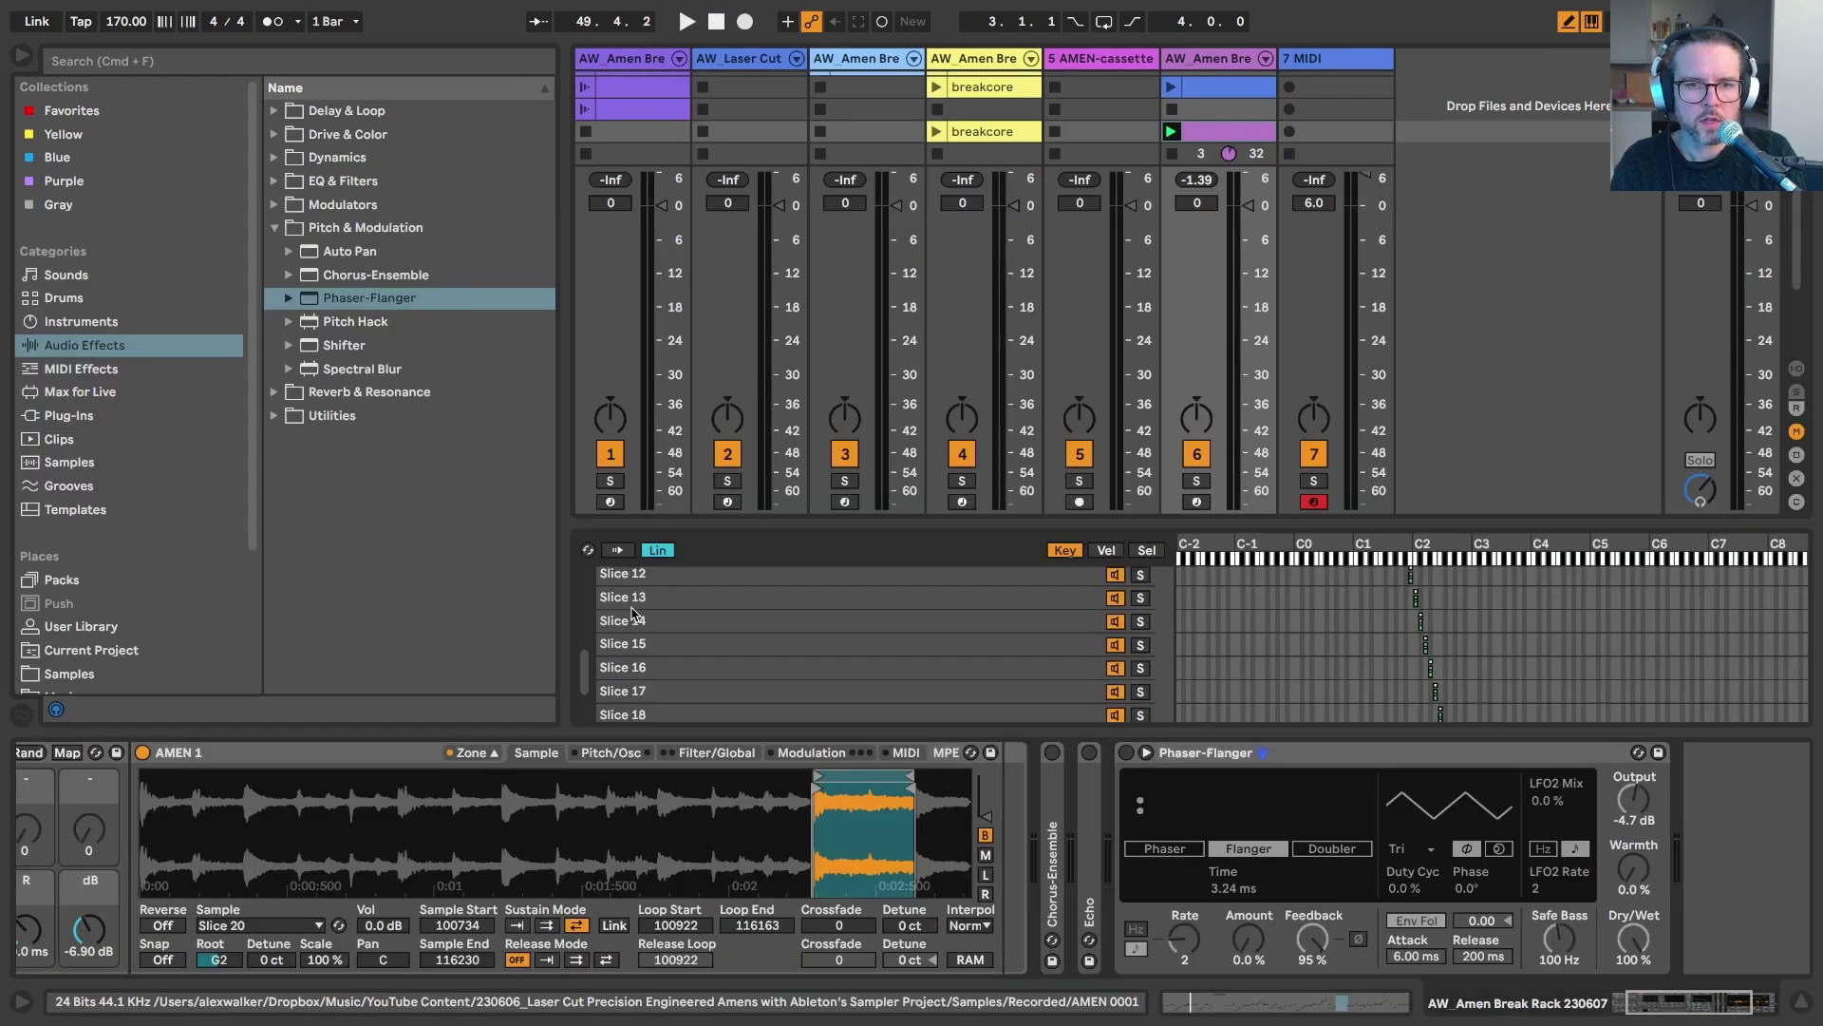
Examine the loop settings of individual slices in the zone list and the clip's notes during playback.
scroll(632, 593, down, 1)
scroll(638, 662, down, 3)
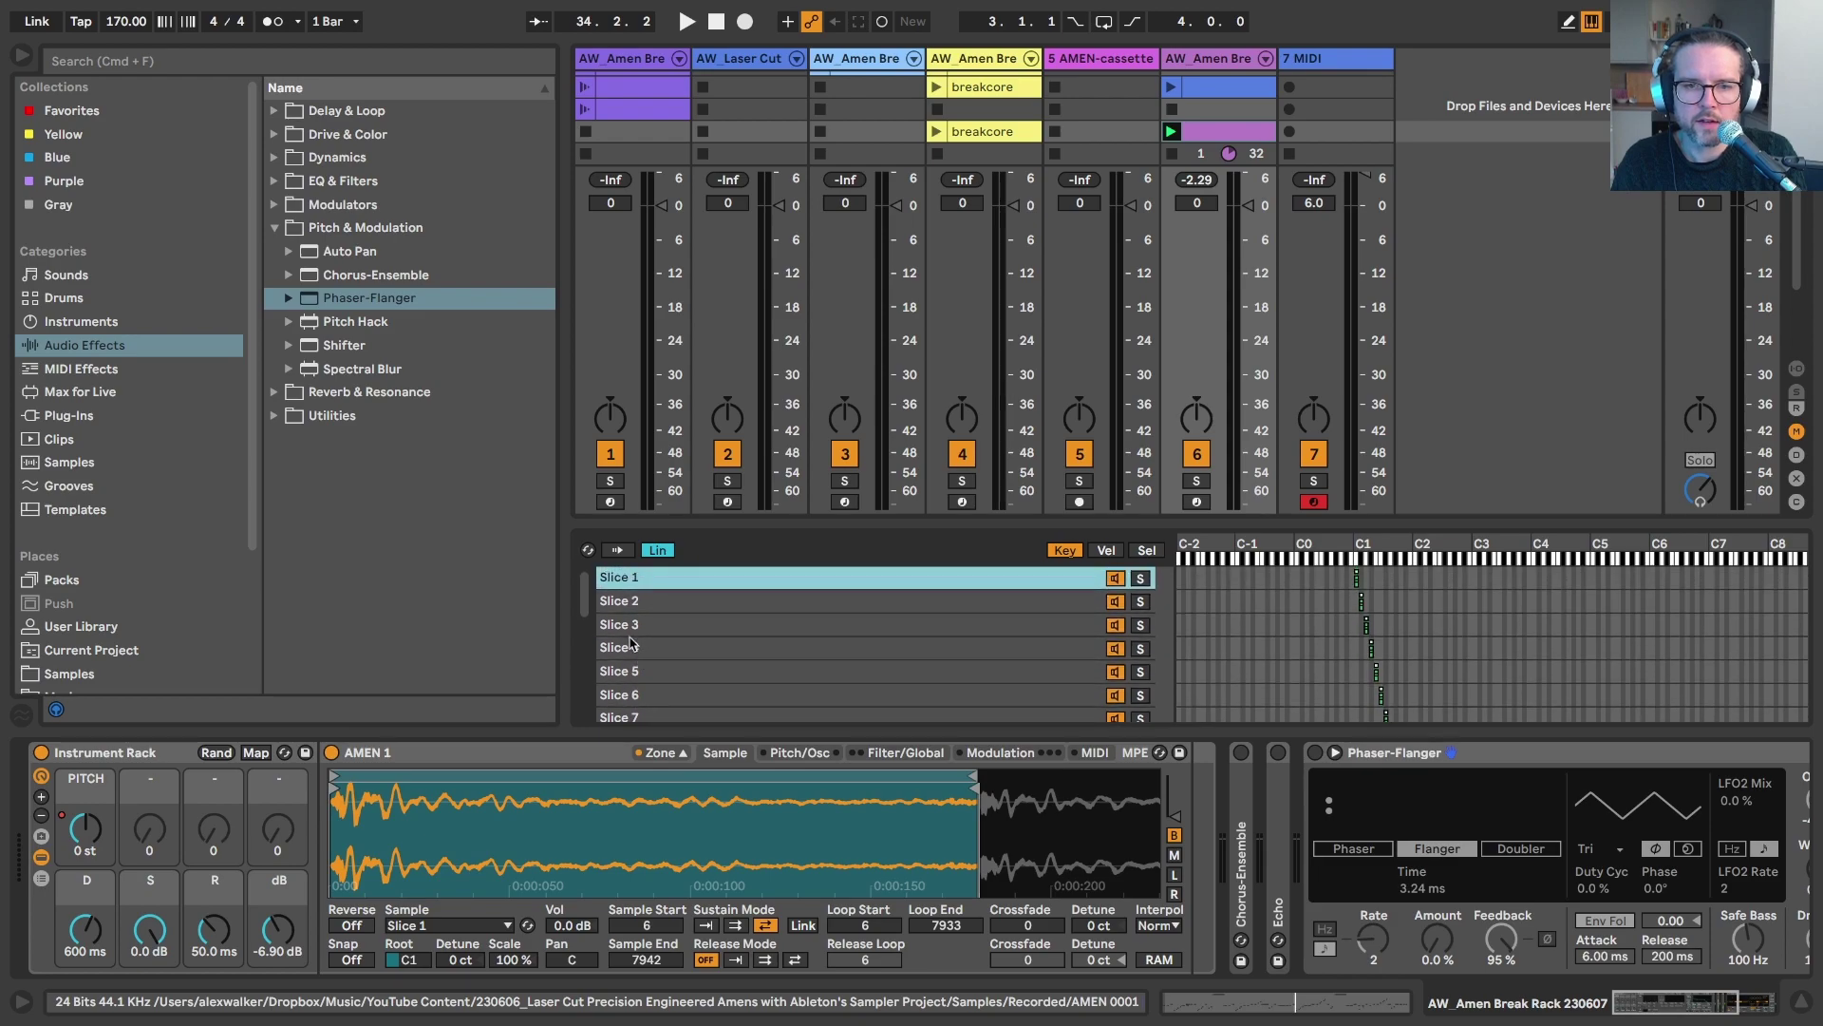
click(632, 647)
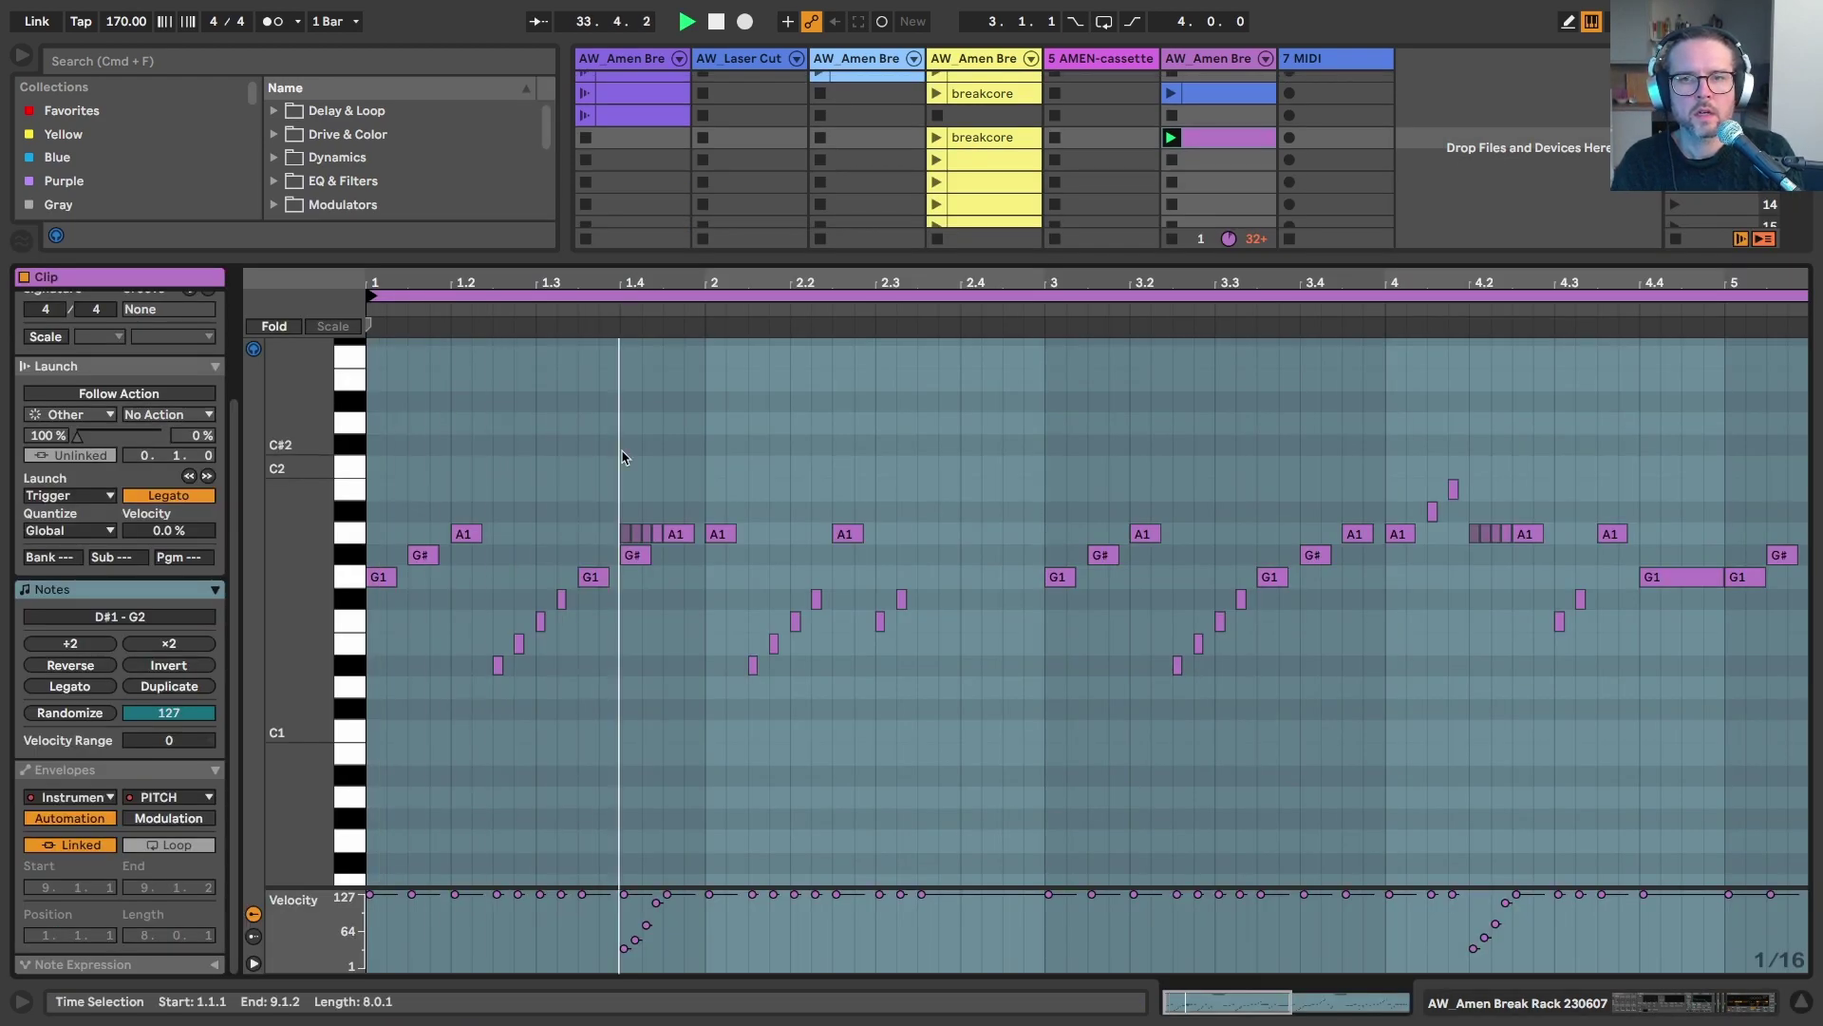
scroll(812, 576, up, 3)
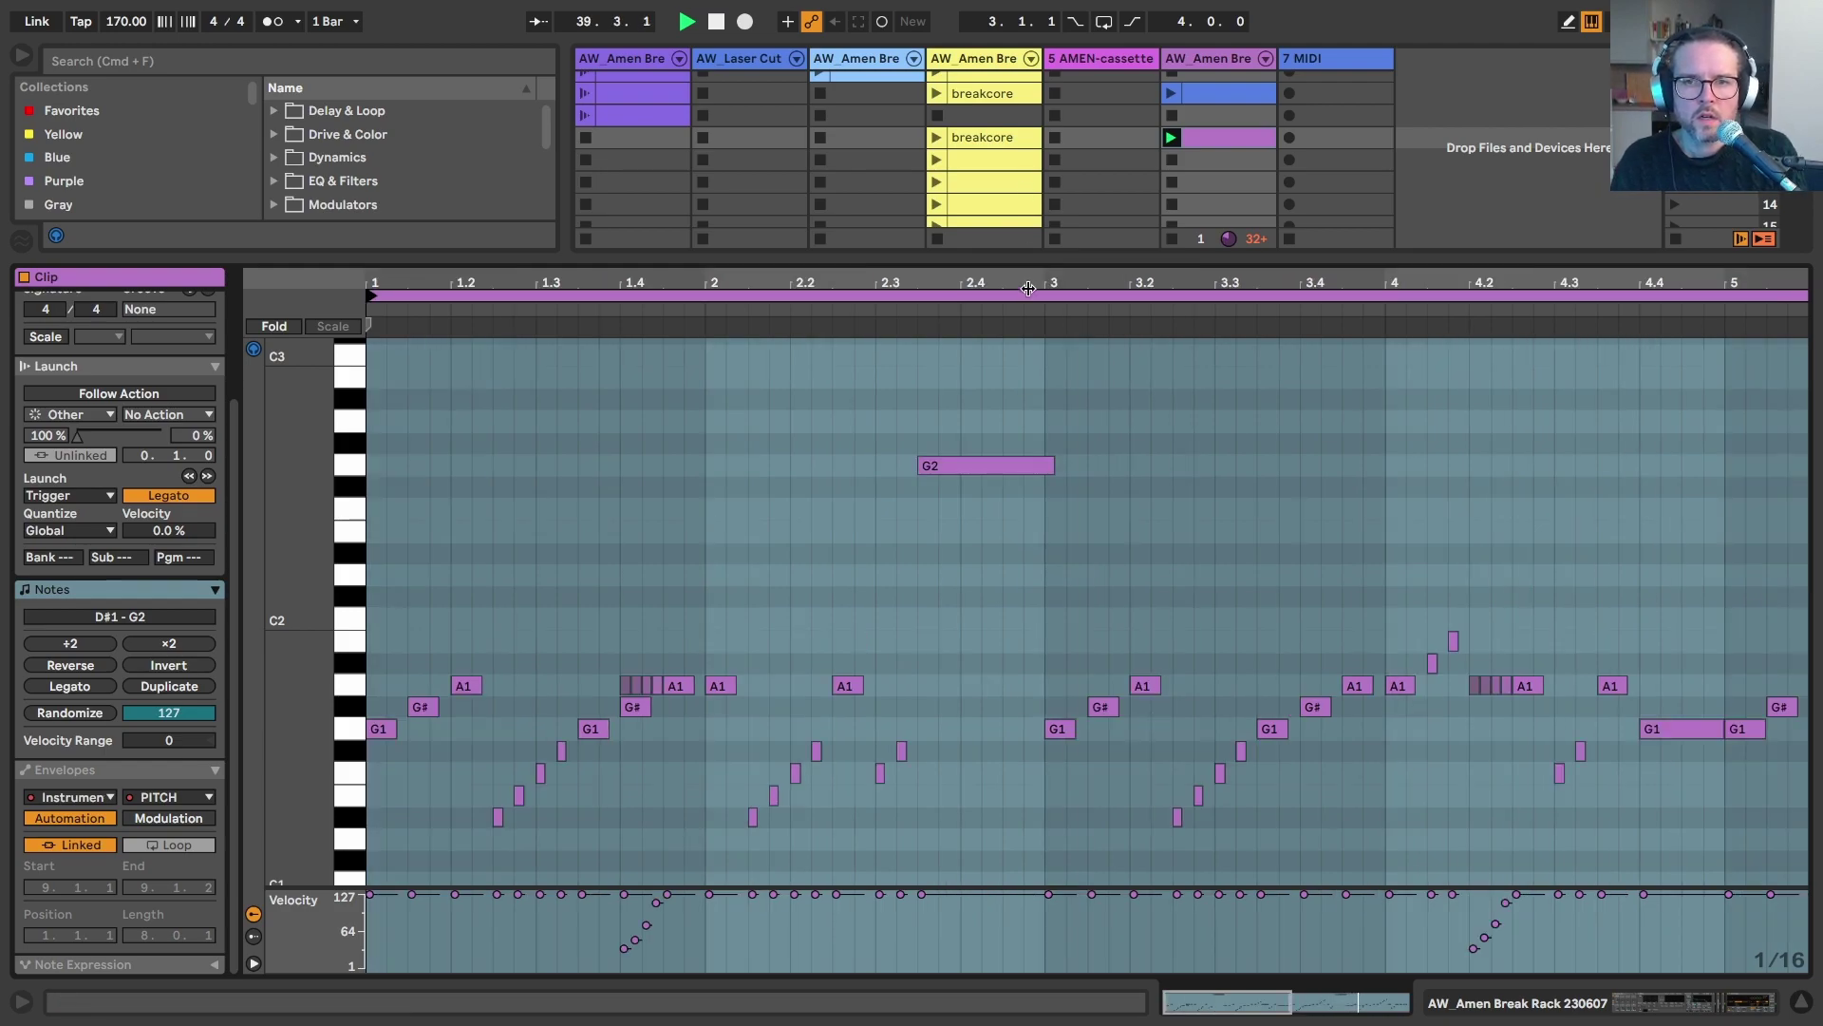
key(z)
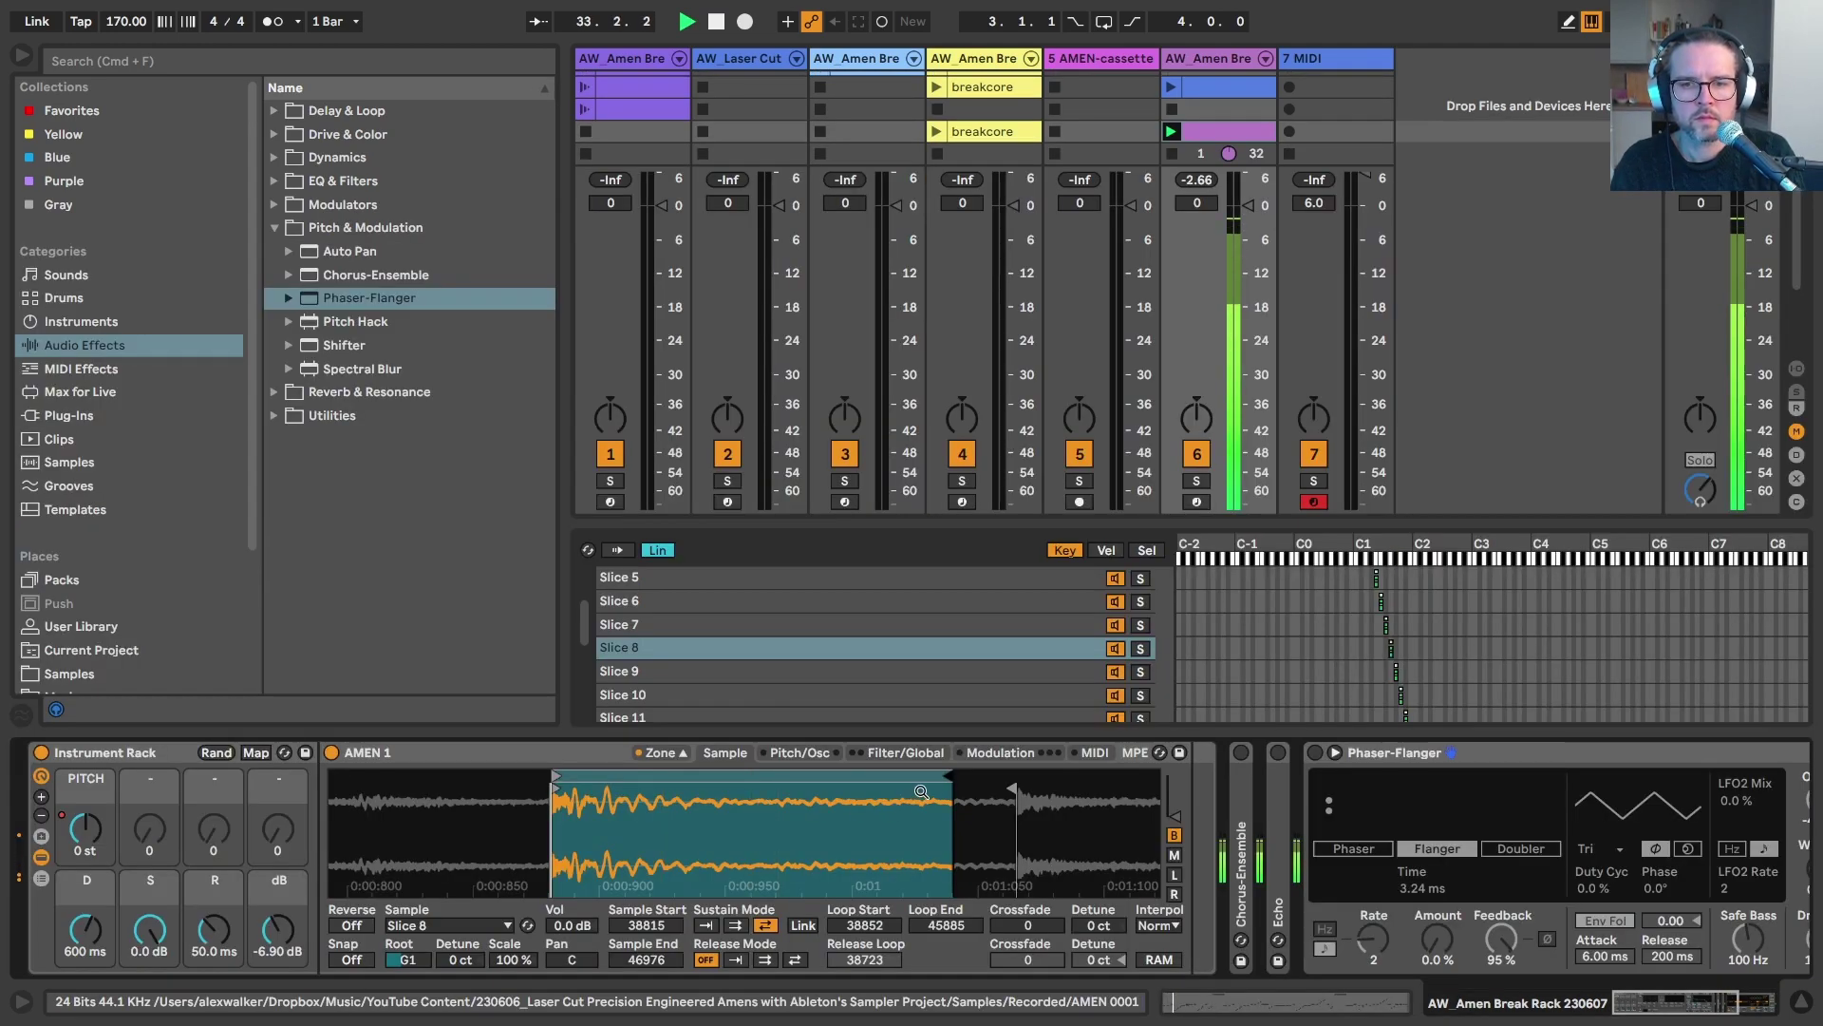
Set Slice 8's loop end to 46976 and its loop start to 39536 in Sampler.
drag(947, 775, 1016, 771)
drag(782, 840, 782, 788)
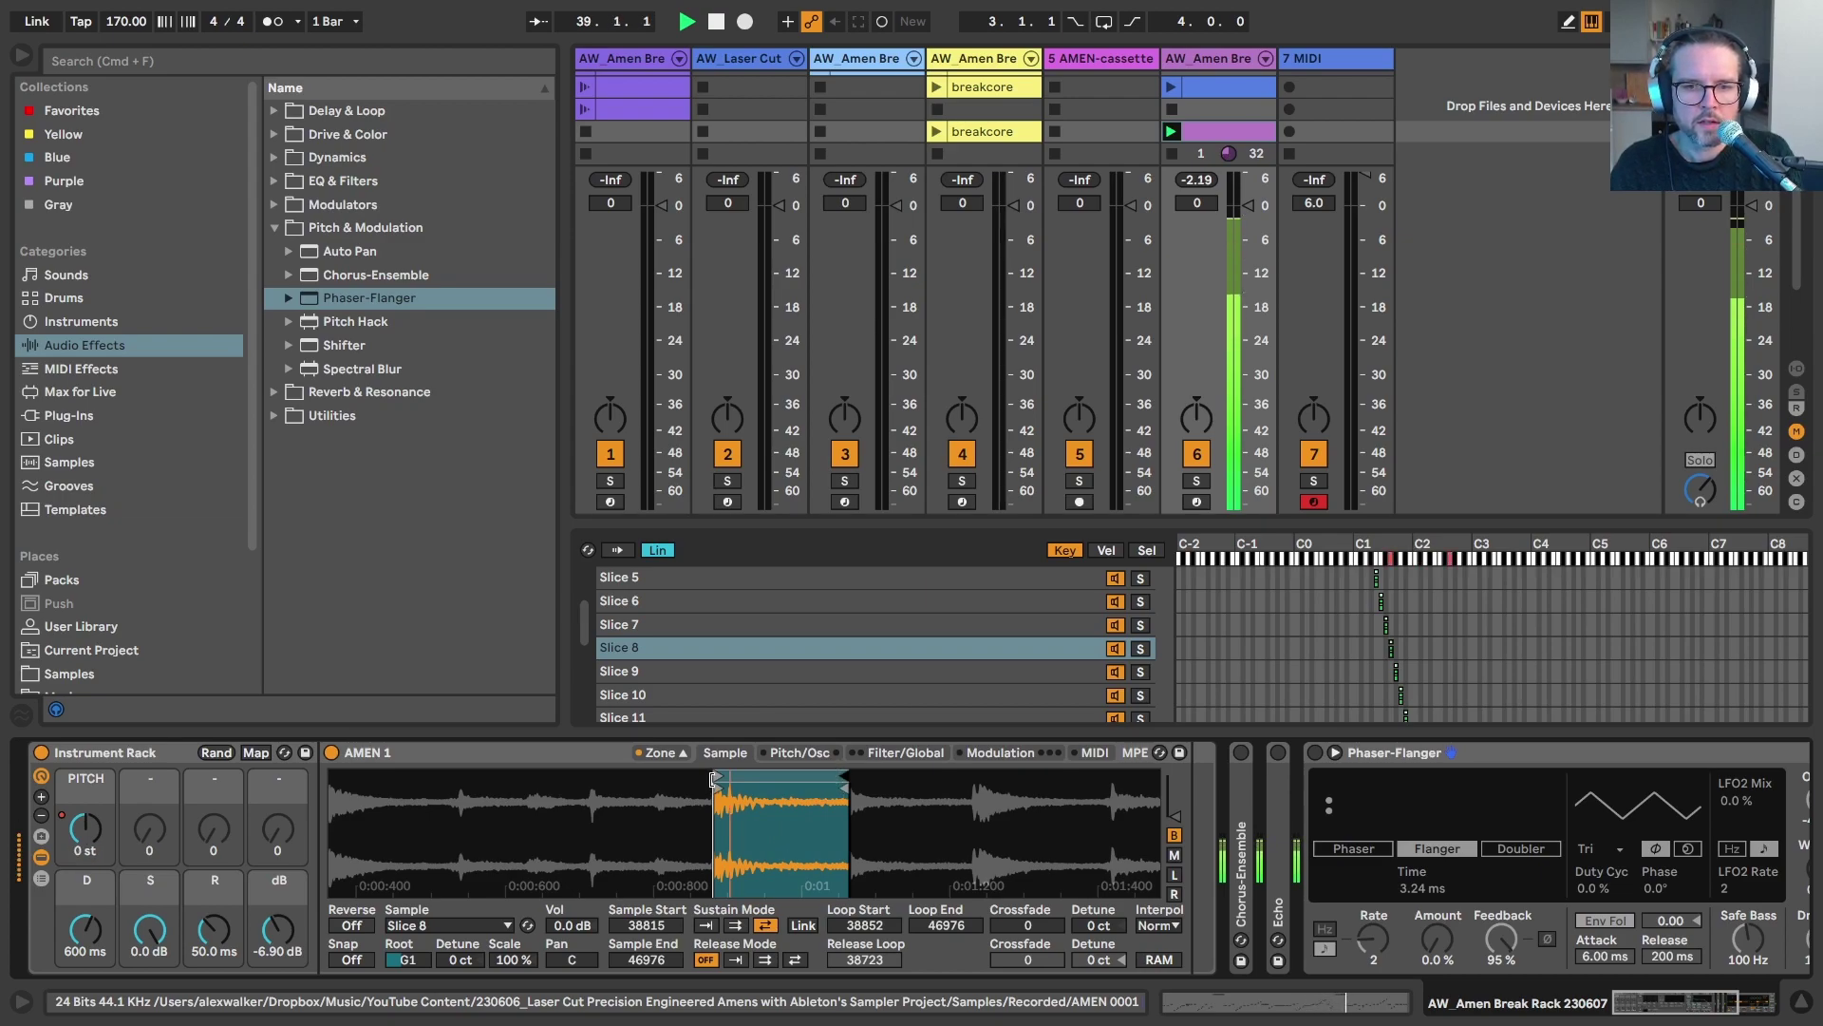
drag(713, 778, 641, 774)
scroll(597, 833, down, 2)
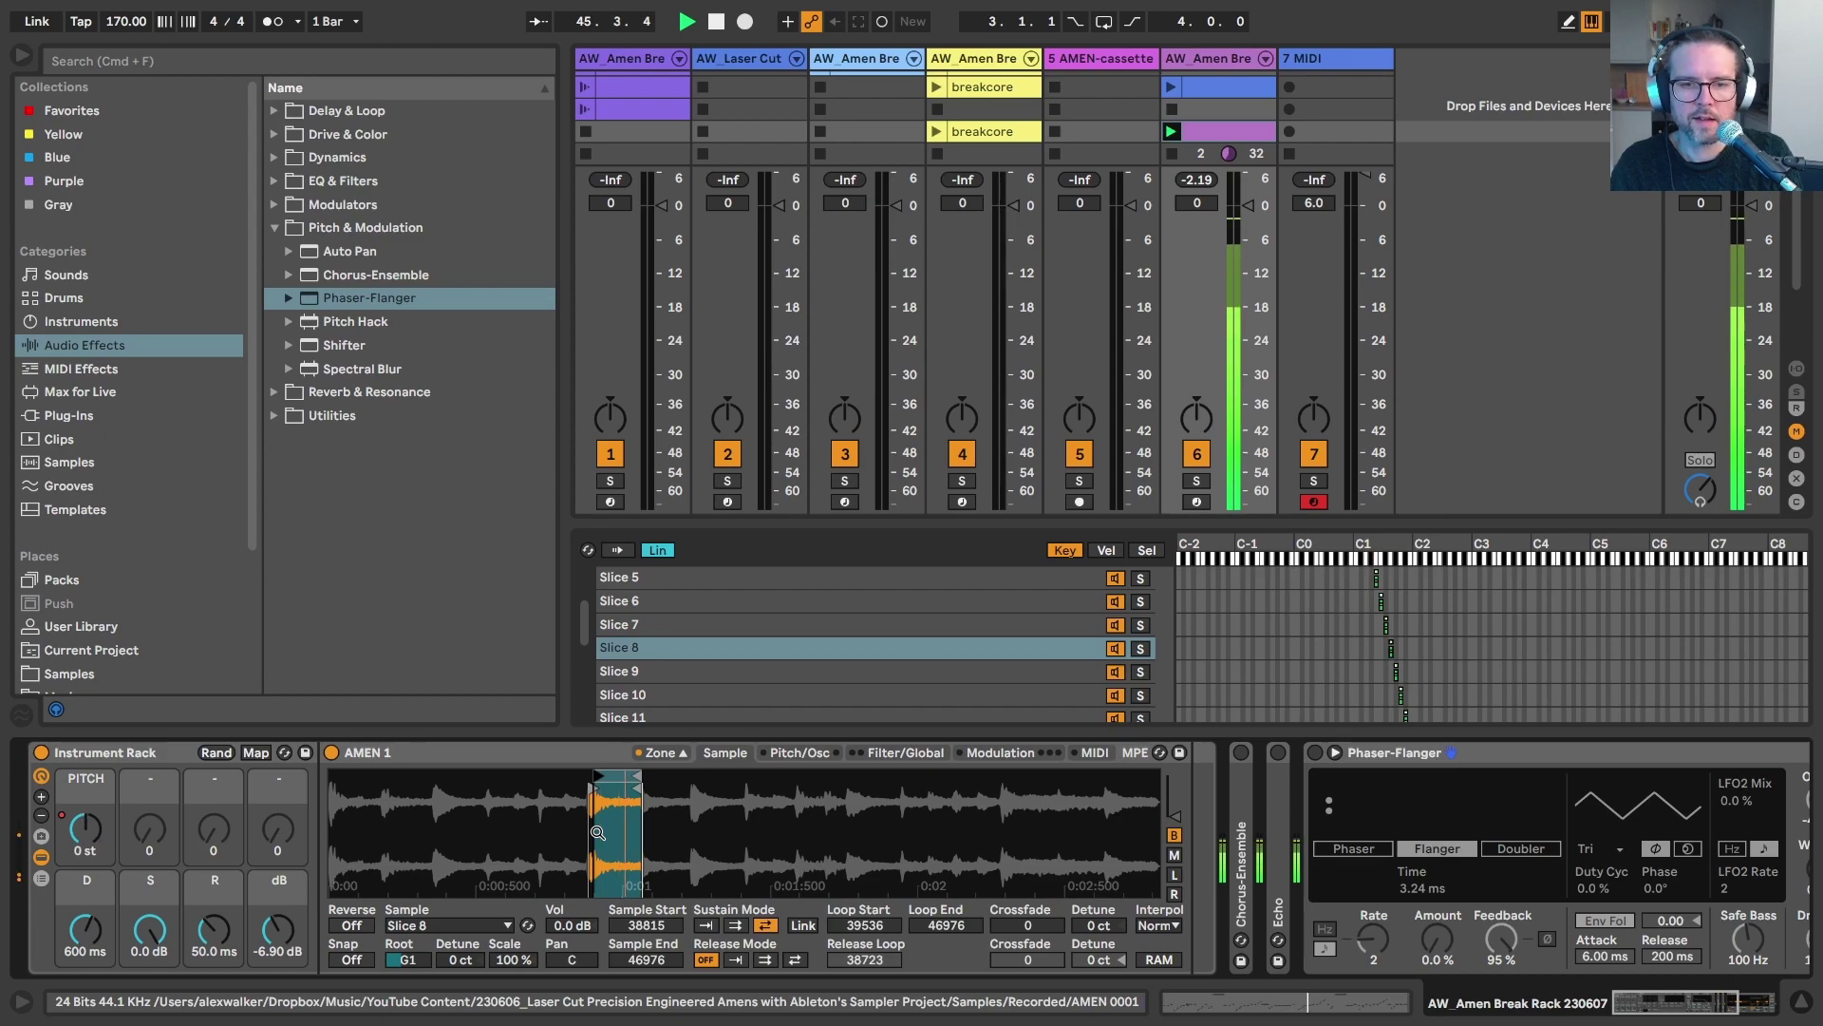
Hide Sampler's zone list and the browser, and return to the first scenes of the session.
click(666, 755)
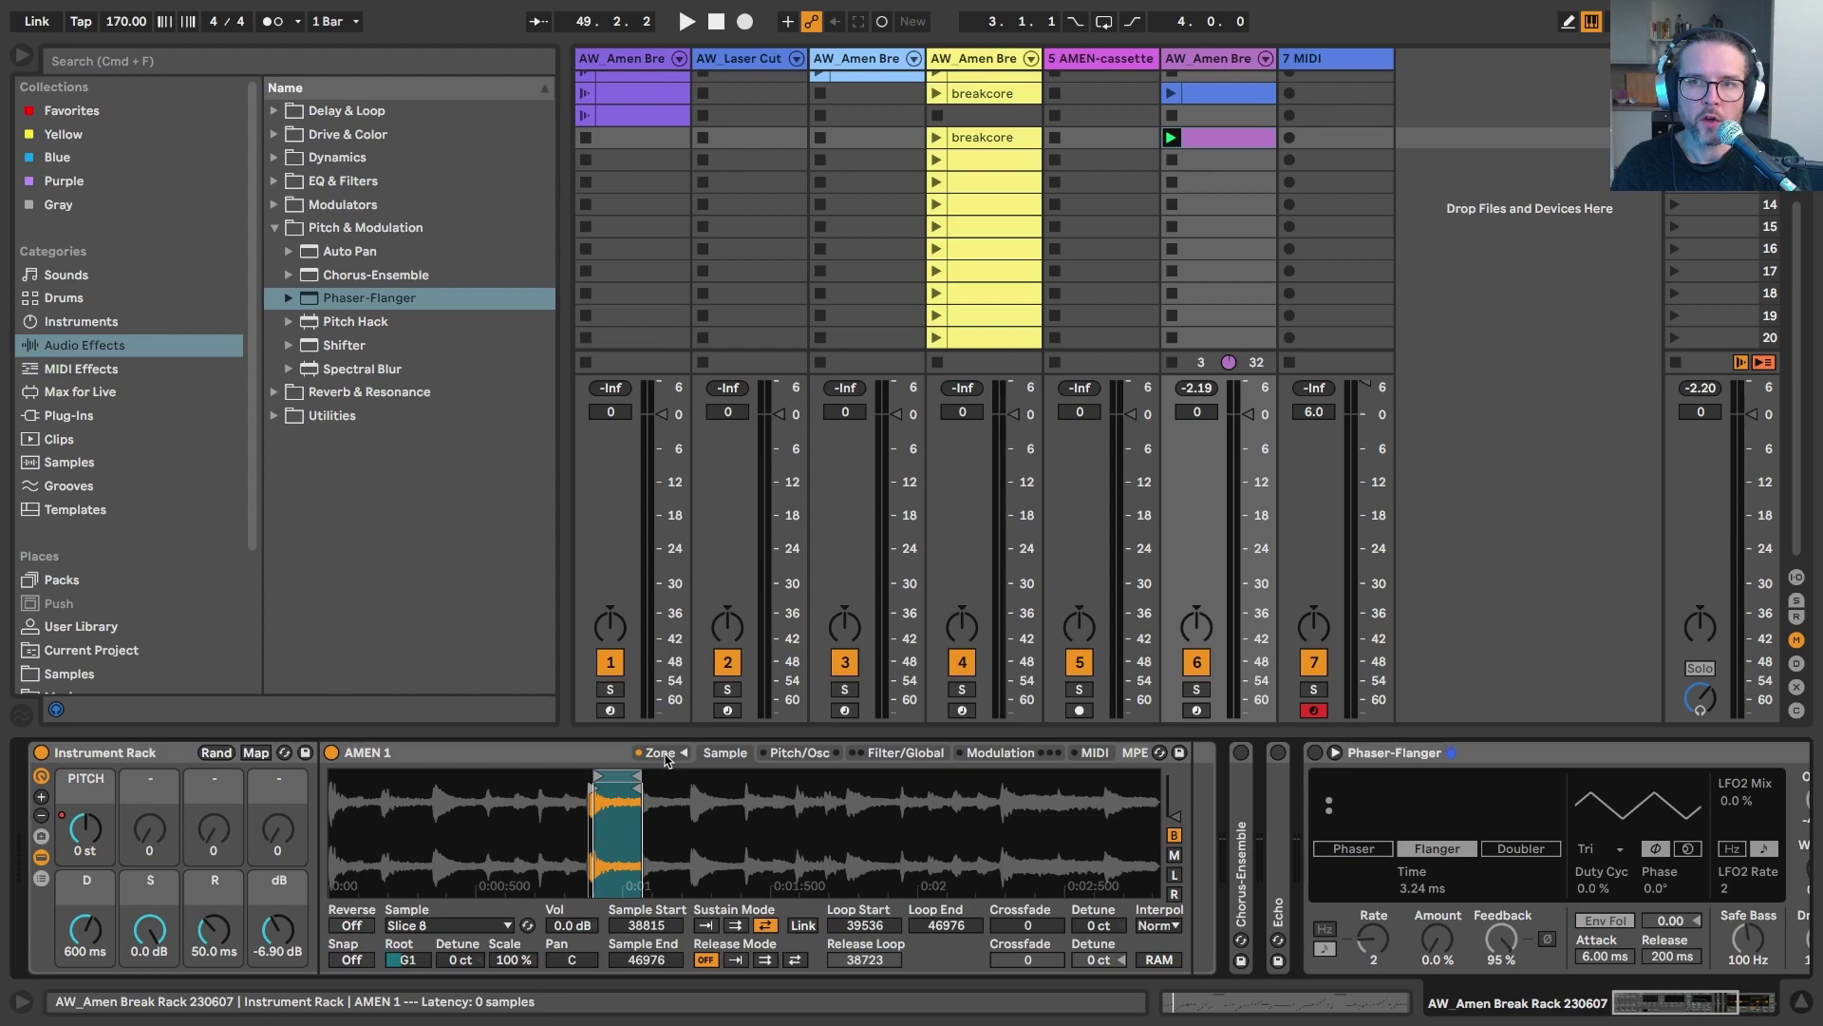
scroll(795, 352, up, 5)
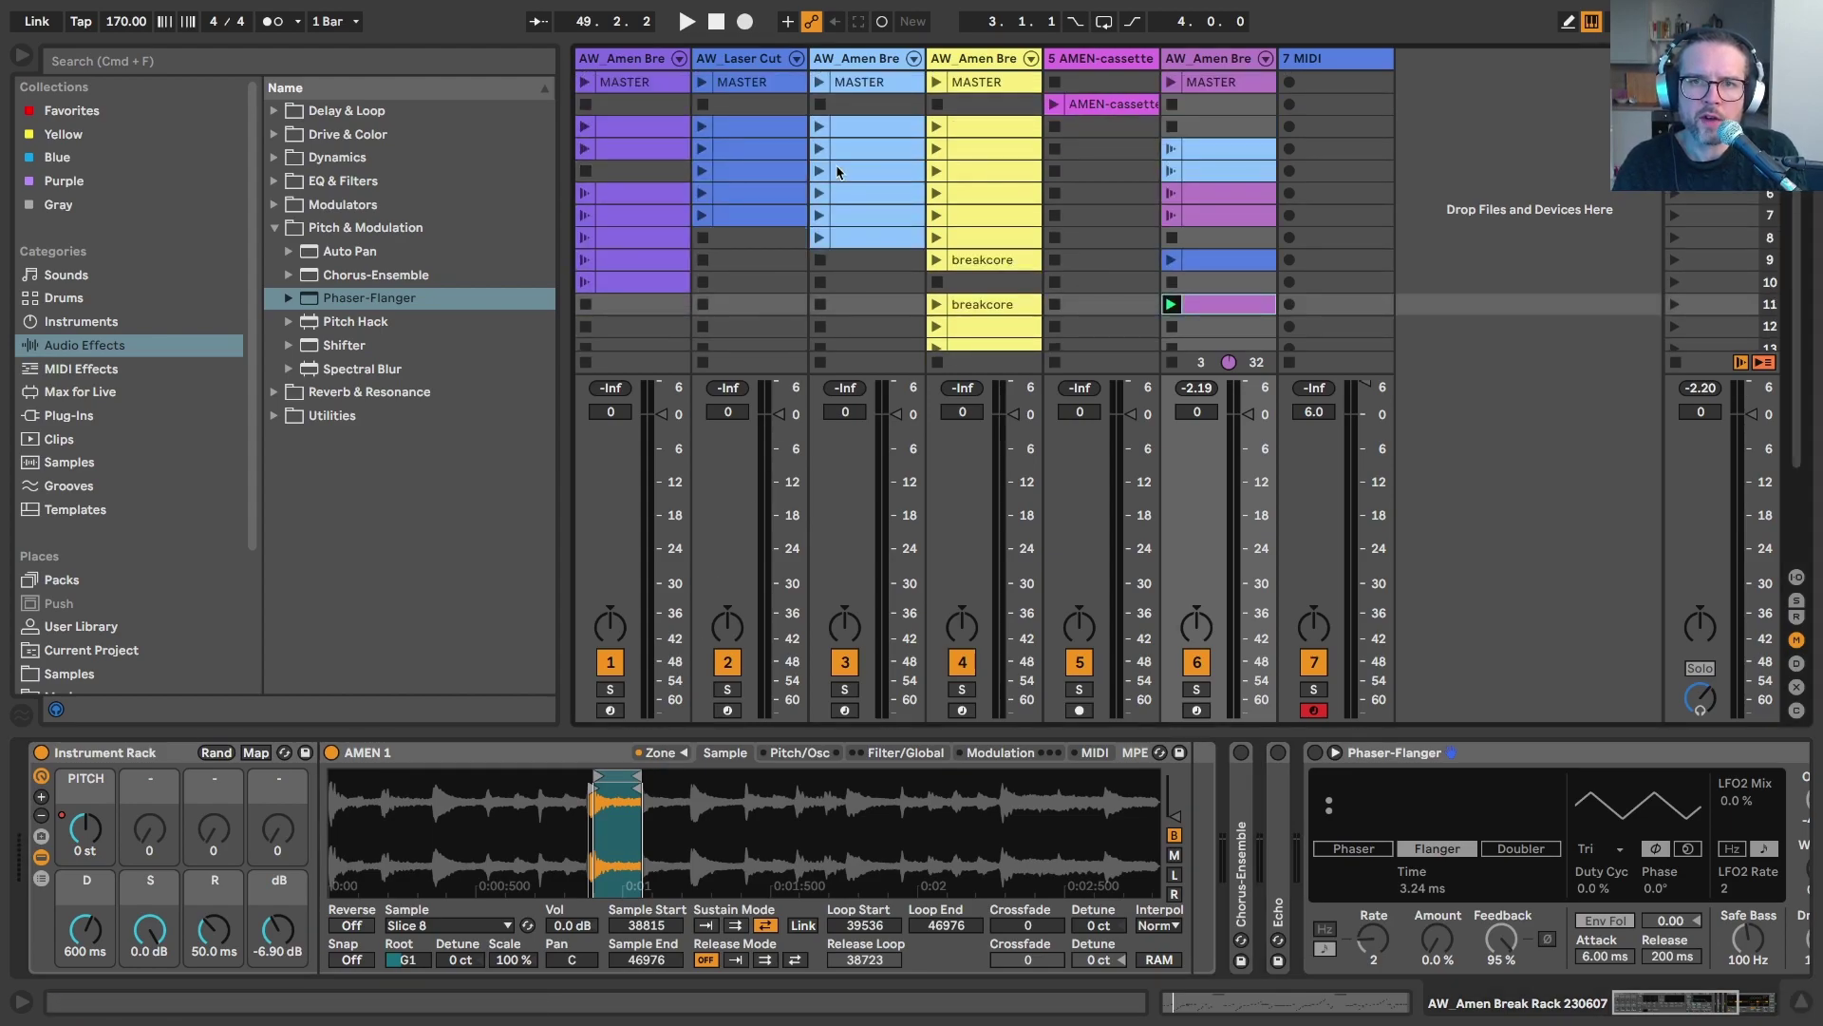
click(22, 54)
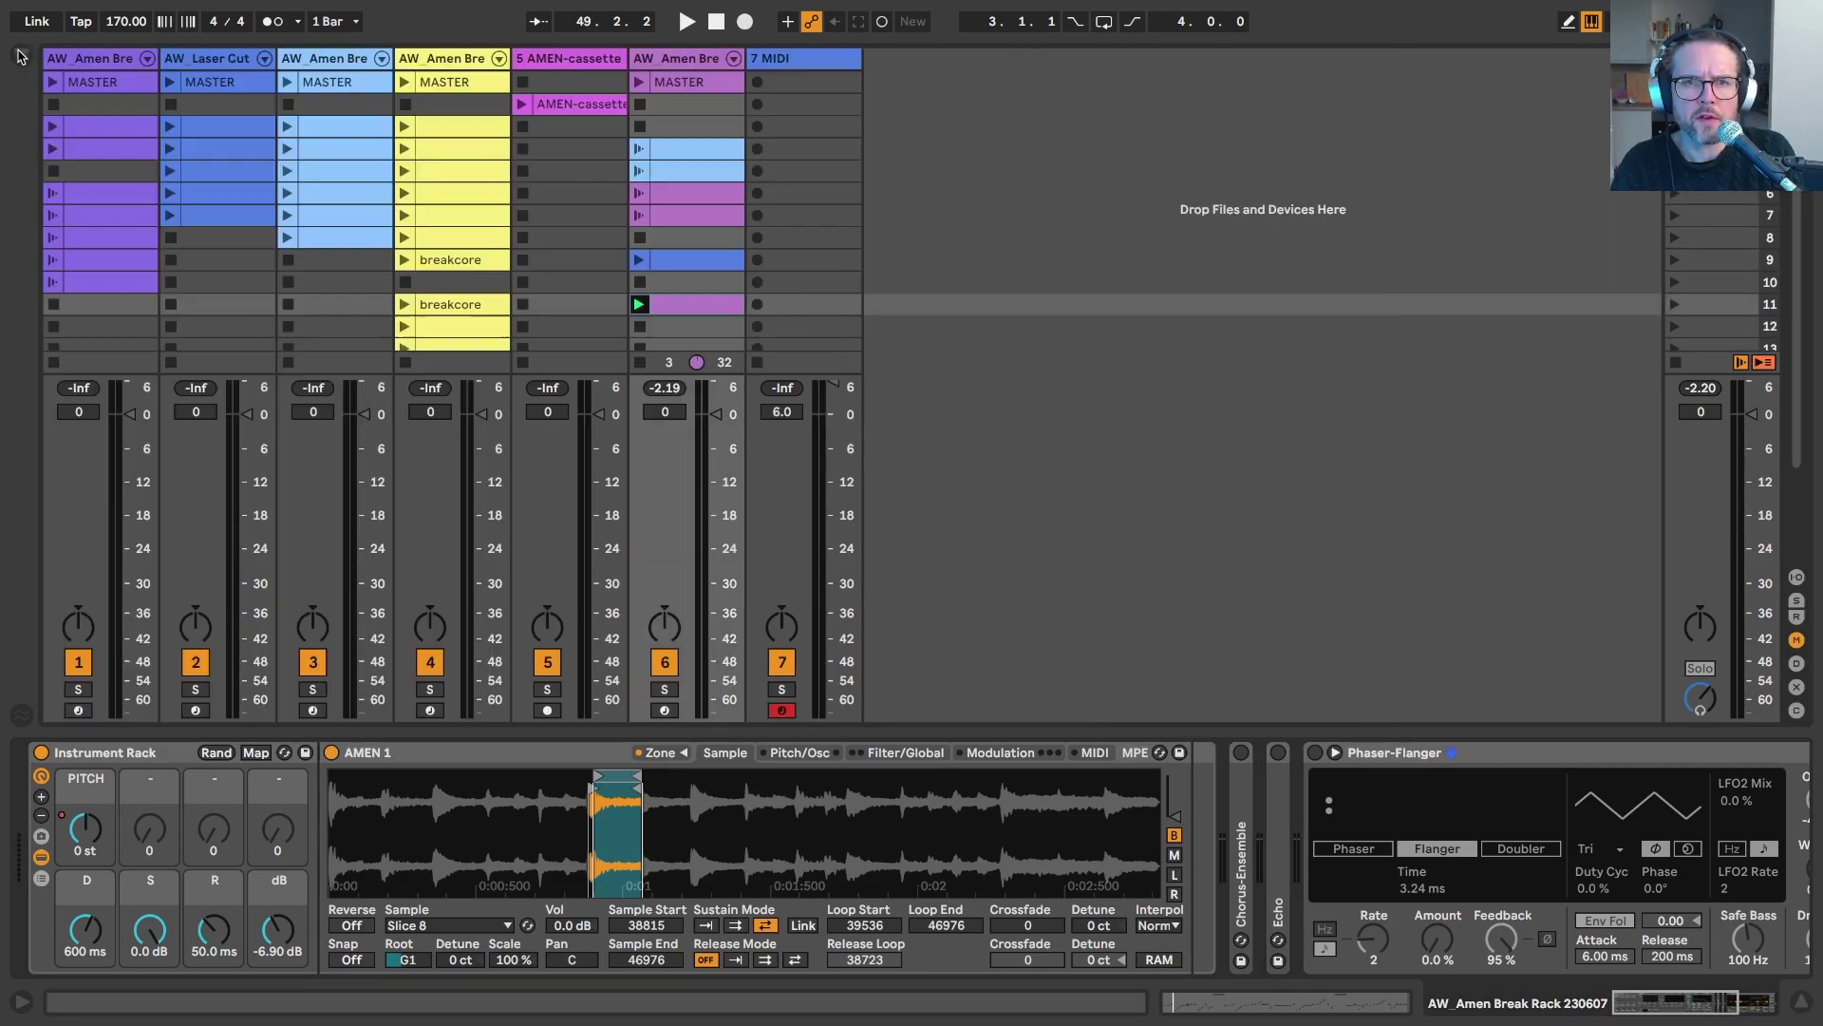